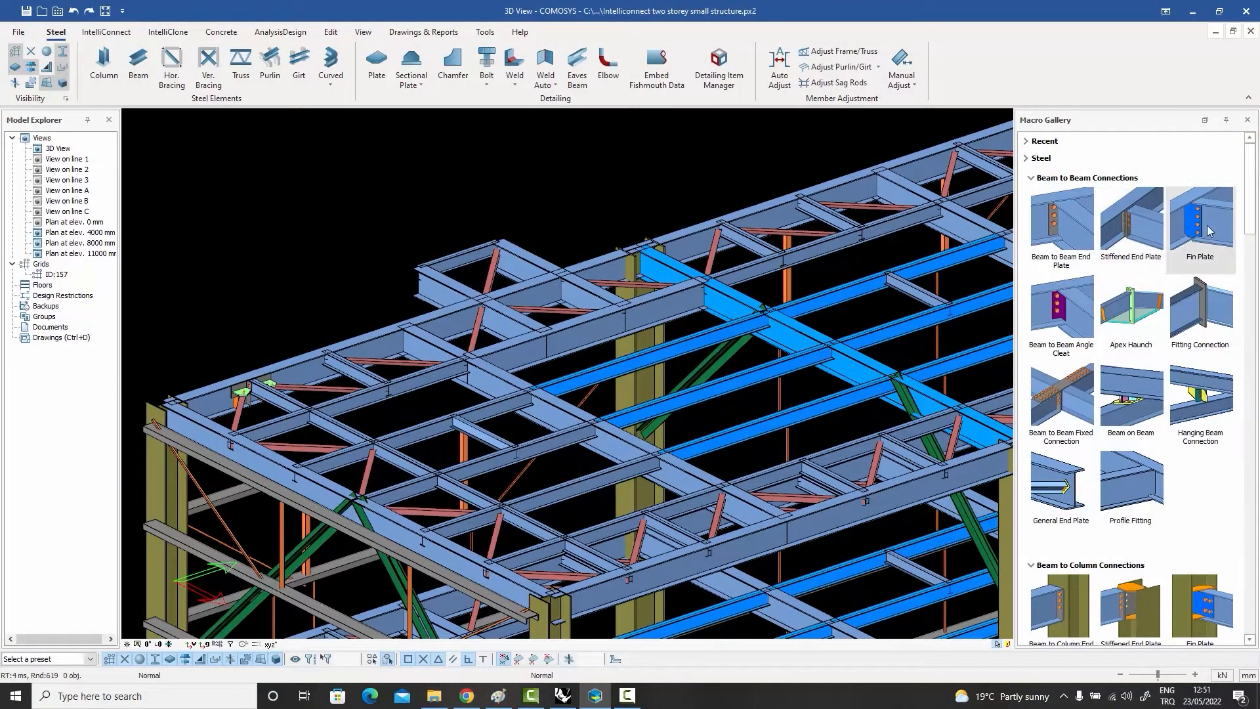
Step: Browse the beam-to-beam and beam-to-column connection macros available in the gallery
mouse_move(1207, 229)
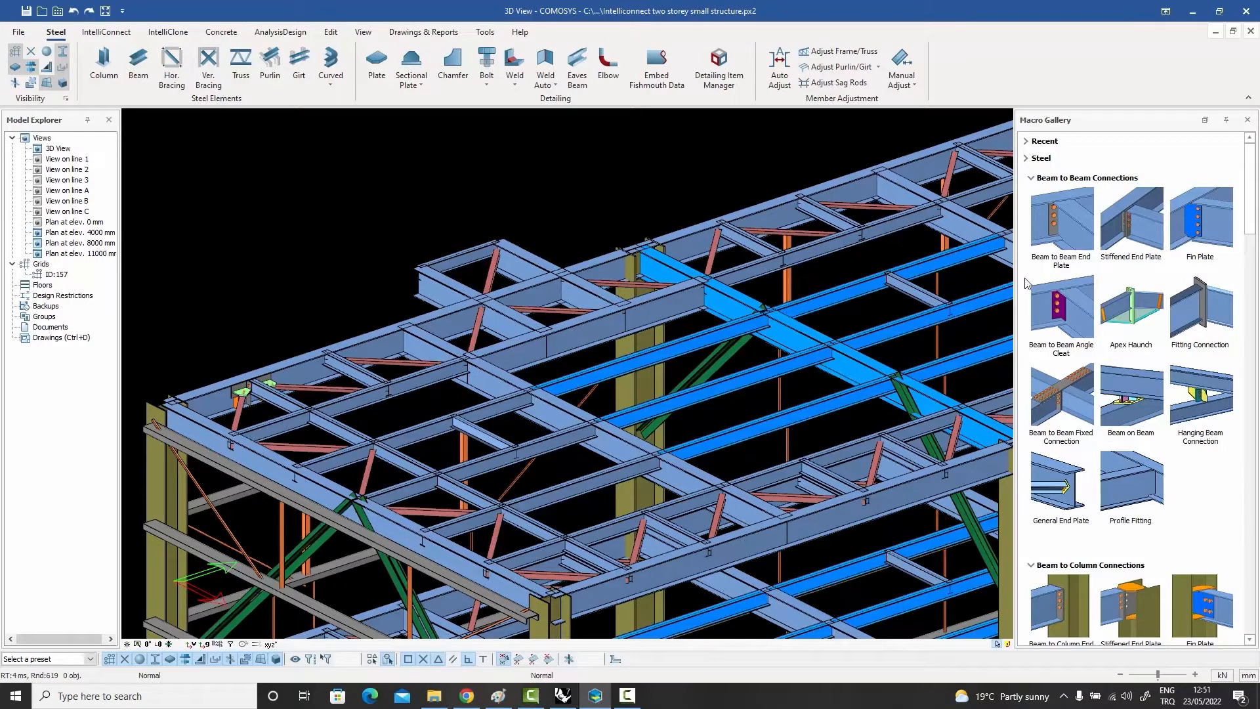
scroll(1116, 381, down, 5)
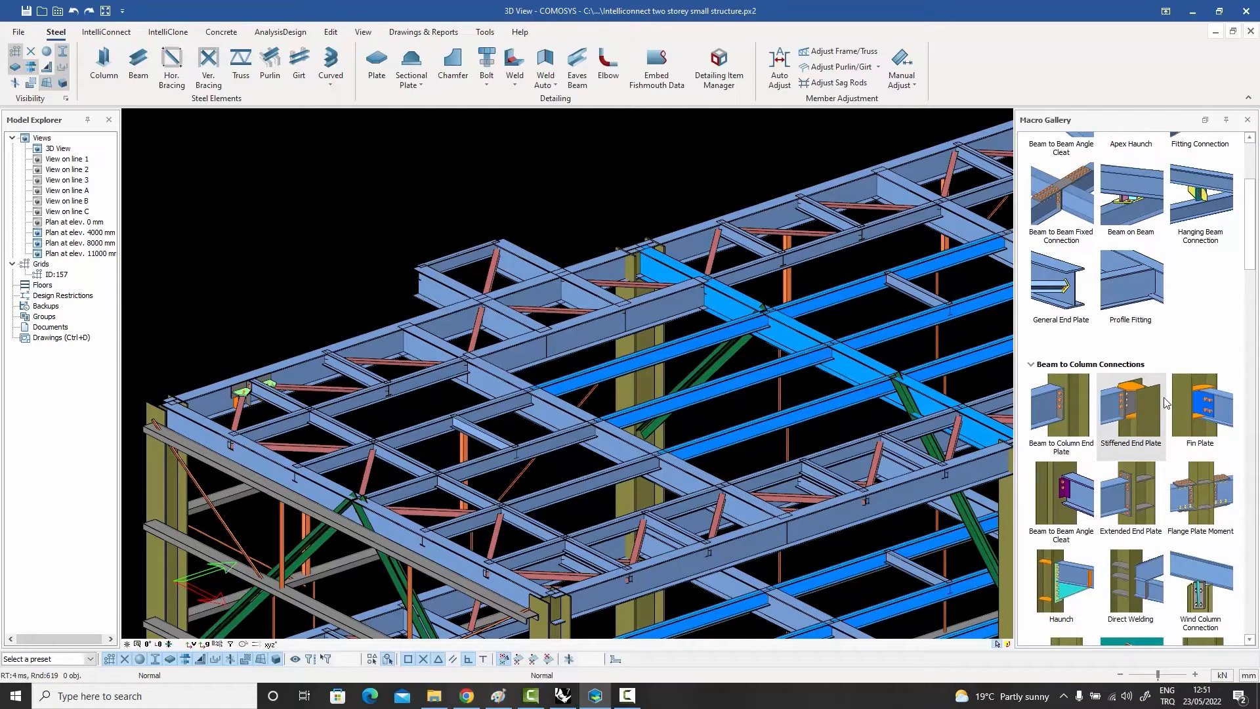
scroll(1097, 366, up, 1)
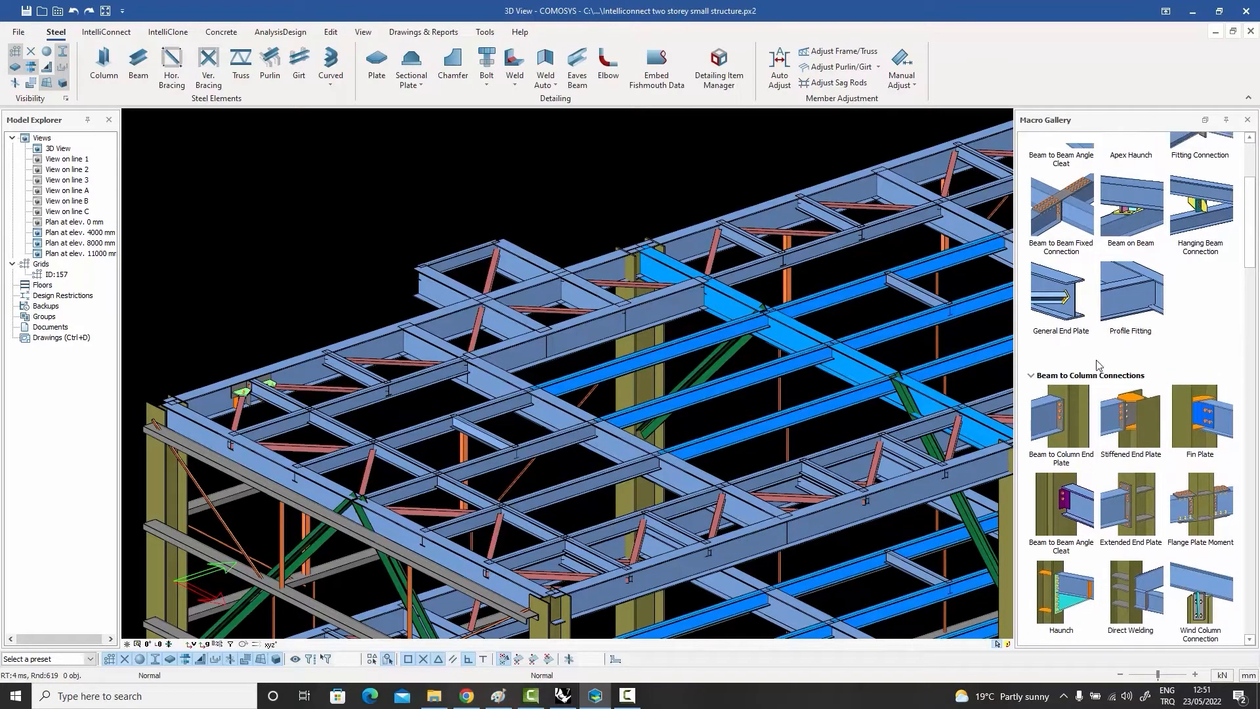
scroll(1093, 358, down, 3)
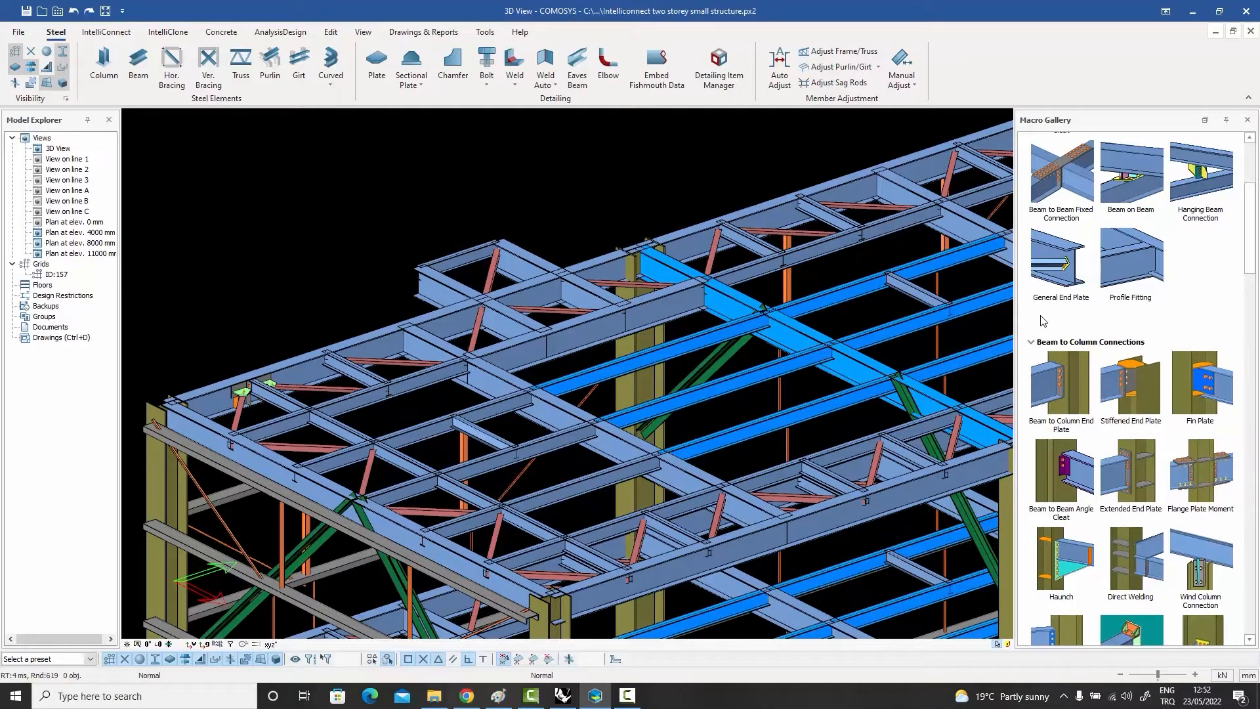
scroll(1174, 328, up, 3)
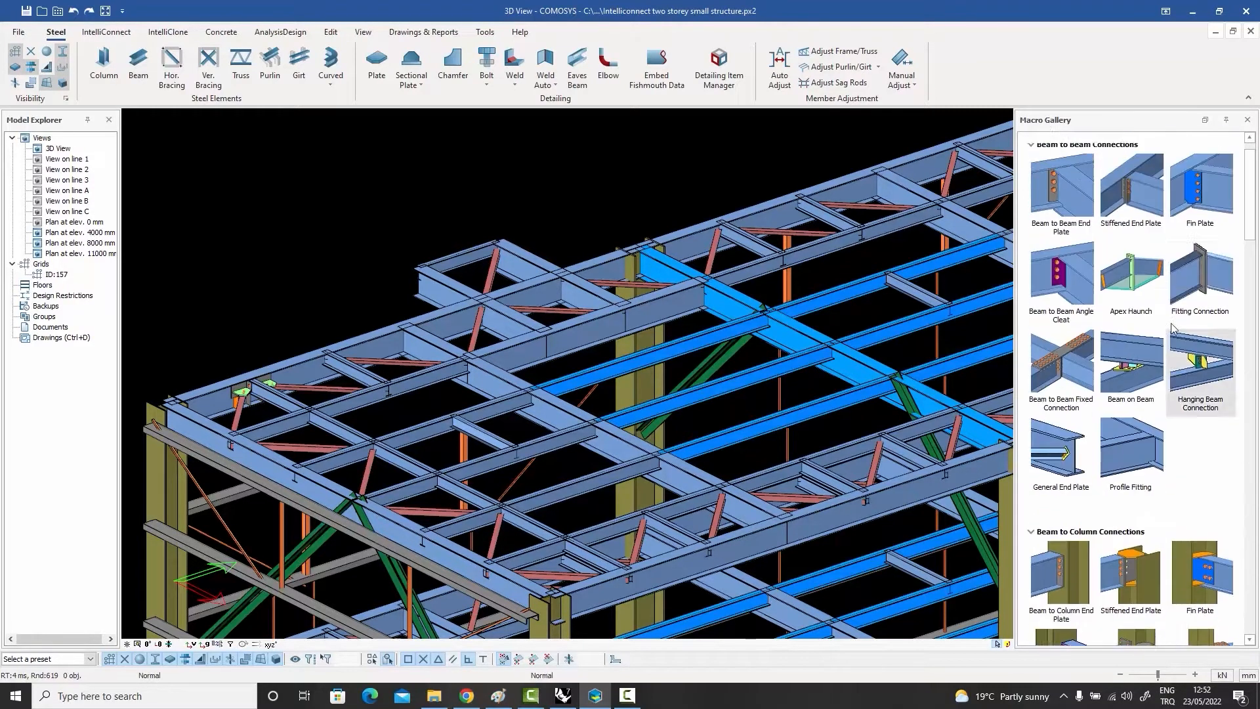
scroll(1174, 328, up, 1)
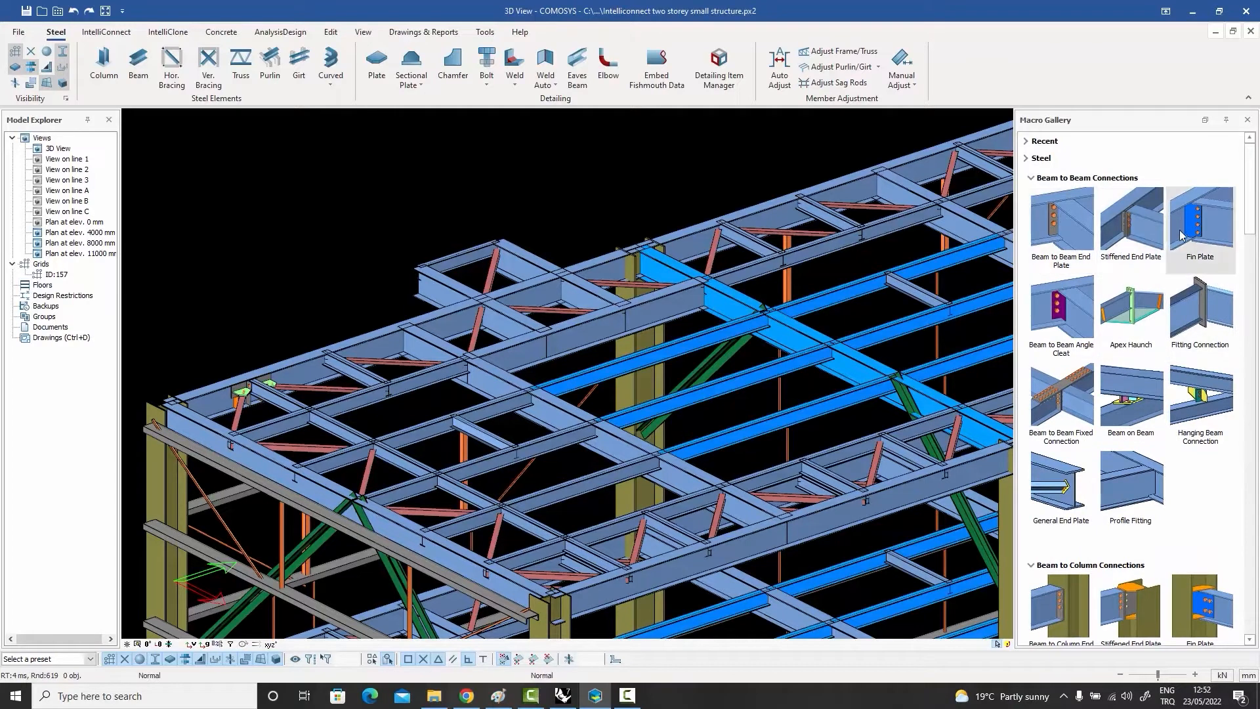
mouse_move(1062, 214)
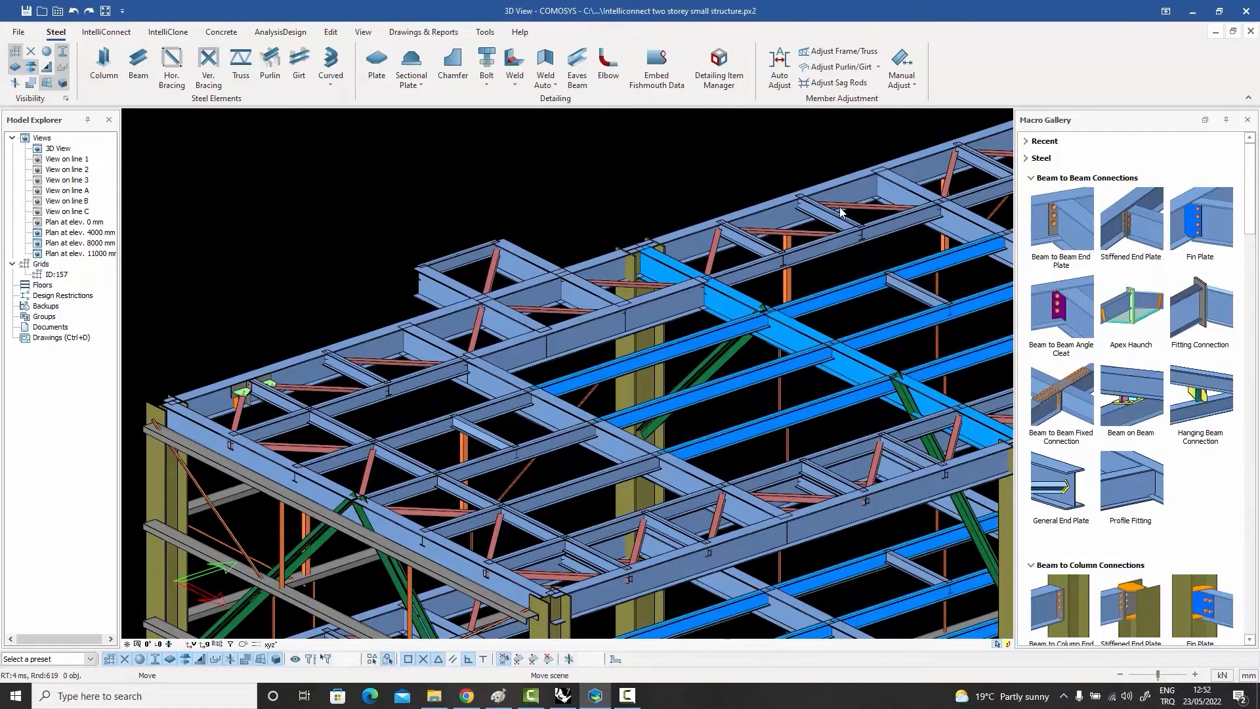
middle_drag(840, 211, 849, 196)
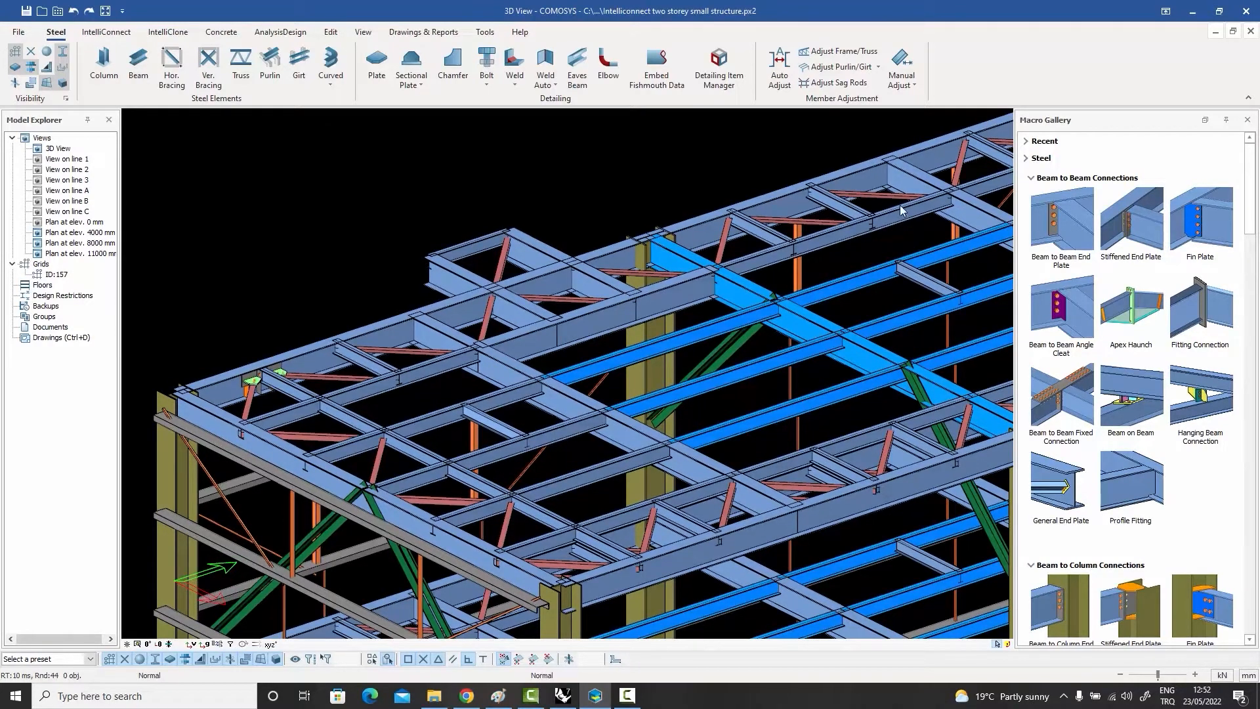
Step: Open the Beam to Beam End Plate macro properties and look through the figure, bolt, weld, design parameter and preset settings
double_click(1070, 223)
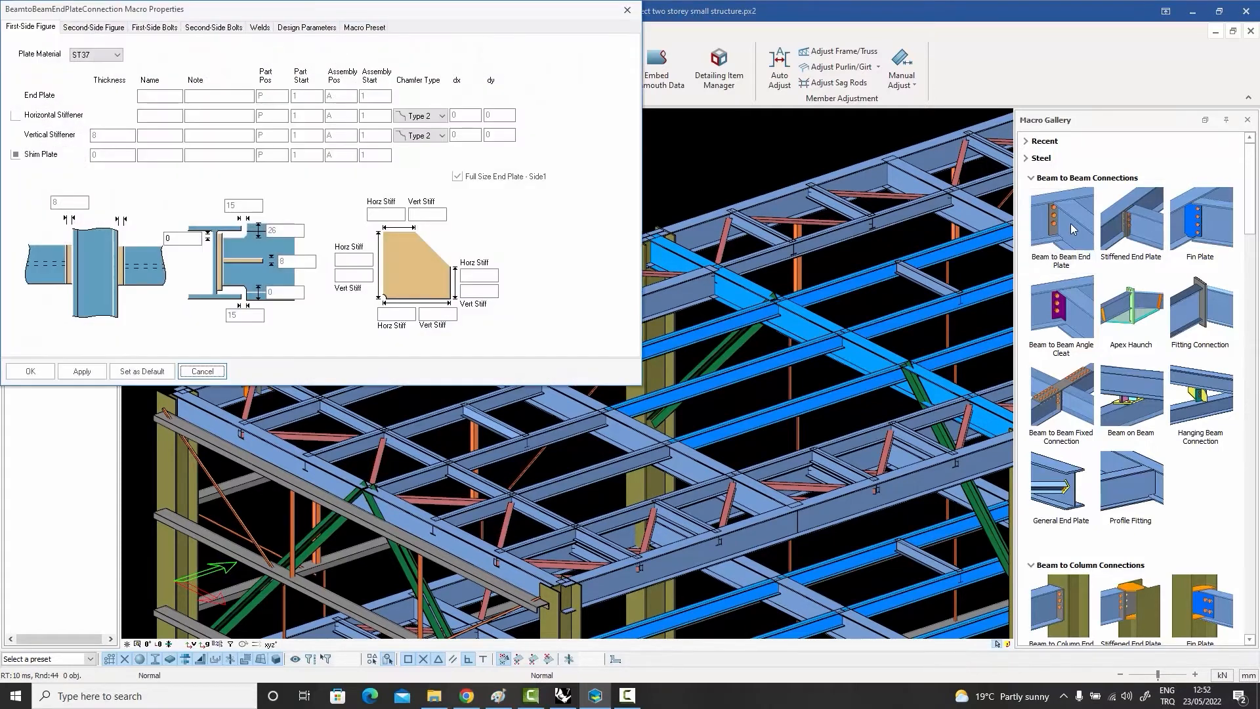
drag(445, 14, 753, 86)
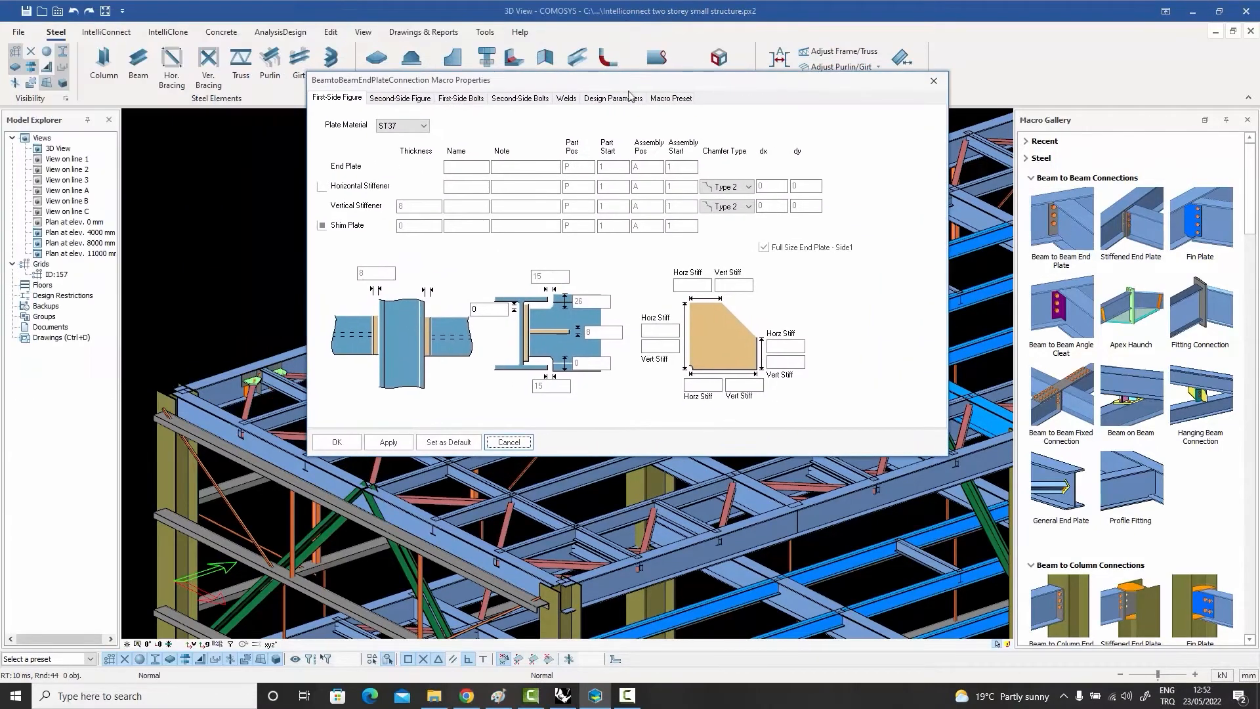
click(408, 102)
click(467, 100)
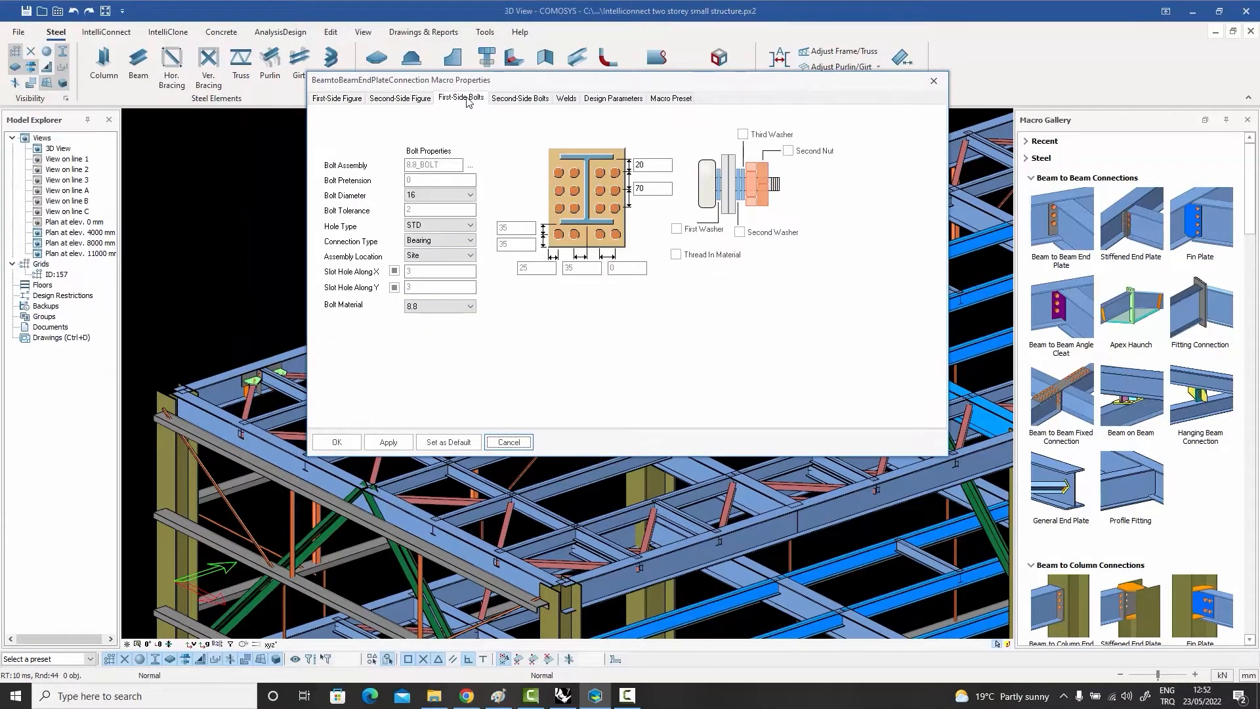
click(523, 102)
click(567, 99)
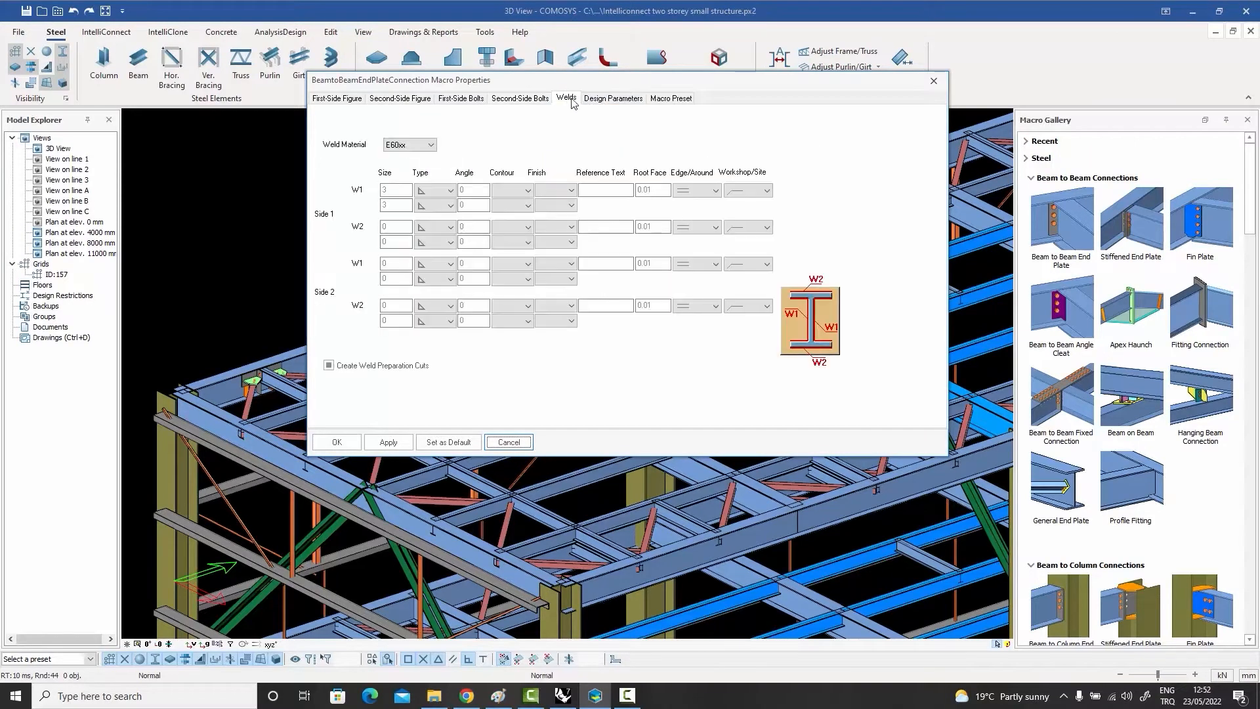
click(610, 99)
click(675, 100)
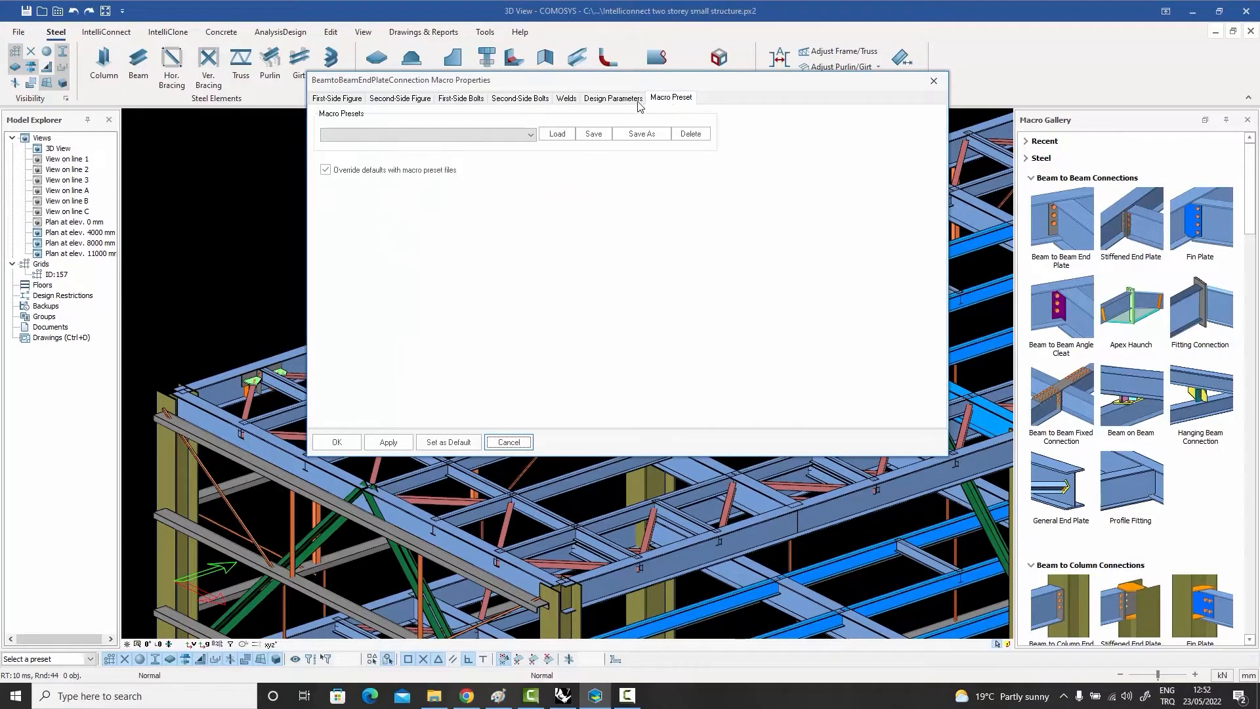
Step: Review the macro's plate settings for both sides, first-side bolts and welds, and close the properties without changes
click(339, 99)
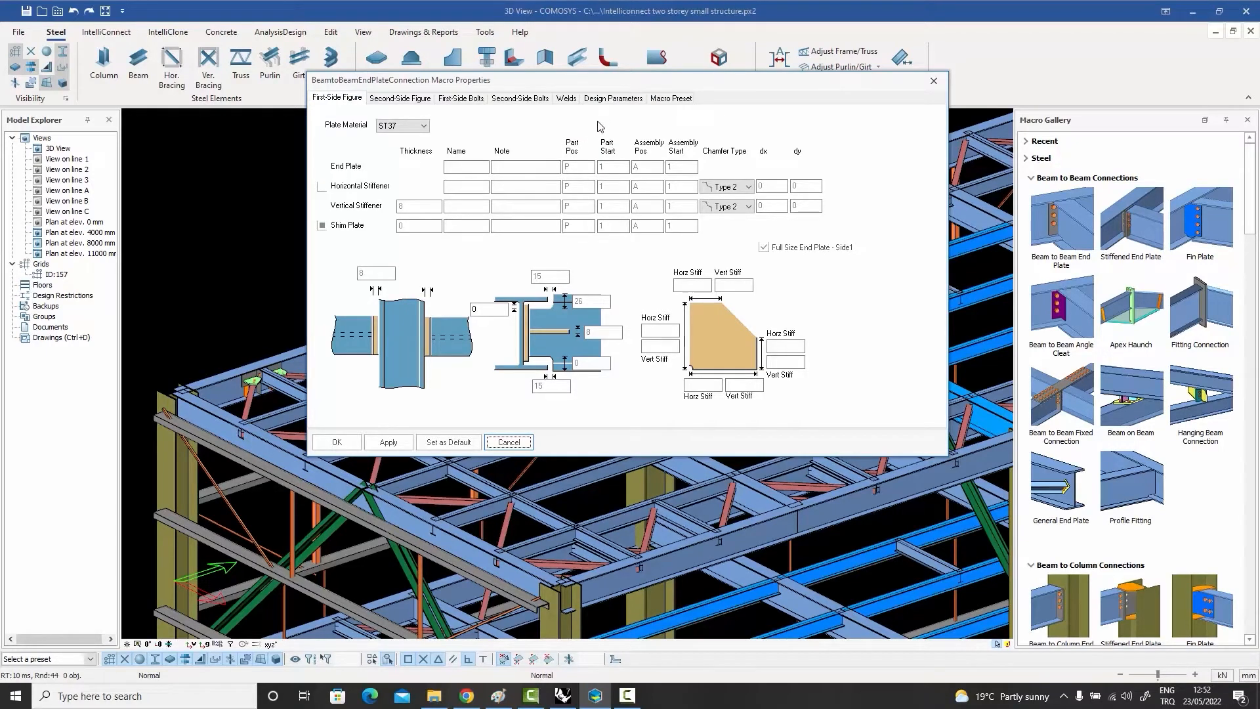
click(399, 99)
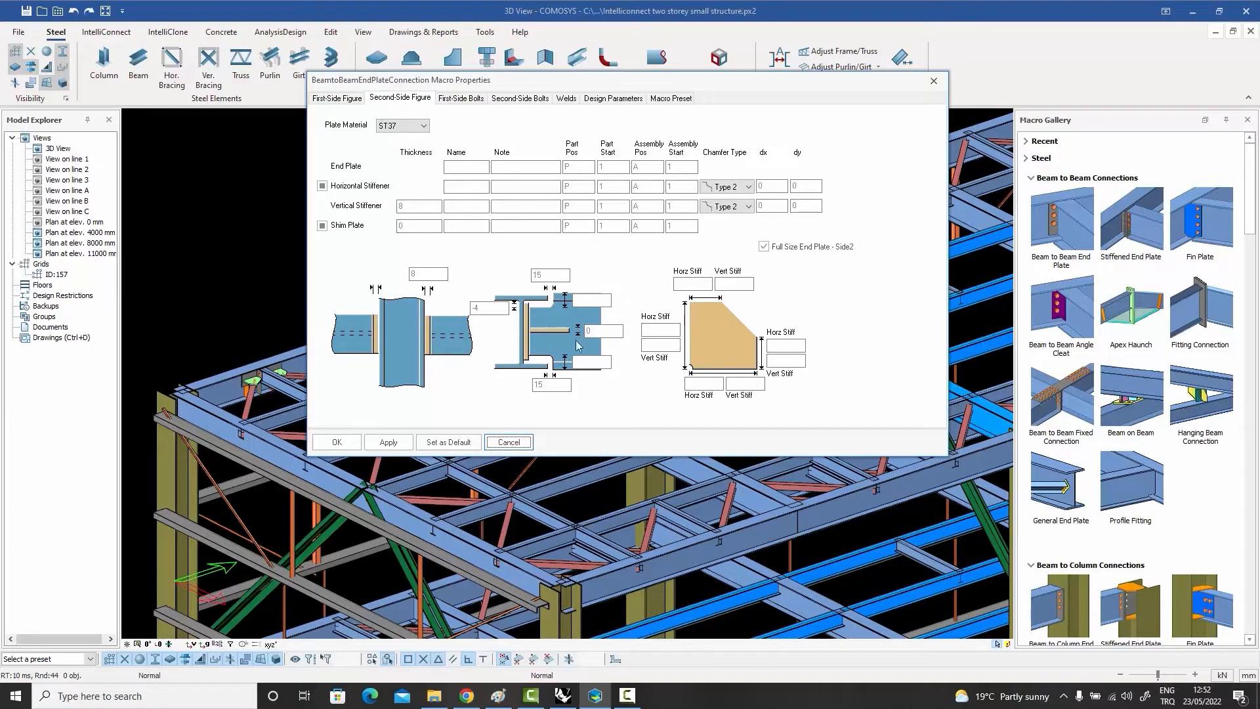
click(461, 98)
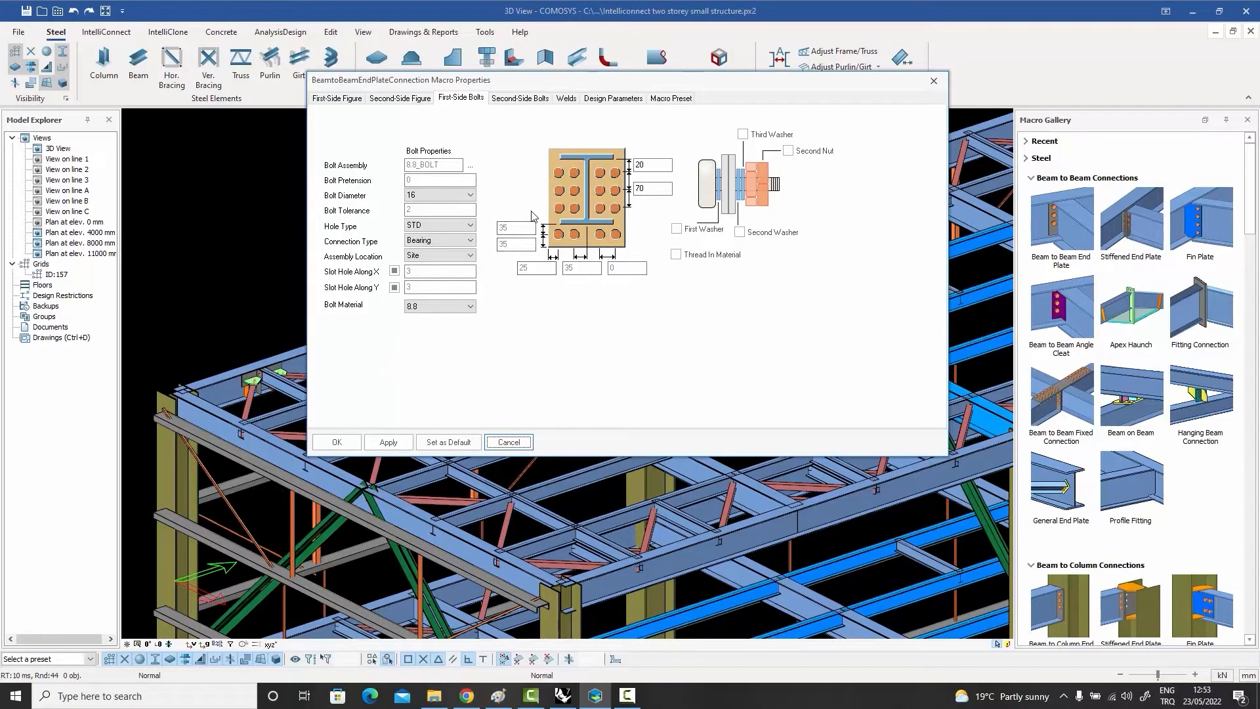
click(566, 98)
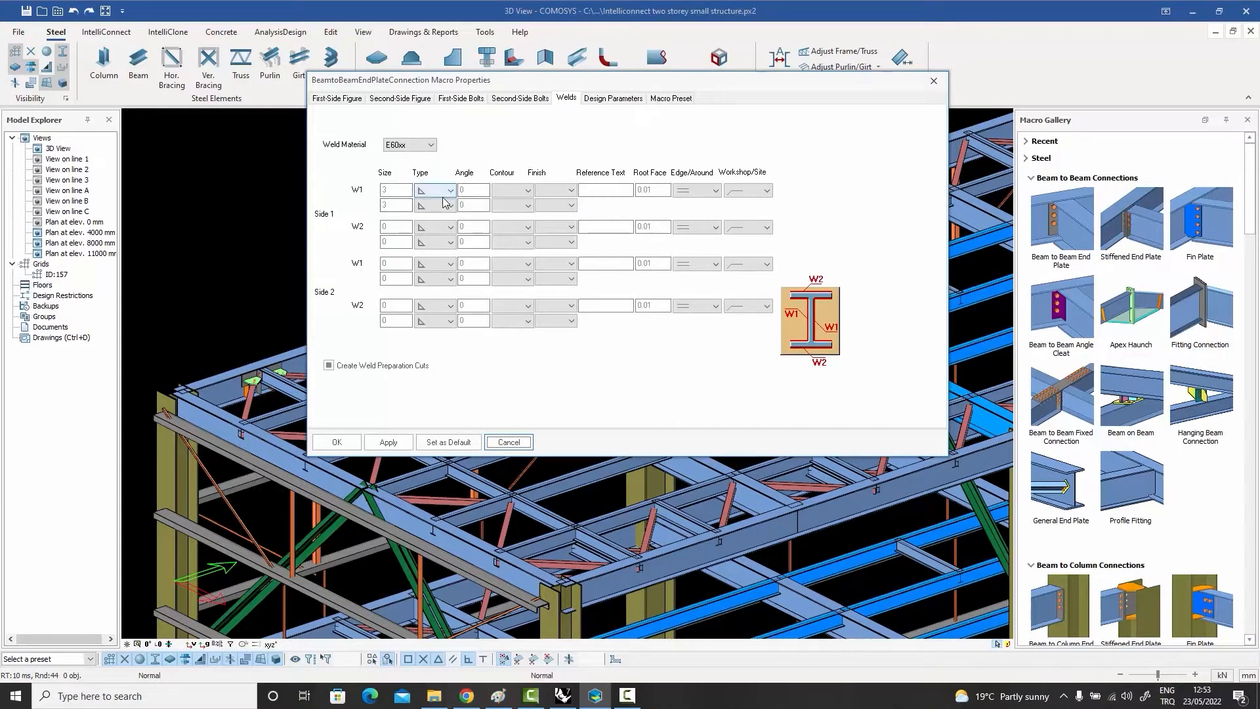
drag(522, 81, 543, 78)
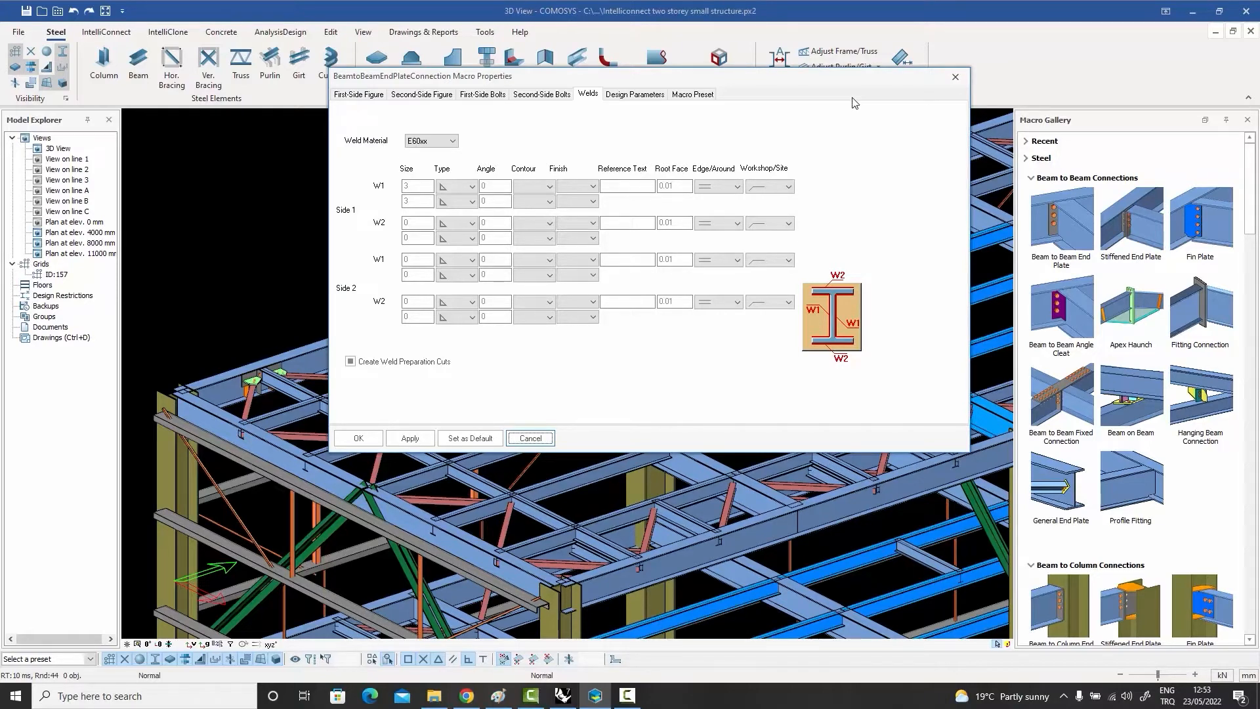
click(956, 78)
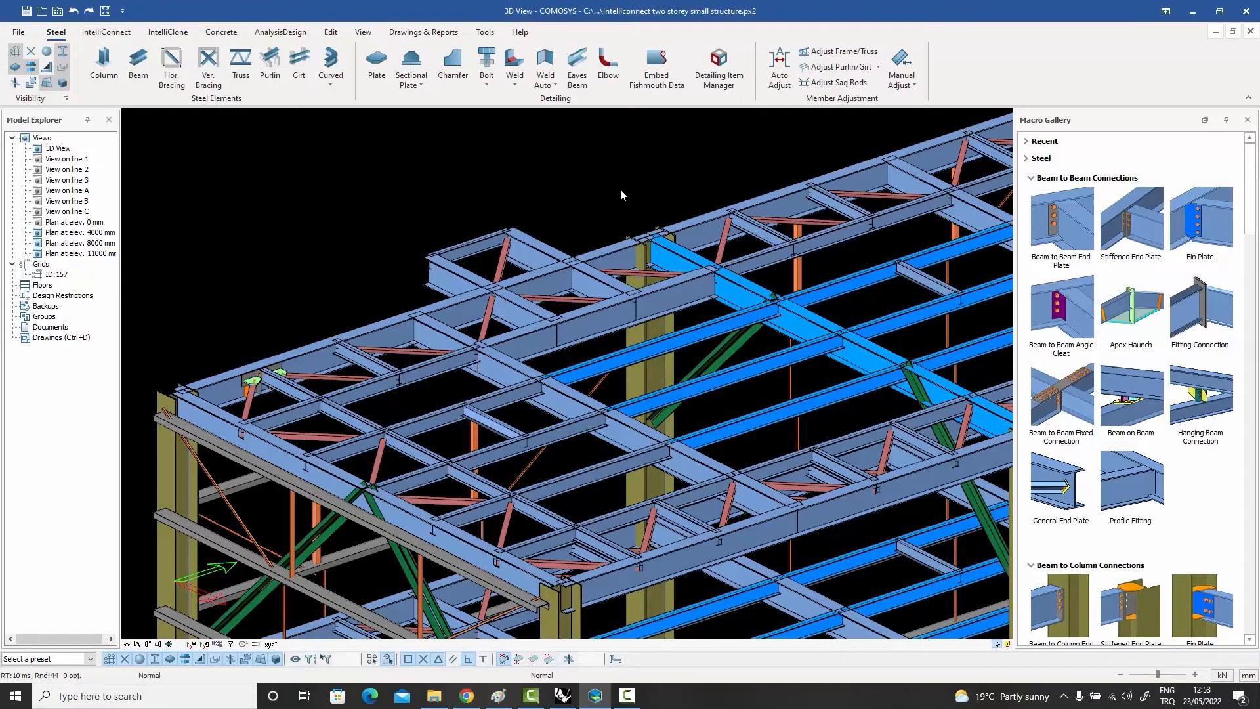
scroll(495, 199, down, 4)
scroll(494, 199, up, 1)
scroll(495, 199, up, 3)
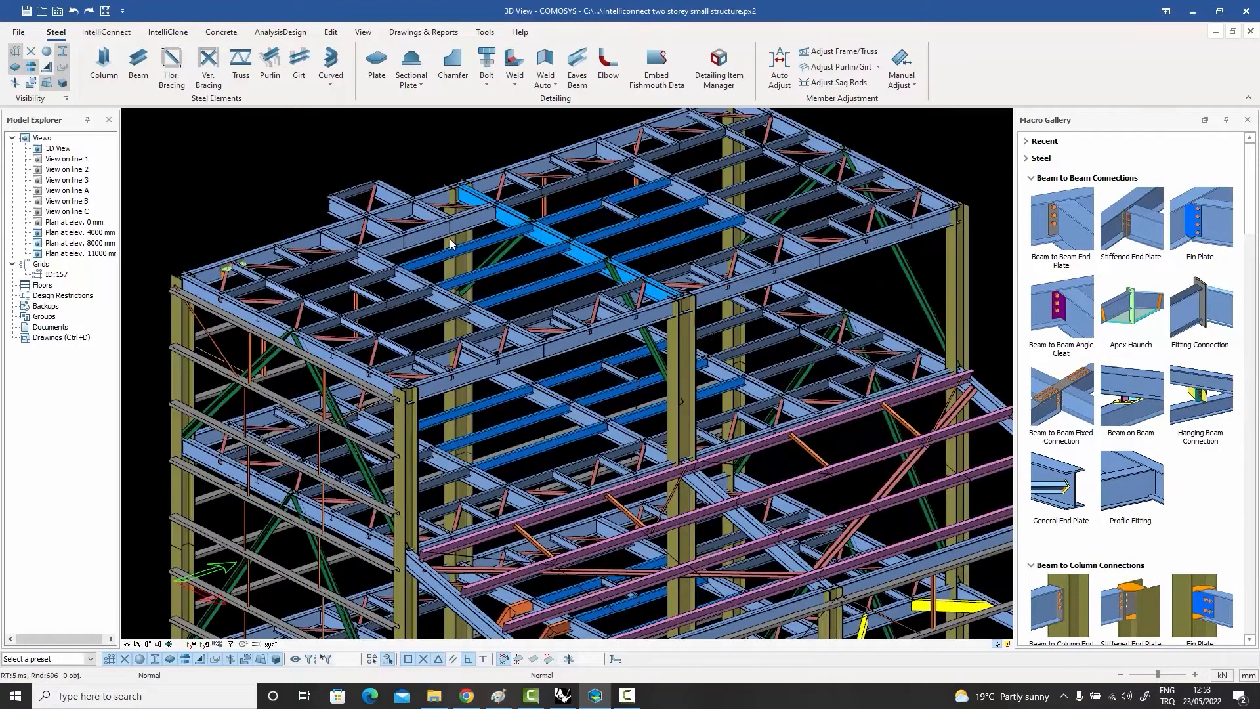
middle_drag(450, 243, 482, 265)
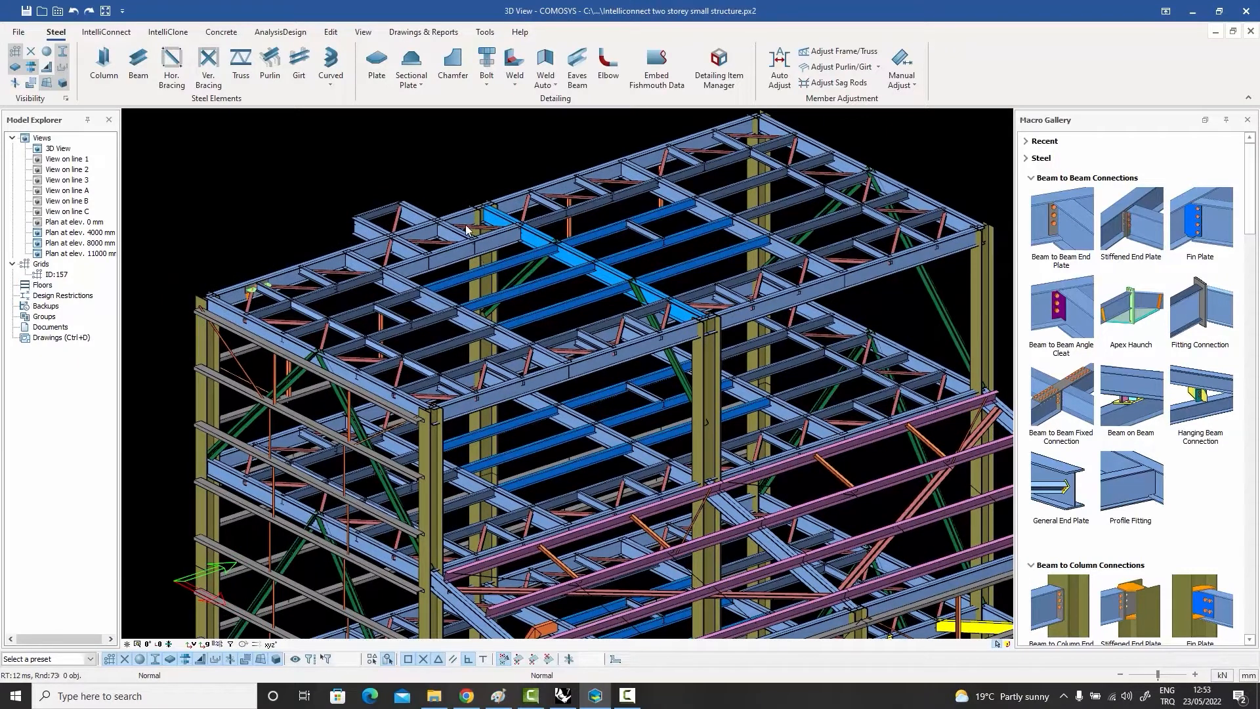
Step: Examine the project preferences for size 20 bolts and for plate materials and thicknesses, and close them without changes
click(17, 33)
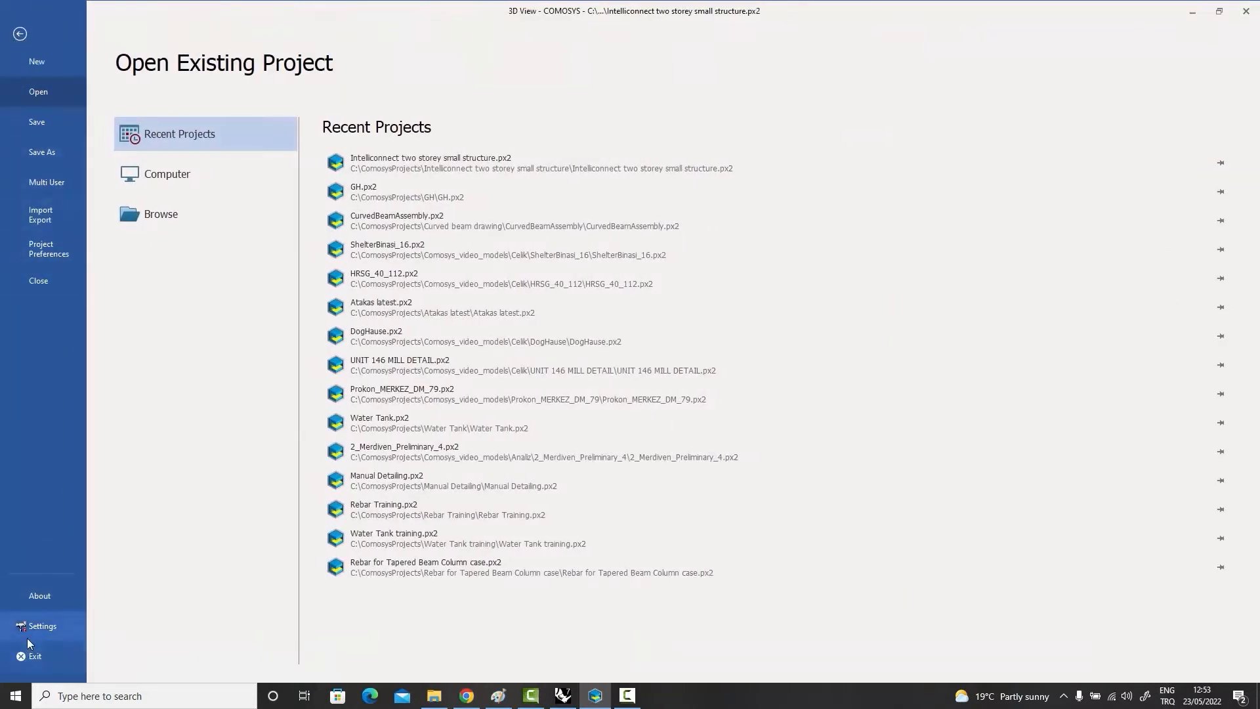
click(48, 248)
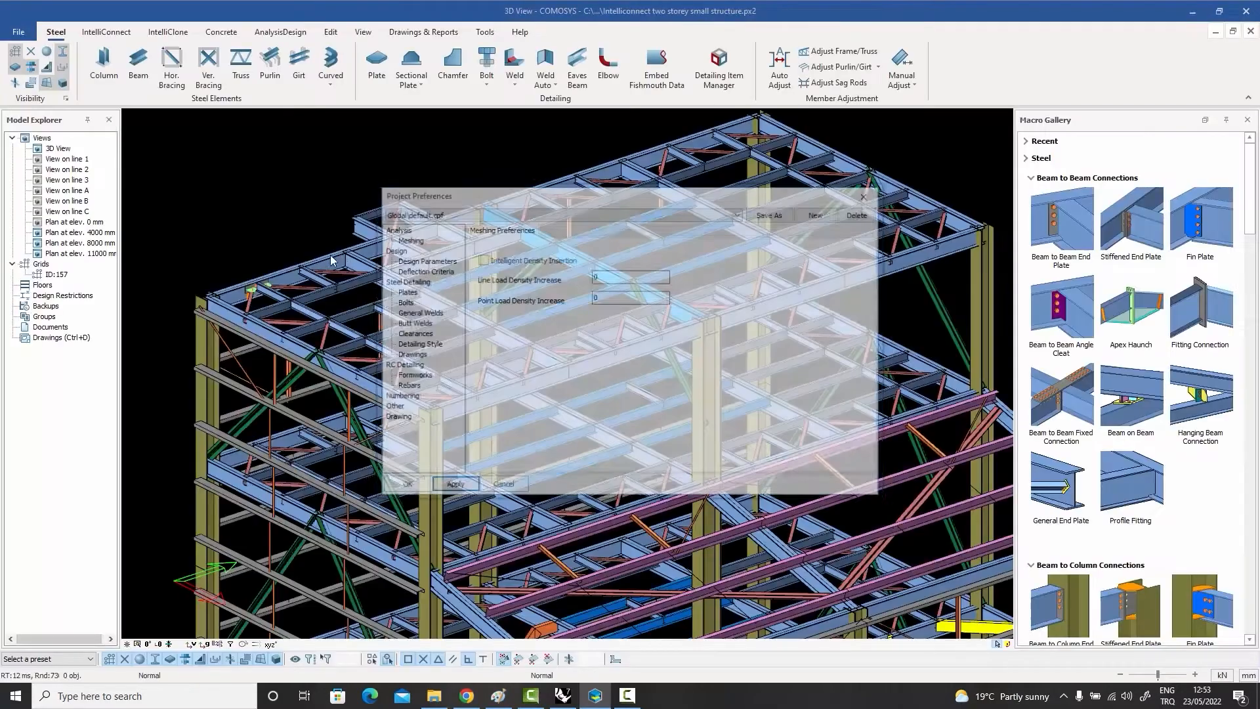
click(418, 302)
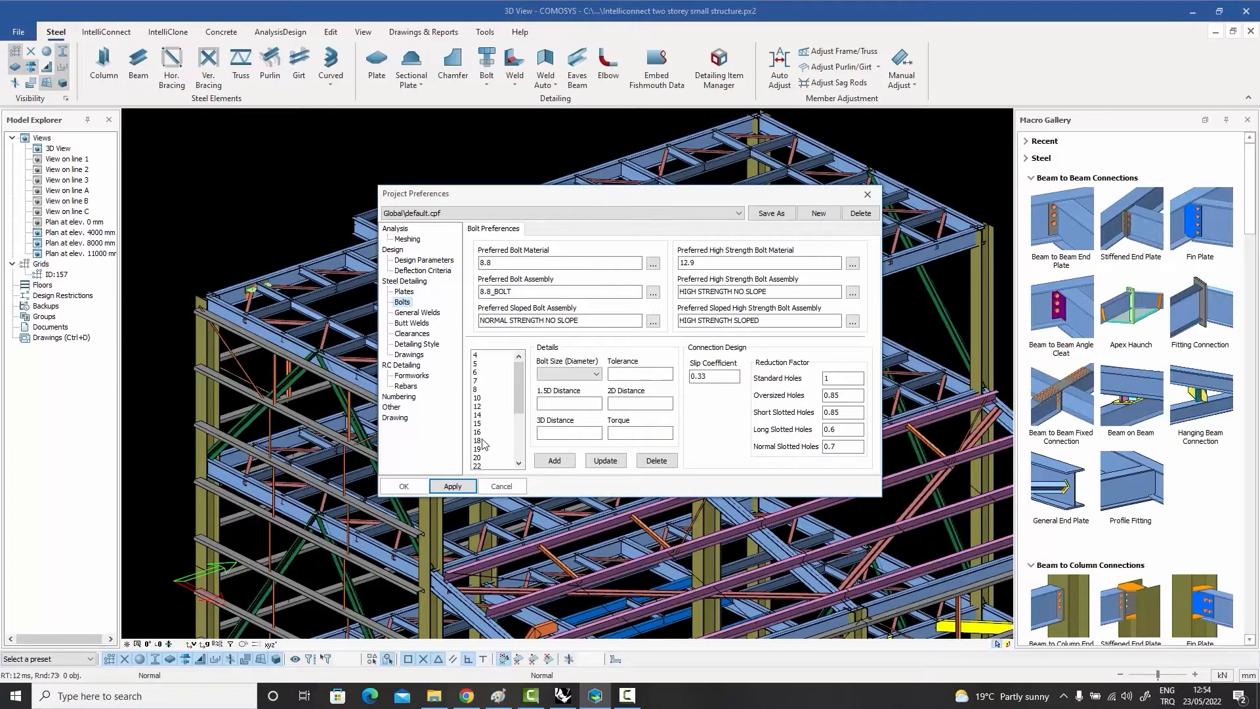
click(483, 458)
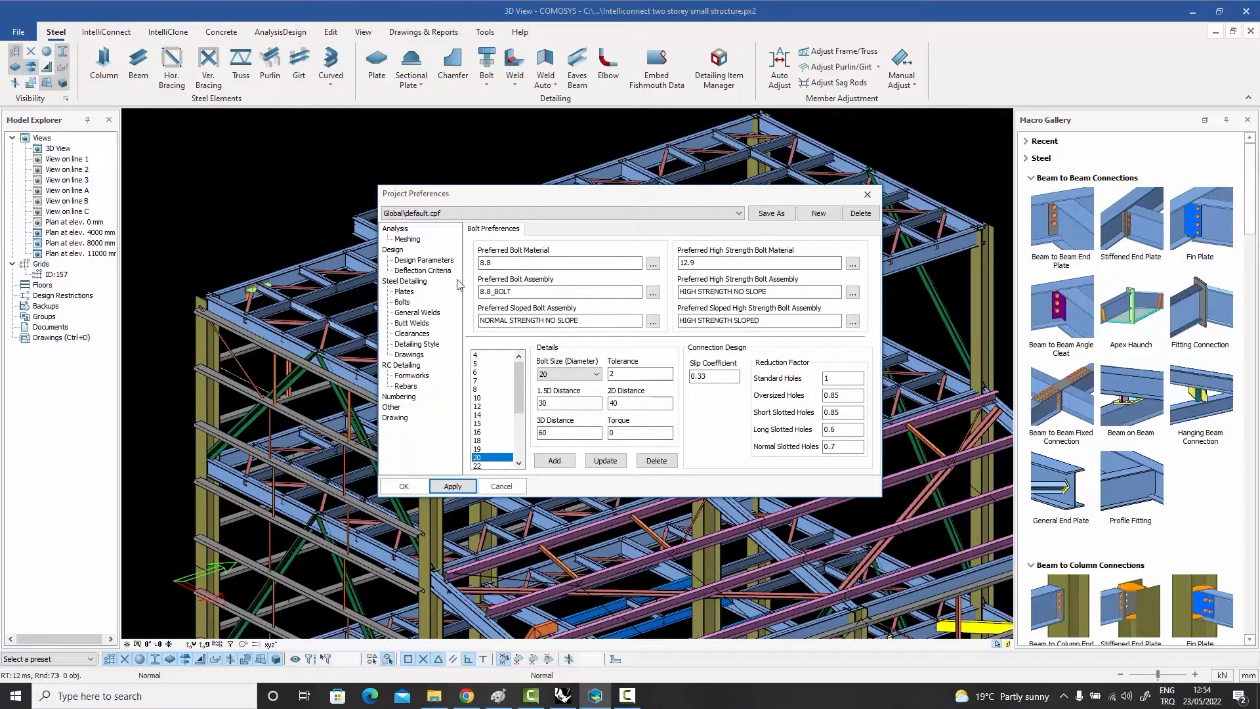
click(407, 292)
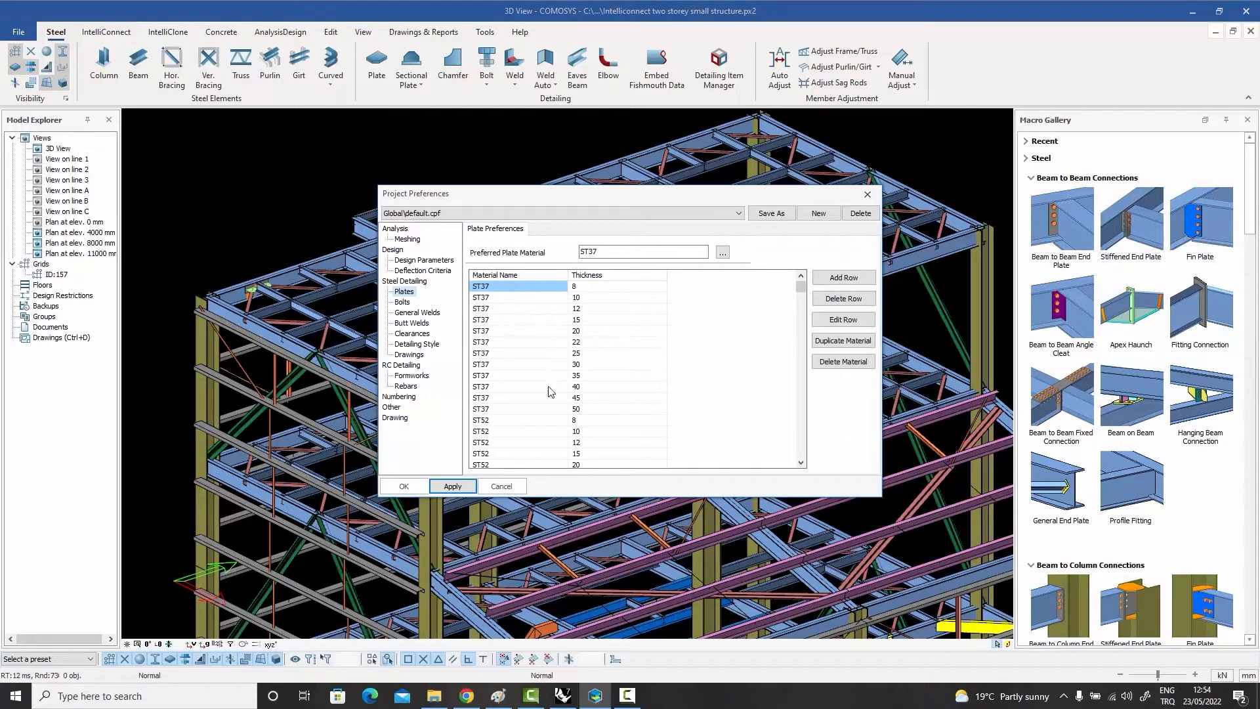
click(868, 195)
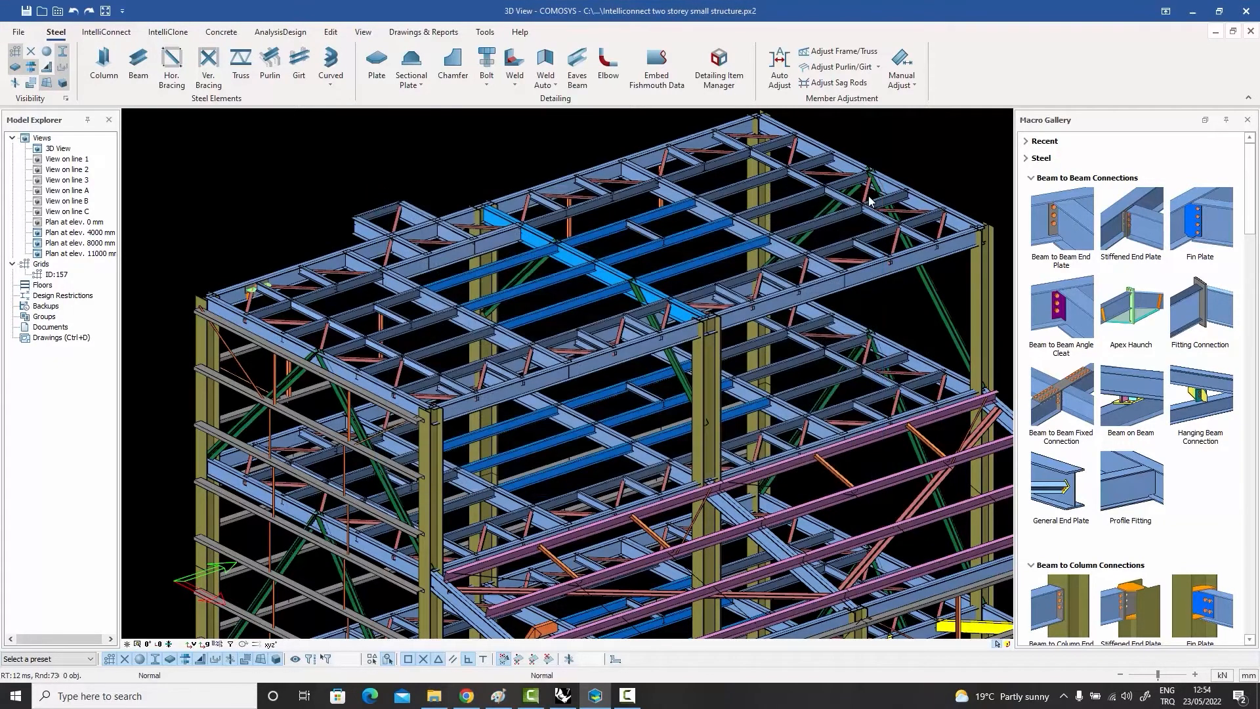
Step: Reopen the Beam to Beam End Plate macro properties to check the second-side figure settings, and close them
middle_drag(802, 274, 799, 294)
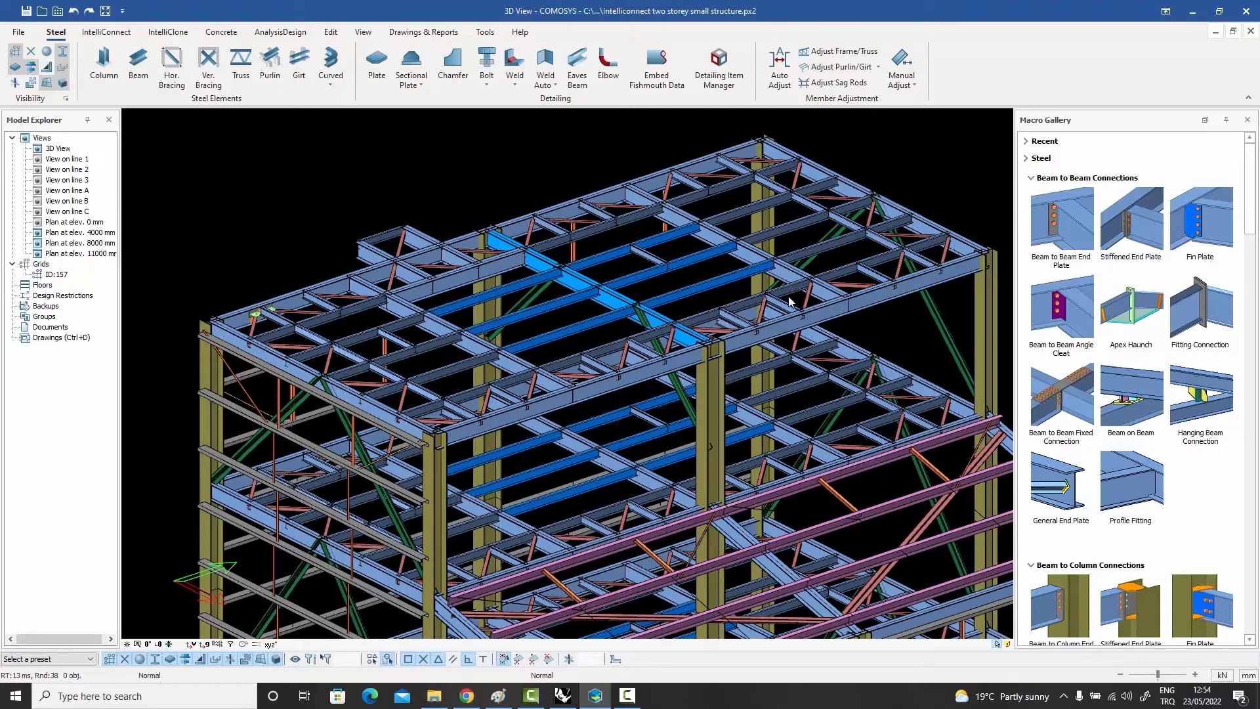
mouse_move(1070, 227)
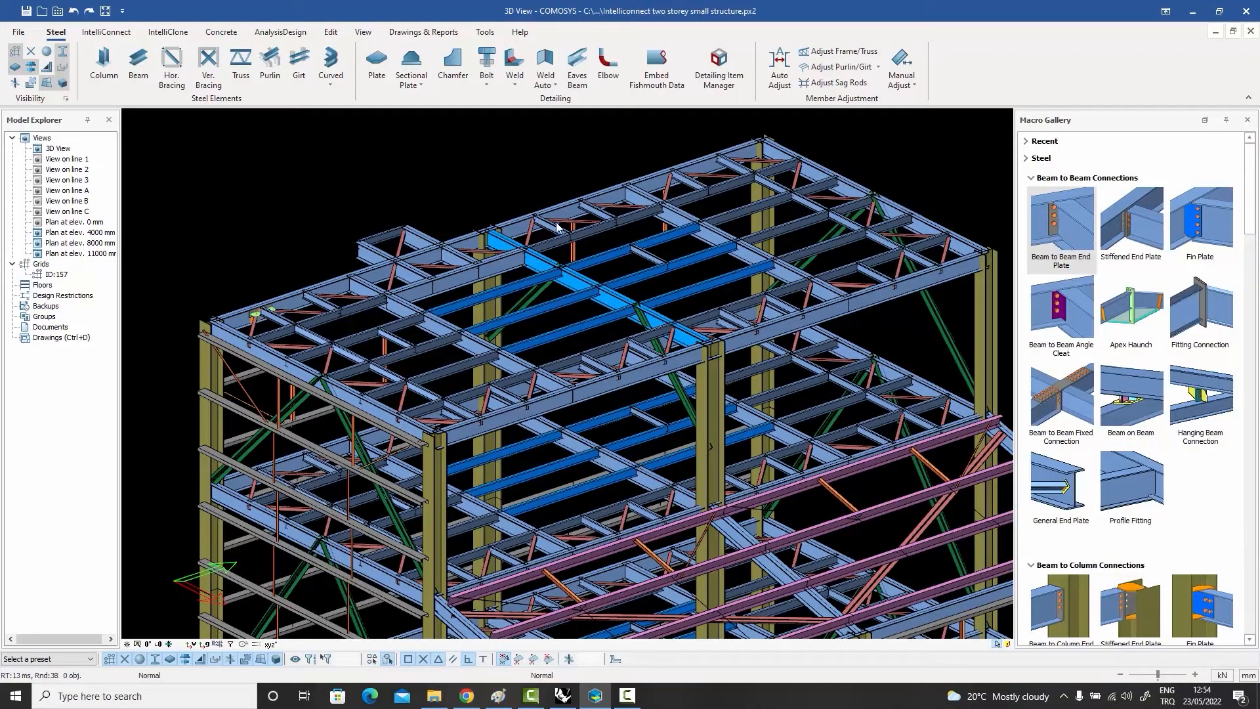
double_click(1060, 218)
click(94, 28)
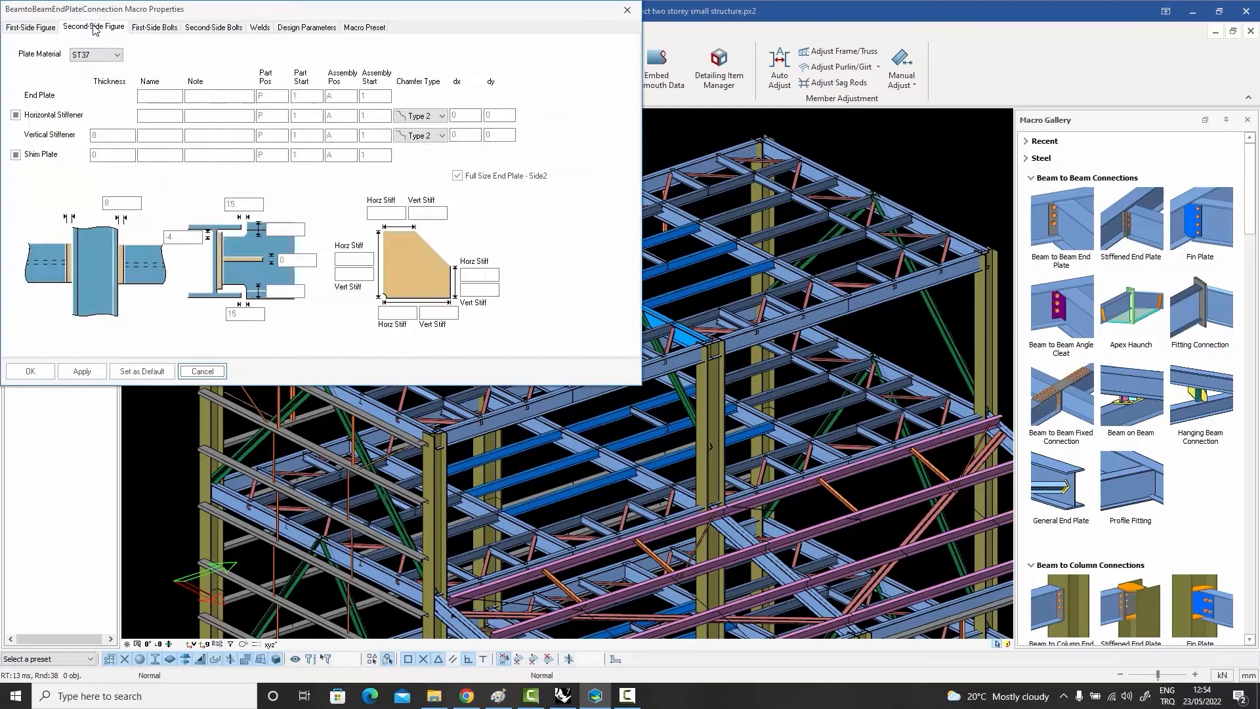
click(627, 10)
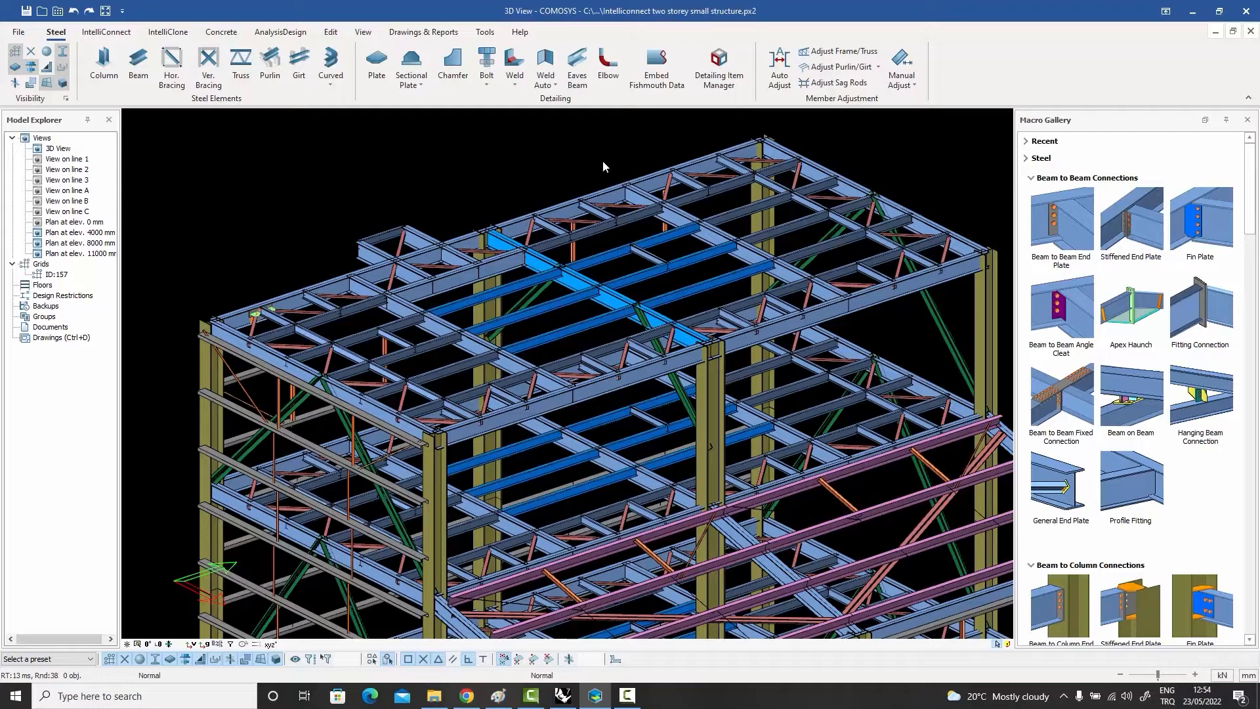
Step: Apply a Beam to Beam End Plate connection between the roof edge beam and the cross beam framing into it
middle_drag(600, 164, 626, 158)
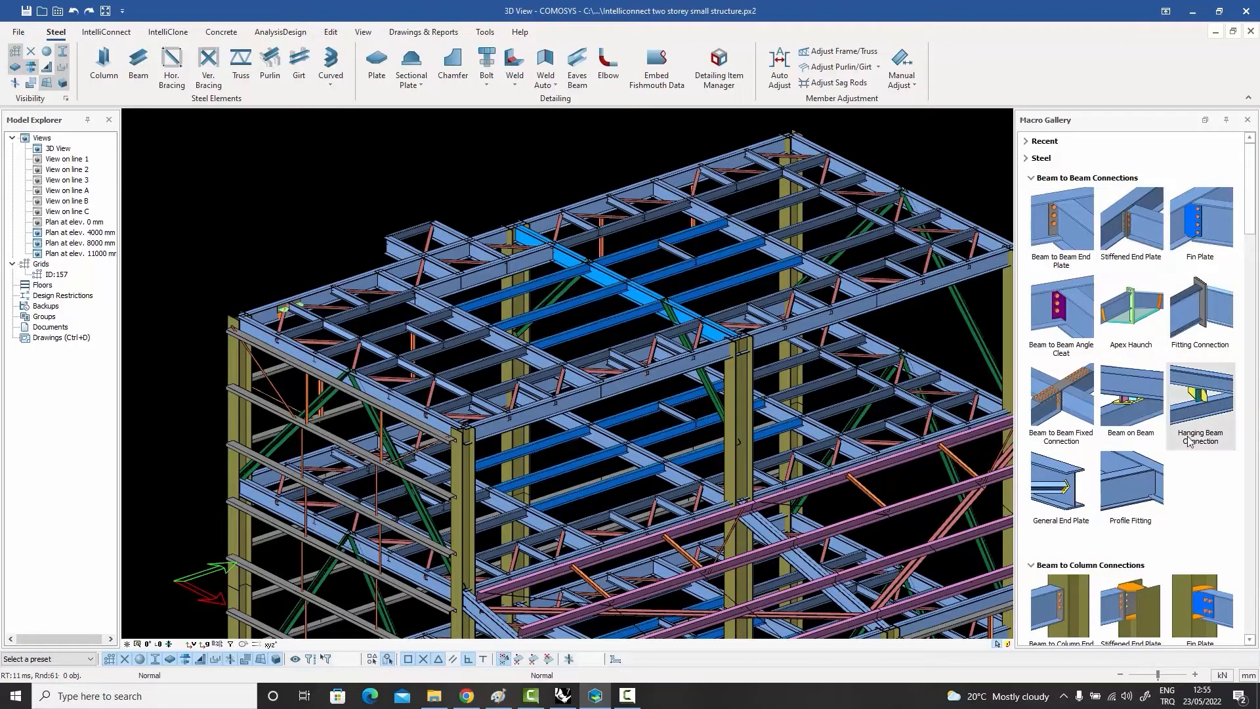
click(1058, 221)
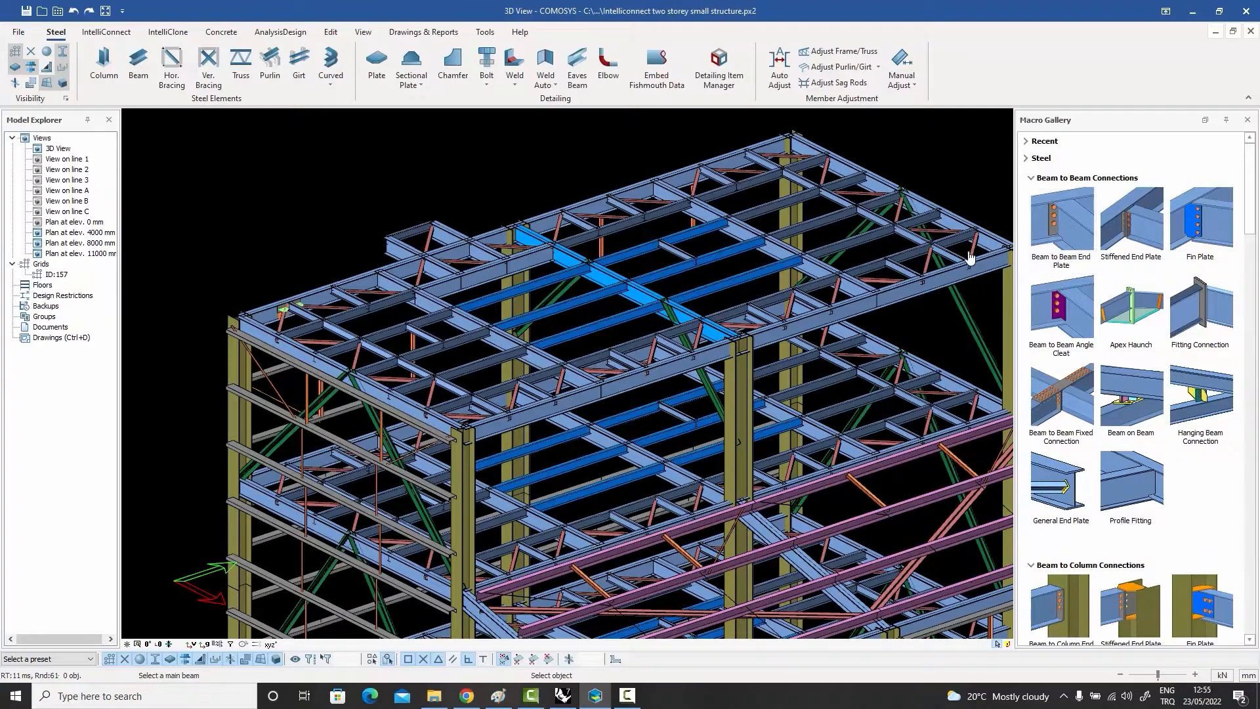
scroll(389, 276, up, 5)
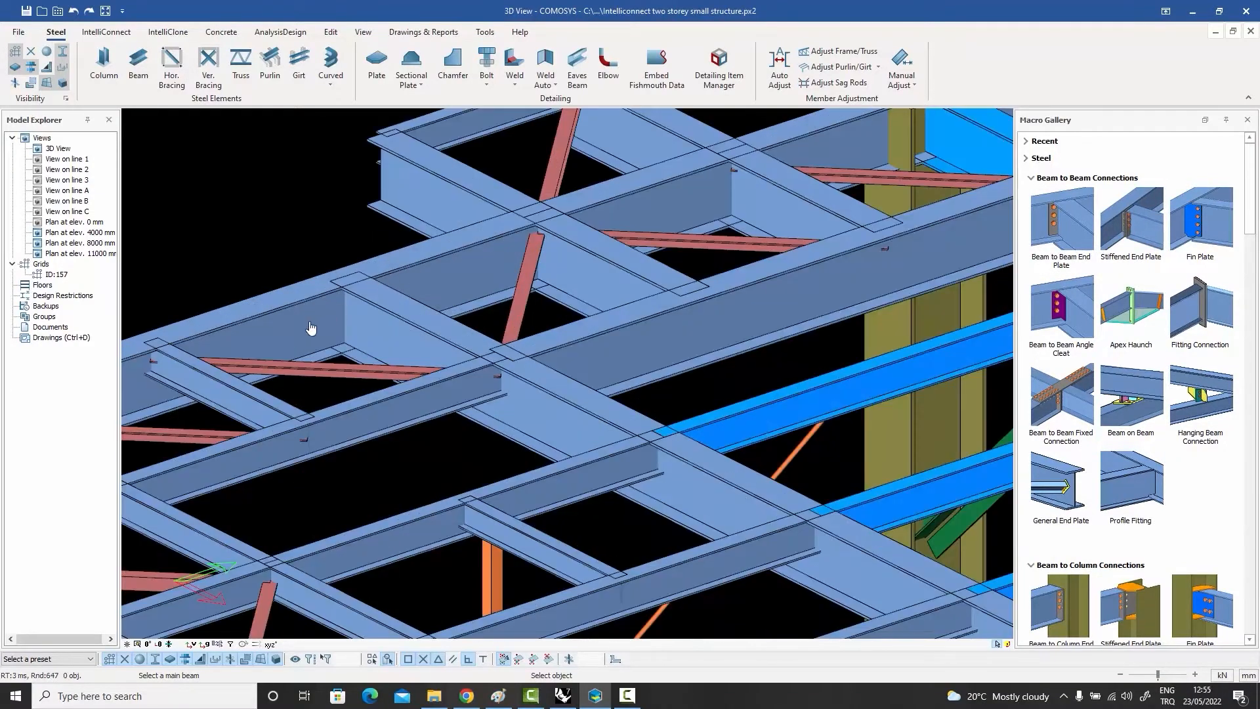
click(312, 325)
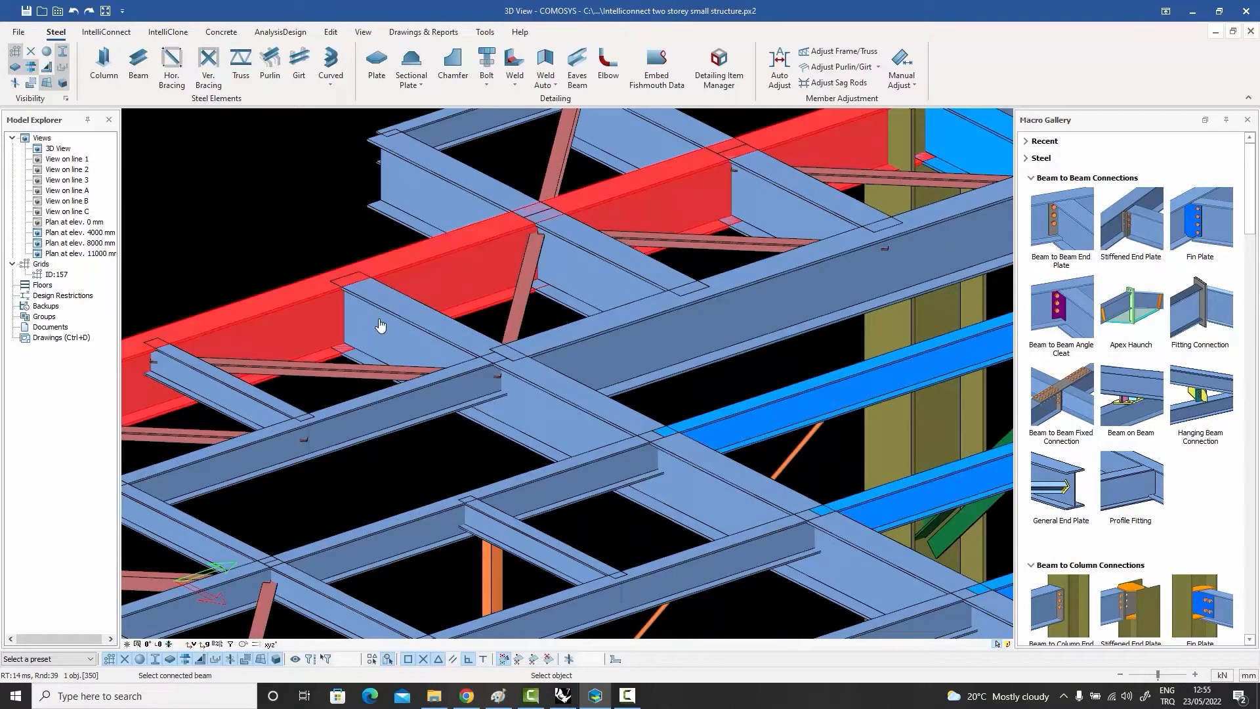
click(379, 325)
scroll(355, 311, up, 3)
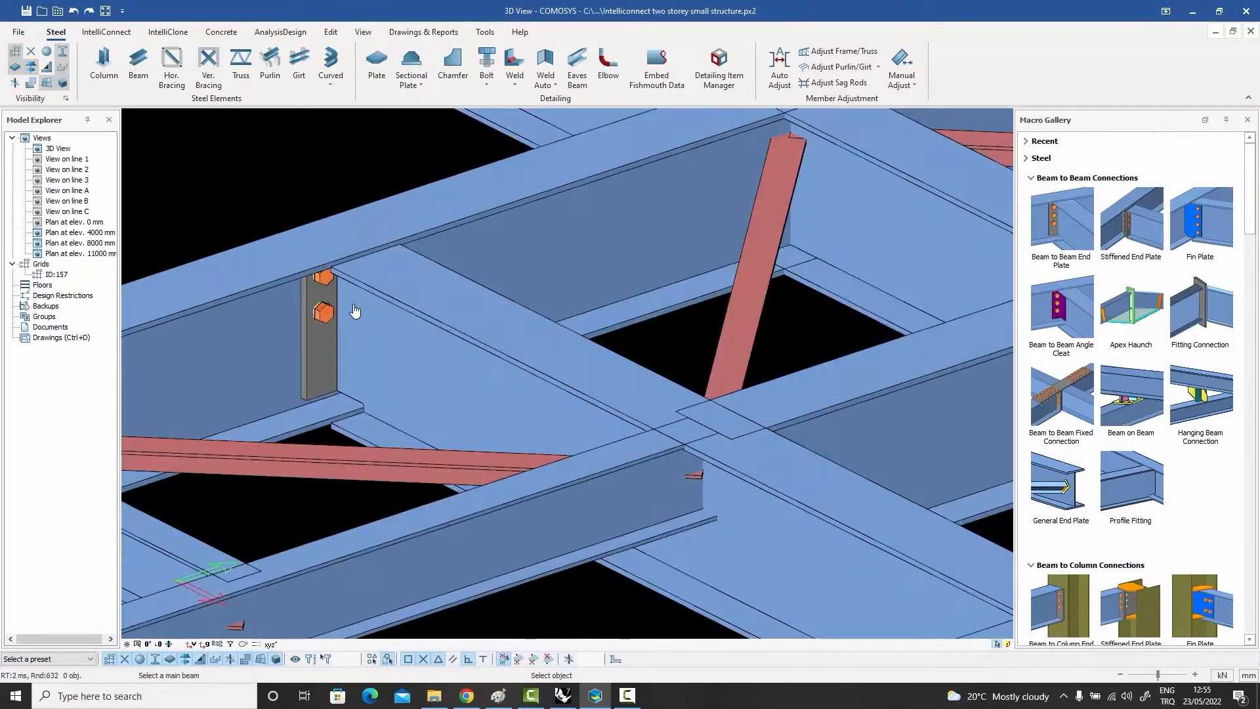
scroll(353, 310, down, 5)
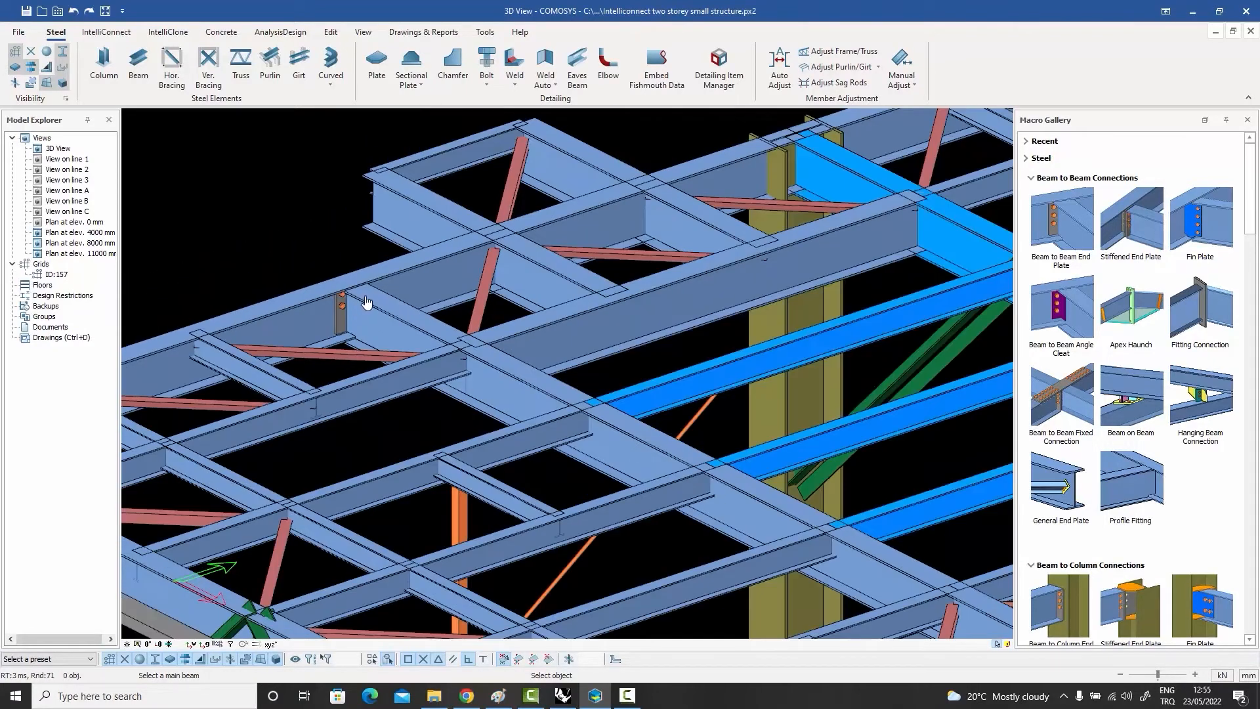
Step: Try a Beam to Beam End Plate connection at the next joint along the roof edge beam, and undo it
scroll(508, 244, up, 5)
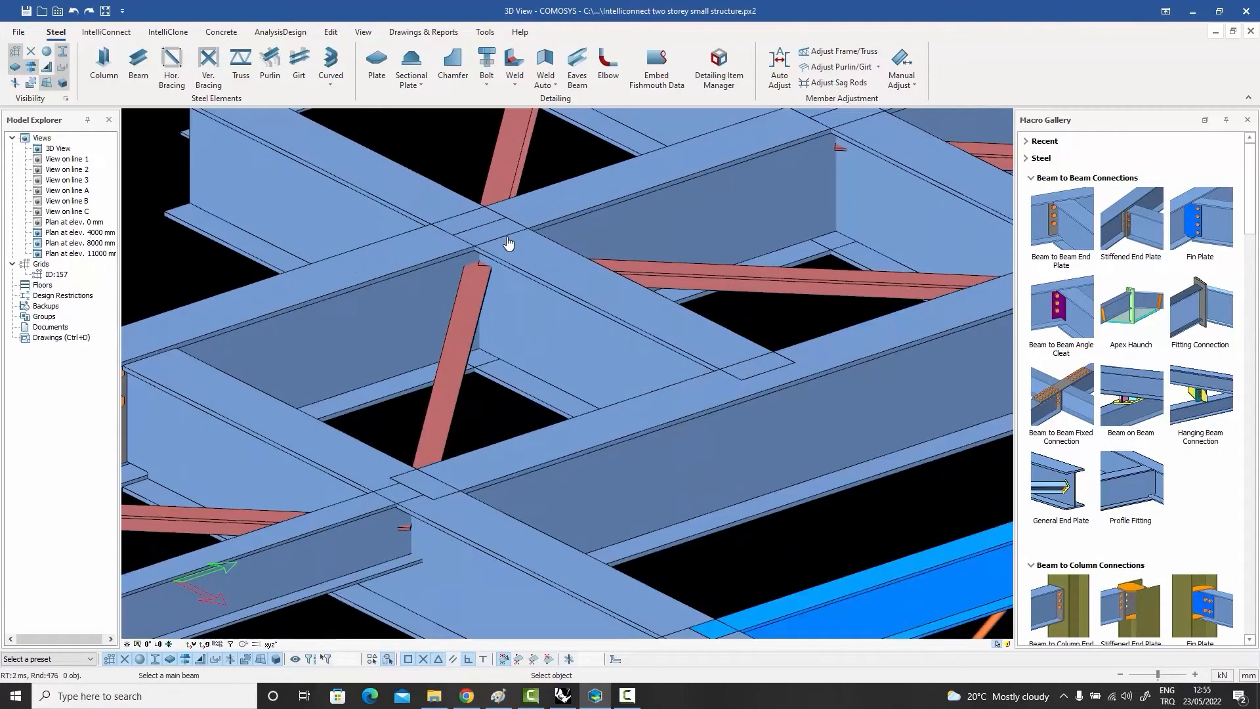
click(432, 249)
click(540, 269)
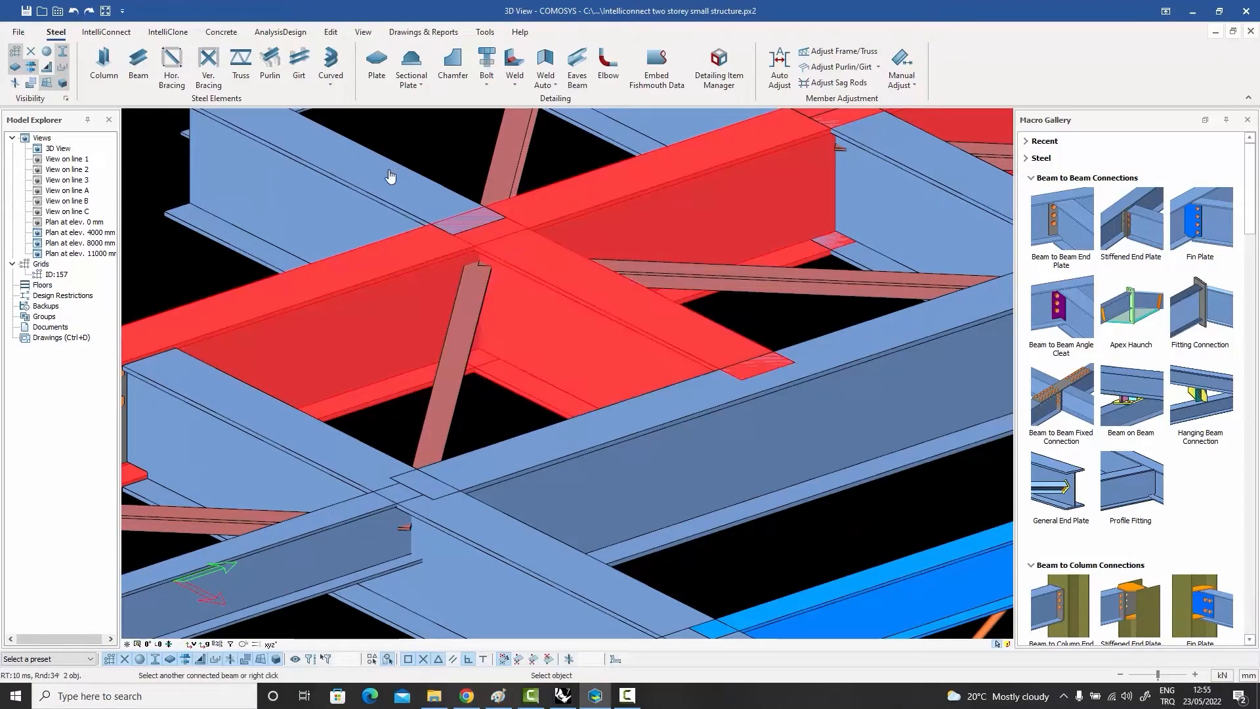
right_click(390, 176)
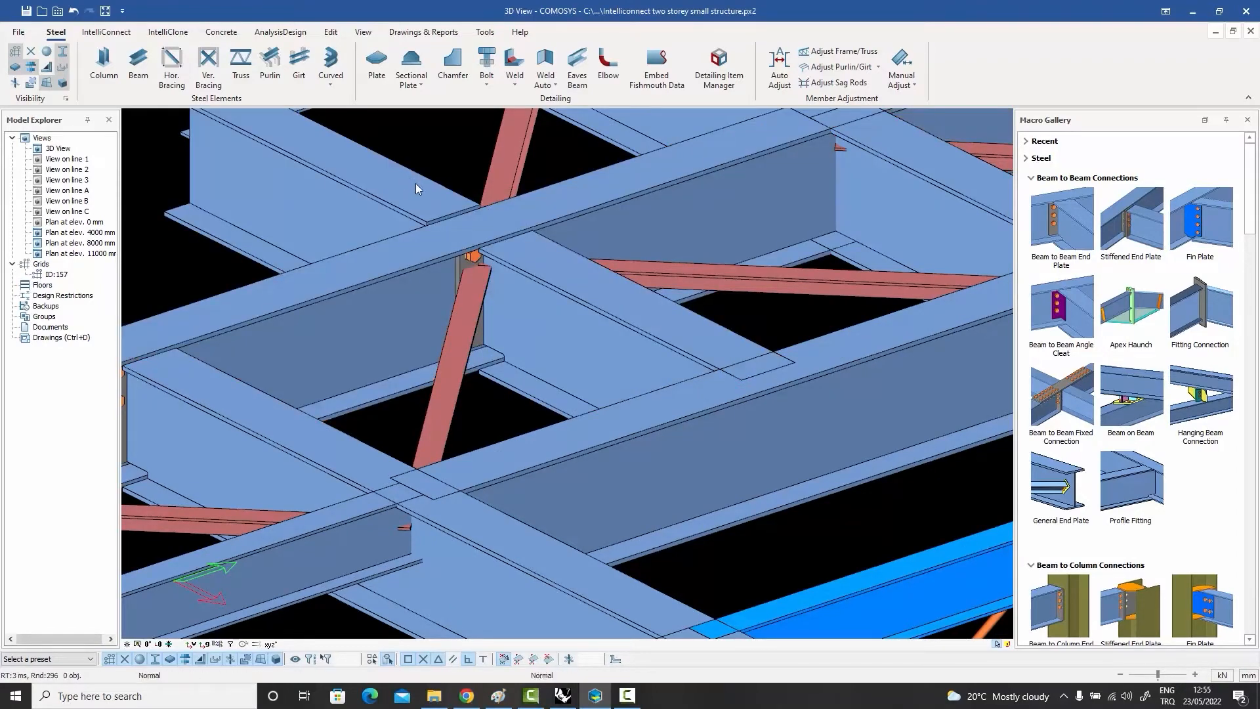
key(ctrl+z)
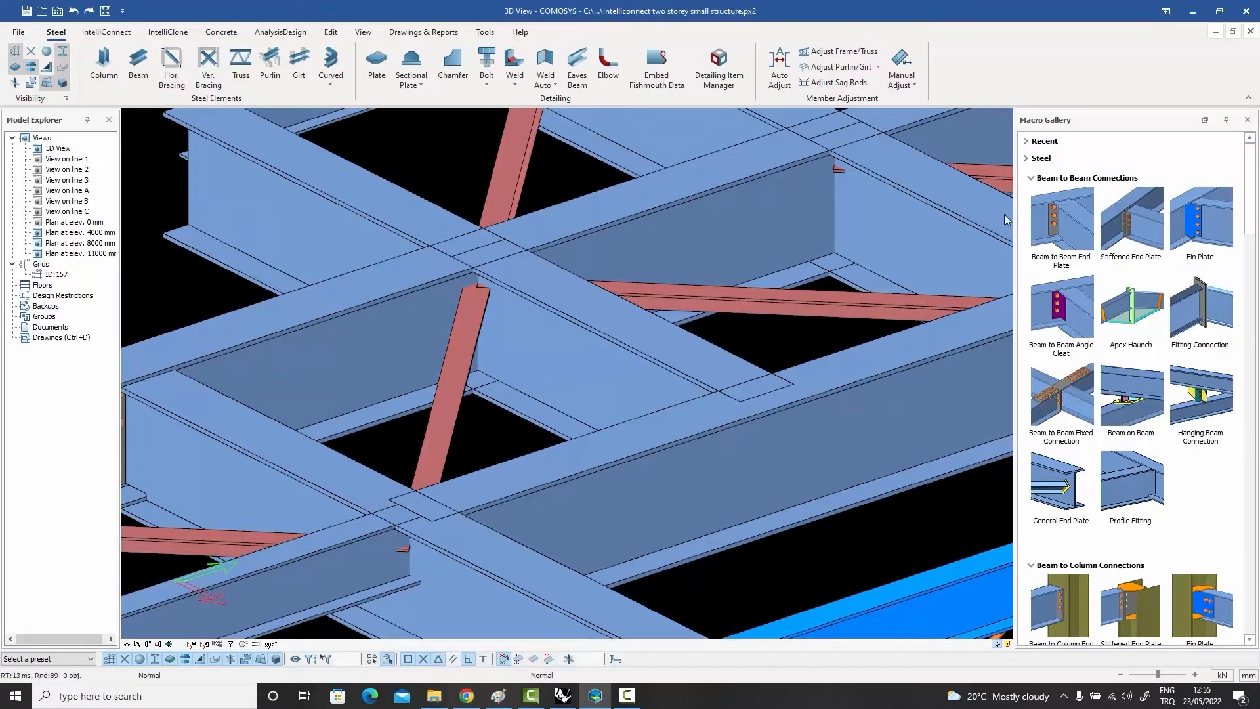
Step: Try a Stiffened End Plate connection between the roof edge beam and the inner cross beam at the same joint, and undo it
click(1139, 230)
scroll(630, 285, down, 1)
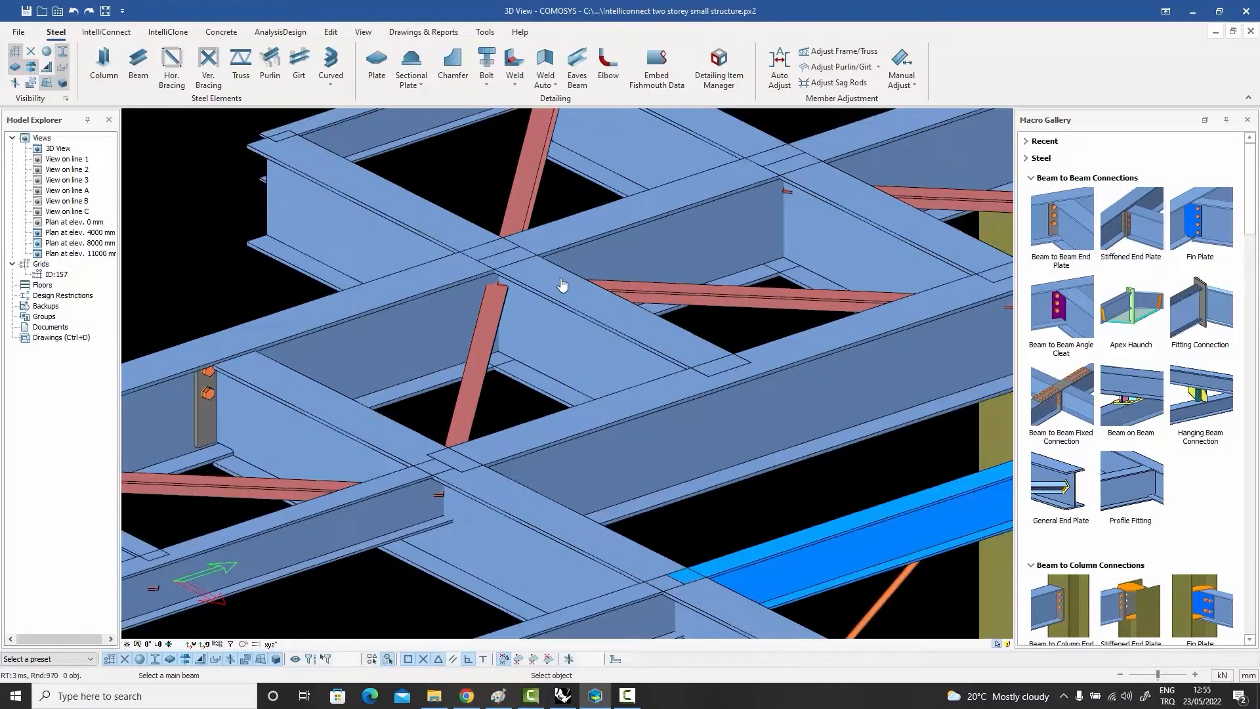
click(438, 287)
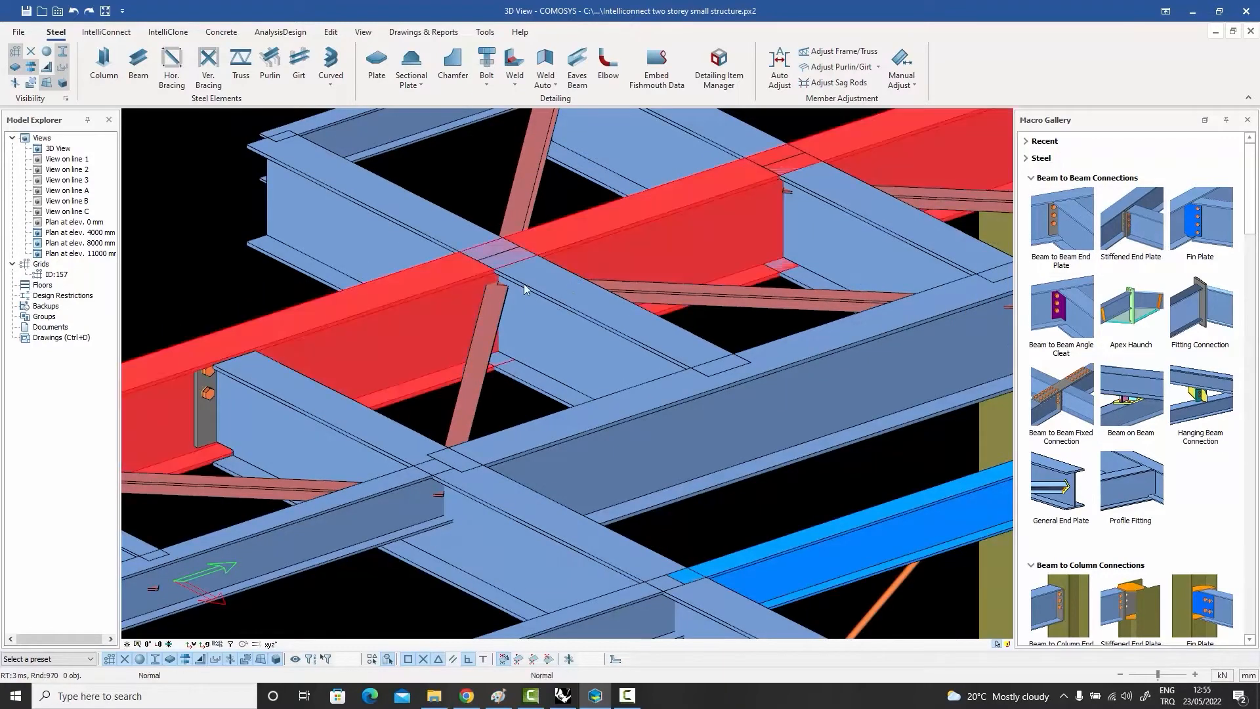
click(575, 300)
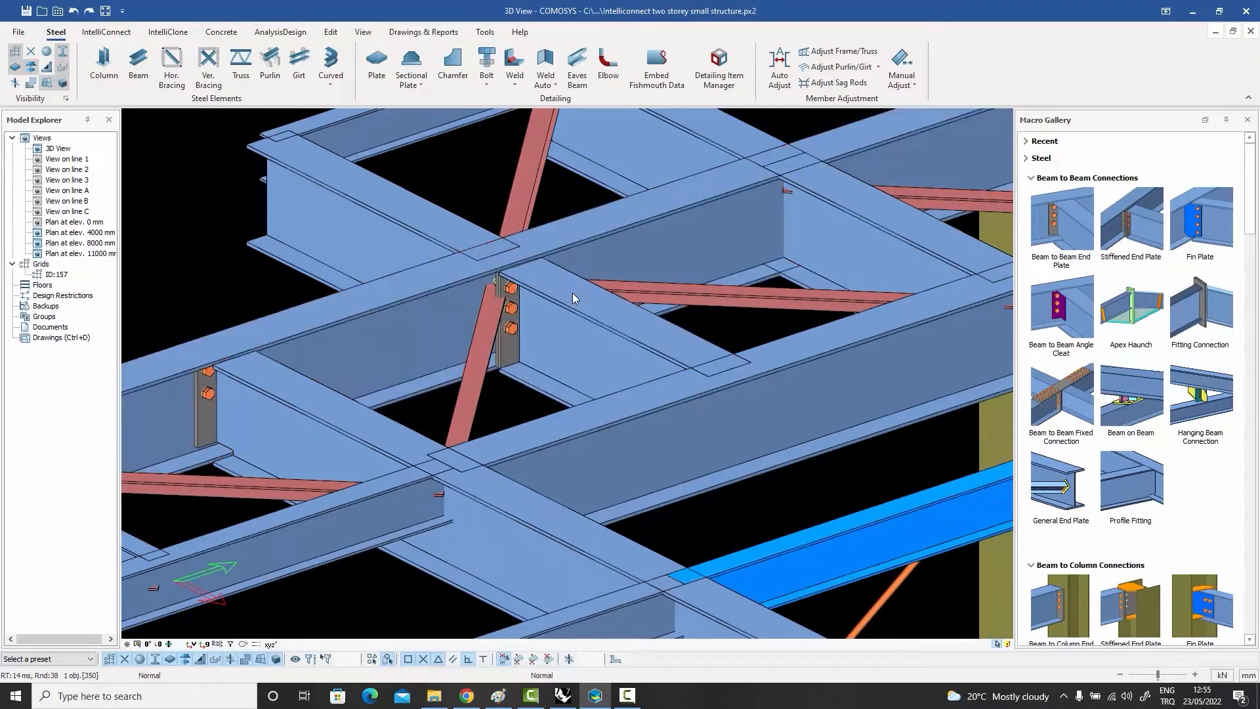
click(440, 274)
click(436, 230)
key(ctrl+z)
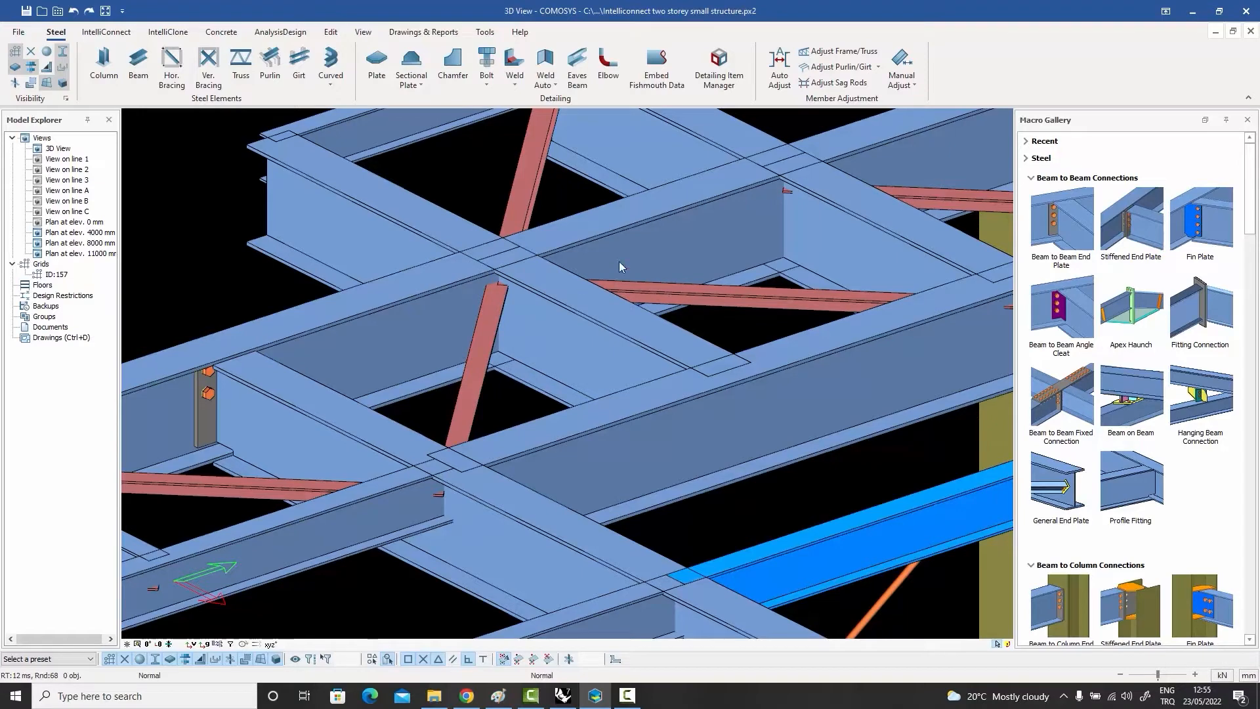
Step: Try a Fin Plate connection without selected stiffeners between the edge beam and the inner cross beam, and undo it
click(1205, 222)
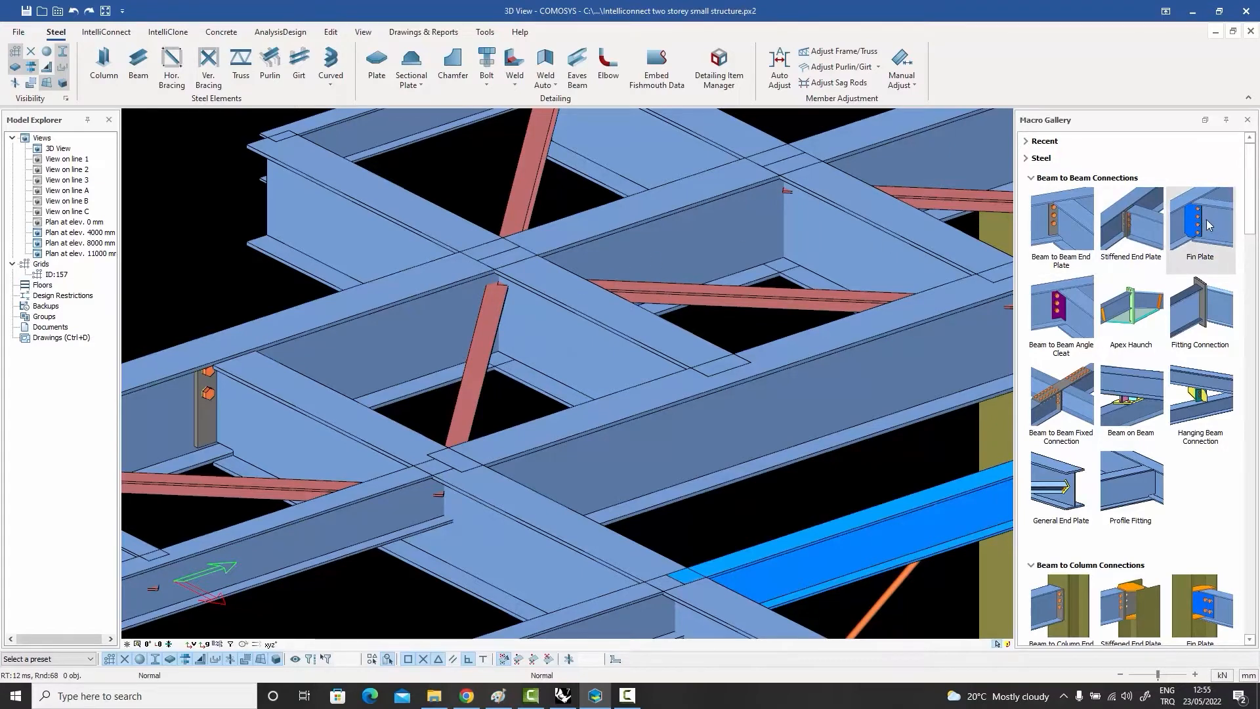
click(456, 287)
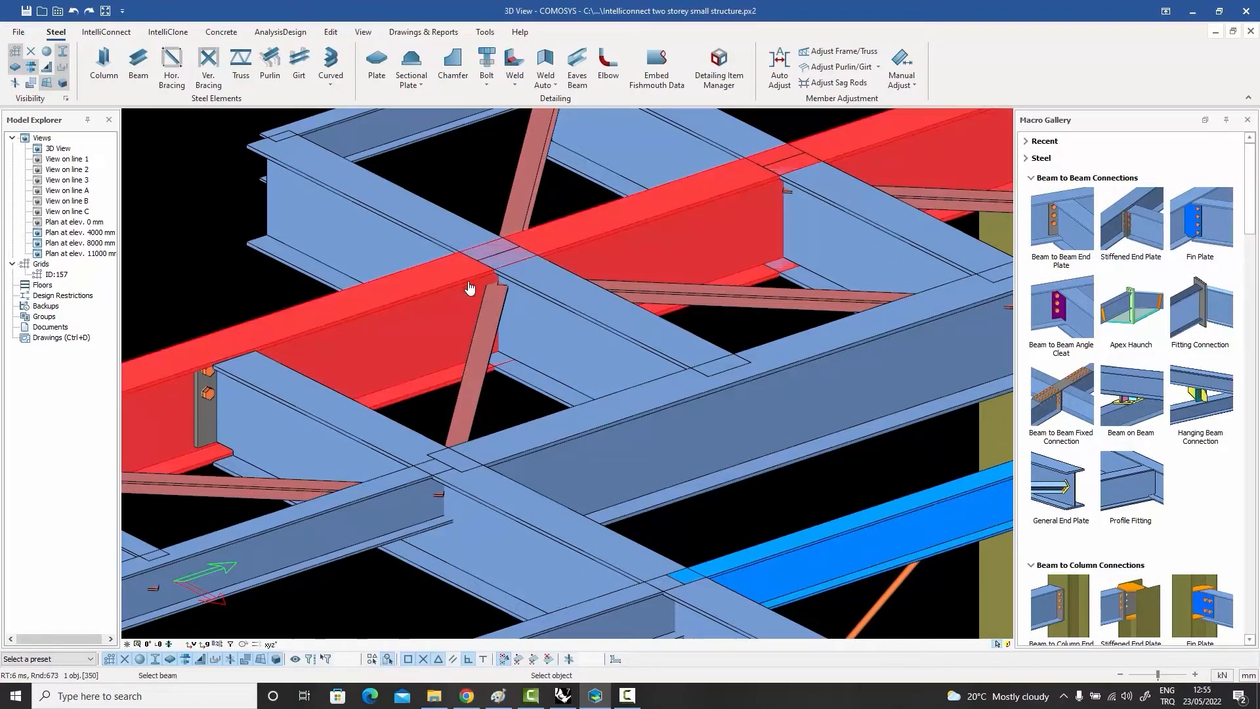
click(563, 321)
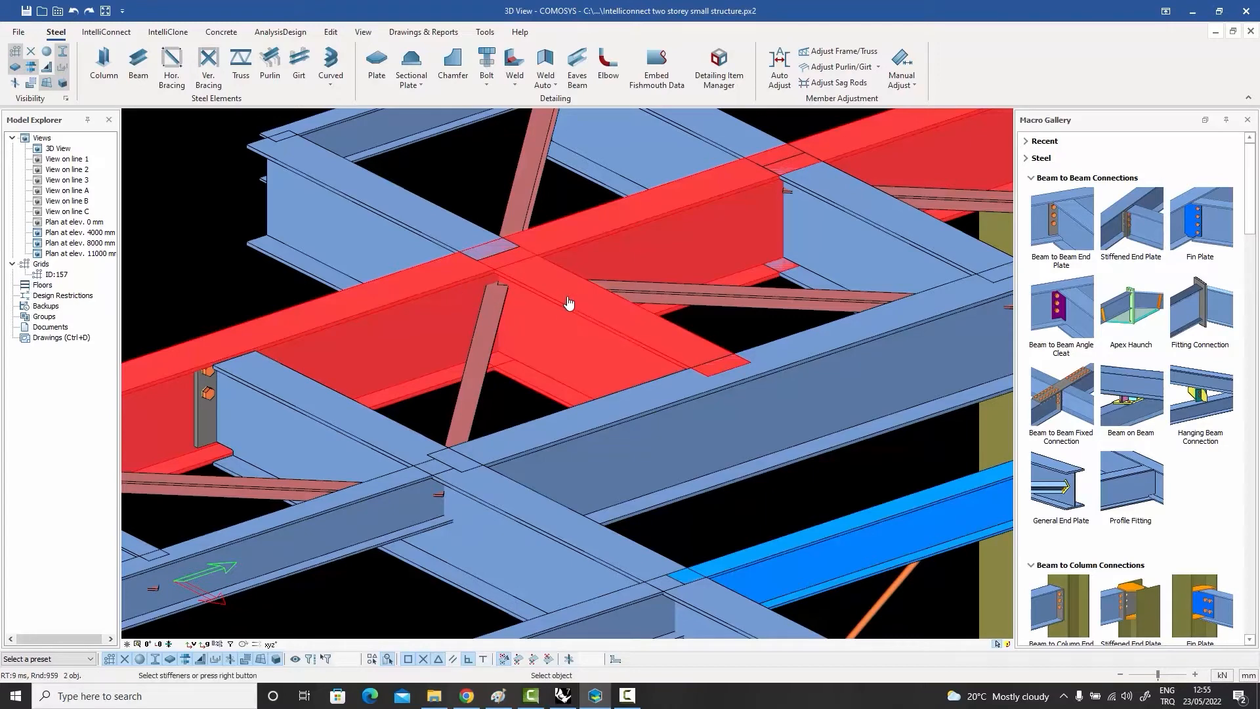
right_click(568, 302)
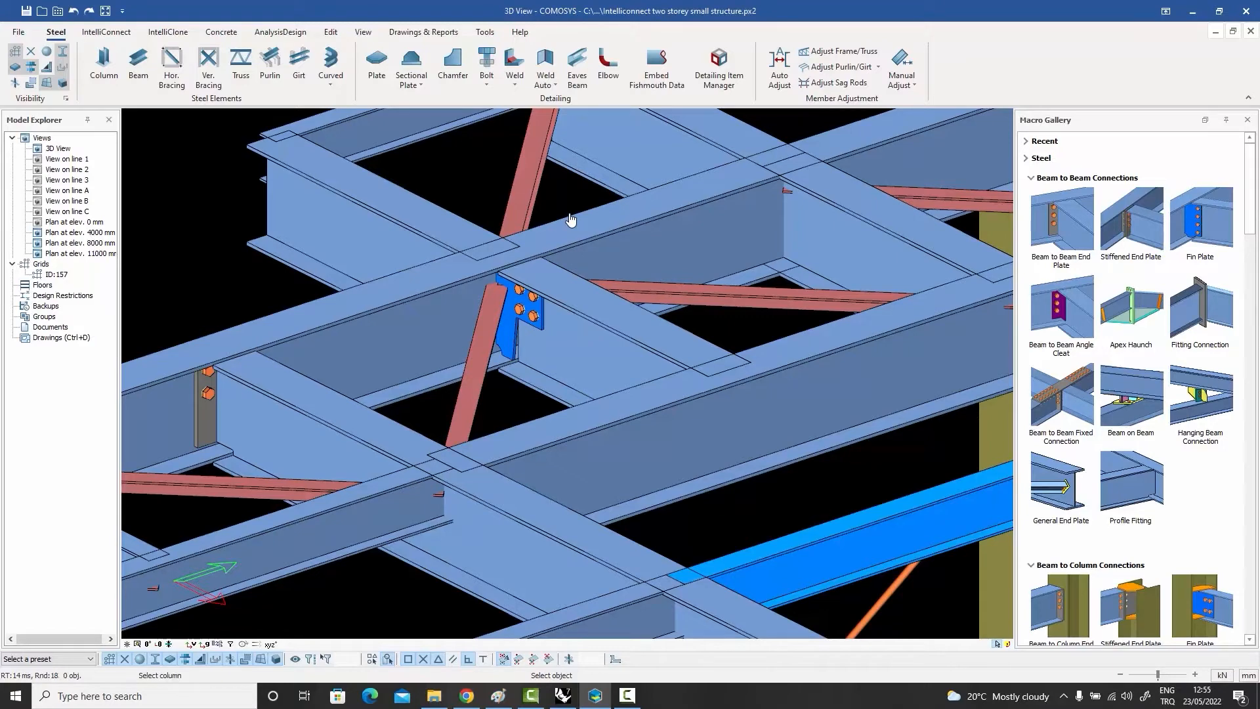
key(Escape)
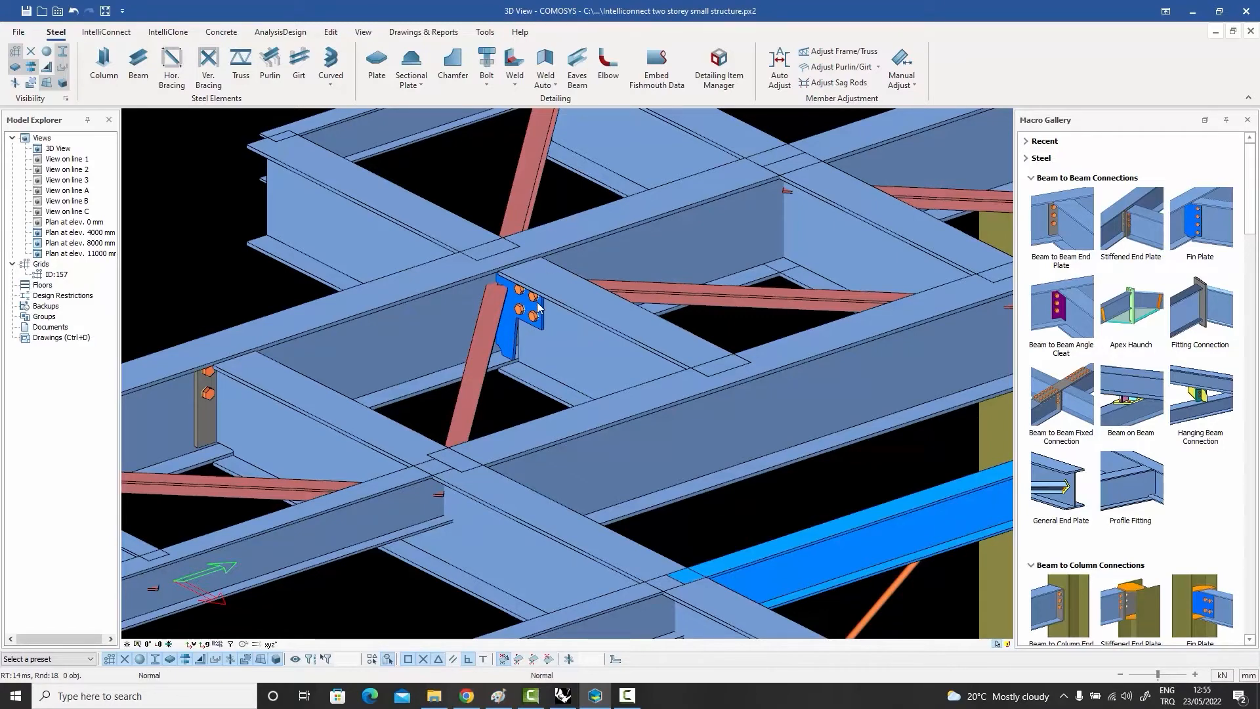
key(ctrl+z)
Step: Try a Beam to Beam Angle Cleat connection between the edge beam and the inner cross beam, and undo it
click(1061, 309)
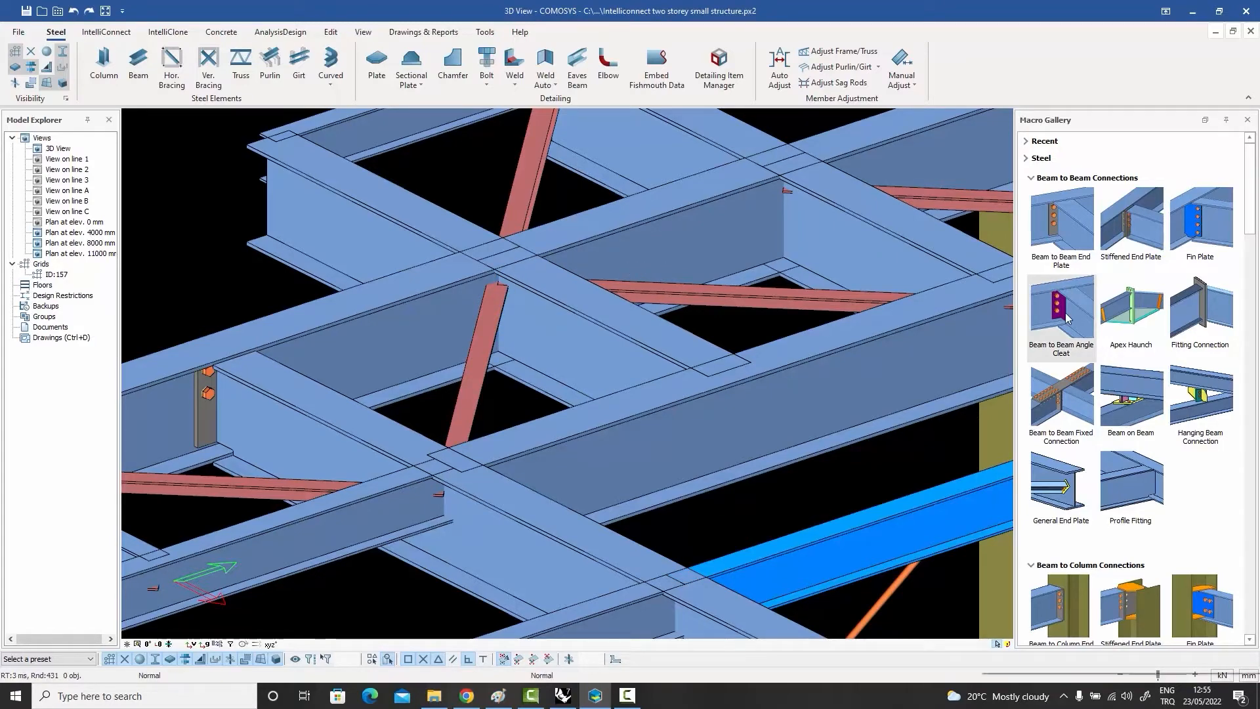
click(488, 295)
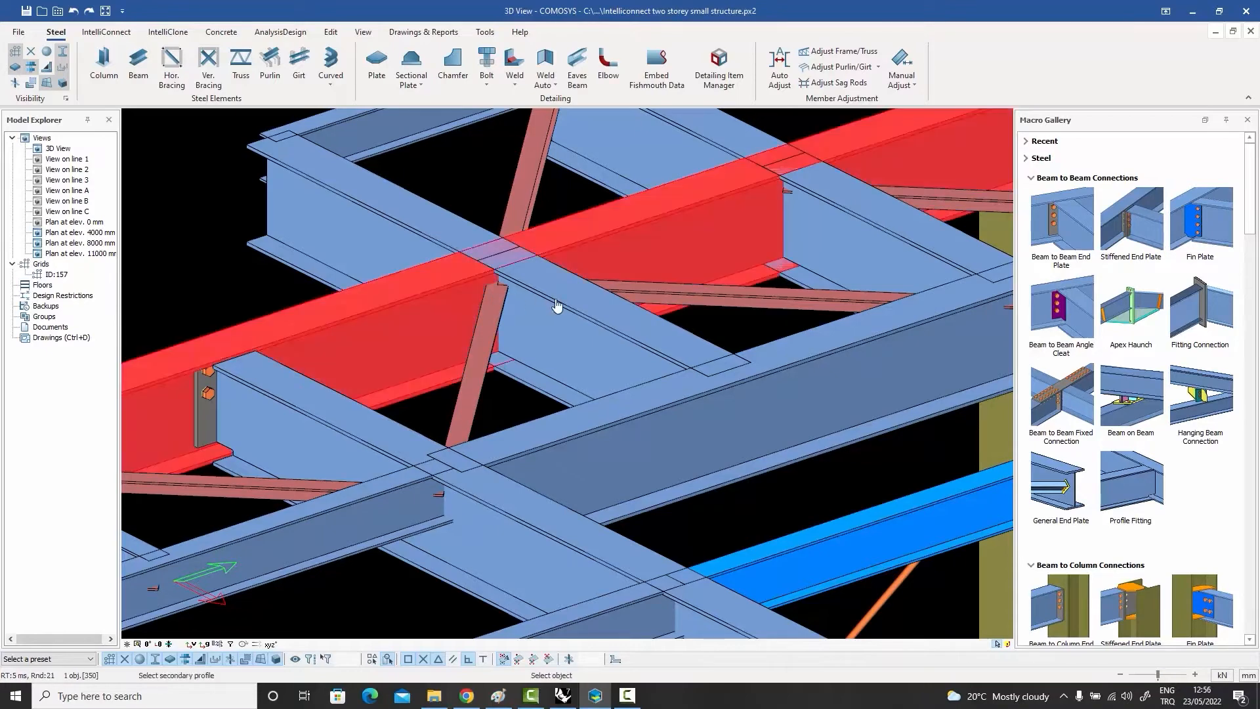
click(556, 305)
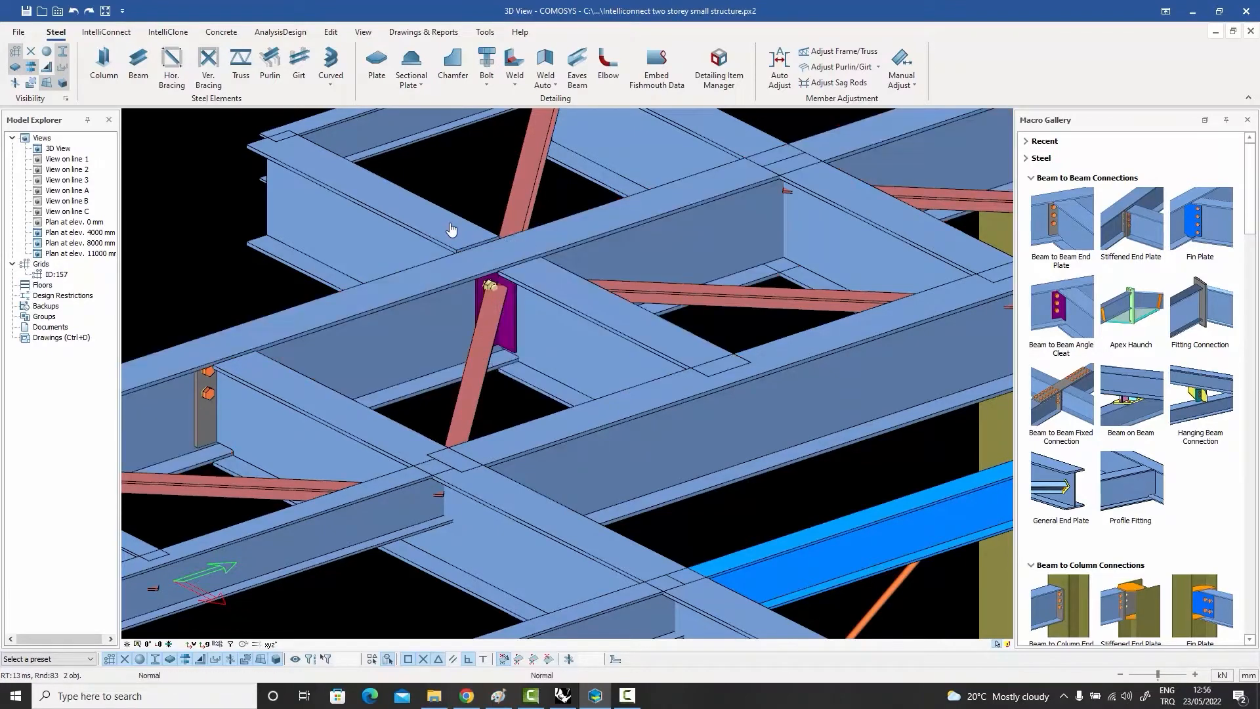
key(Escape)
key(ctrl+z)
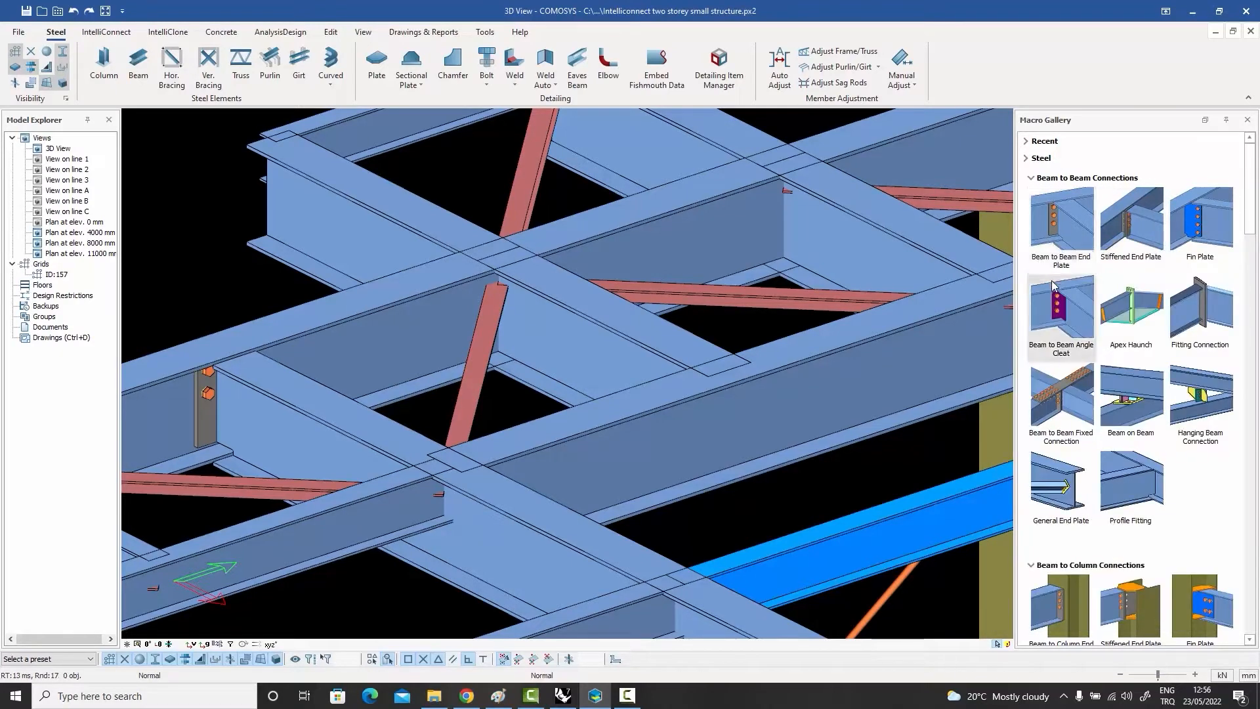
Step: Apply Stiffened End Plate connections from the edge beam to the inner cross beam and to the cantilever beam opposite it
click(1126, 218)
click(454, 298)
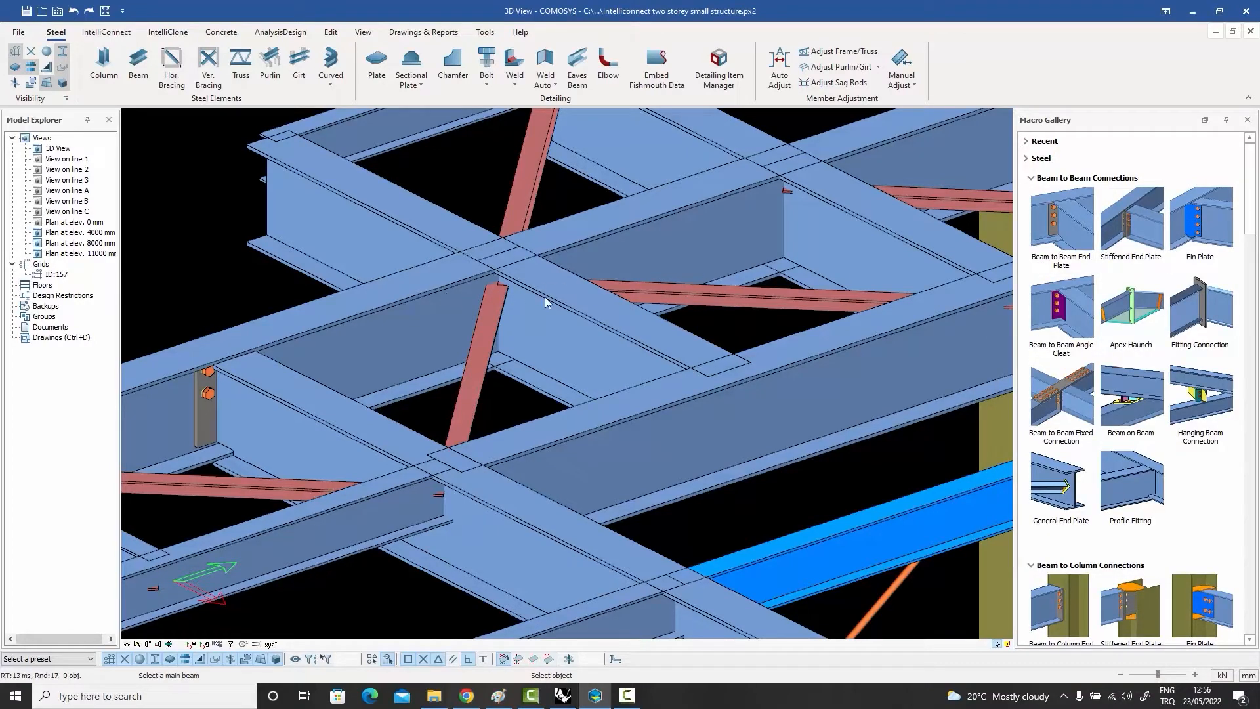
click(543, 298)
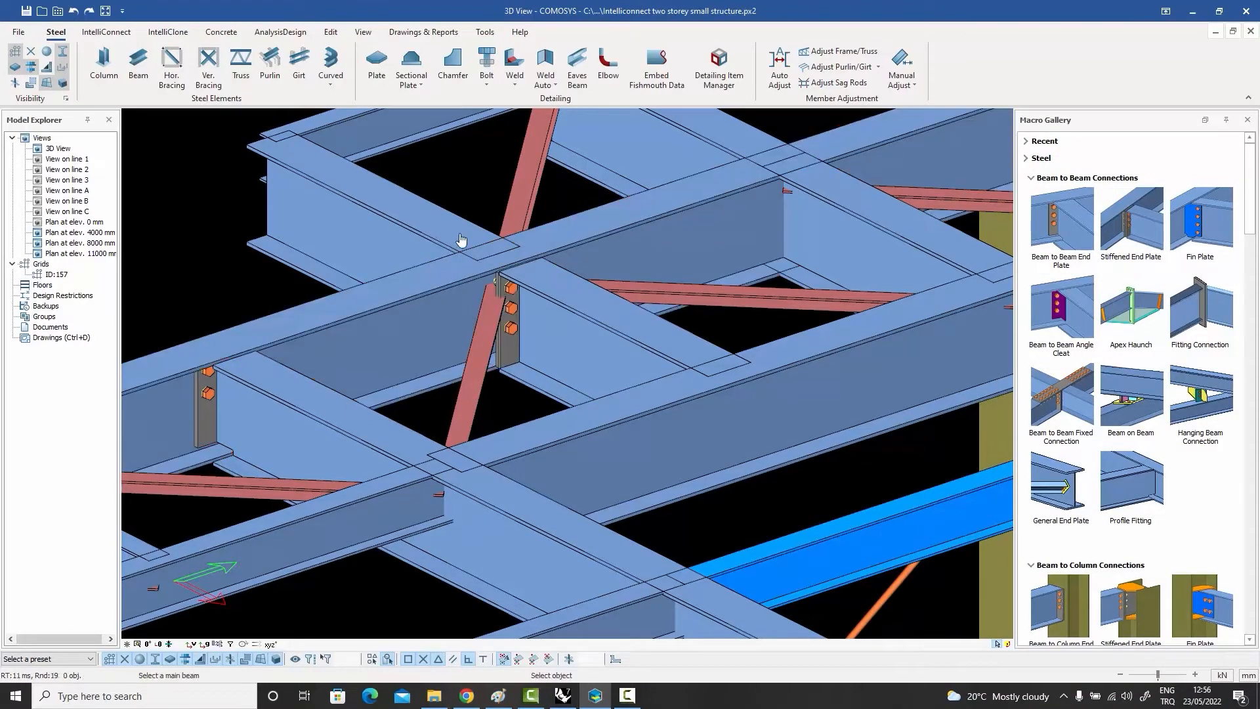
click(430, 280)
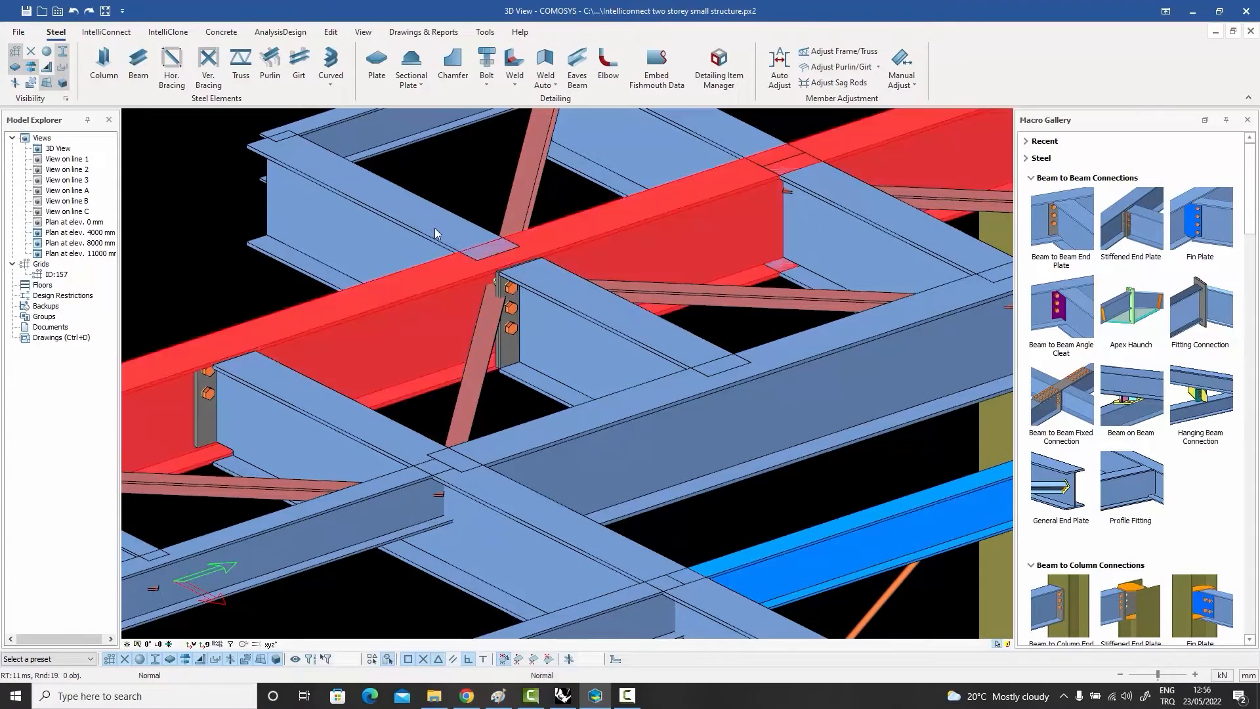
click(433, 234)
key(Escape)
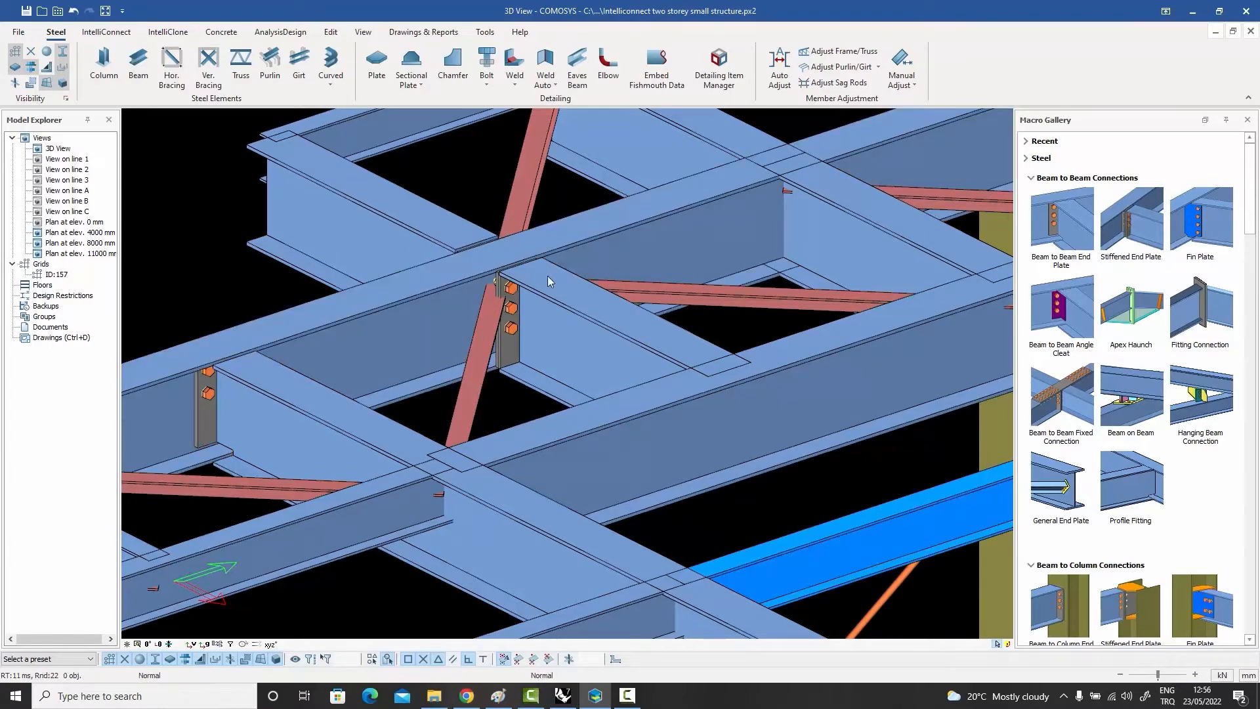
Step: Apply a Beam to Beam Fixed Connection joining the cantilever beam and the inner cross beam across the edge beam
click(1051, 403)
click(439, 232)
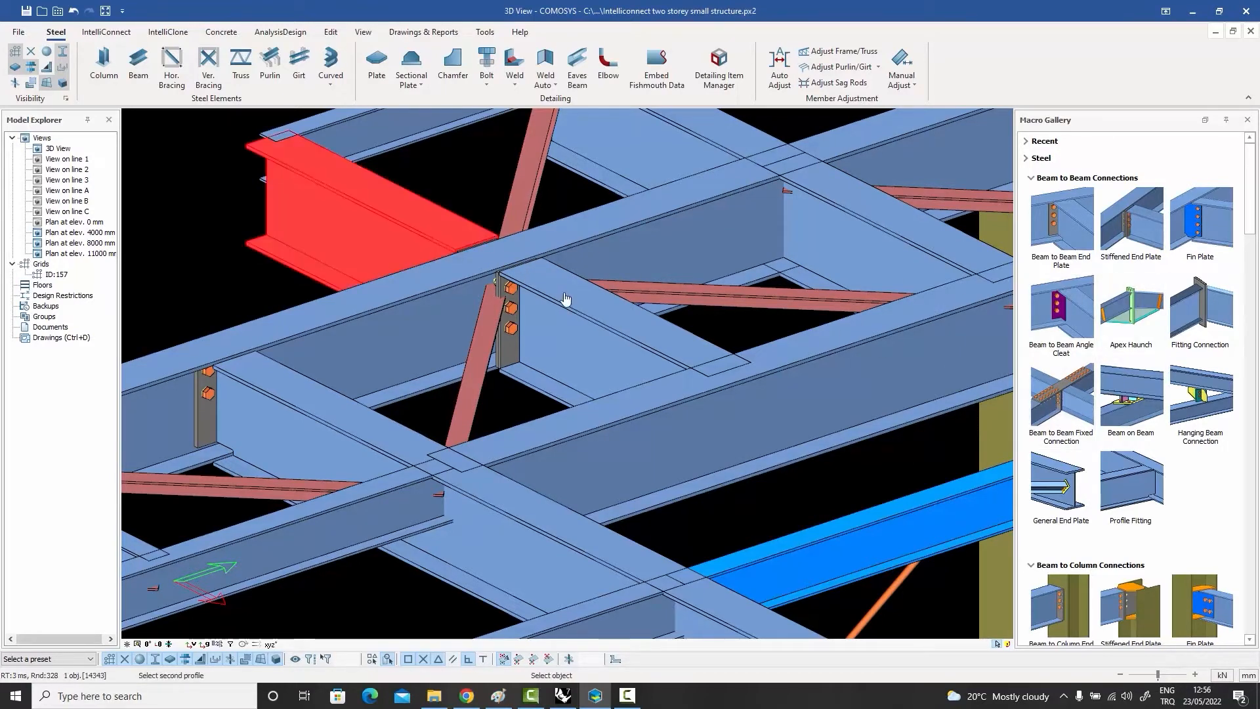
click(565, 299)
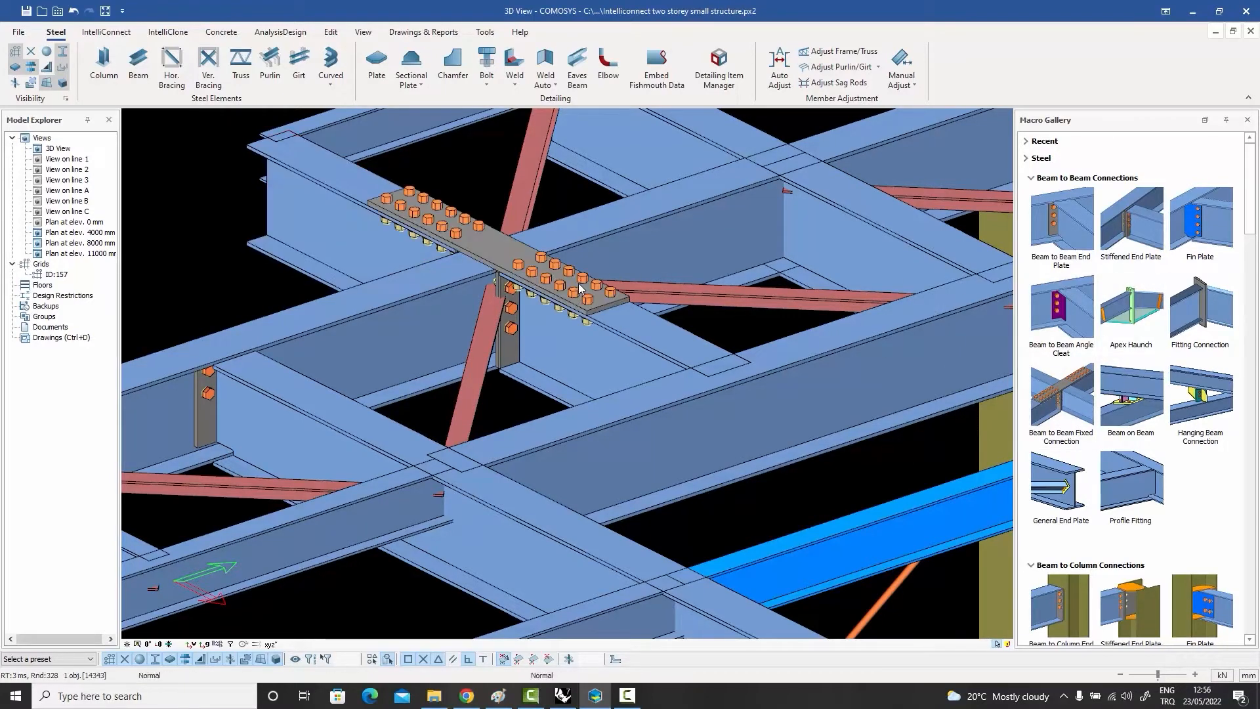
click(520, 268)
middle_drag(517, 268, 542, 229)
key(Escape)
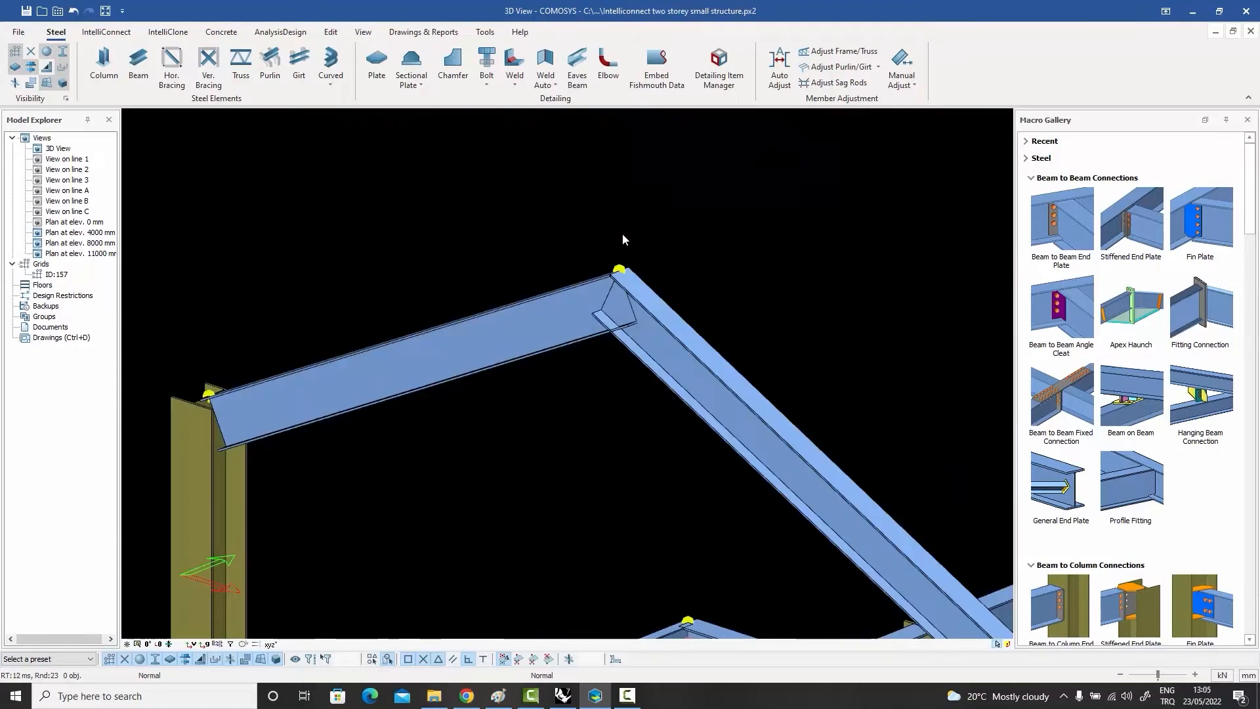
Step: Apply an Apex Haunch connection between the two sloping rafters where they meet at the ridge
click(1126, 316)
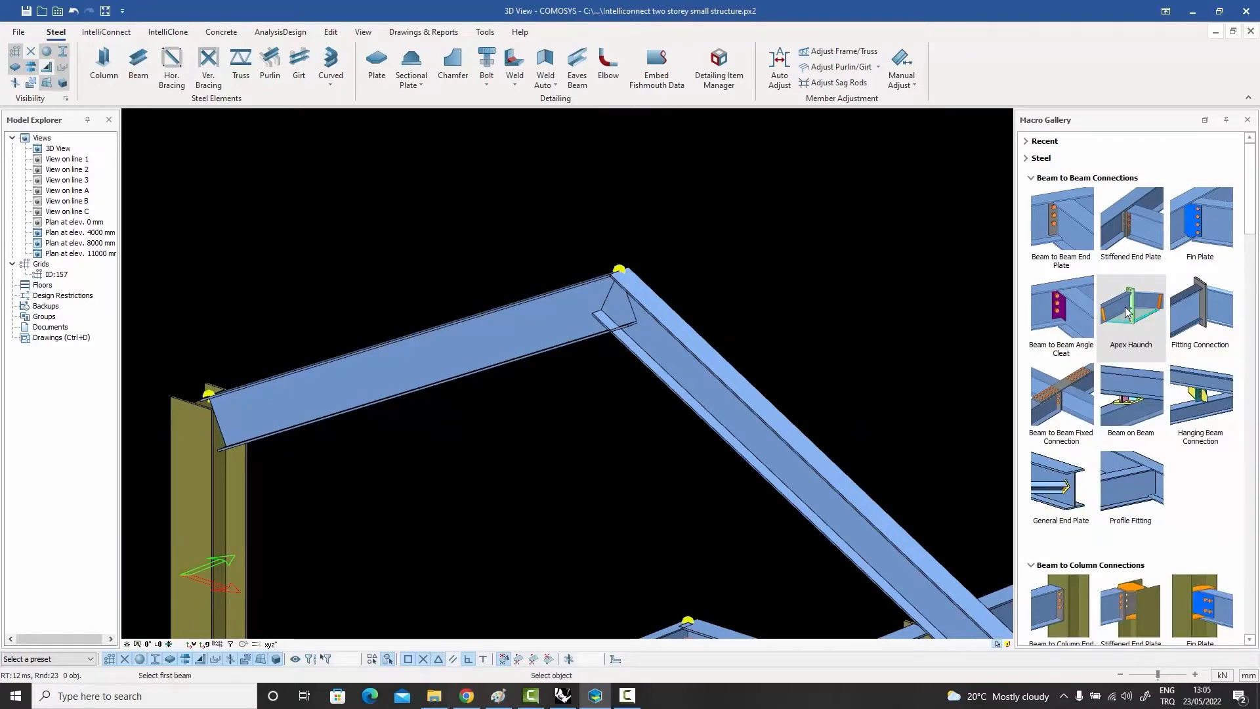
click(567, 321)
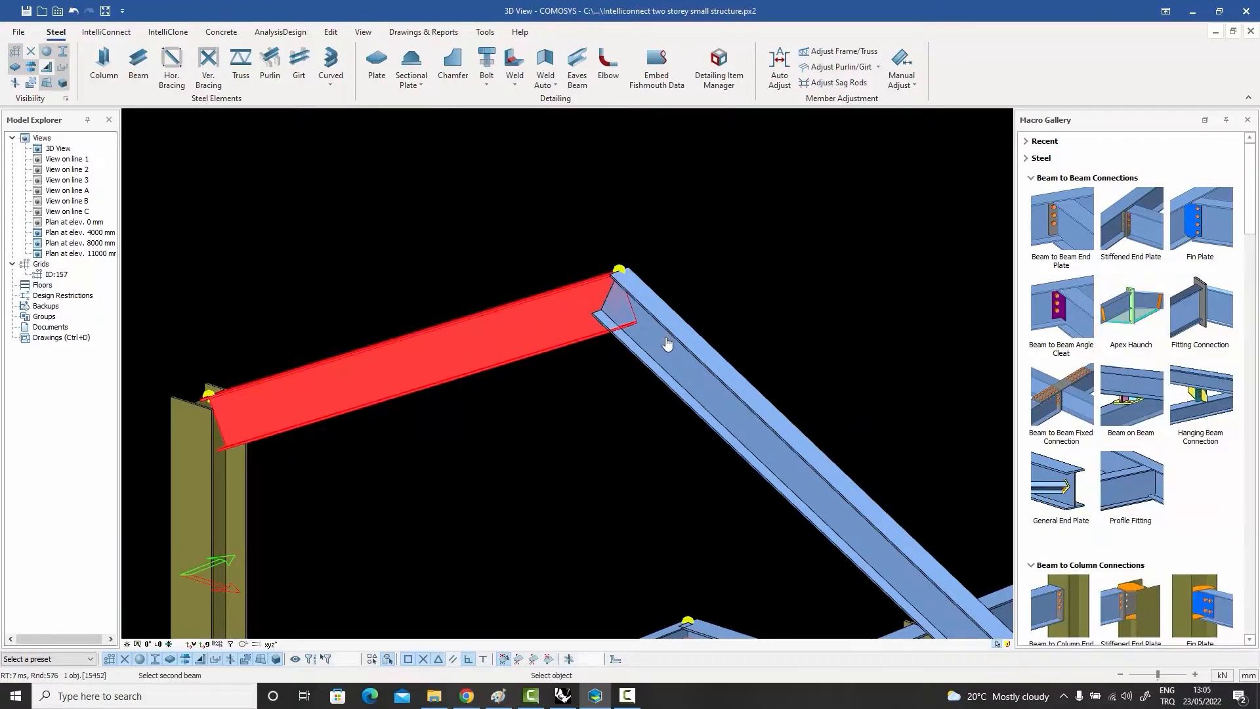
click(666, 348)
scroll(644, 299, up, 3)
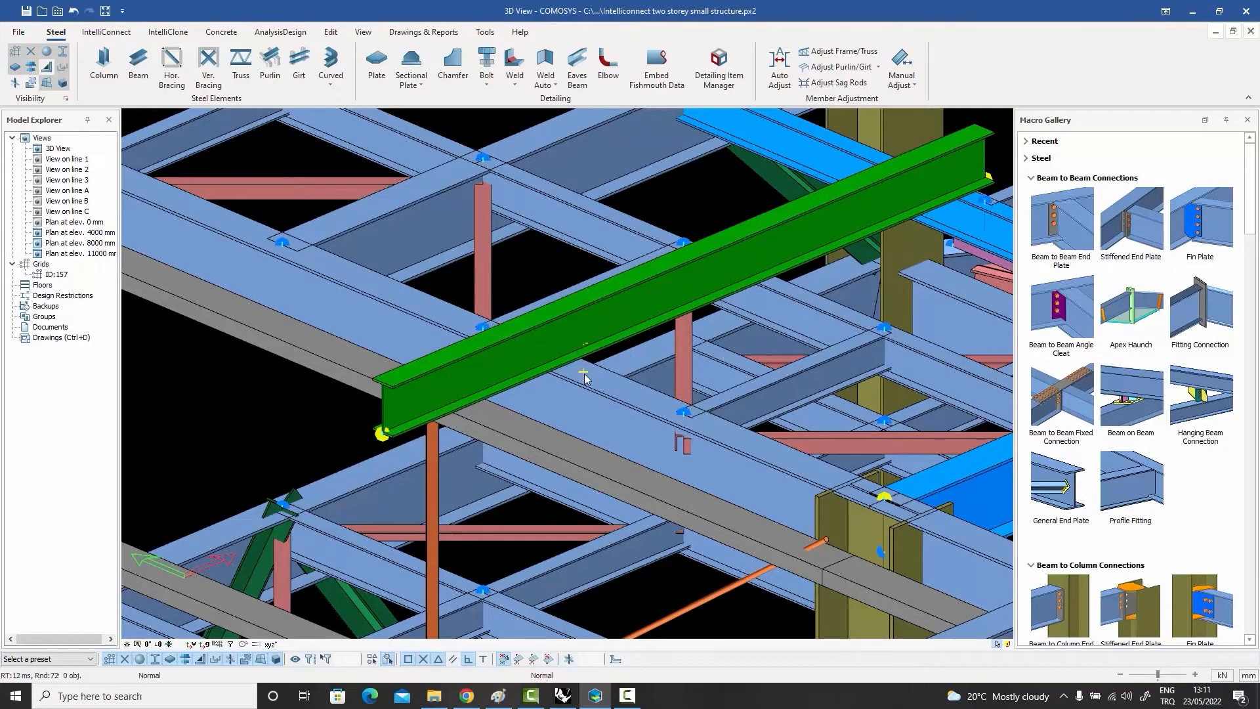
Step: Turn off the display of the round node markers in the 3D view around the green beam
mouse_move(584, 374)
middle_down()
mouse_move(581, 348)
mouse_move(581, 377)
mouse_move(575, 369)
middle_up()
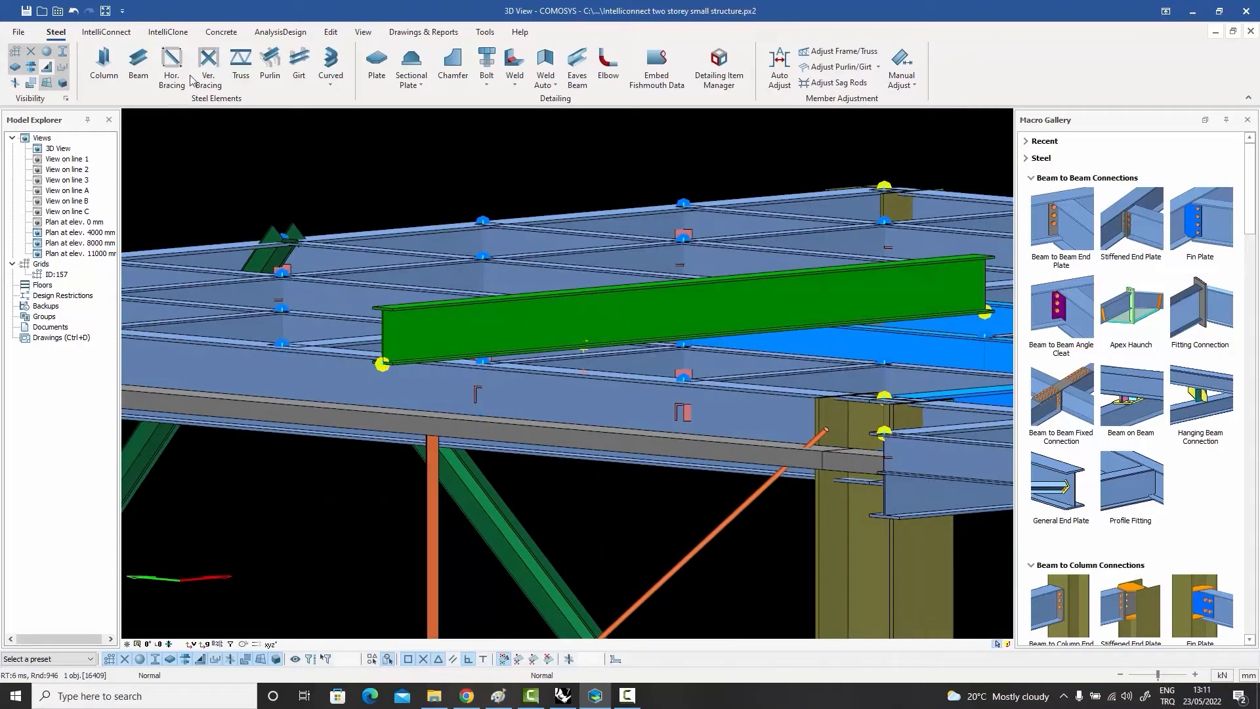
click(46, 55)
mouse_move(516, 318)
middle_down()
mouse_move(510, 338)
mouse_move(514, 328)
middle_up()
scroll(592, 370, up, 3)
scroll(592, 371, down, 3)
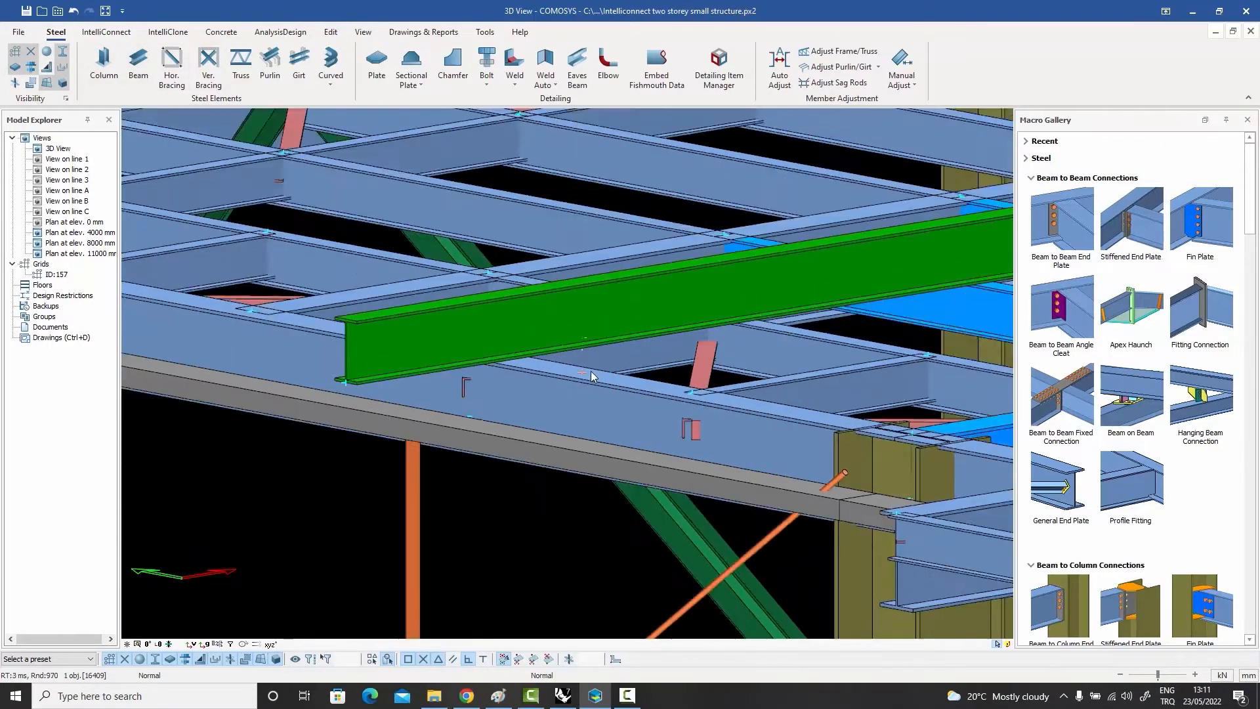
Step: Apply a Beam on Beam connection with the edge beam as first beam and the green beam resting above it as second
mouse_move(592, 370)
middle_down()
mouse_move(605, 363)
mouse_move(622, 388)
middle_up()
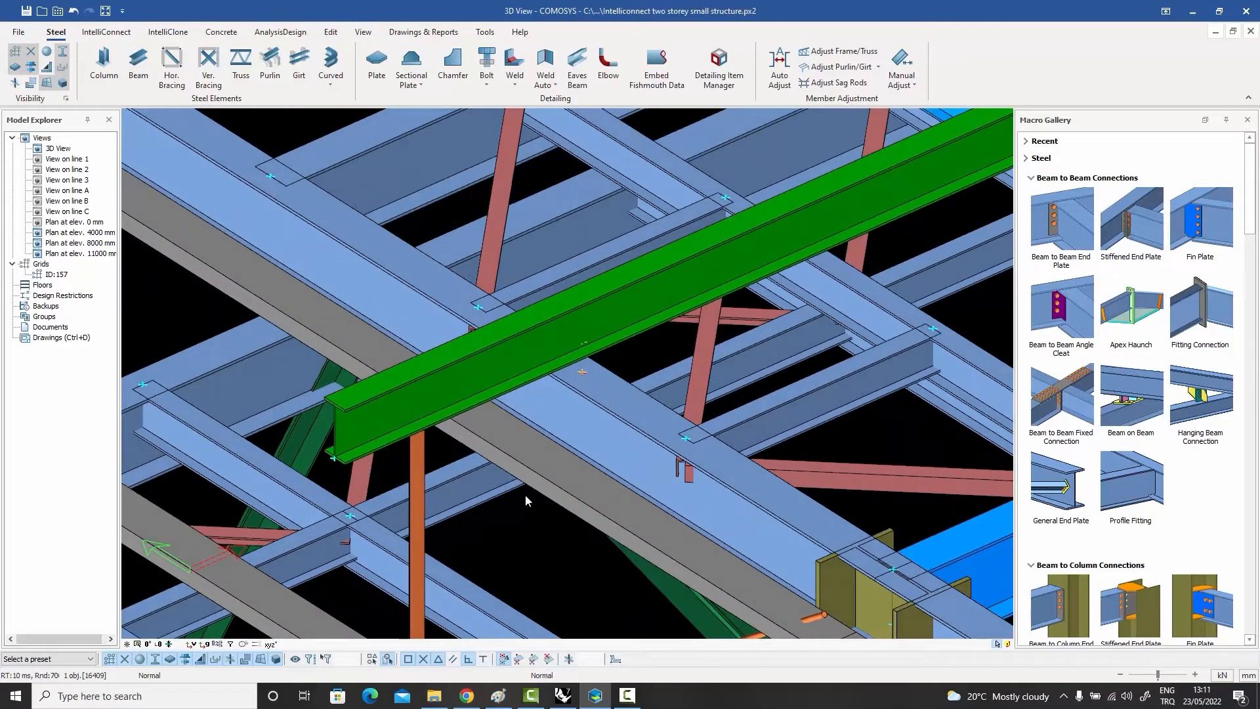
middle_drag(779, 389, 686, 352)
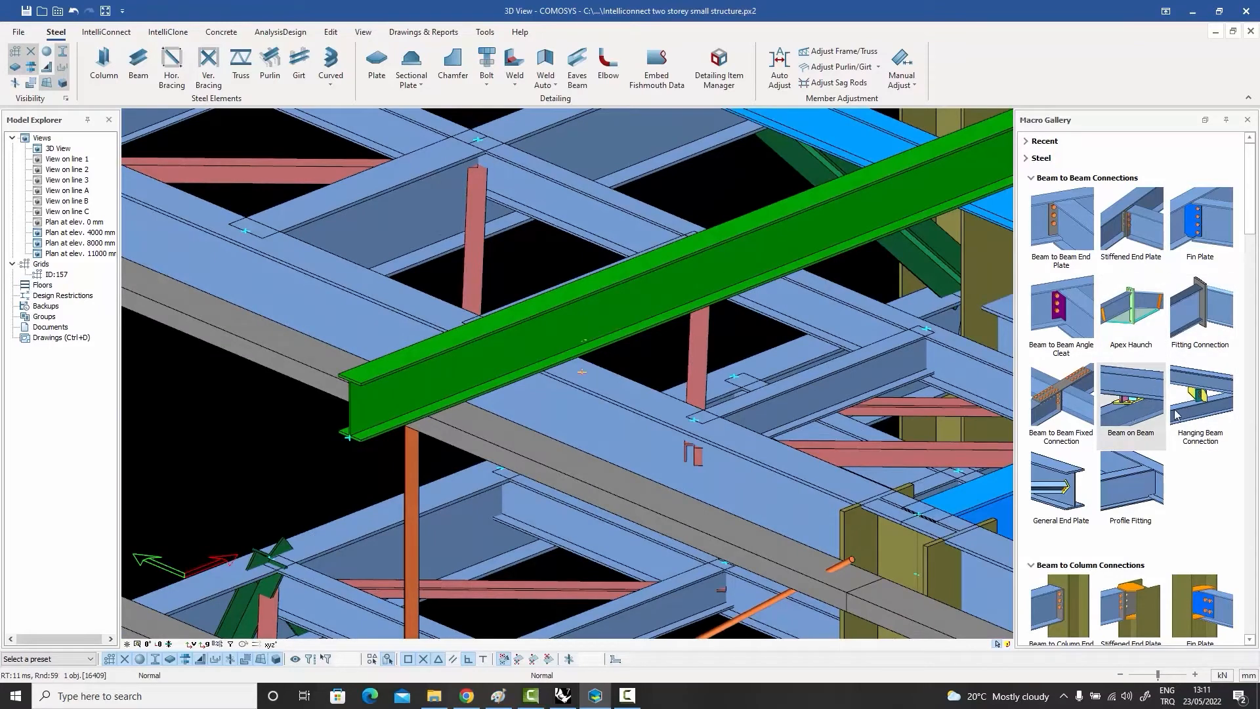
click(1130, 403)
click(610, 393)
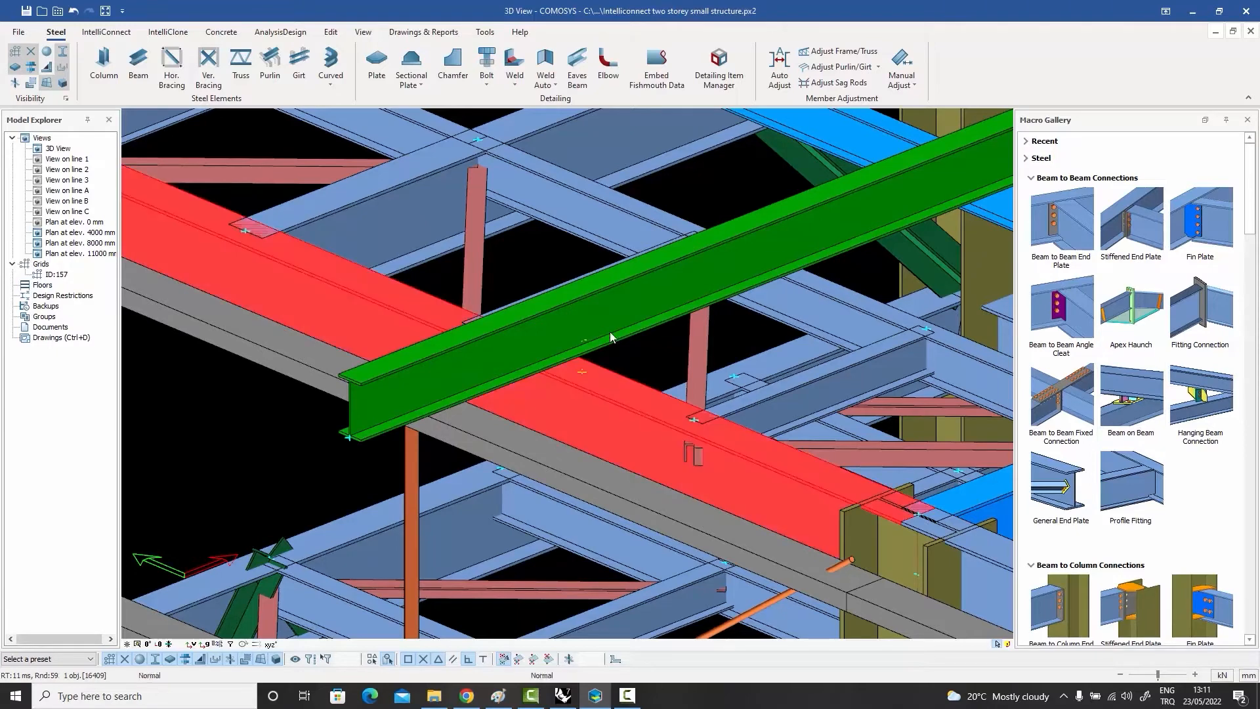
click(611, 328)
right_click(611, 320)
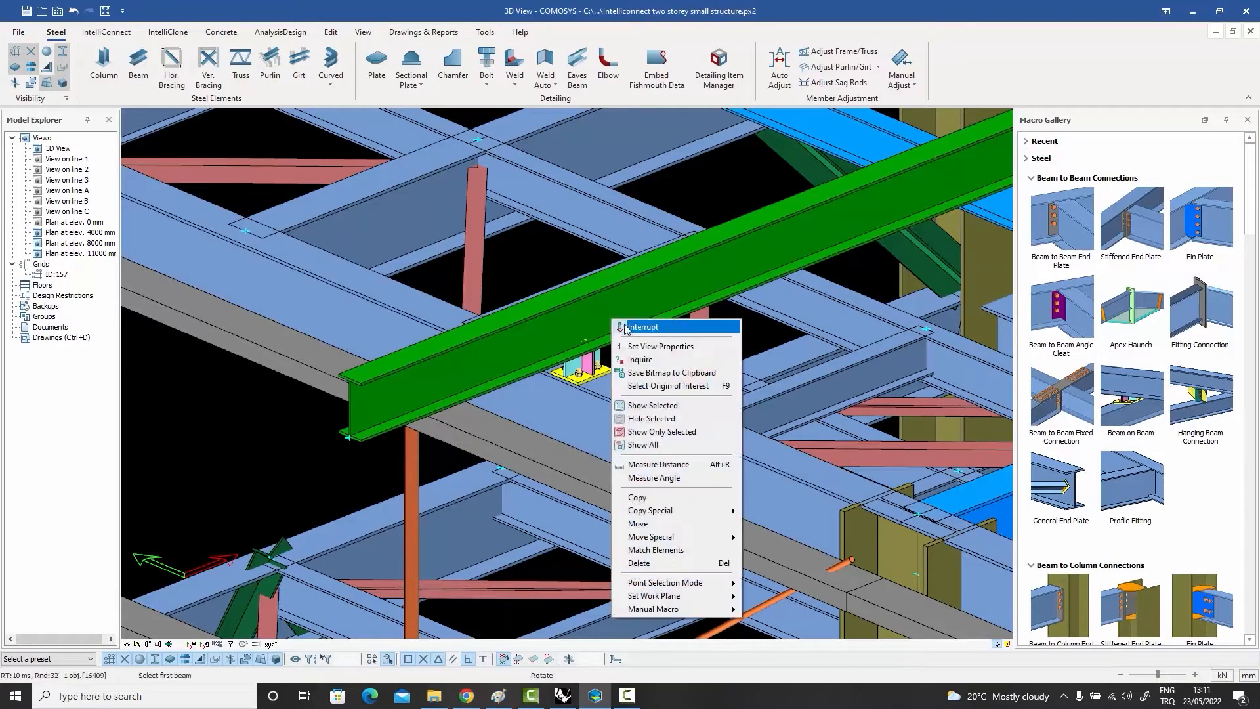
click(620, 325)
Step: Inspect the bolted Beam on Beam connection on the edge beam's top flange and delete it
scroll(592, 372, up, 7)
click(542, 363)
mouse_move(542, 363)
middle_down()
mouse_move(550, 343)
mouse_move(542, 366)
middle_up()
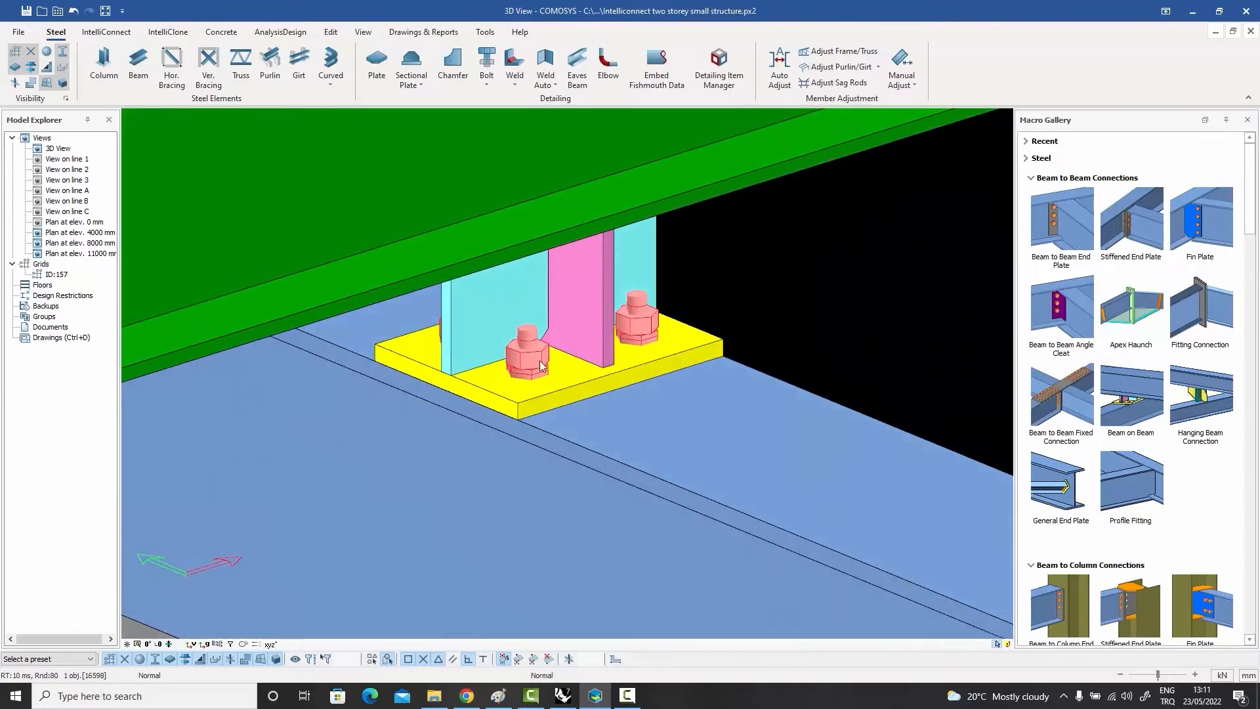
key(Delete)
scroll(750, 332, down, 3)
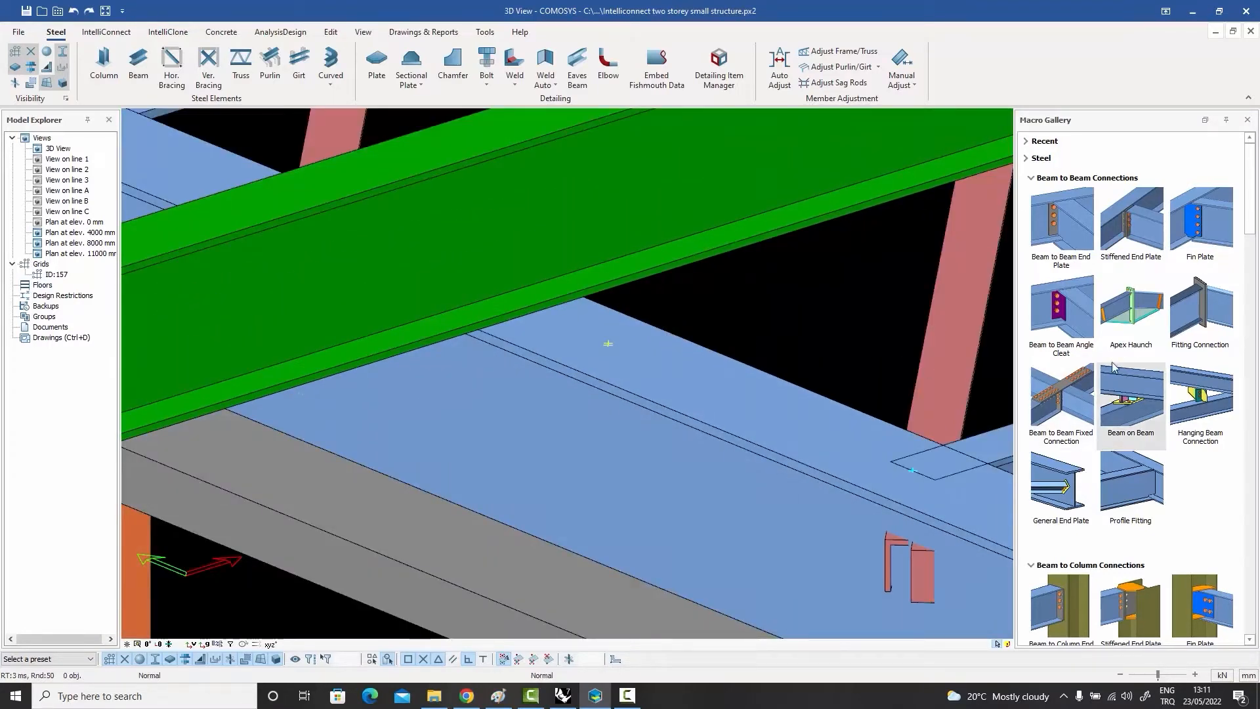
Step: Try the Beam on Beam connection in reverse order, with the green beam first and the edge beam second, and undo it
click(1127, 394)
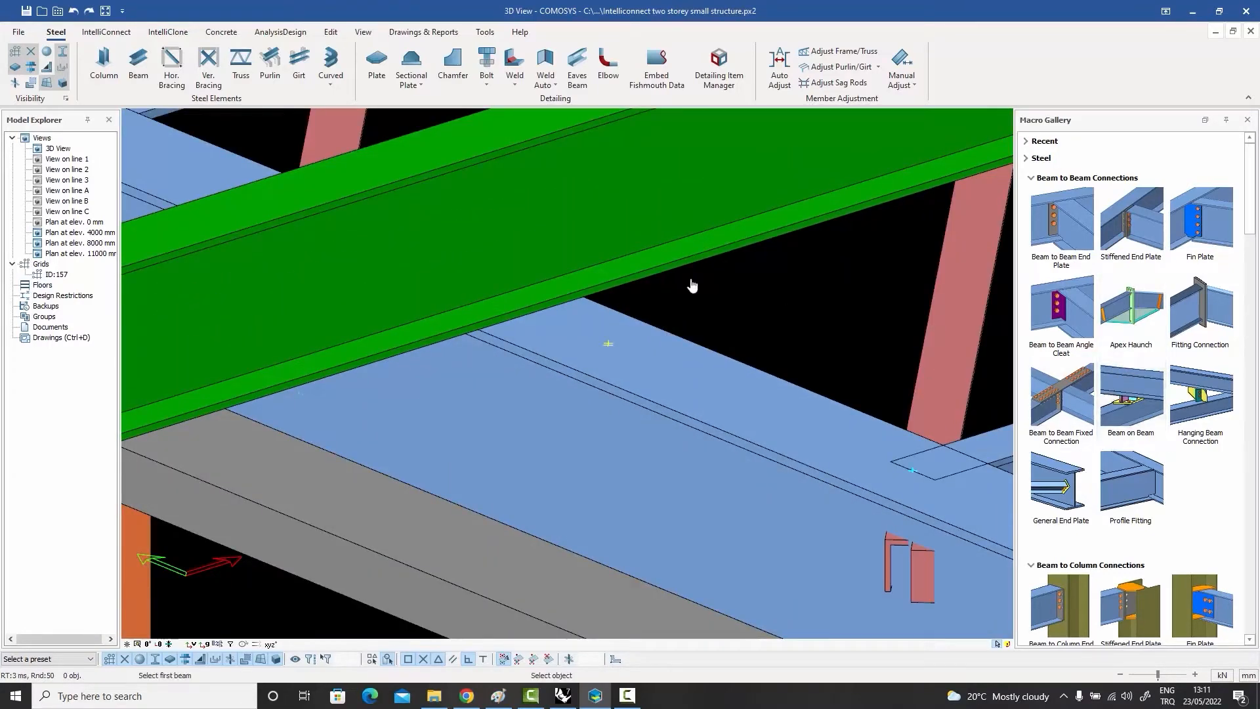
click(630, 336)
right_click(654, 343)
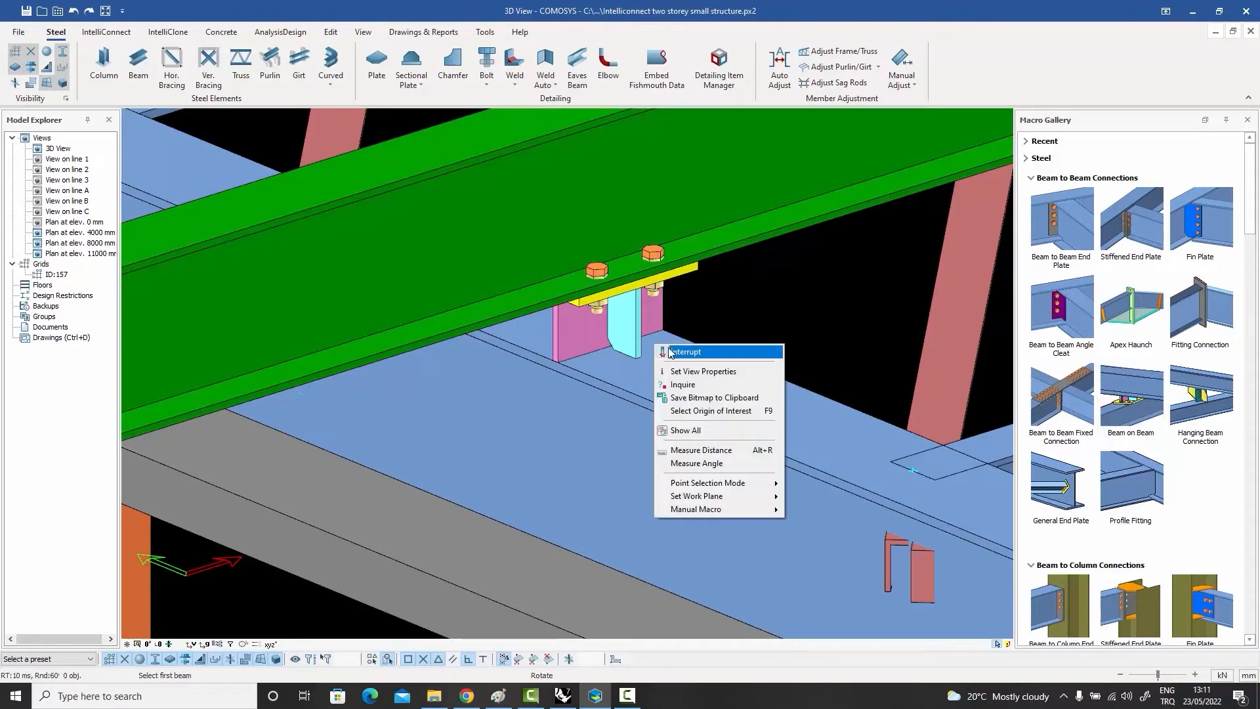
click(683, 352)
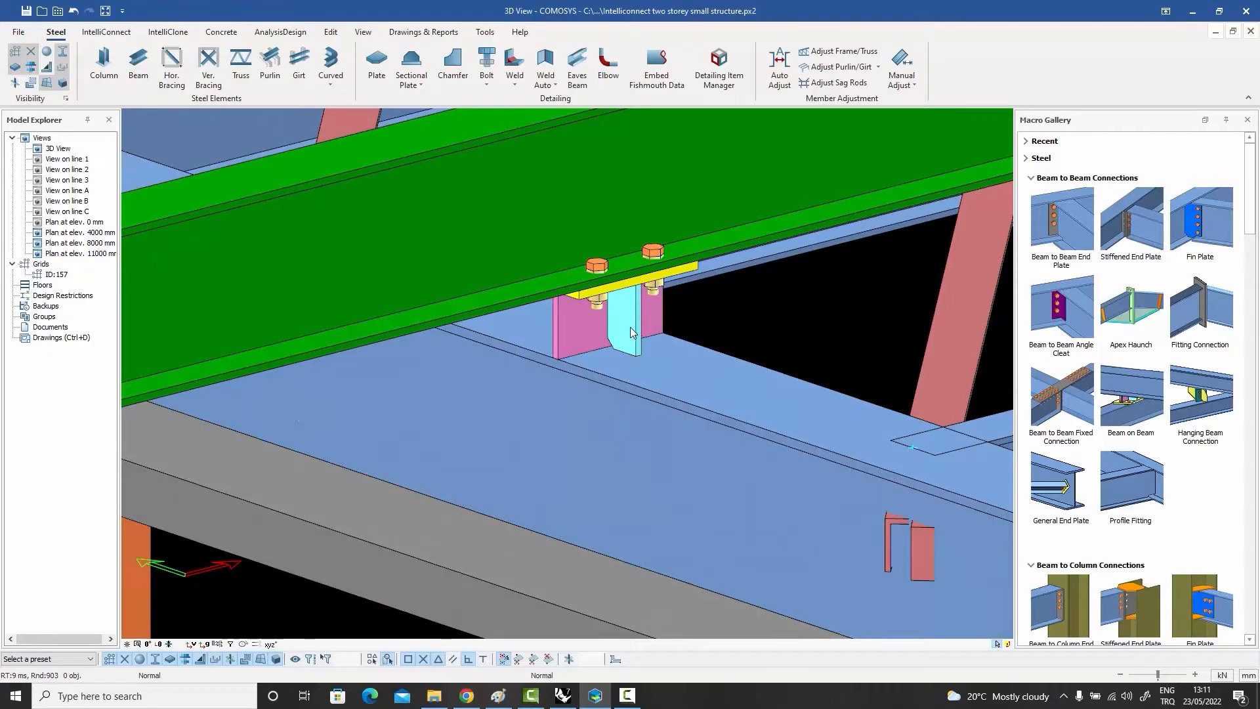
scroll(631, 328, down, 3)
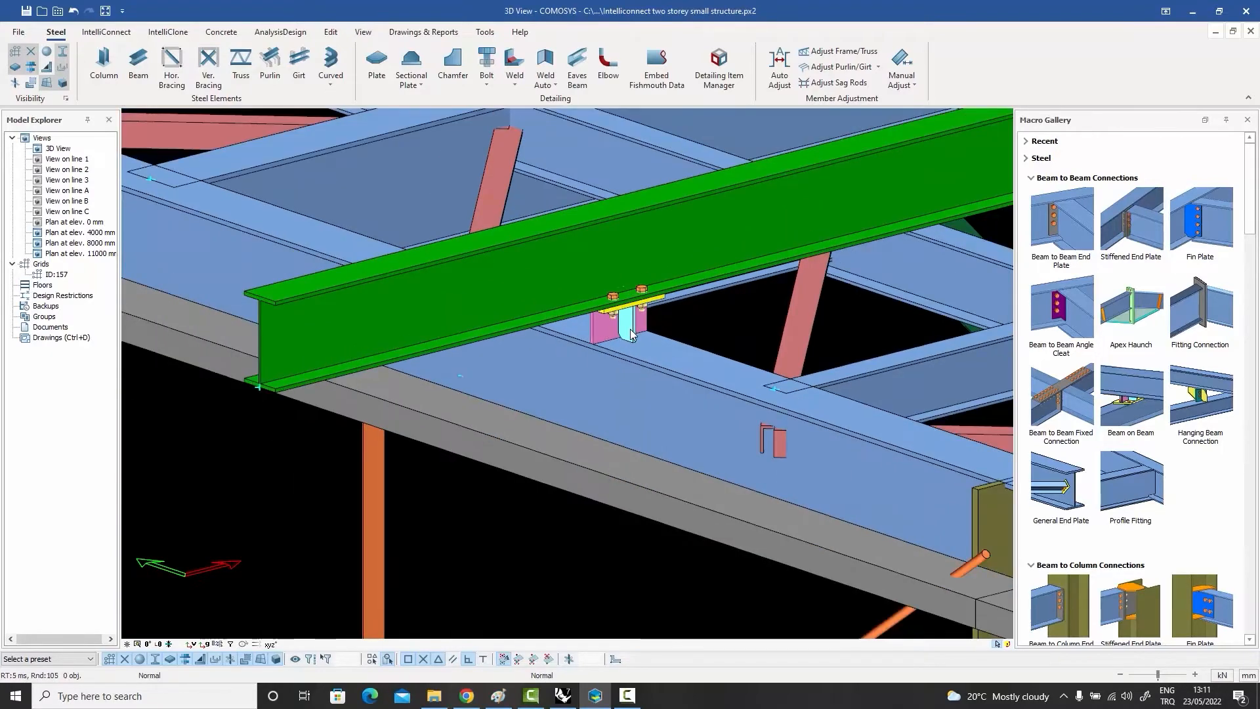
key(ctrl+z)
scroll(694, 317, down, 3)
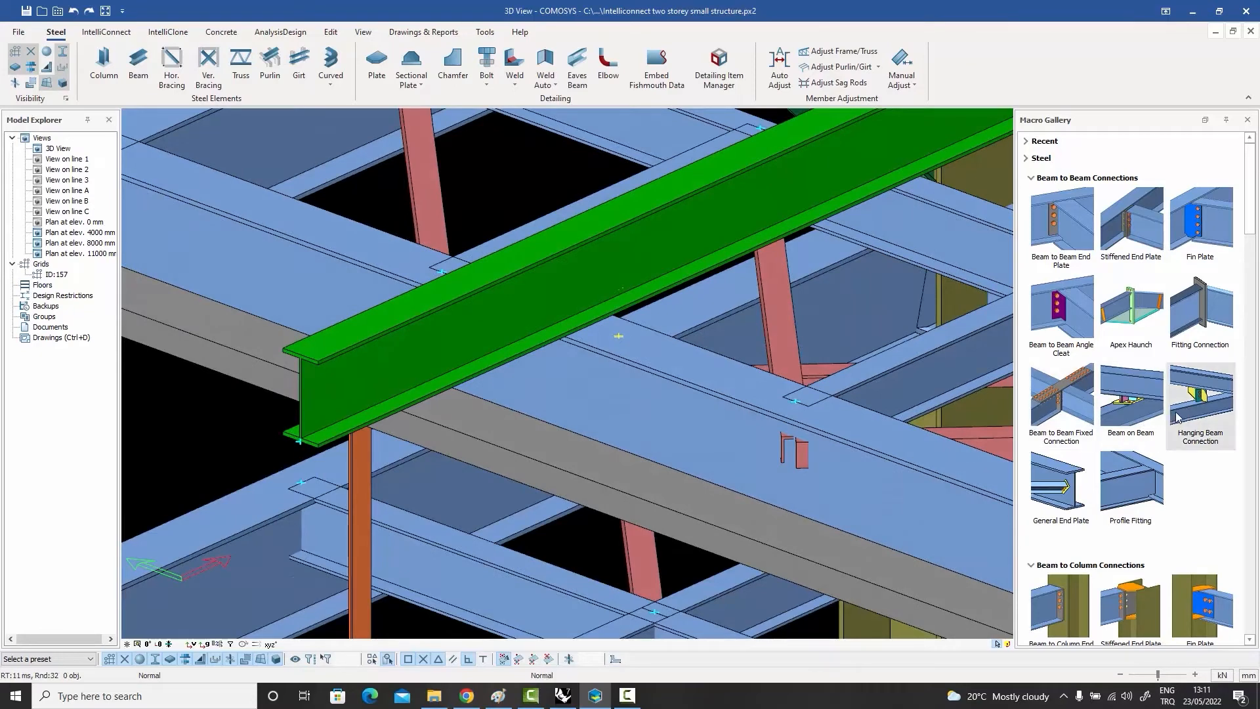
Step: Apply a Hanging Beam Connection with the edge beam as main beam and the green beam above as secondary
mouse_move(1182, 414)
click(1203, 415)
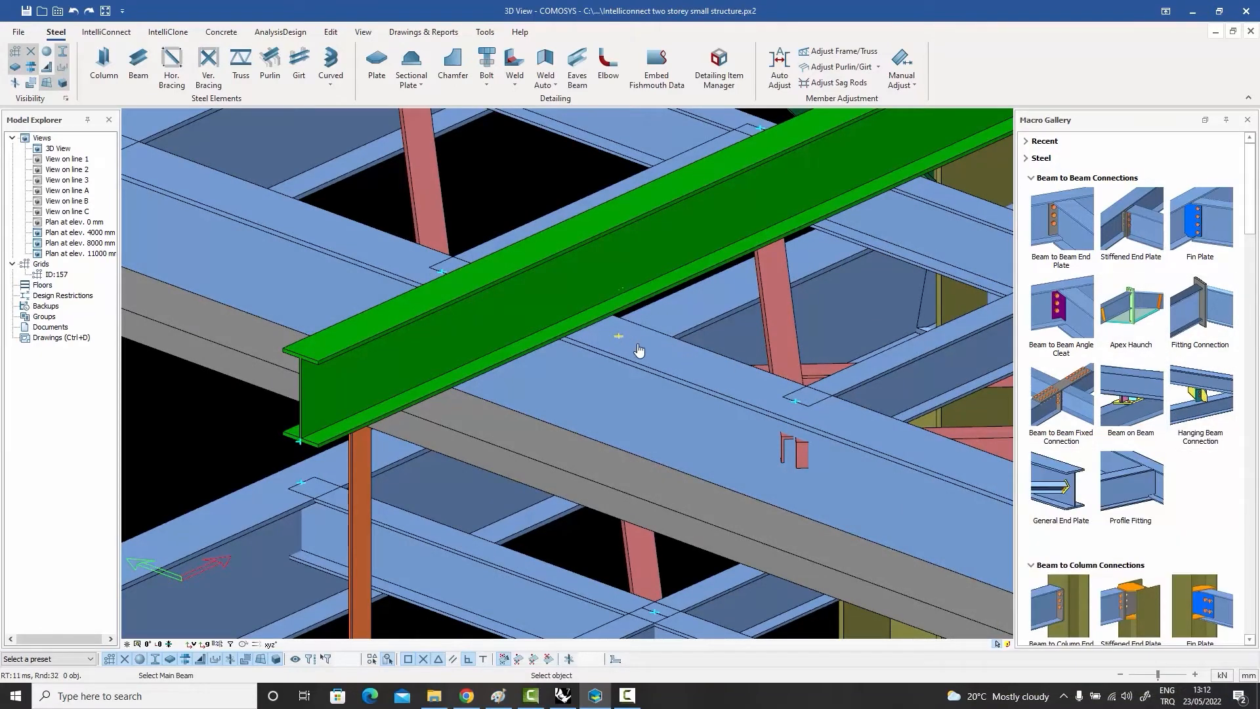
click(640, 350)
click(624, 281)
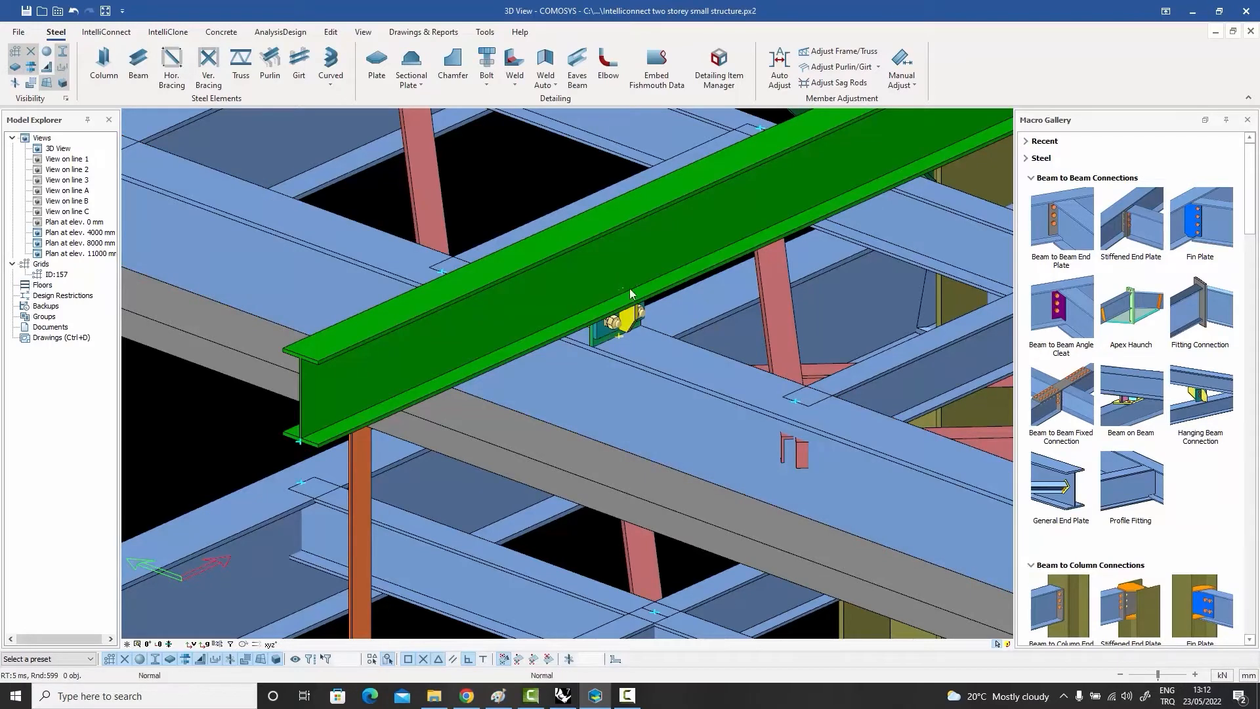
click(633, 322)
middle_drag(633, 322, 626, 329)
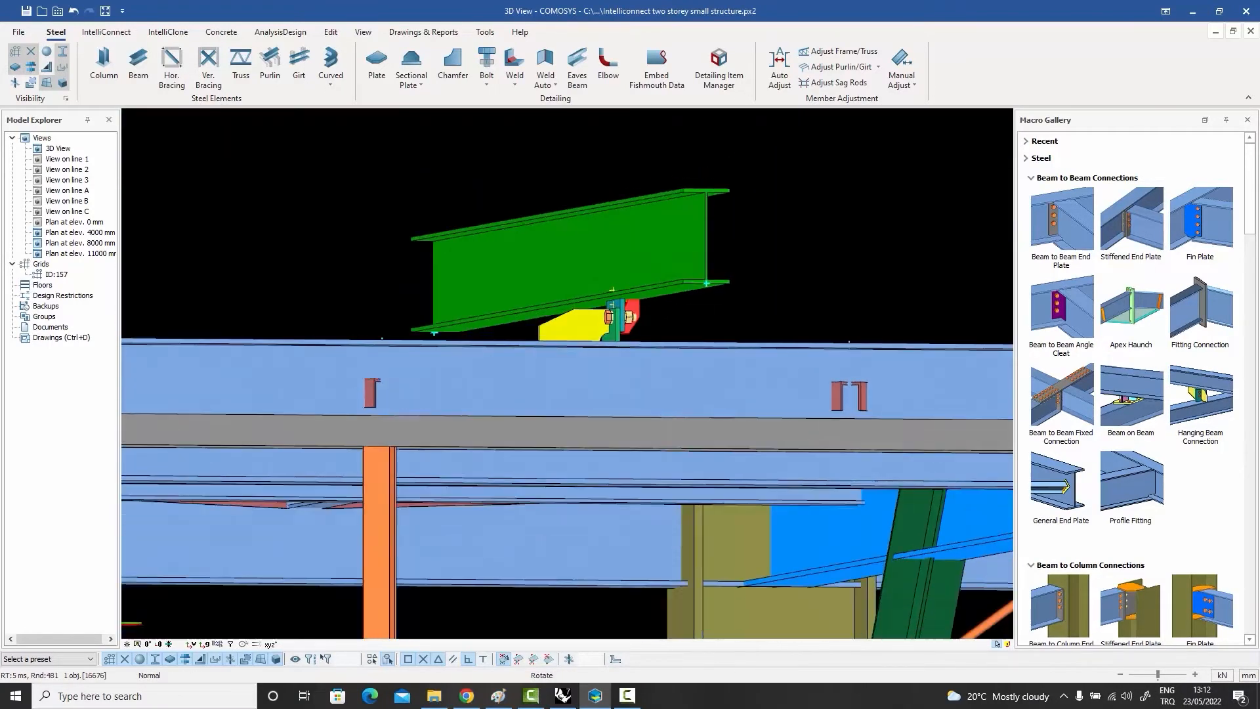
Step: Inspect the Hanging Beam Connection's plates and bolts between the two beams from the side, and delete it
scroll(626, 329, up, 3)
scroll(626, 329, up, 2)
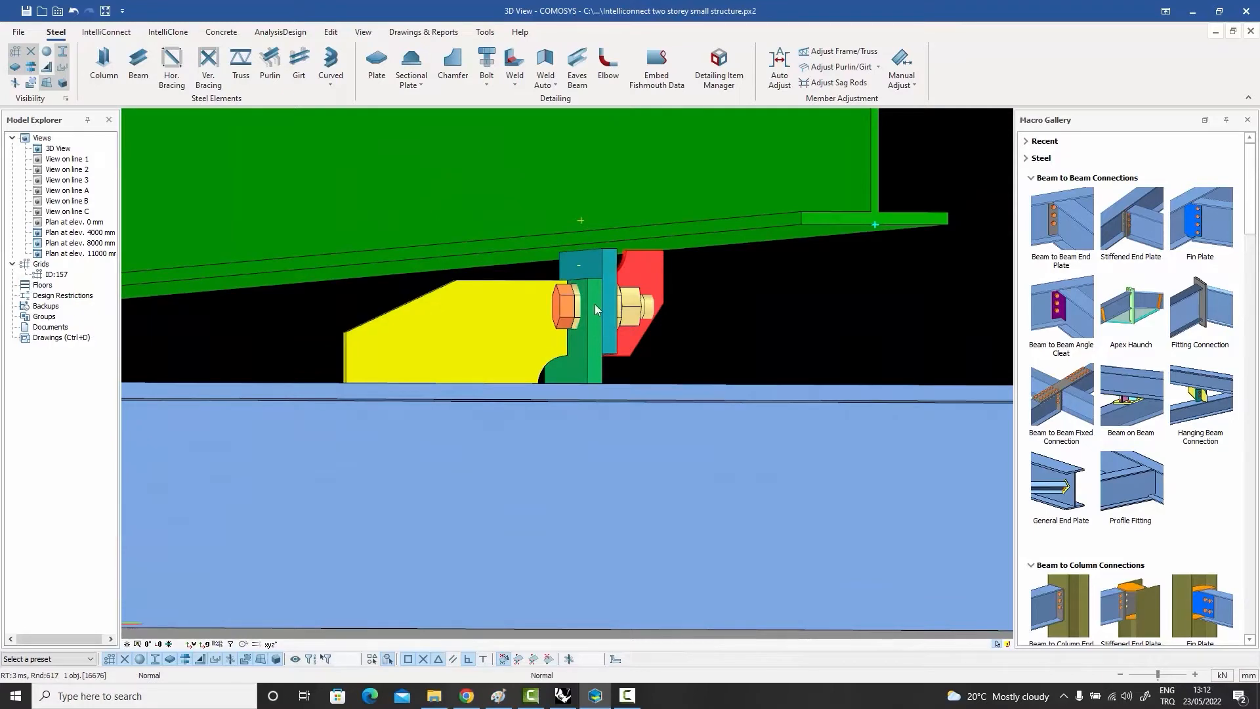
scroll(594, 305, down, 5)
middle_drag(596, 308, 568, 327)
key(Delete)
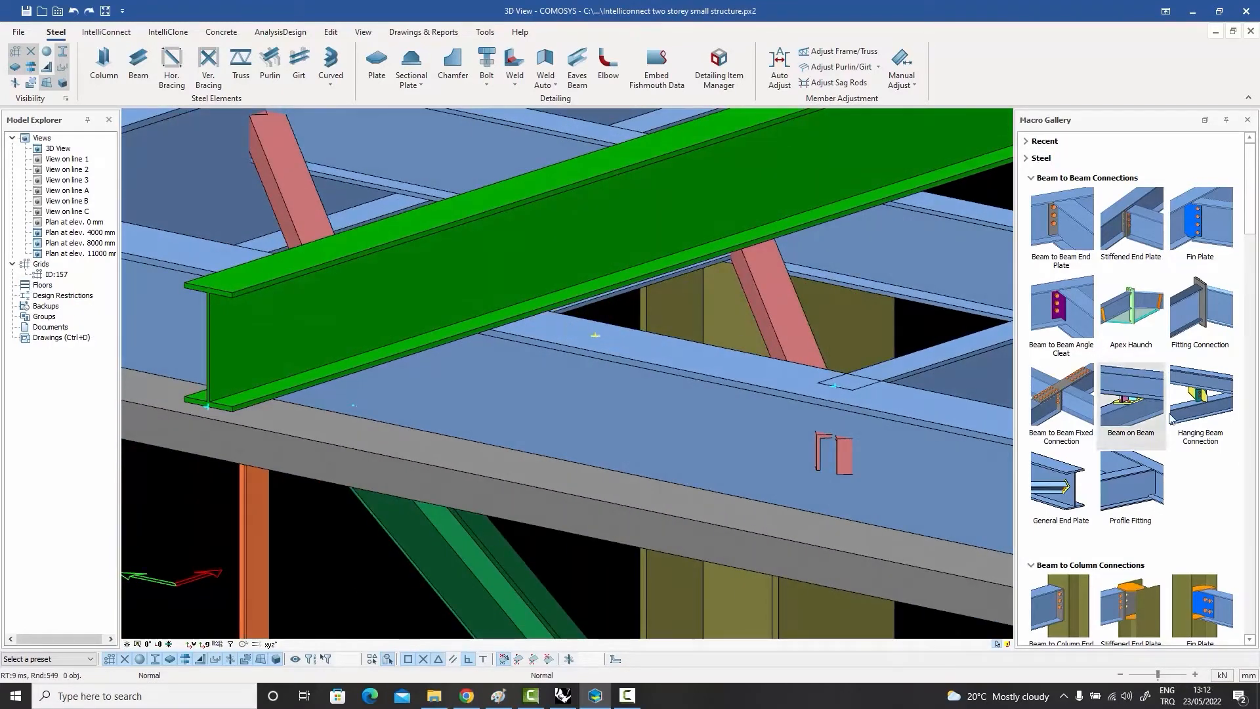
Step: Apply a Hanging Beam Connection with the green beam as main beam and the edge beam below as secondary
click(1201, 404)
click(583, 243)
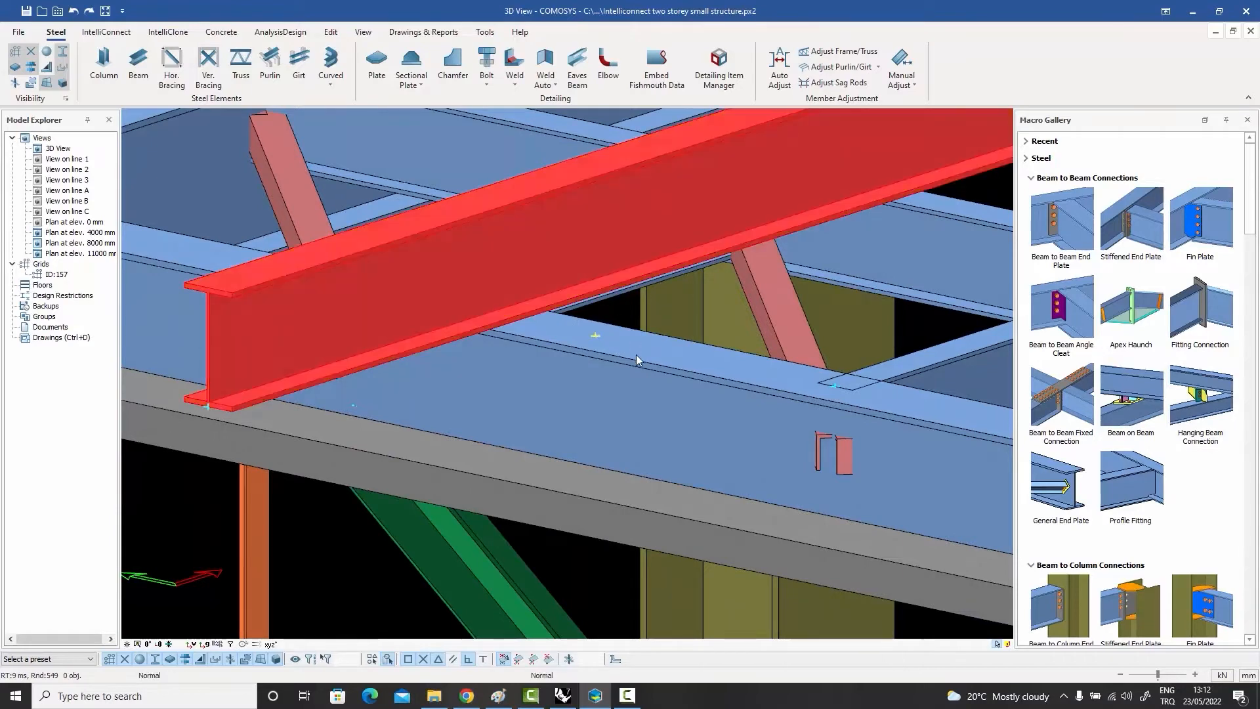
click(635, 354)
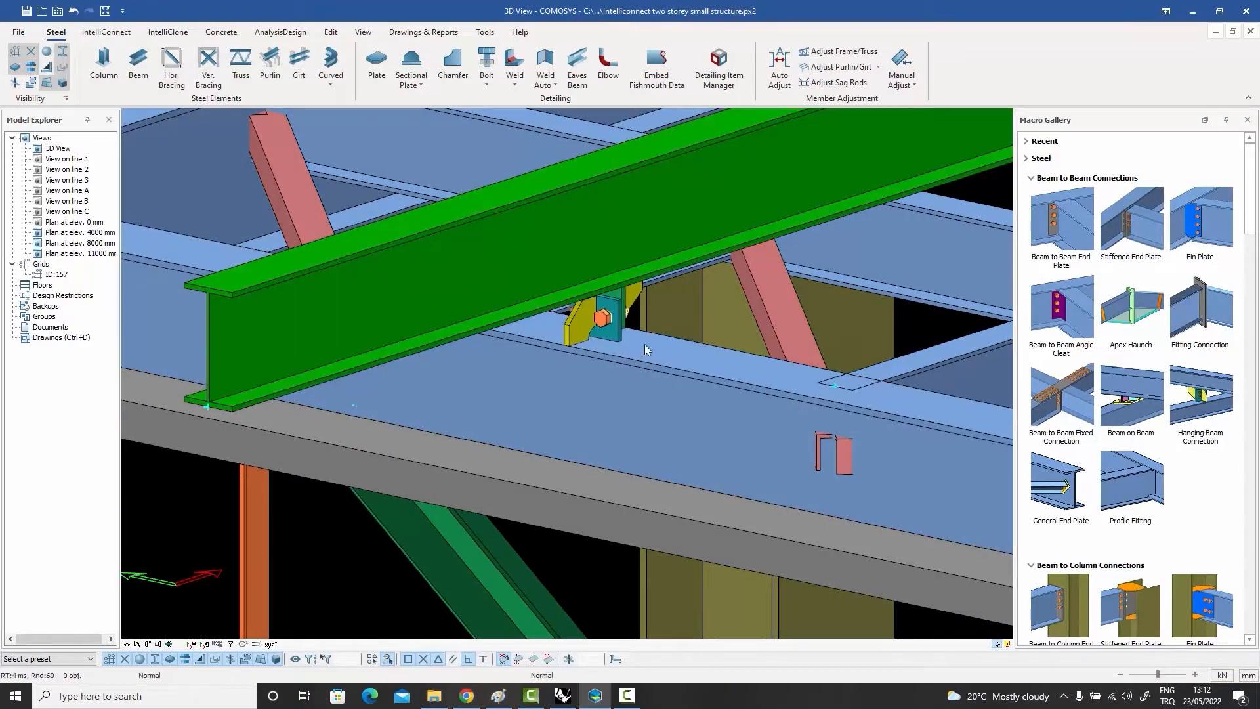
click(638, 294)
middle_drag(638, 294, 614, 352)
scroll(624, 294, up, 2)
click(685, 348)
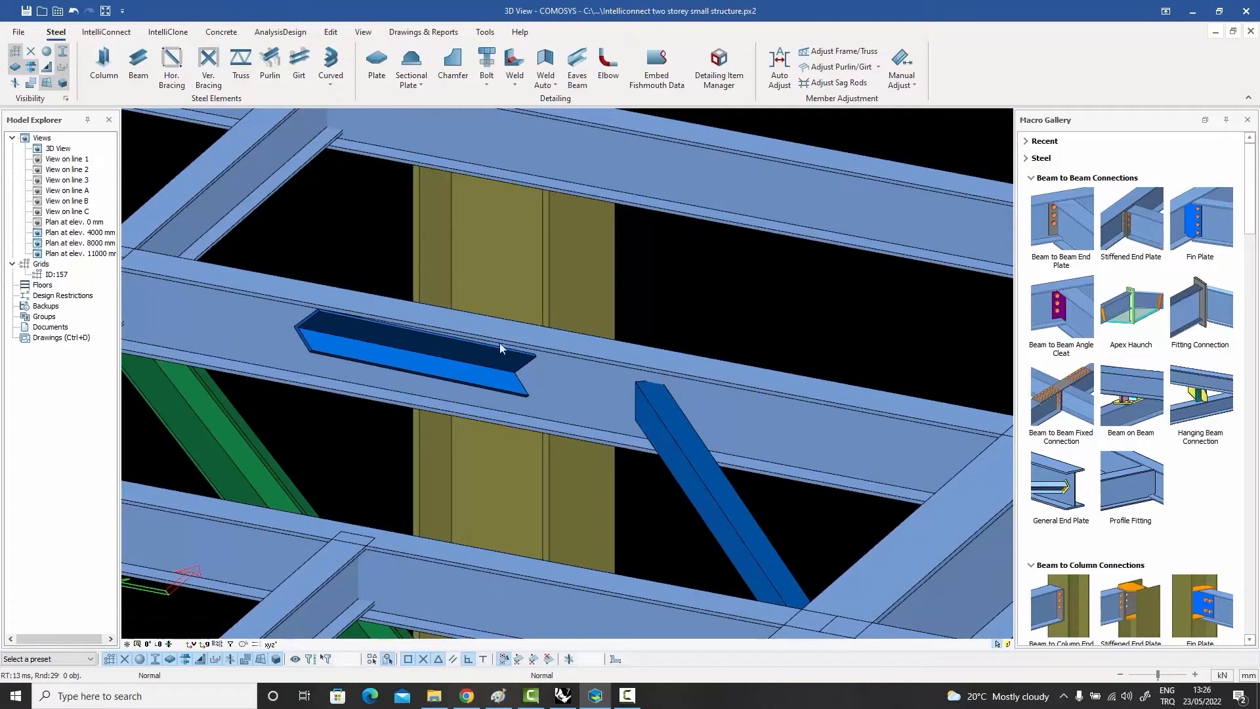
Step: Apply a General End Plate connection between the floor beam and the end of the first blue angle brace
click(482, 376)
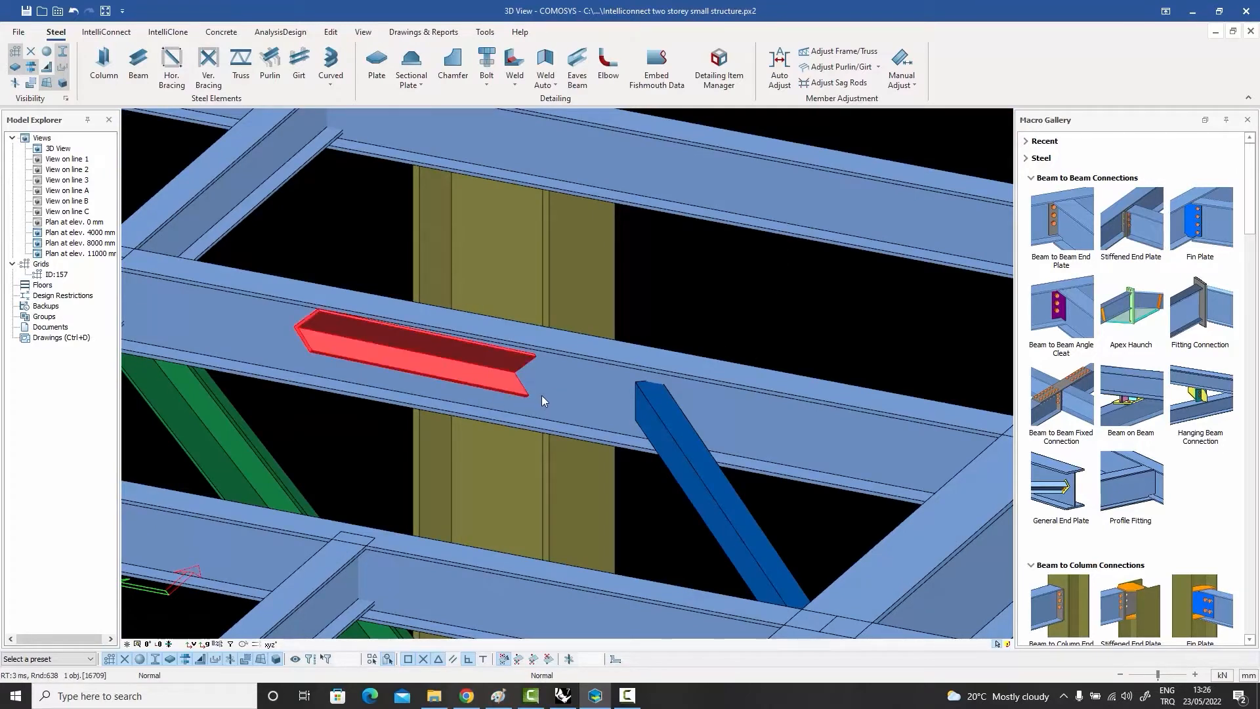
click(696, 298)
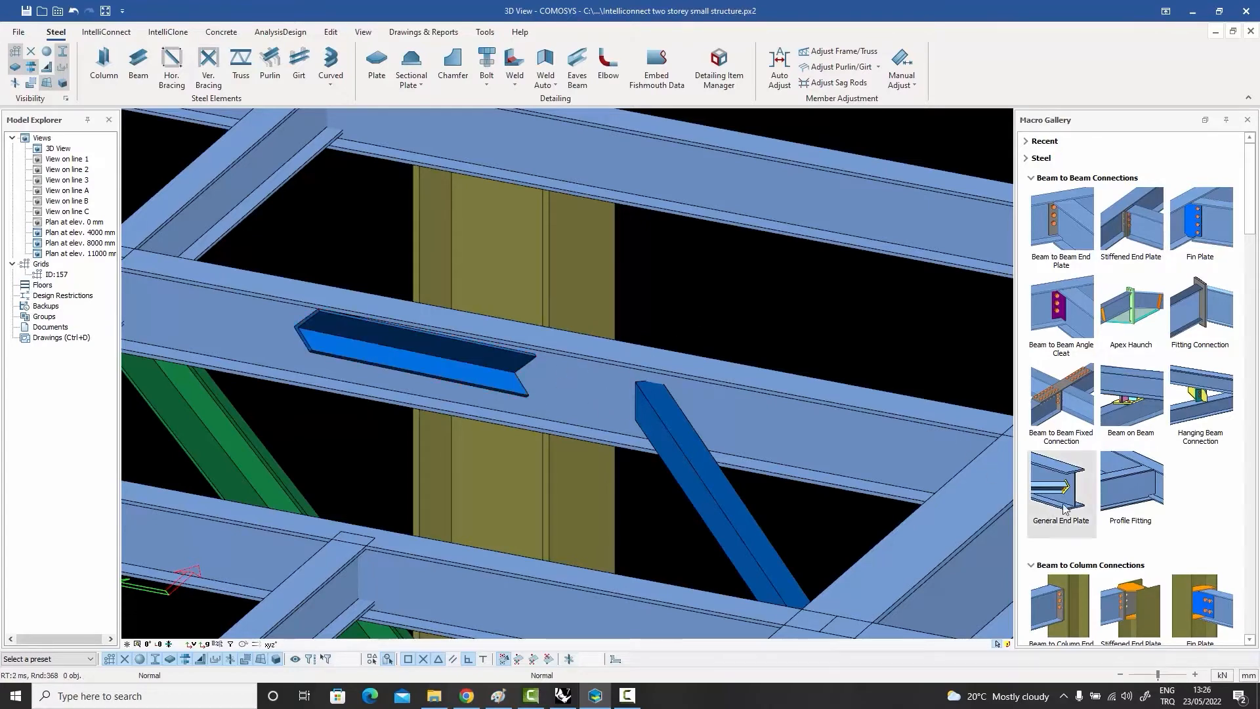
mouse_move(1055, 487)
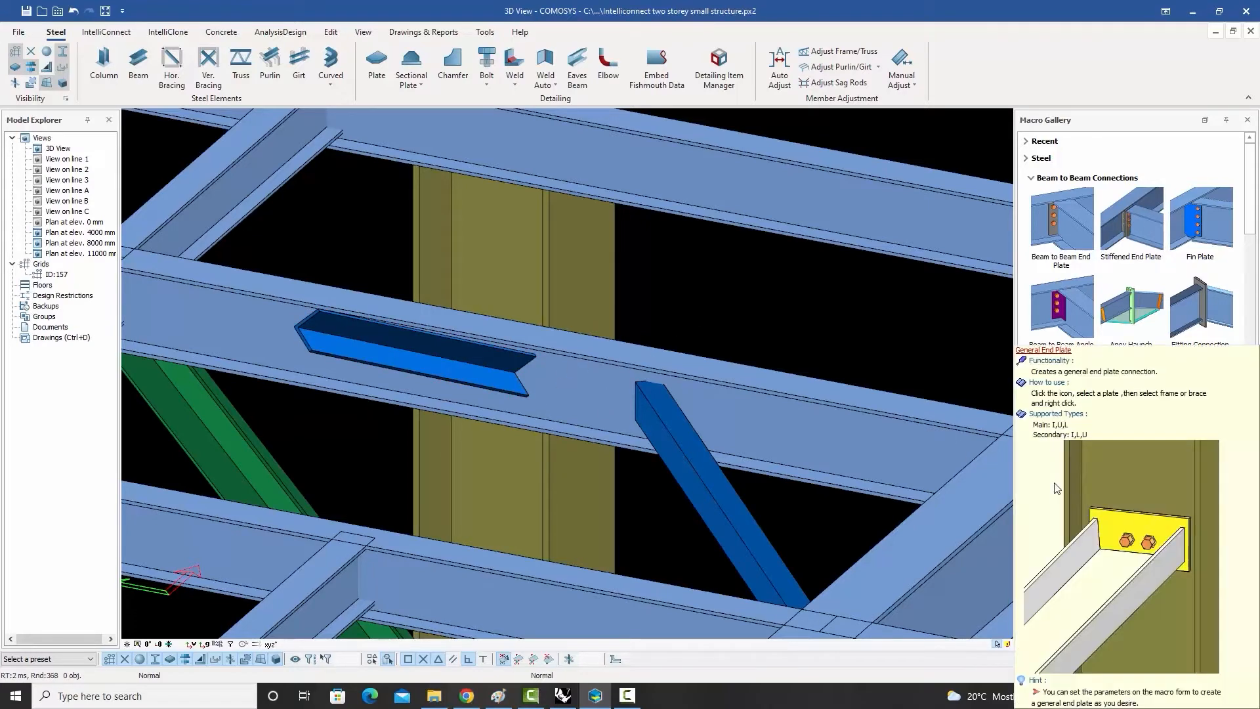
click(1061, 487)
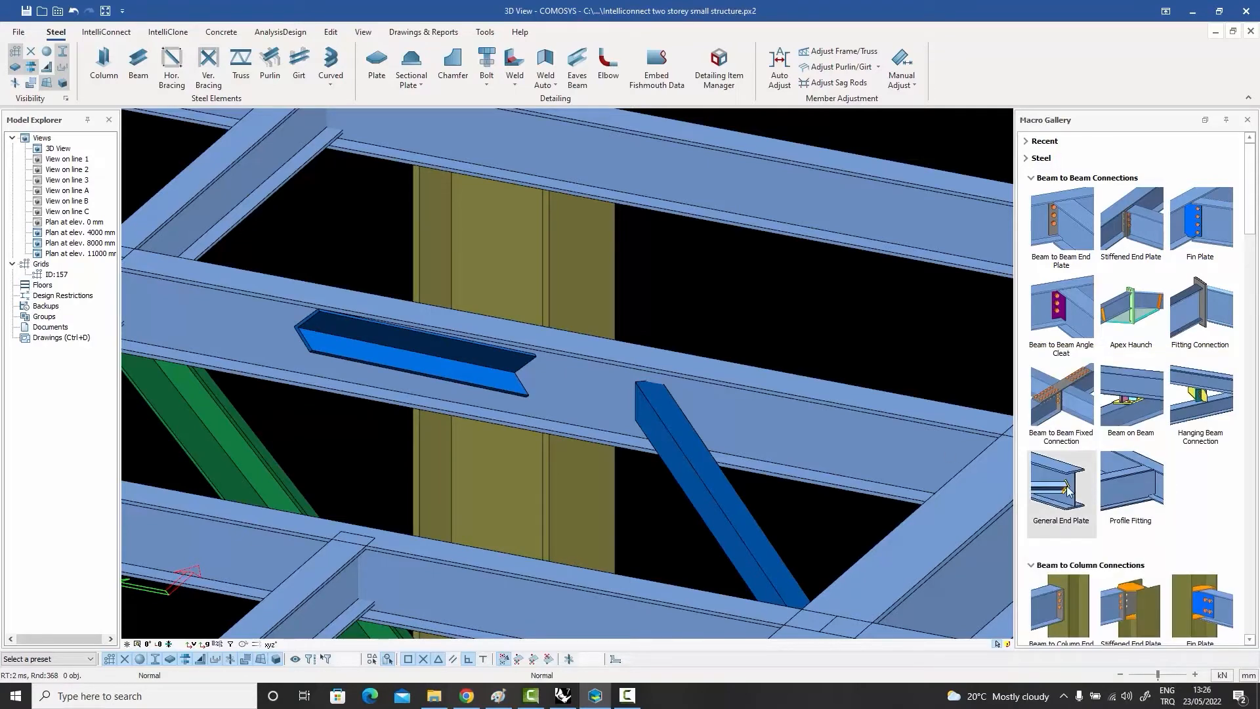
click(537, 365)
click(470, 361)
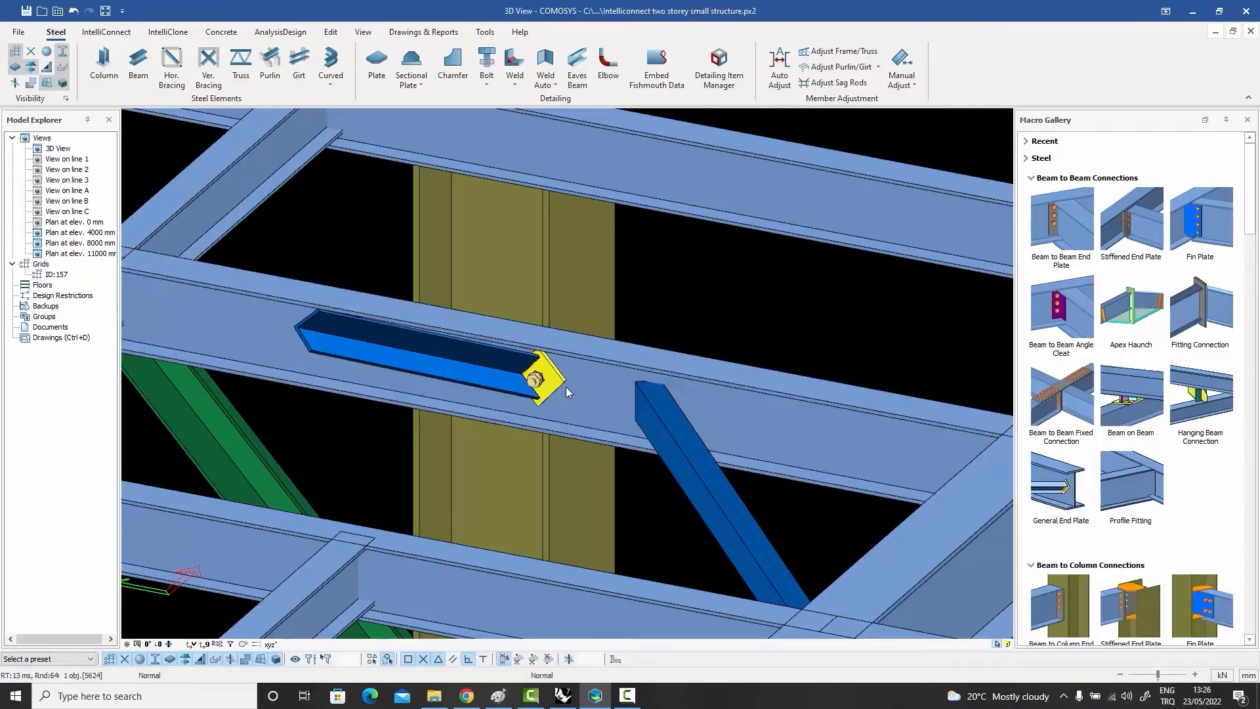
Step: Apply a General End Plate connection between the same floor beam and the end of the second blue angle brace
click(724, 400)
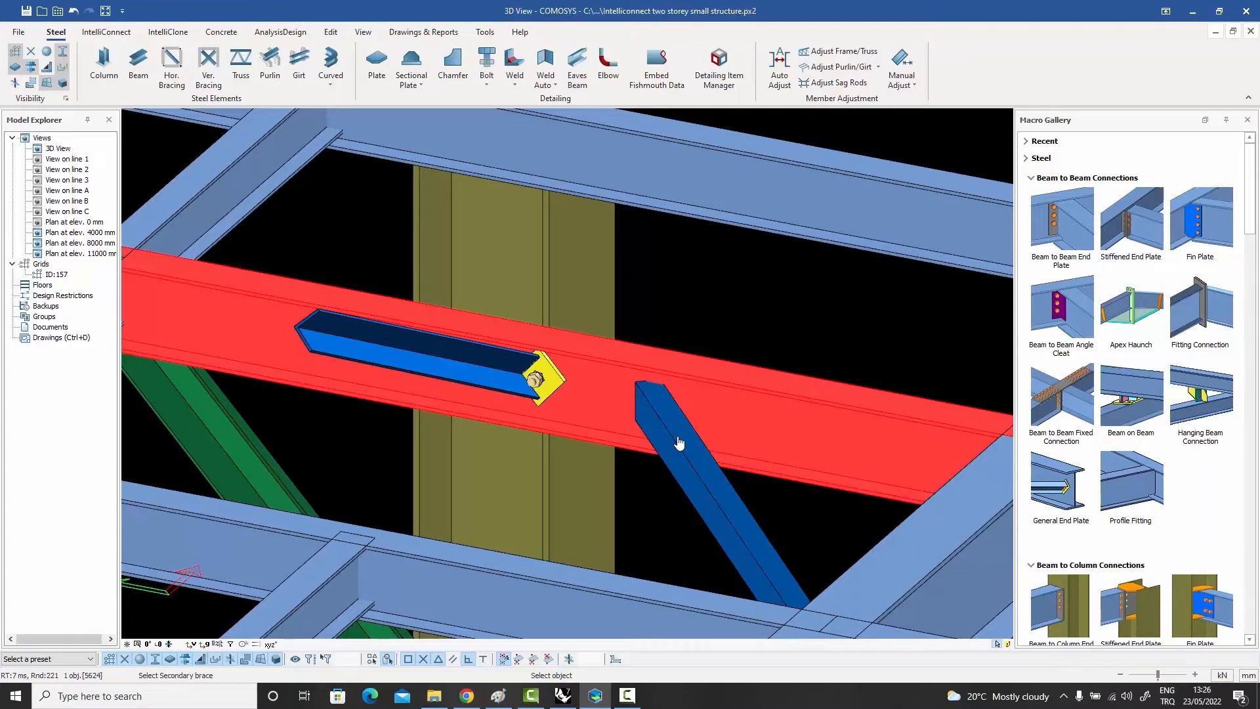
click(680, 443)
click(658, 386)
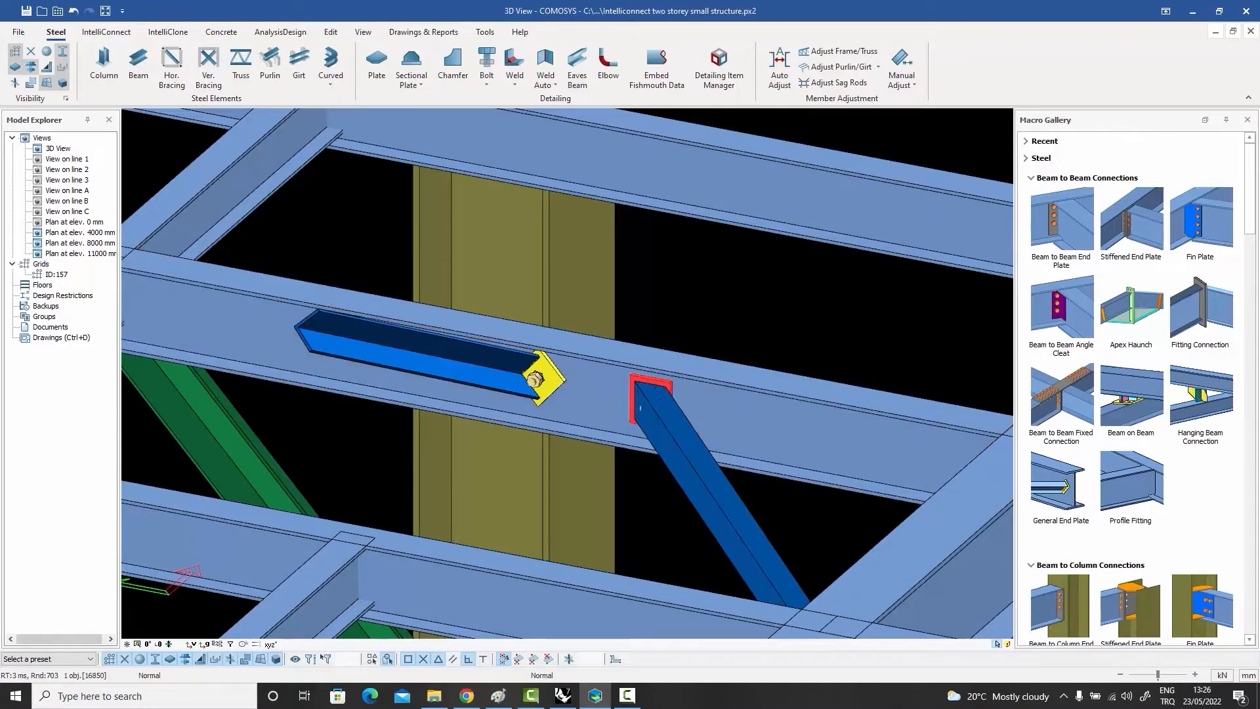
middle_drag(659, 386, 755, 358)
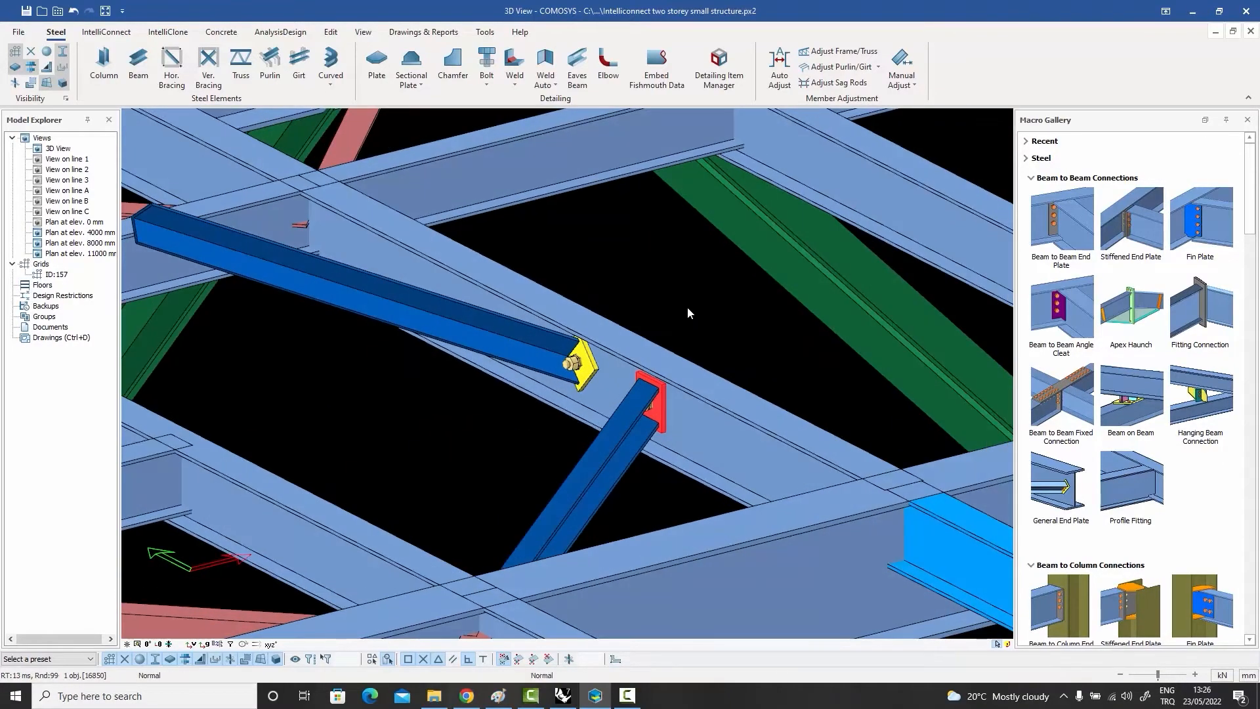
key(Escape)
middle_drag(695, 305, 321, 648)
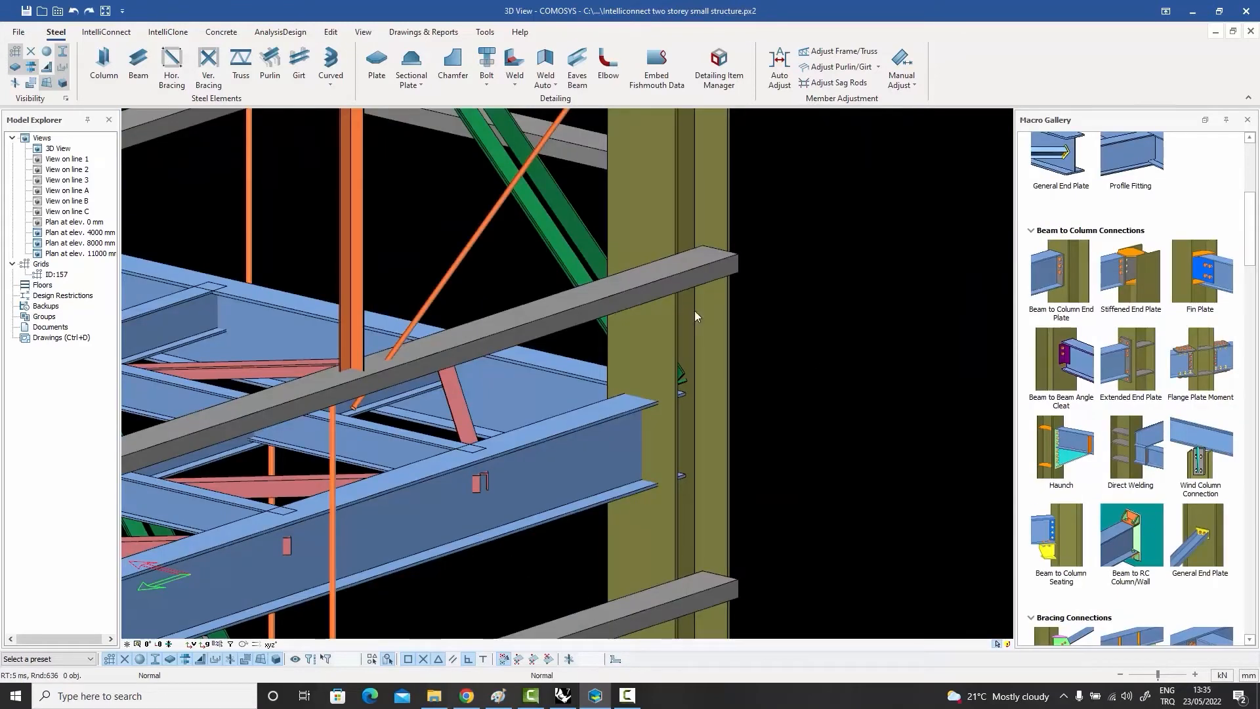
Step: Try an Extended End Plate connection between the column and the edge beam framing into its flange, and undo it
click(1184, 403)
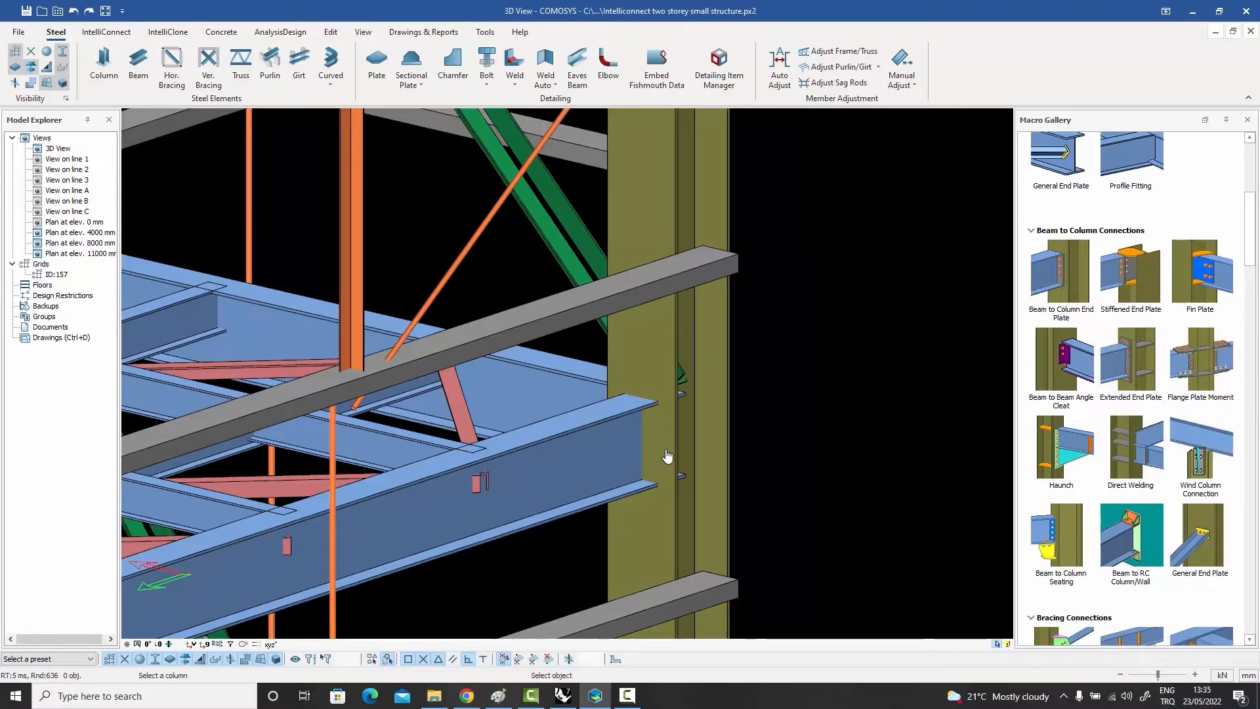
click(666, 455)
click(603, 442)
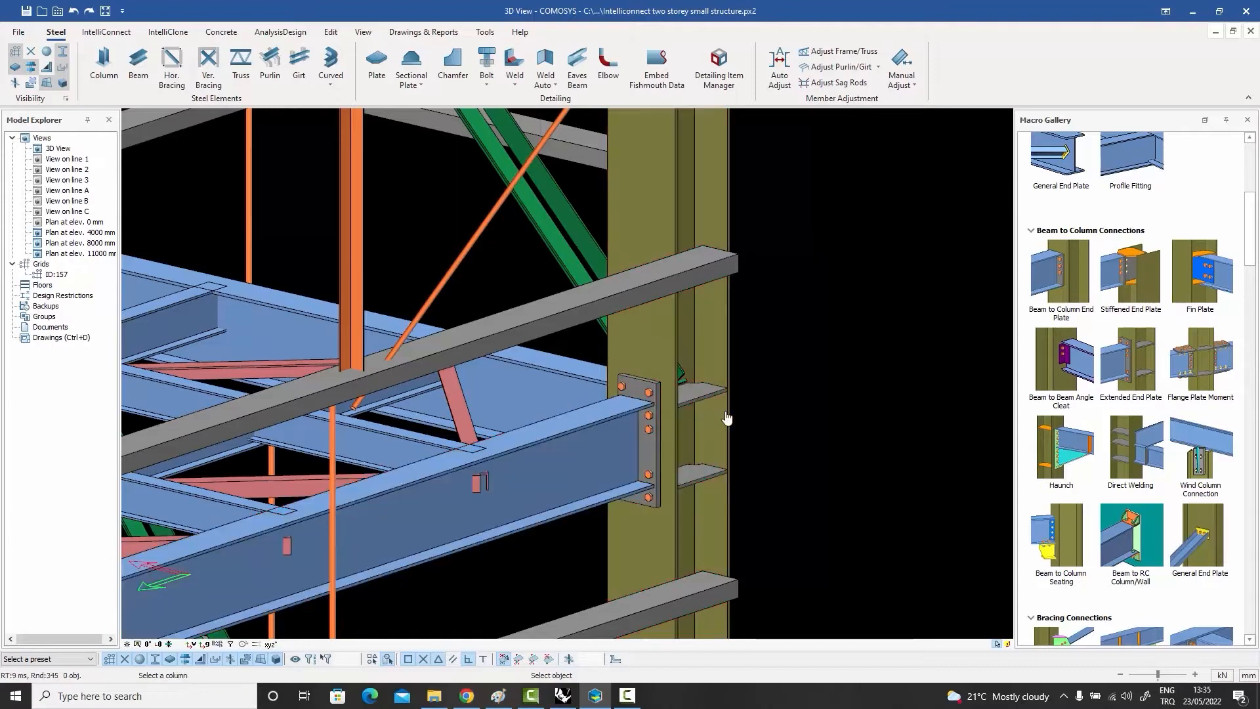
key(Escape)
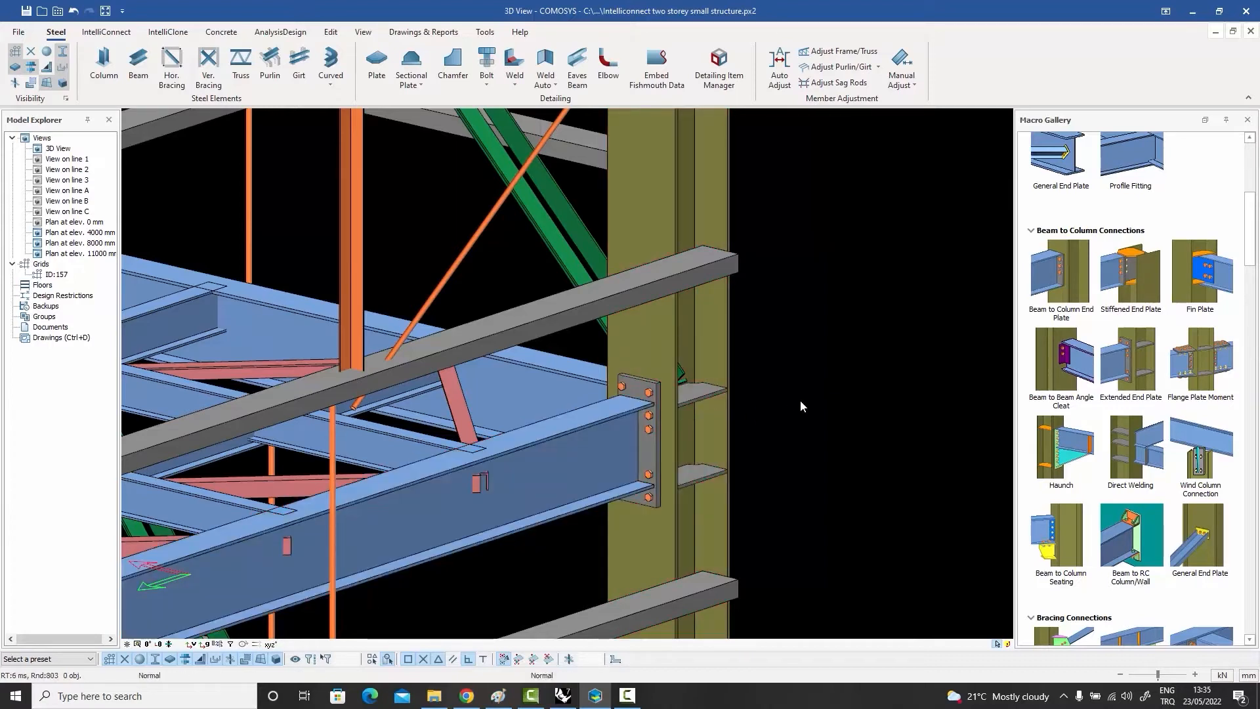
key(ctrl+z)
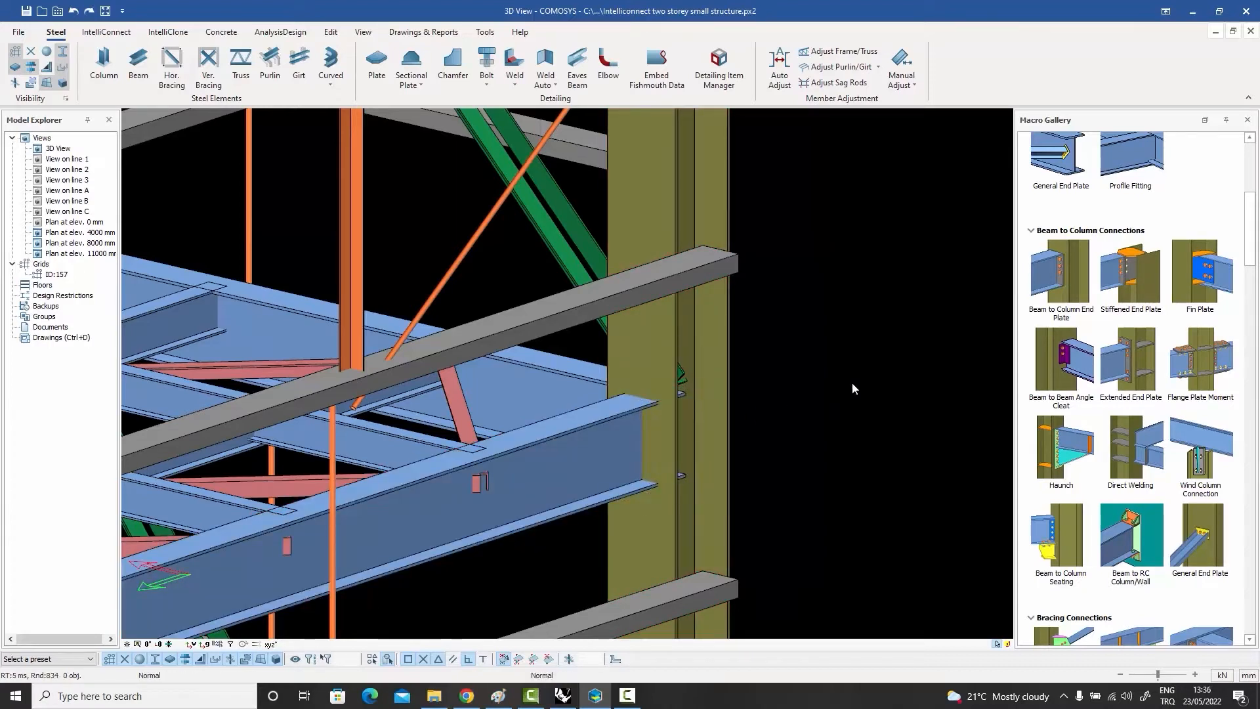
Step: Try a Flange Plate Moment connection between the column and the edge beam meeting its flange, and undo it
click(1203, 363)
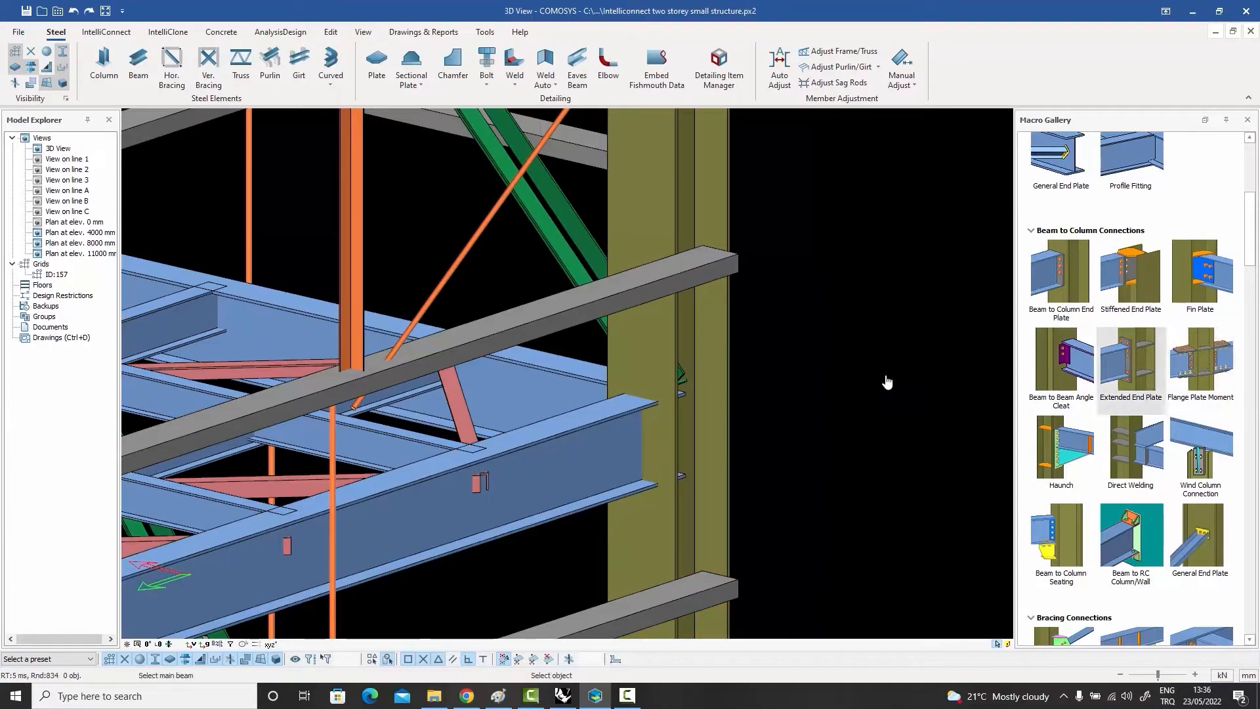
click(663, 372)
click(597, 431)
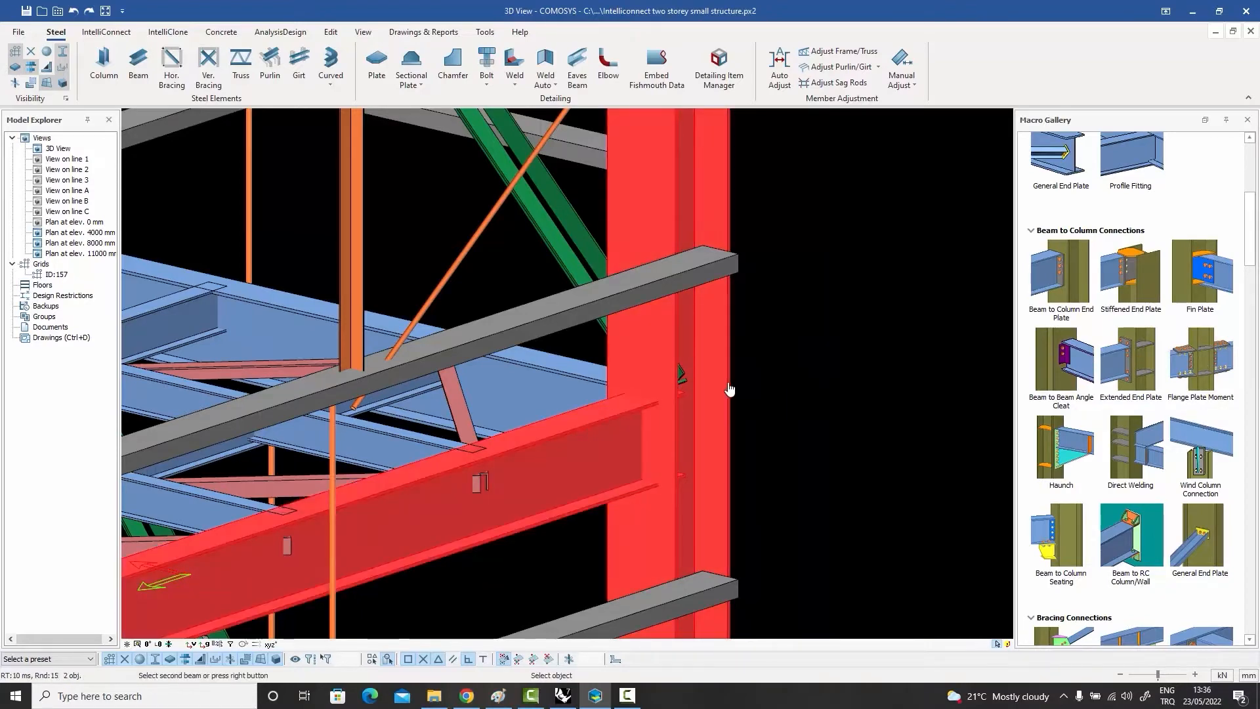
right_click(728, 388)
right_click(756, 389)
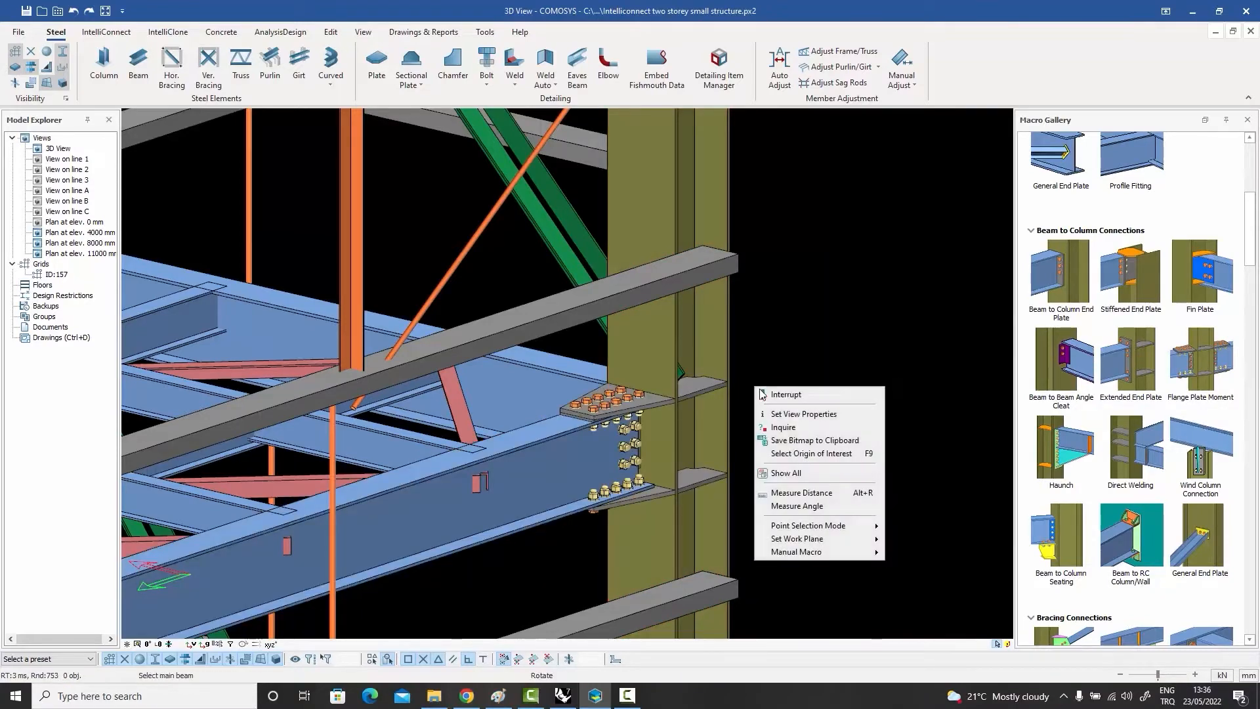
click(762, 394)
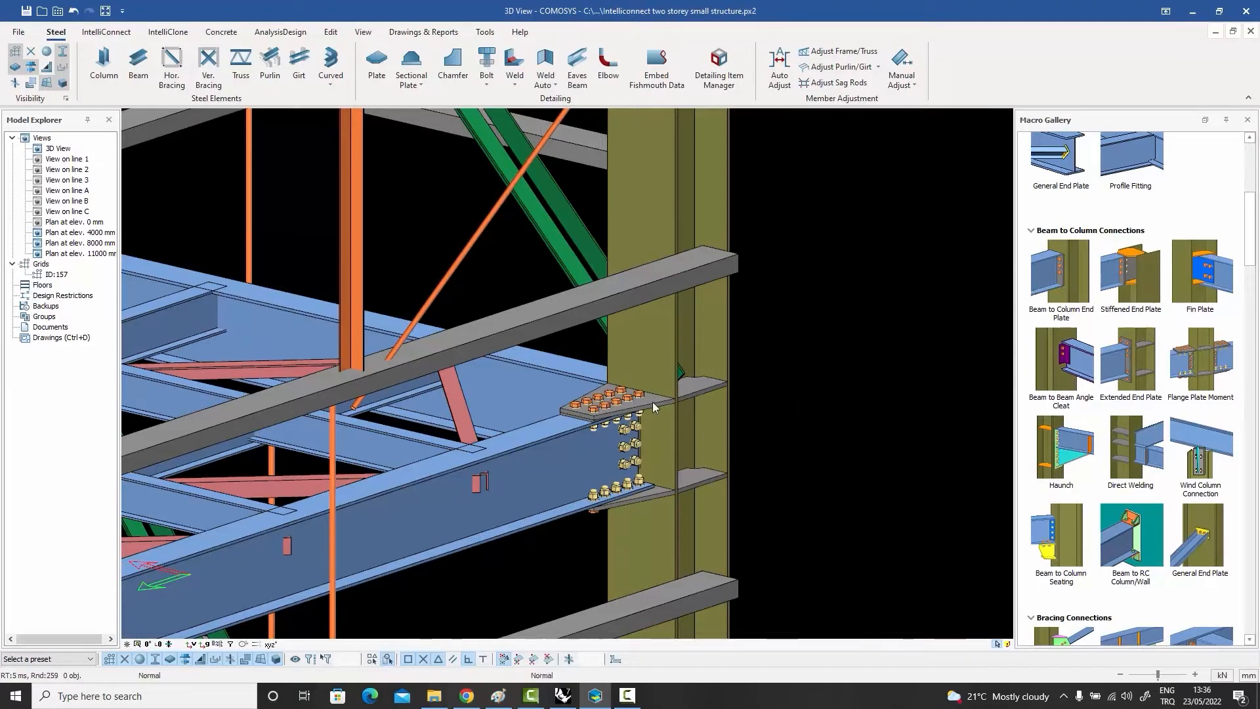
key(ctrl+z)
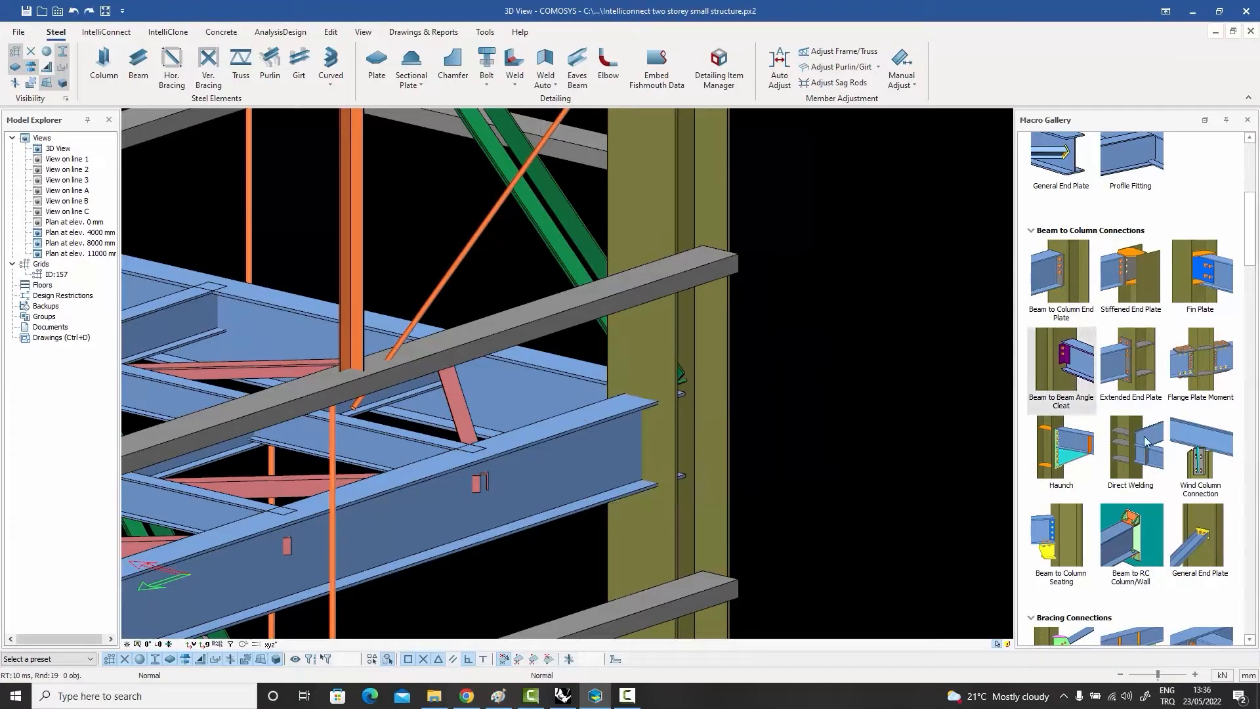
Step: Try a Direct Welding connection between the edge beam and the column flange, and undo it
click(1131, 459)
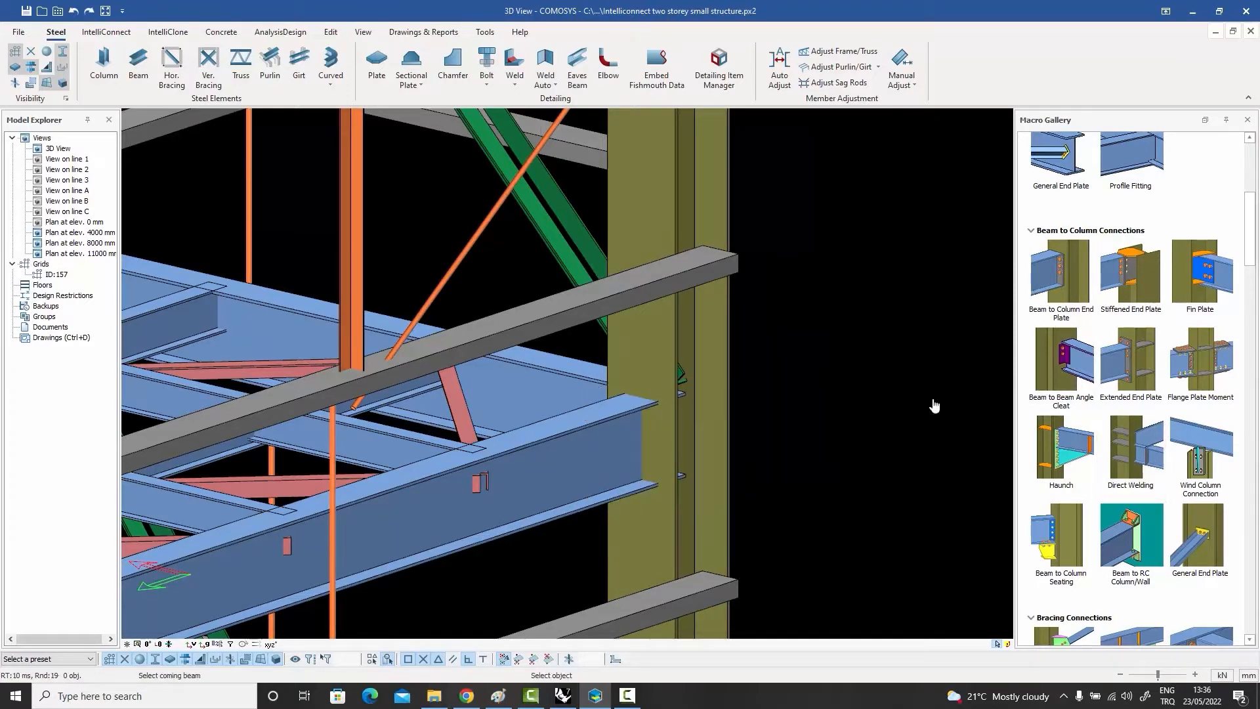
click(614, 417)
click(654, 355)
right_click(654, 355)
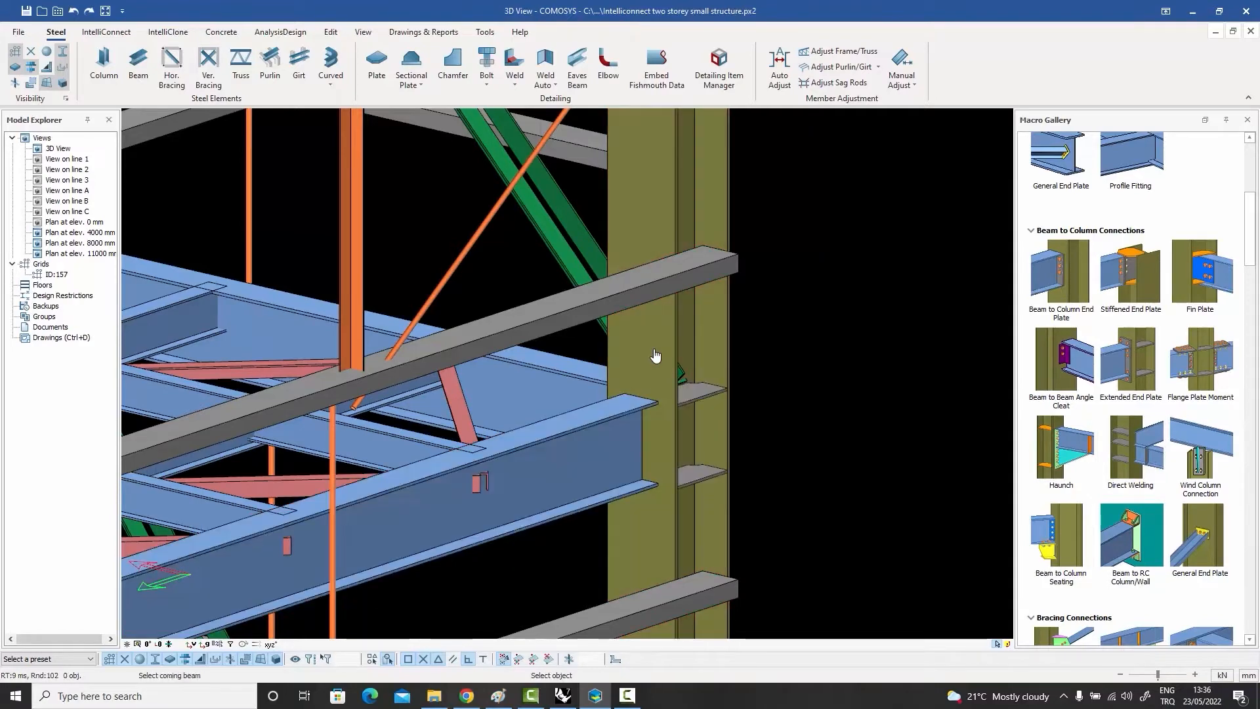
right_click(790, 349)
click(802, 349)
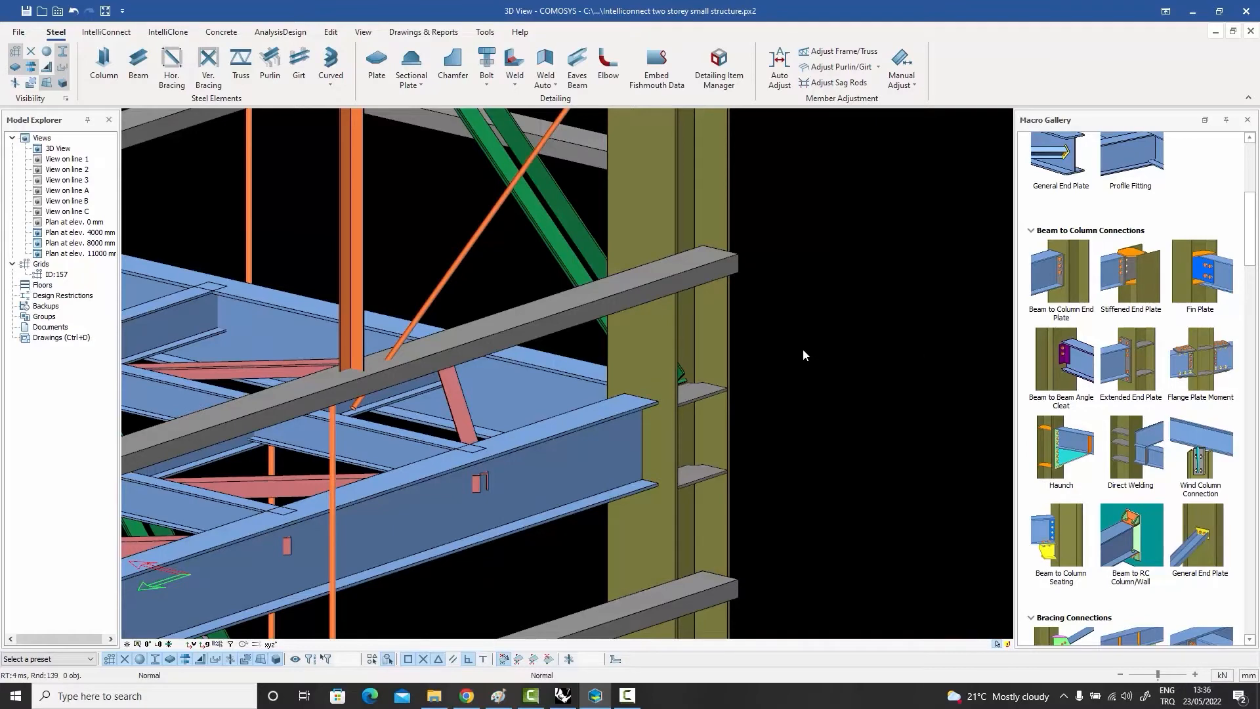
Step: Apply a Haunch connection between the column flange and the edge beam, and inspect its bolted plate
click(1065, 461)
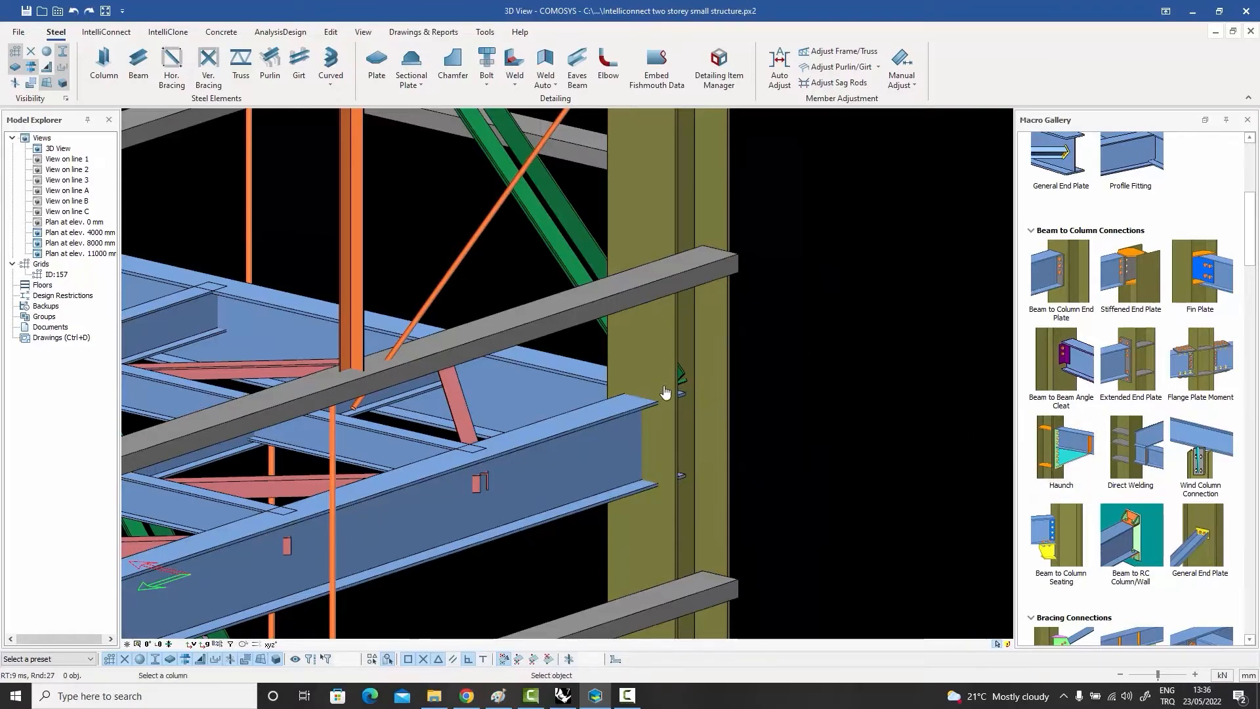
click(598, 418)
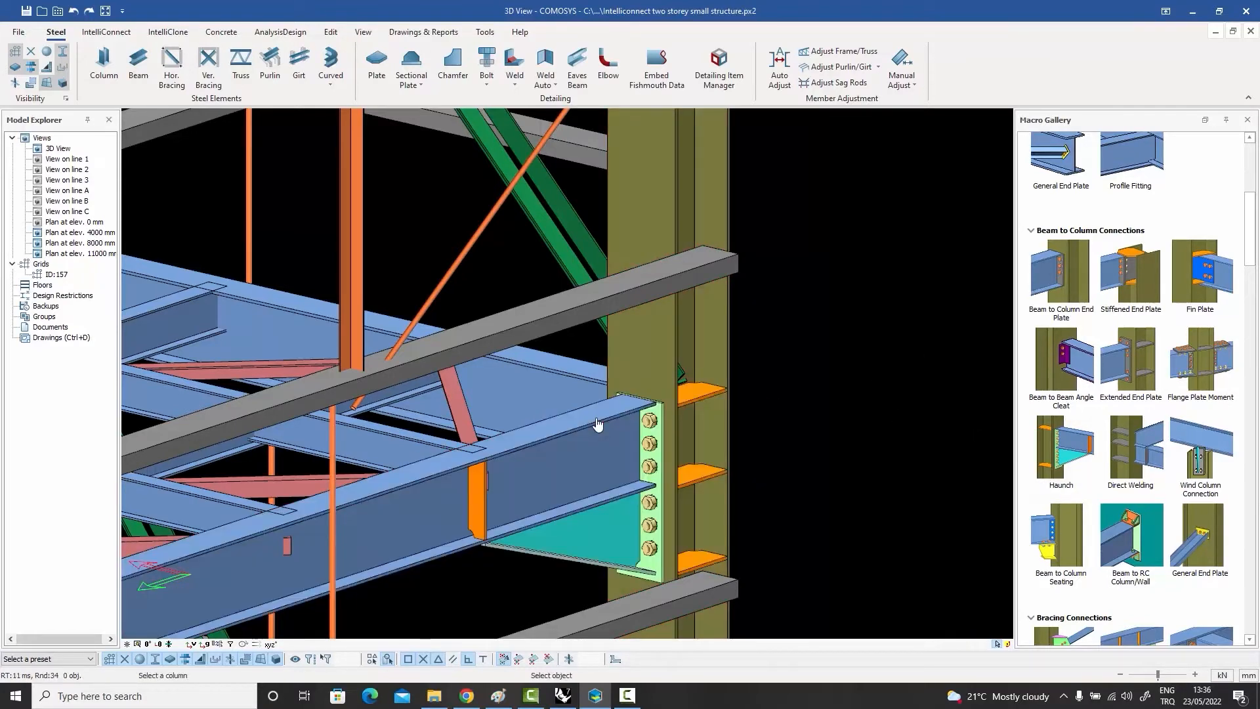
key(Escape)
click(650, 421)
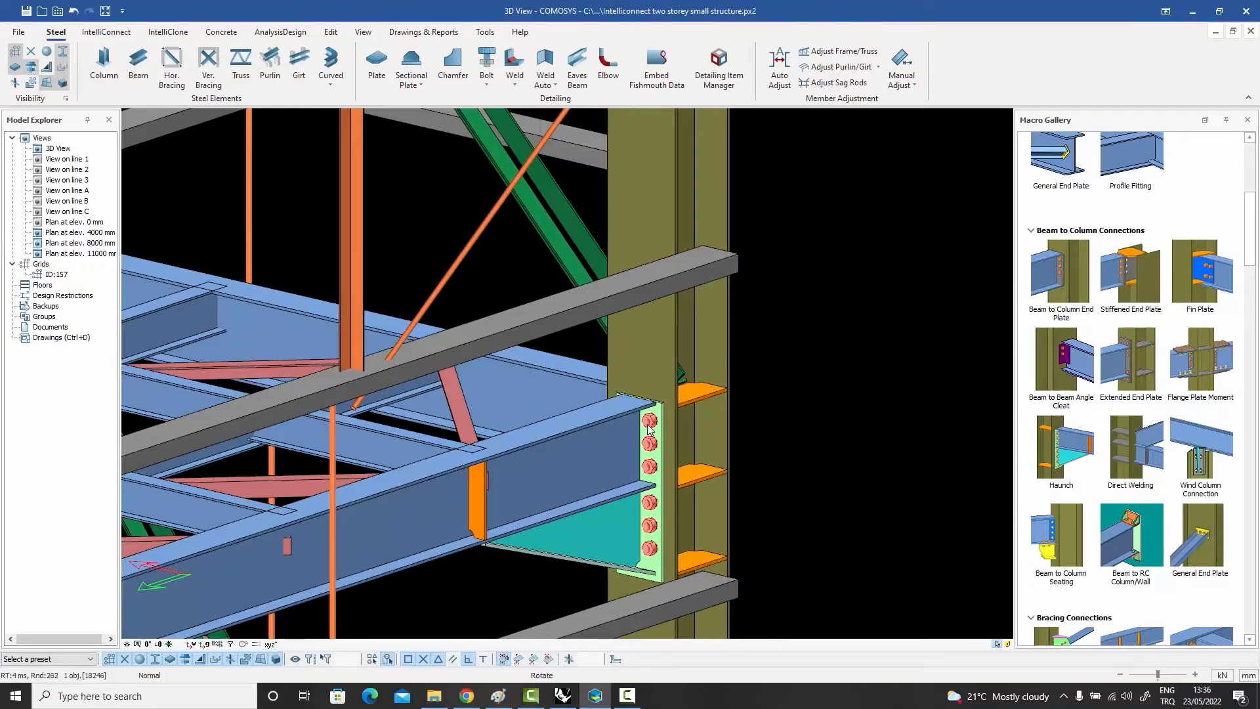
middle_drag(649, 423, 674, 487)
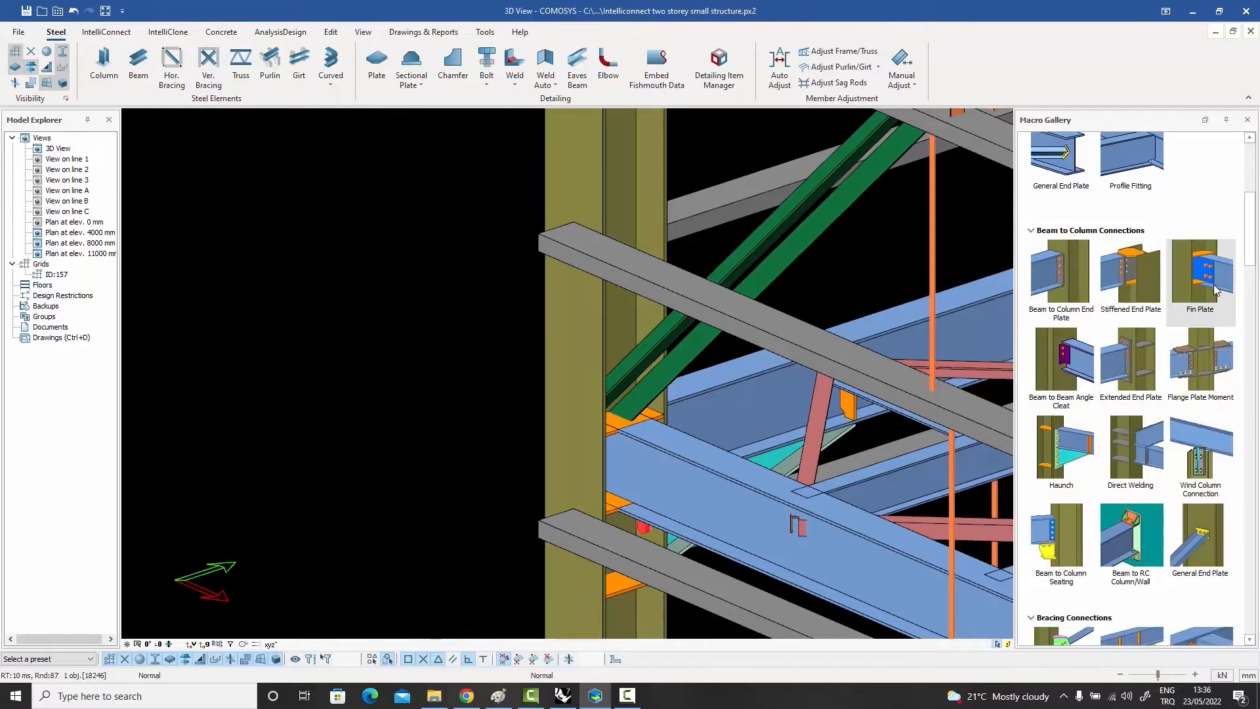
Step: Try a Stiffened End Plate connection between the column and the beam framing into its web, using the haunch stiffeners as plates, and undo it
click(1140, 284)
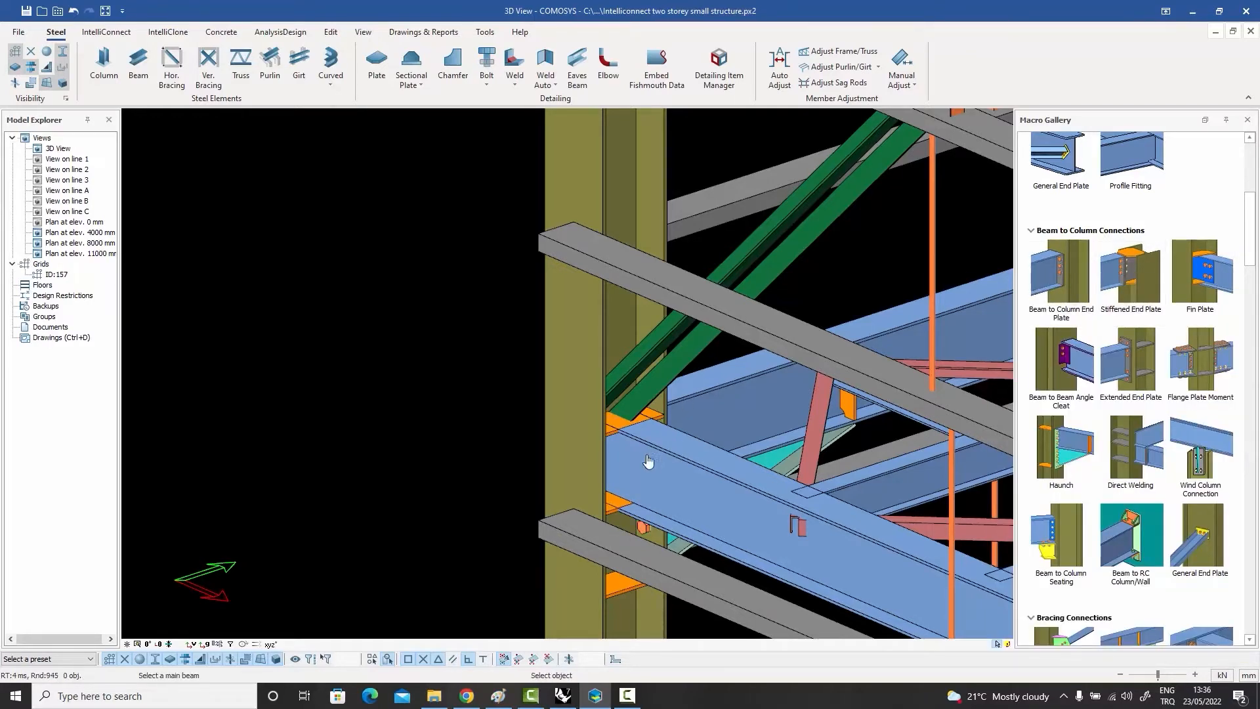
click(588, 365)
click(625, 447)
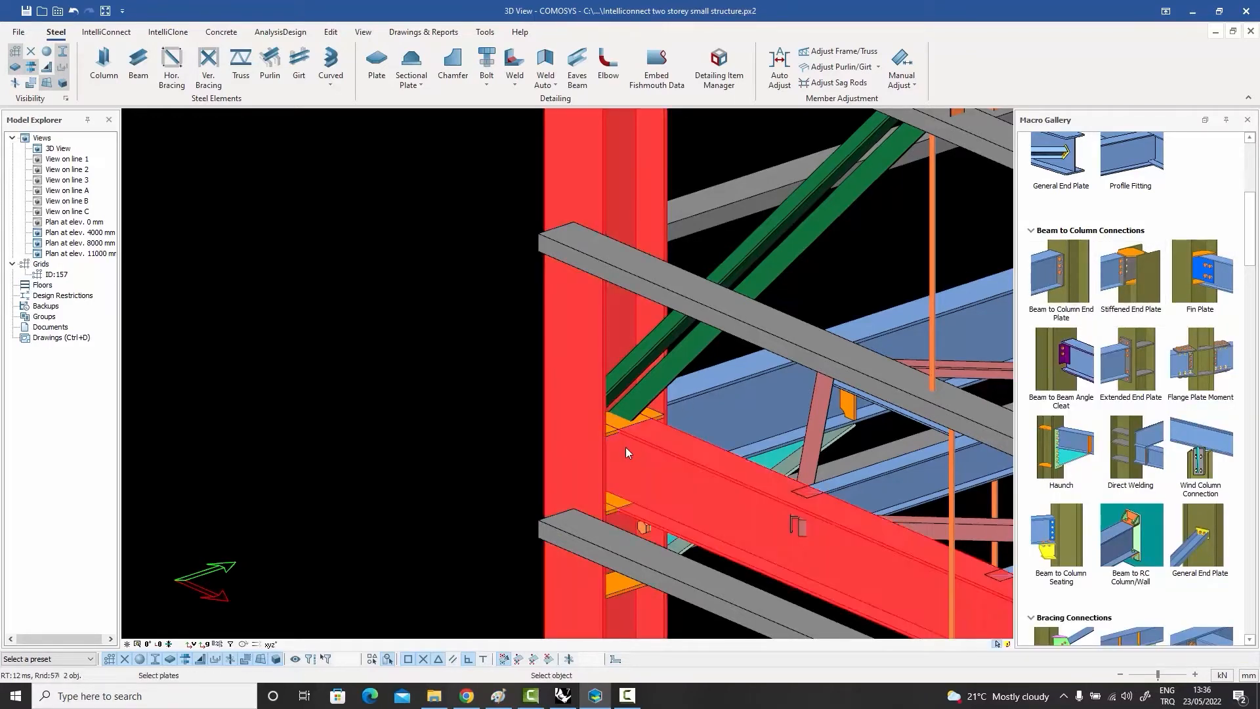
scroll(625, 447, up, 5)
click(582, 399)
scroll(582, 399, down, 4)
scroll(584, 504, up, 4)
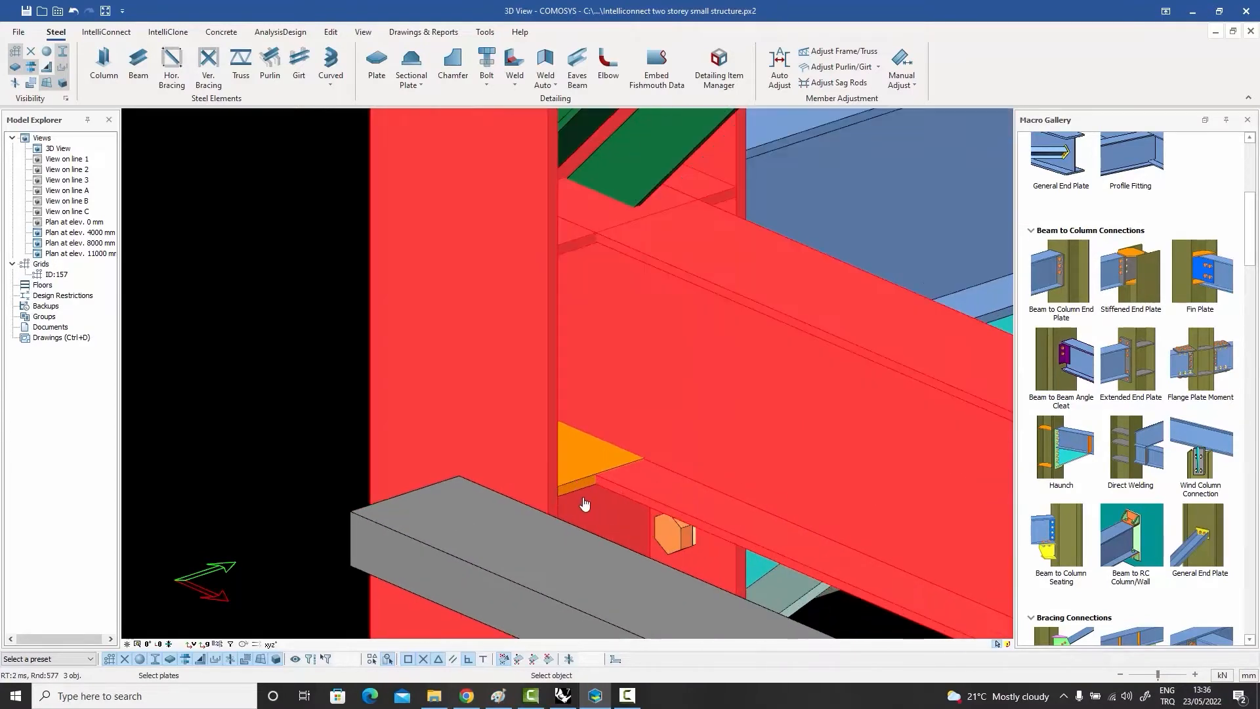
click(577, 490)
scroll(577, 490, down, 3)
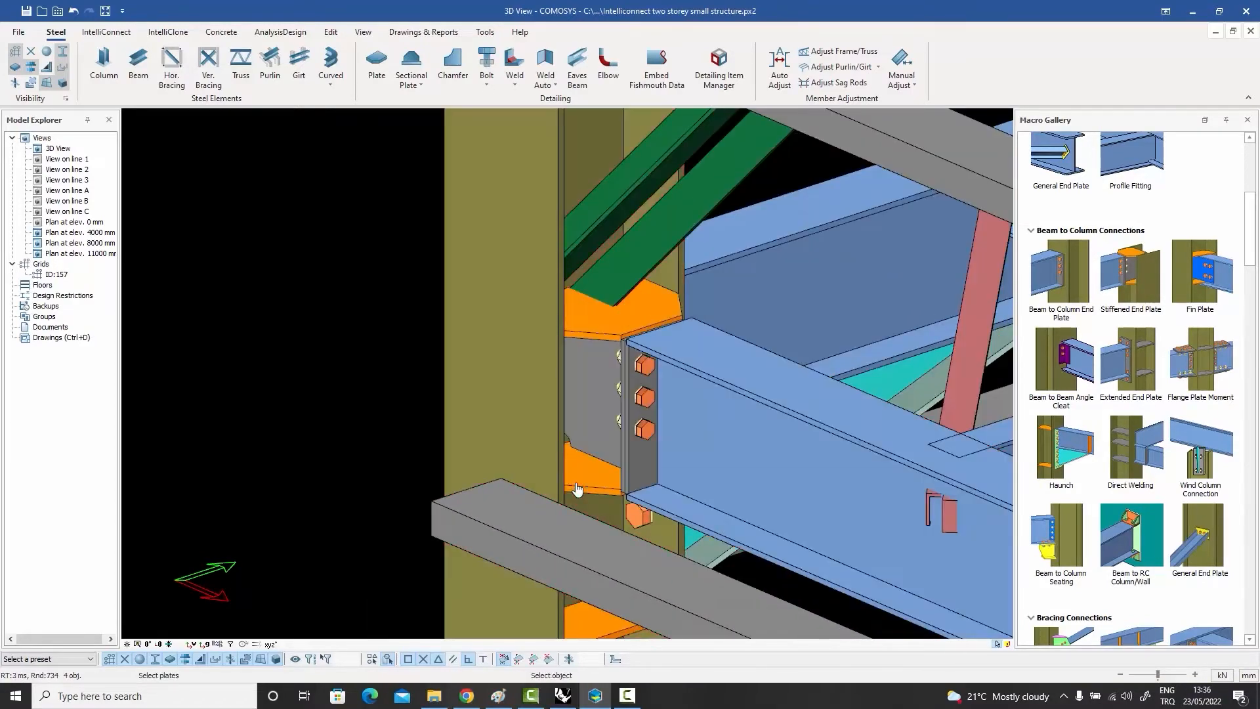
click(679, 384)
key(ctrl+z)
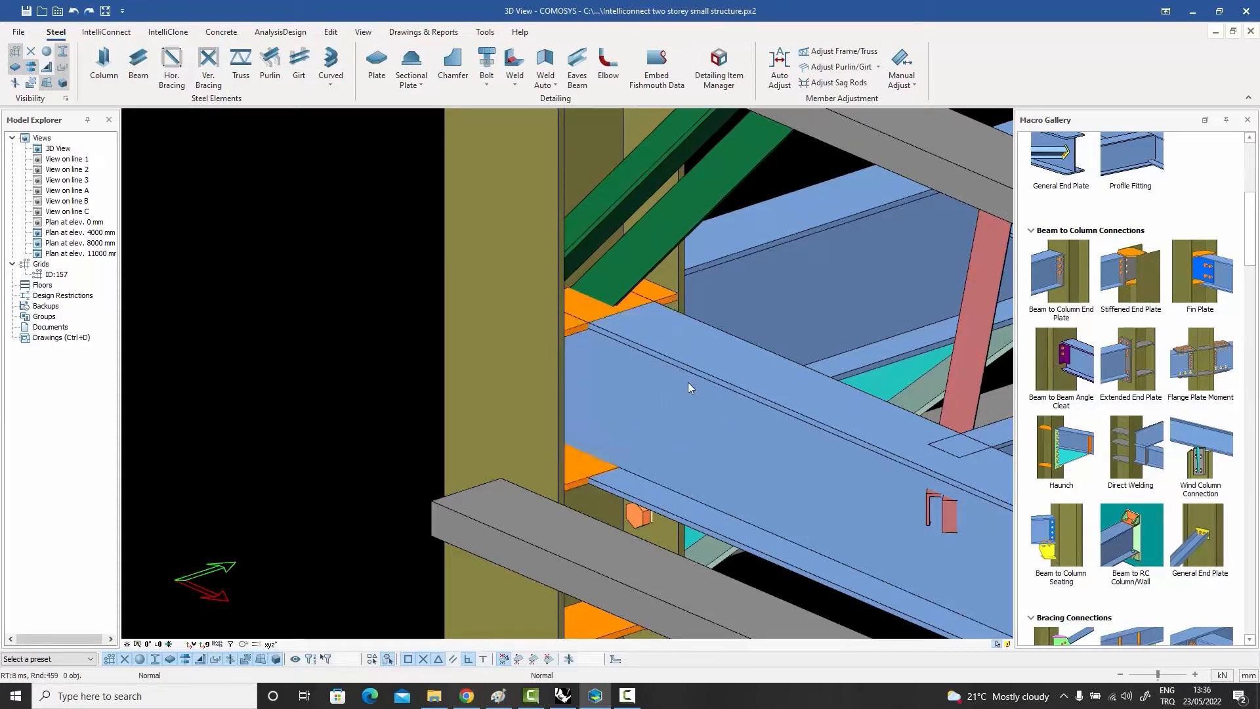
Step: Apply a Fin Plate connection between the column and the beam framing into its web, picking the existing stiffeners and no doubler plates
click(1203, 281)
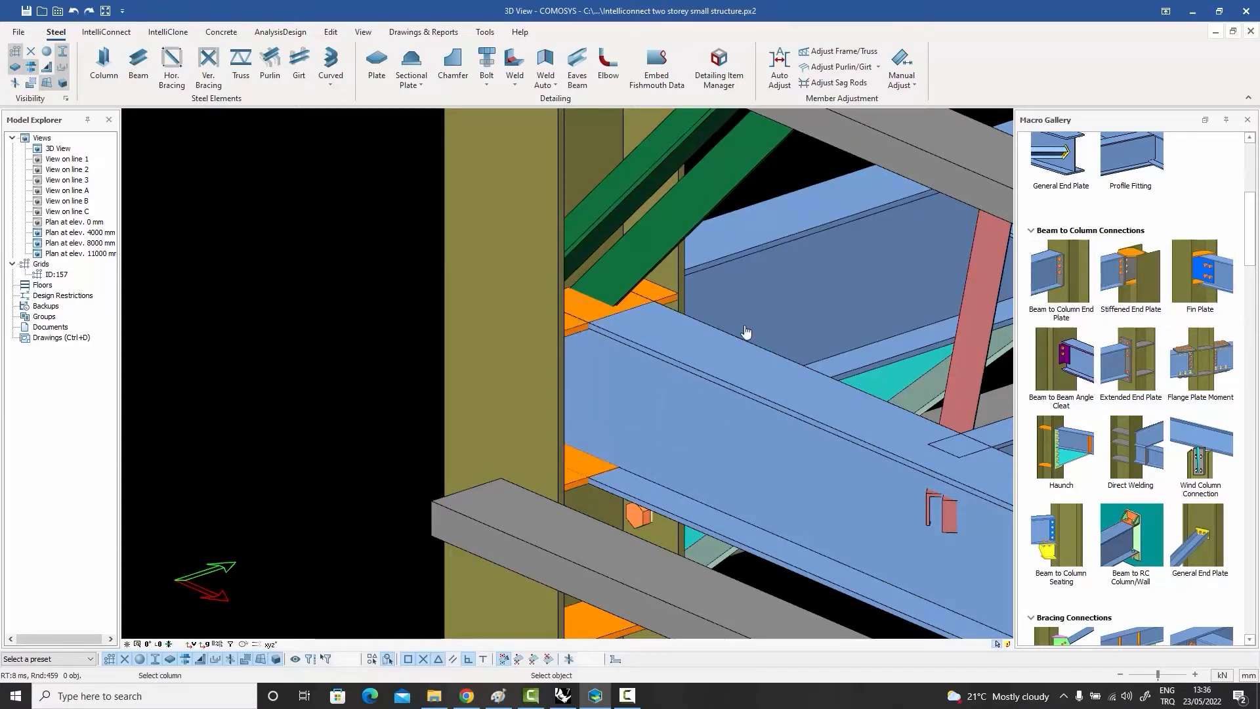
click(543, 348)
click(669, 366)
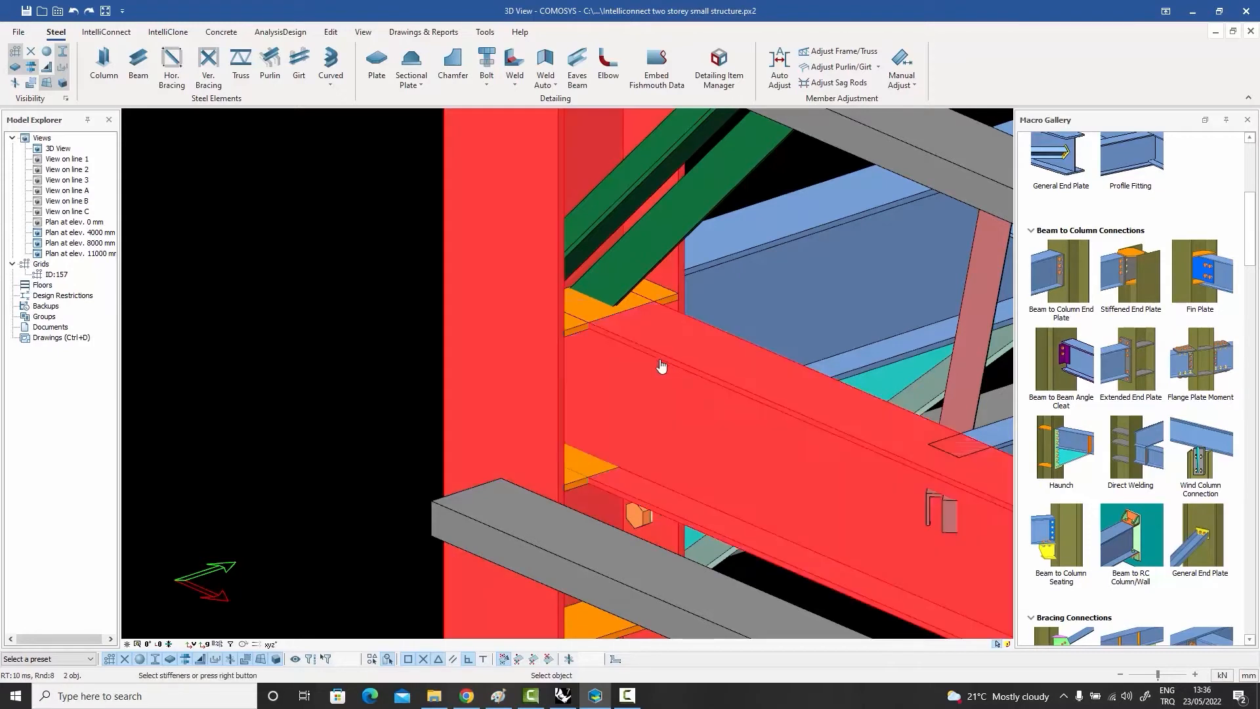
click(575, 489)
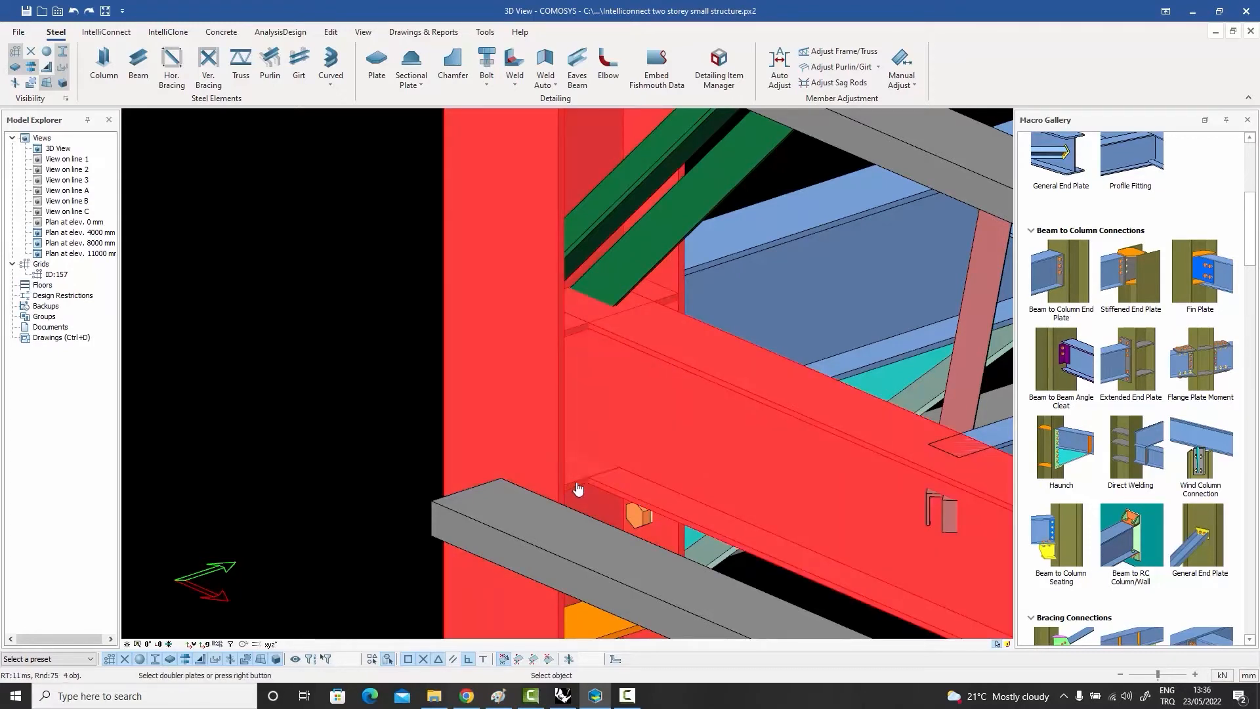
right_click(577, 482)
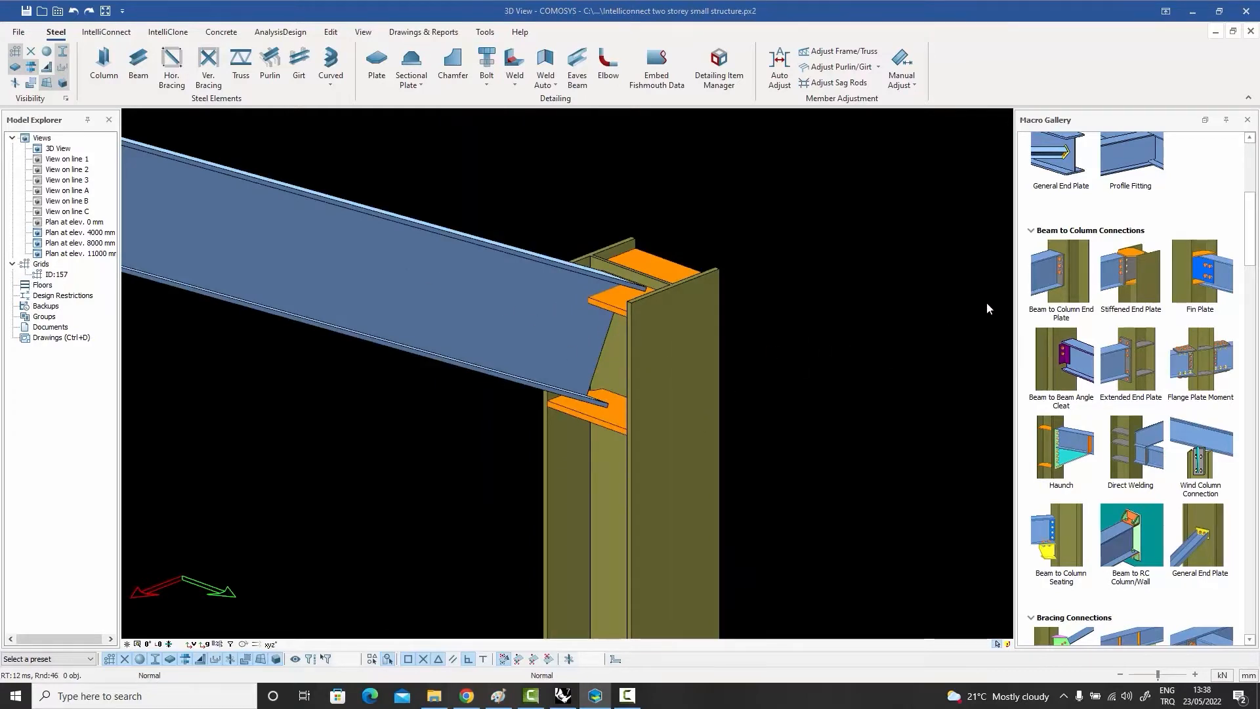
Step: Try a Stiffened End Plate connection between the column top and the sloping roof beam with the two stiffener plates, and remove it
click(1130, 275)
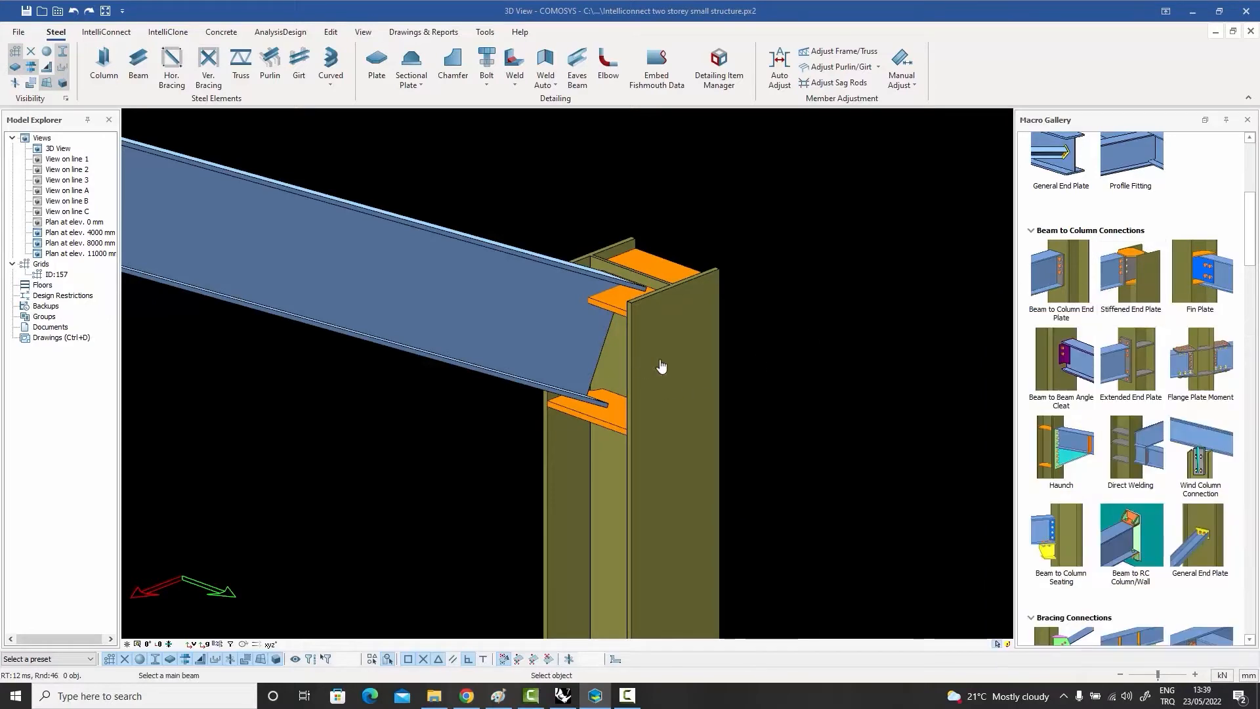
click(661, 366)
click(627, 309)
click(615, 313)
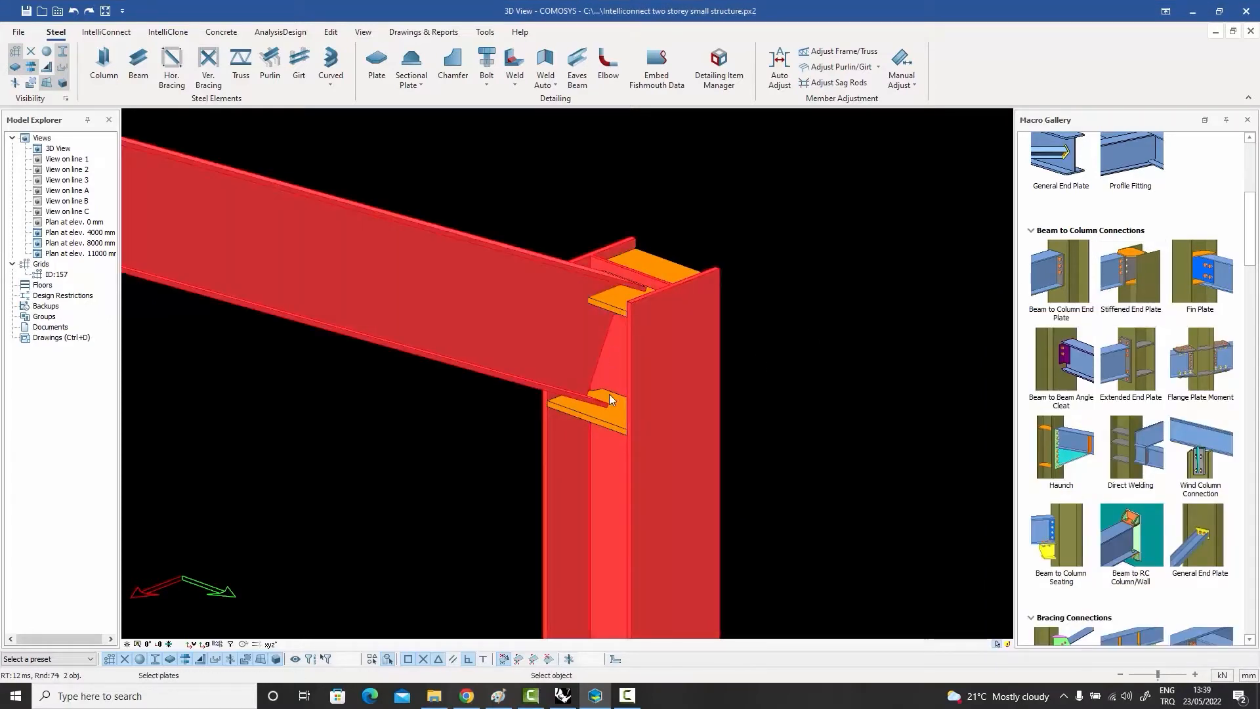
click(611, 430)
right_click(612, 430)
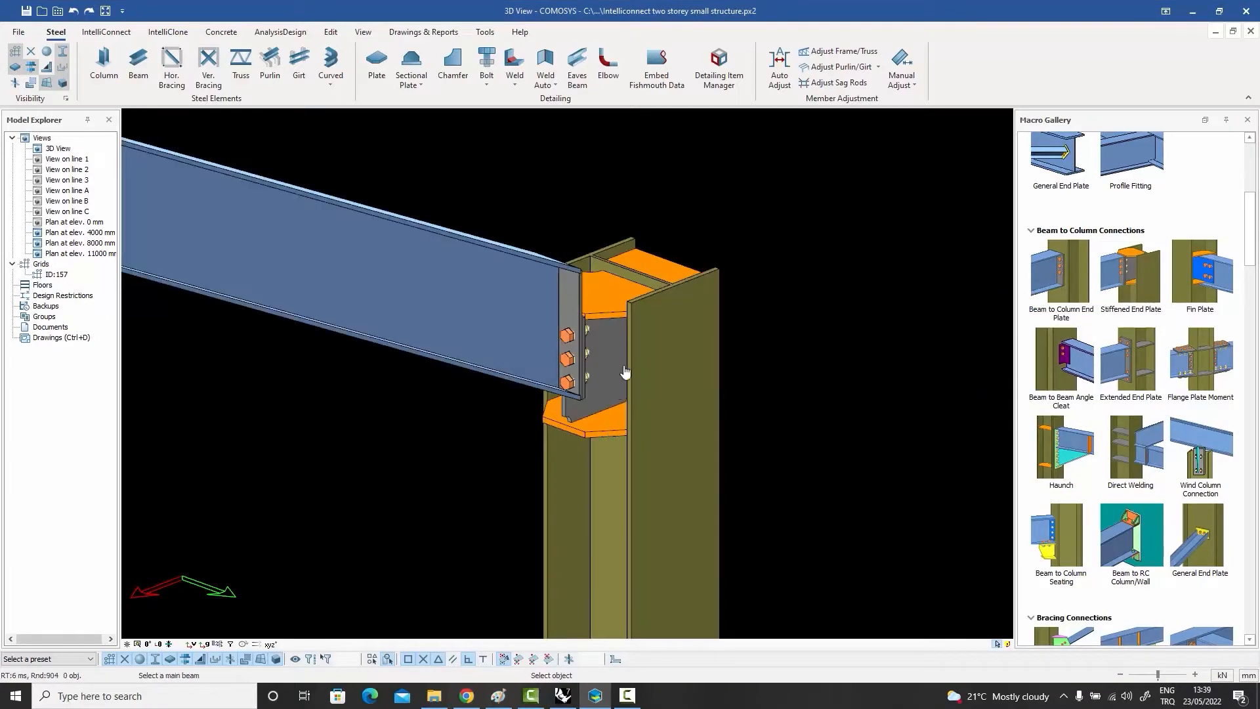
key(Escape)
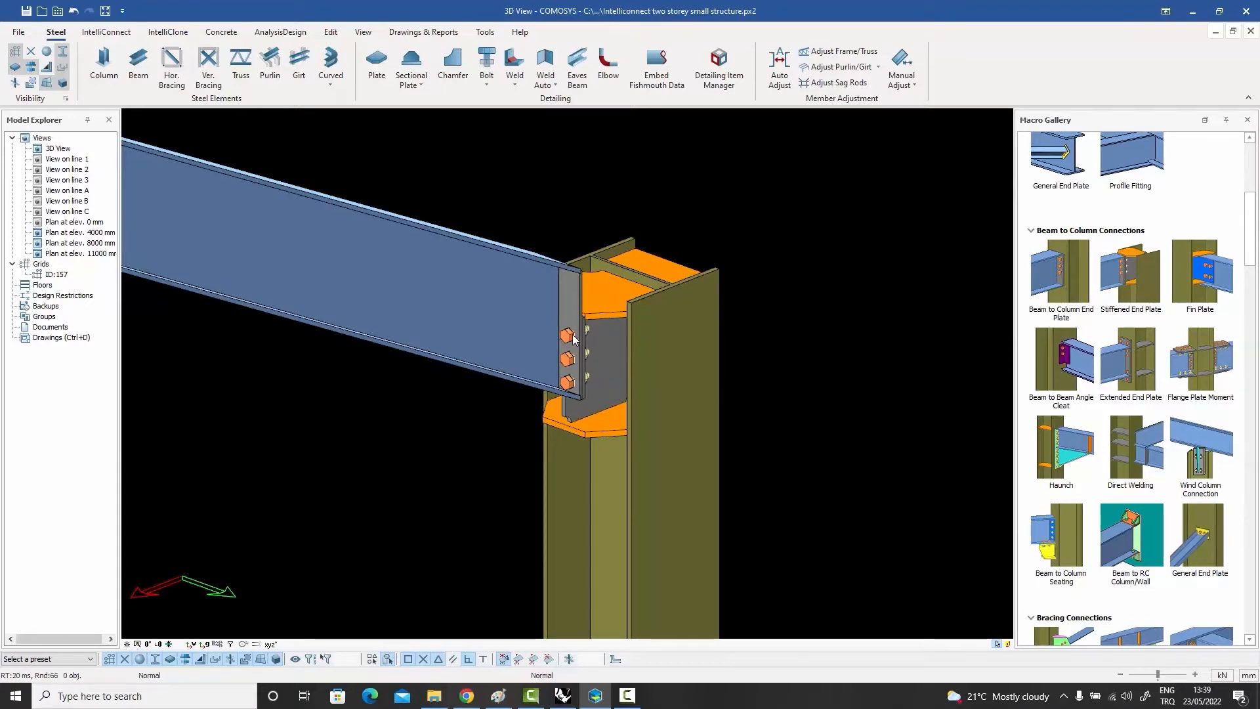
click(568, 336)
mouse_move(569, 340)
middle_down()
mouse_move(502, 325)
mouse_move(585, 353)
middle_up()
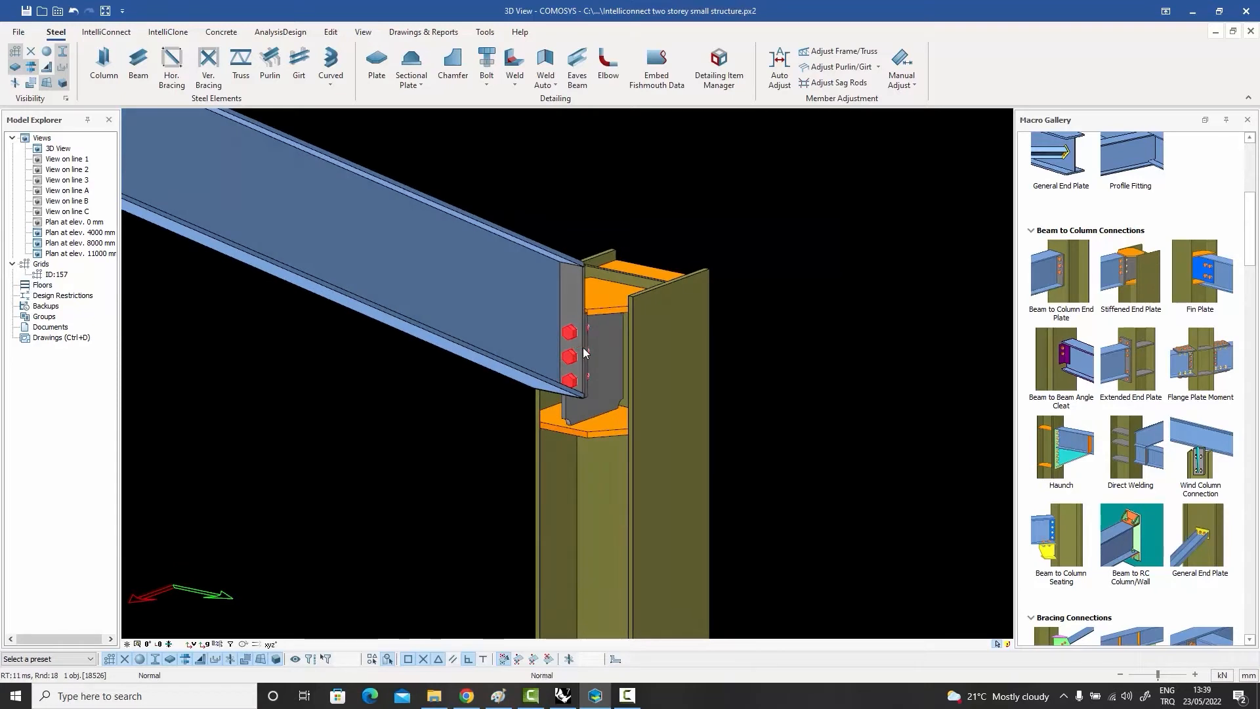
key(Delete)
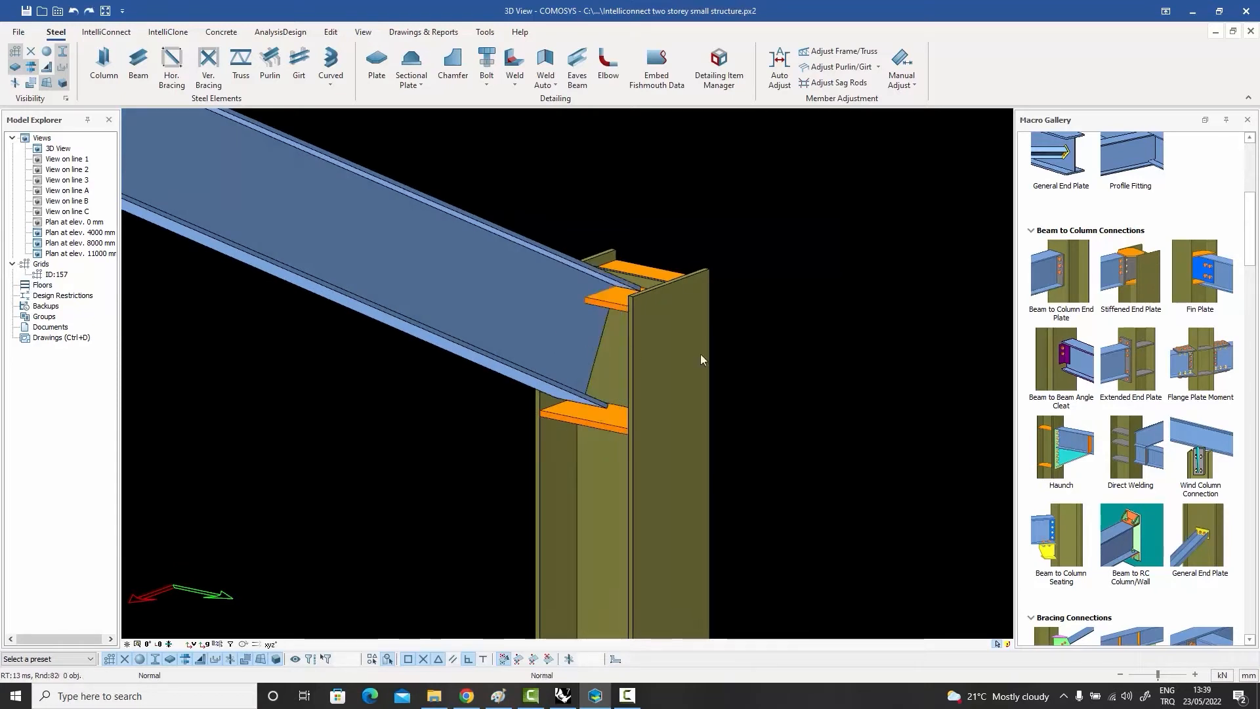
Step: Apply a Fin Plate connection between the column top and the sloping roof beam with both stiffeners, and inspect the fin plate
click(1200, 271)
click(663, 371)
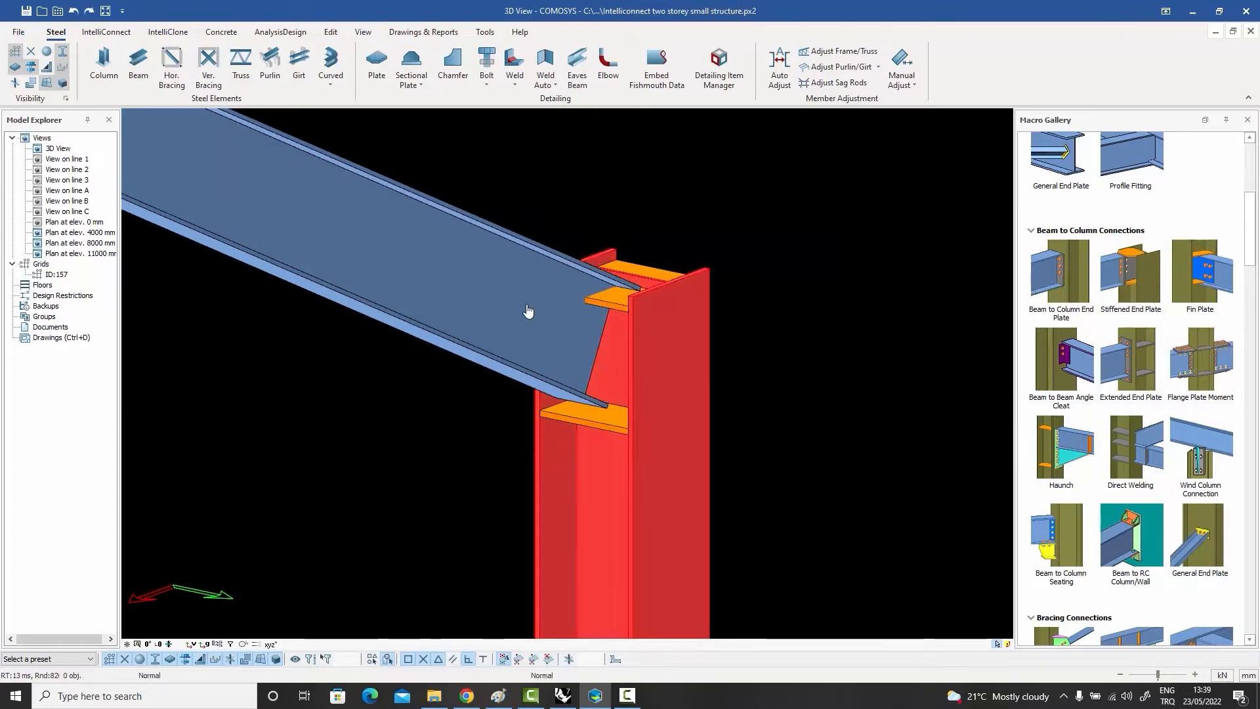
click(612, 307)
click(615, 313)
click(611, 426)
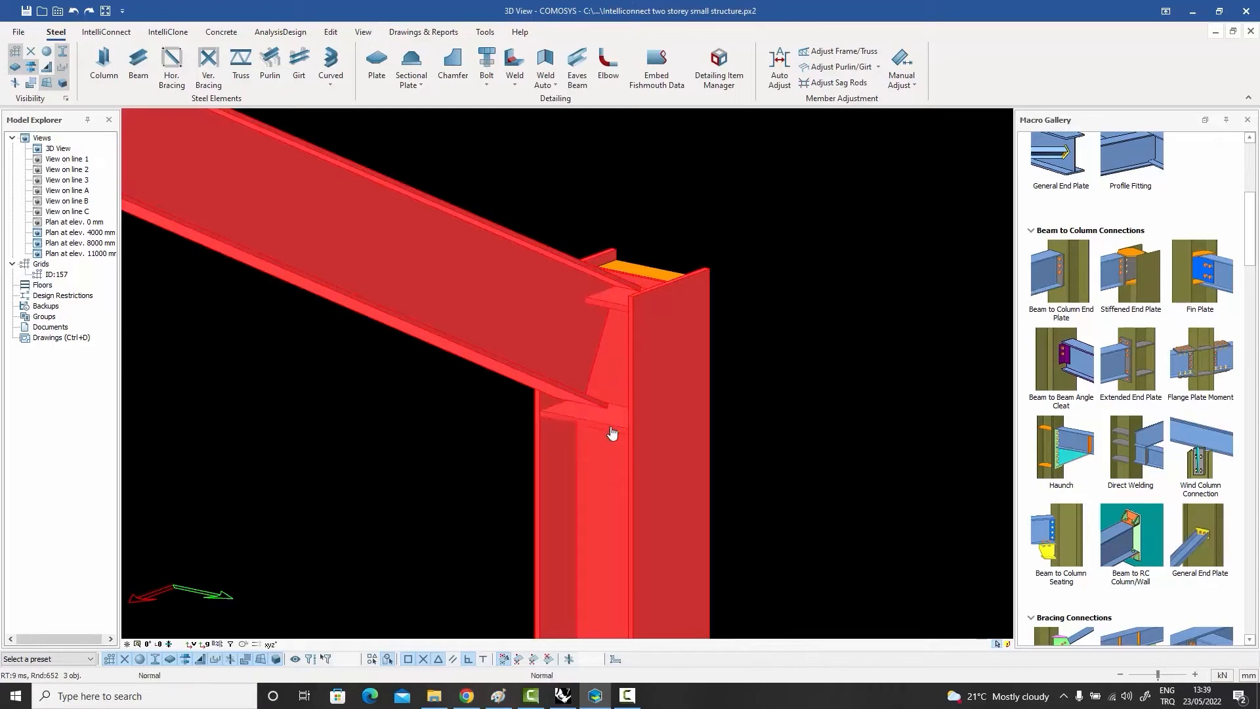
right_click(611, 431)
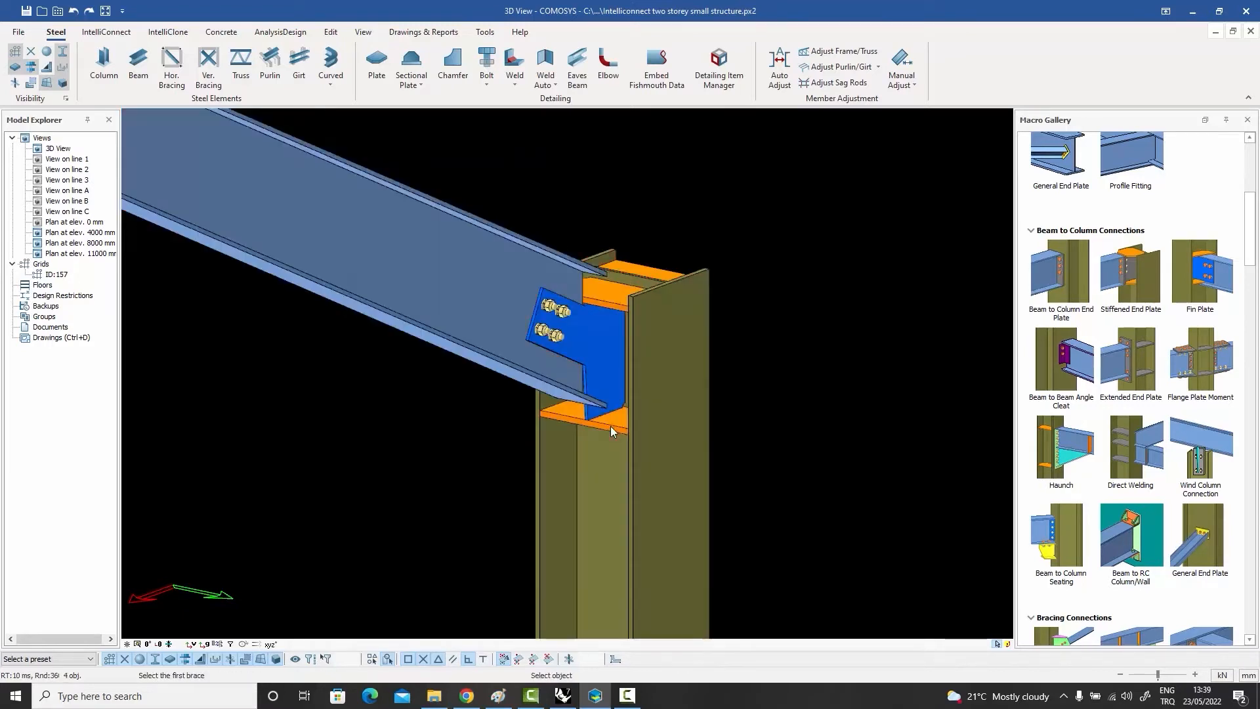
click(586, 344)
mouse_move(586, 344)
middle_down()
mouse_move(555, 323)
mouse_move(563, 341)
middle_up()
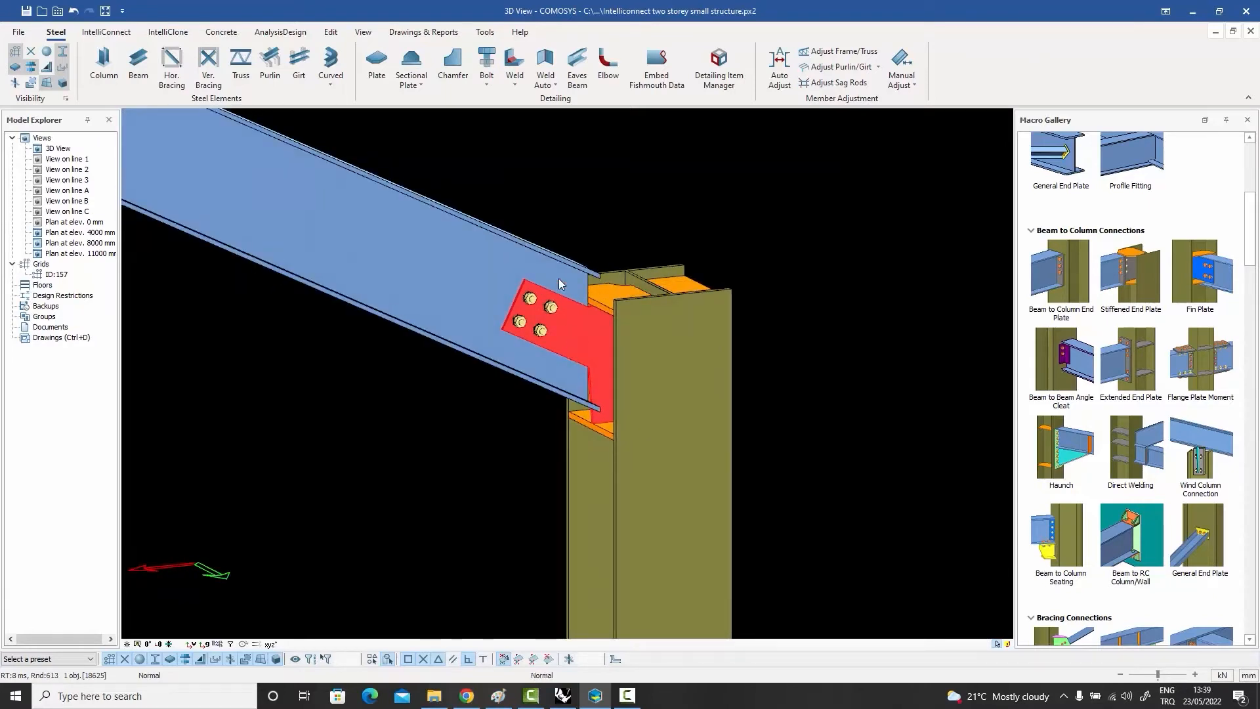
middle_drag(619, 377, 646, 378)
click(848, 400)
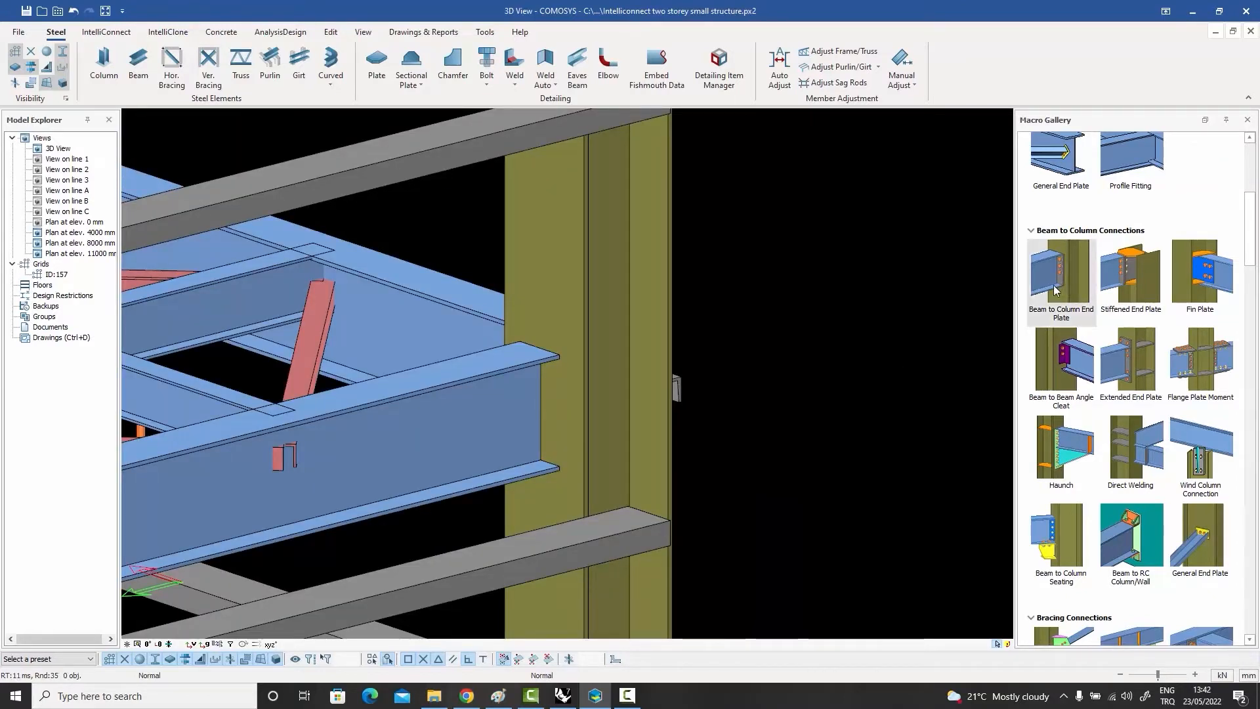
Step: Apply a Beam to Column End Plate connection between the column and the floor beam meeting its flange
click(576, 417)
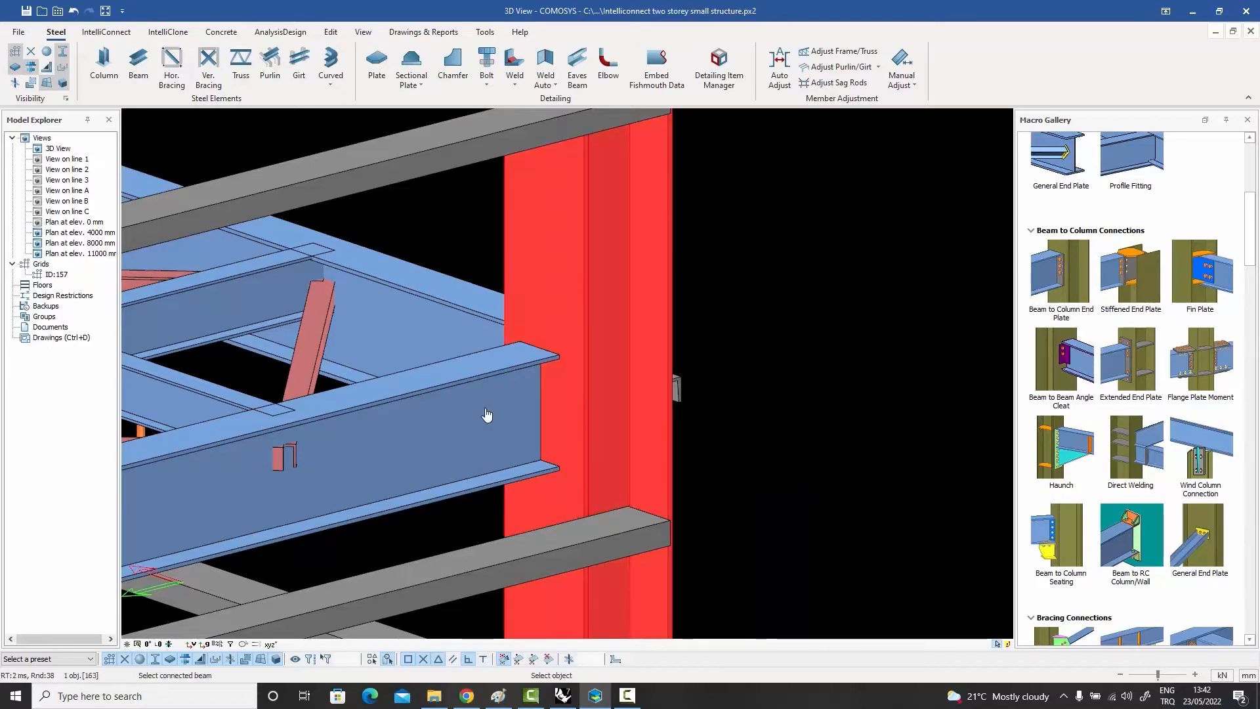
click(491, 411)
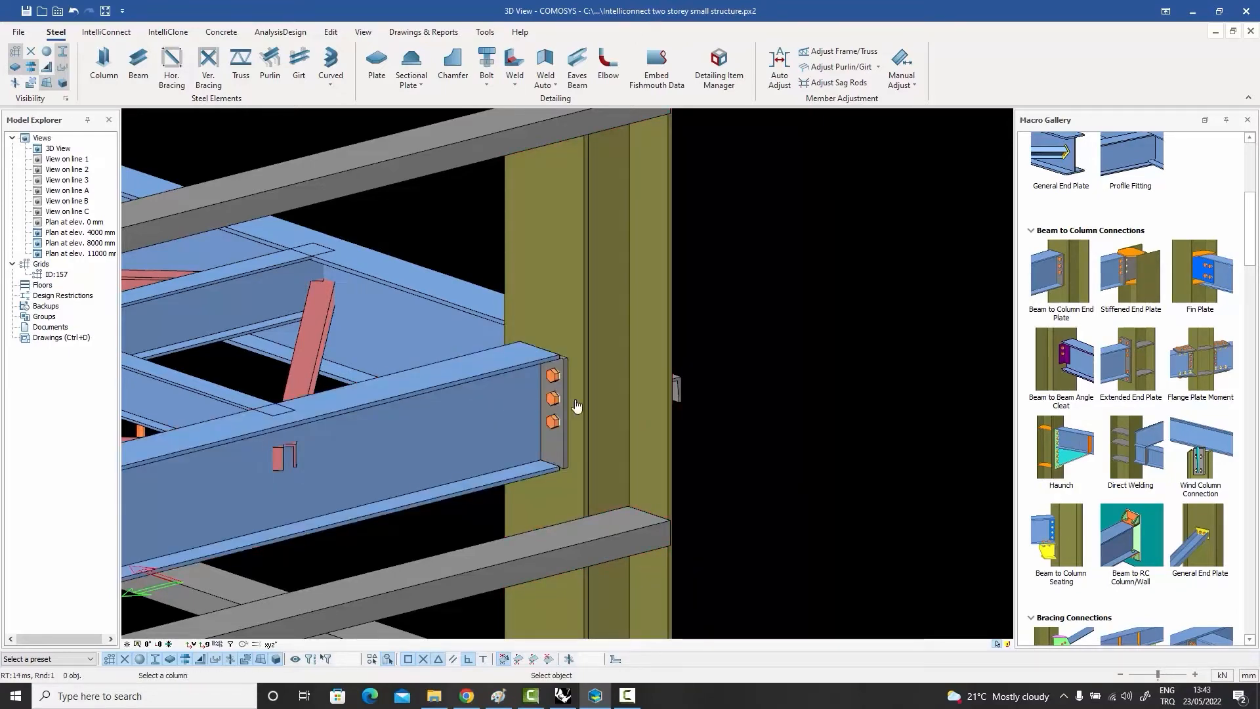
key(Escape)
Step: Apply a Beam to Column End Plate connection between the column flange and the beam at the beam's opposite end
click(552, 399)
middle_drag(552, 399, 263, 410)
click(1061, 271)
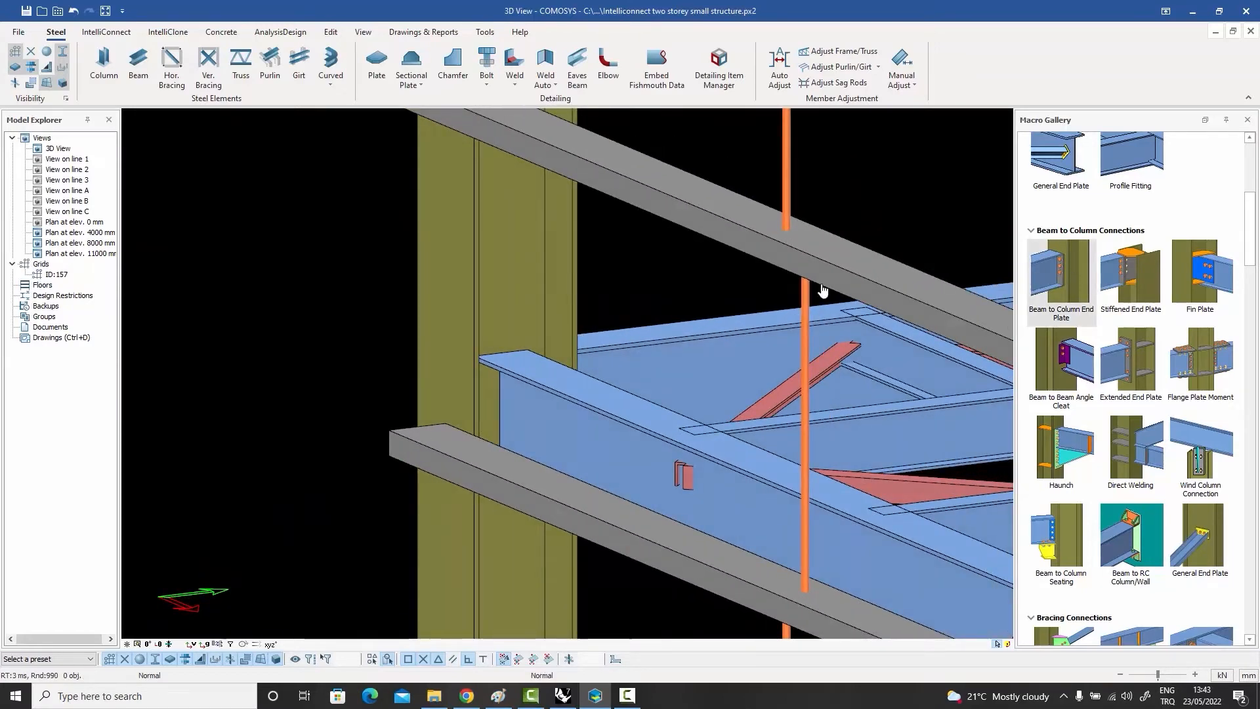
click(569, 286)
click(592, 405)
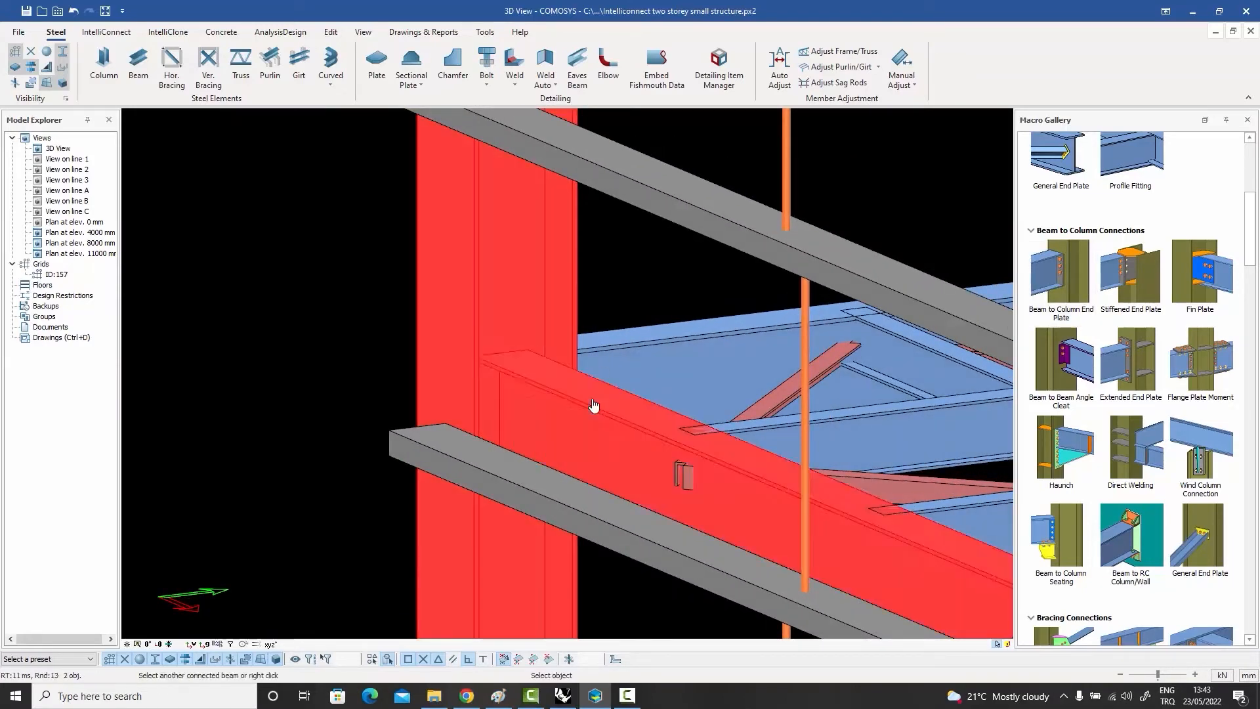
right_click(592, 405)
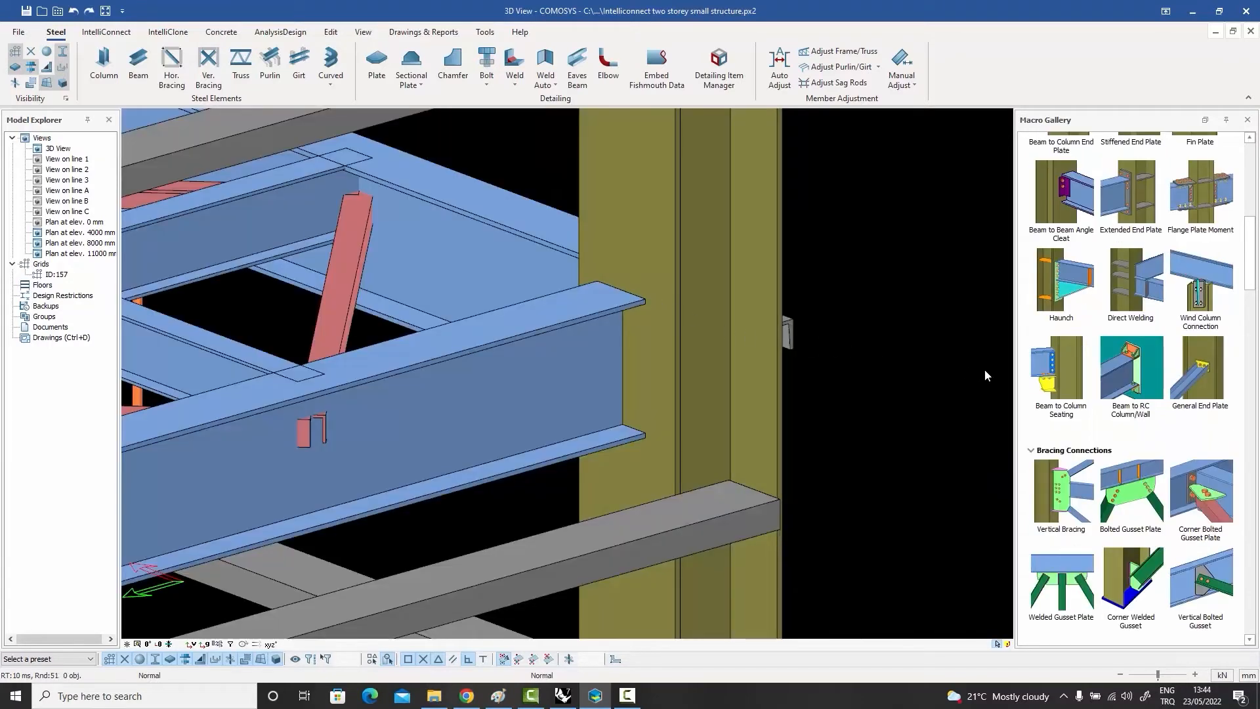
Step: Apply a Beam to Column Seating connection between the column and the floor beam meeting its flange
click(1053, 372)
click(675, 384)
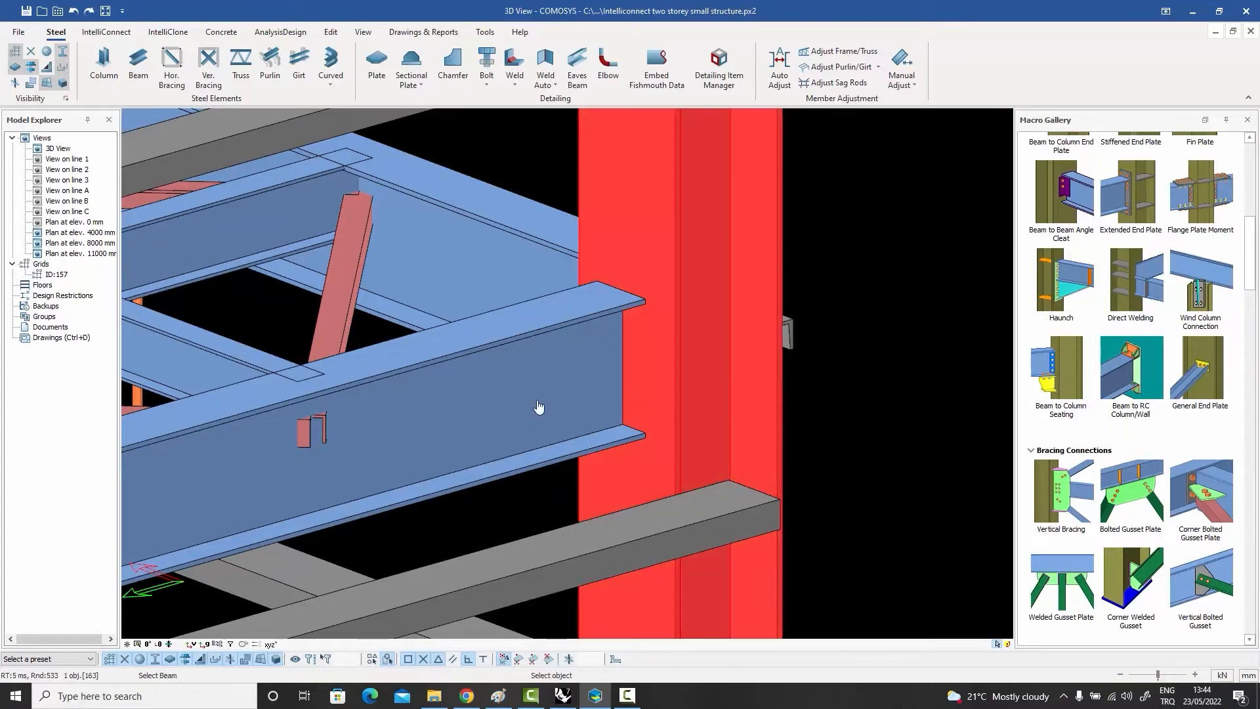
click(573, 390)
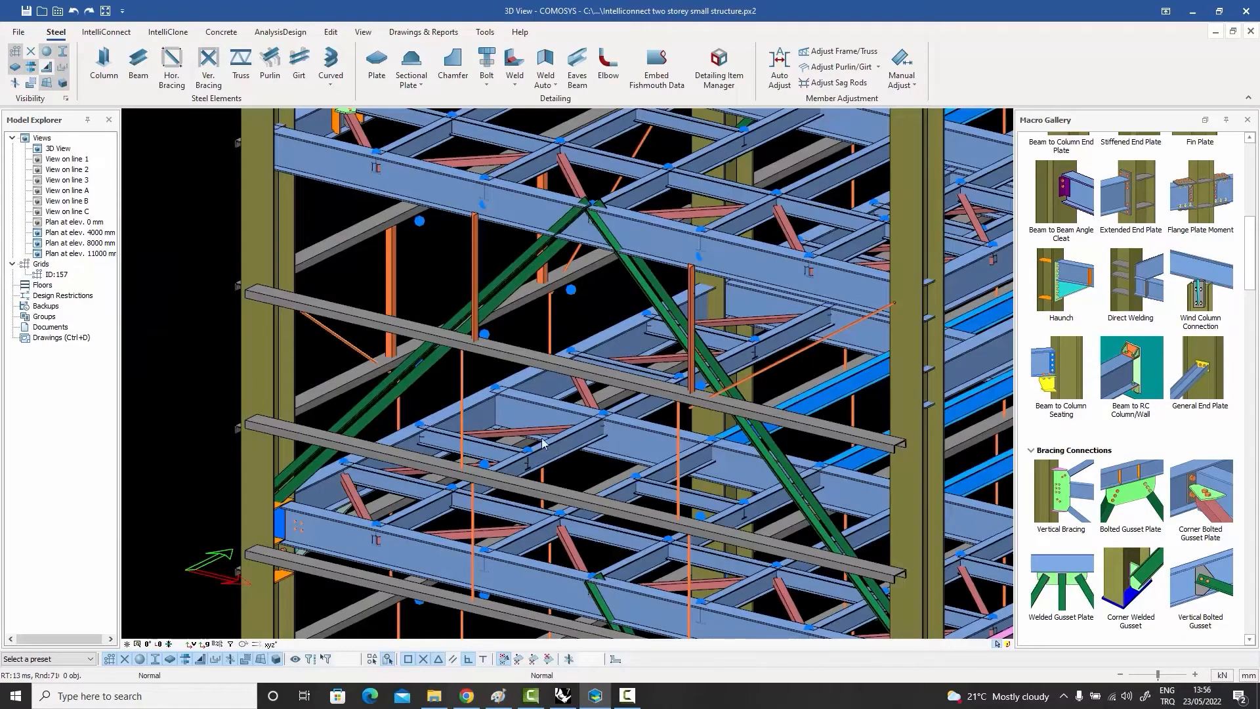
Step: Apply a Bolted Gusset Plate connection between the upper floor beam and the two green diagonal braces meeting beneath it
click(1132, 497)
click(547, 237)
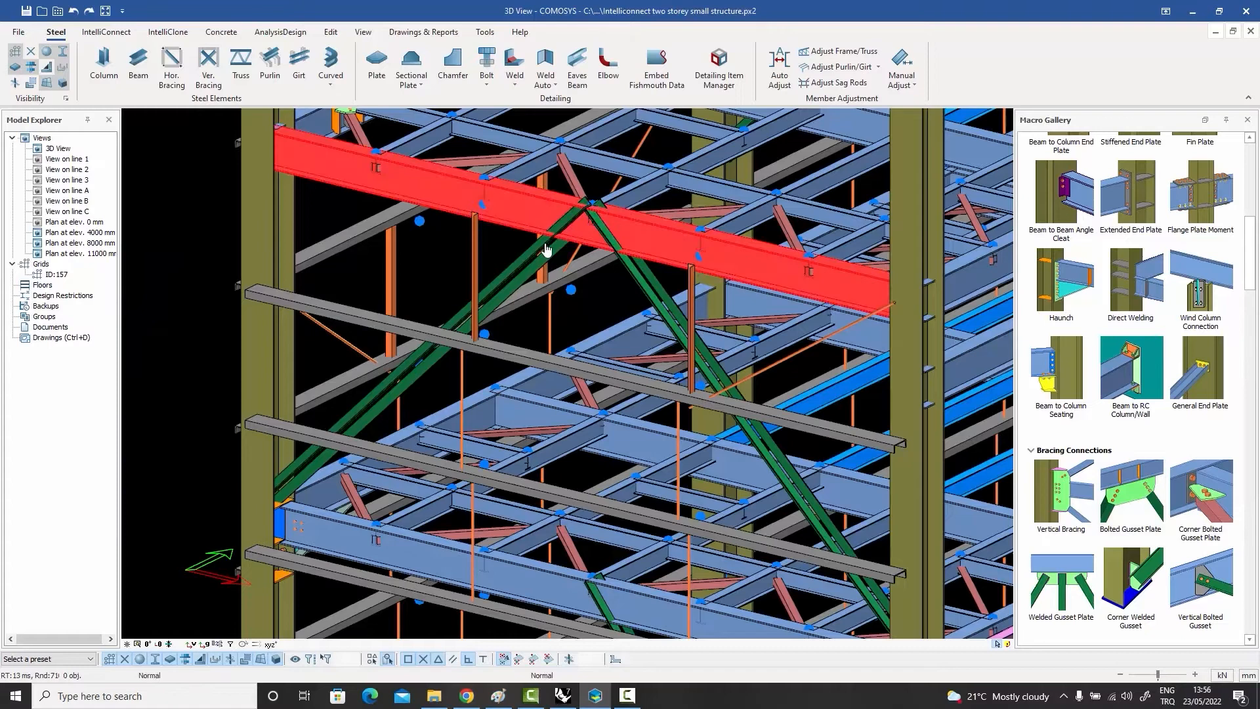
click(617, 267)
click(613, 260)
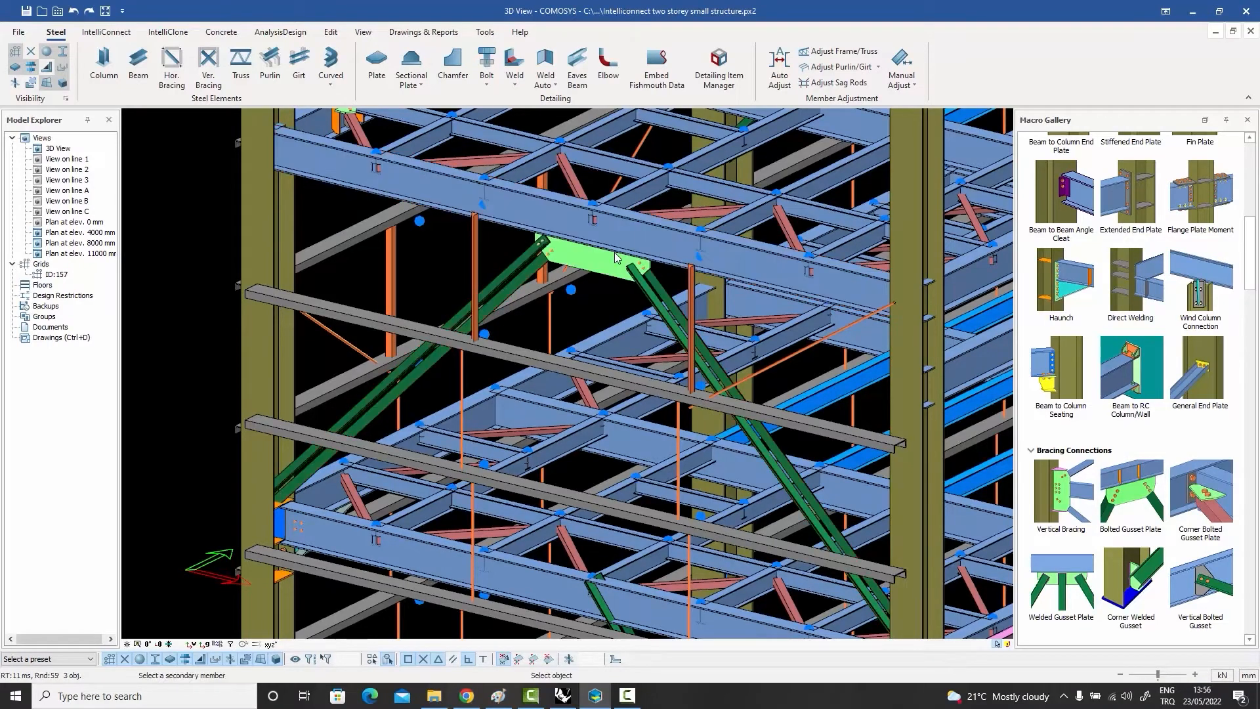
Step: Apply a Corner Bolted Gusset Plate connection between the column and the lower end of the green diagonal brace
click(1211, 495)
scroll(294, 495, up, 5)
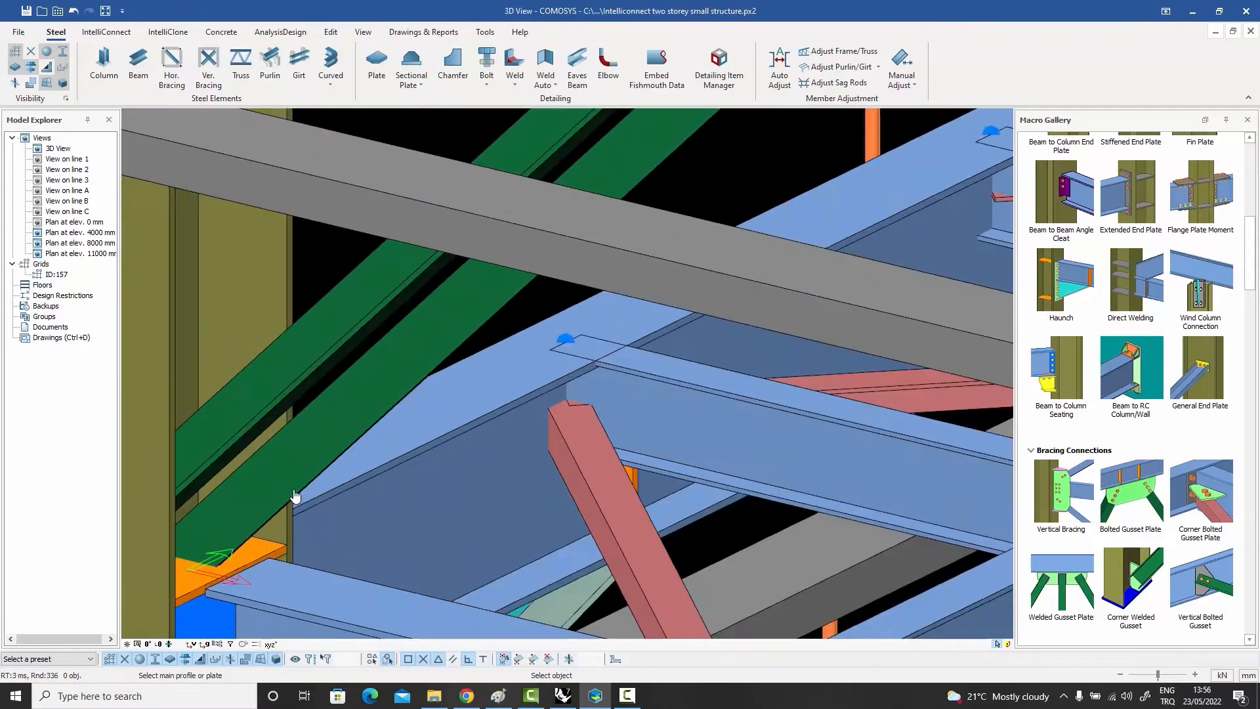
scroll(253, 371, down, 3)
click(261, 357)
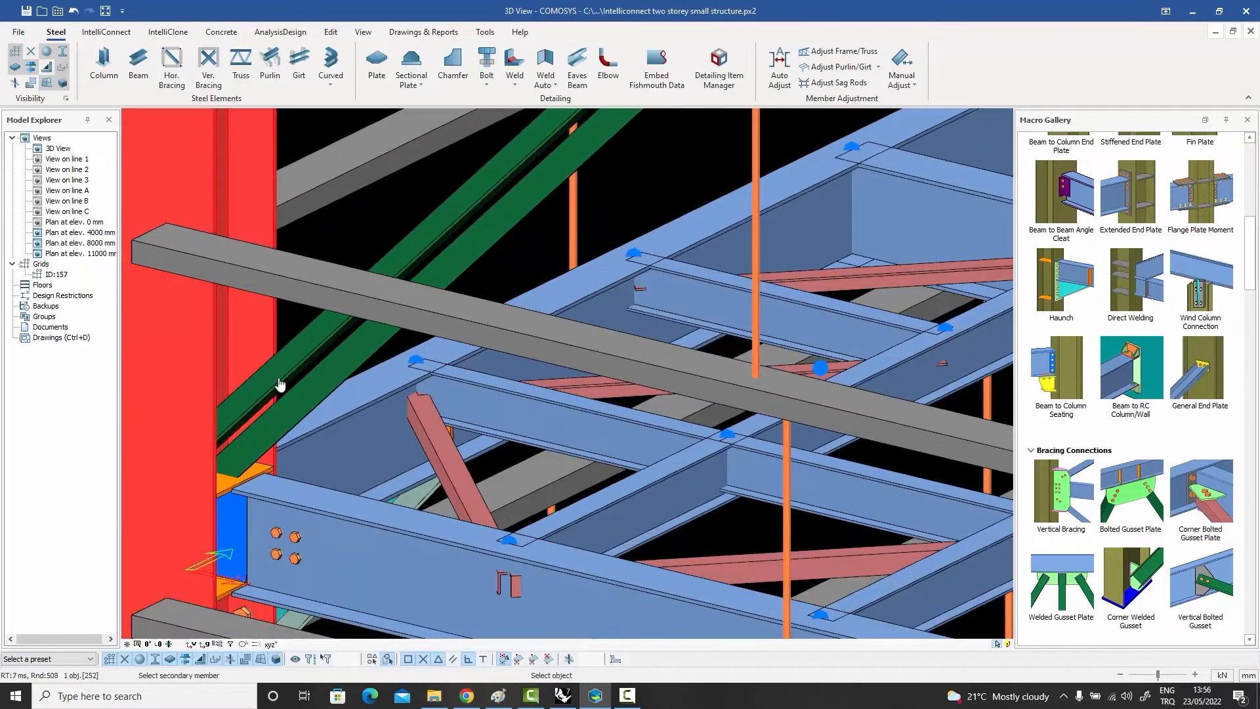
scroll(227, 490, up, 3)
click(225, 497)
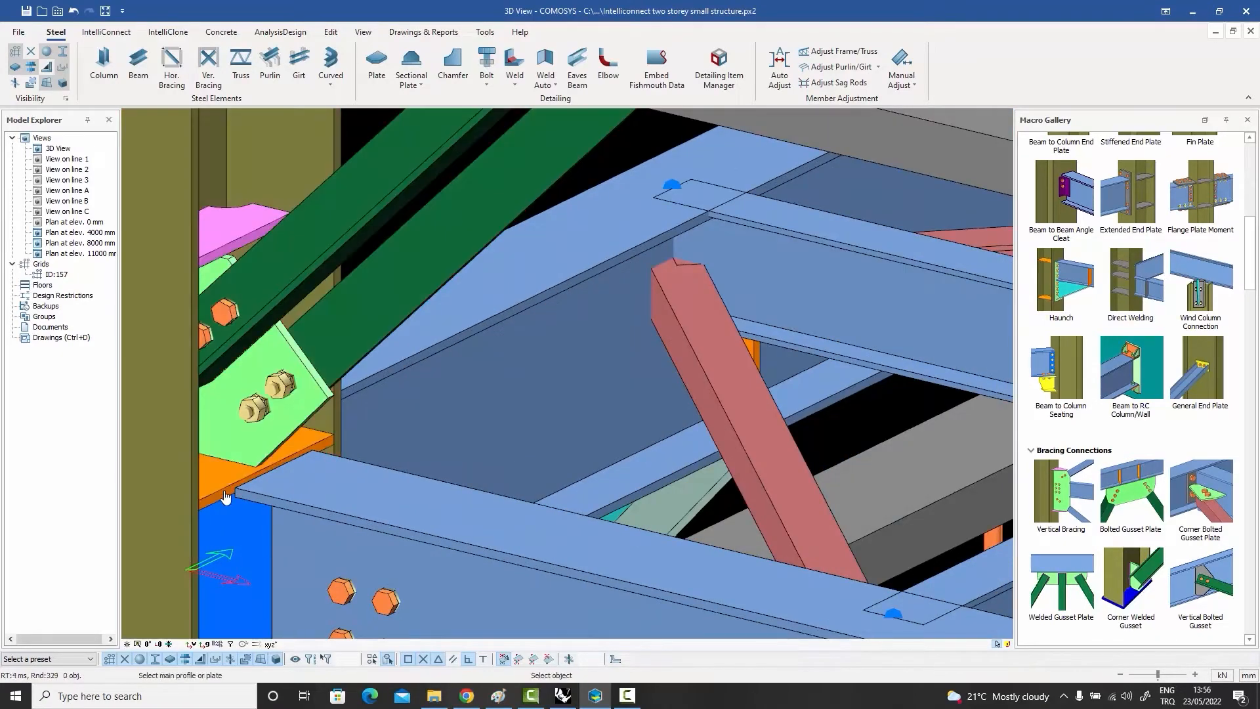
scroll(262, 453, down, 3)
scroll(261, 452, up, 3)
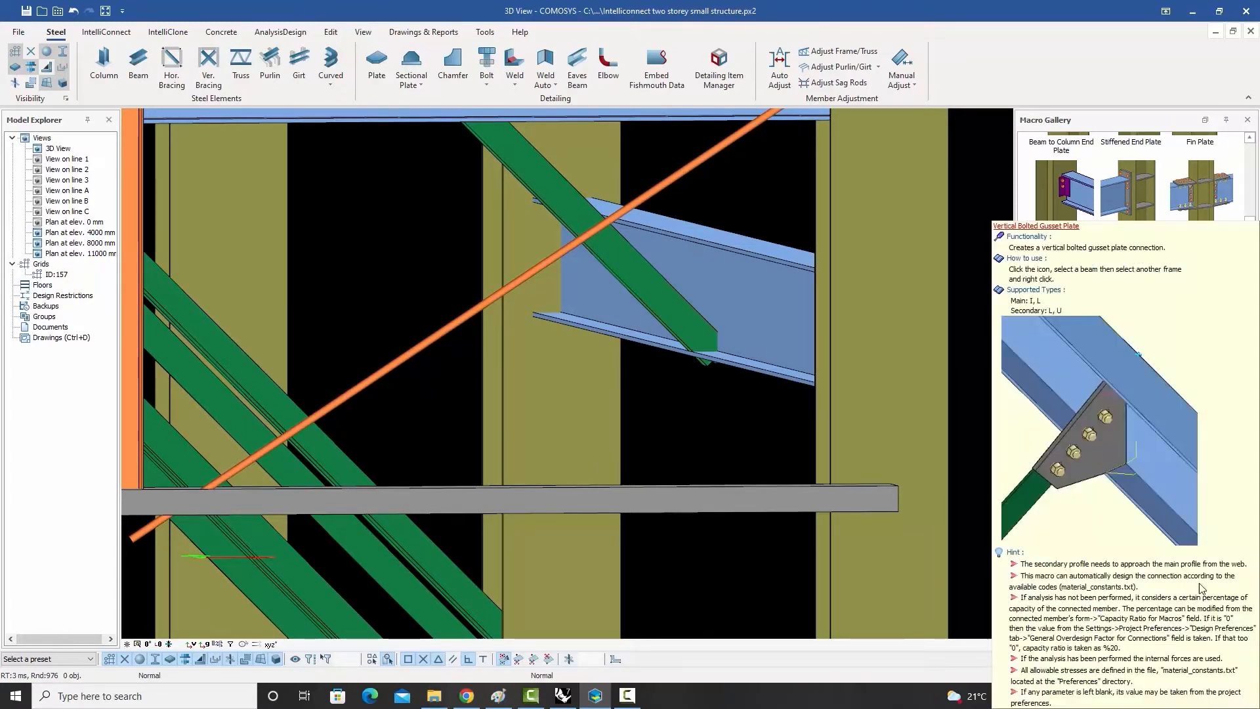
Step: Apply a Vertical Bolted Gusset connection between the beam web and the green brace, and inspect the bolted plate
click(1202, 579)
click(743, 293)
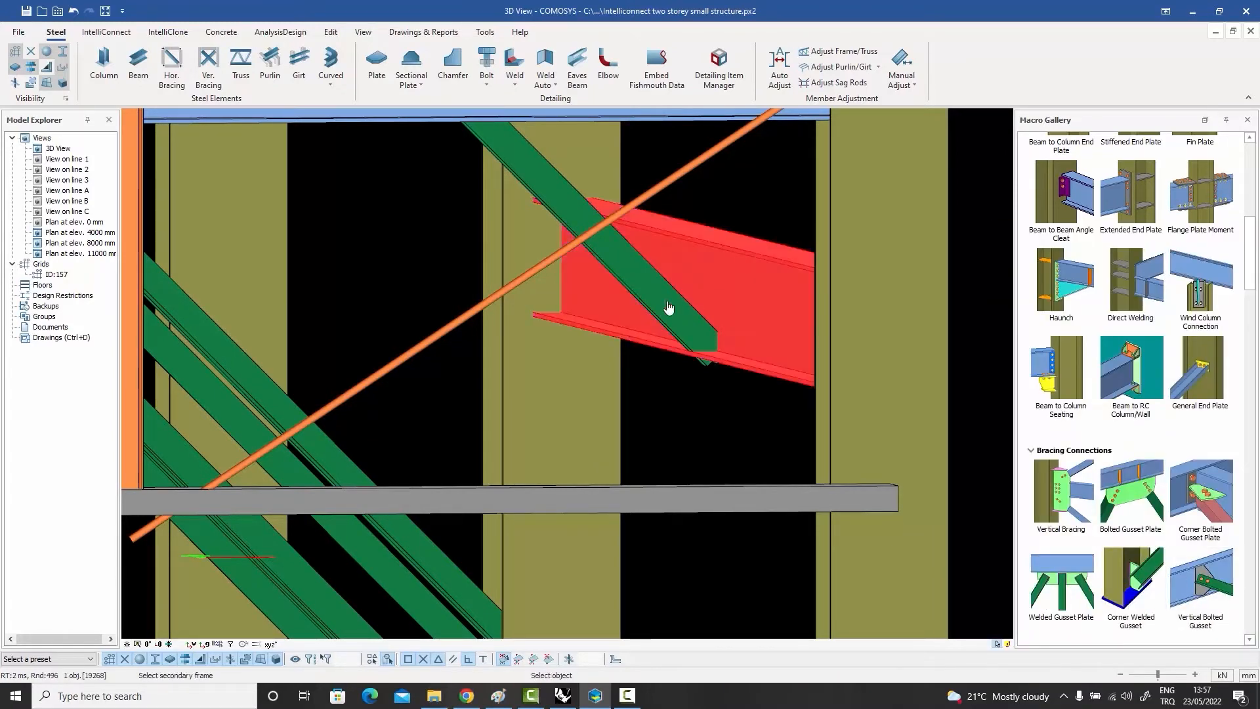
click(658, 305)
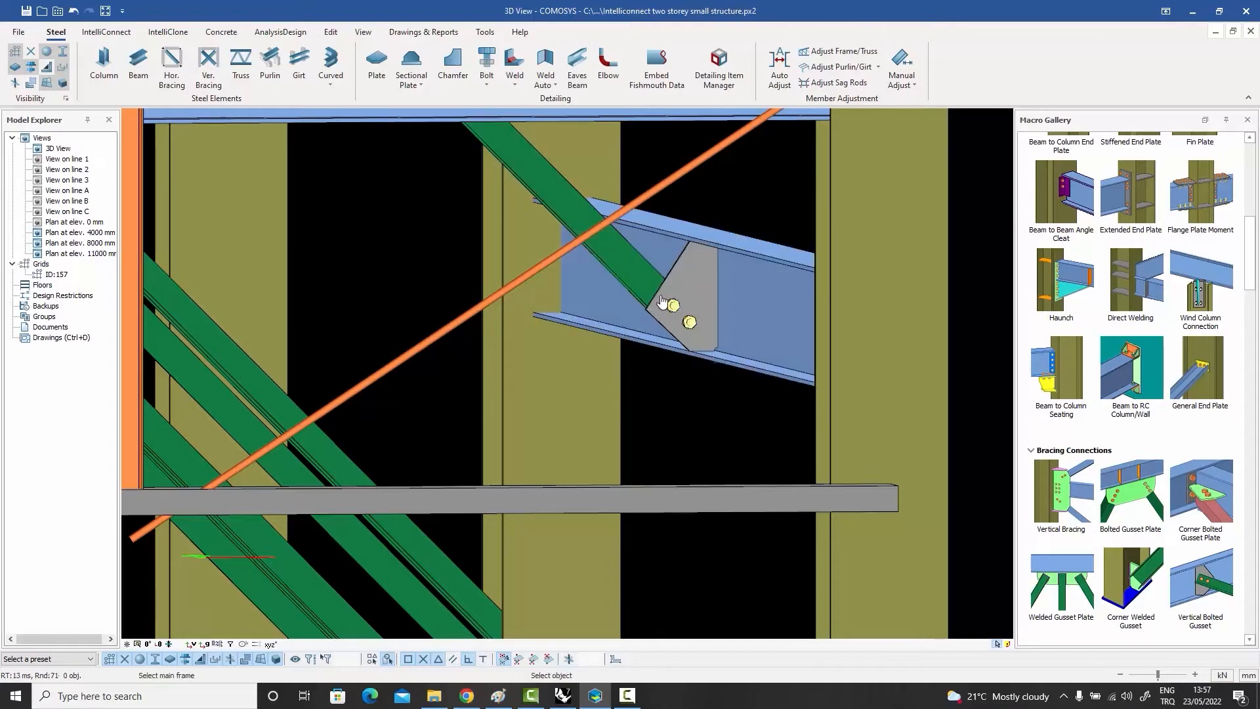
key(Escape)
click(670, 305)
mouse_move(670, 305)
middle_down()
mouse_move(693, 296)
mouse_move(658, 307)
mouse_move(691, 294)
middle_up()
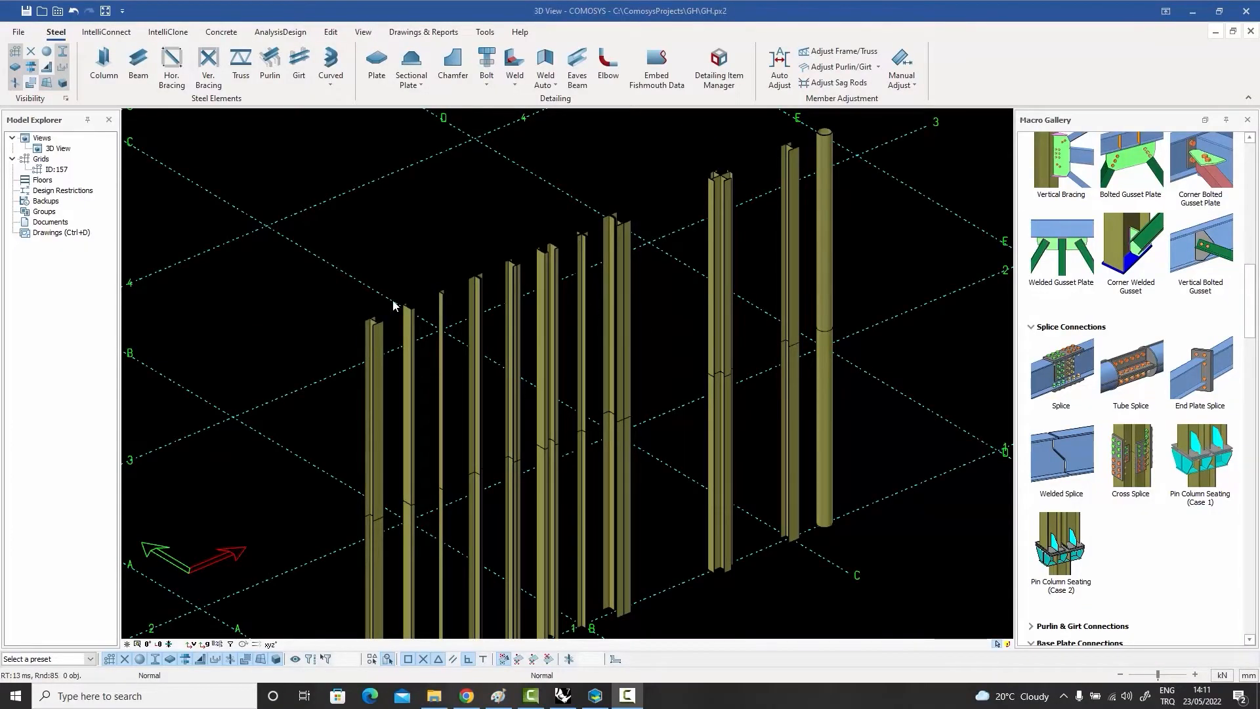
Step: Examine the cross-sections of the row of columns in the GH project, from the single profiles to the built-up and tube columns
scroll(391, 302, up, 5)
middle_drag(382, 338, 399, 313)
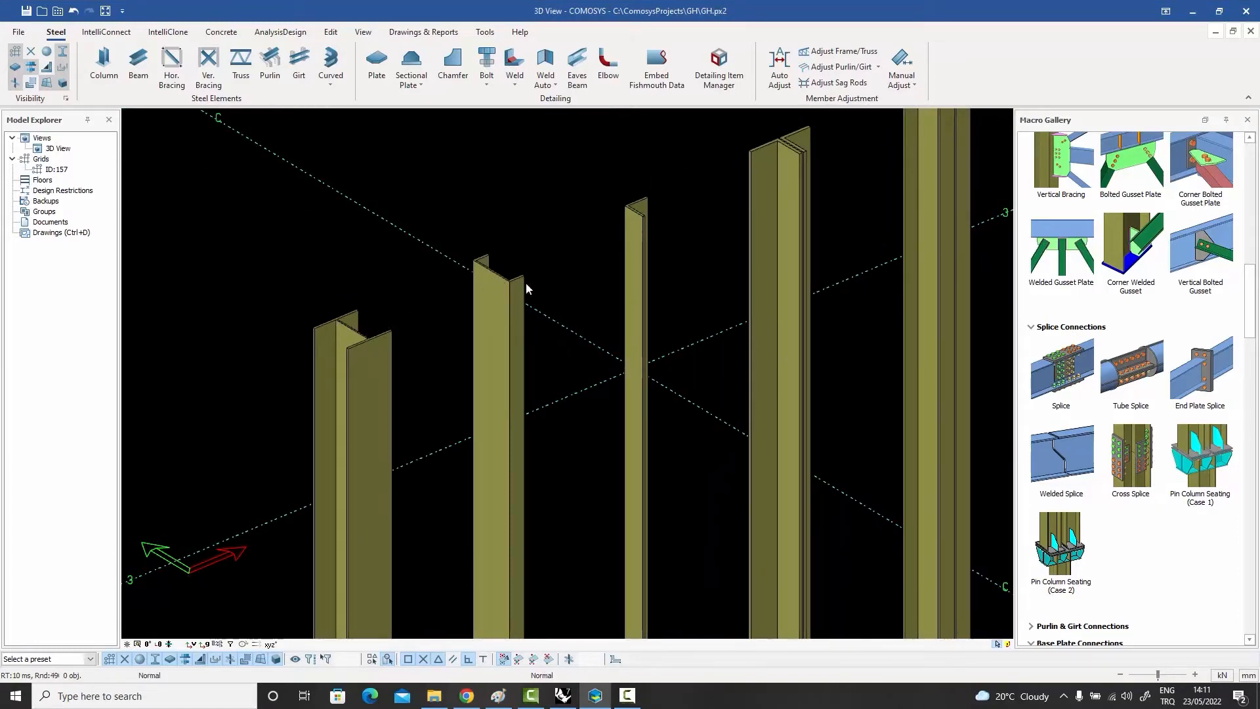
middle_drag(550, 281, 387, 378)
scroll(482, 306, up, 6)
scroll(482, 306, down, 3)
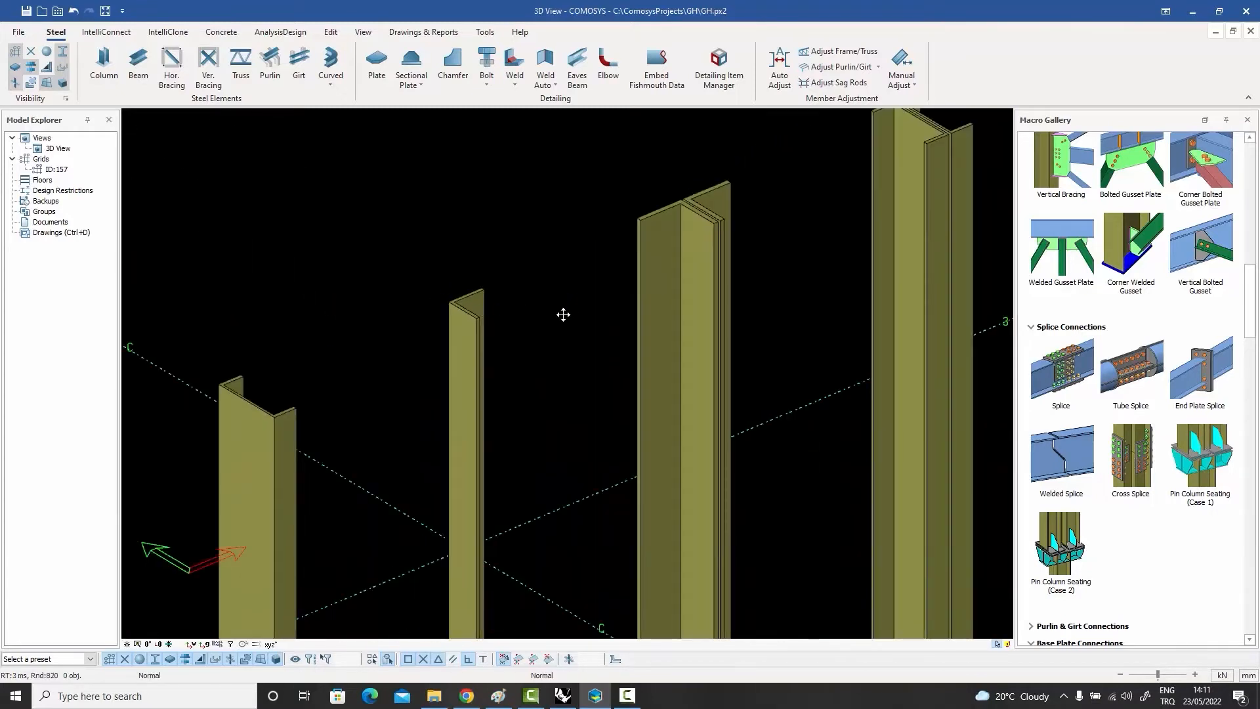
scroll(655, 282, down, 4)
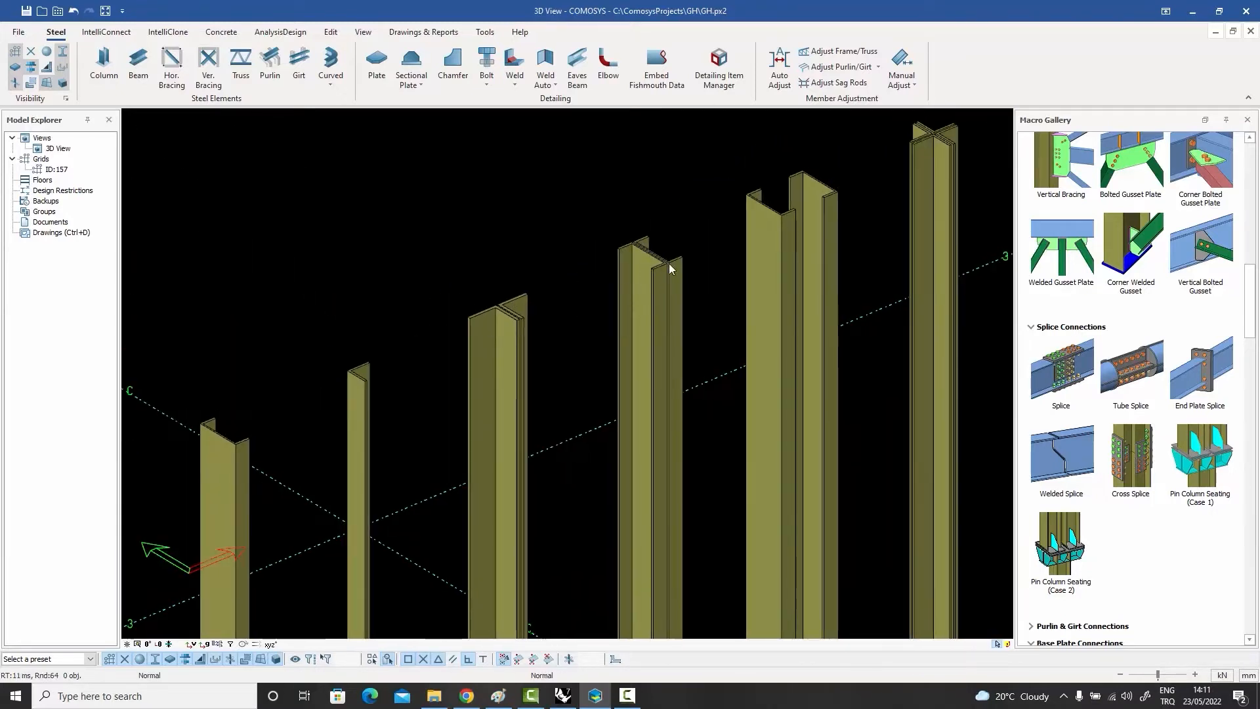
middle_drag(775, 244, 618, 283)
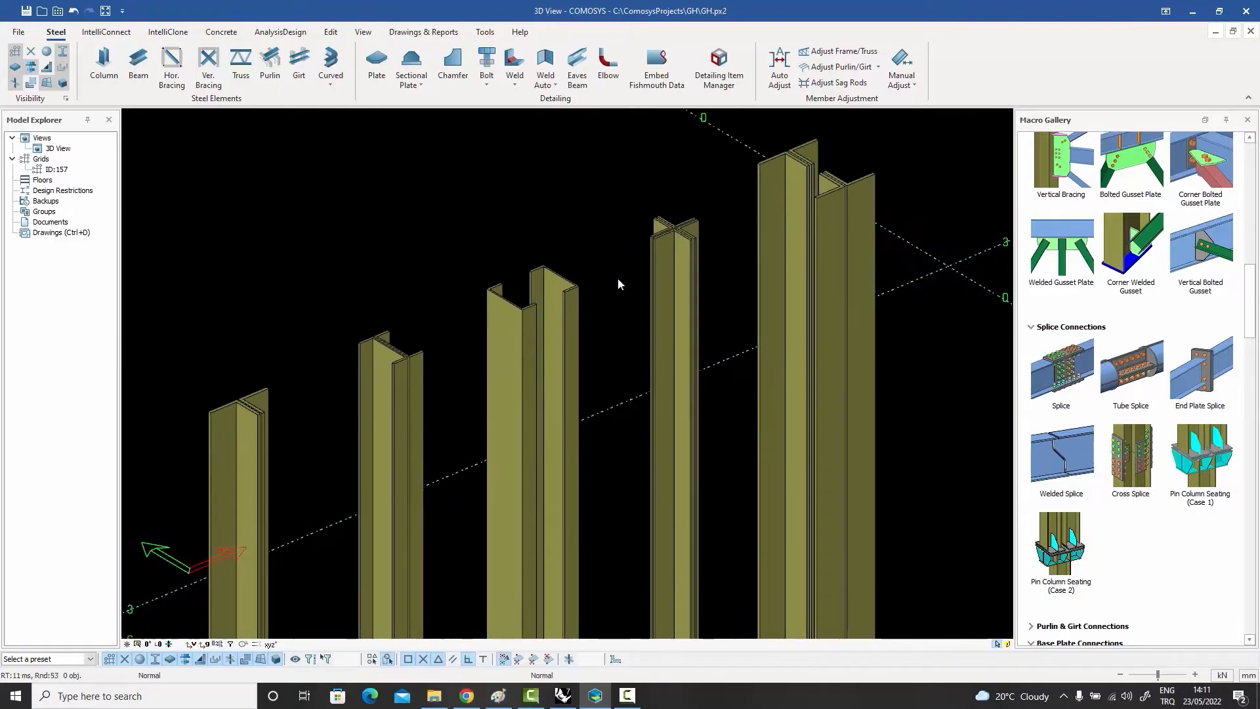
scroll(694, 234, up, 4)
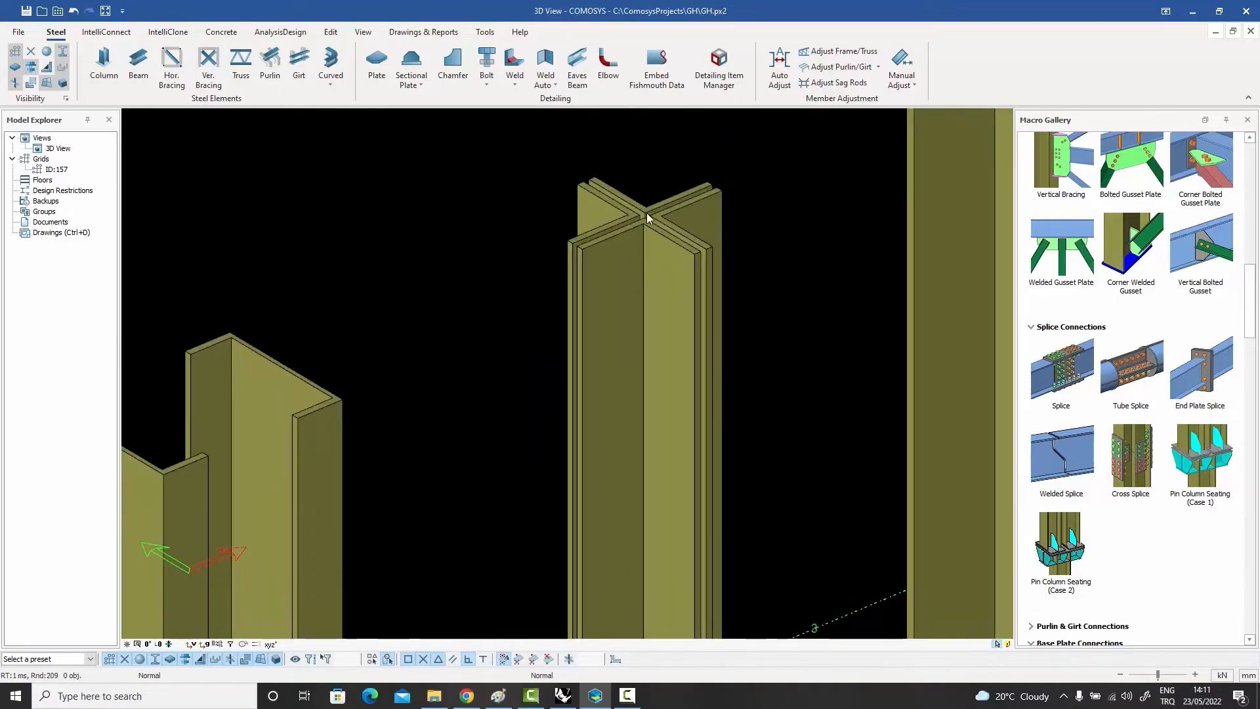
scroll(646, 282, down, 4)
middle_drag(646, 282, 531, 369)
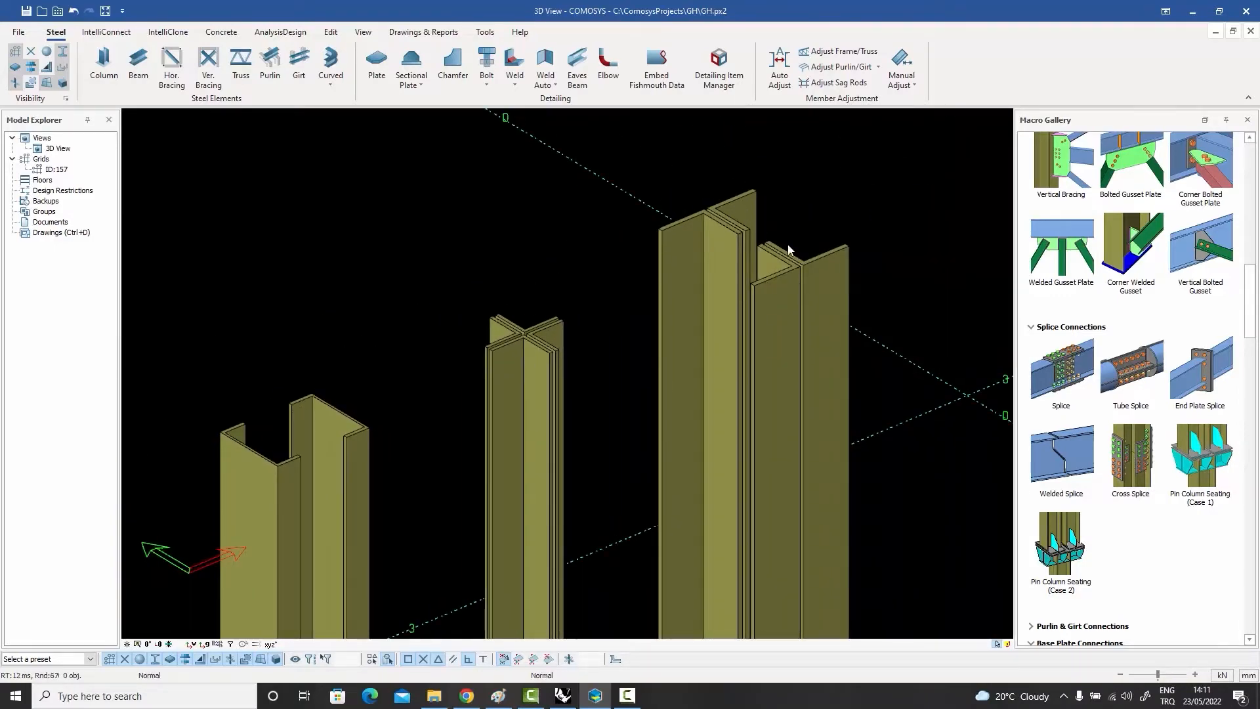
scroll(790, 250, down, 8)
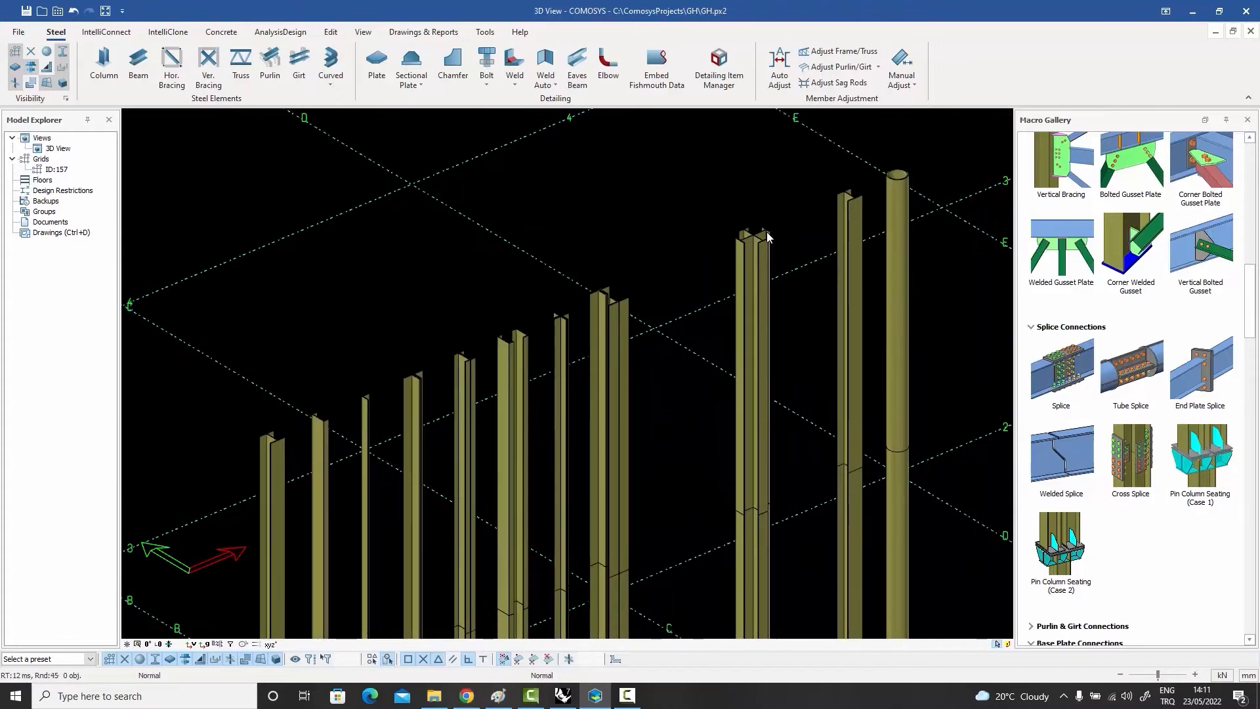
scroll(765, 234, up, 8)
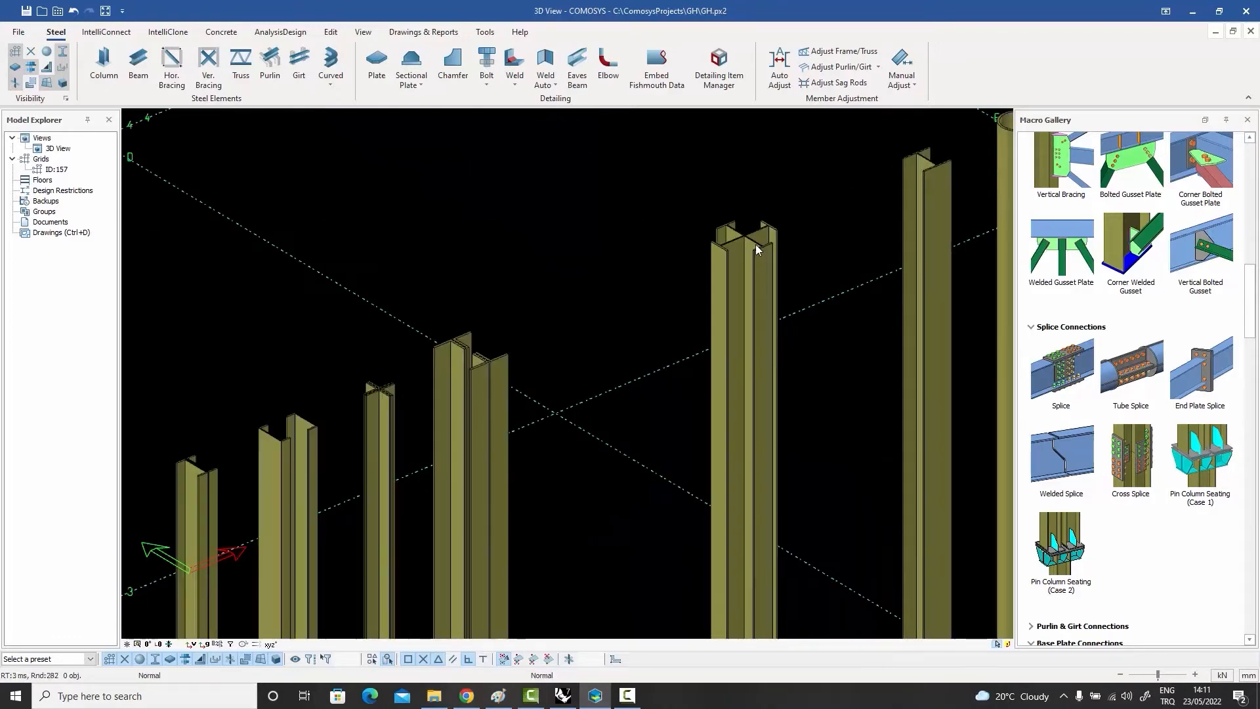
middle_drag(754, 229, 693, 271)
scroll(692, 273, down, 8)
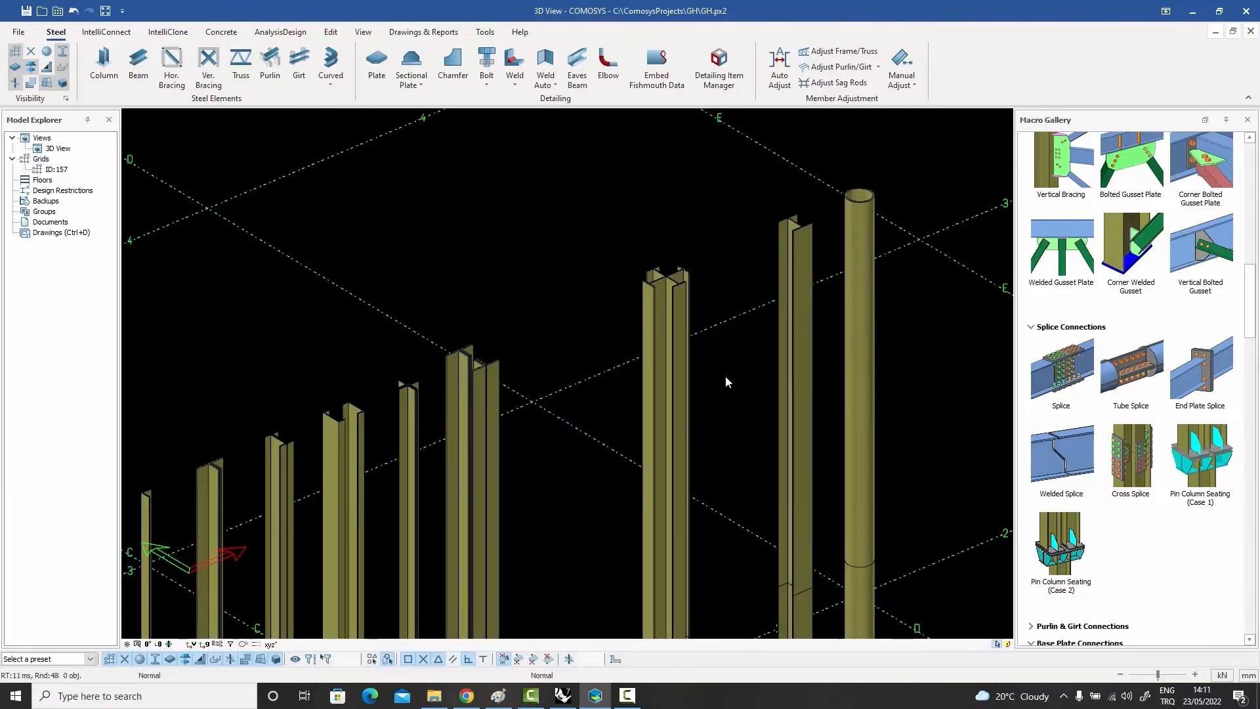
middle_drag(726, 376, 933, 199)
scroll(763, 287, down, 1)
middle_drag(700, 308, 740, 265)
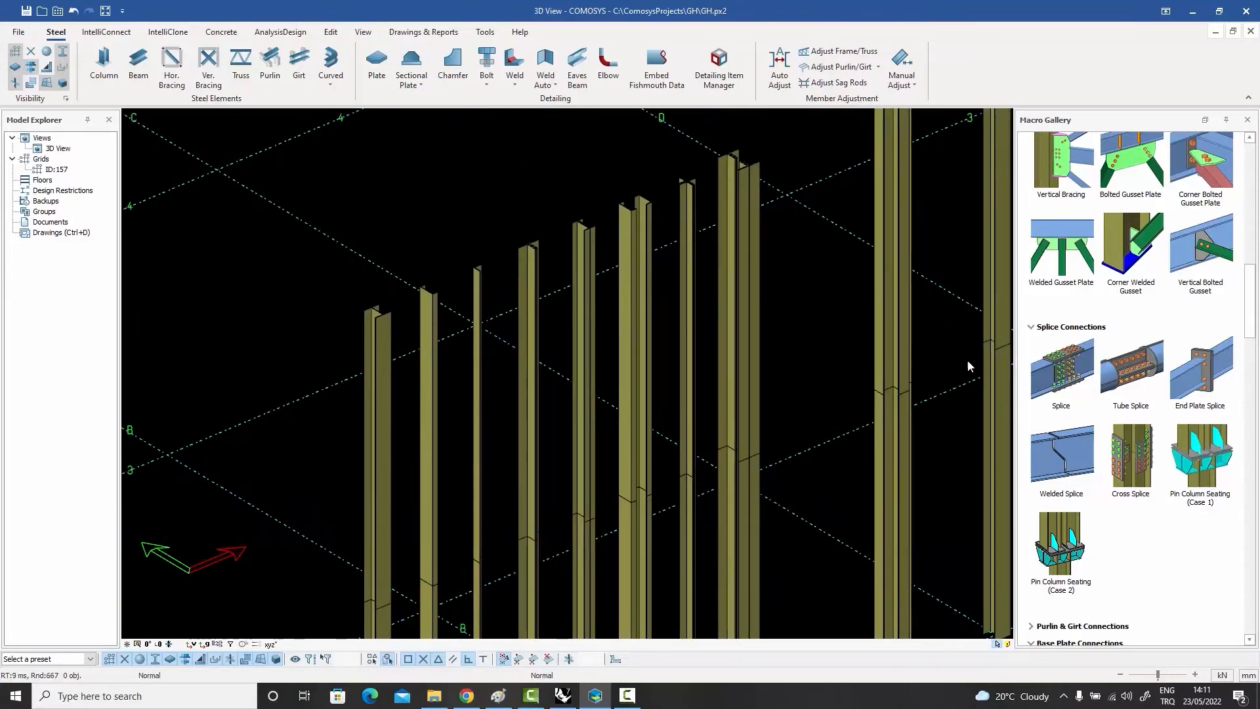
Step: Apply Splice connections joining the lower and upper parts of the first I-section column and the neighbouring channel column
click(1065, 374)
scroll(506, 506, up, 5)
click(473, 531)
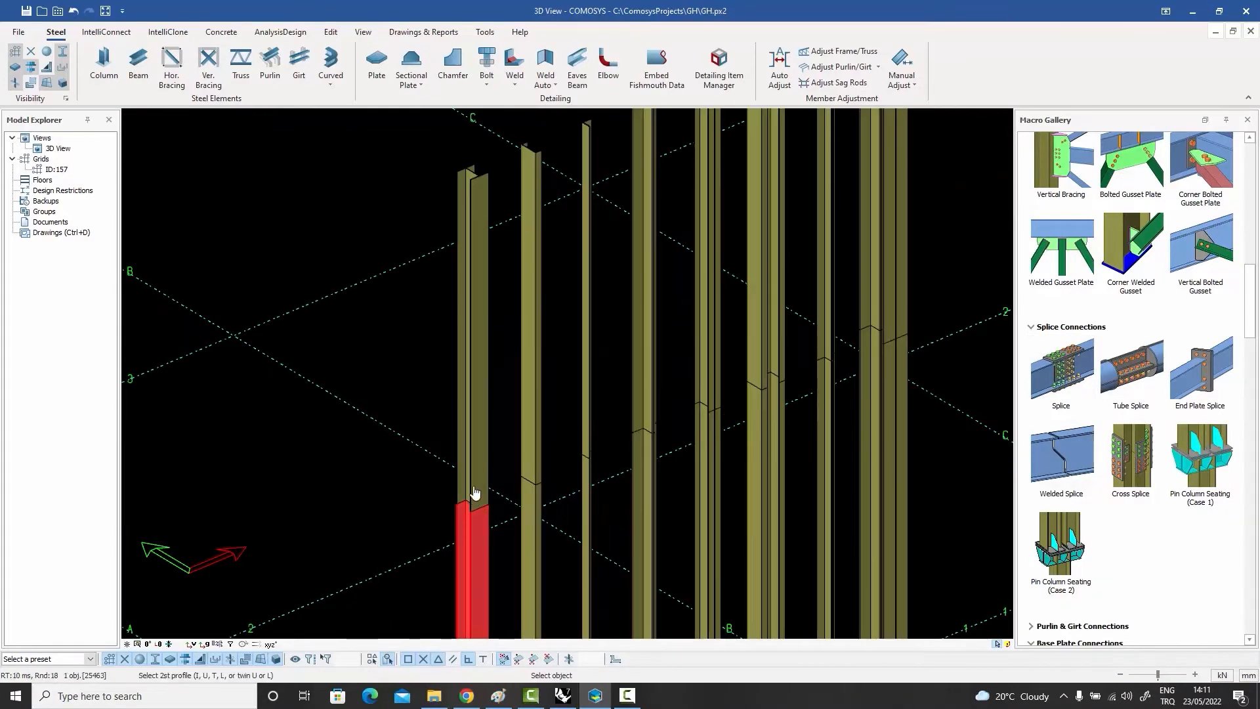
click(483, 500)
scroll(487, 518, up, 3)
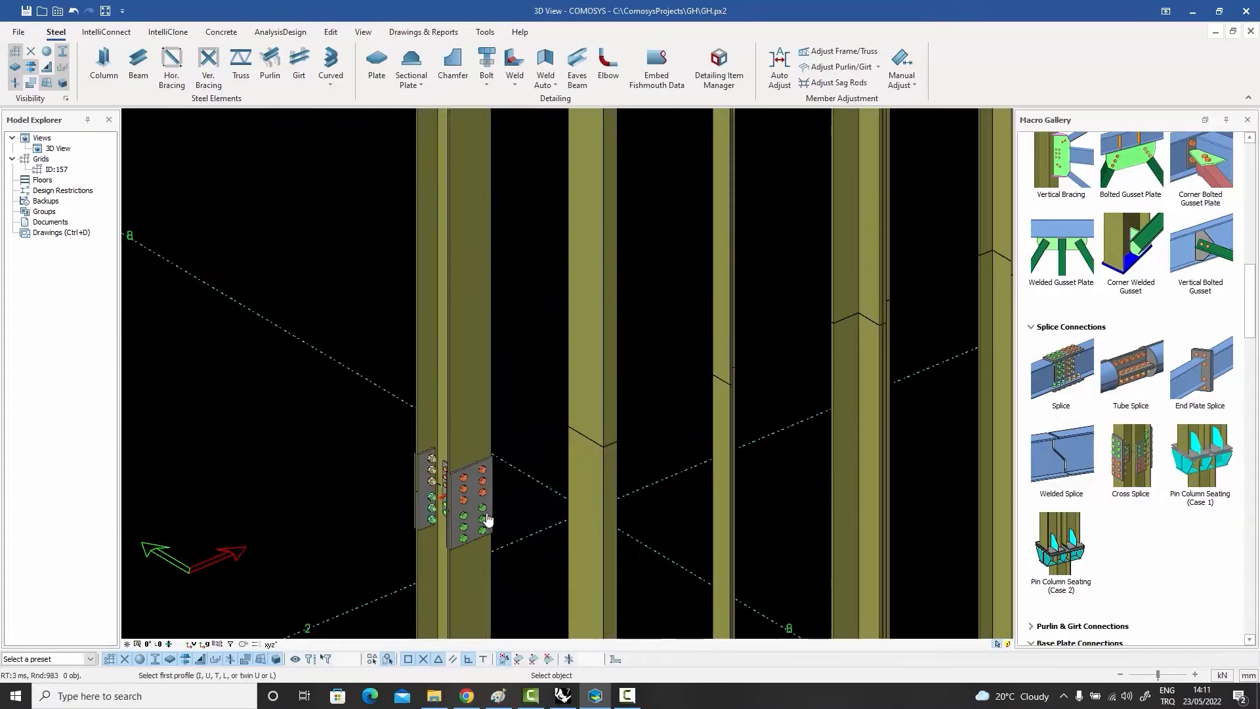
click(604, 486)
click(607, 427)
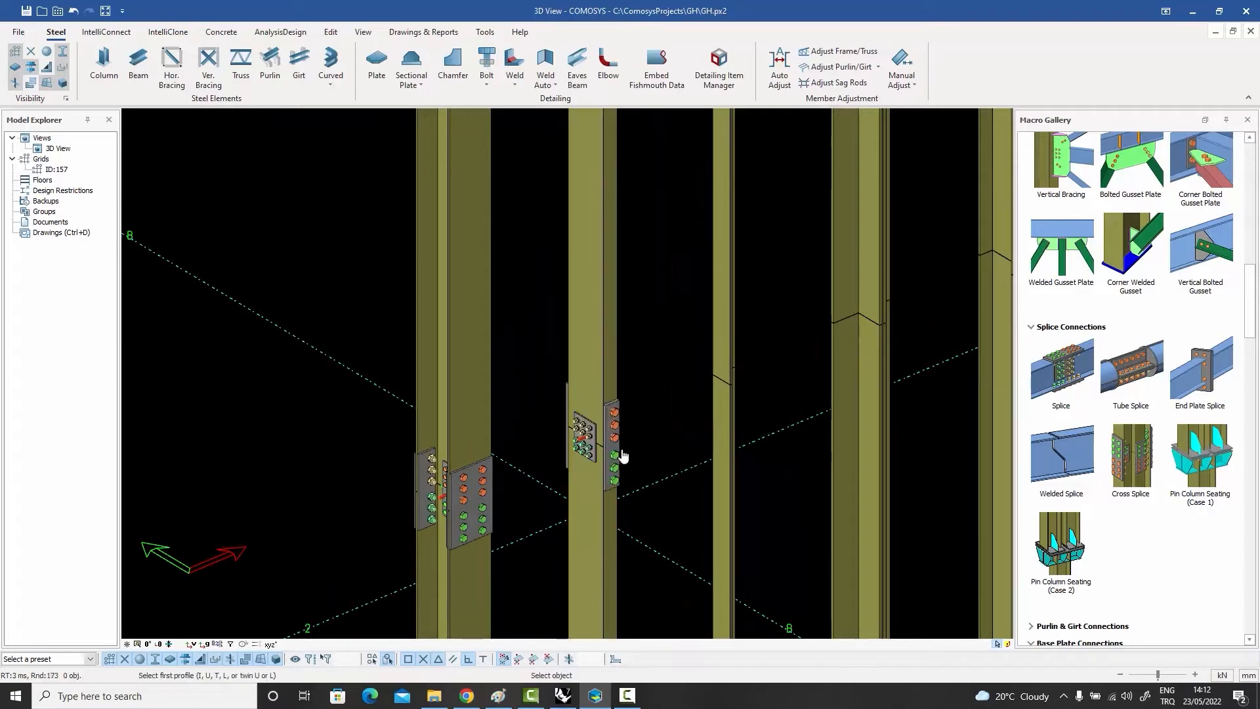
Step: Apply a Splice connection between the lower and upper parts of the single-angle column
scroll(626, 455, up, 2)
scroll(715, 414, up, 2)
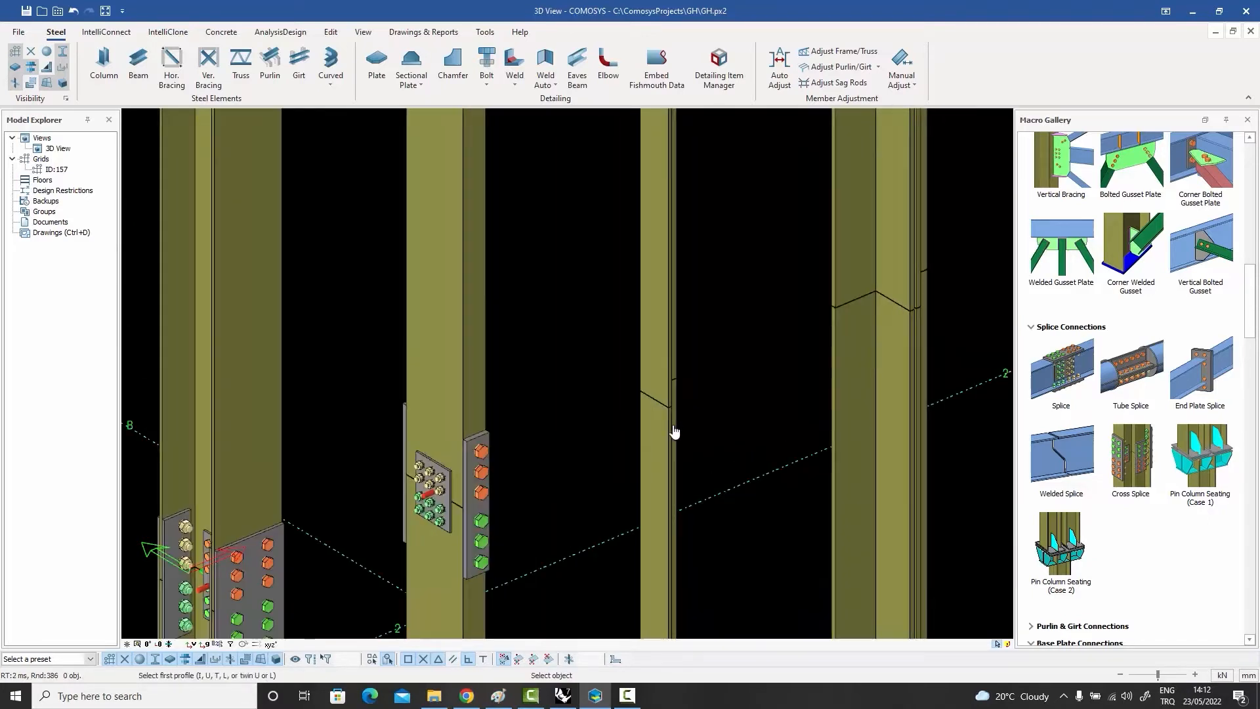
click(674, 431)
click(676, 373)
scroll(704, 387, down, 2)
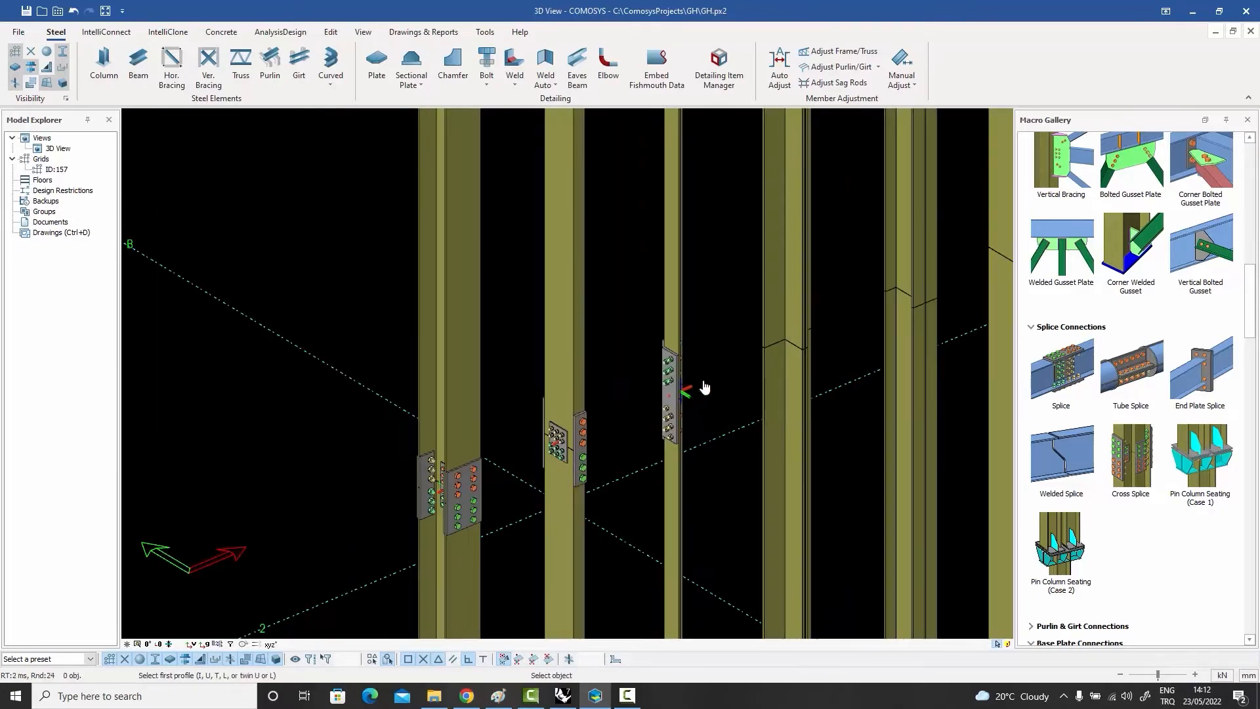
Step: Apply a Splice connection between the lower and upper parts of the back-to-back double-angle column
scroll(797, 384, down, 4)
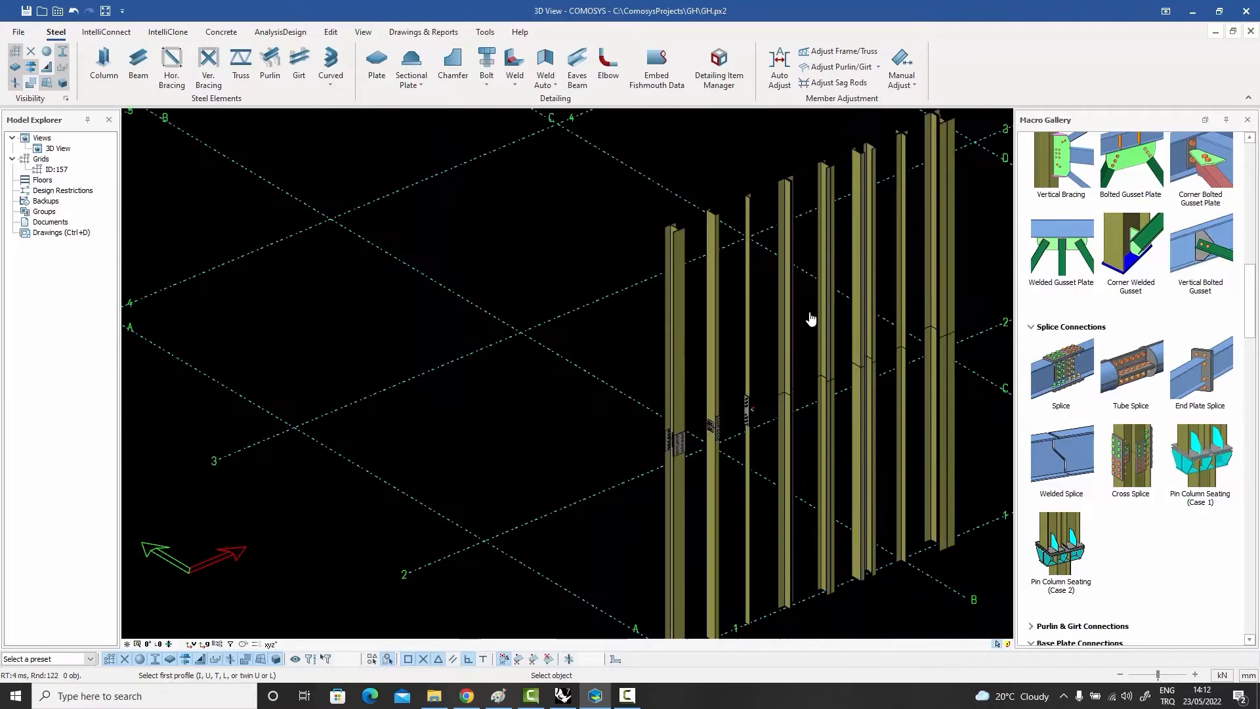
scroll(777, 231, up, 3)
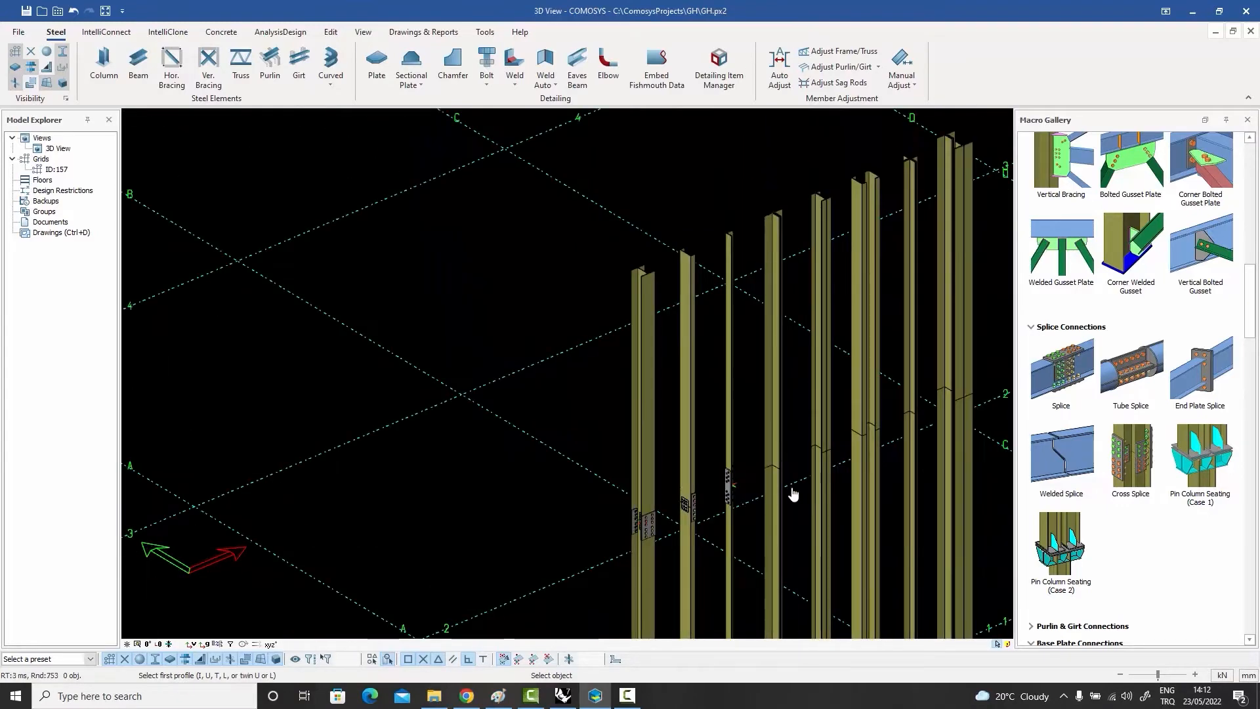
scroll(751, 462, up, 5)
scroll(741, 396, down, 5)
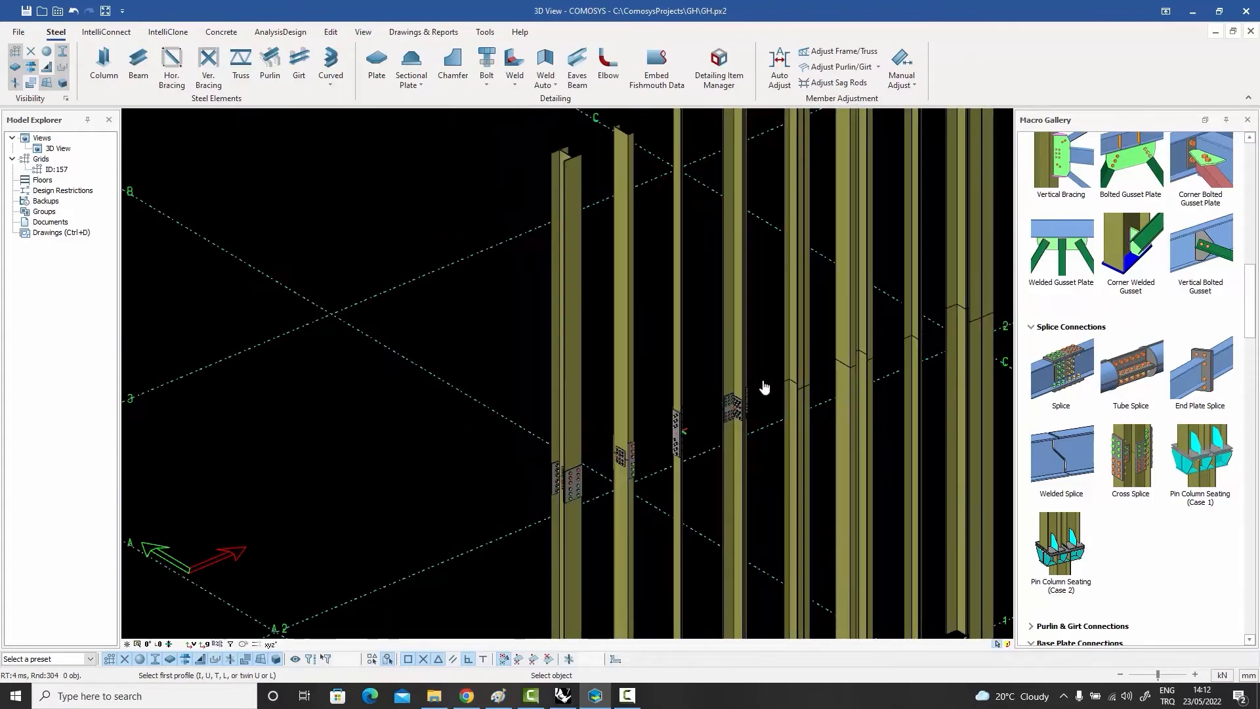
Step: Apply a Splice connection between the lower and upper parts of the back-to-back double-channel column
scroll(796, 242, up, 5)
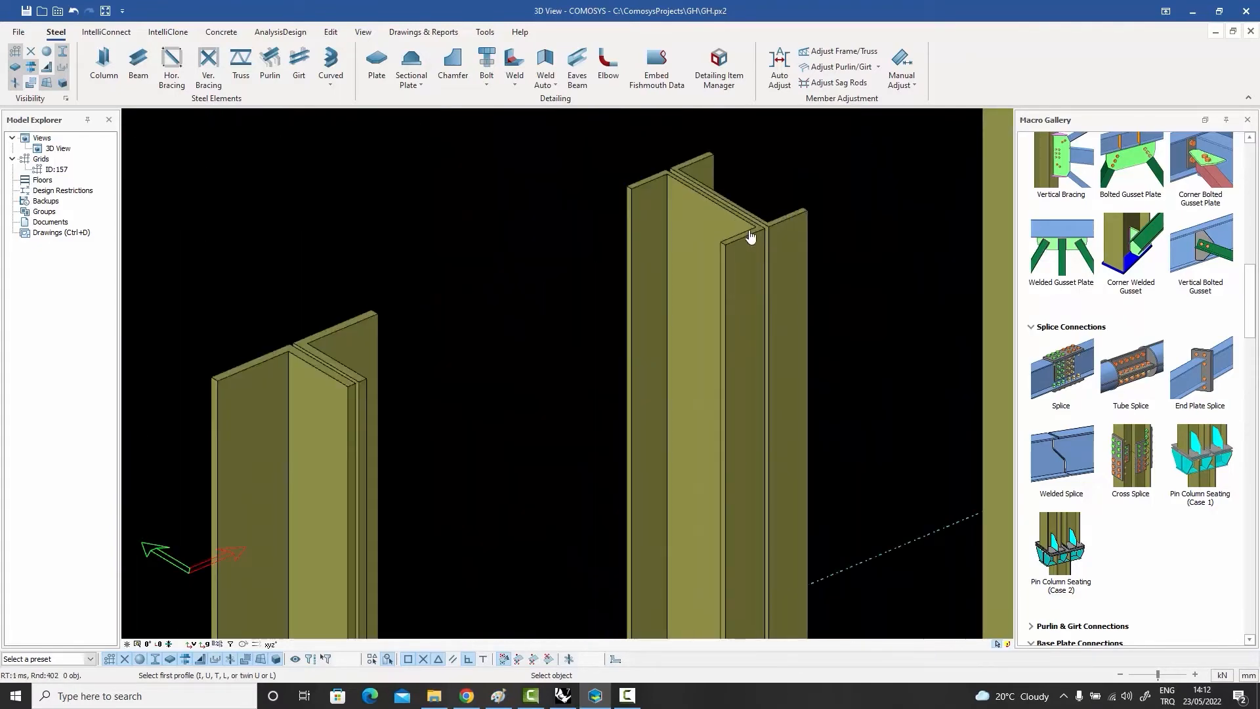
scroll(751, 236, down, 4)
scroll(746, 549, up, 5)
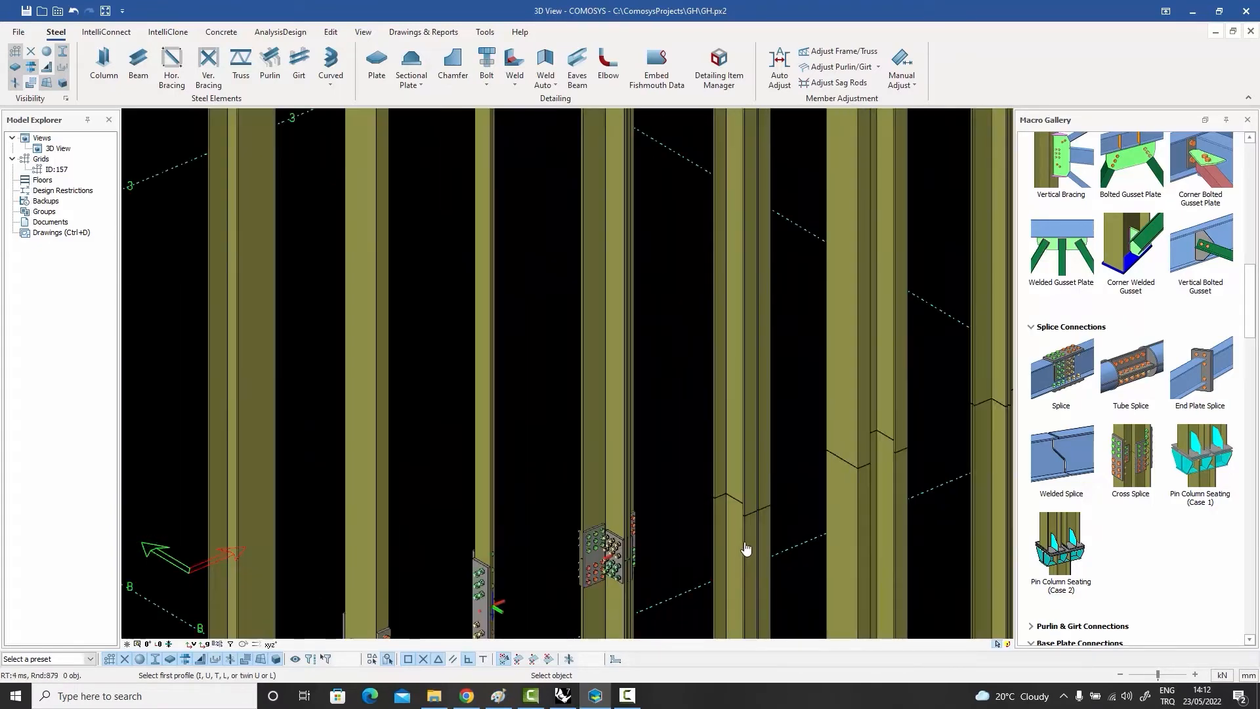
scroll(748, 512, down, 5)
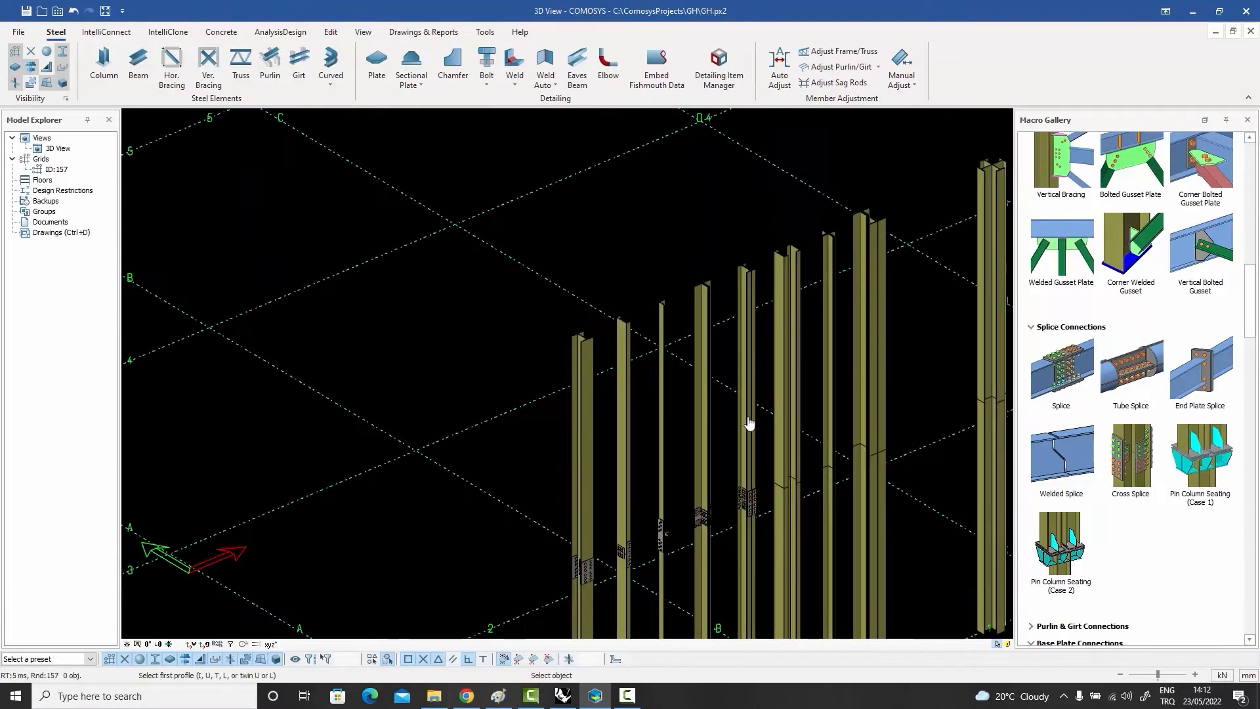
Step: Apply a Splice connection between the lower and upper parts of the spaced double-channel column
scroll(785, 282, up, 5)
scroll(766, 293, down, 1)
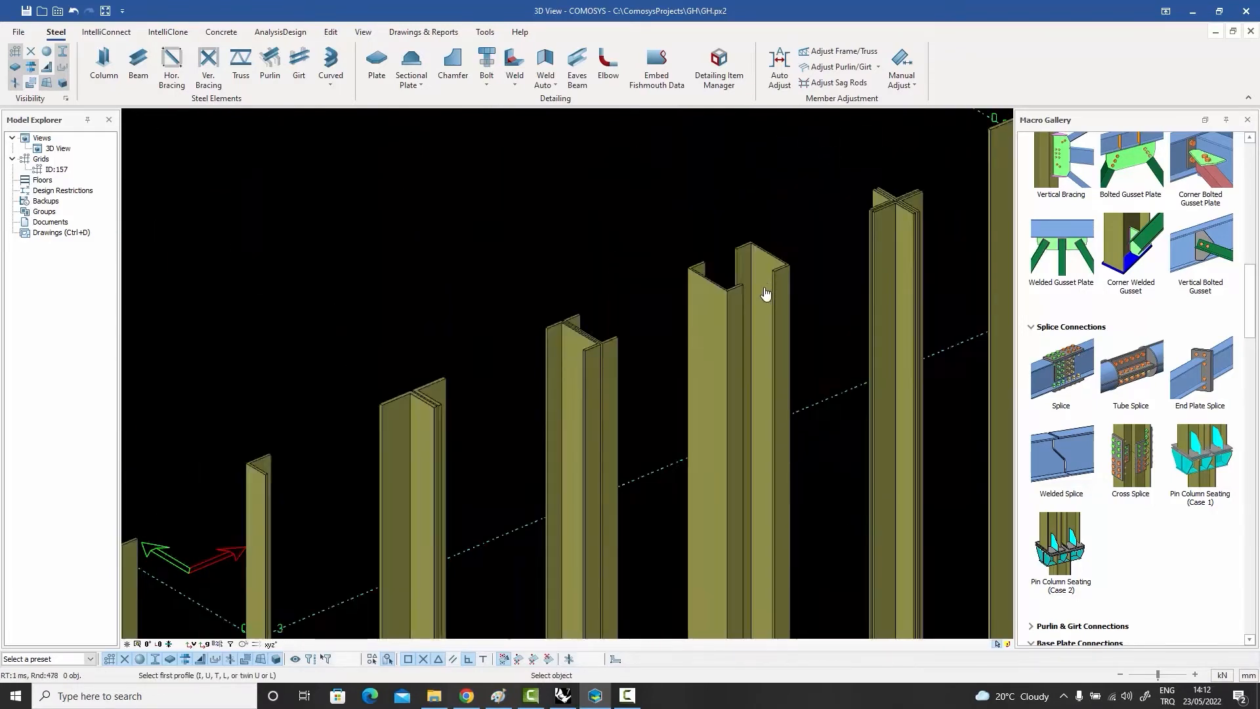
scroll(765, 293, down, 3)
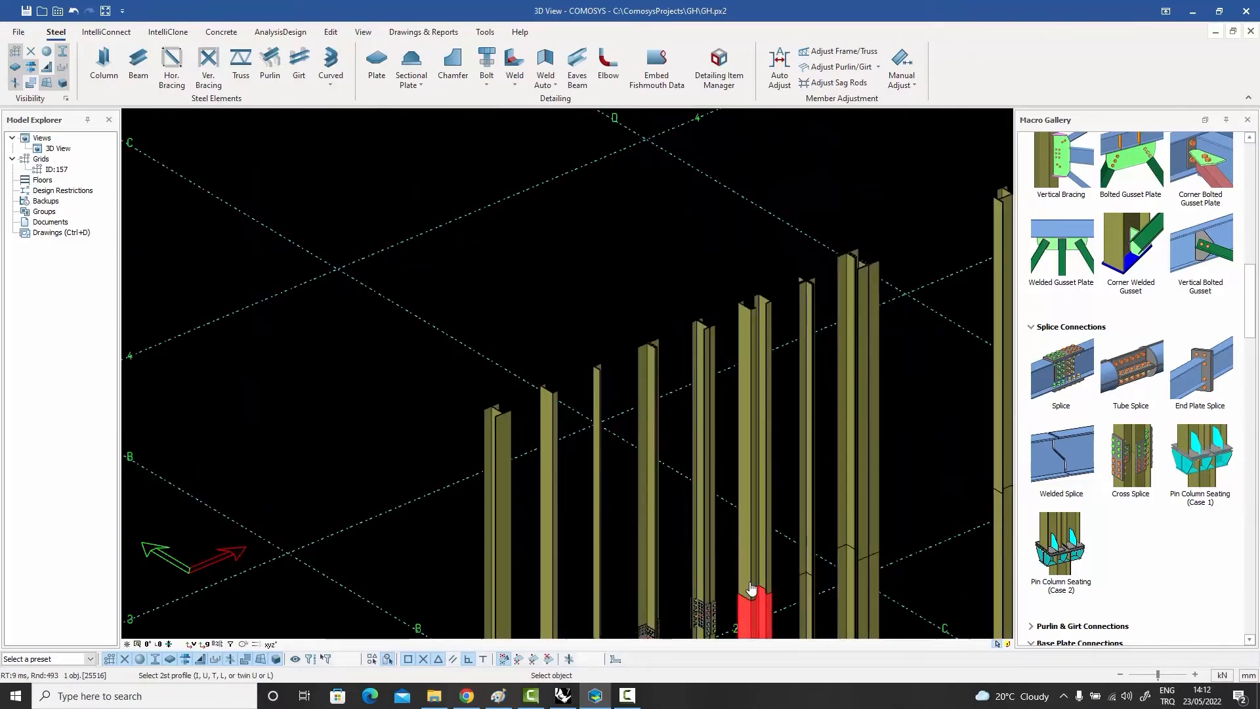
scroll(717, 464, down, 1)
scroll(740, 515, up, 6)
scroll(725, 494, down, 5)
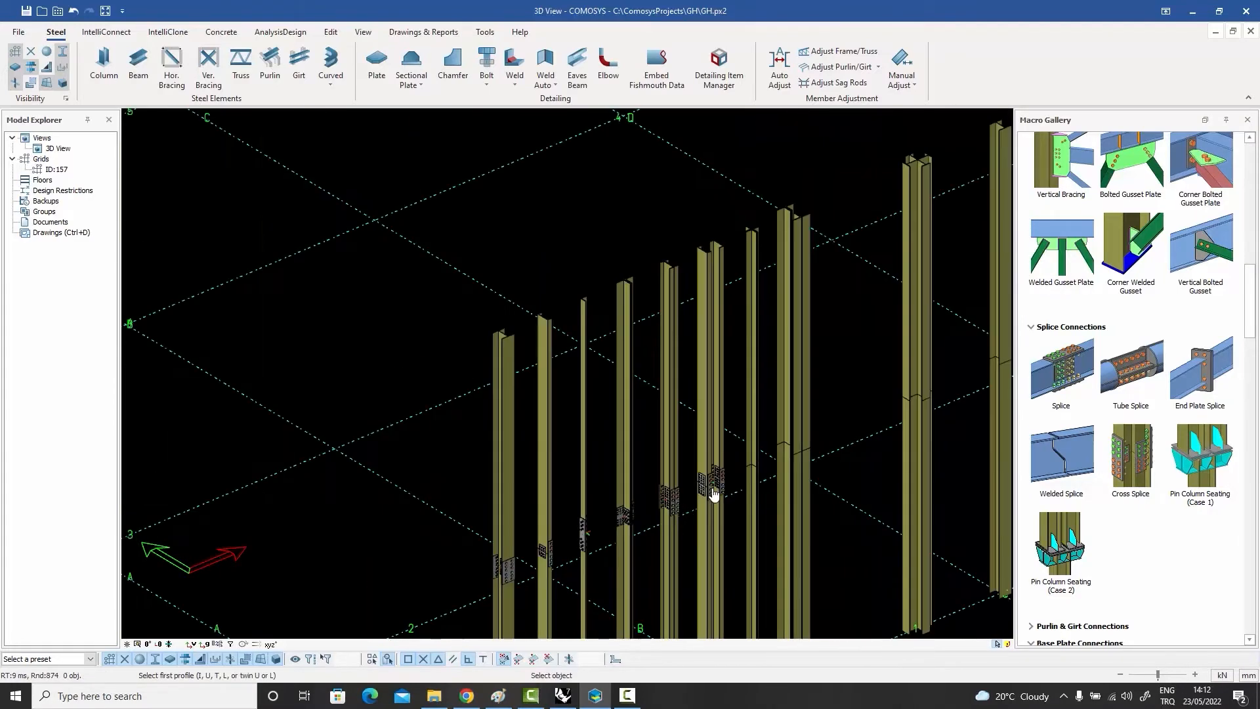
Step: Apply a Splice connection between the lower and upper parts of the star-shaped four-angle column
scroll(748, 220, up, 5)
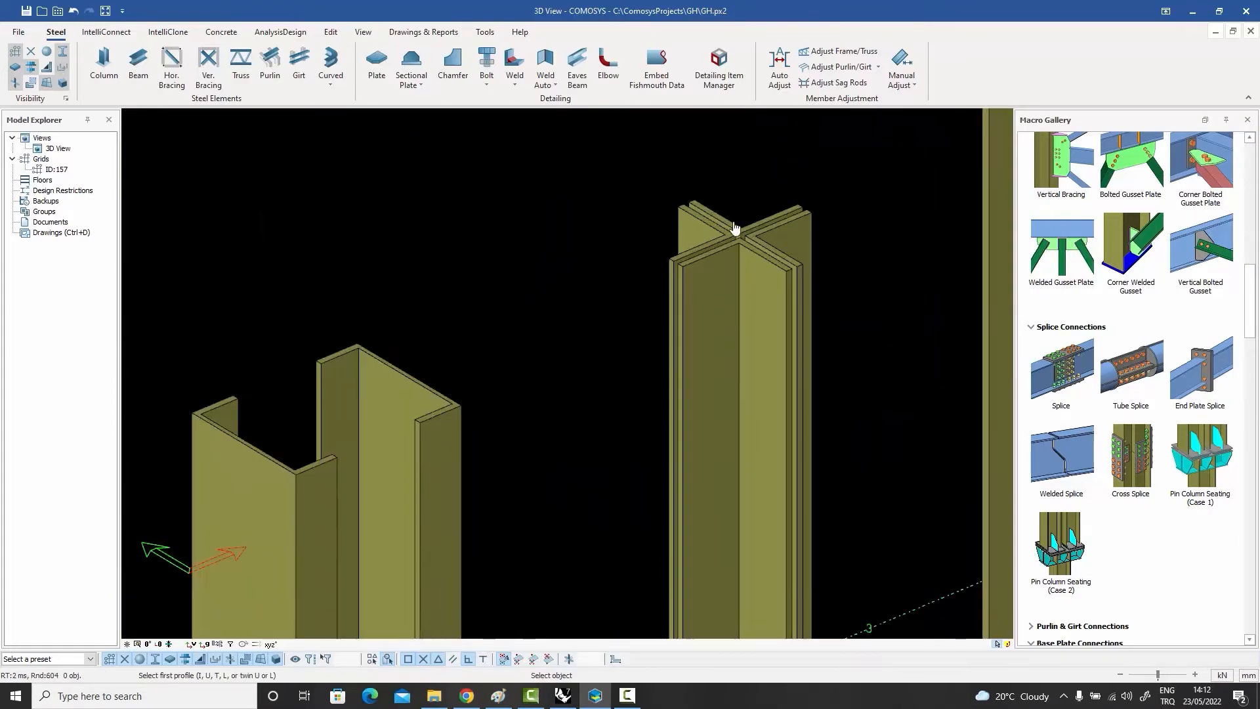
scroll(728, 221, down, 3)
scroll(730, 224, up, 3)
scroll(735, 224, down, 8)
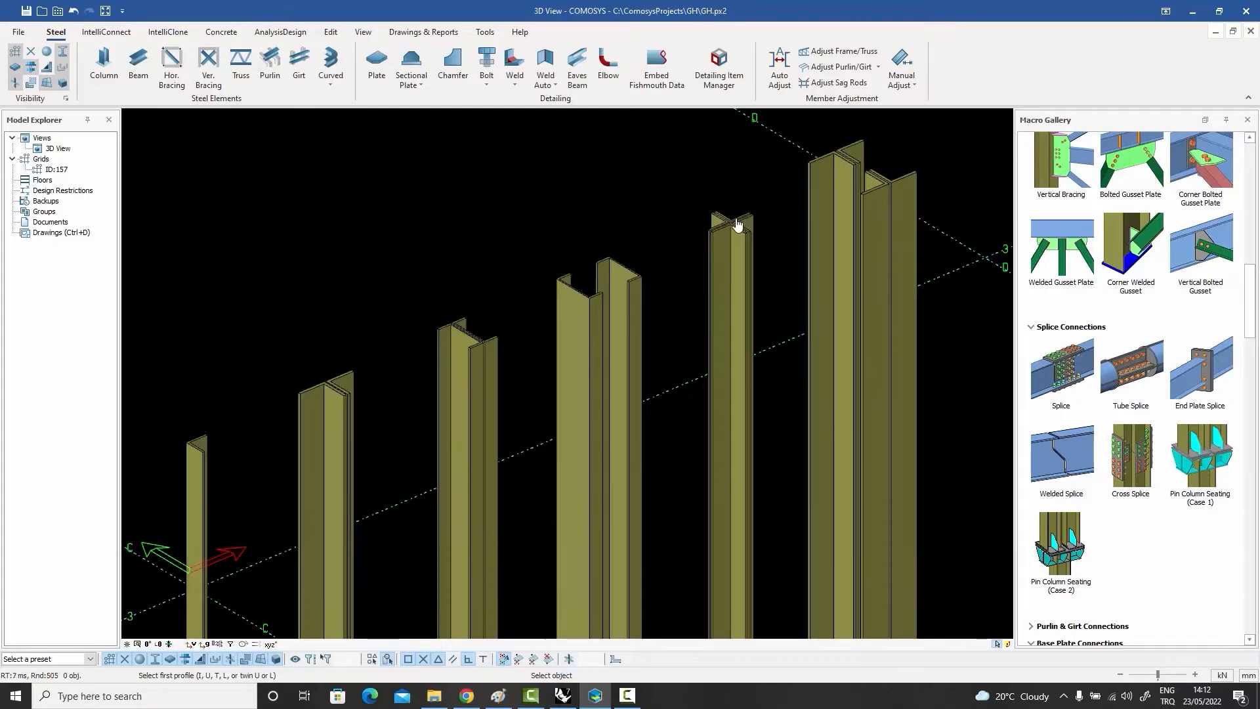
scroll(735, 420, up, 5)
click(706, 414)
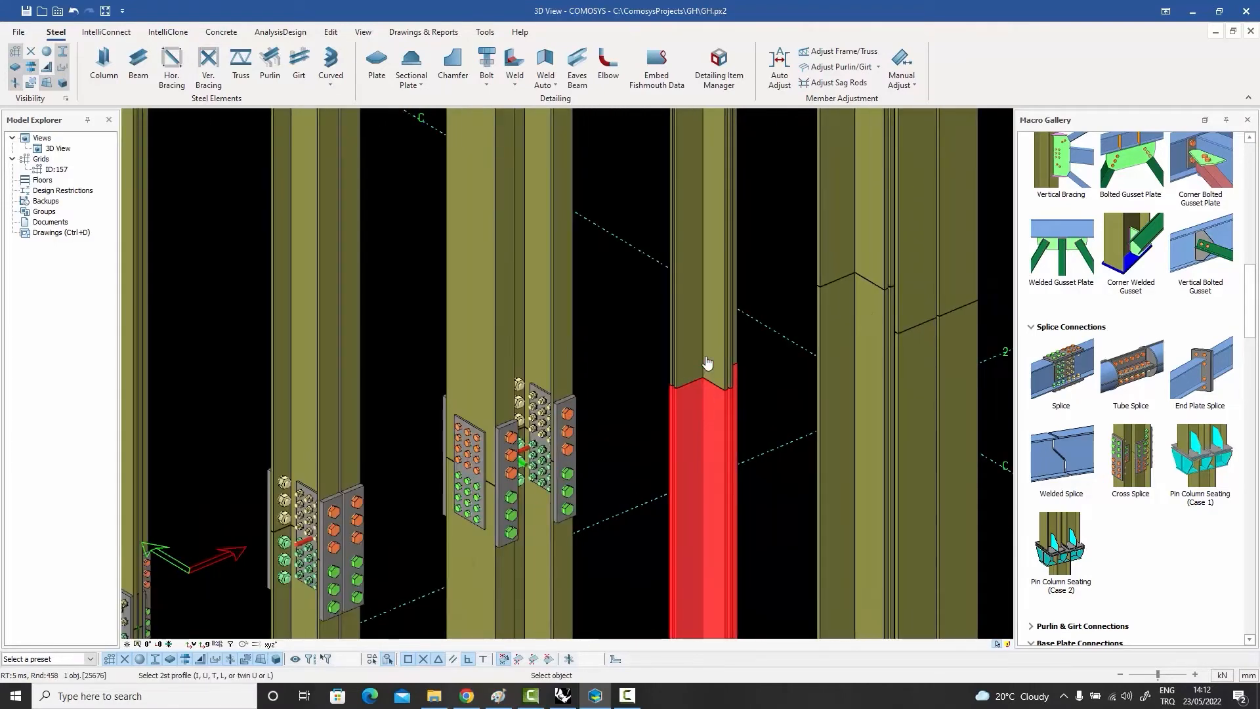
key(Escape)
scroll(768, 420, down, 5)
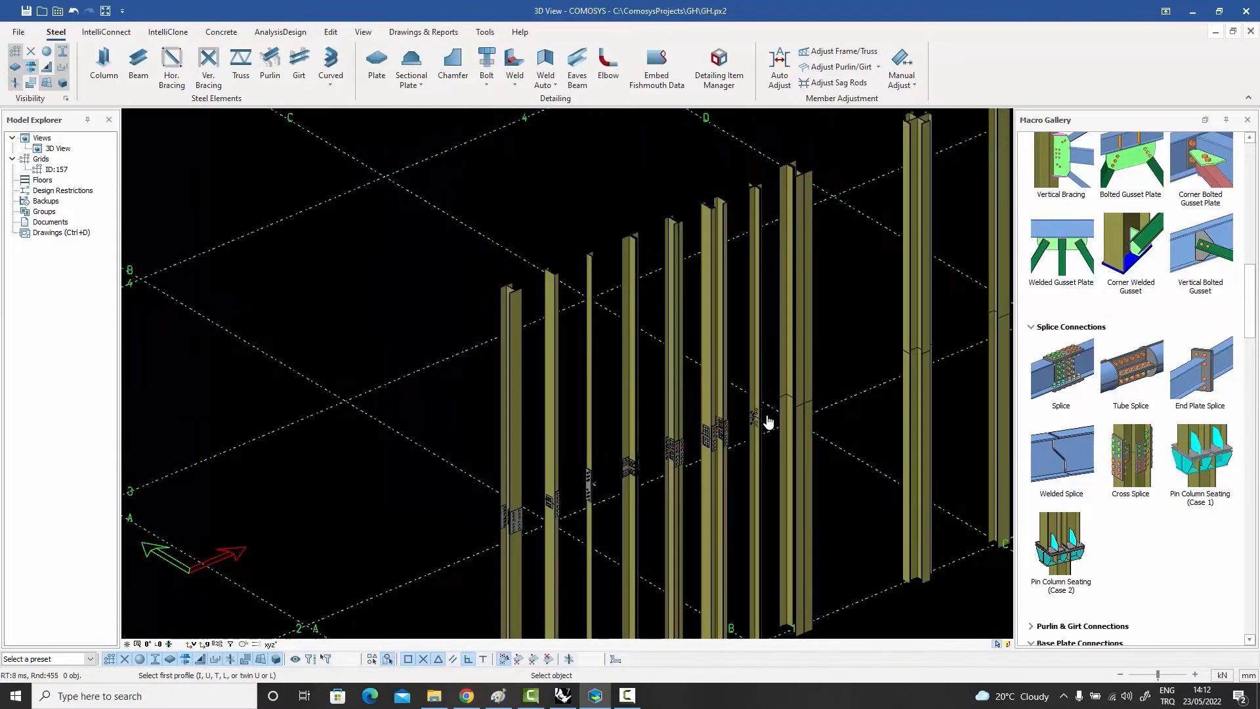
Step: Apply a Splice connection between the lower and upper parts of the wide built-up column beside the star-shaped column
scroll(804, 181, up, 5)
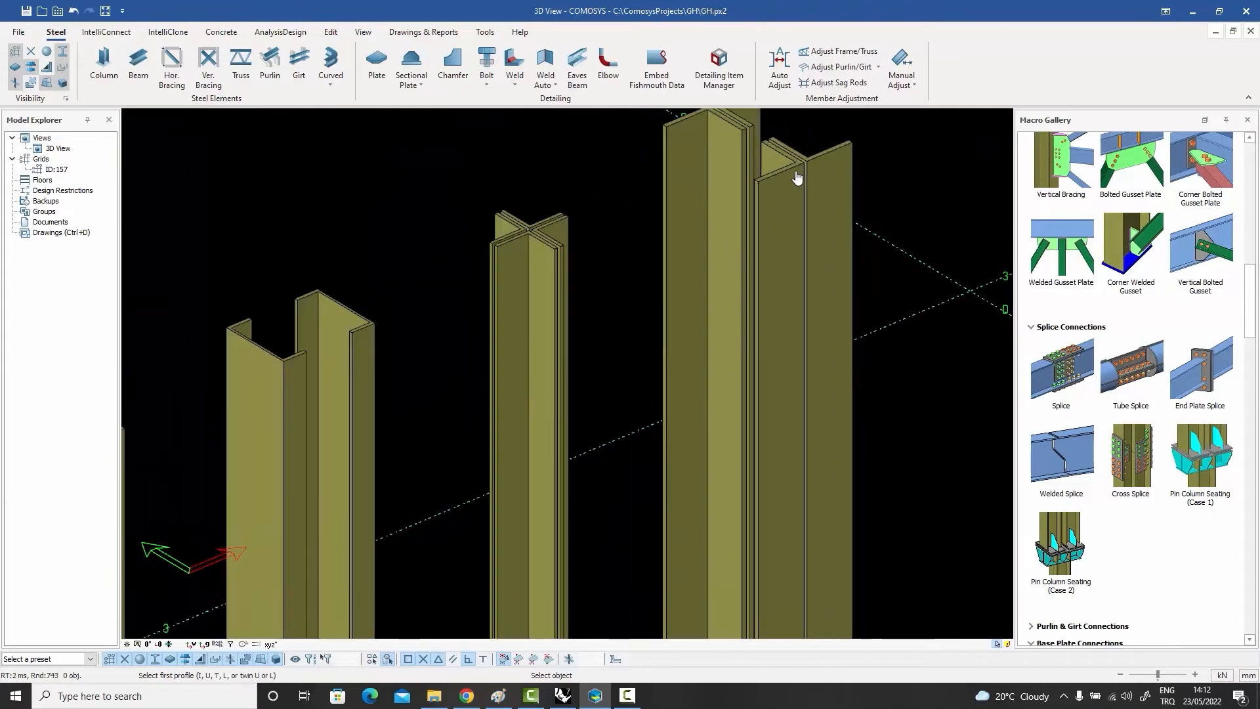
scroll(781, 196, down, 5)
click(780, 403)
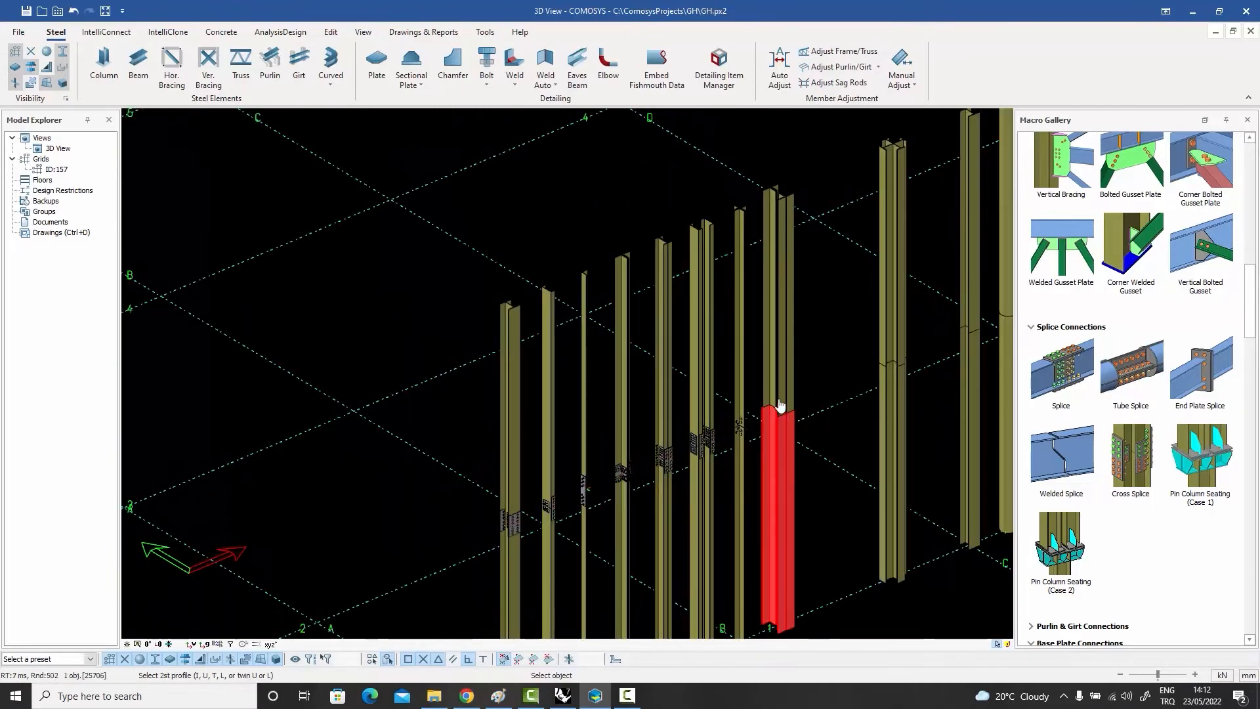
click(779, 397)
Step: Apply a Cross Splice connection to the cross-shaped column and examine its bolted plates up close
middle_drag(827, 398, 611, 355)
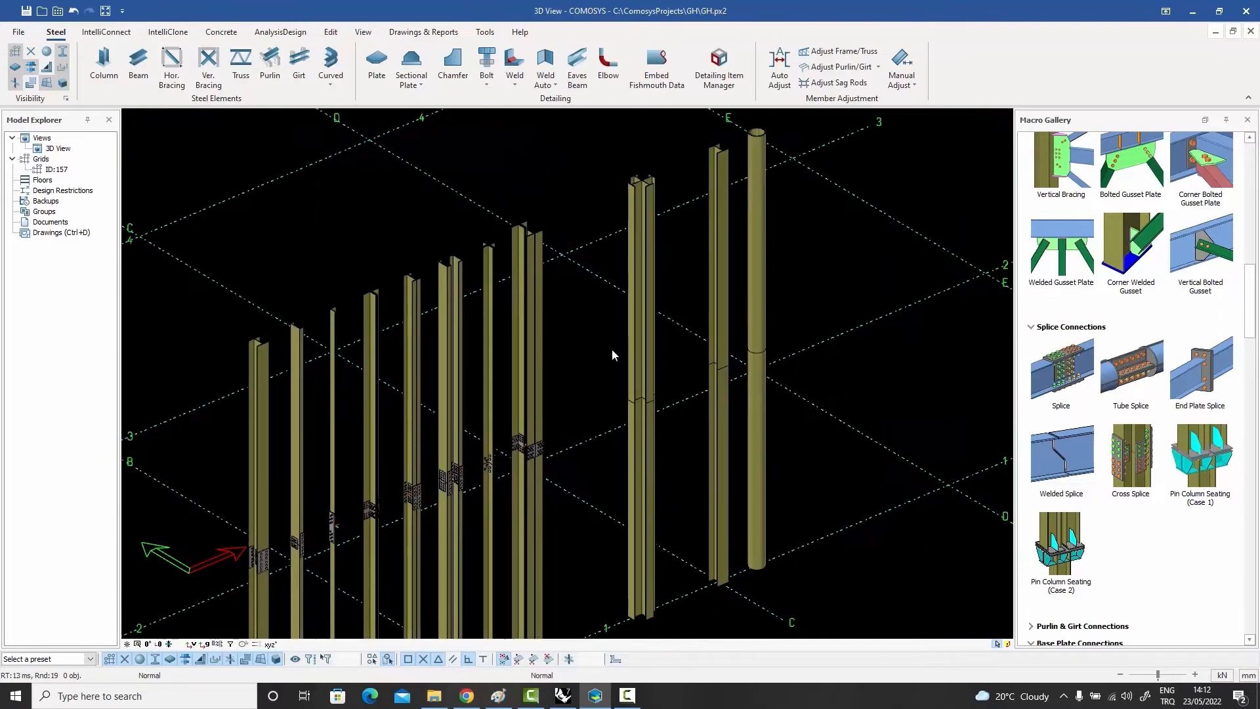
scroll(663, 177, up, 3)
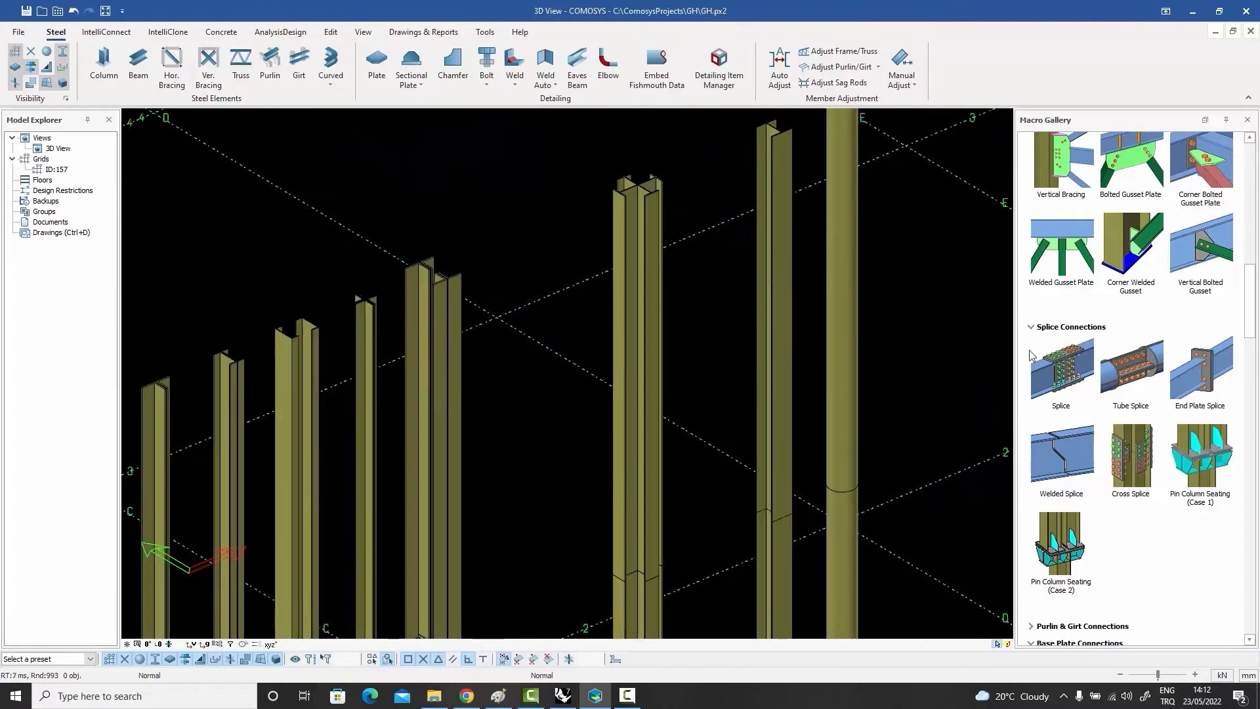
click(1137, 464)
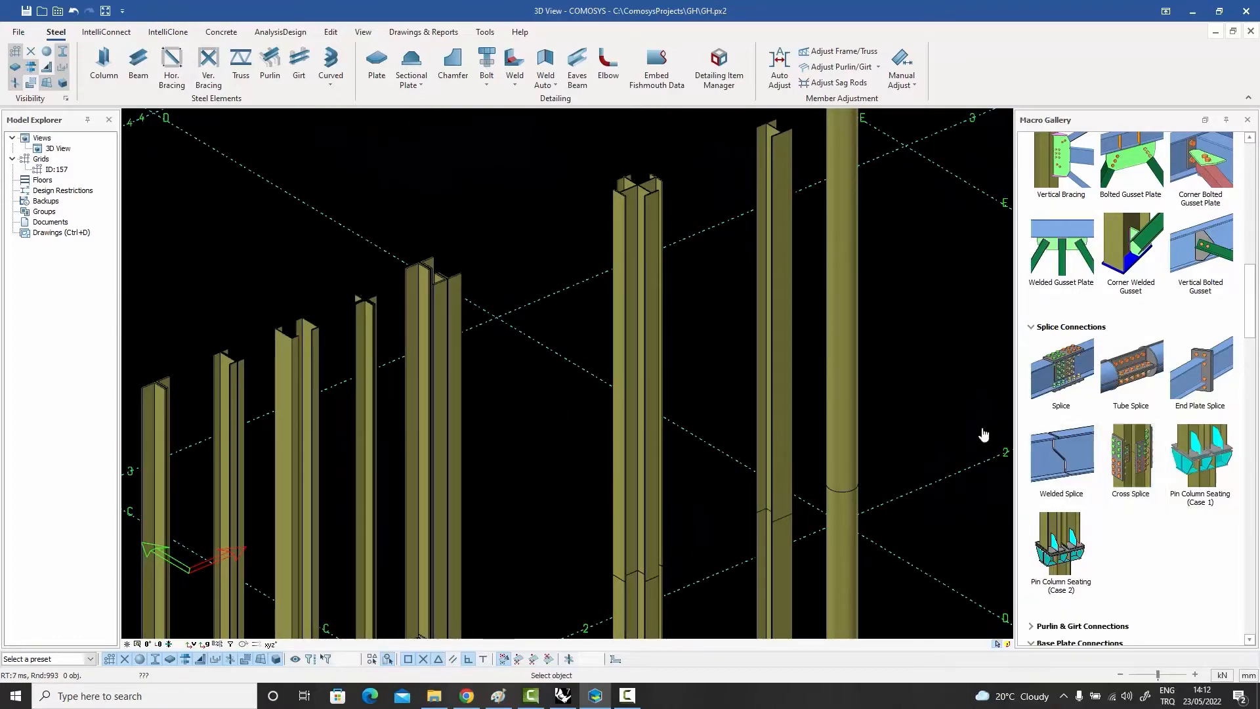
click(645, 594)
right_click(708, 512)
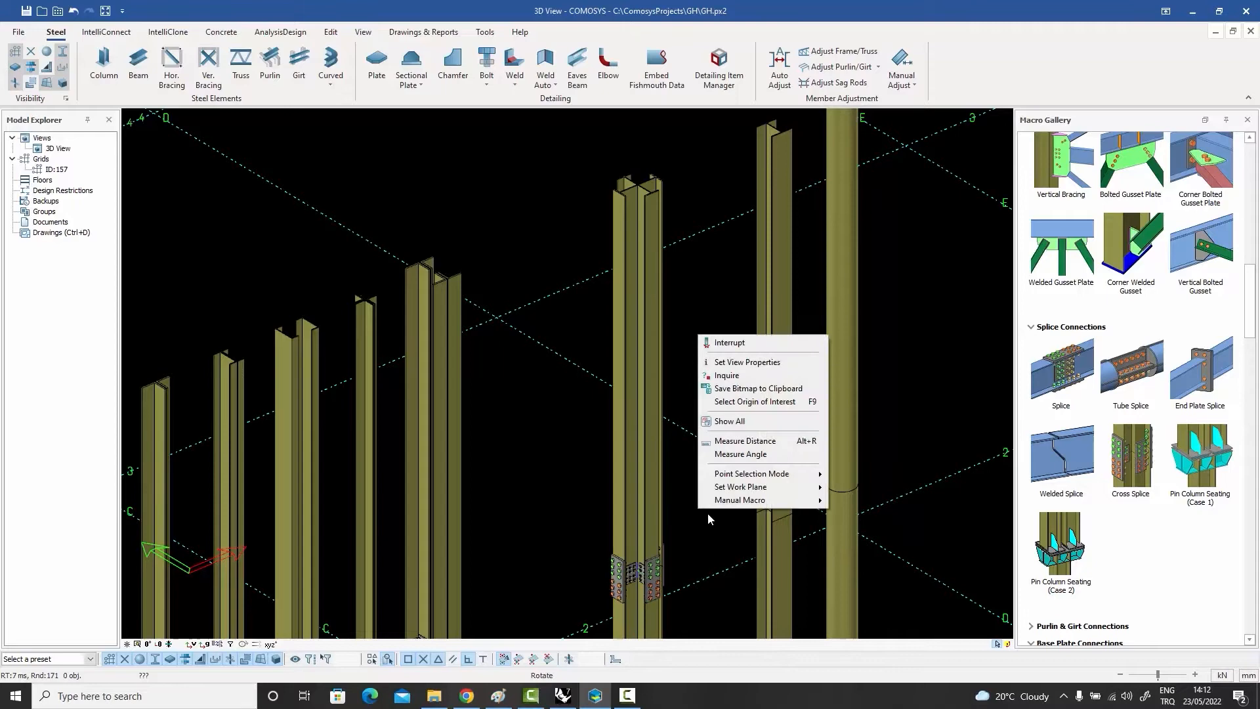
click(735, 343)
scroll(676, 450, up, 5)
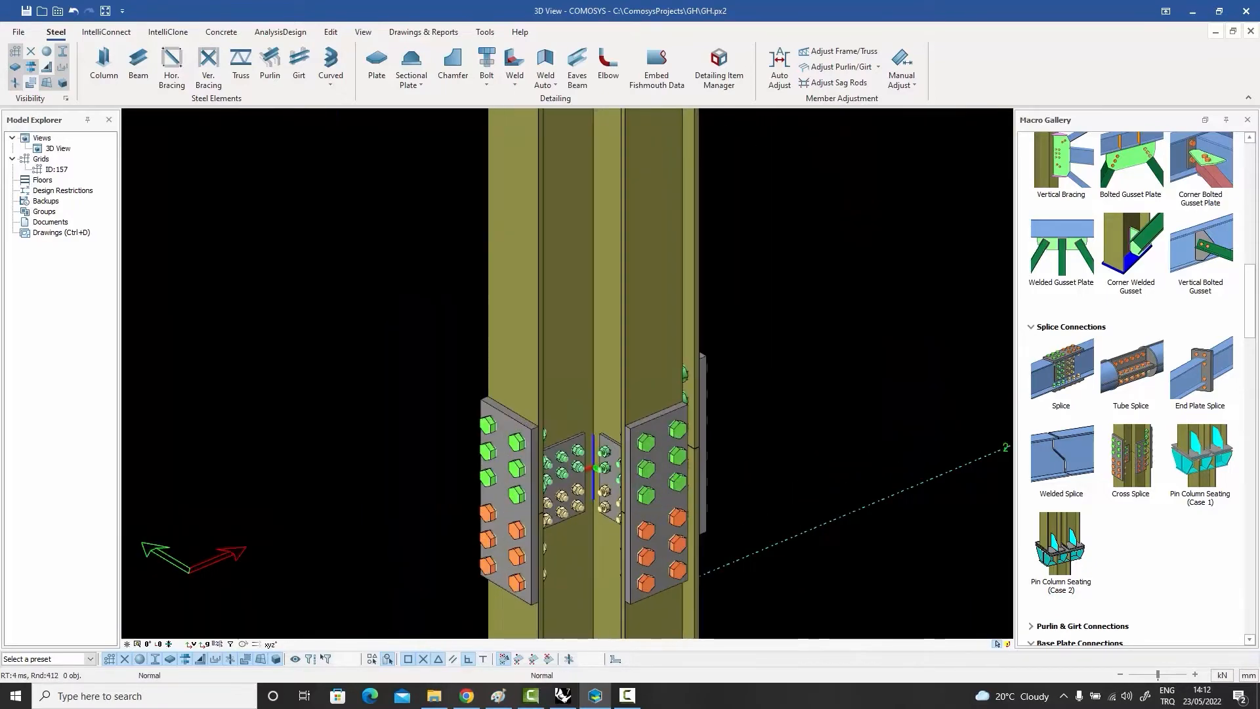
middle_drag(666, 468, 669, 506)
Step: Apply an End Plate Splice between the lower and upper parts of the I-section column beside the tube column
scroll(673, 417, down, 5)
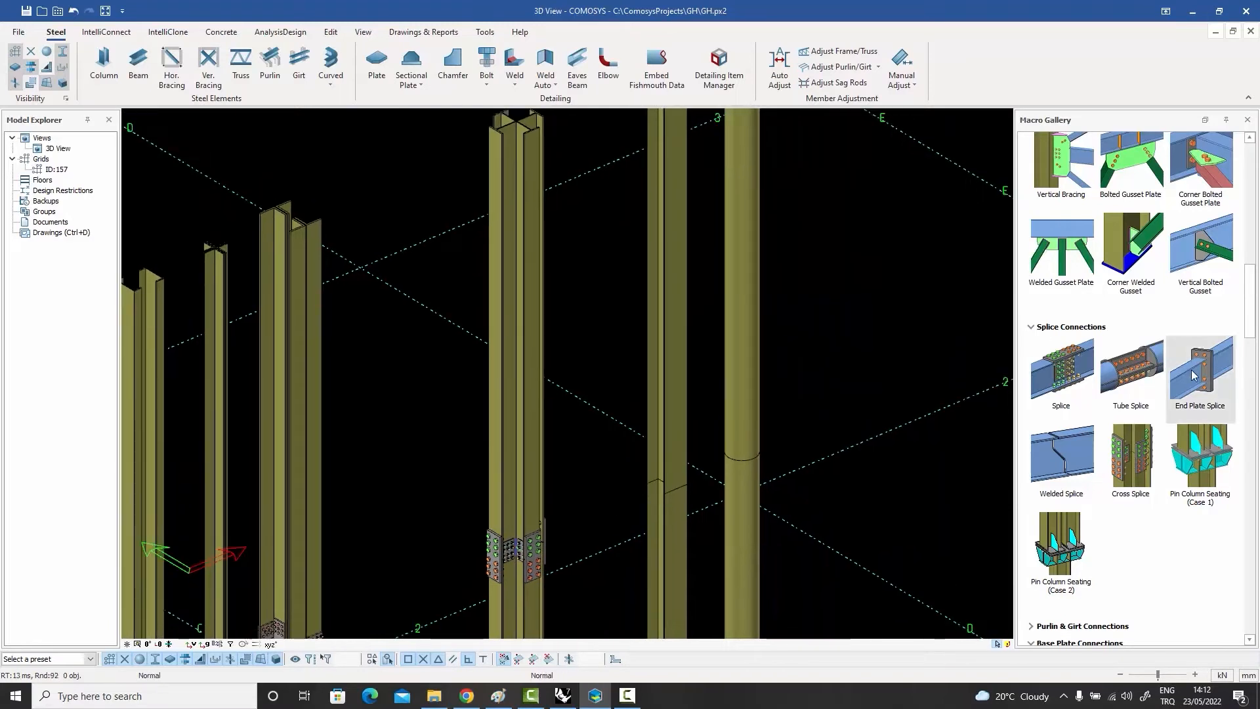
click(668, 503)
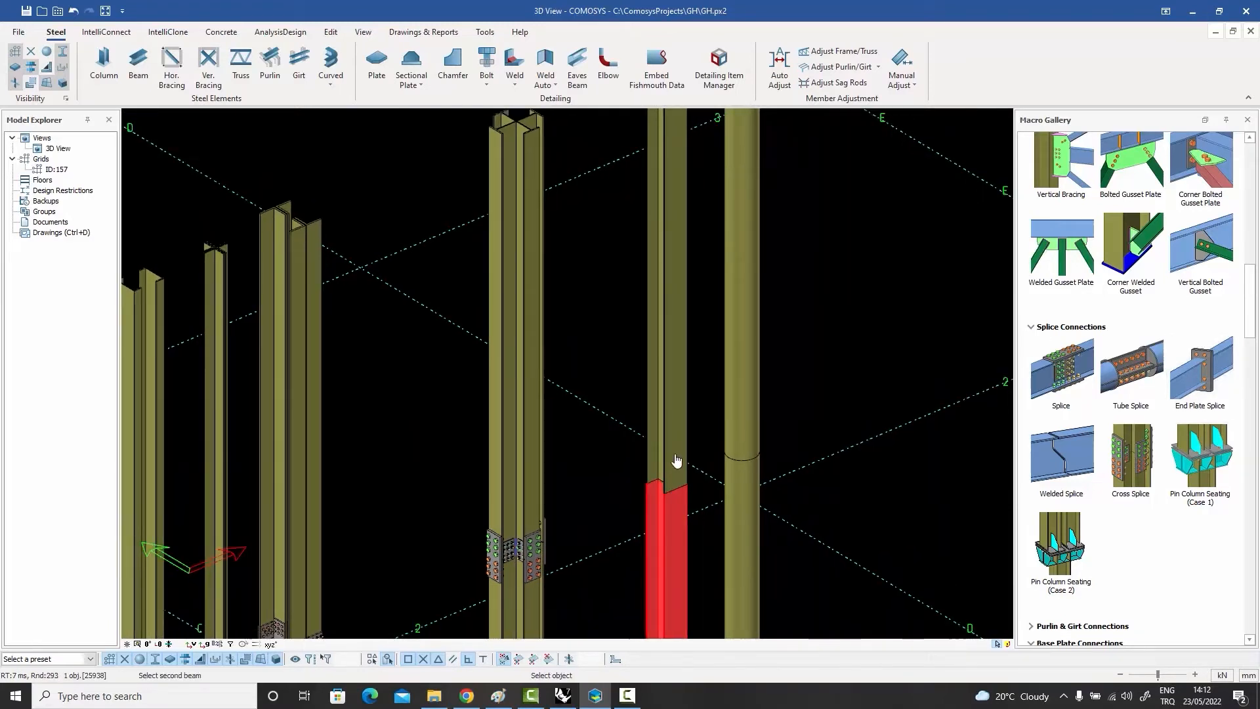
click(676, 459)
right_click(701, 405)
click(718, 411)
key(Escape)
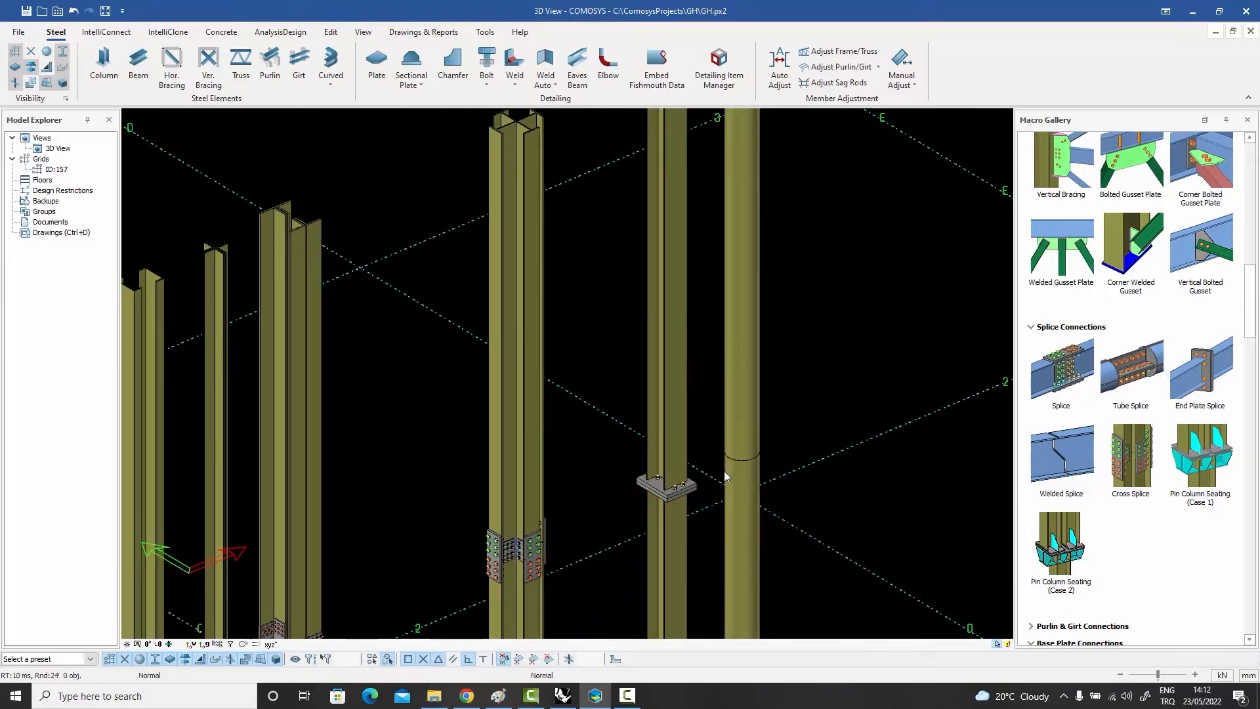
Step: Apply a Tube Splice between the lower and upper parts of the round tube column and inspect the result
click(1130, 371)
click(750, 497)
click(745, 441)
scroll(755, 443, up, 3)
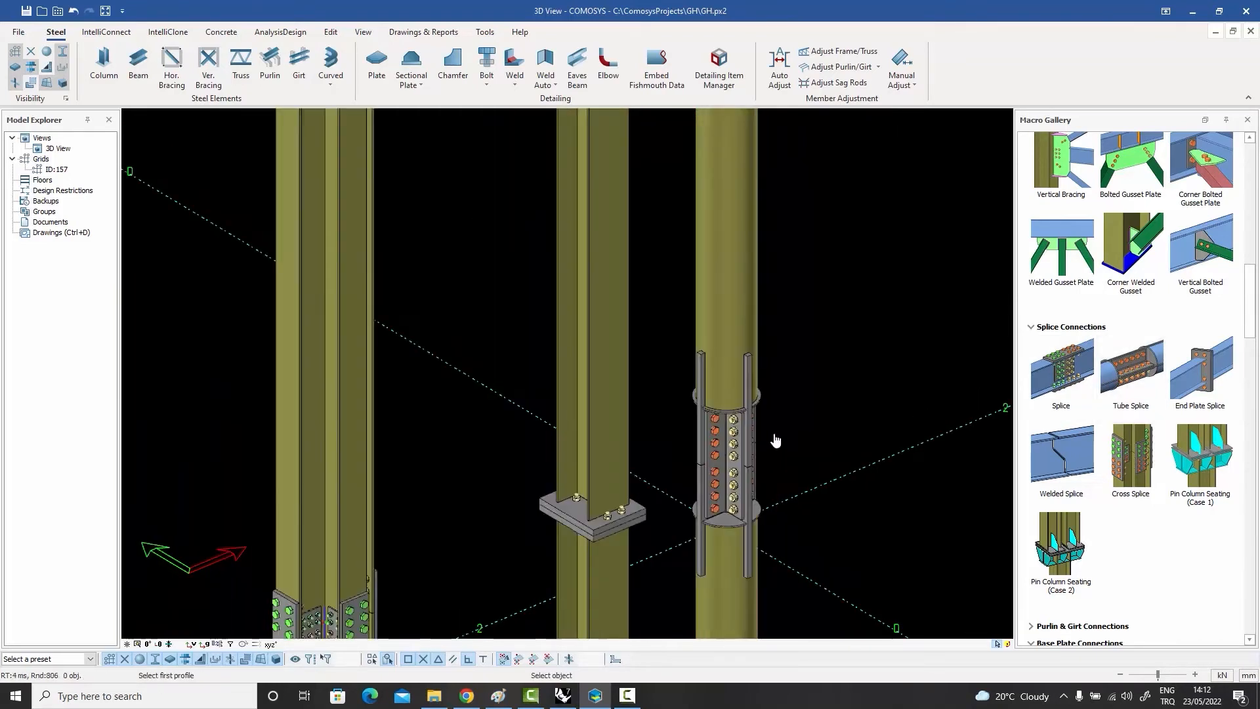
scroll(789, 443, down, 5)
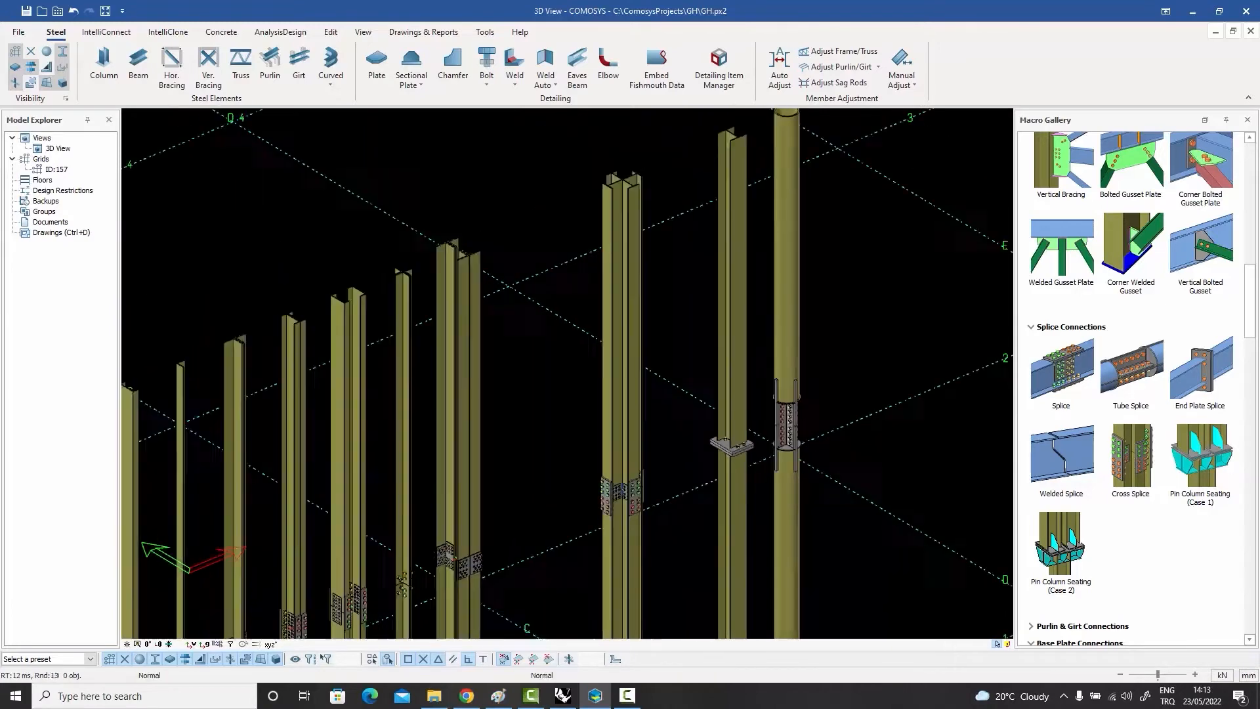
middle_drag(809, 415, 852, 352)
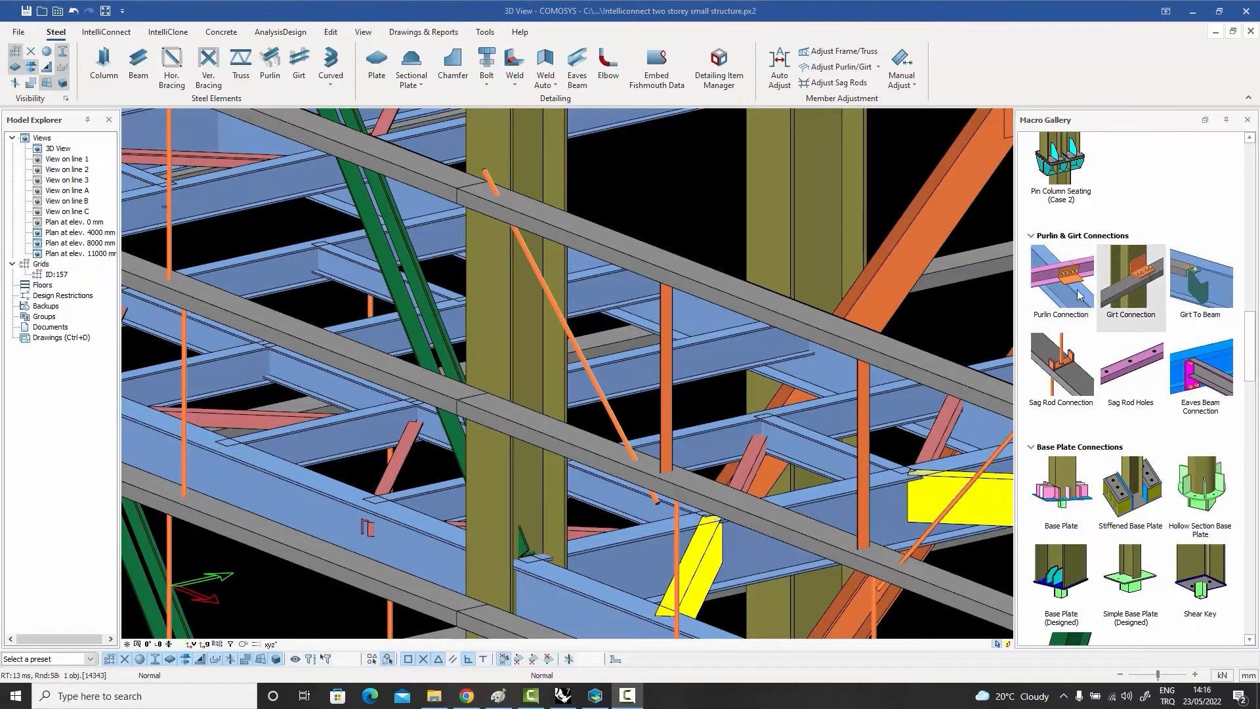
Step: Apply a Girt Connection joining the two meeting middle girts to the column in the two-storey structure
click(1135, 277)
click(503, 153)
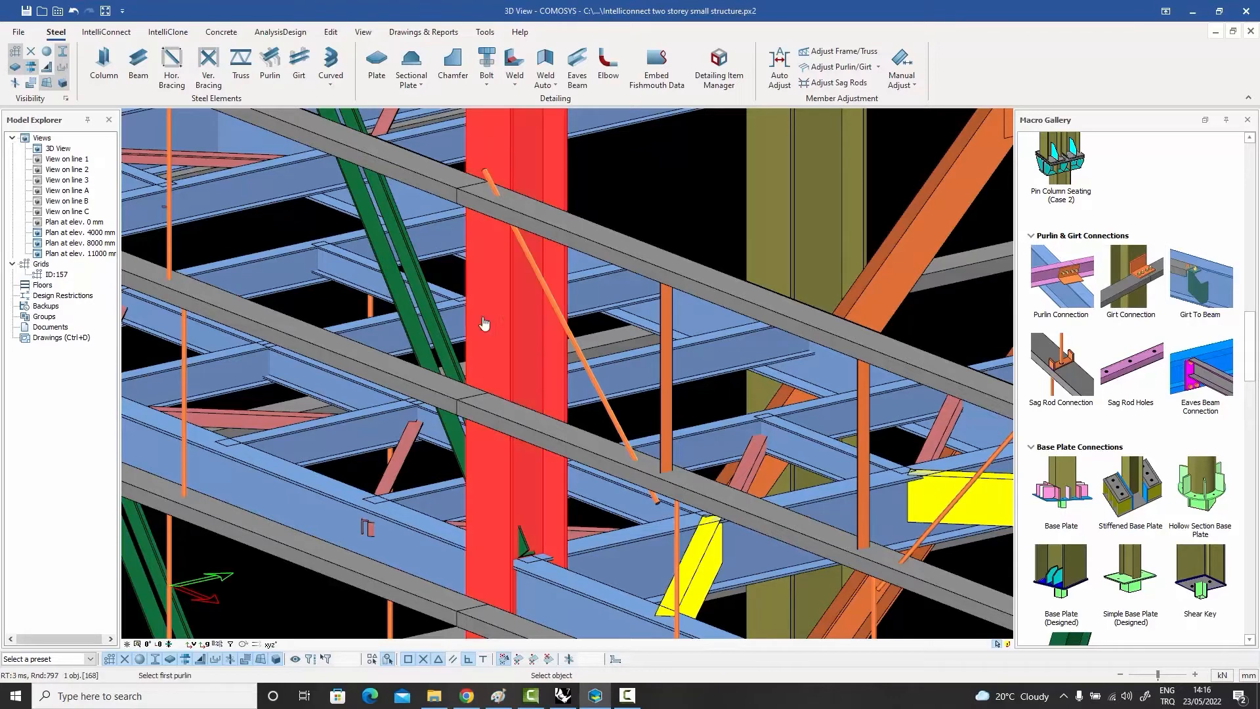
click(443, 389)
click(499, 416)
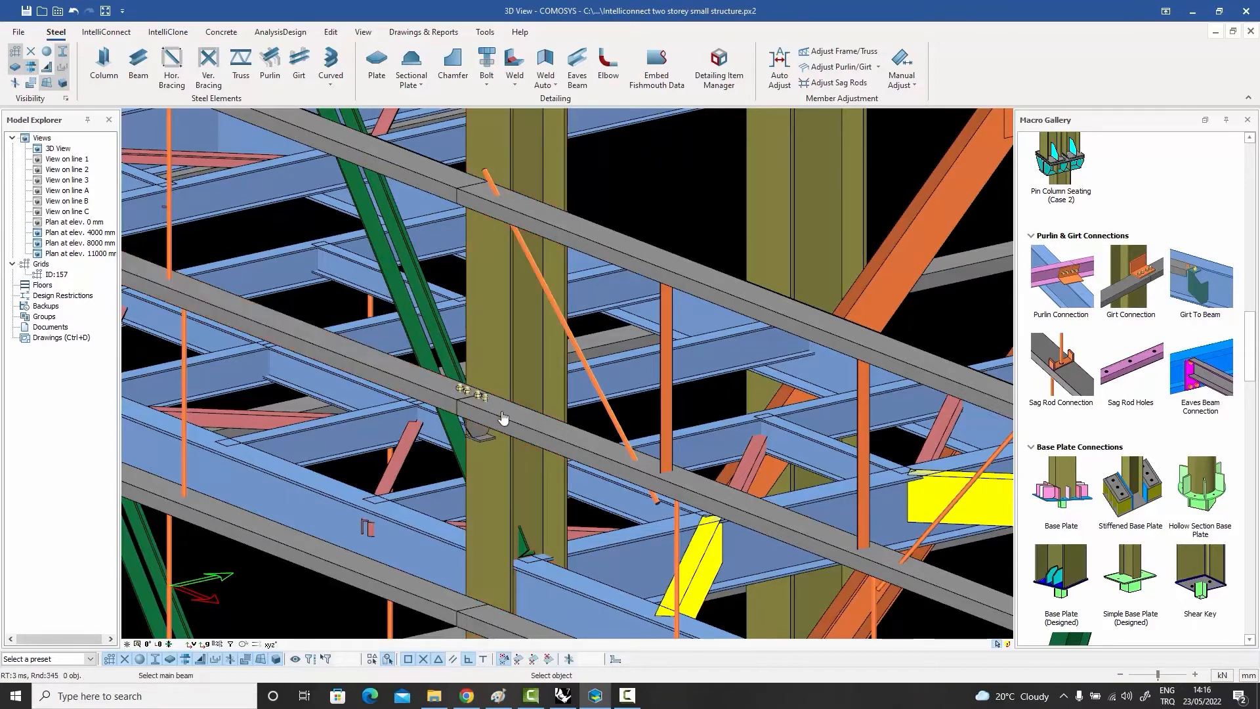
key(Escape)
Step: Change the new girt connection's support type to Angle Type and view the angle cleat from below
click(491, 421)
middle_drag(491, 422, 485, 321)
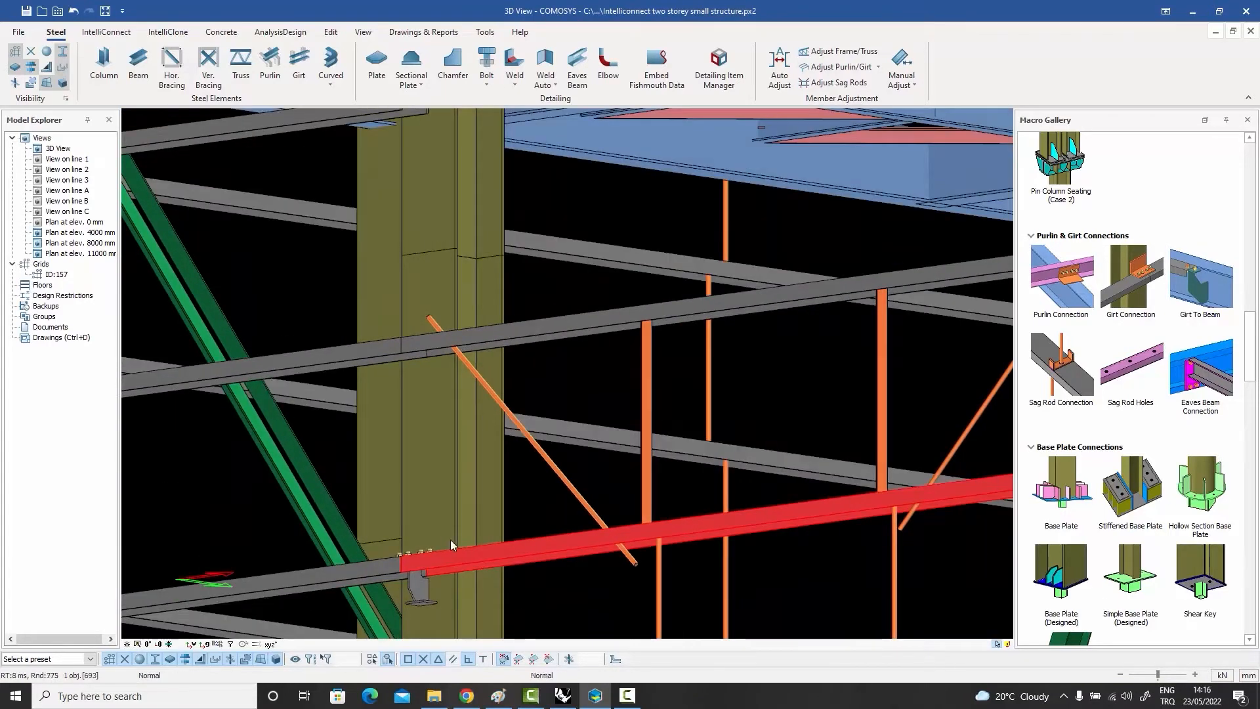
middle_drag(451, 540, 552, 362)
scroll(553, 362, down, 2)
scroll(534, 358, up, 6)
click(504, 393)
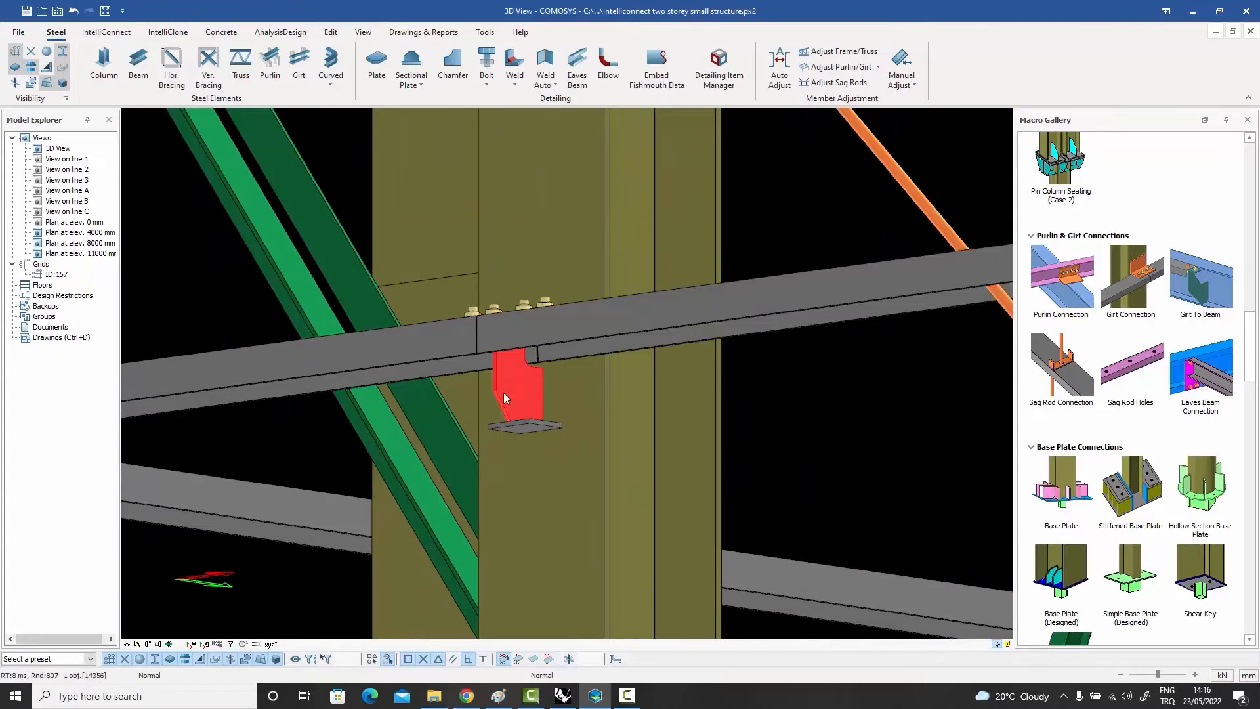
double_click(503, 393)
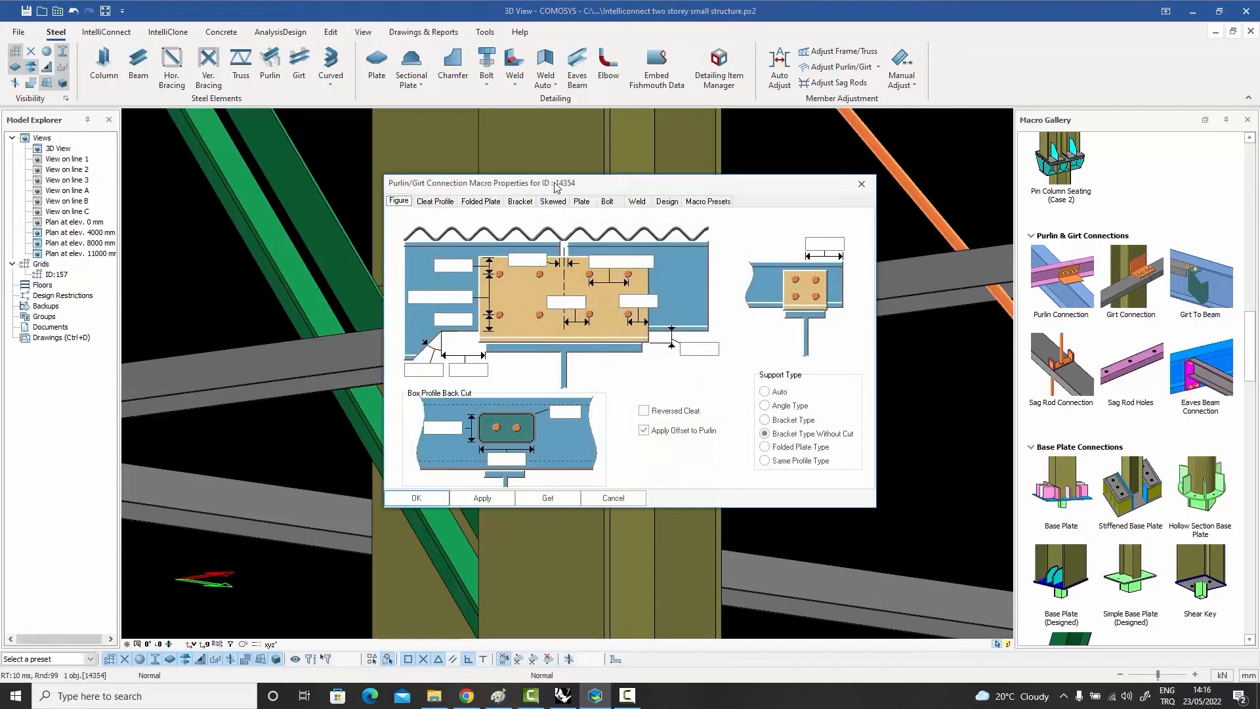
drag(554, 187, 810, 149)
click(1020, 367)
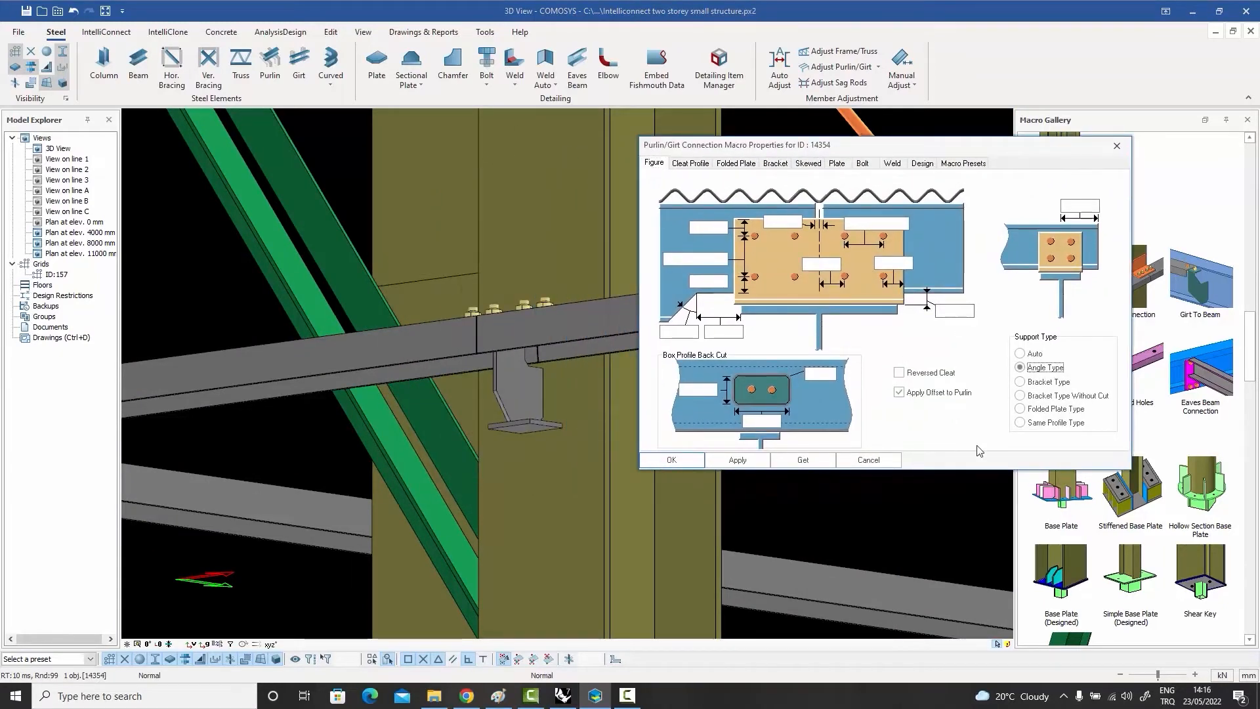
click(683, 461)
middle_drag(665, 406, 614, 373)
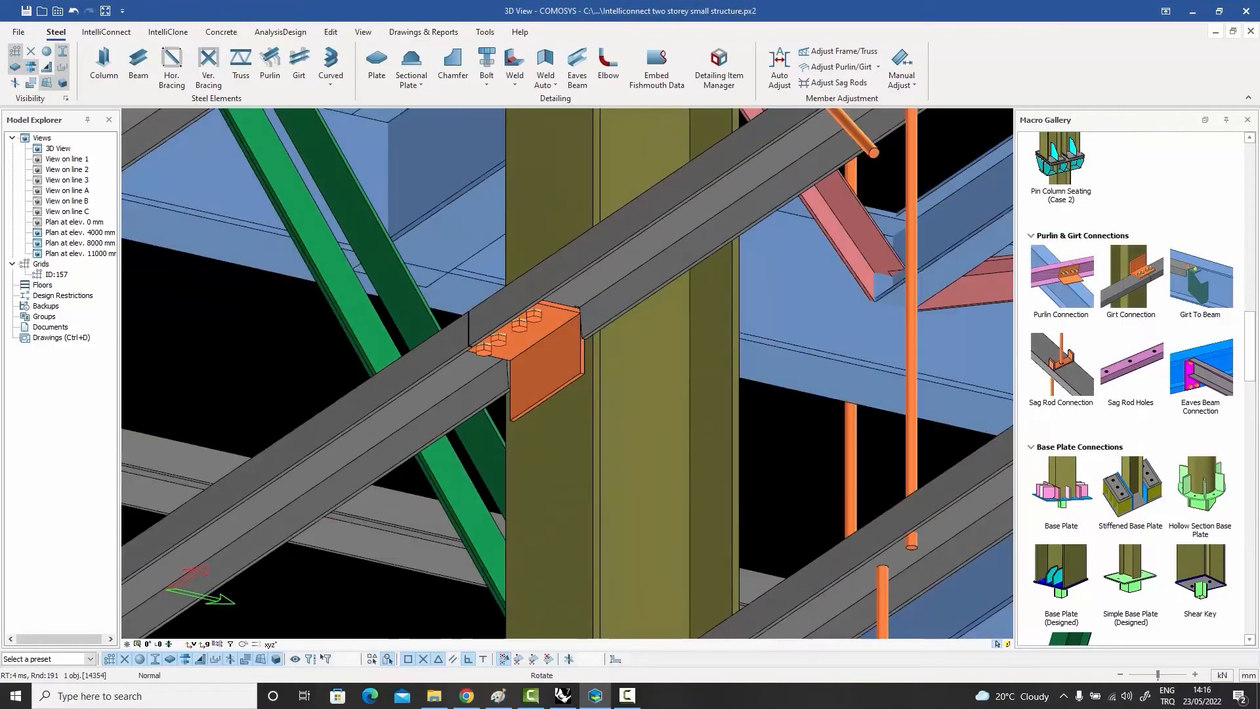
Step: Reopen the girt connection's properties and apply the Bracket Type support
double_click(558, 361)
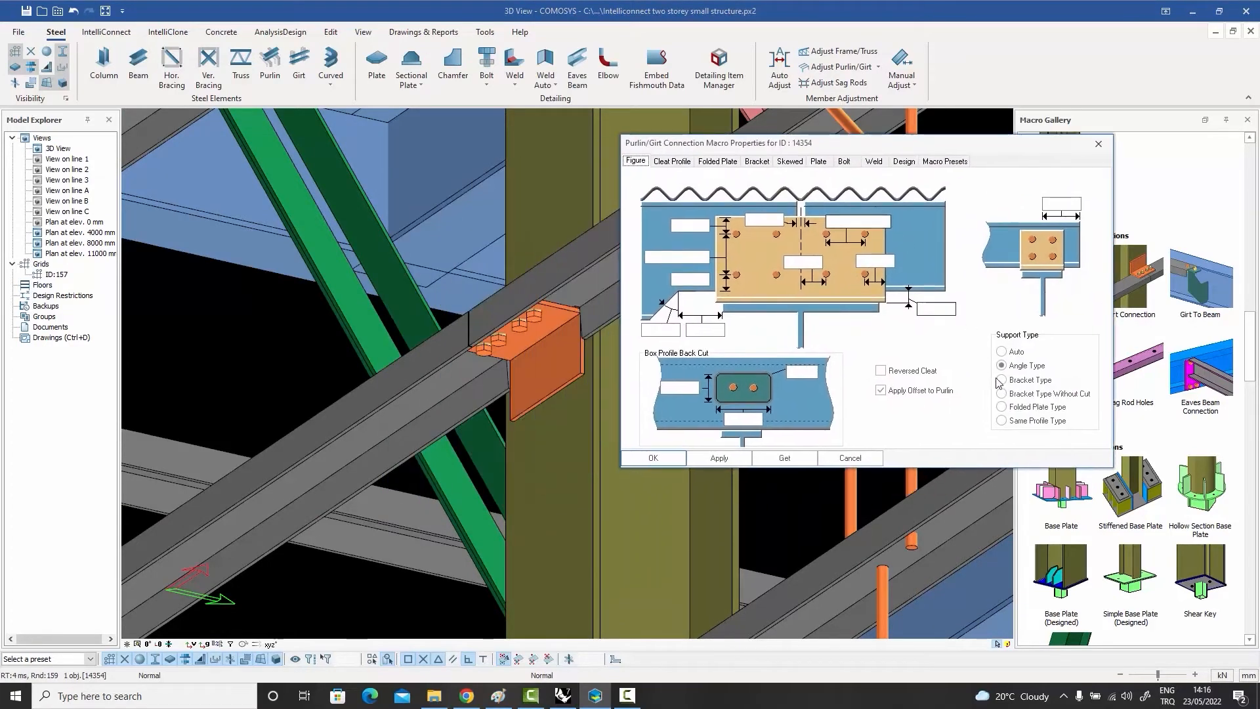
click(1001, 380)
click(719, 458)
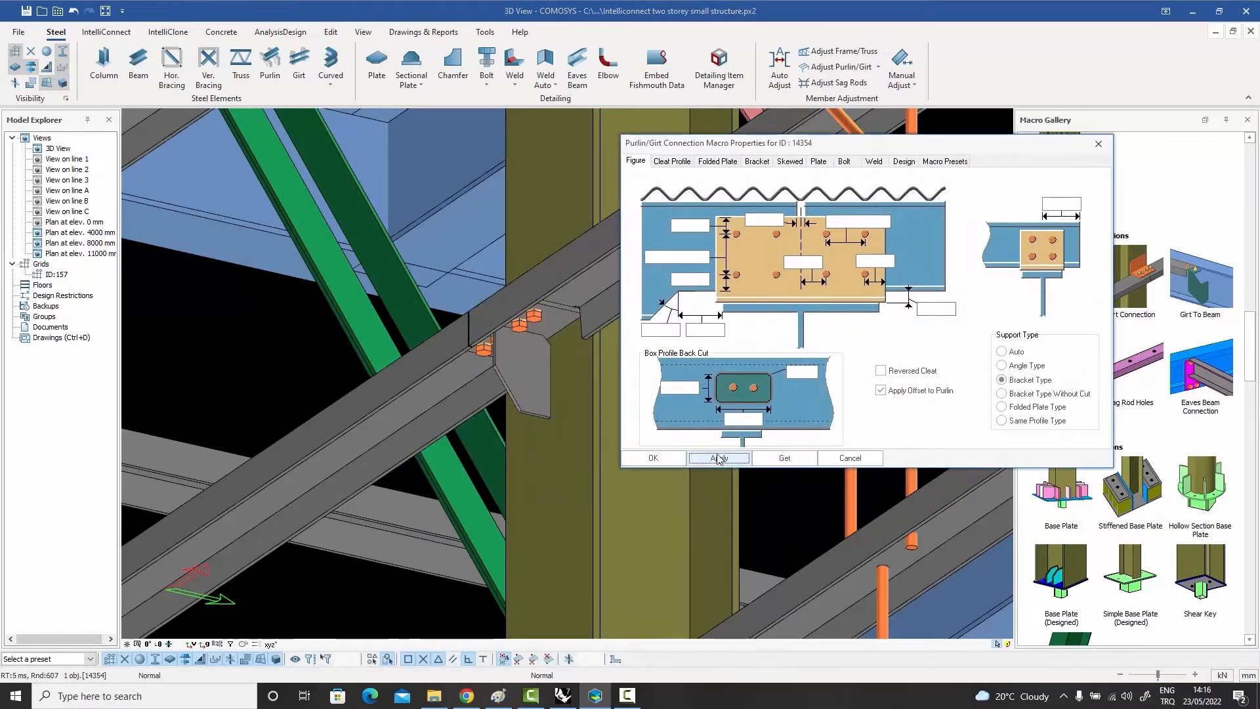
Step: Apply the Bracket Type Without Cut support and then the Same Profile Type support to the girt connection
click(1002, 393)
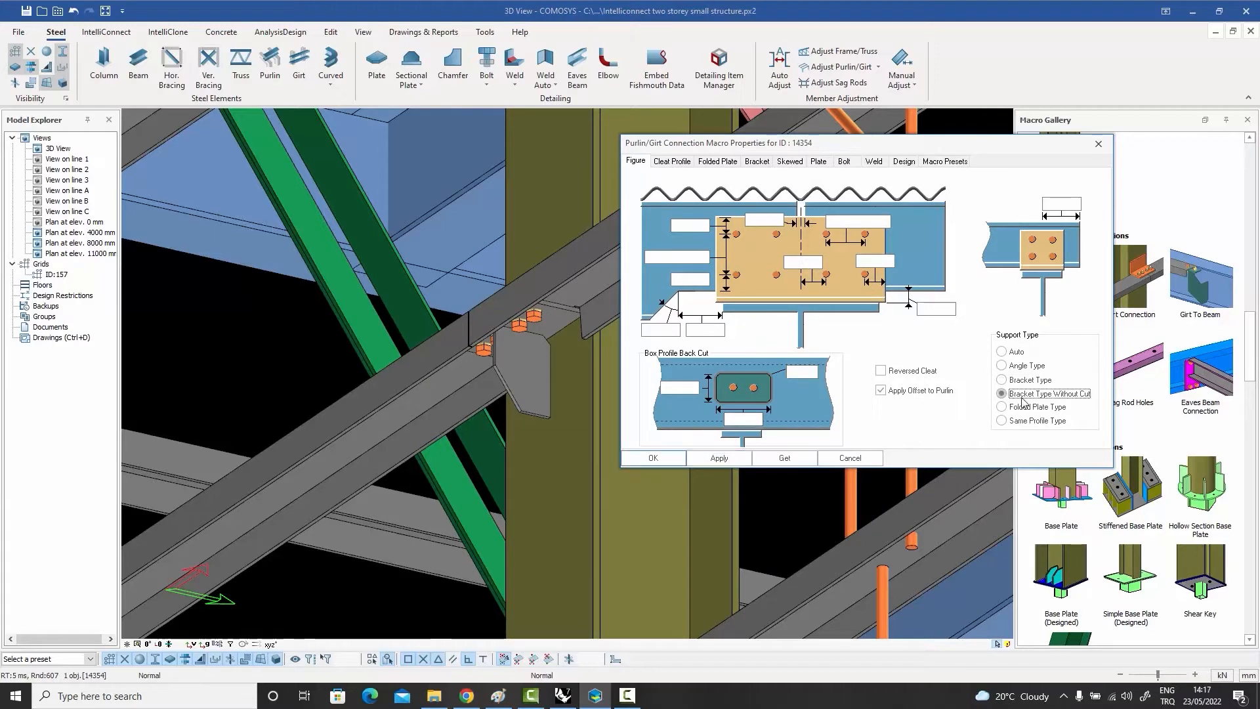
click(736, 459)
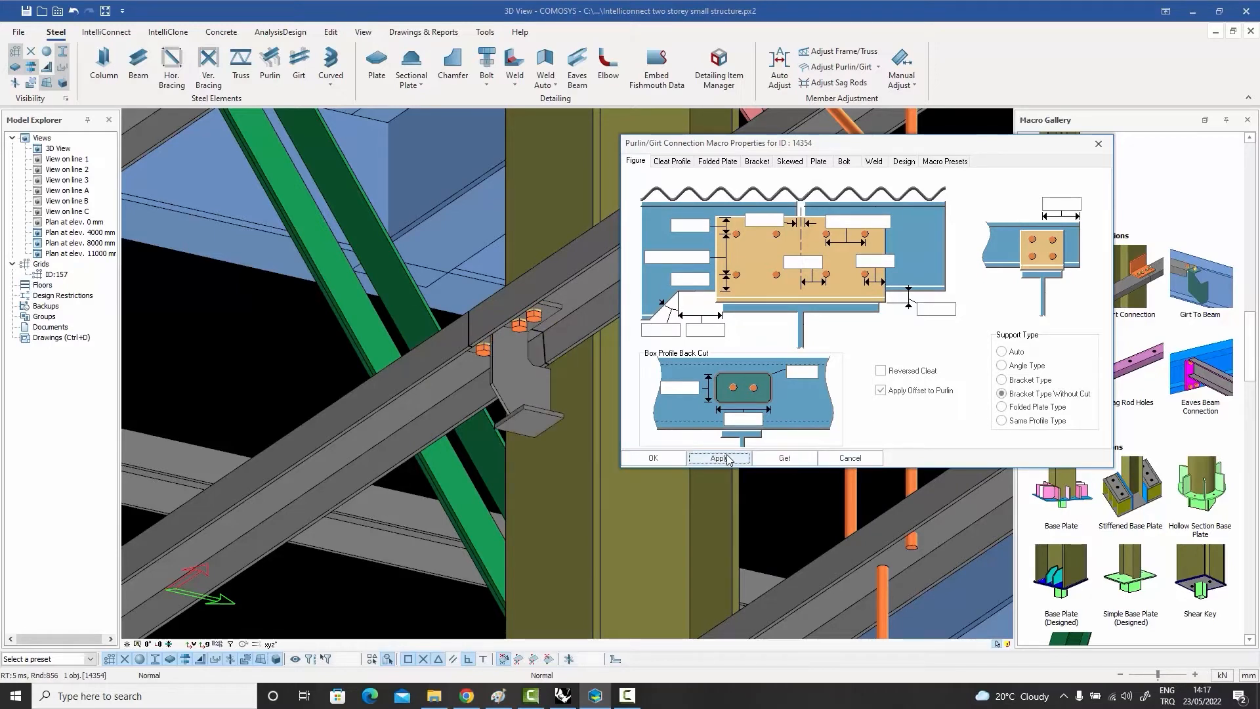
click(1003, 421)
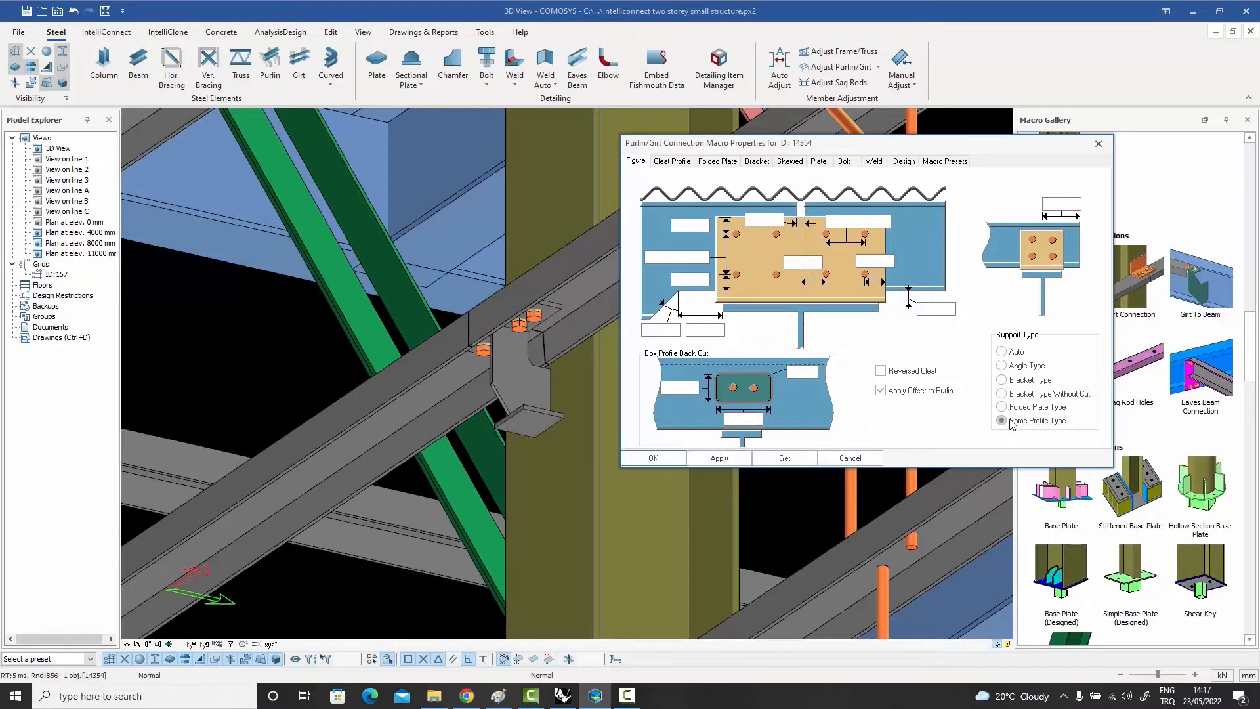
click(725, 458)
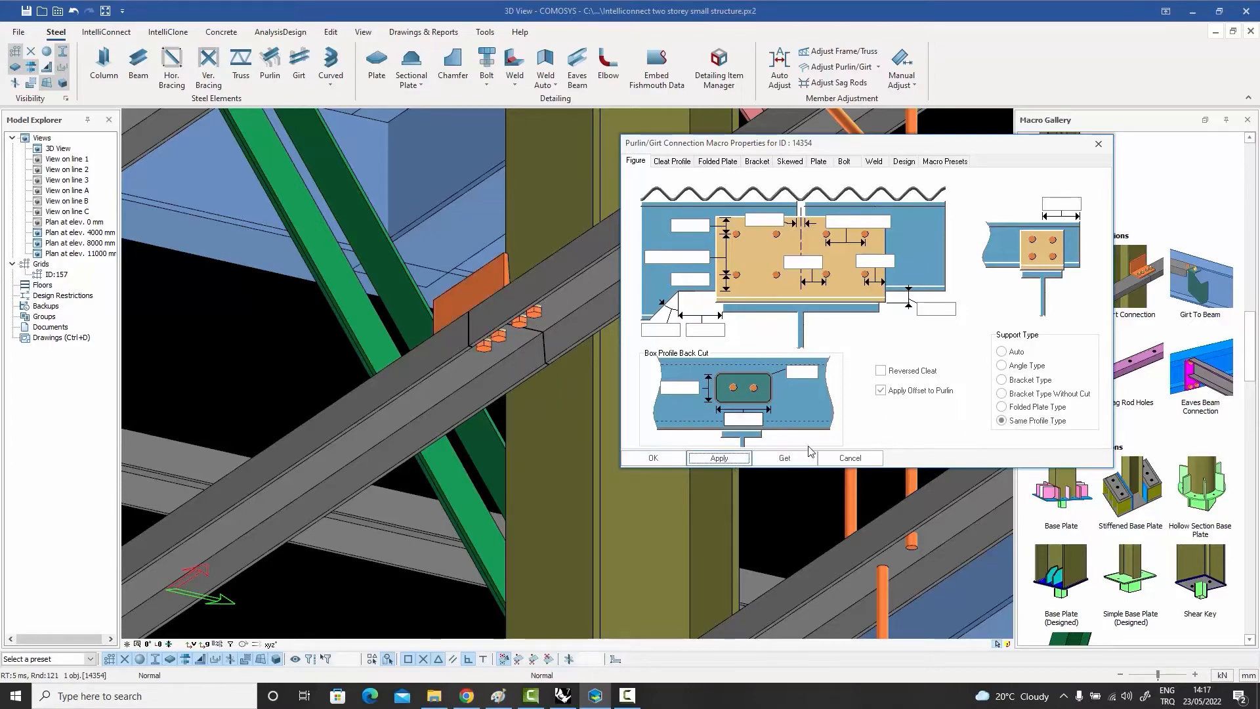
click(854, 458)
Step: Apply a Purlin Connection between the sloping roof beam and the end of the second purlin on it
middle_drag(797, 394, 657, 410)
scroll(624, 387, down, 10)
scroll(583, 351, down, 2)
middle_drag(584, 348, 669, 397)
scroll(634, 286, up, 9)
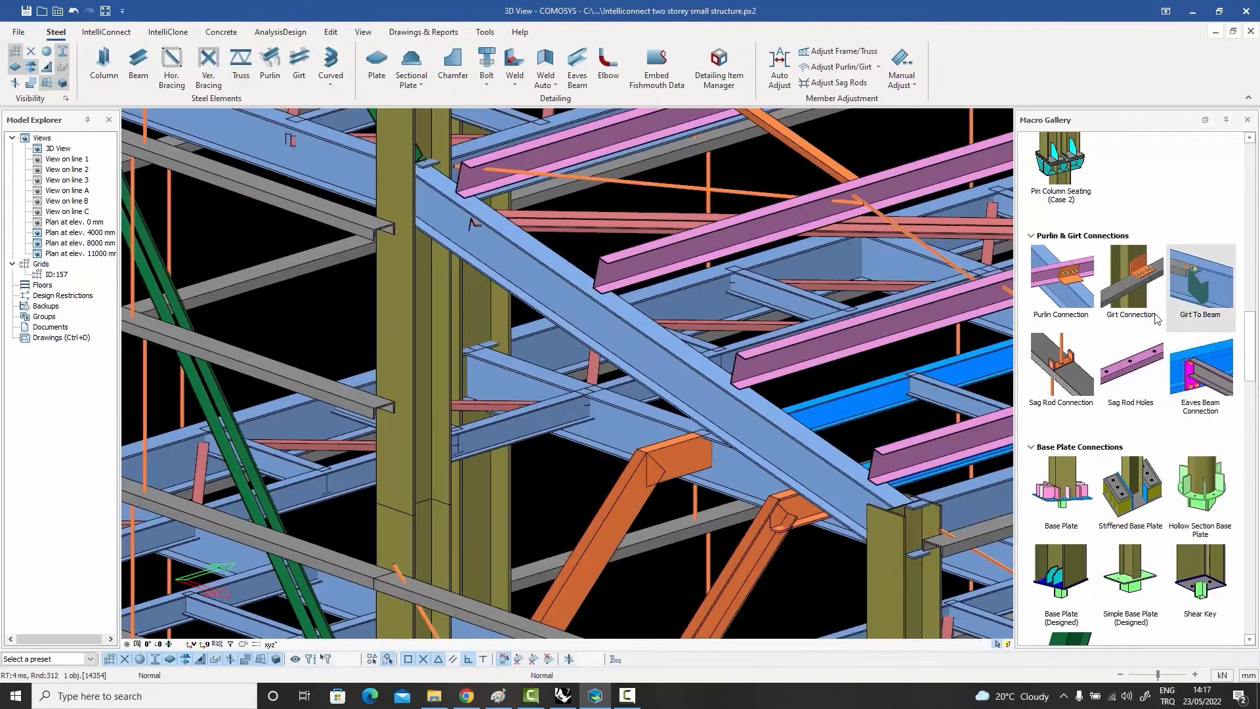
click(1060, 279)
click(613, 303)
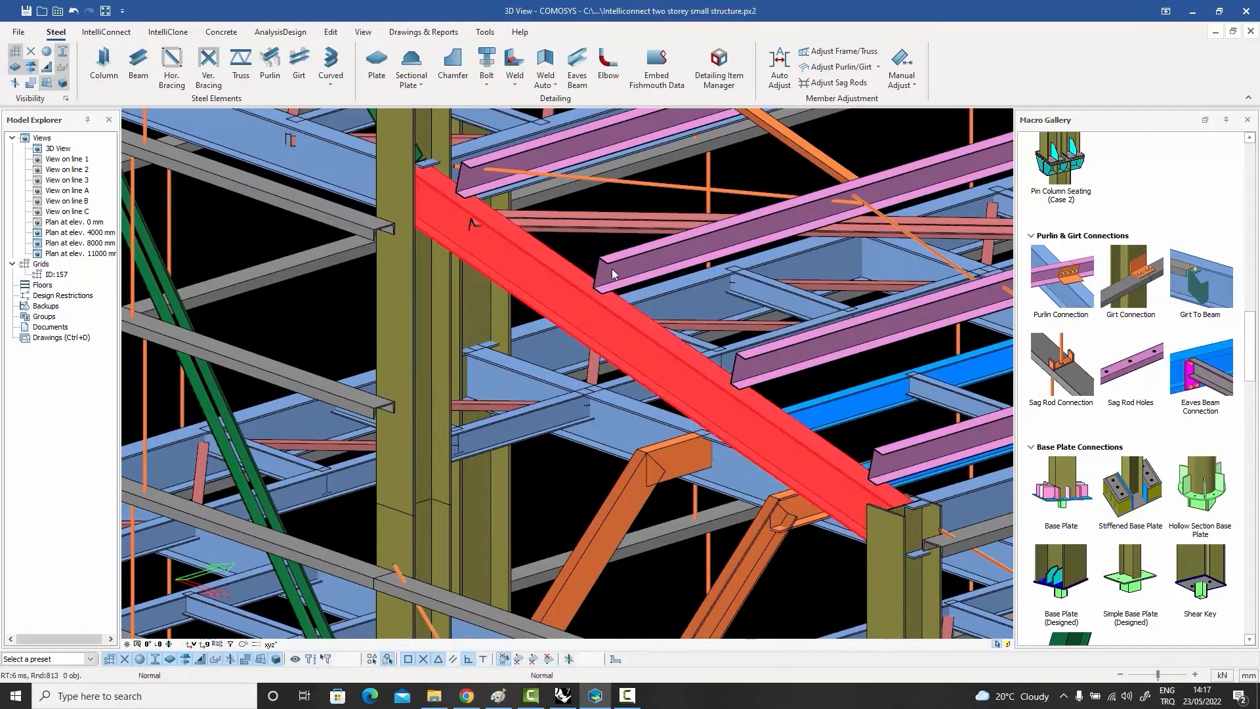
click(613, 266)
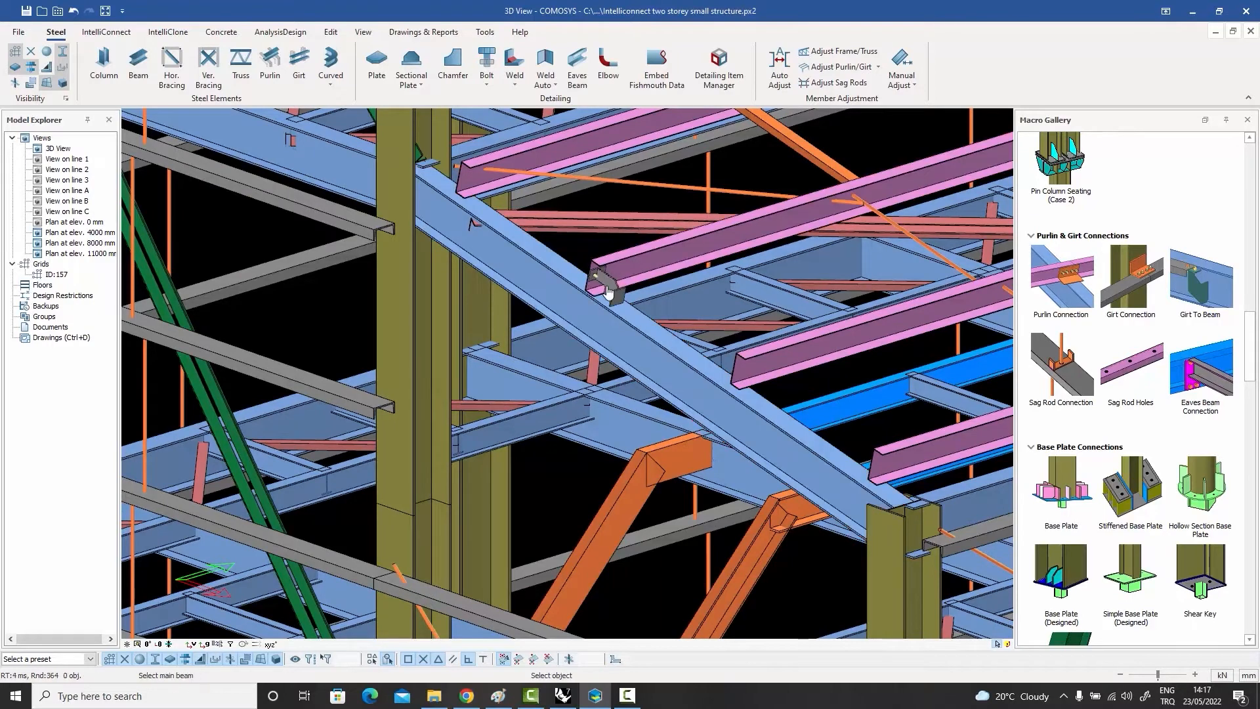
right_click(610, 282)
Step: Open the new purlin connection's properties, accept the Folded Plate Type support and view the folded plate up close
click(612, 289)
double_click(612, 285)
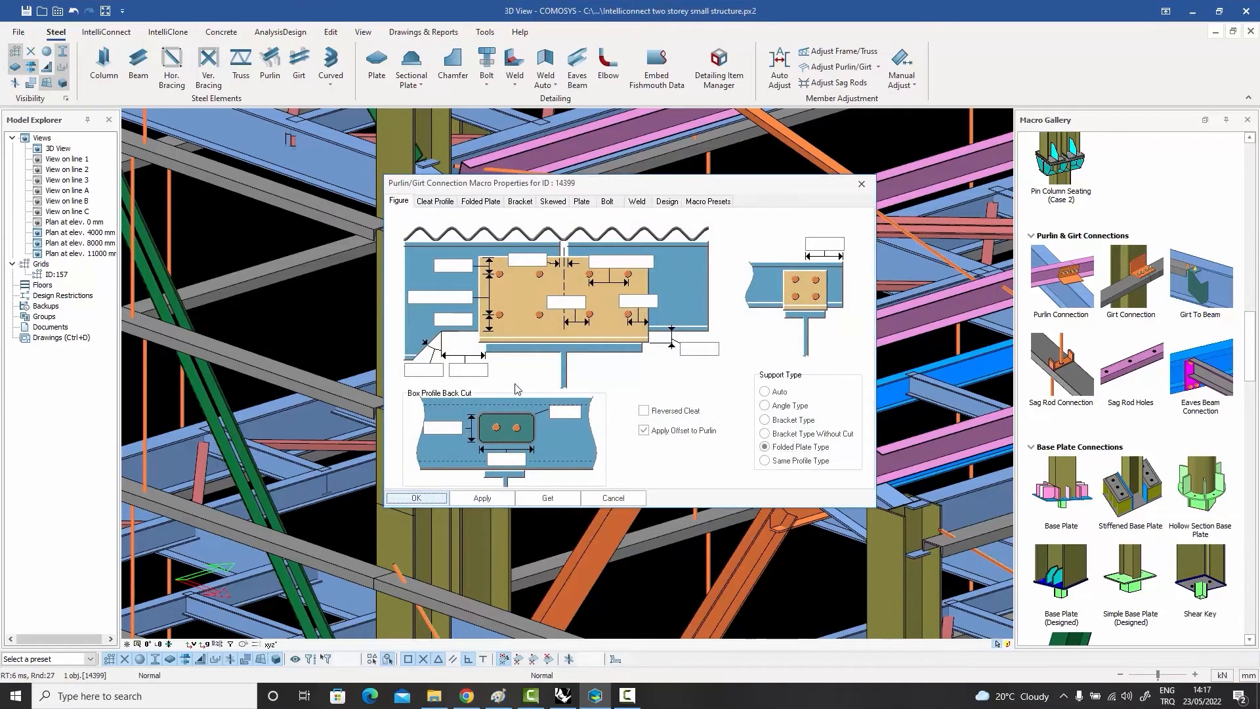
click(416, 497)
scroll(592, 288, up, 4)
scroll(594, 286, up, 2)
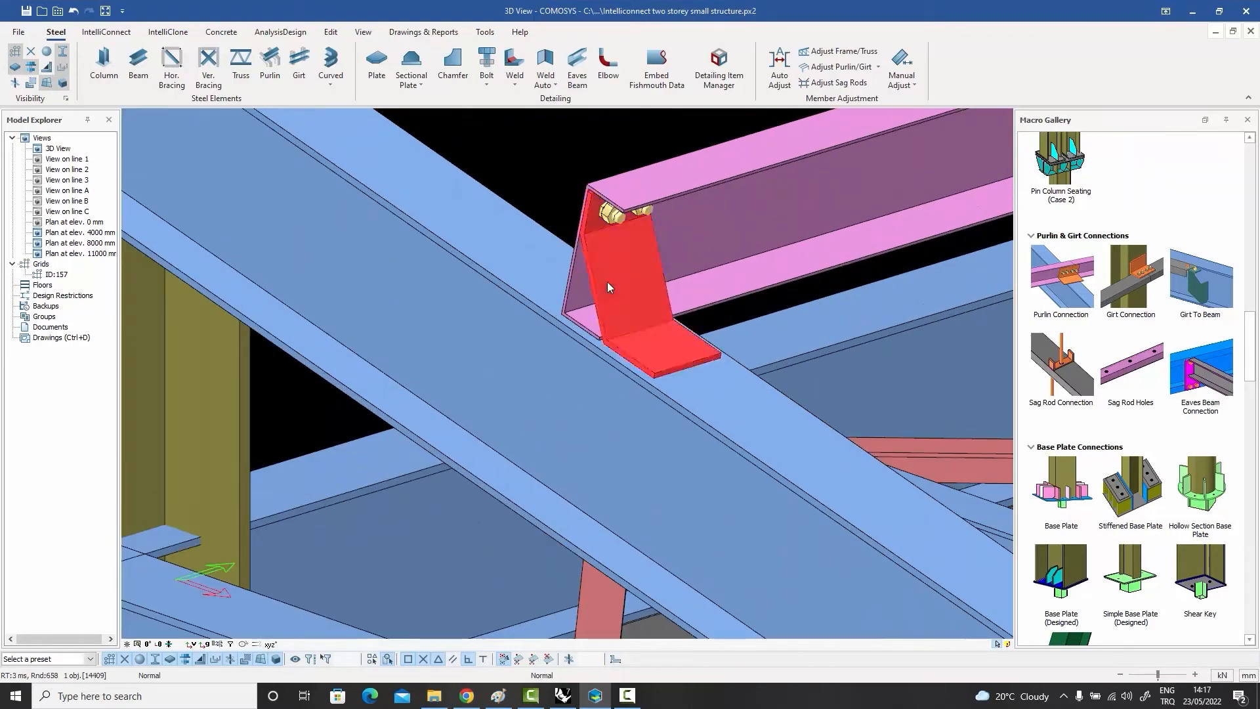
Step: Change the purlin connection's support type to Angle Type
double_click(608, 283)
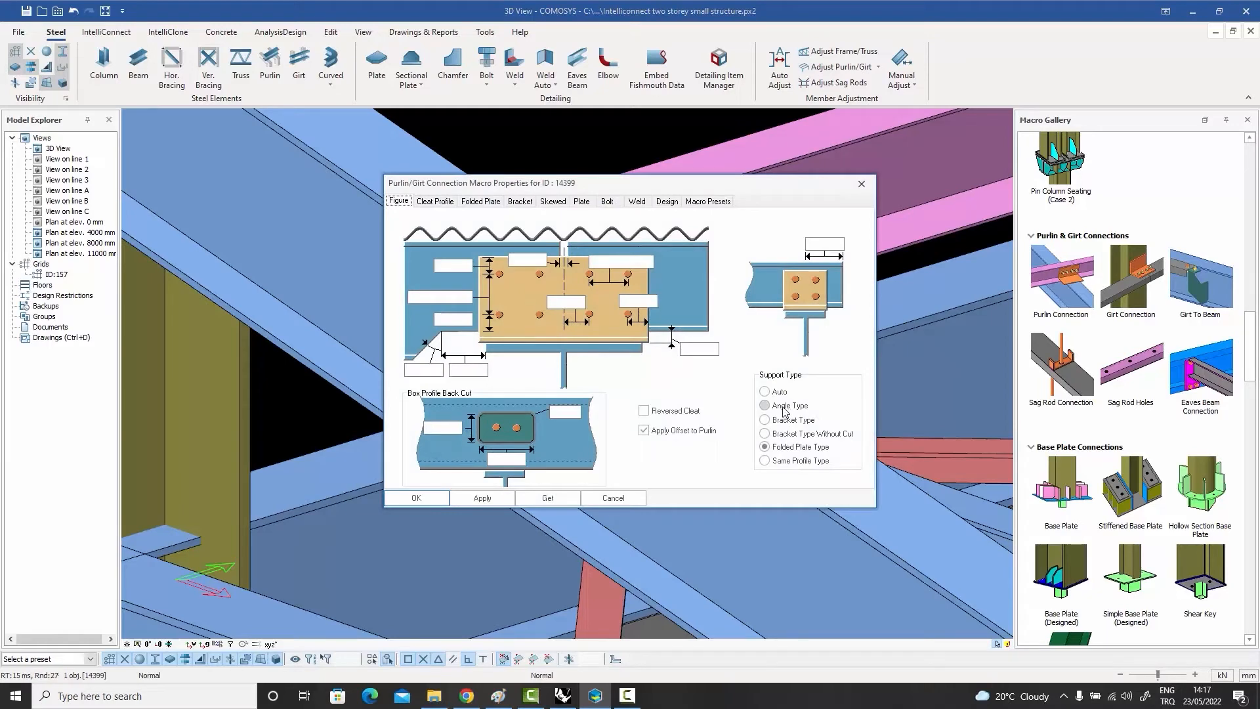
click(481, 499)
click(445, 498)
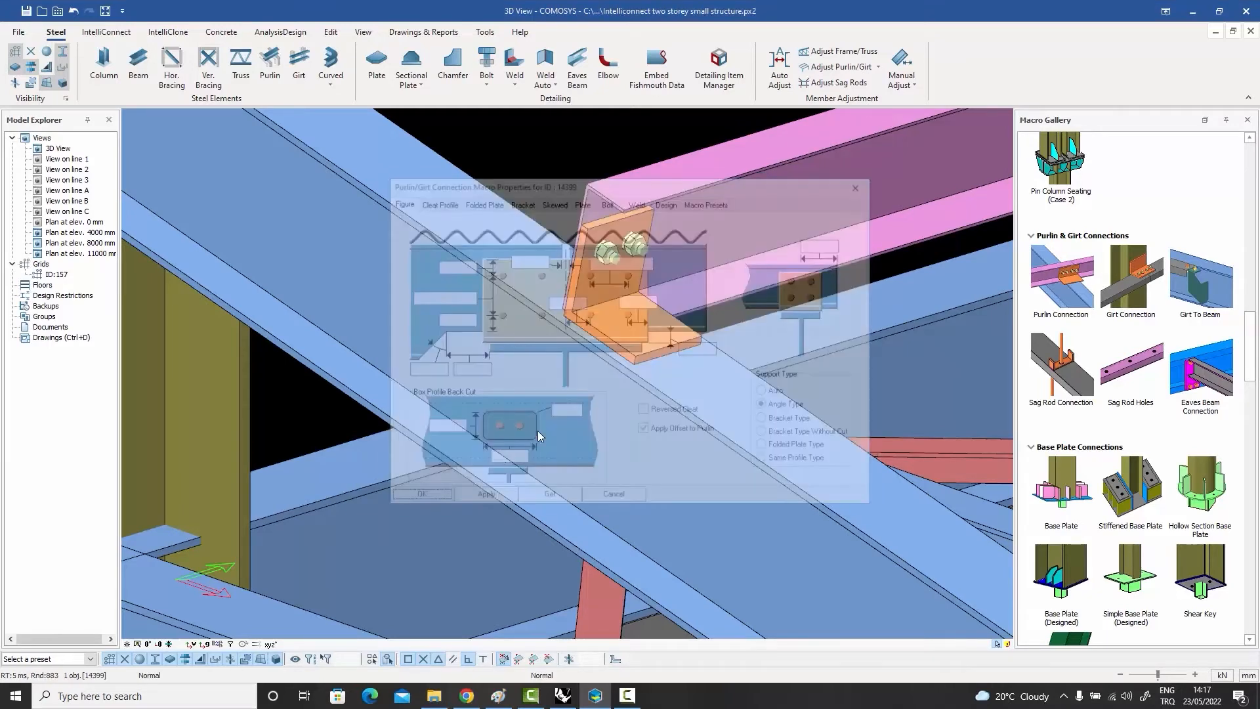
scroll(610, 380, up, 3)
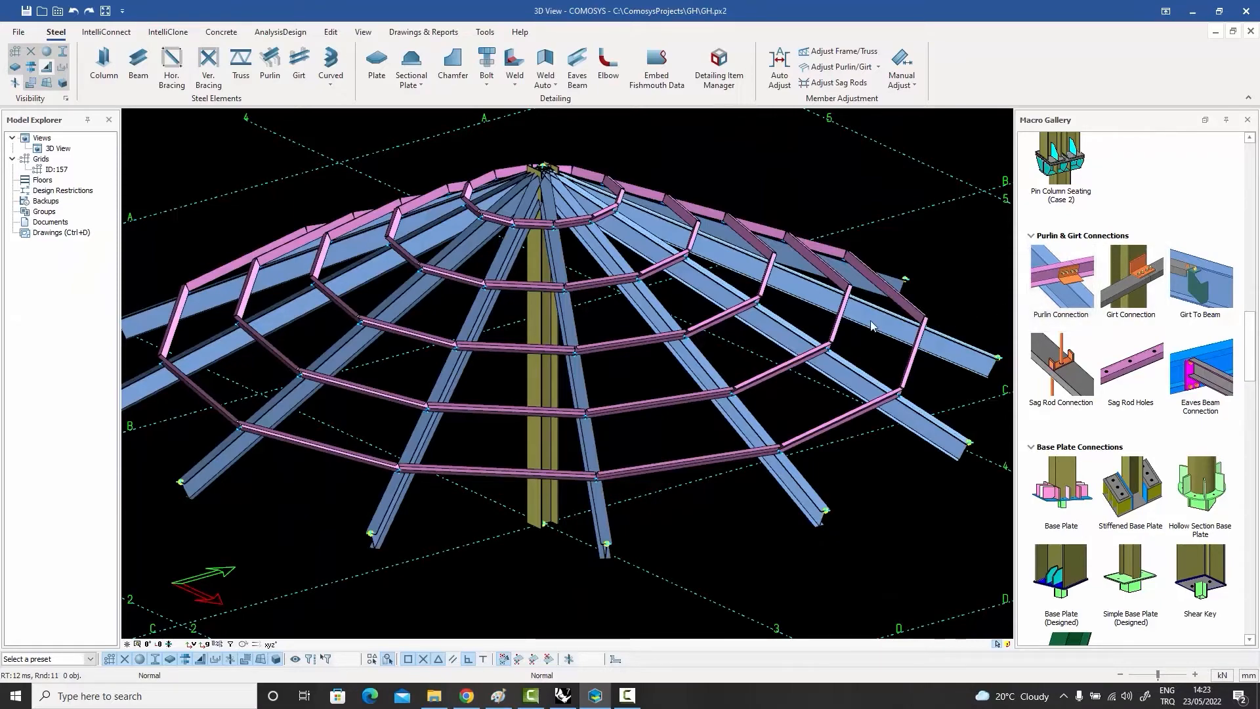
Step: Examine the joint in the conical roof model where two angled purlins of the middle ring meet over a radial rafter
mouse_move(745, 318)
middle_down()
mouse_move(768, 328)
mouse_move(748, 321)
middle_up()
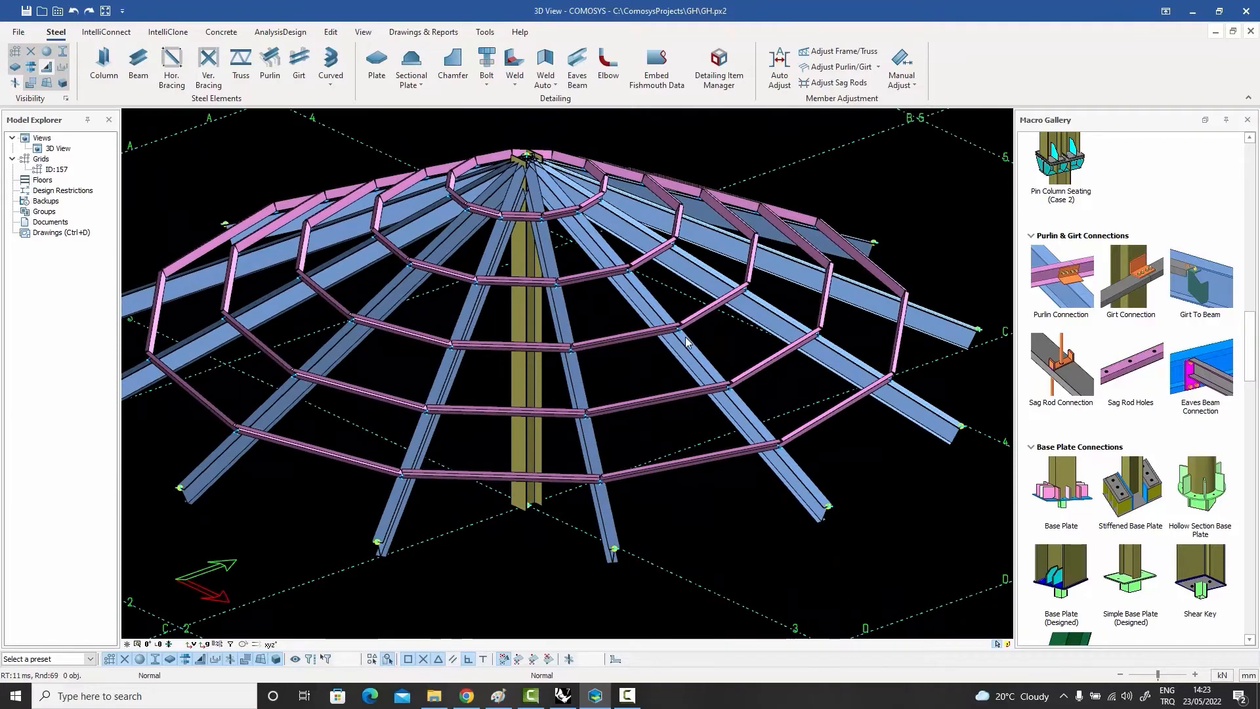
scroll(688, 334, up, 5)
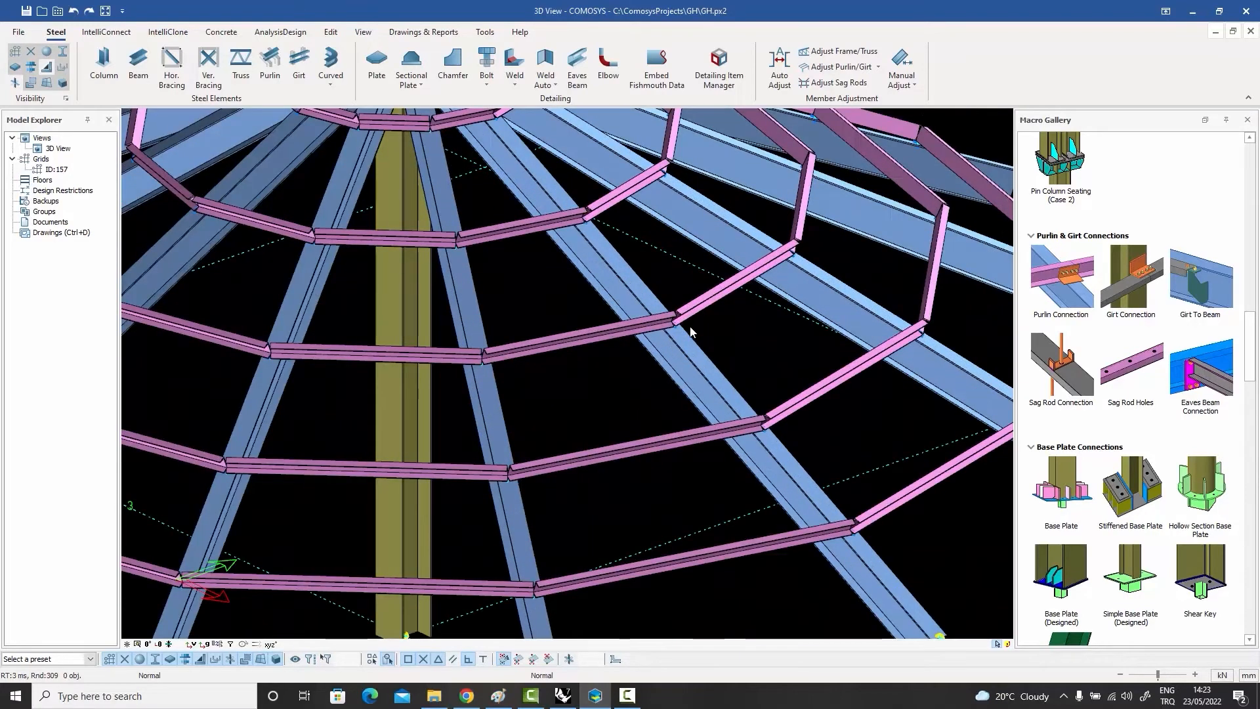
scroll(686, 328, up, 4)
scroll(677, 323, down, 3)
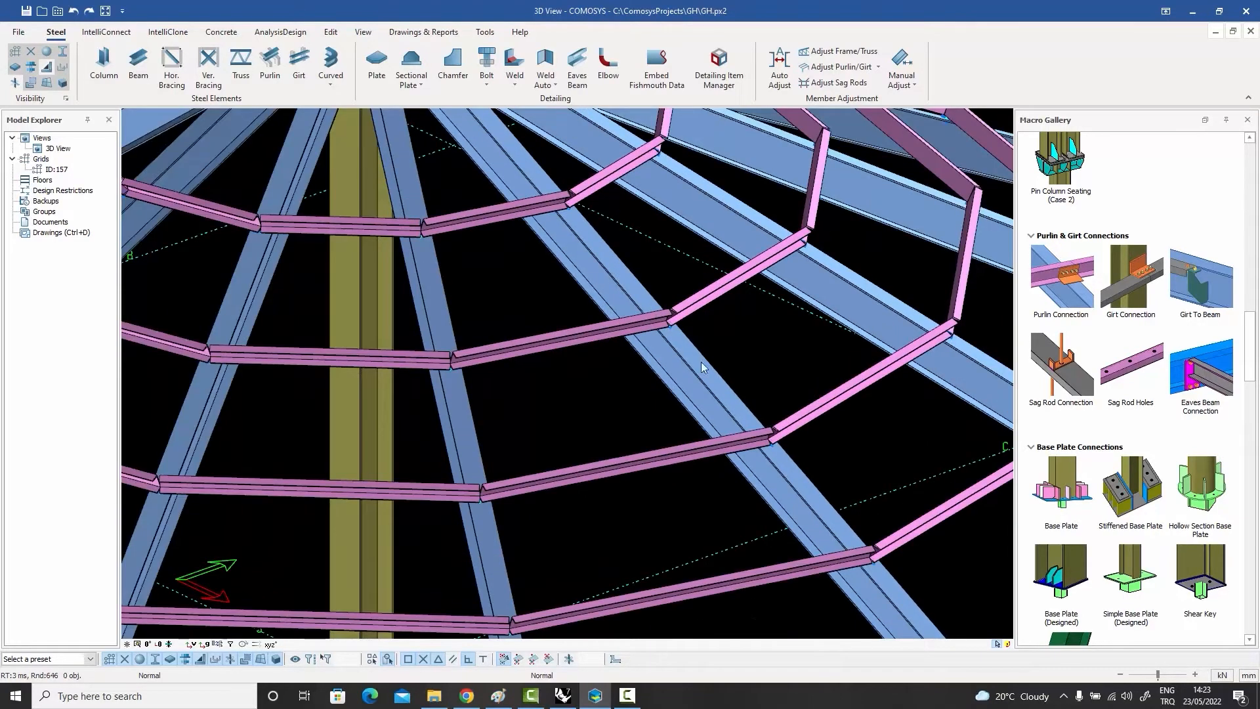
click(725, 291)
click(611, 332)
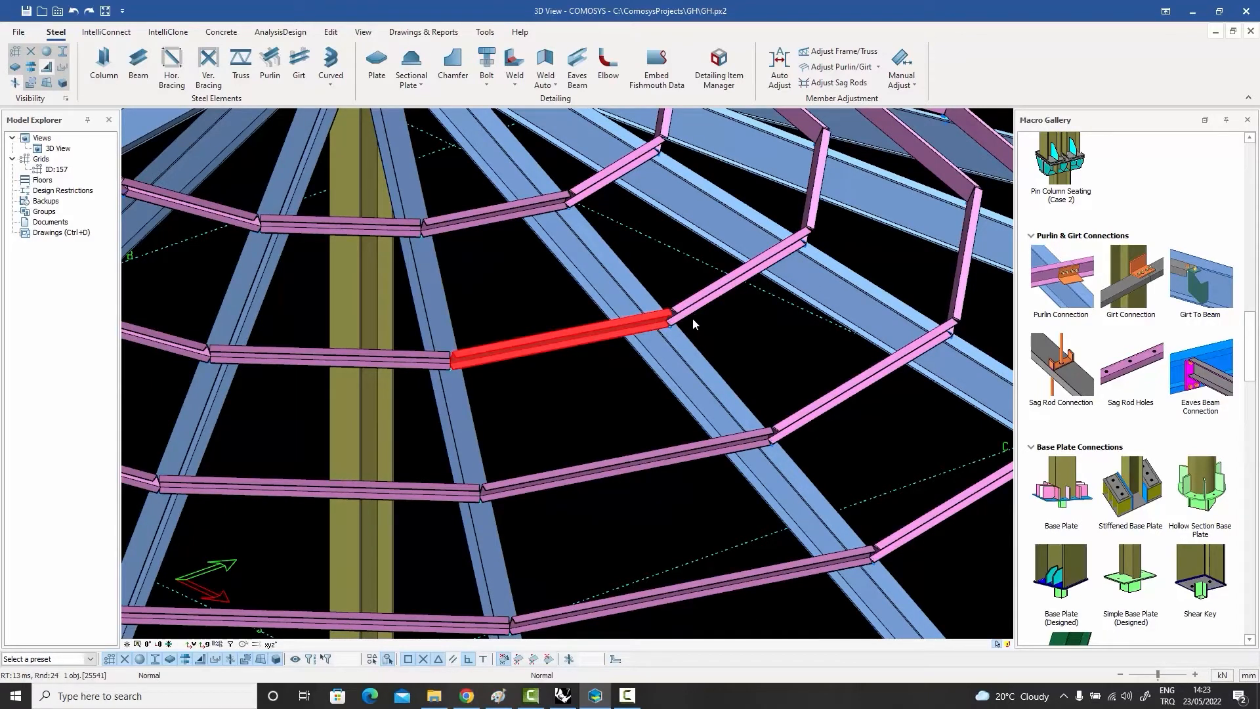
key(Escape)
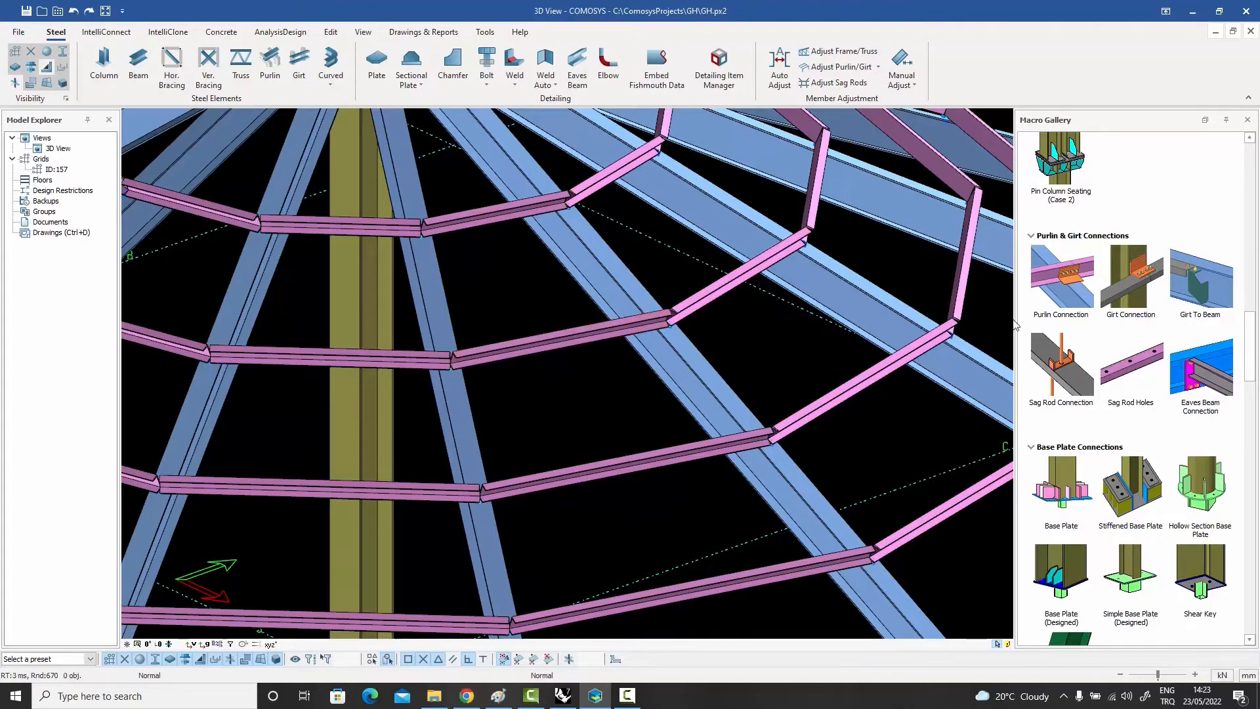
Step: Apply a Purlin Connection joining the two angled middle-ring purlins to the radial rafter and inspect the skewed plates
mouse_move(1068, 285)
click(1061, 275)
click(673, 346)
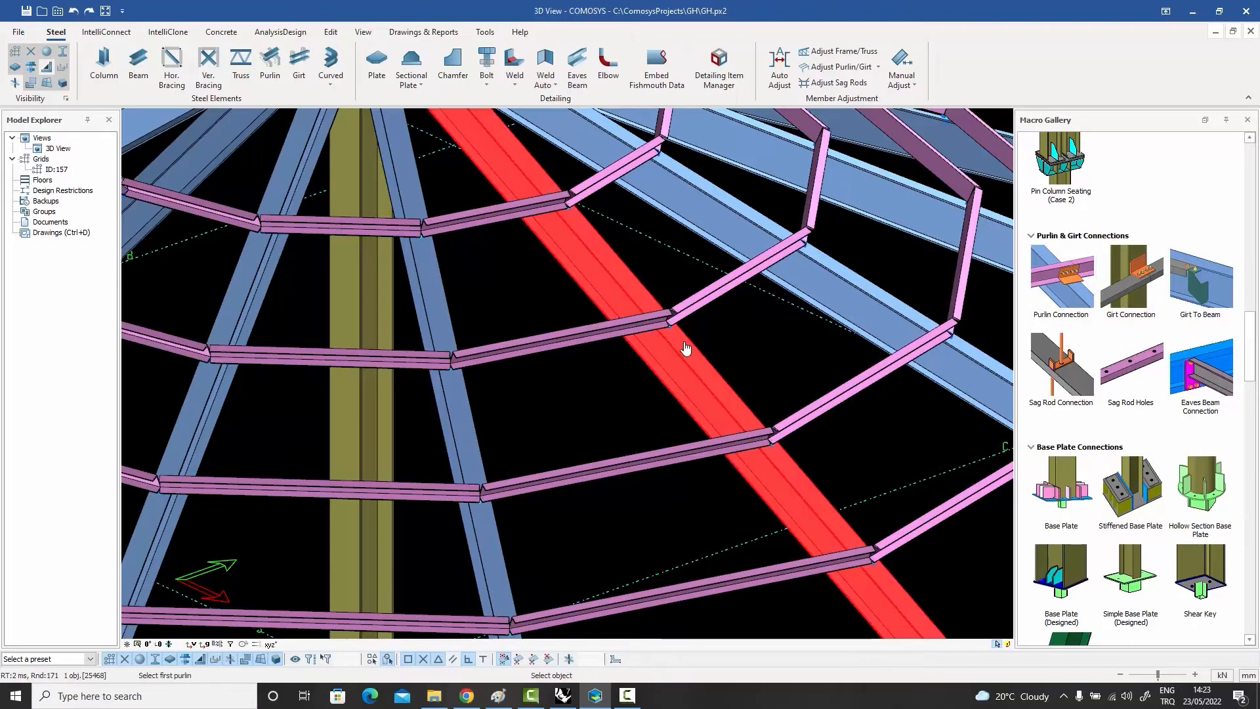
click(633, 332)
click(695, 308)
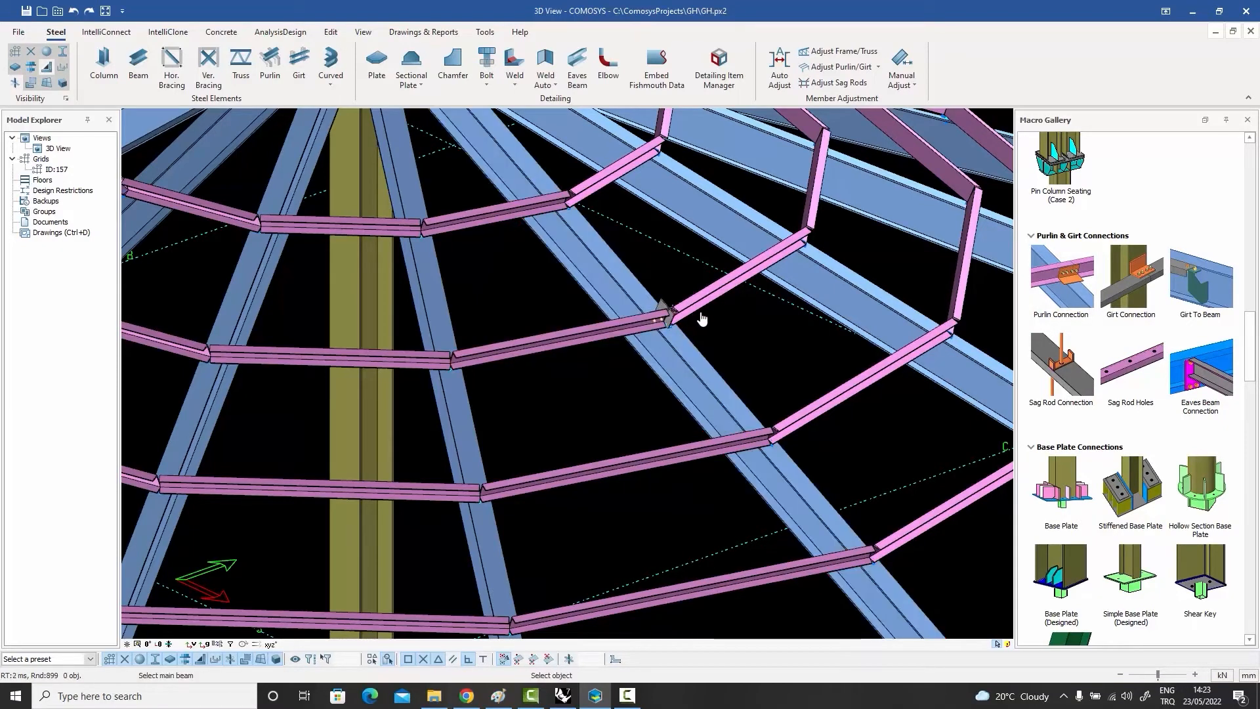
scroll(689, 312, up, 5)
click(667, 307)
middle_drag(667, 307, 491, 292)
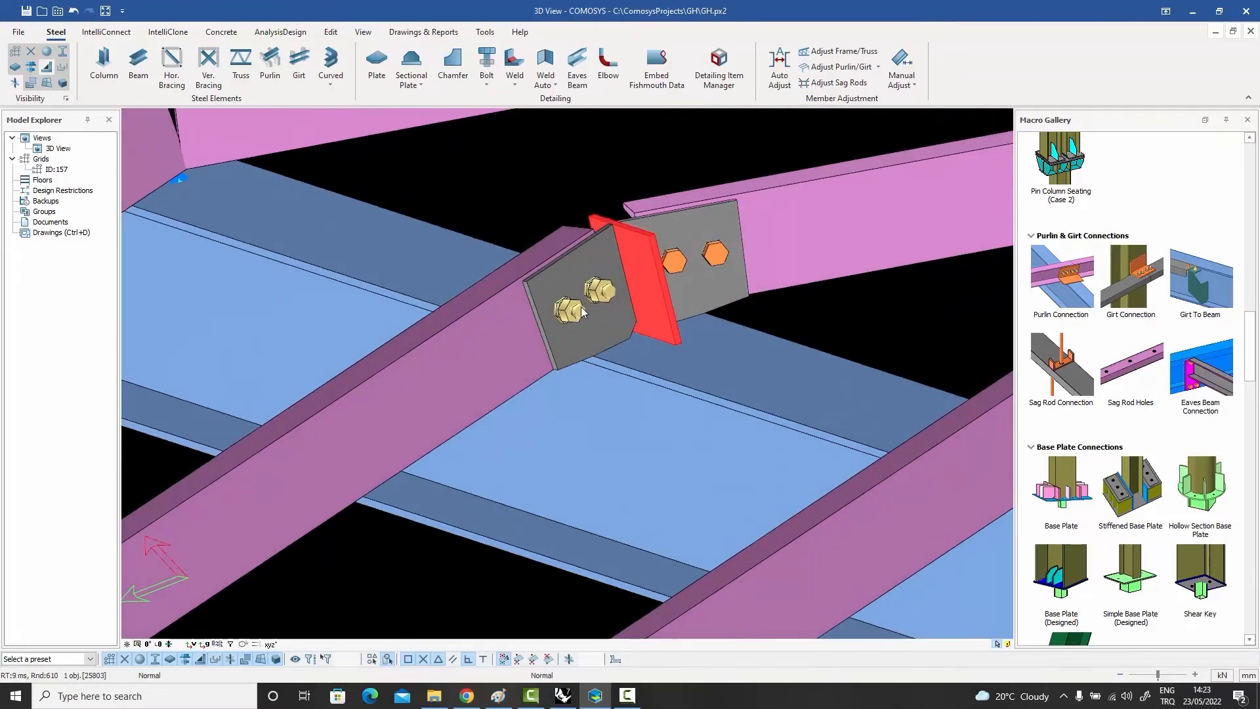
middle_drag(755, 253, 813, 286)
scroll(701, 278, down, 8)
middle_drag(818, 290, 798, 293)
key(Escape)
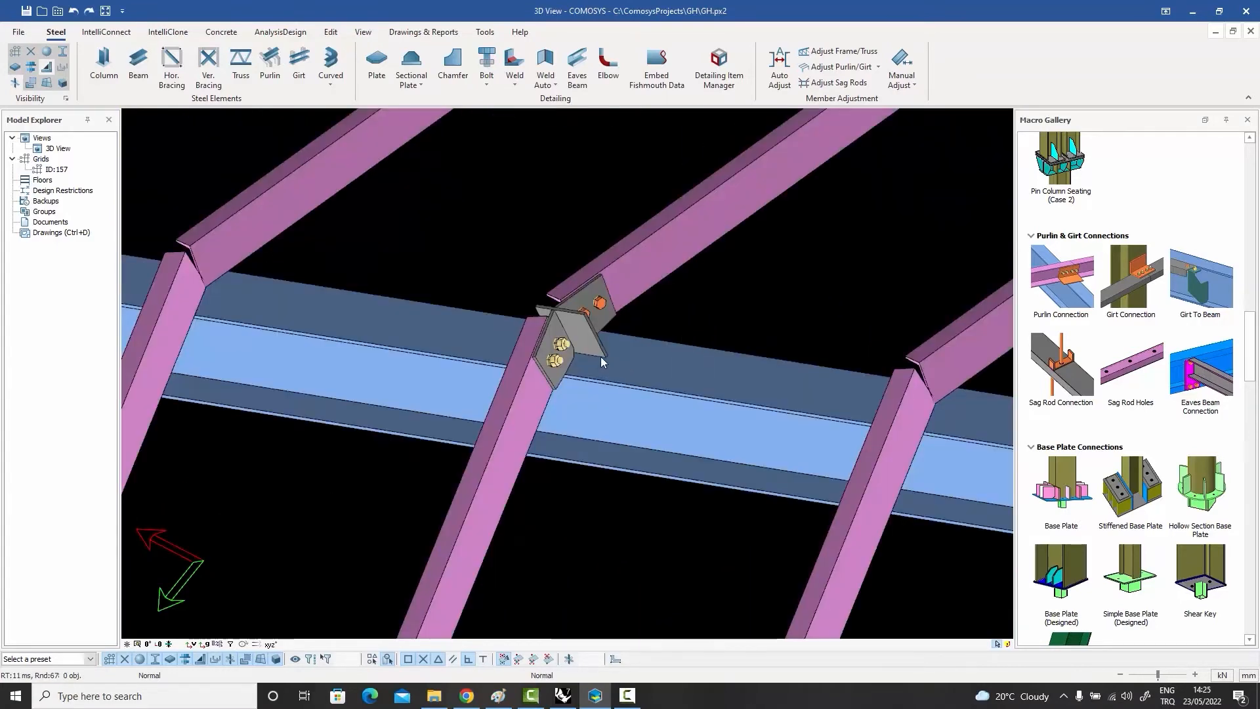
Step: Copy the skewed purlin connection by rotation about the roof's centre with angle 30 and copy count 11, and inspect the copies
click(593, 341)
right_click(593, 343)
mouse_move(656, 528)
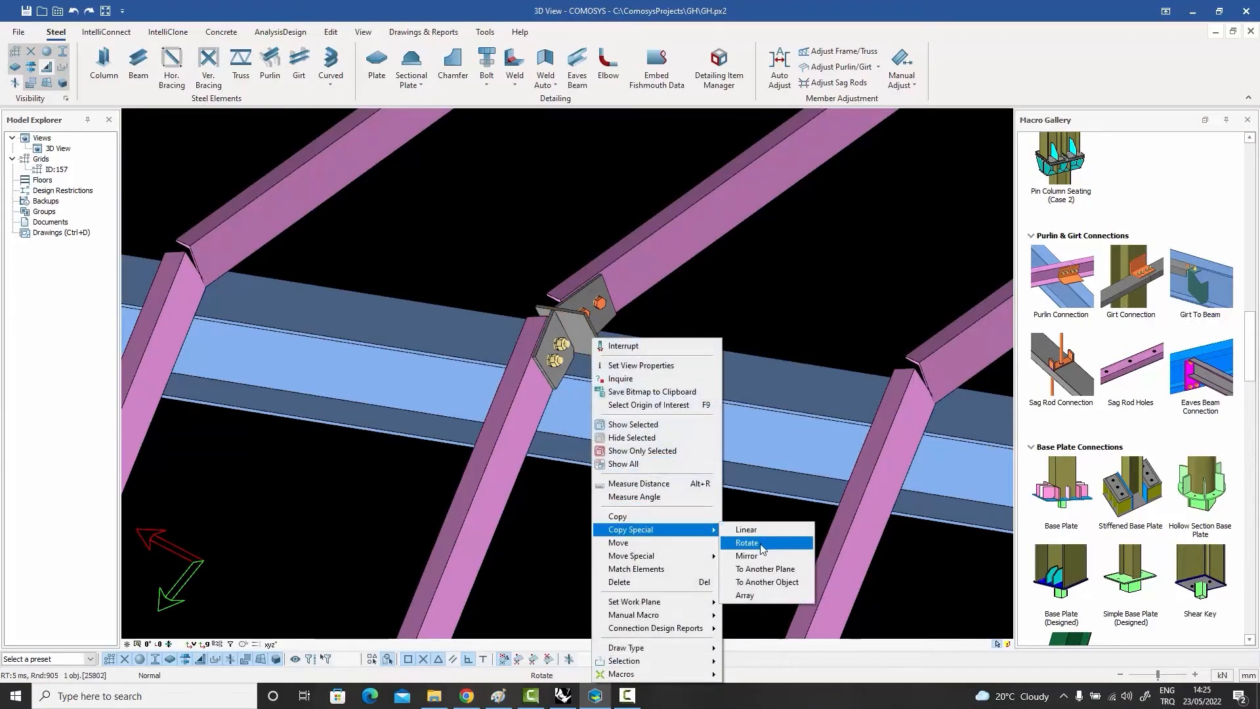
click(747, 543)
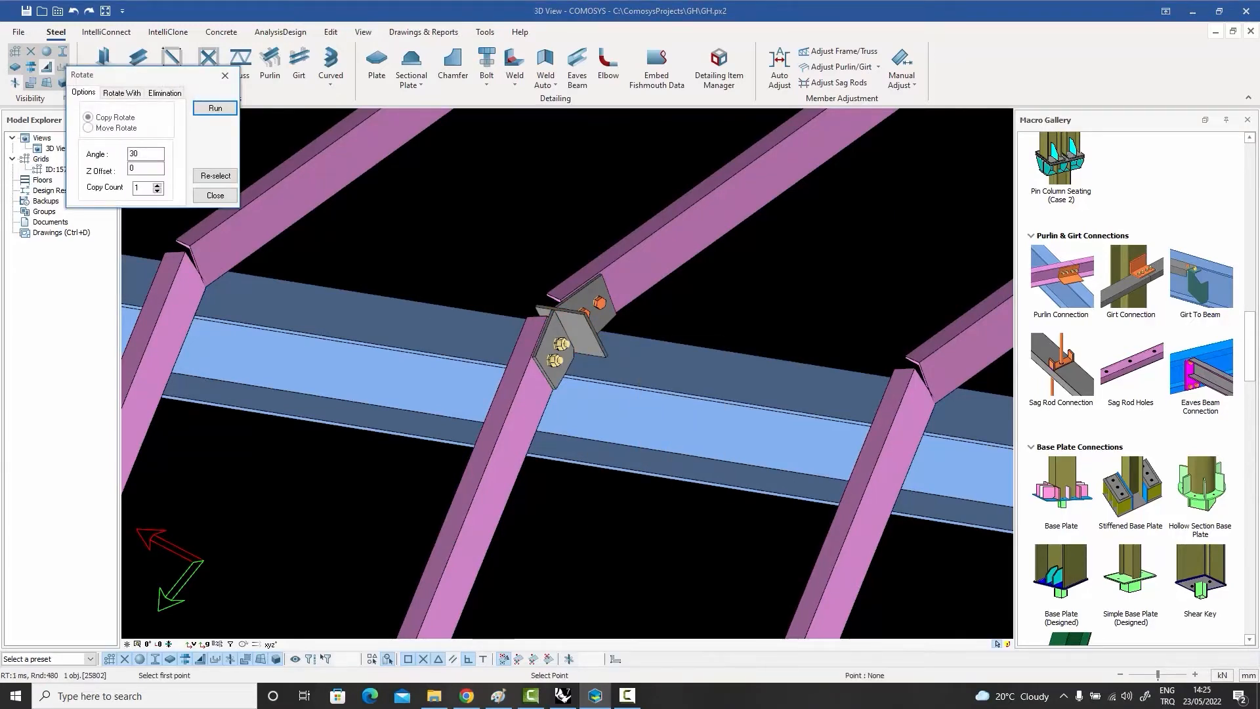
scroll(734, 264, down, 5)
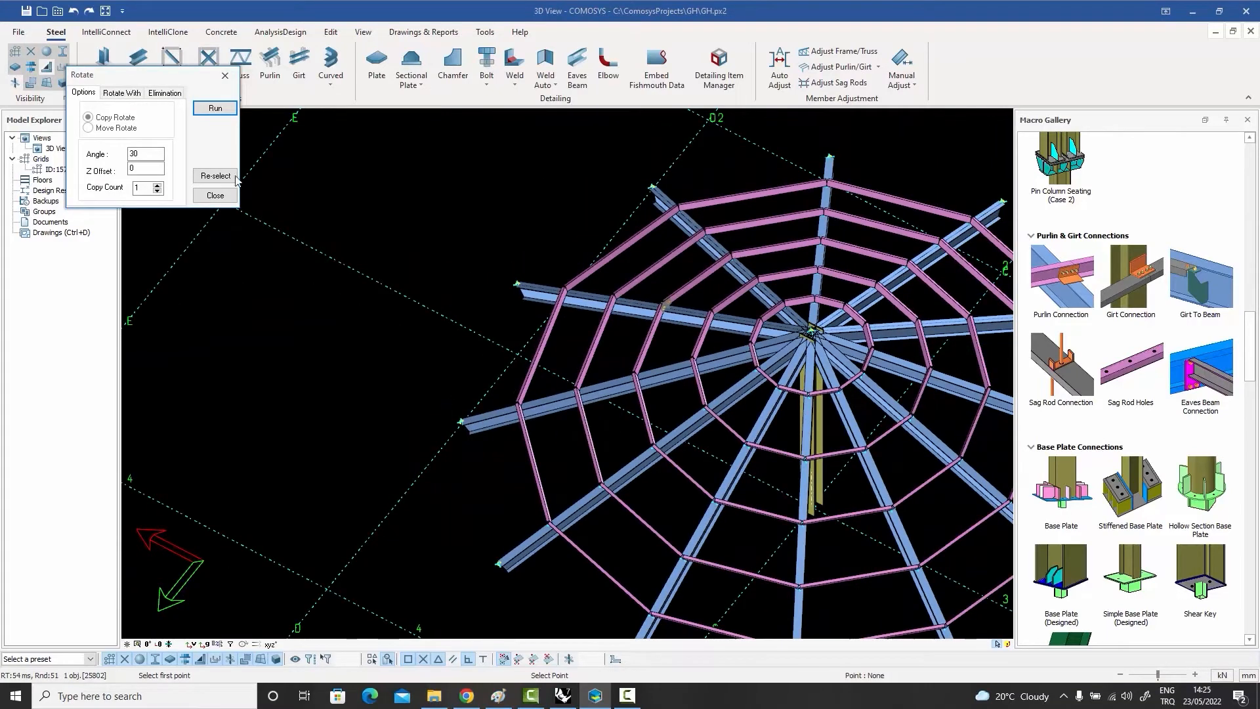
click(145, 186)
click(215, 108)
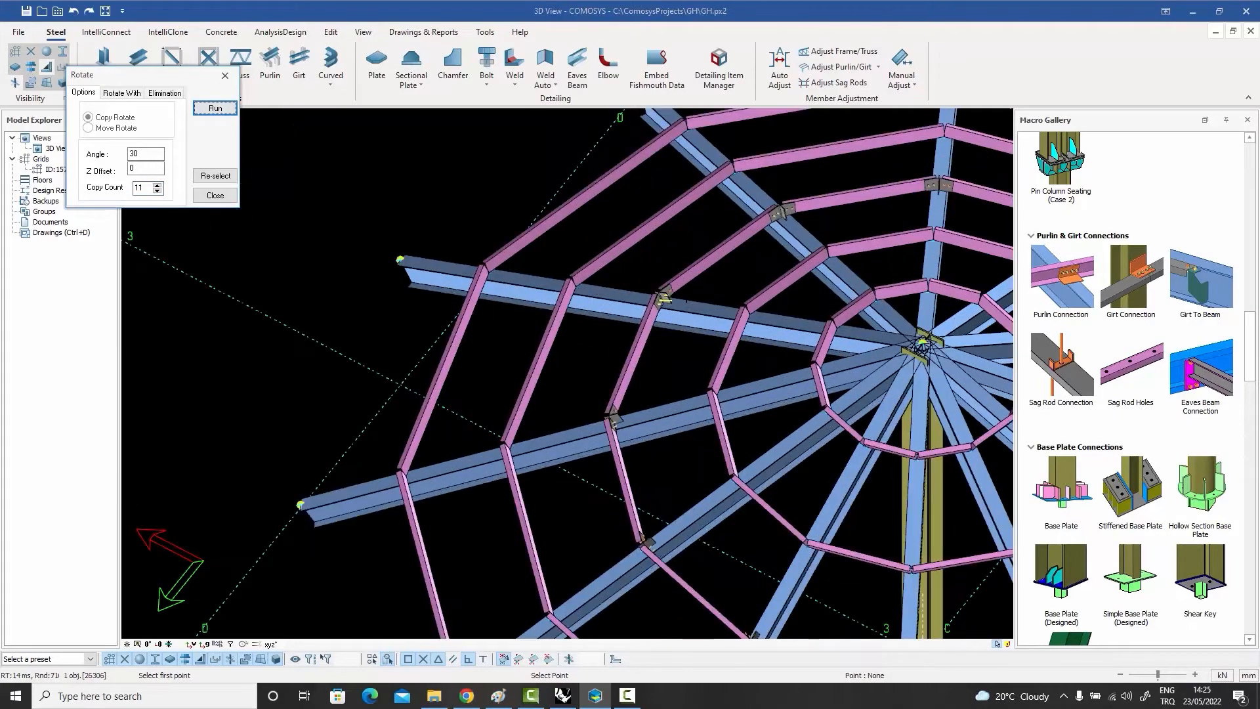
scroll(684, 581, down, 5)
scroll(684, 580, up, 6)
scroll(684, 580, down, 2)
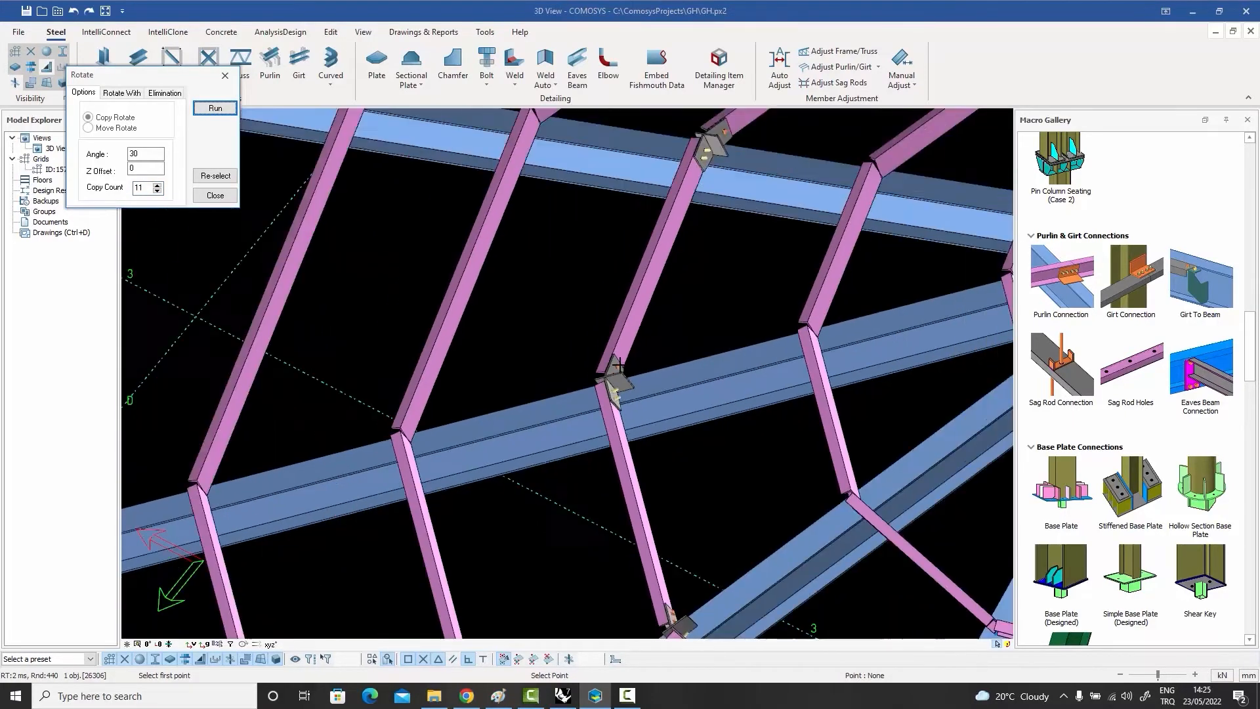
scroll(683, 580, up, 3)
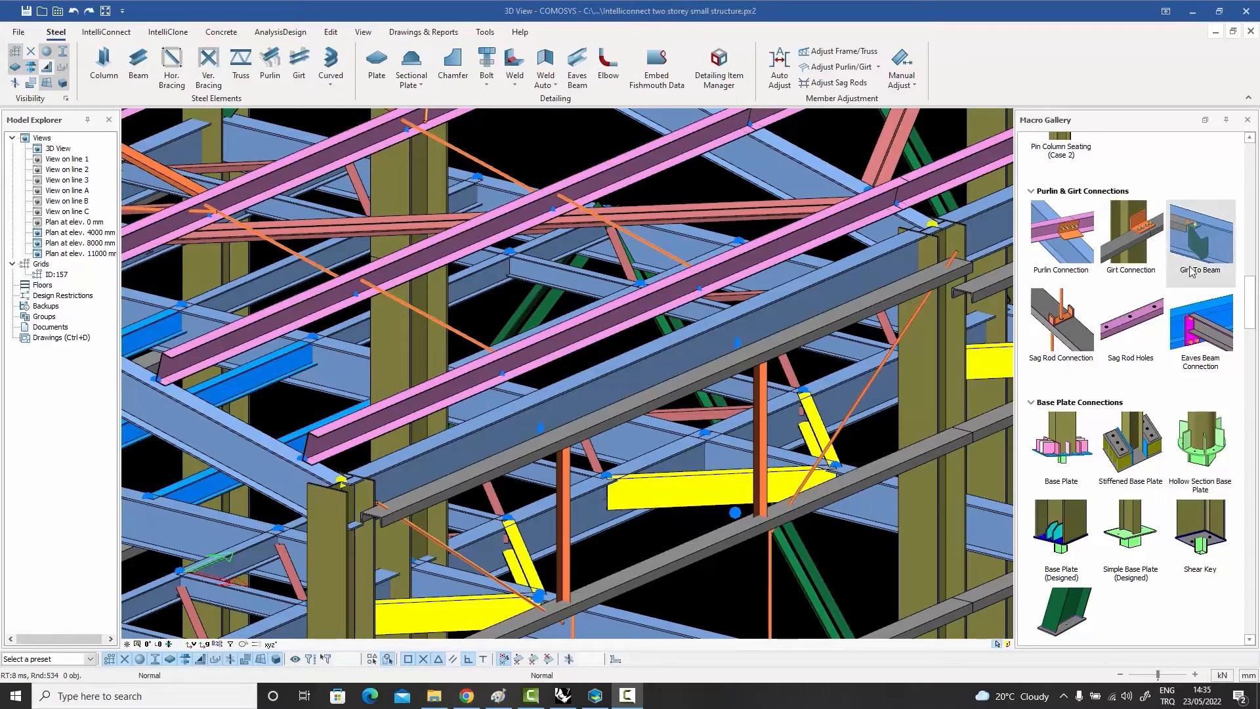
Step: Apply a Girt To Beam connection between the eaves beam and the girt below it, near the first vertical post in the bay
click(1199, 245)
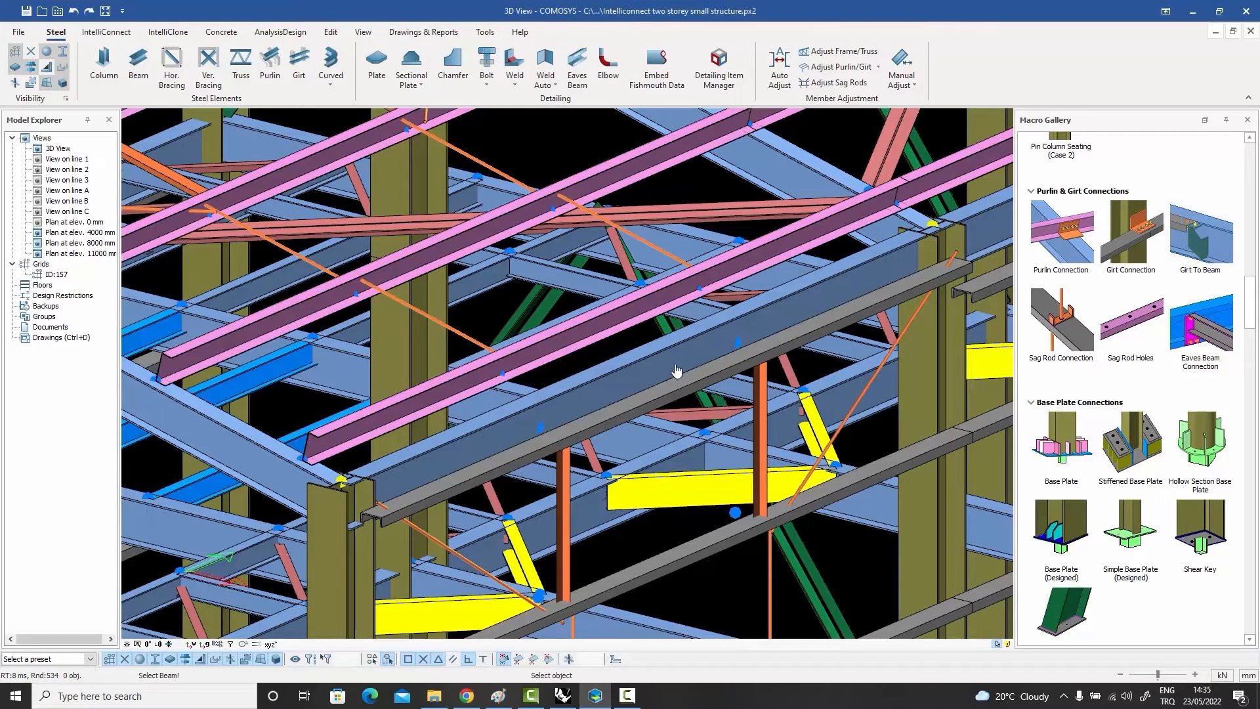
click(630, 383)
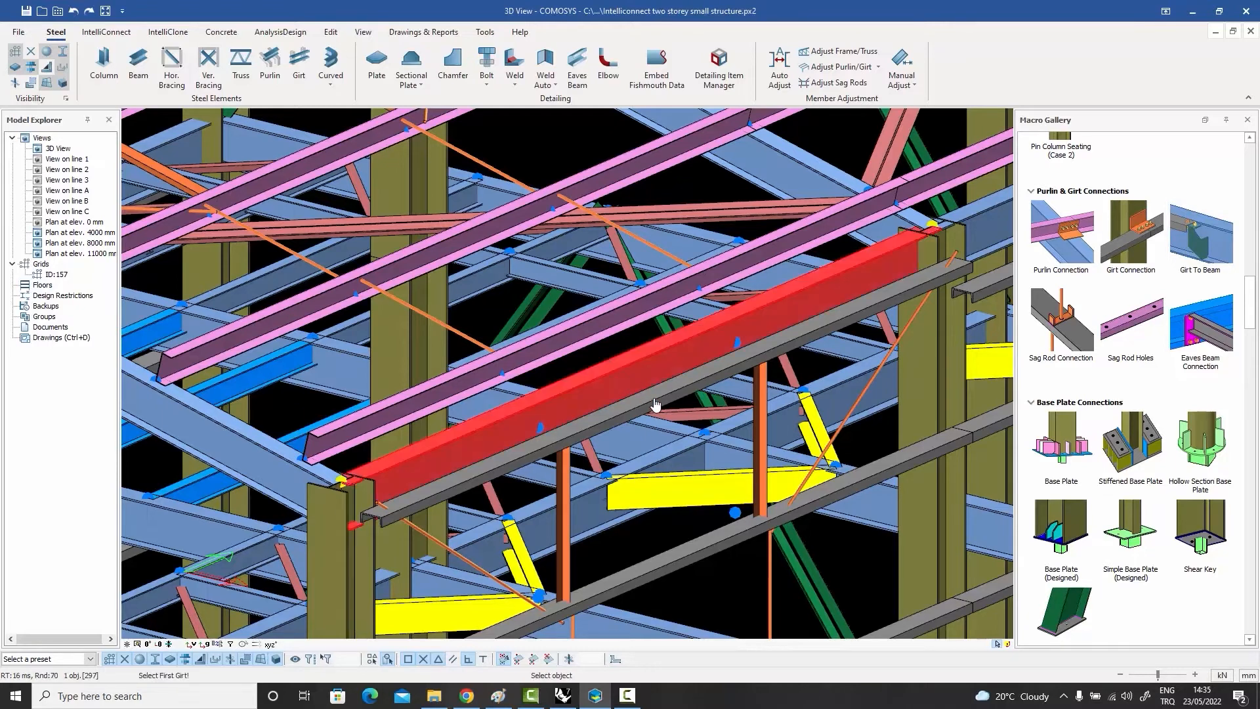
click(656, 404)
click(655, 404)
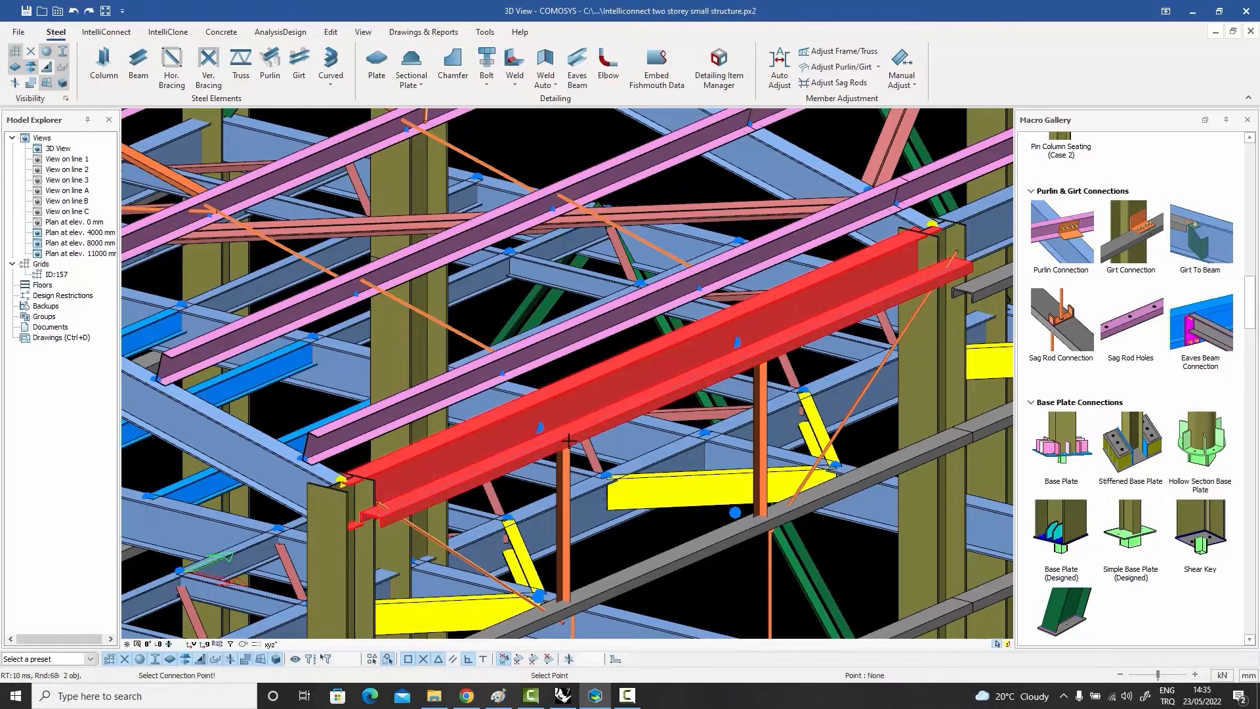
click(533, 452)
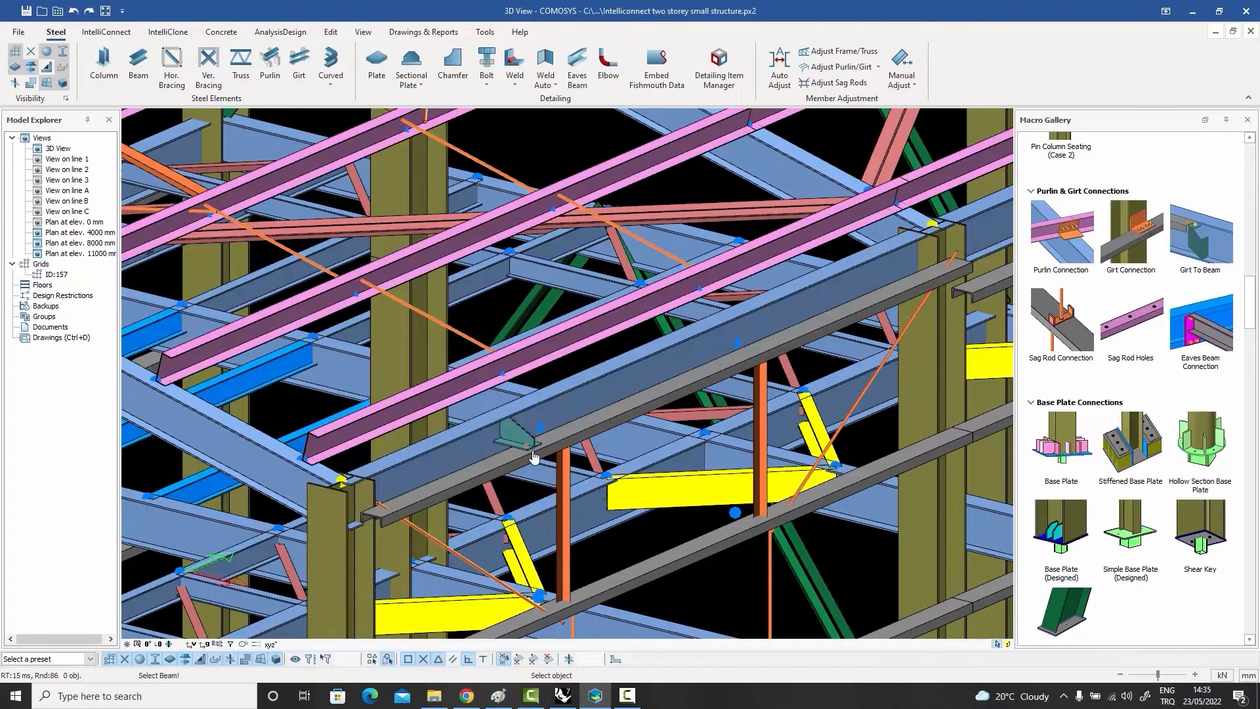
Step: Apply a Girt To Beam connection between the same eaves beam and girt, between the second vertical post and the next column
scroll(530, 454, up, 3)
scroll(529, 455, down, 4)
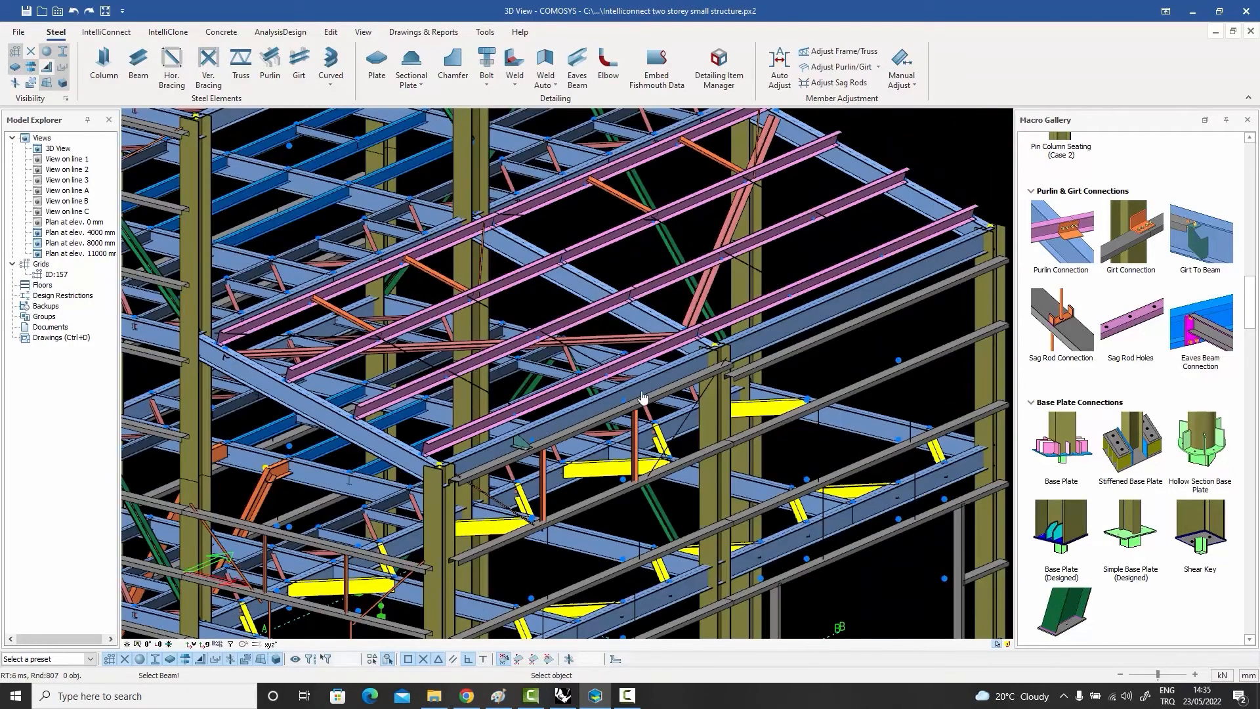
scroll(646, 394, up, 1)
click(660, 376)
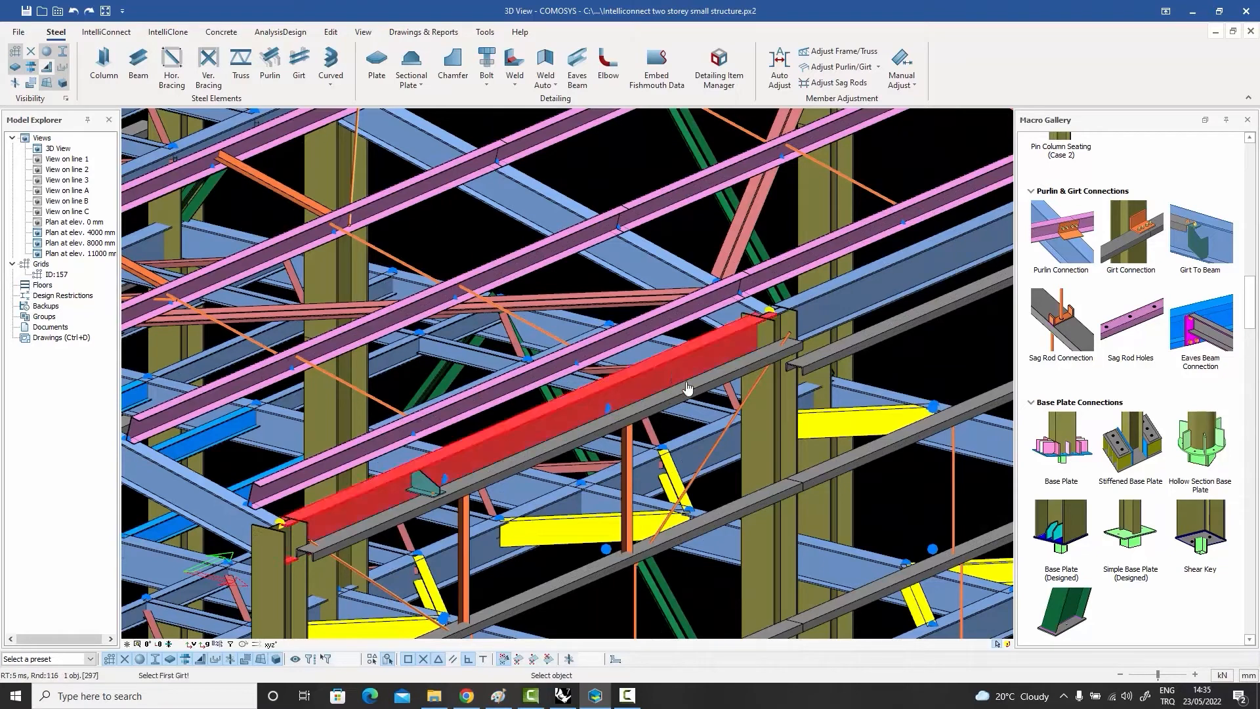
click(693, 394)
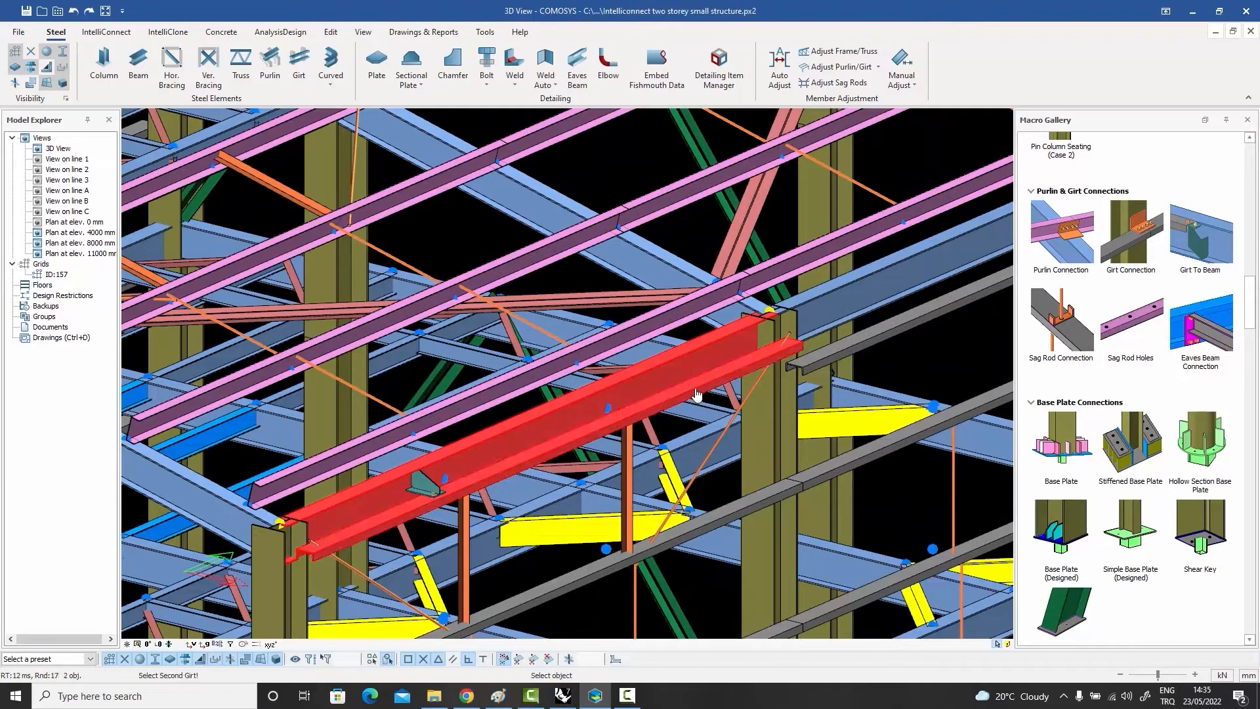
click(696, 394)
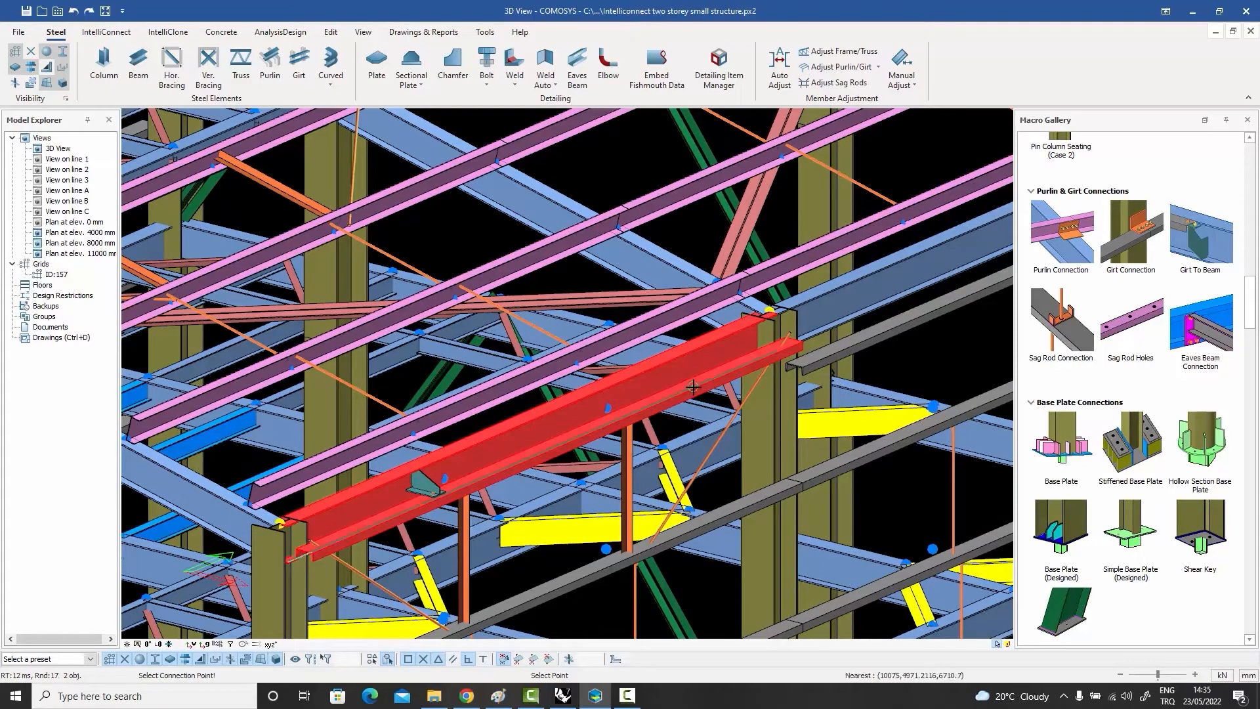
click(694, 387)
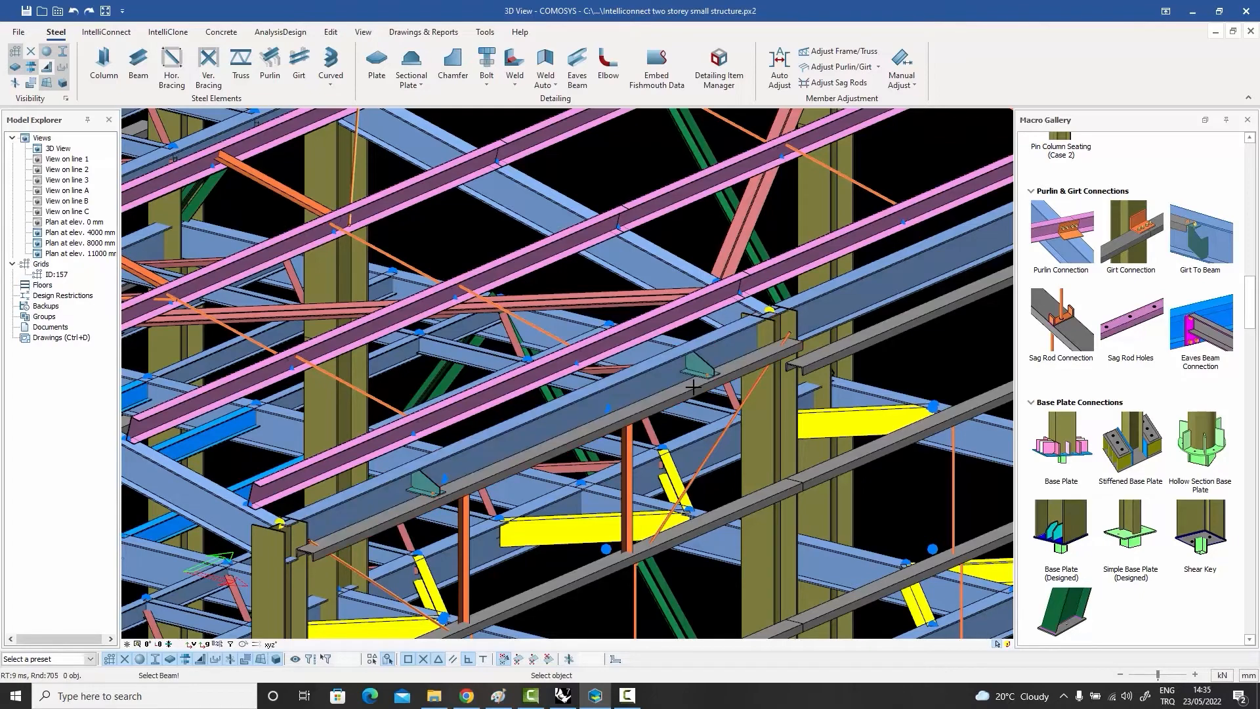
Step: Apply a Girt To Beam connection between the adjacent bay's eaves beam and the lower-set girt beneath it, and inspect the bracket
scroll(816, 366, down, 3)
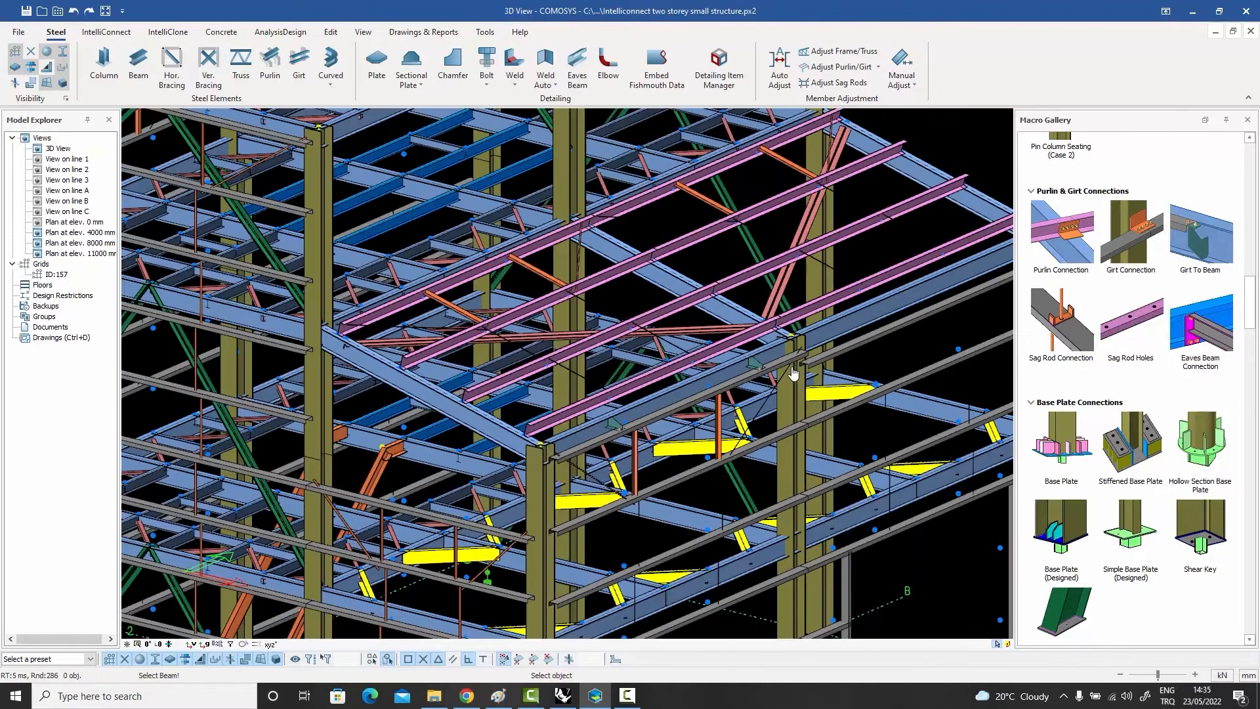
scroll(928, 313, up, 2)
middle_drag(928, 313, 845, 369)
scroll(845, 369, up, 2)
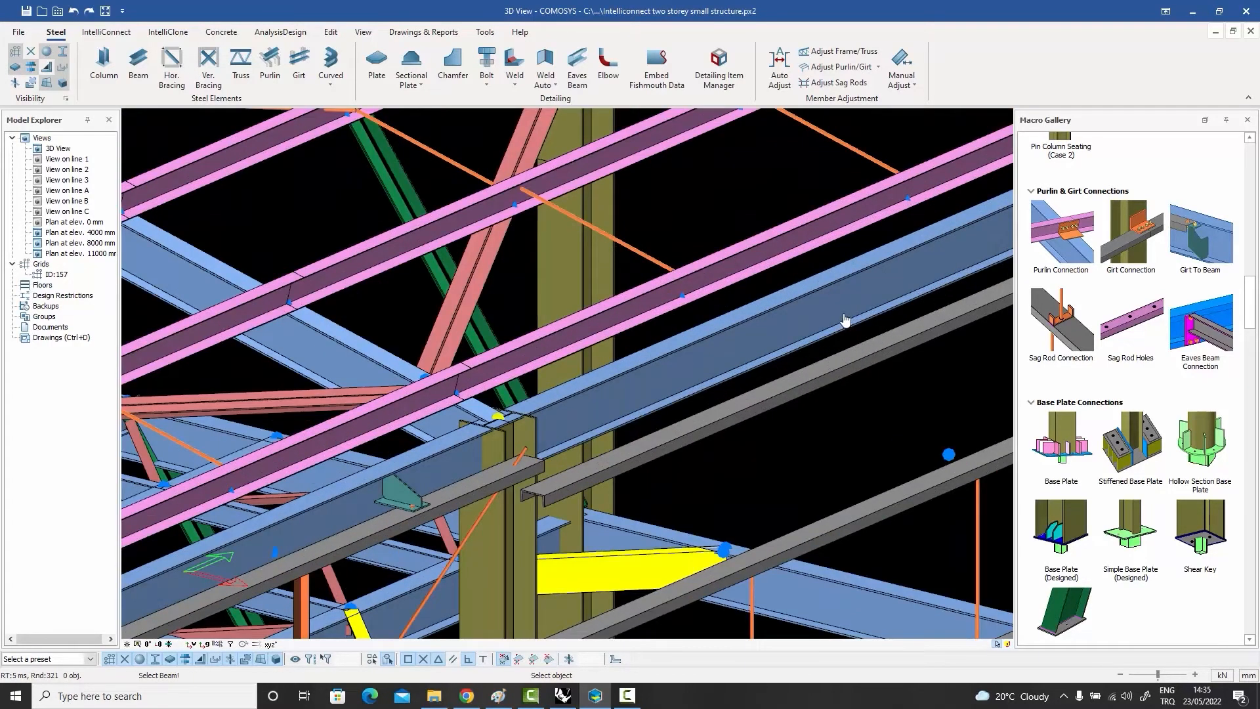
click(846, 317)
click(873, 355)
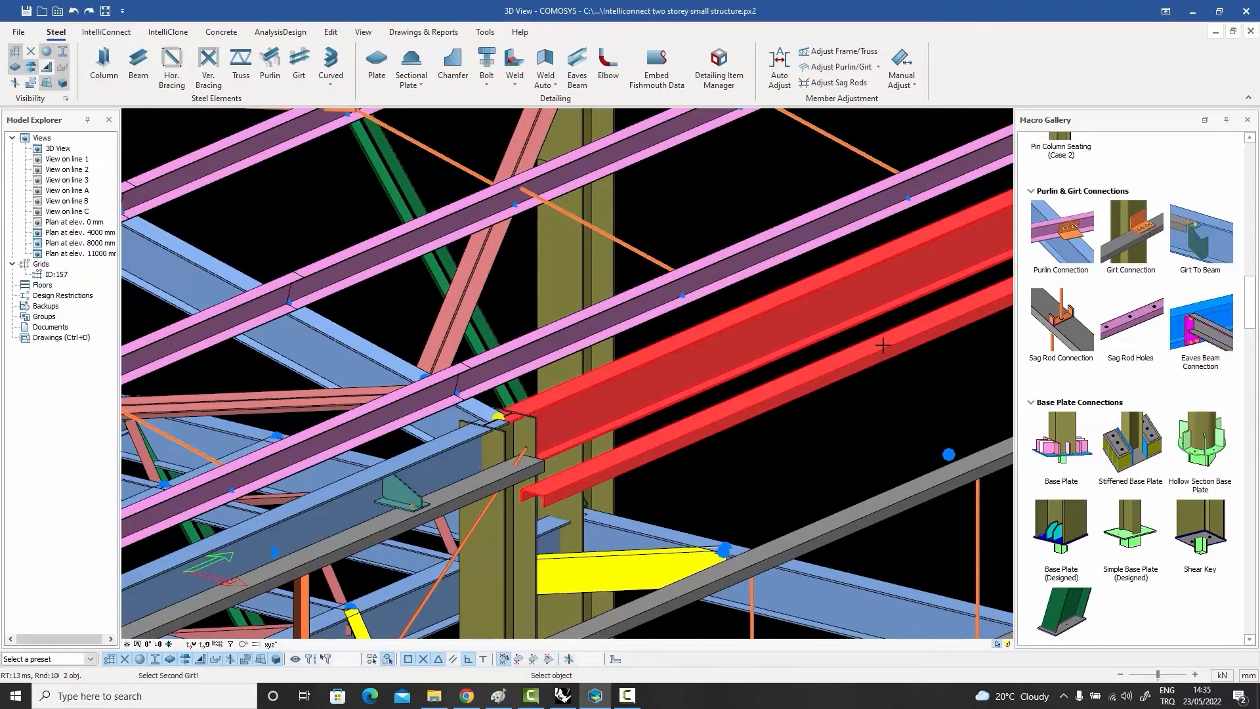
click(883, 345)
click(883, 345)
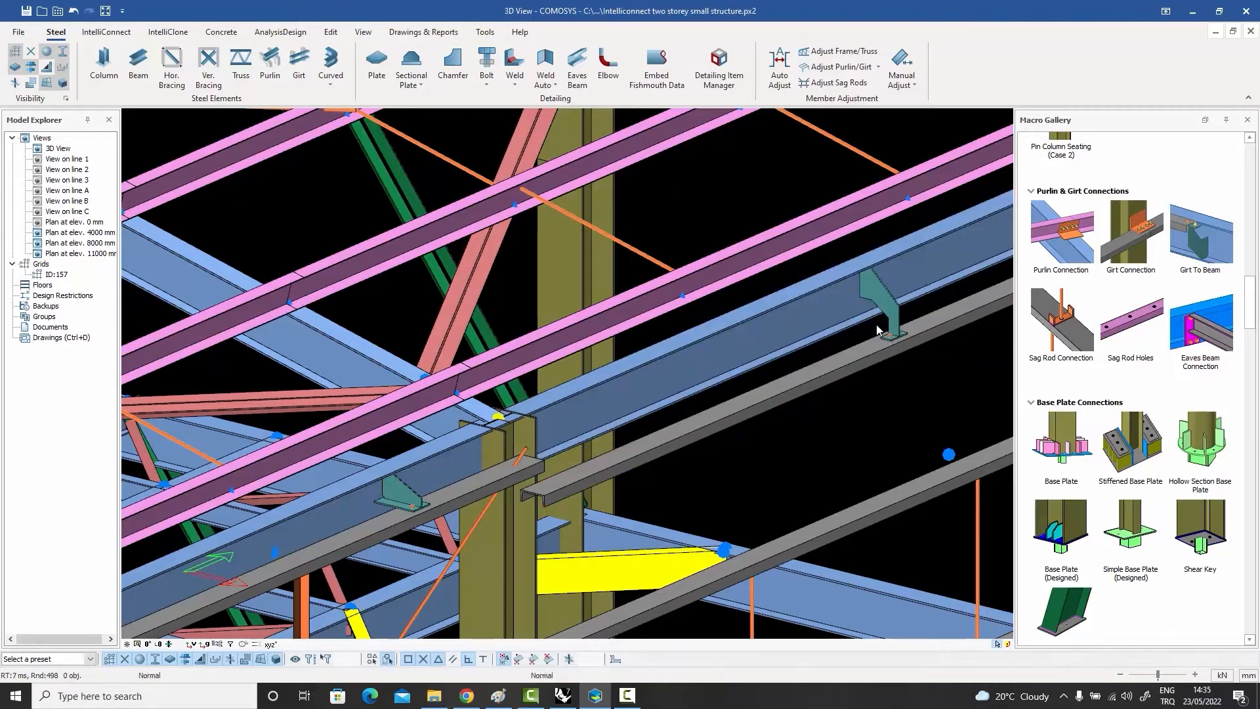
middle_drag(876, 324, 817, 363)
scroll(844, 367, down, 5)
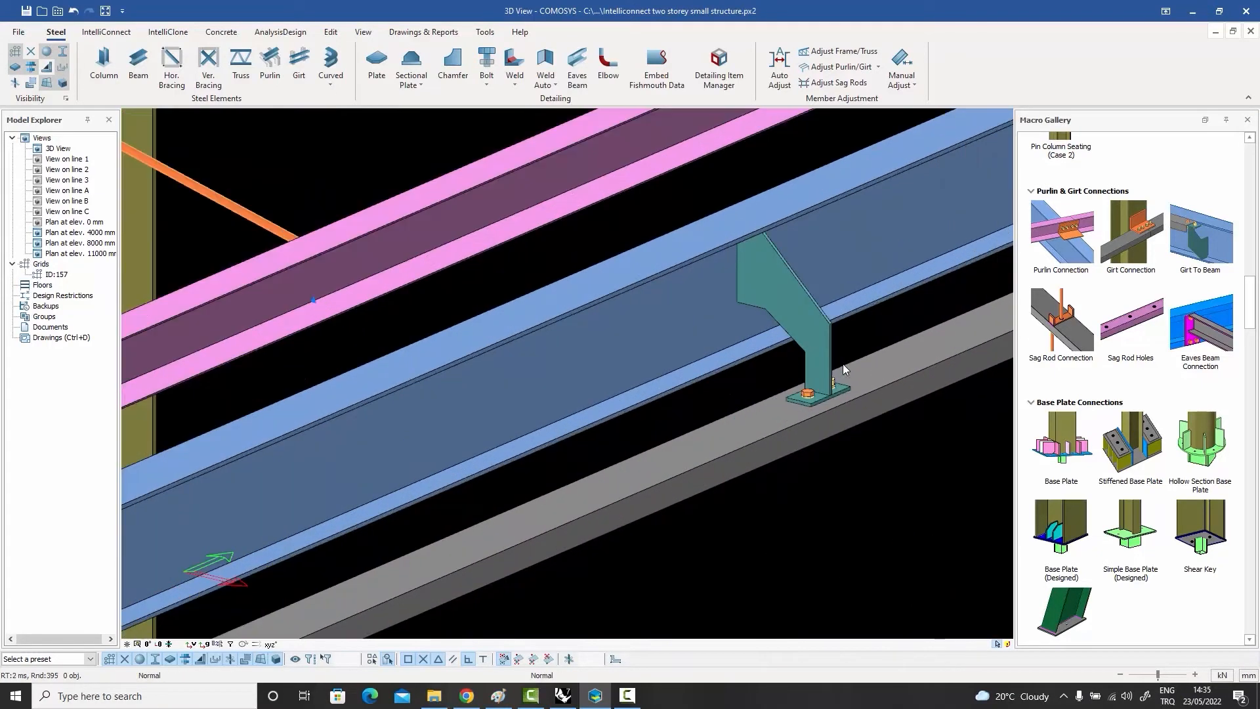
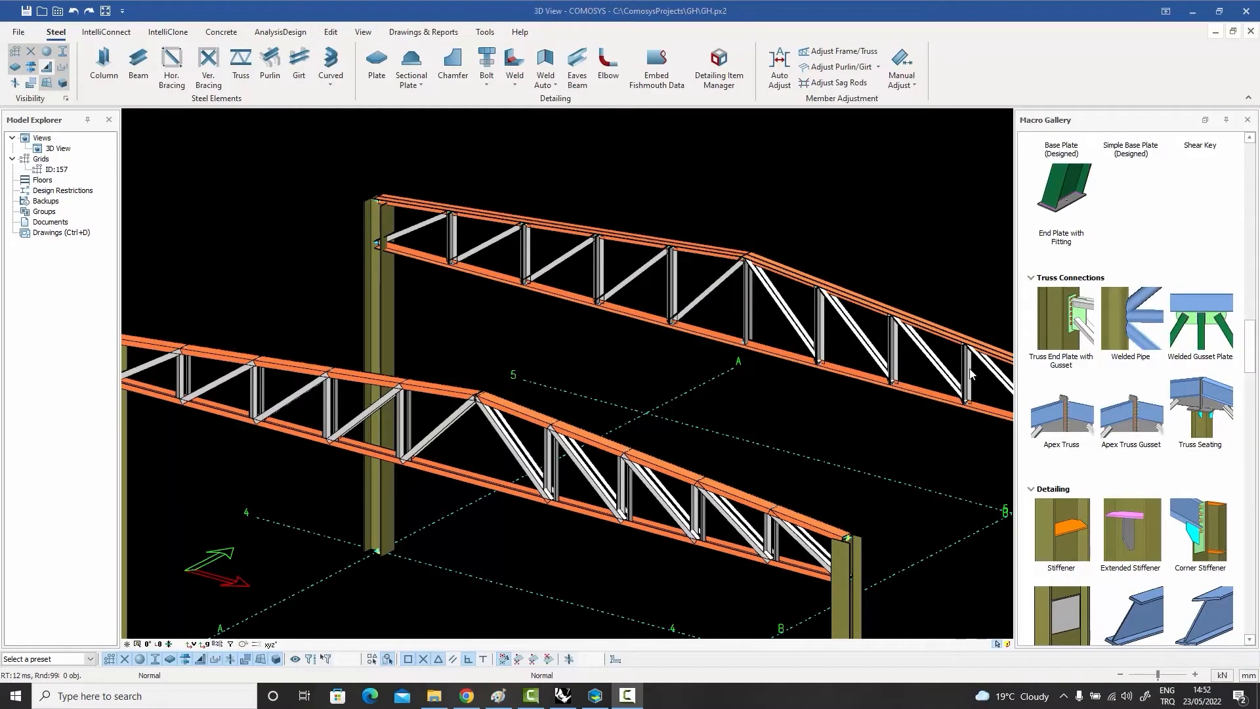
Step: Apply a Welded Gusset Plate to the rear truss's bottom chord, connecting the last vertical before the apex and its adjoining diagonal
middle_drag(984, 370, 982, 357)
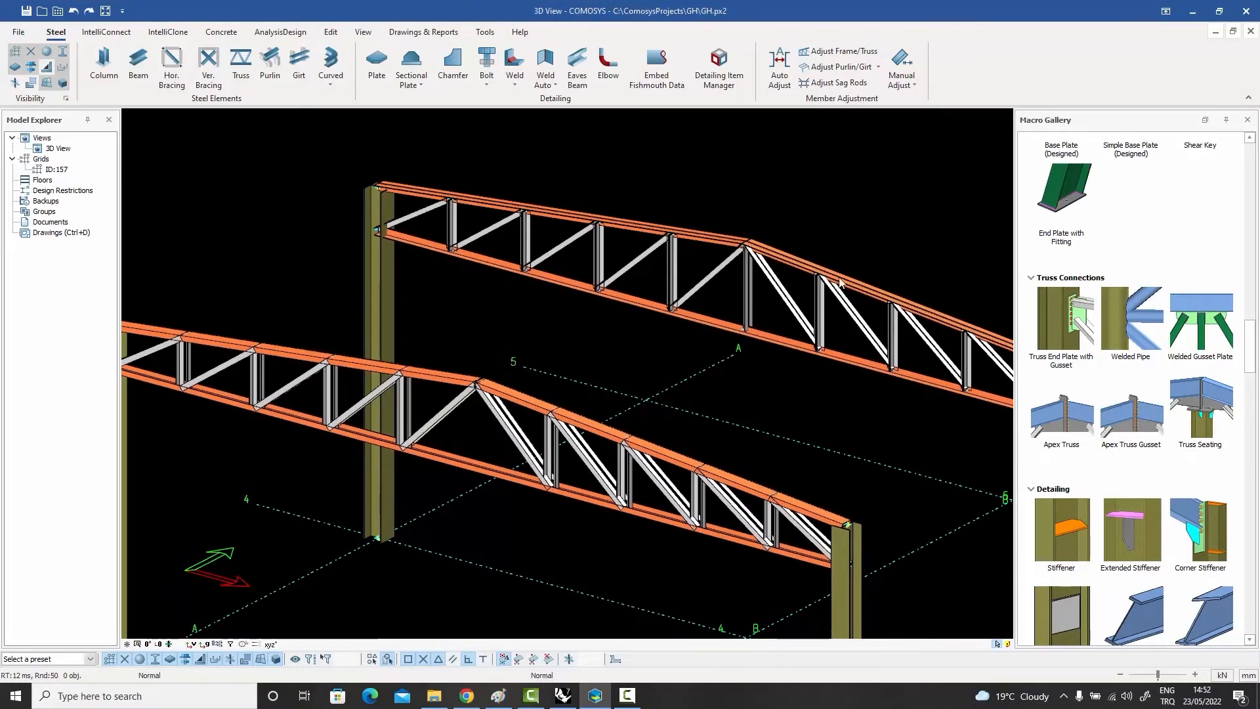
click(1207, 326)
scroll(697, 295, up, 3)
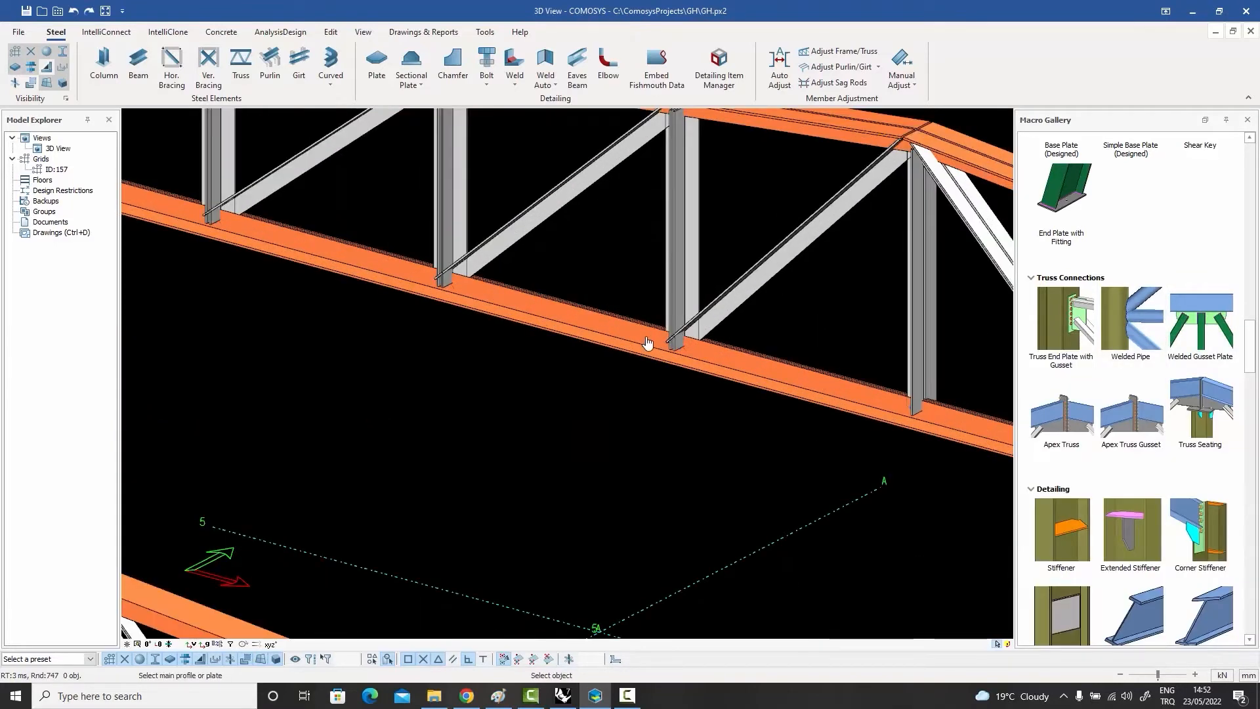
click(647, 342)
click(681, 302)
click(734, 308)
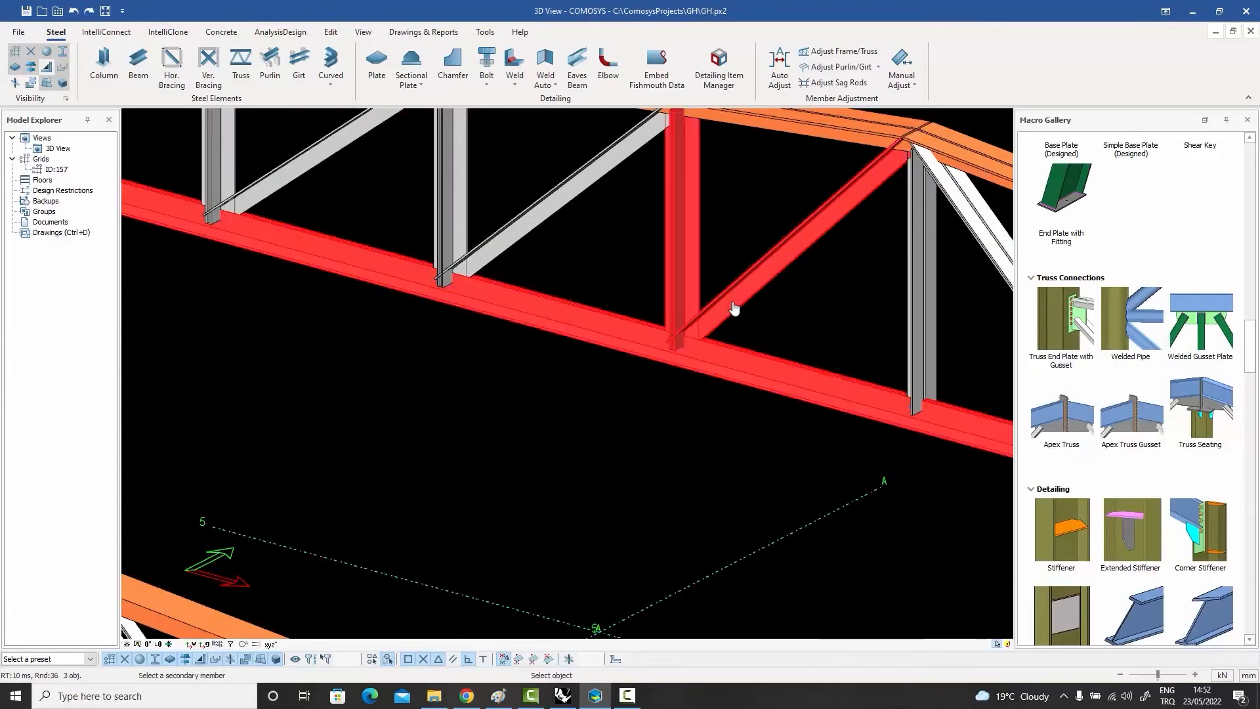
right_click(769, 318)
scroll(746, 372, down, 2)
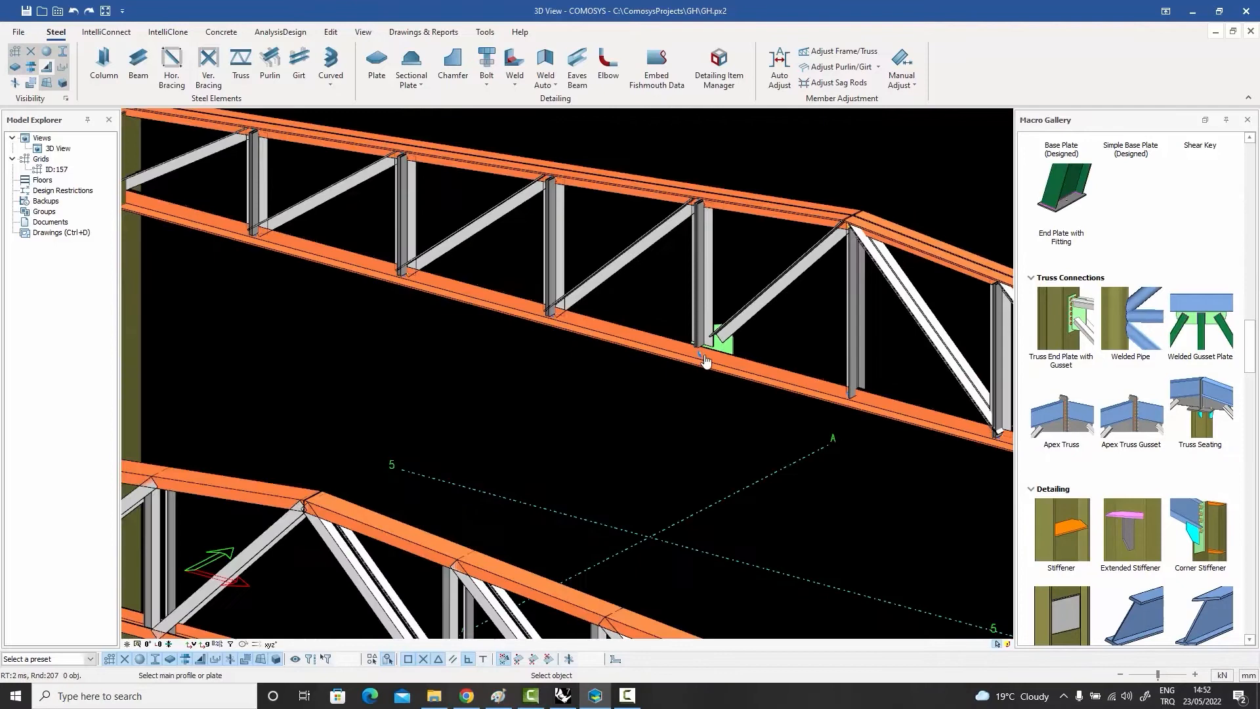
Step: Apply a Welded Gusset Plate at the next bottom-chord node toward the column, connecting its vertical and diagonal, and inspect the plate
click(578, 318)
click(555, 283)
click(600, 279)
right_click(617, 303)
scroll(699, 348, up, 6)
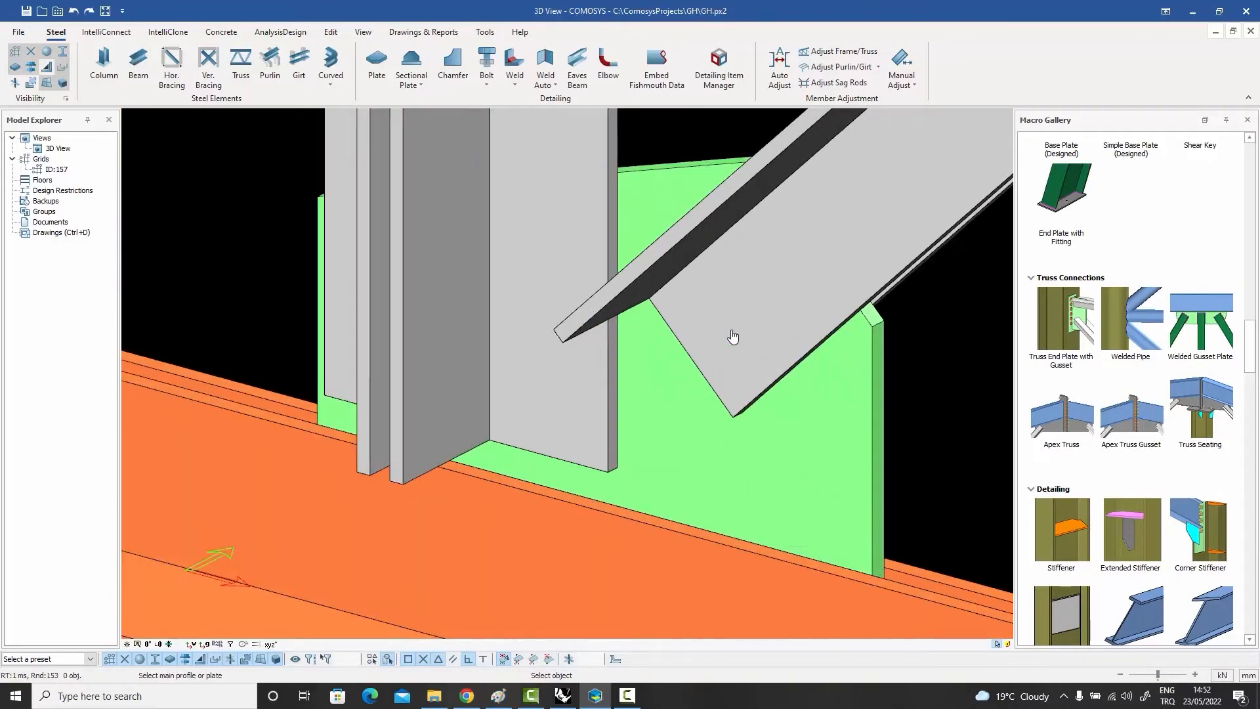
scroll(739, 338, down, 5)
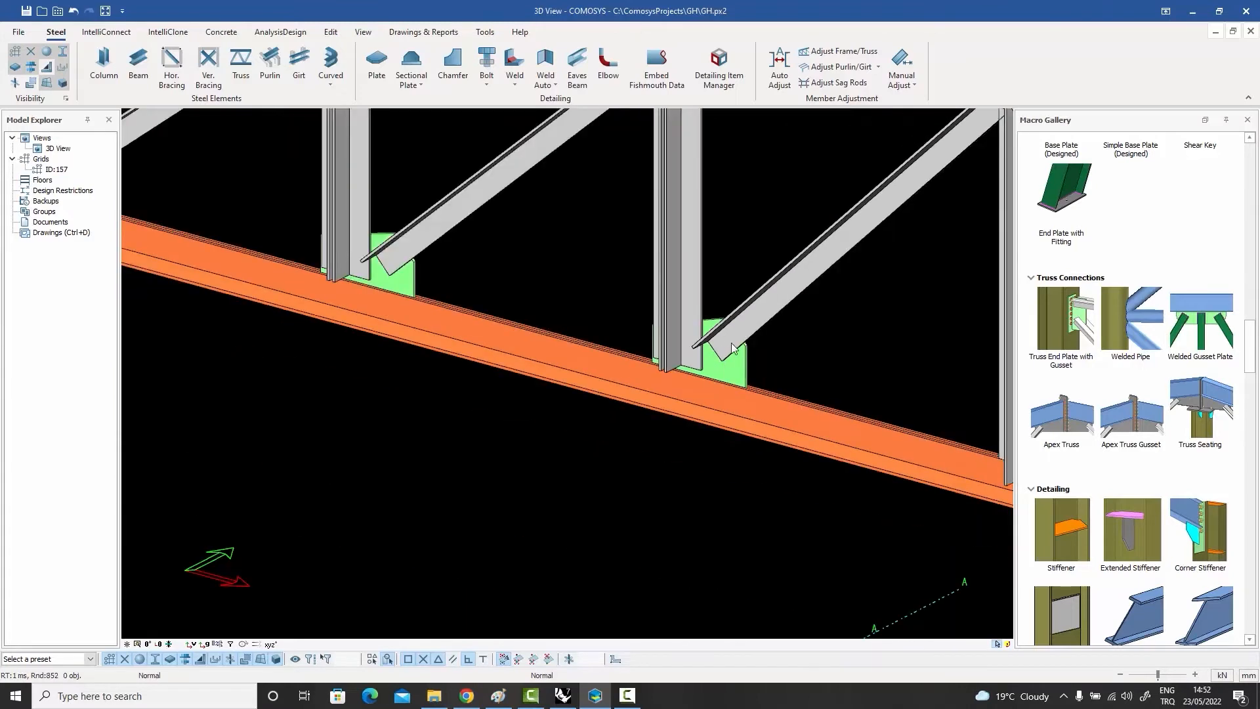
scroll(733, 348, down, 5)
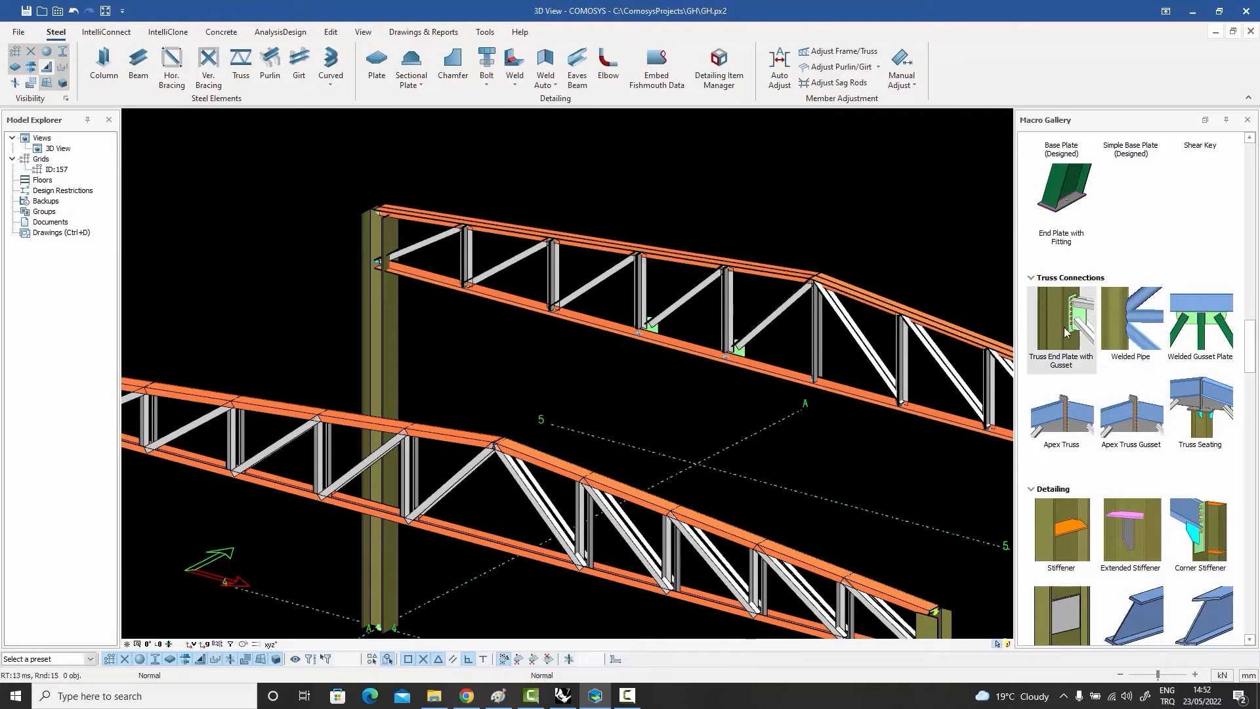
Step: Apply a Truss End Plate with Gusset connection between the rear truss's column, bottom chord and end diagonal, and inspect it
click(1068, 321)
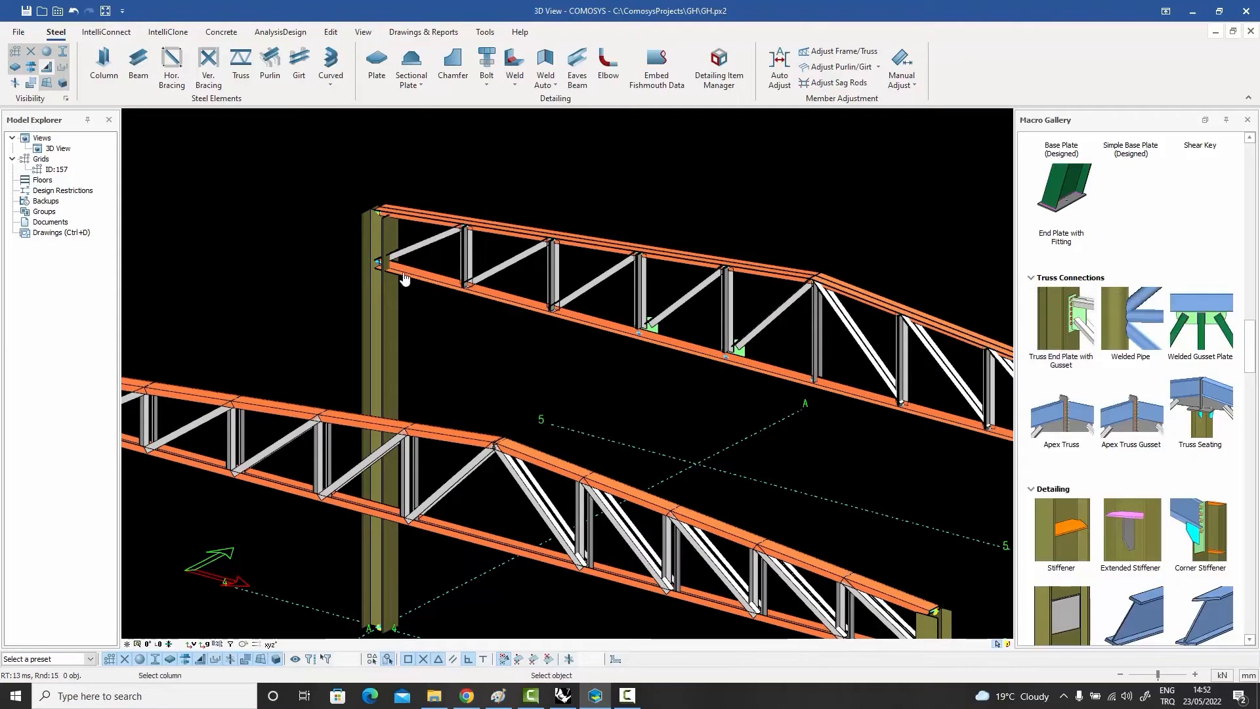
scroll(405, 279, up, 5)
click(365, 303)
click(398, 265)
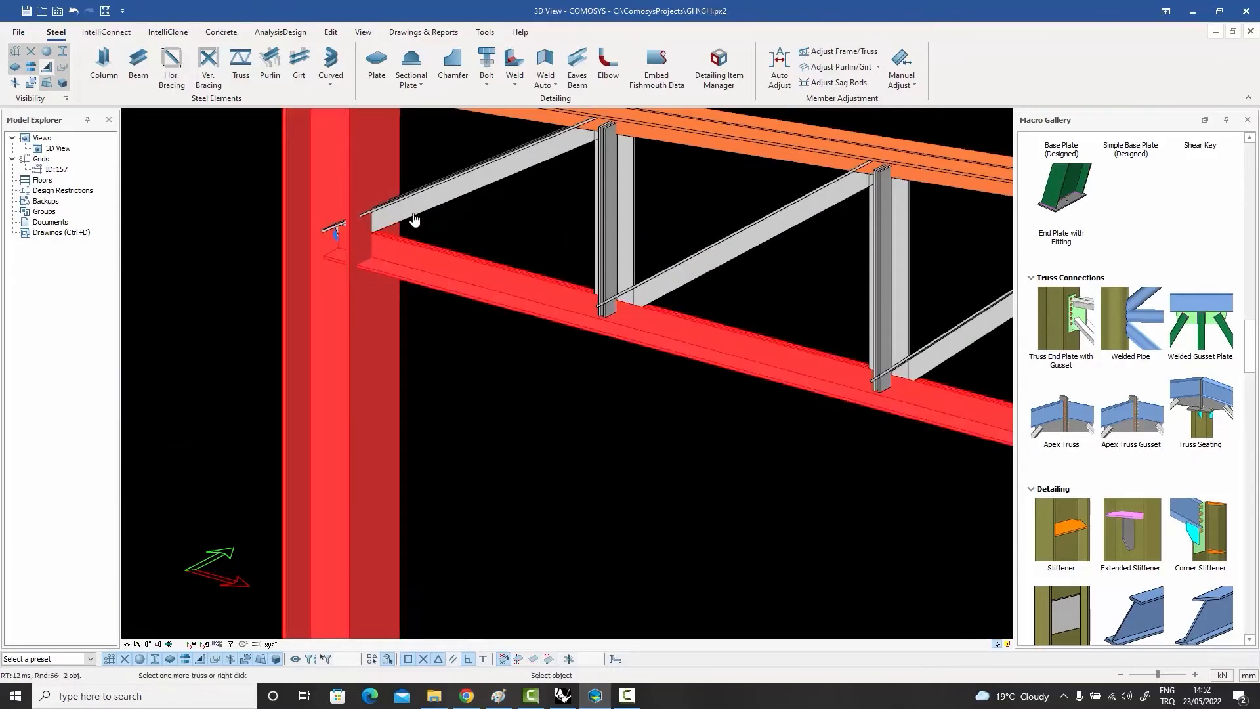
click(414, 218)
right_click(459, 220)
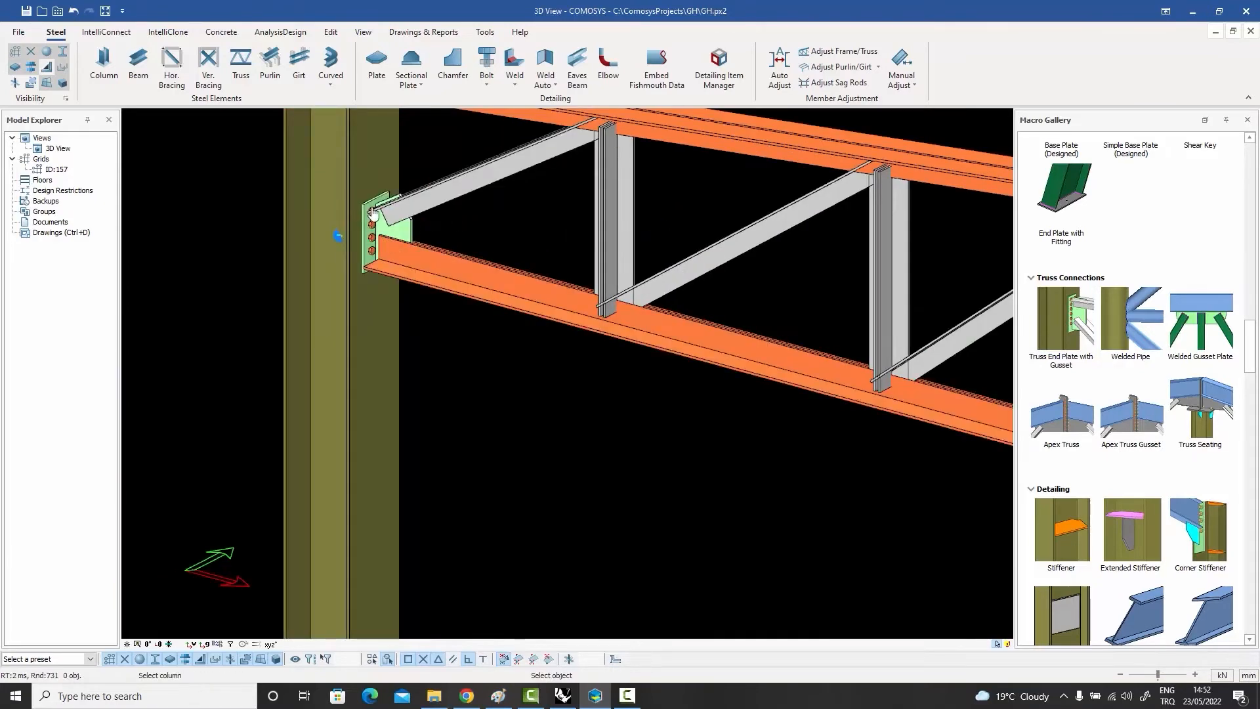
scroll(404, 228, up, 5)
right_click(407, 229)
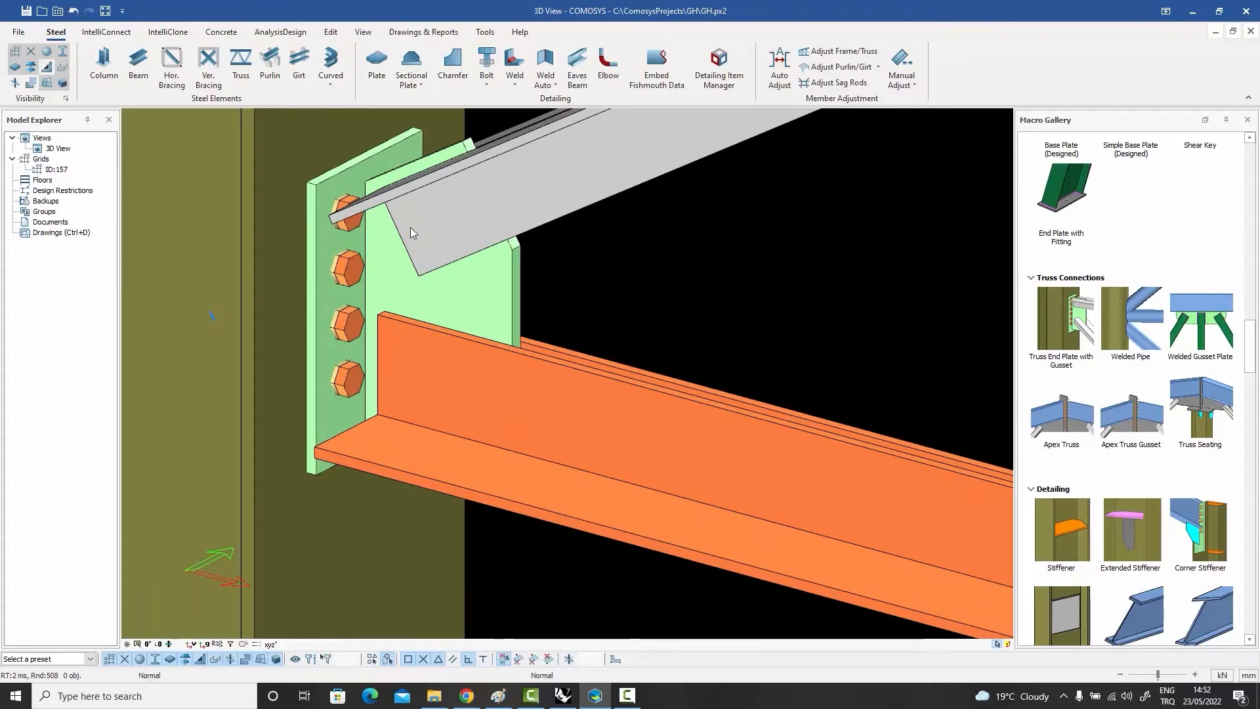
scroll(407, 230, down, 5)
scroll(408, 235, down, 3)
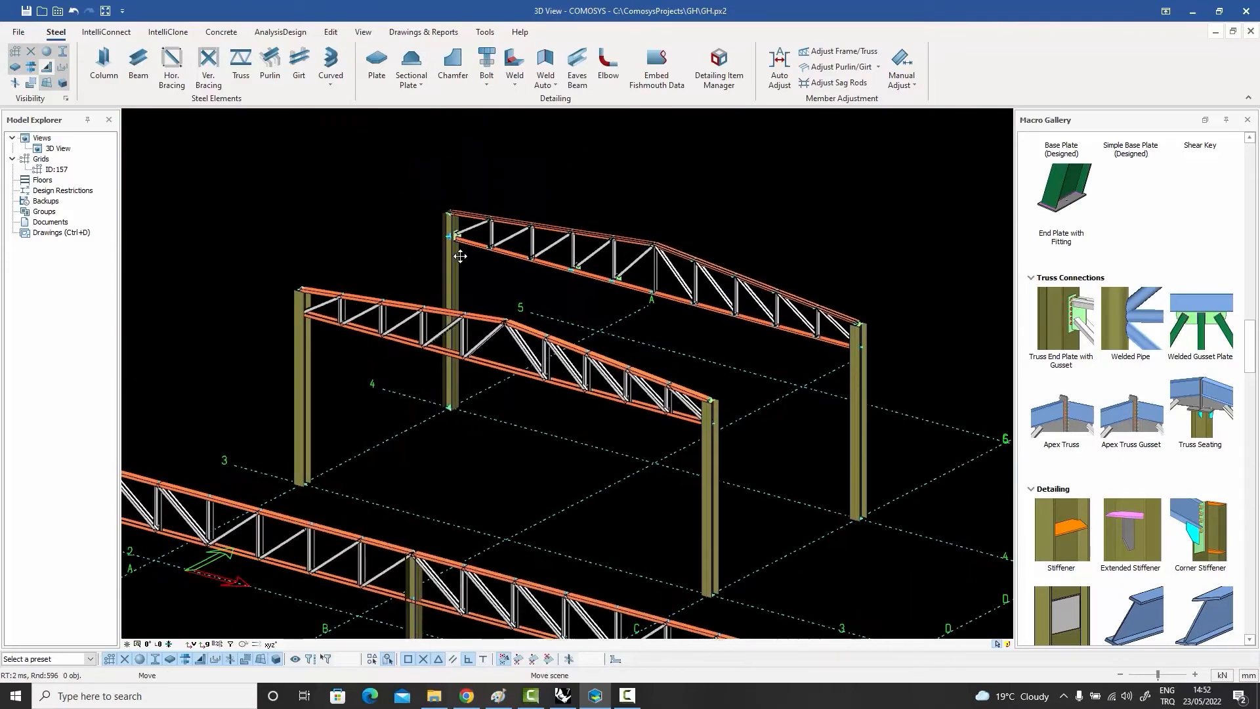
Step: Apply a Truss Seating connection on the front truss's middle column, joining the top chords and diagonals from both sides
scroll(591, 387, up, 10)
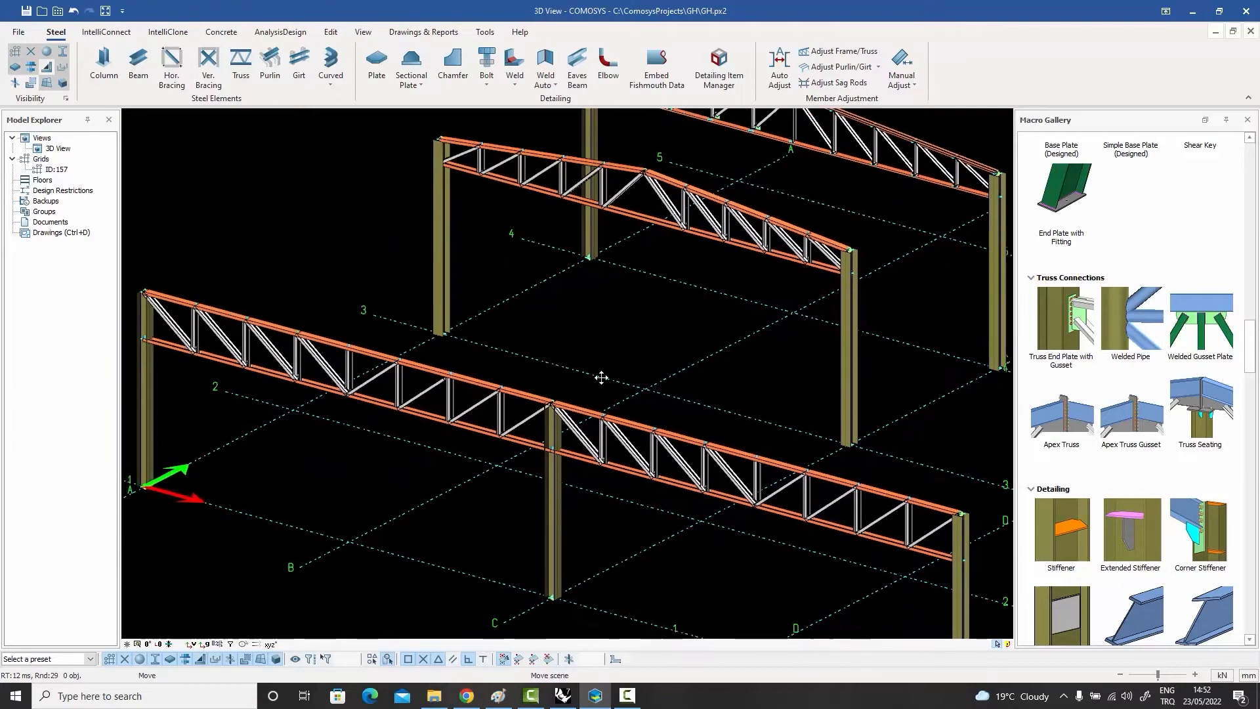
middle_drag(574, 389, 595, 362)
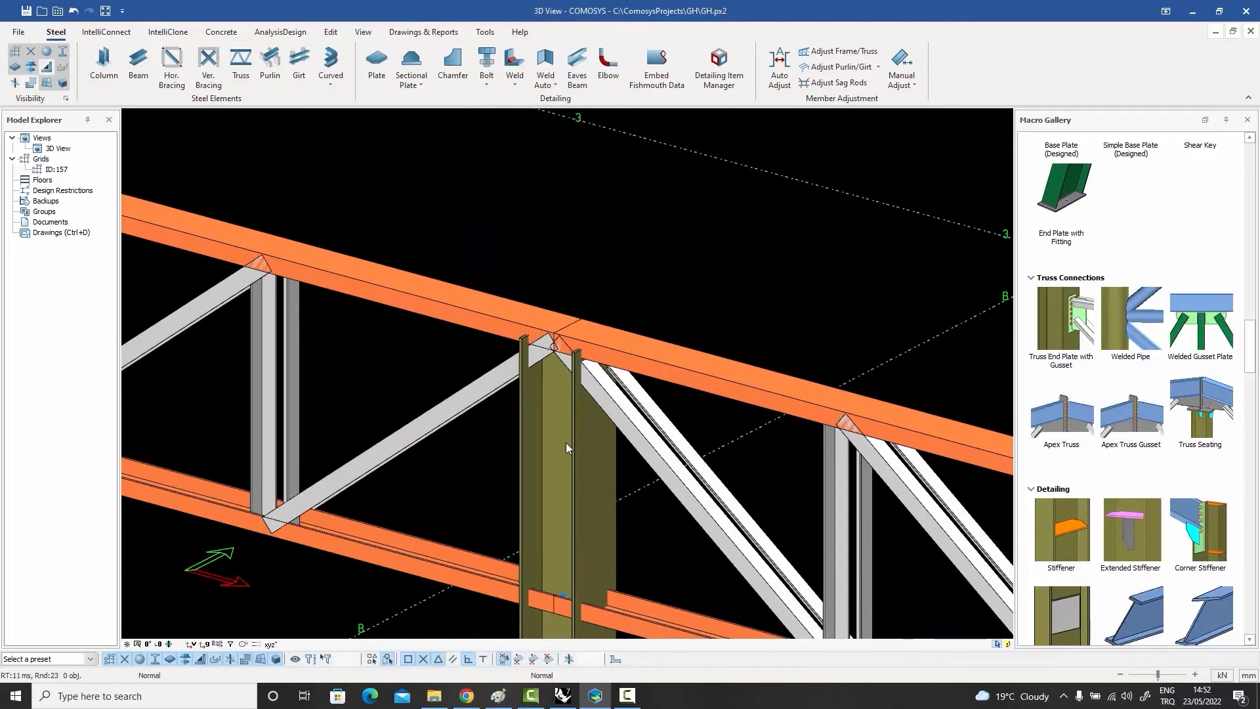
click(566, 423)
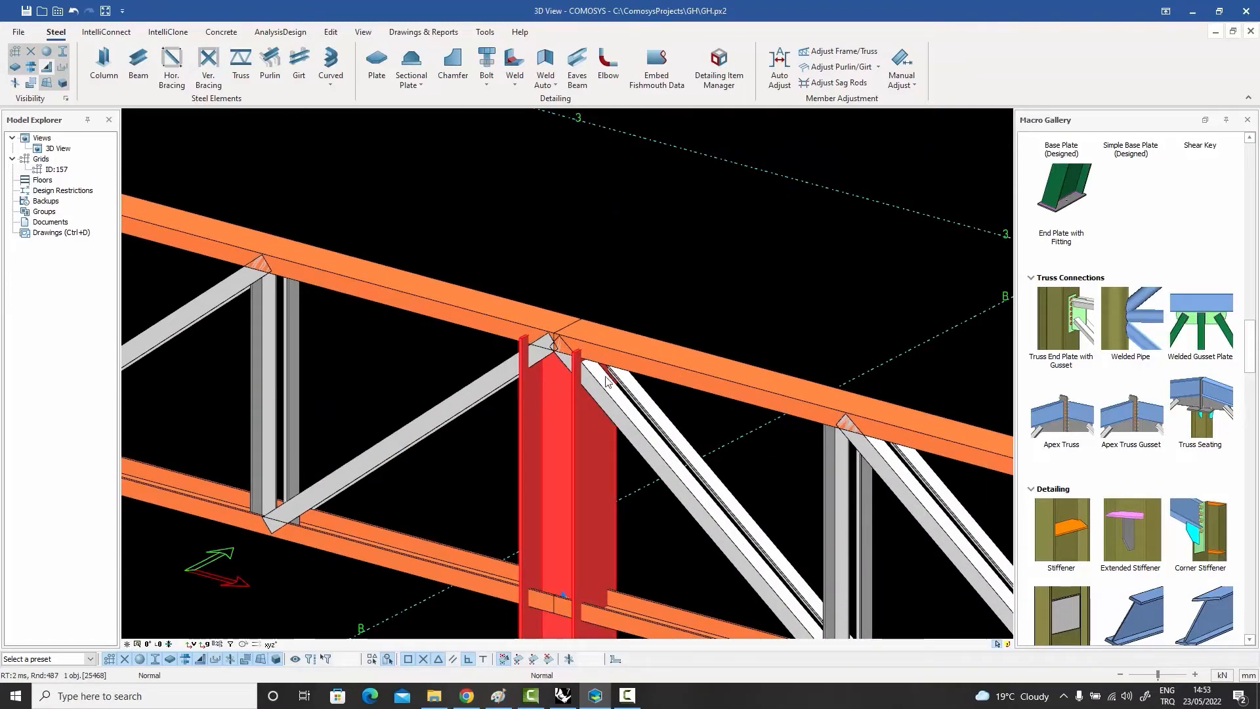
middle_drag(609, 379, 614, 396)
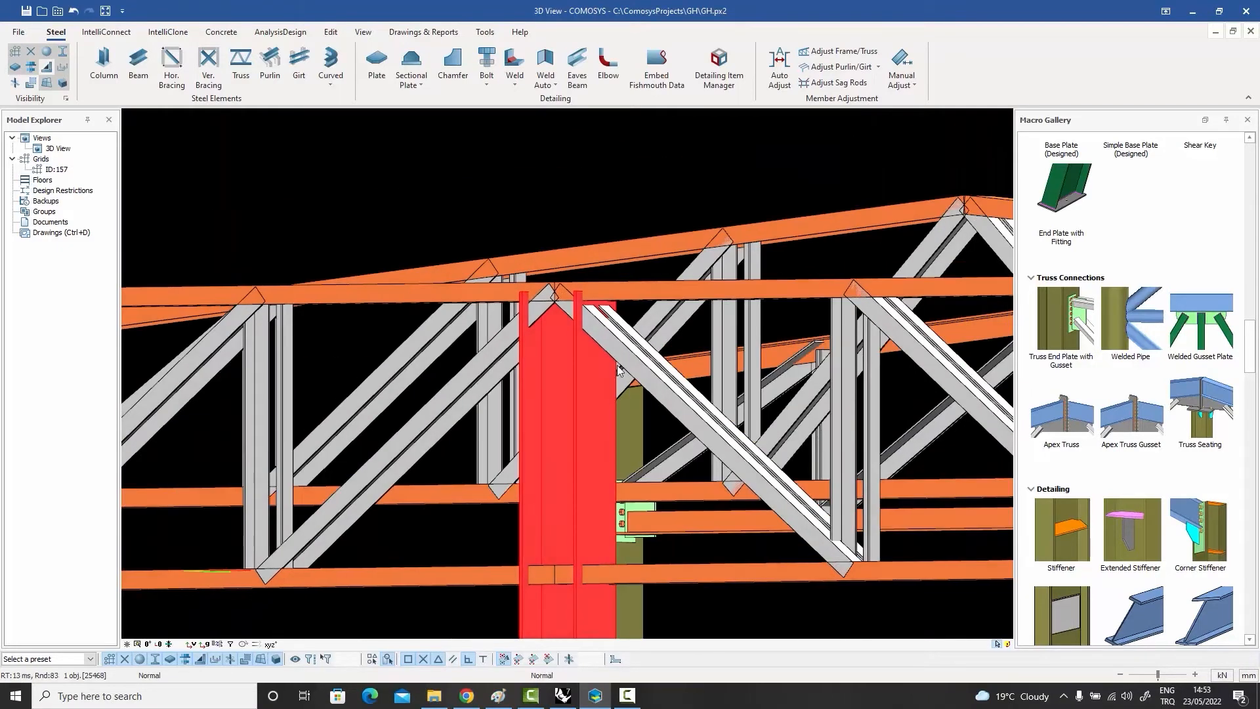
middle_drag(595, 226, 591, 219)
click(591, 218)
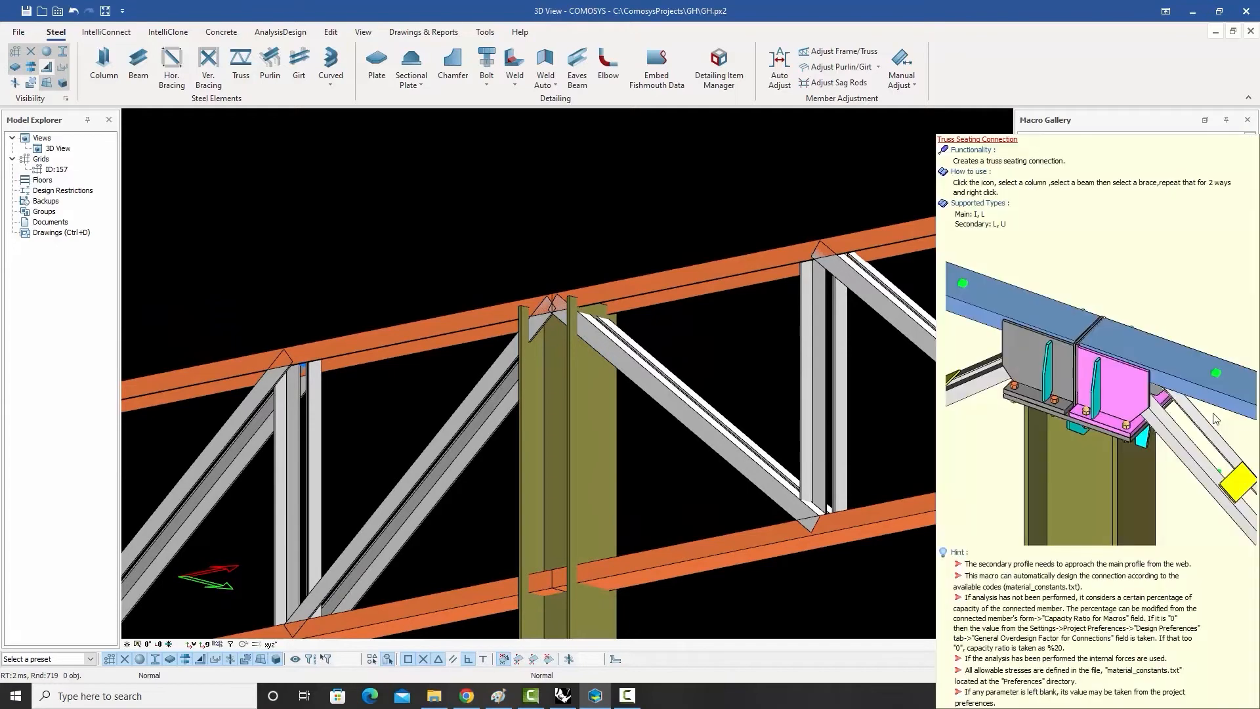
click(1215, 419)
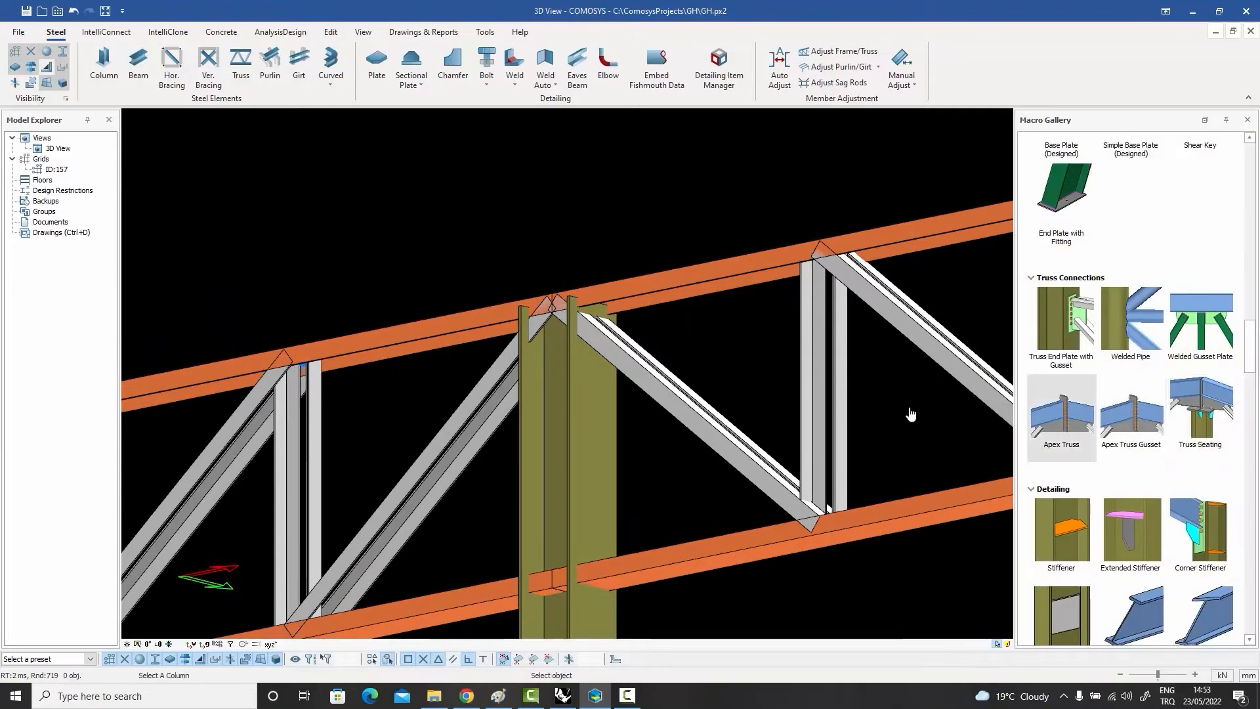
click(544, 388)
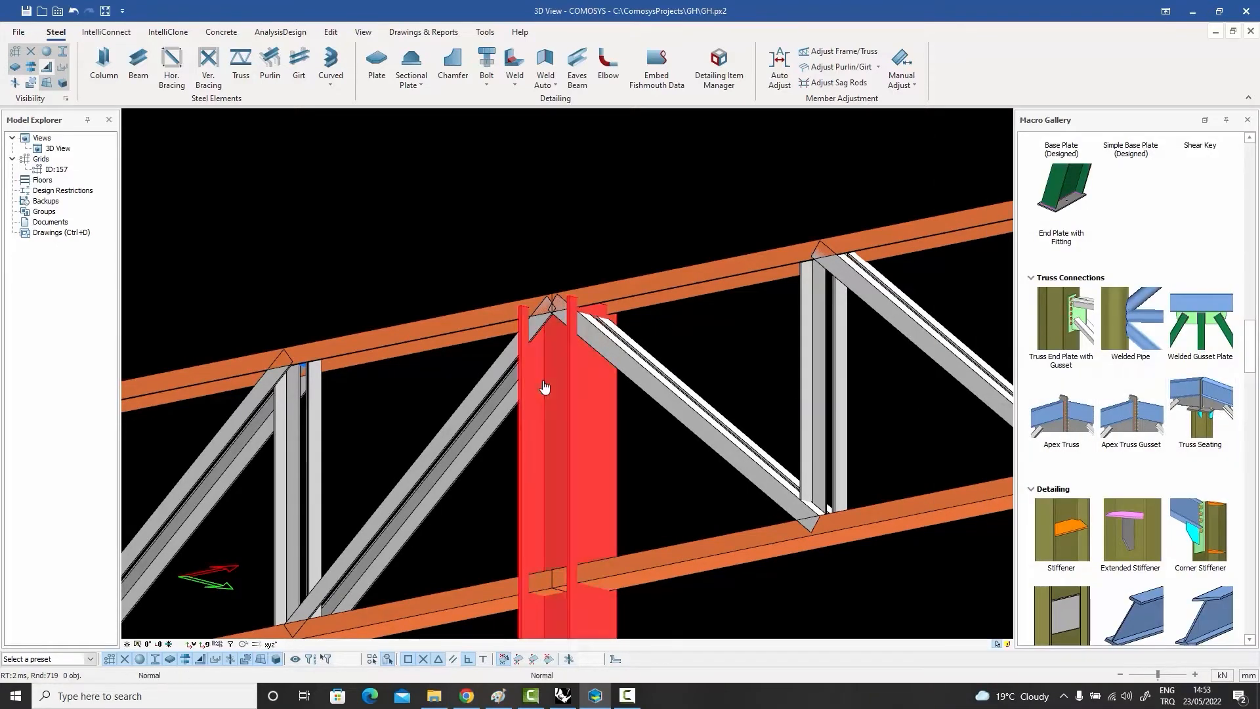
click(472, 326)
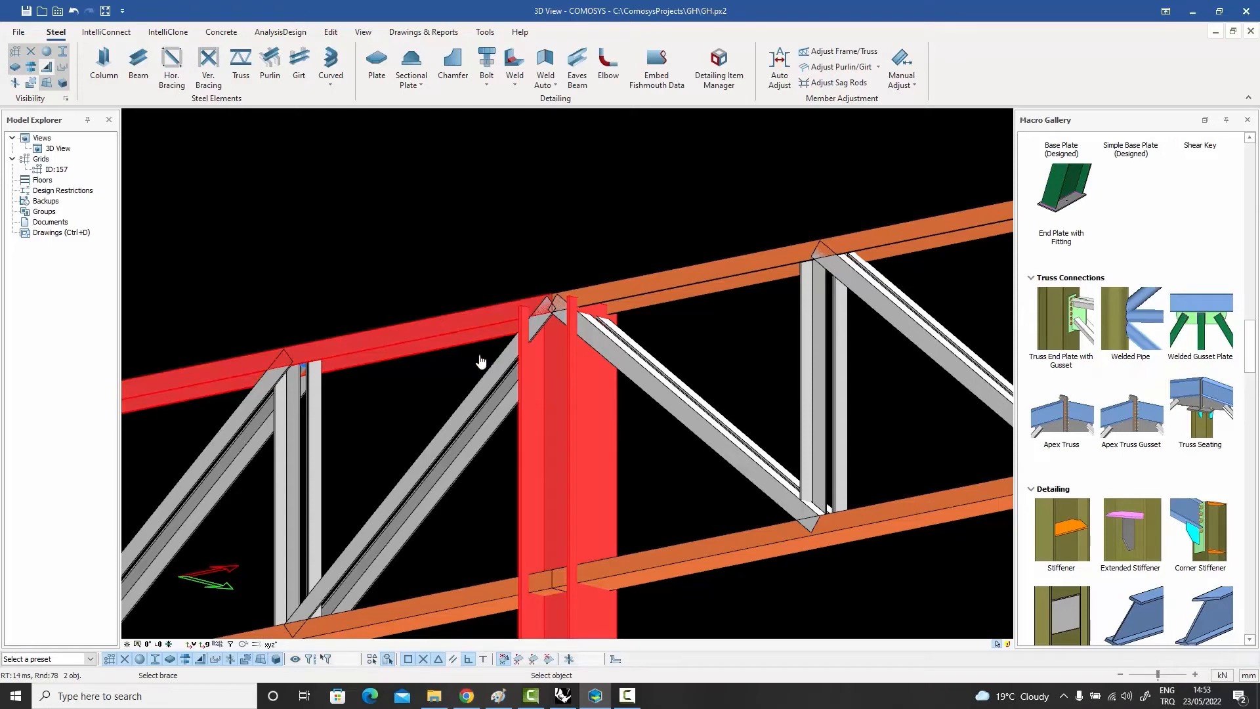
click(498, 379)
click(641, 296)
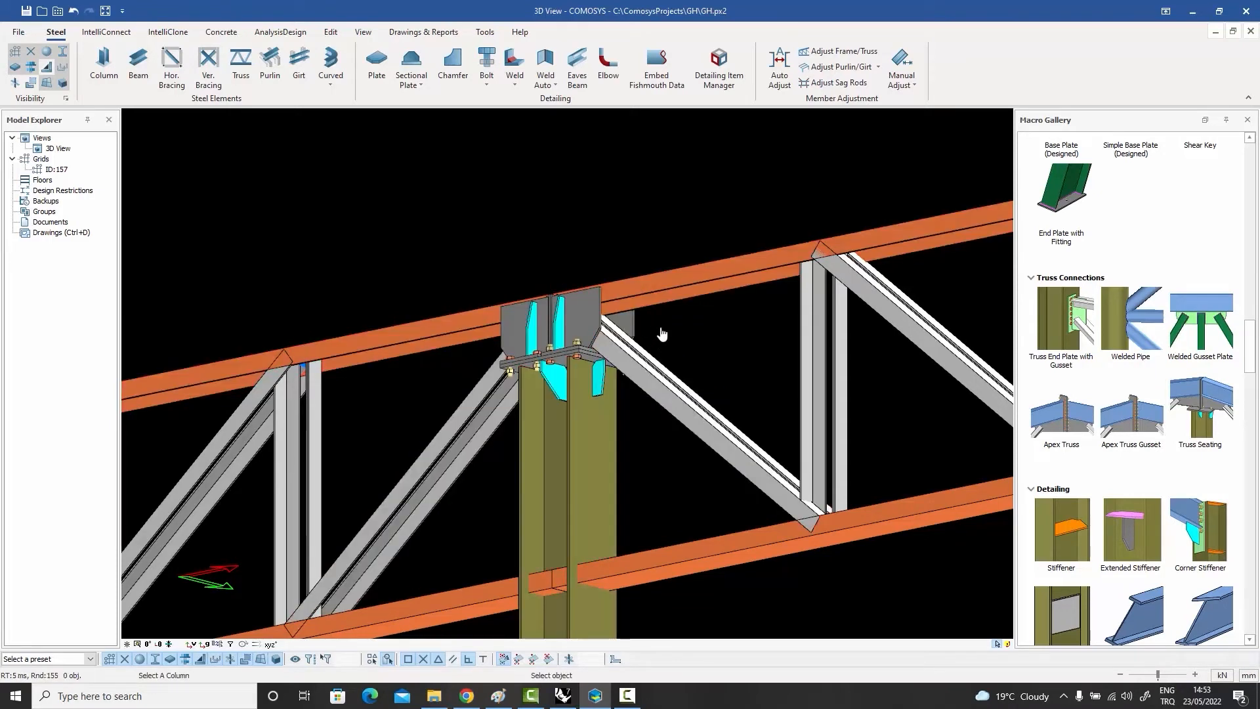
middle_drag(671, 338, 684, 352)
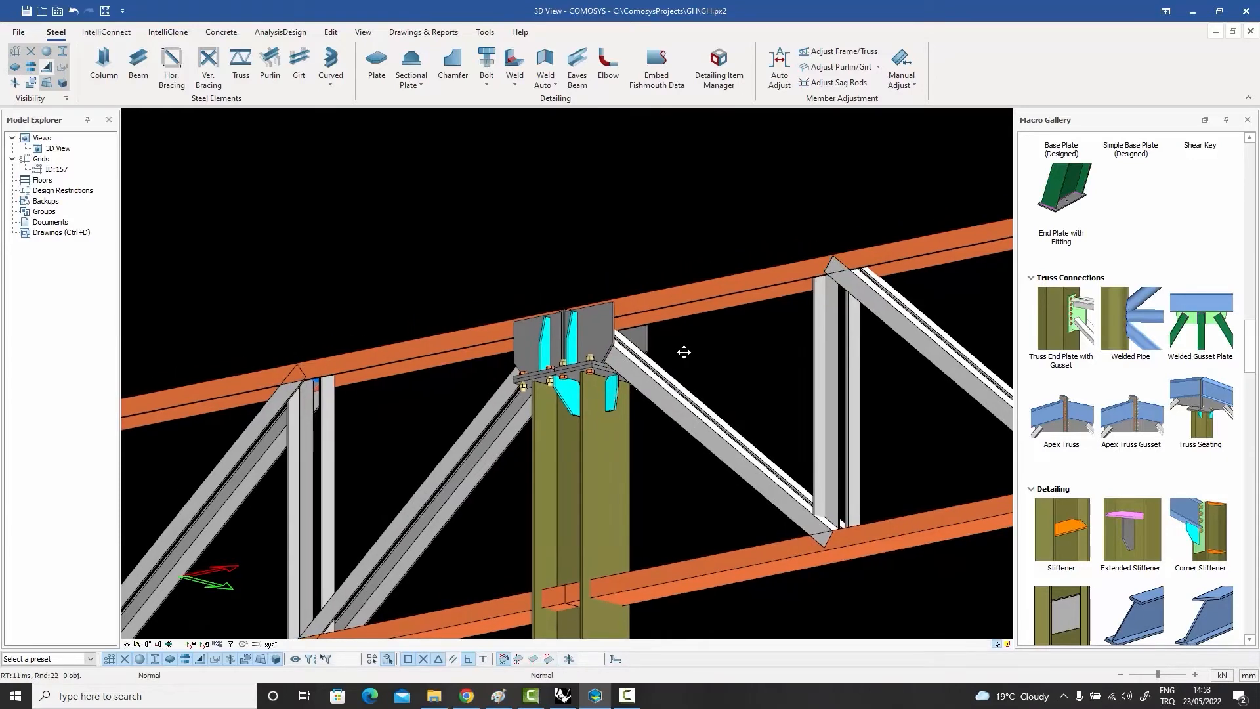
scroll(684, 354, up, 1)
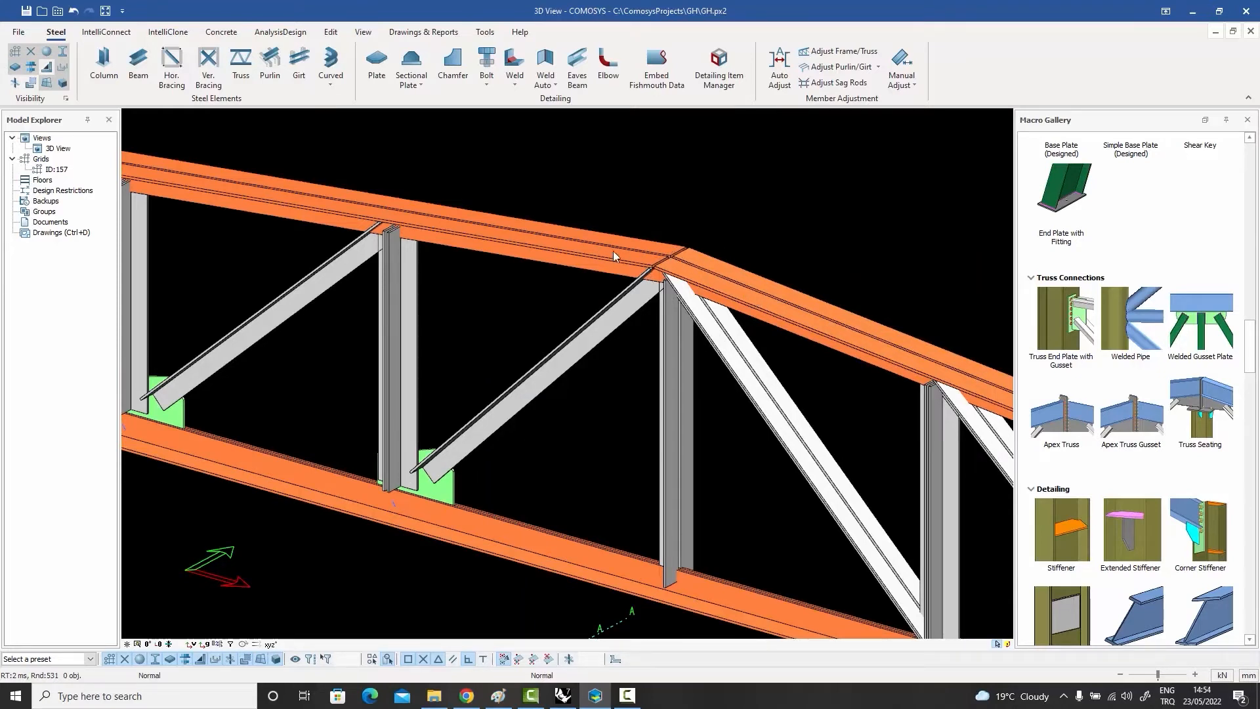
Step: Apply an Apex Truss Gusset connection at the rear truss's ridge, joining both top chords, the two diagonals and the vertical, and inspect it
click(1130, 423)
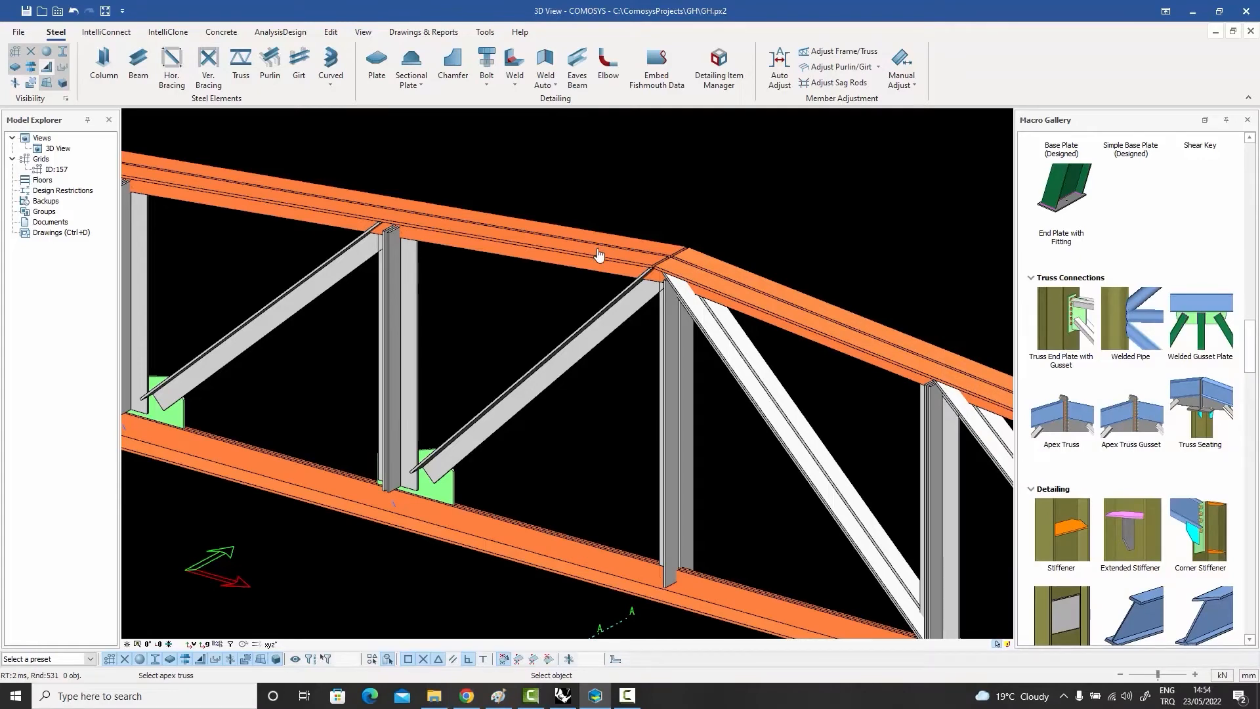
click(600, 256)
click(731, 293)
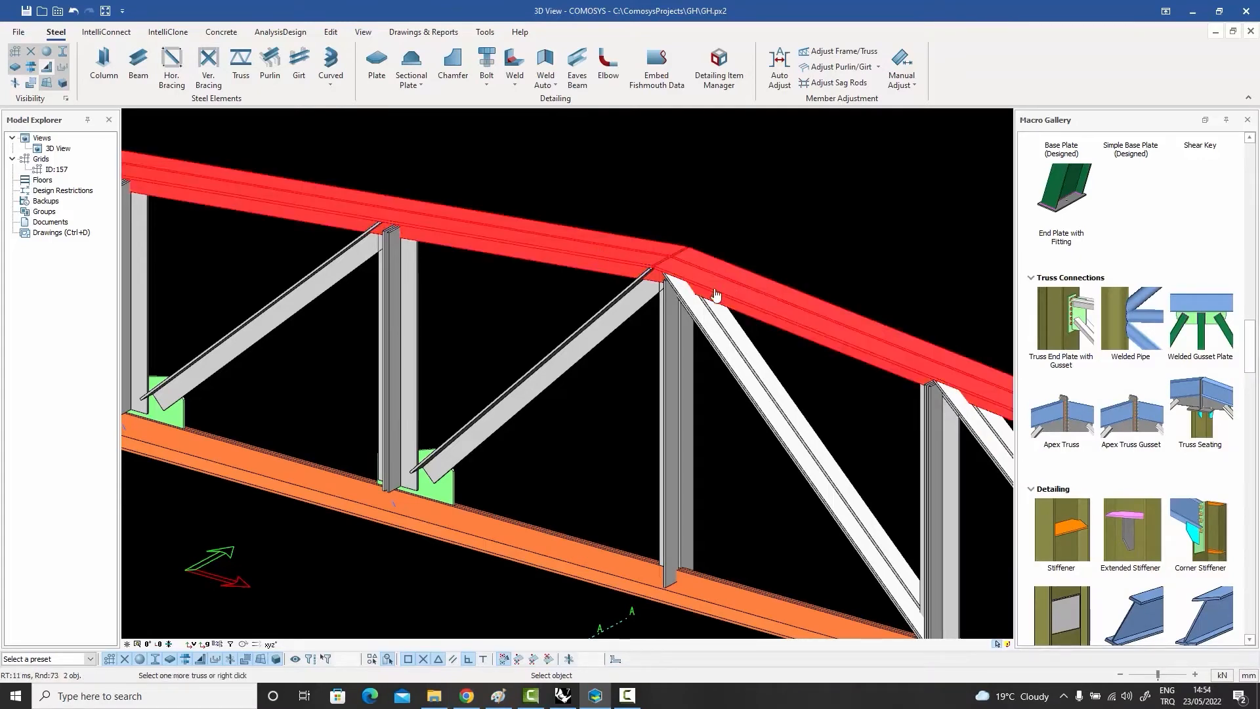
click(617, 321)
click(674, 345)
click(724, 334)
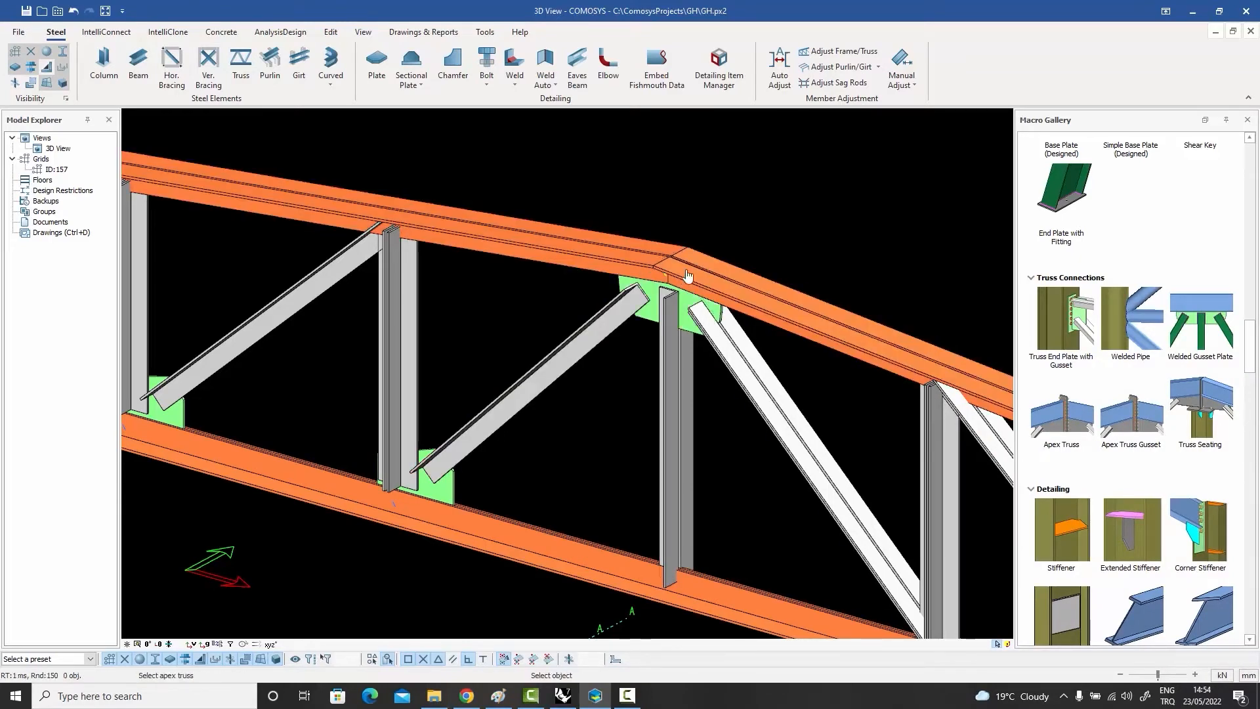
click(686, 308)
scroll(687, 308, down, 3)
scroll(666, 245, up, 6)
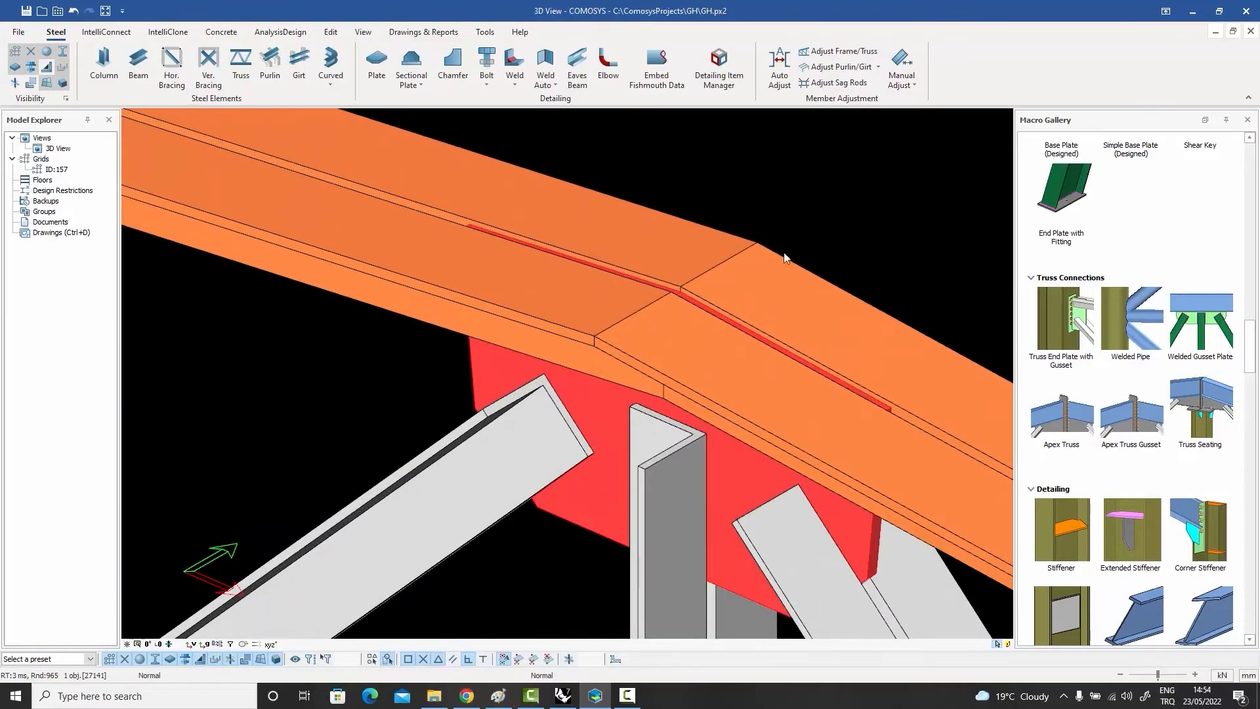
click(793, 219)
scroll(791, 227, down, 4)
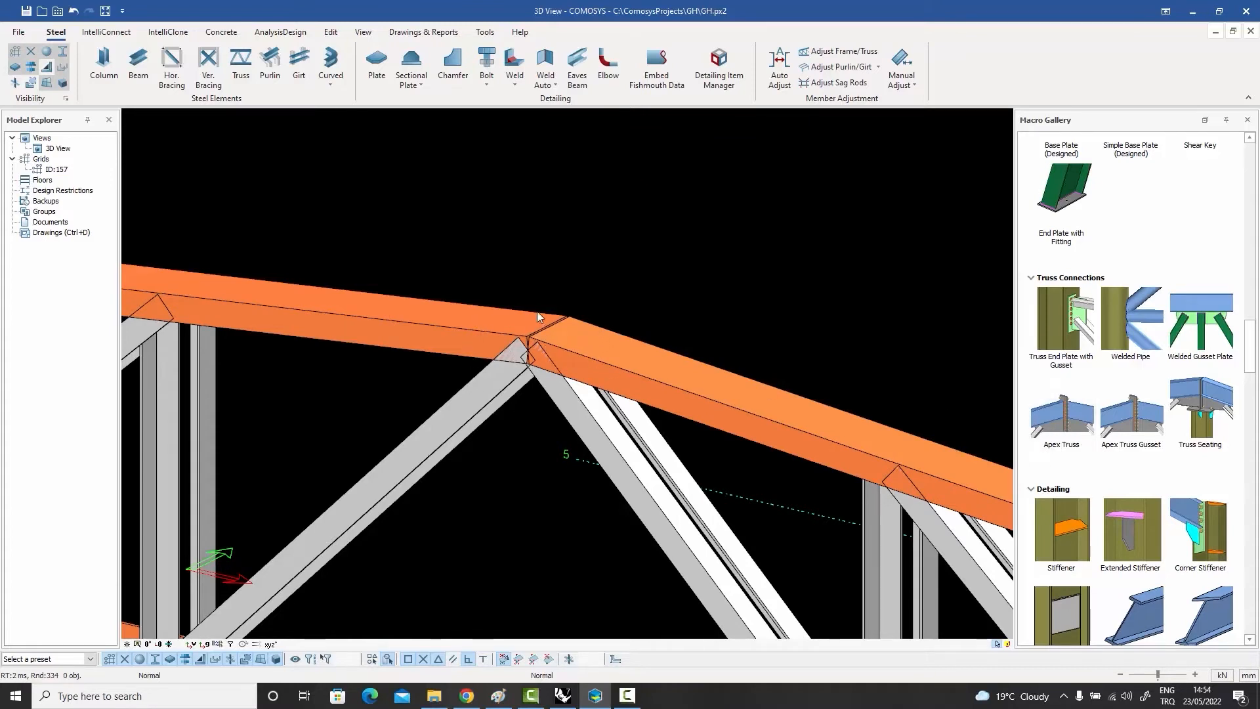
Step: Apply an Apex Truss connection at the ridge of the neighbouring truss, joining both top chords and their diagonals, and inspect it
click(1072, 435)
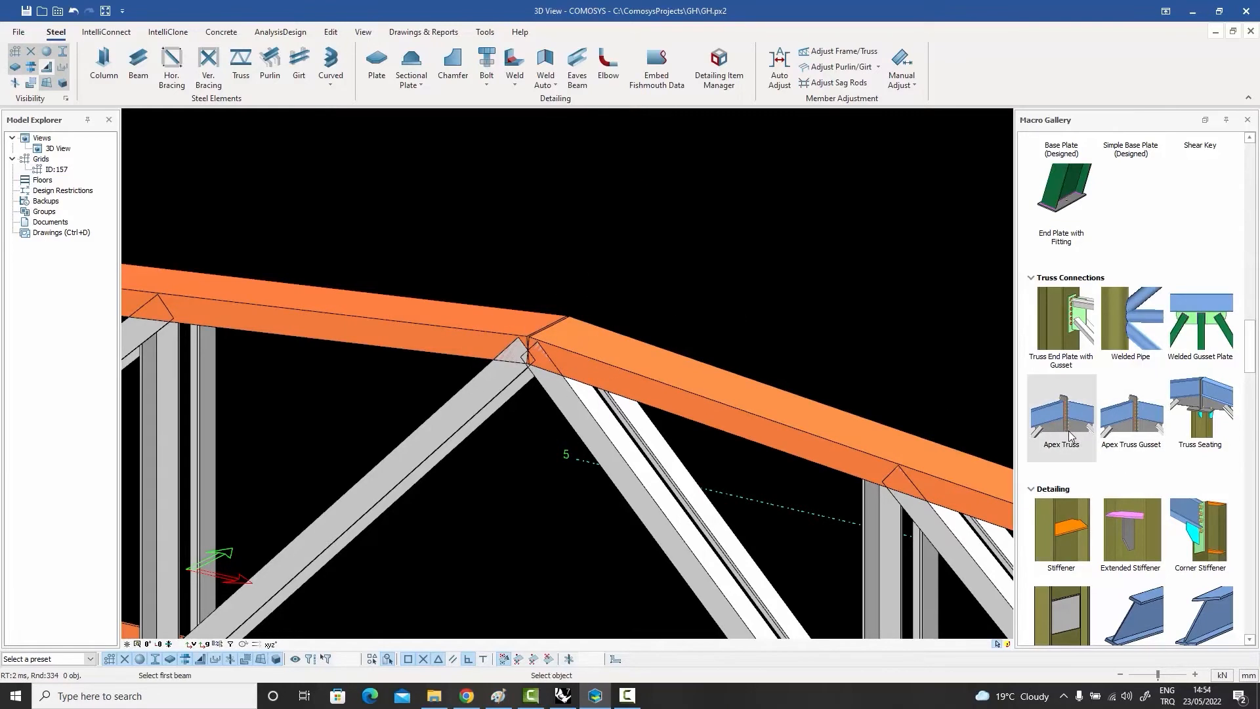
click(452, 341)
click(466, 405)
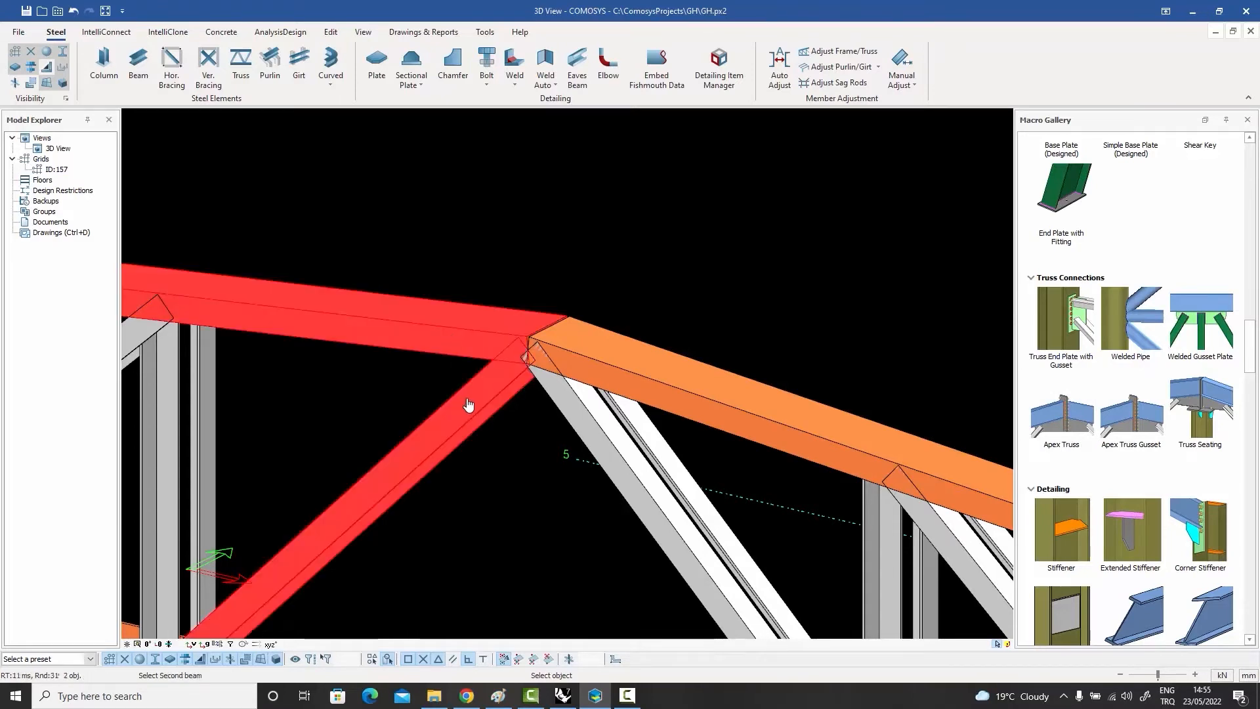
click(634, 387)
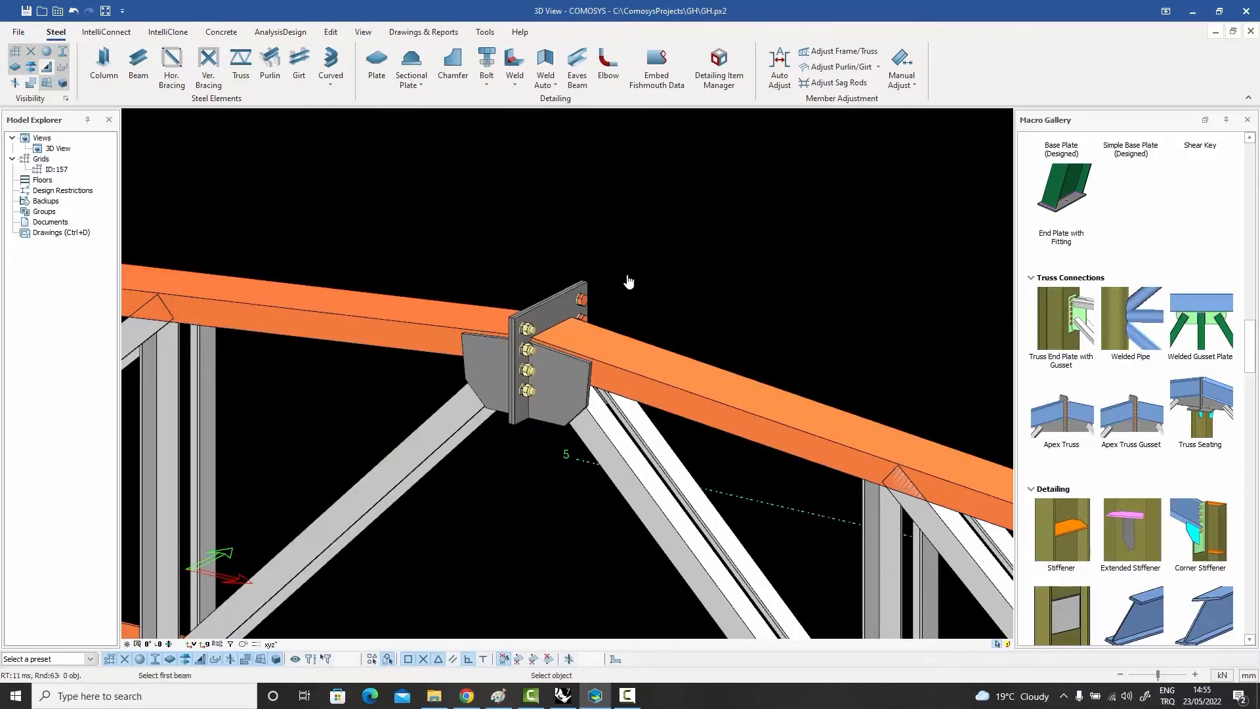
key(Escape)
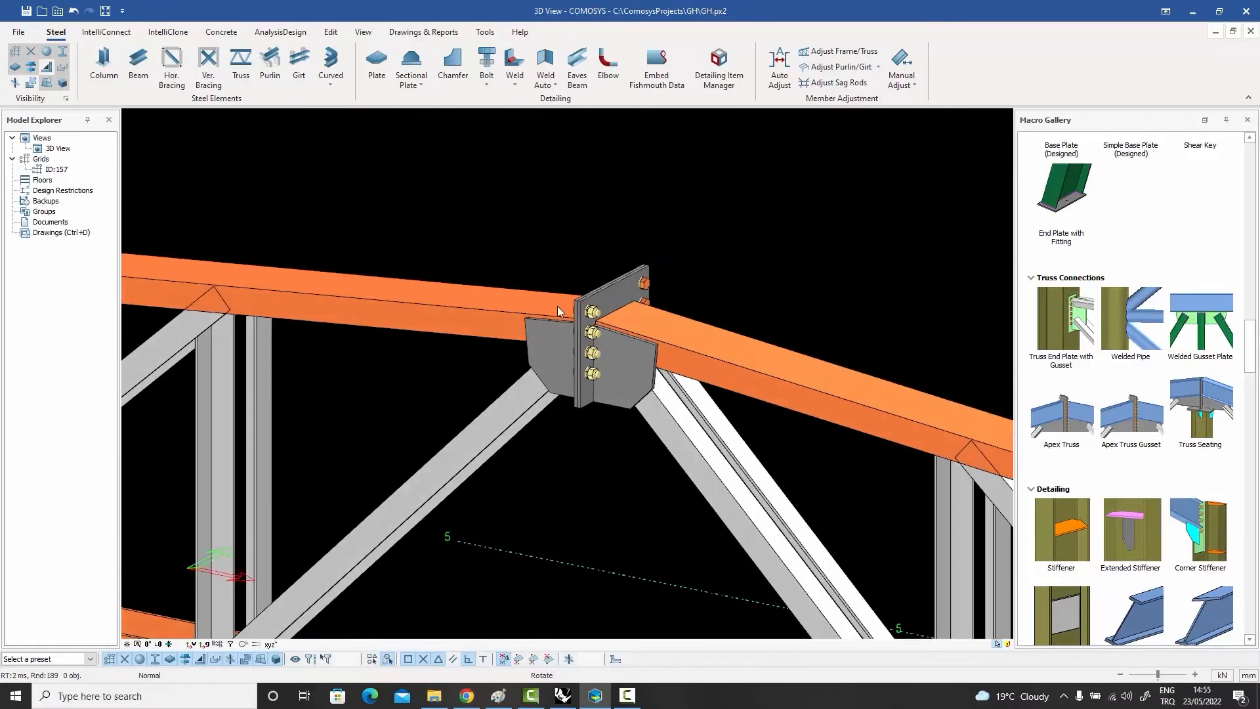
click(621, 305)
mouse_move(646, 262)
middle_down()
mouse_move(545, 282)
mouse_move(659, 241)
middle_up()
click(686, 220)
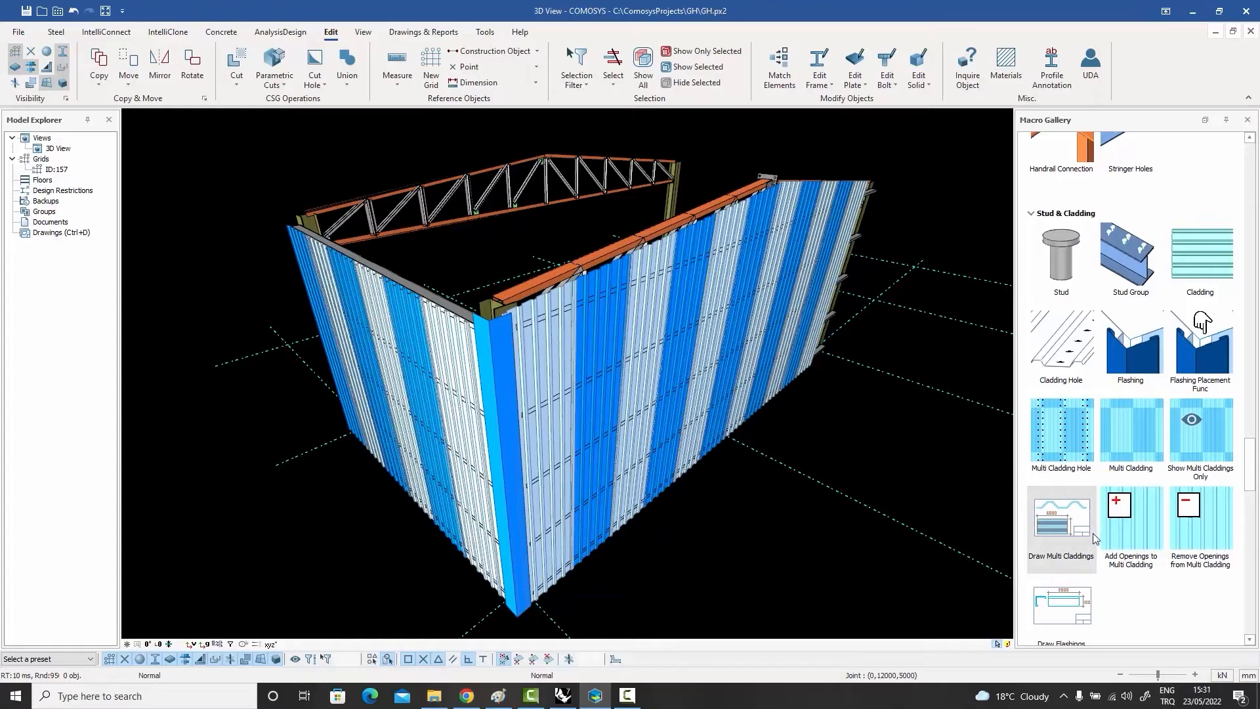
Step: Examine the multi-cladding on the building's walls from the outside and from the inside
middle_drag(719, 387, 774, 289)
middle_drag(740, 384, 531, 328)
scroll(507, 336, down, 2)
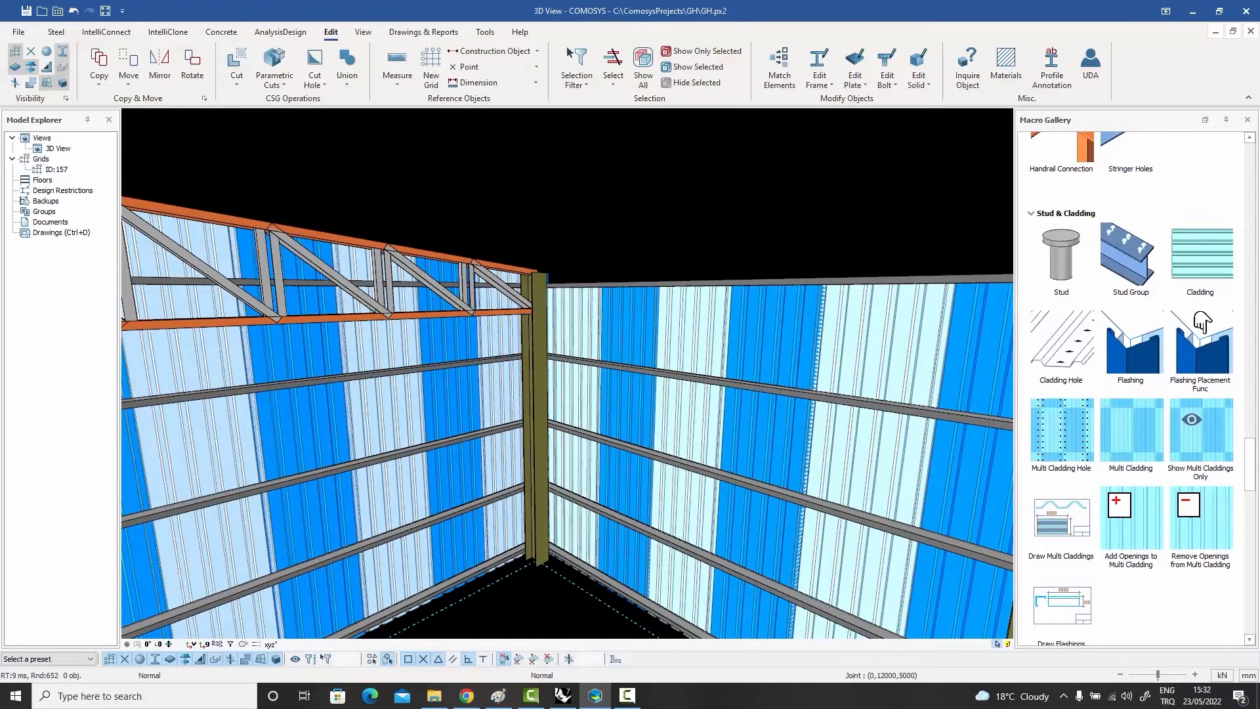
mouse_move(503, 345)
middle_down()
mouse_move(544, 329)
mouse_move(514, 345)
middle_up()
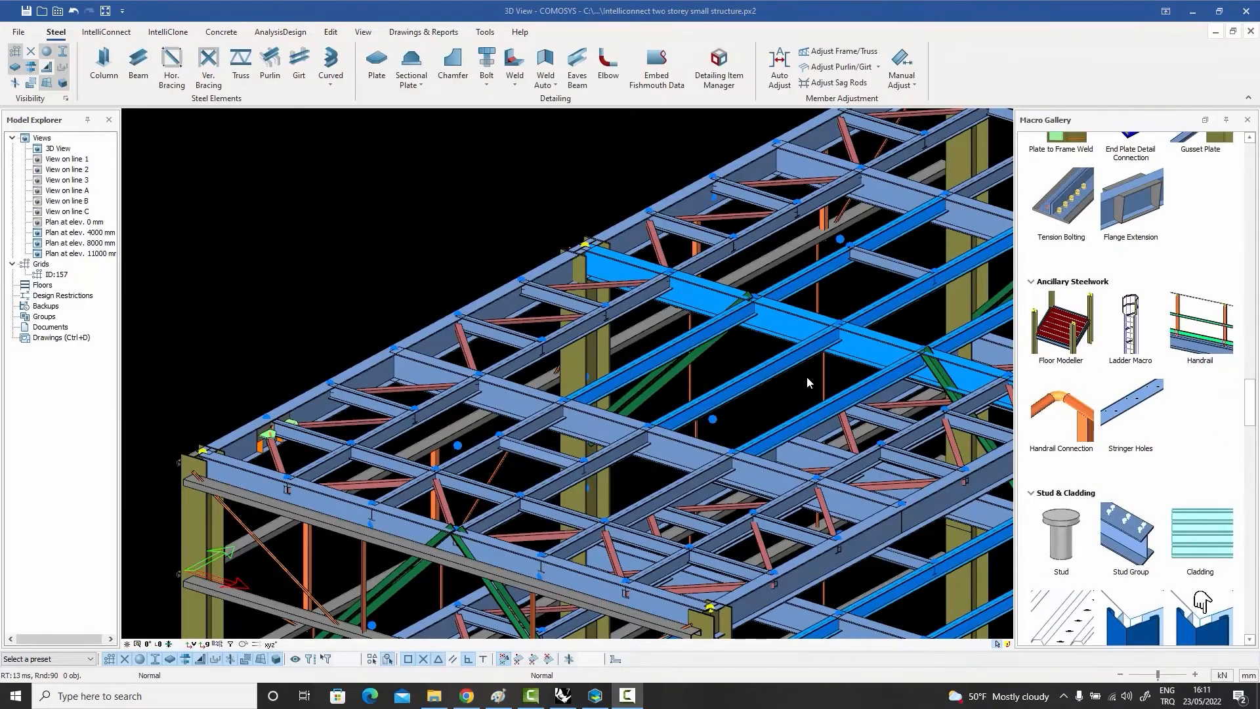
Step: Place a Handrail on the upper floor's edge beam running from the front corner column to the middle column
middle_drag(791, 369, 771, 348)
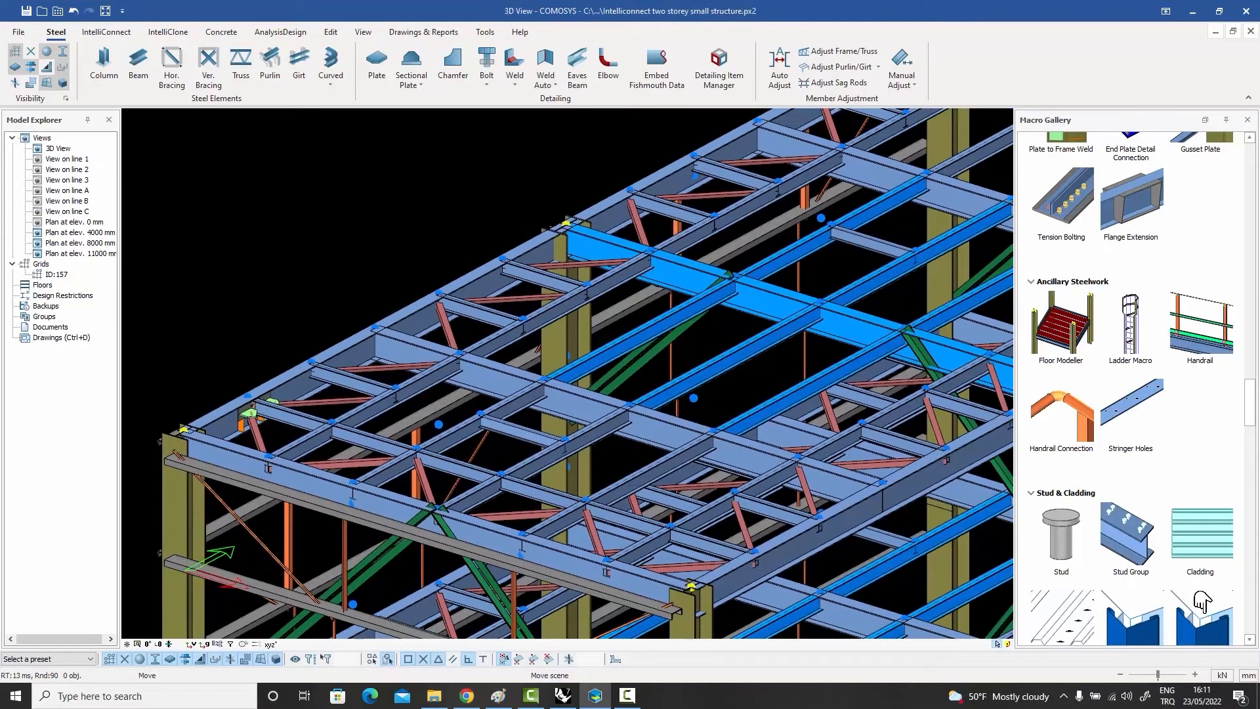
click(1194, 330)
click(409, 325)
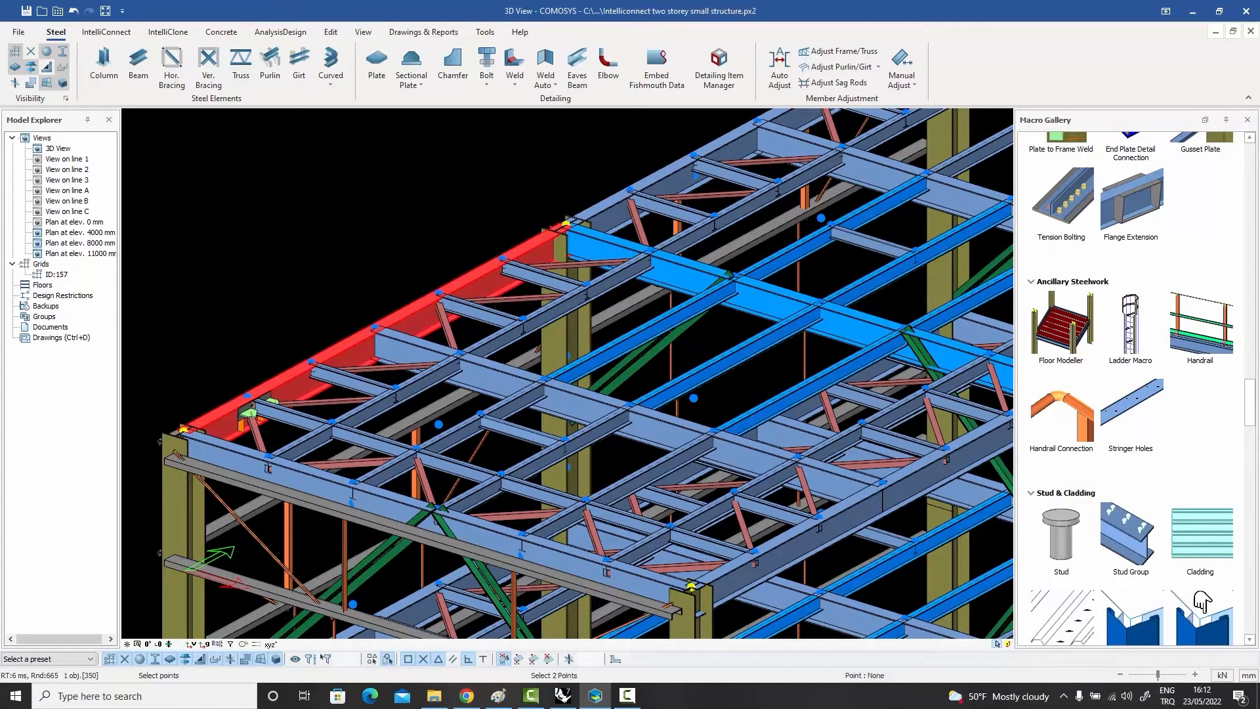
right_click(379, 268)
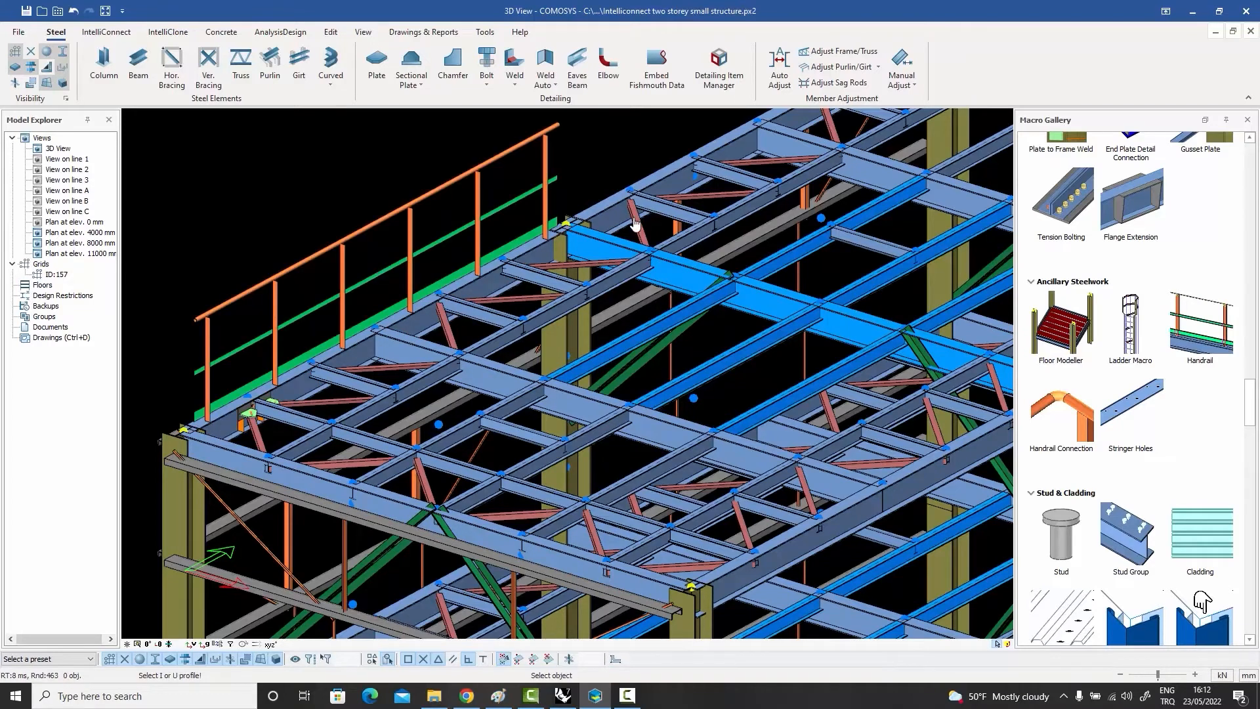
Step: Place a second Handrail on the highlighted cross beam that meets the railed edge beam at the middle column
click(694, 279)
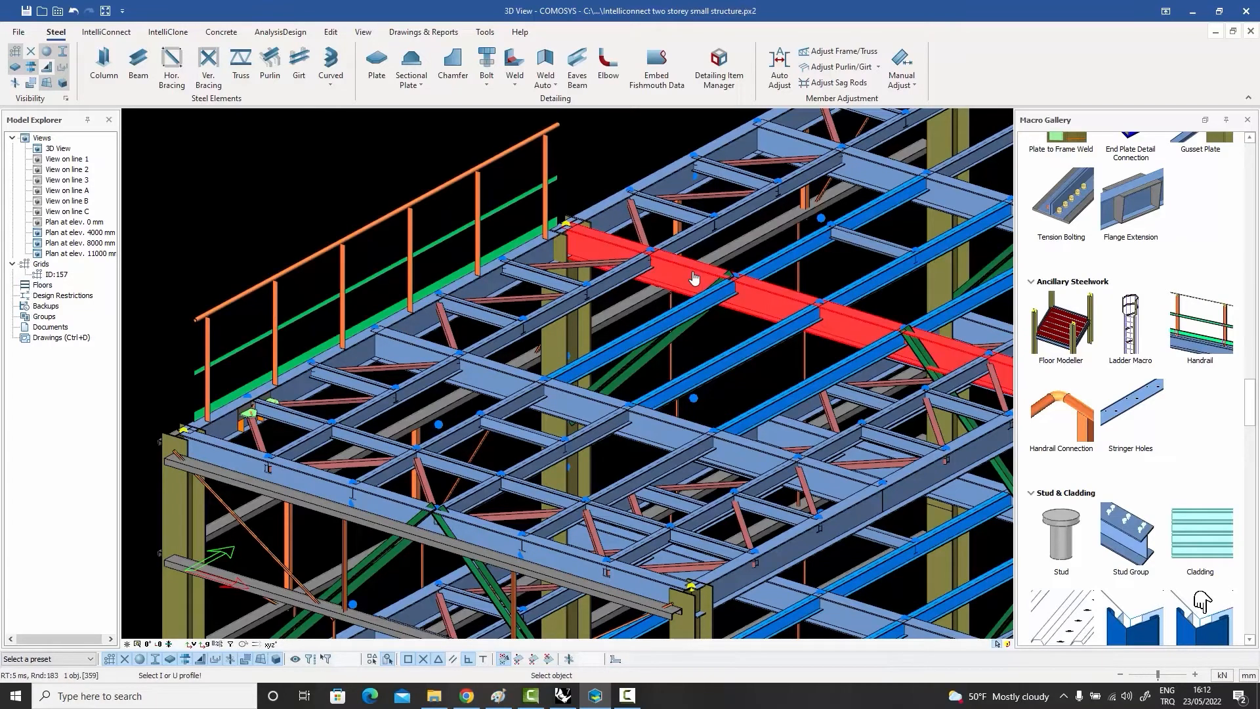
right_click(691, 271)
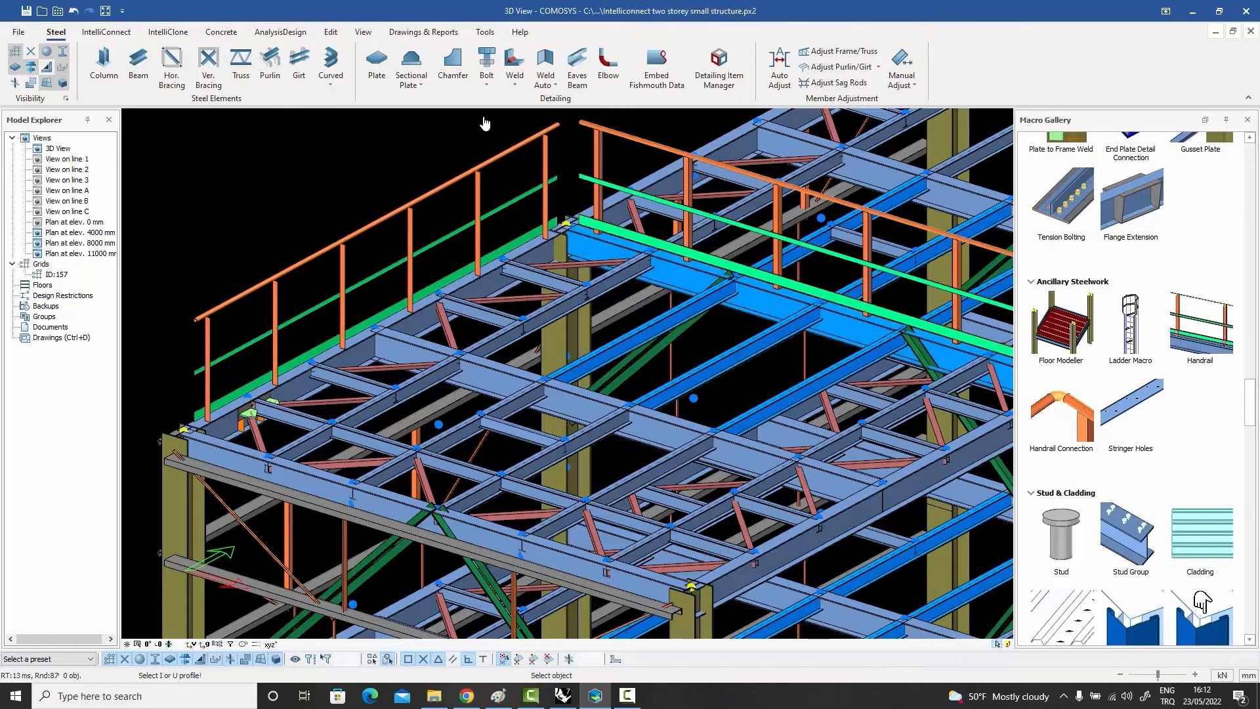
middle_drag(486, 124, 459, 159)
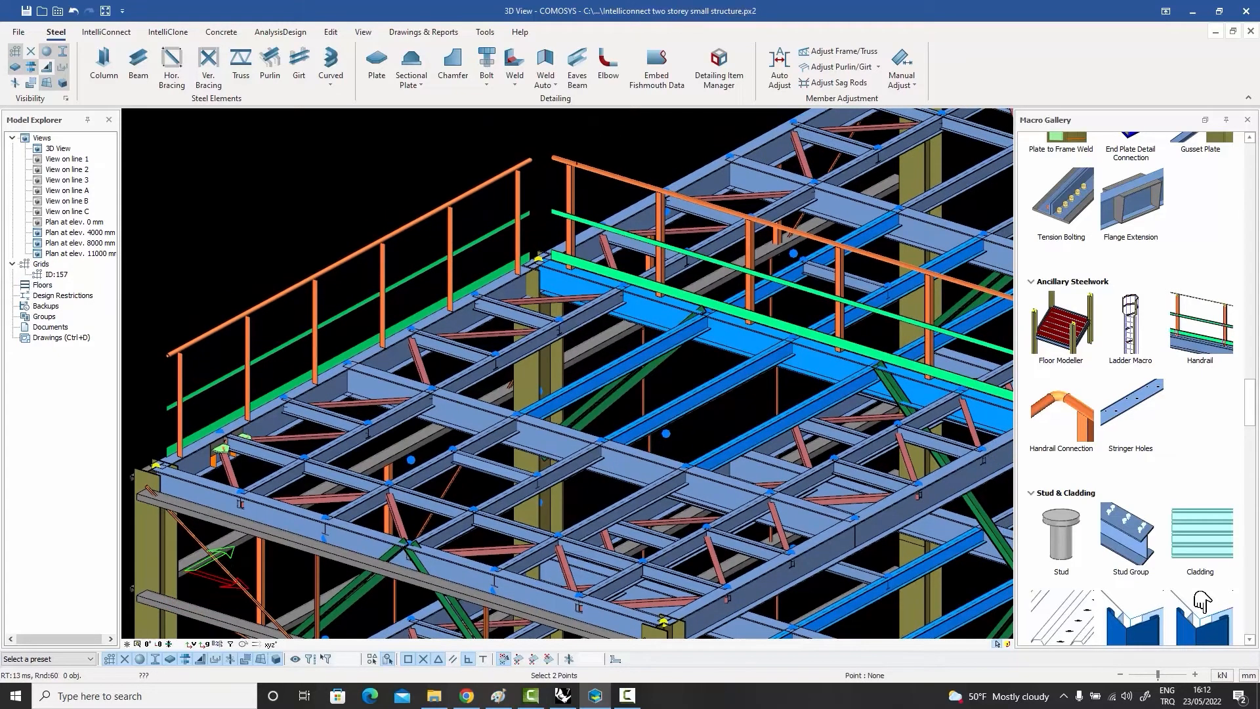
key(Escape)
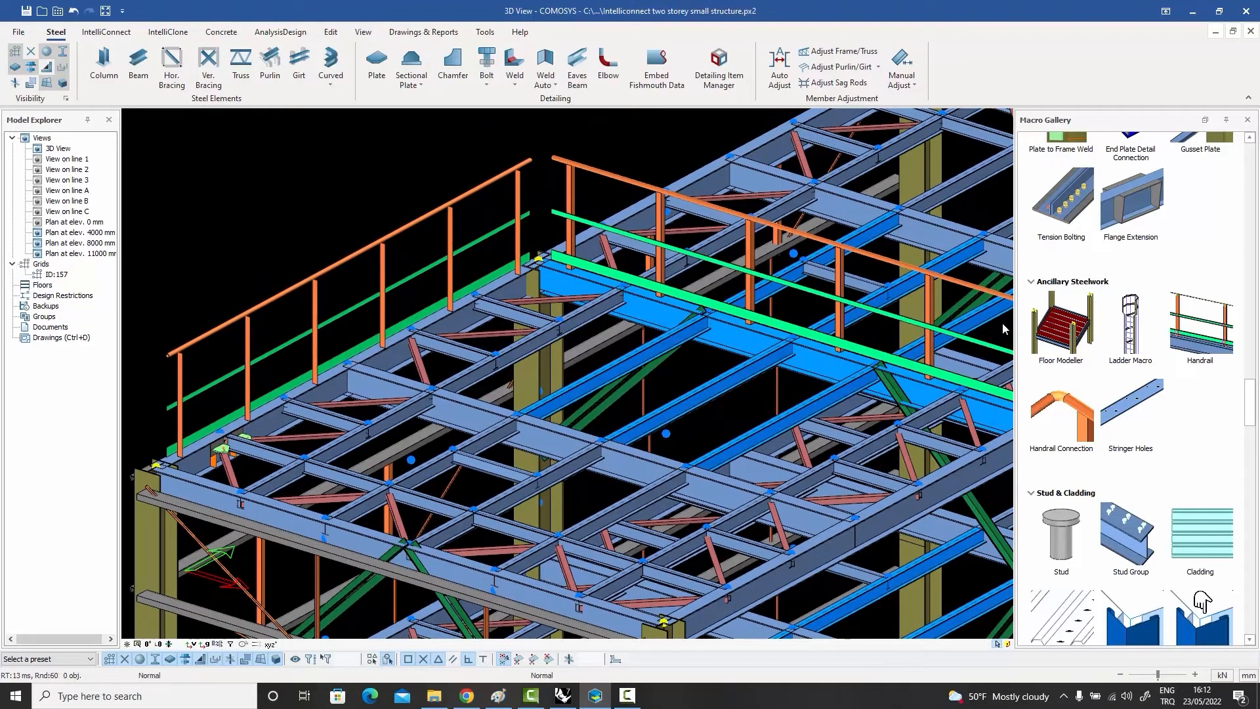
Step: Join the two handrails at their shared corner with a Handrail Connection and inspect the joint
click(1058, 412)
click(529, 164)
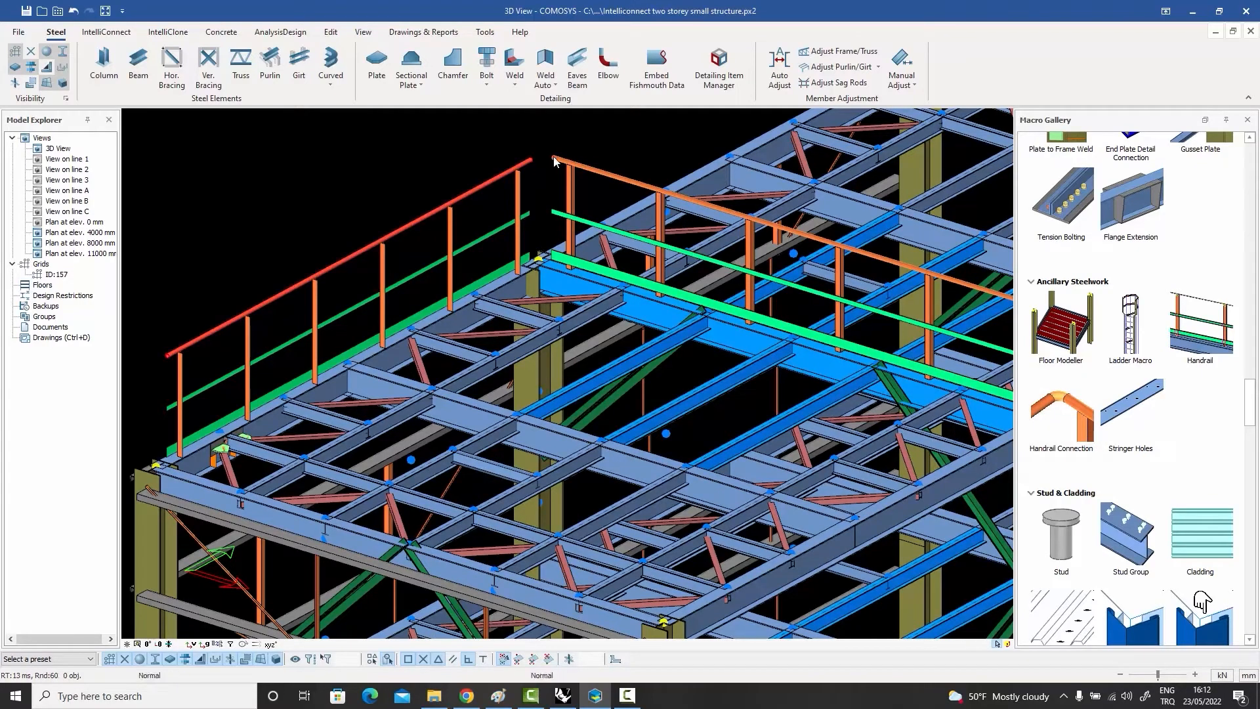
click(557, 163)
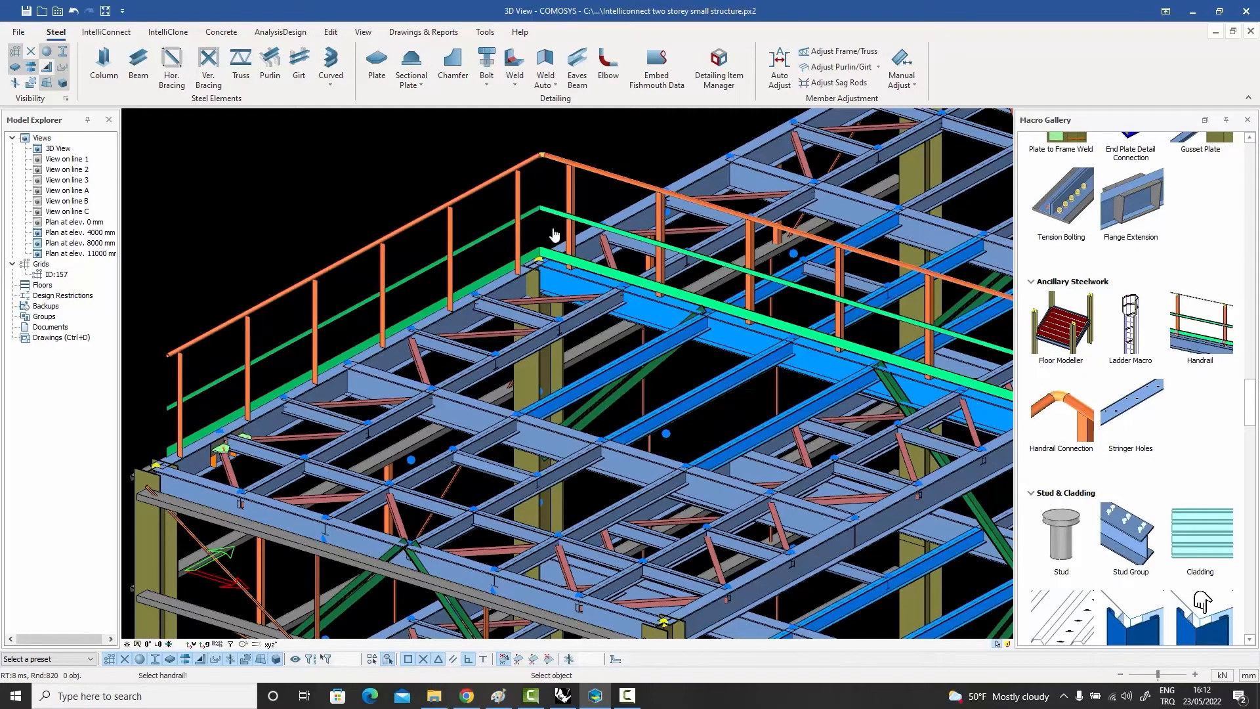
scroll(554, 232, up, 4)
scroll(554, 232, down, 7)
key(Escape)
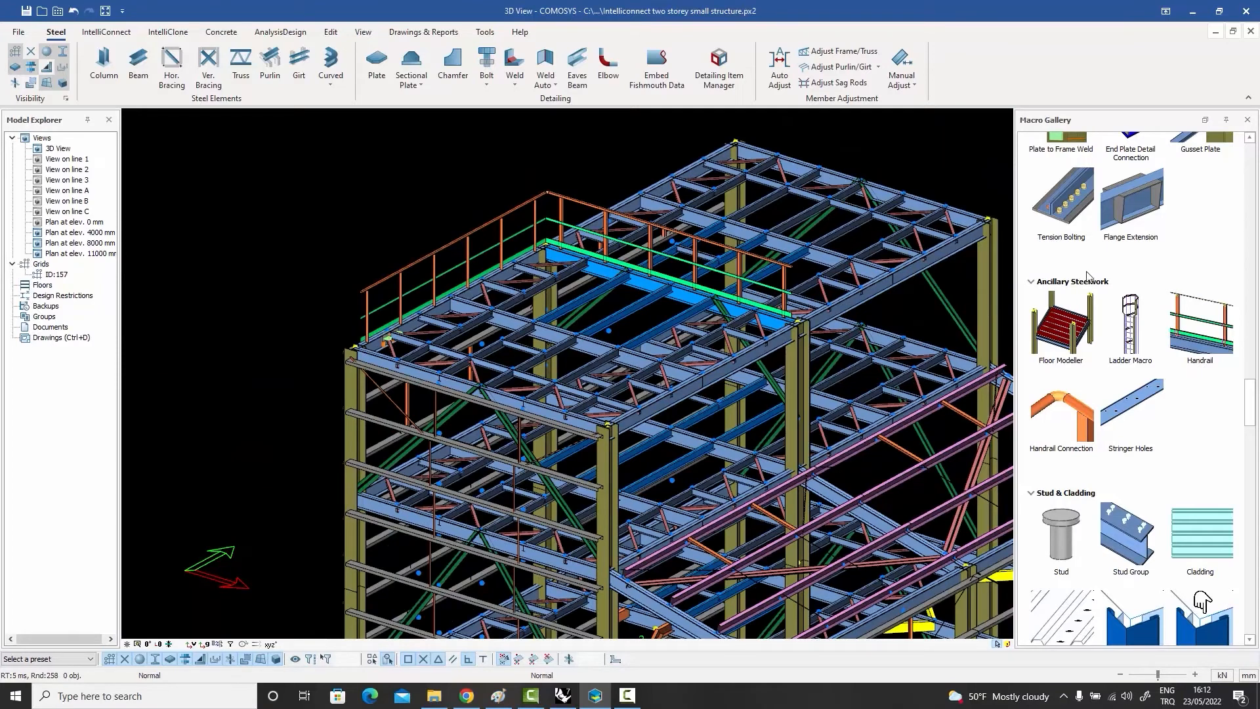
Step: Place a Handrail along the front edge beam of the upper floor and end the command
click(1201, 325)
scroll(367, 365, up, 3)
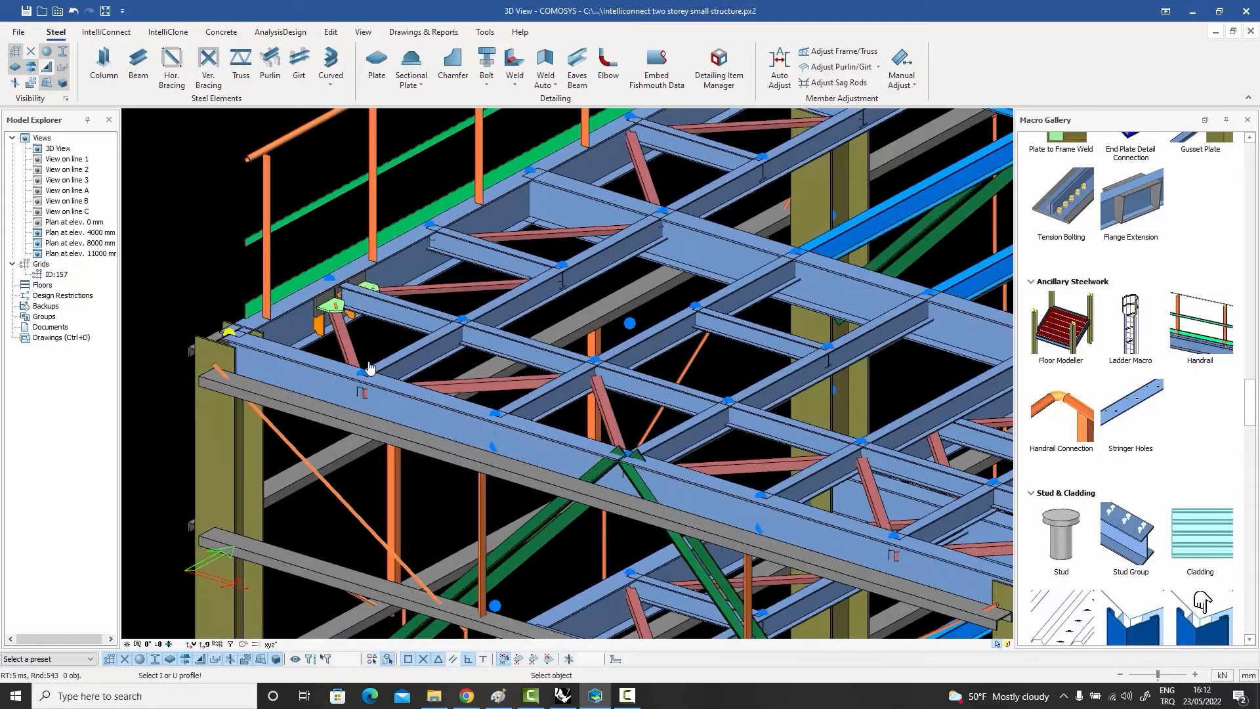
click(315, 373)
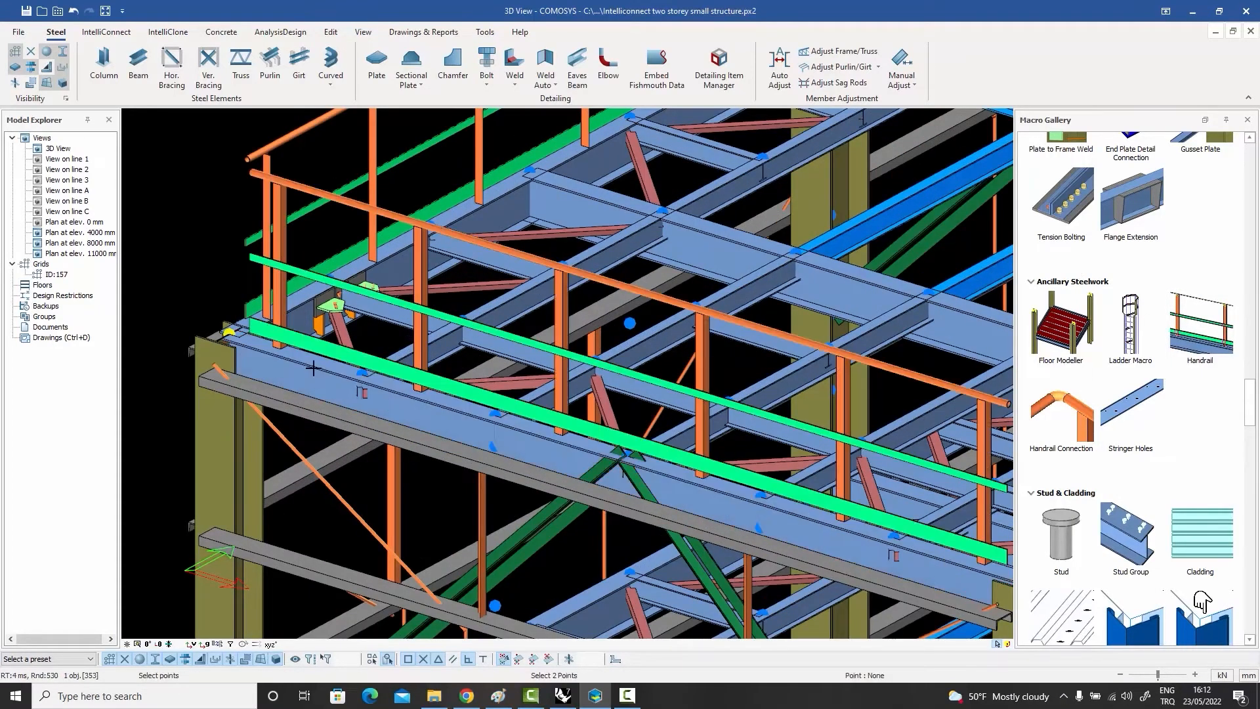
key(Escape)
key(Escape)
Step: In the front handrail's post settings, set the connection location to the first side-plate option and apply it
click(420, 258)
middle_drag(420, 259, 369, 263)
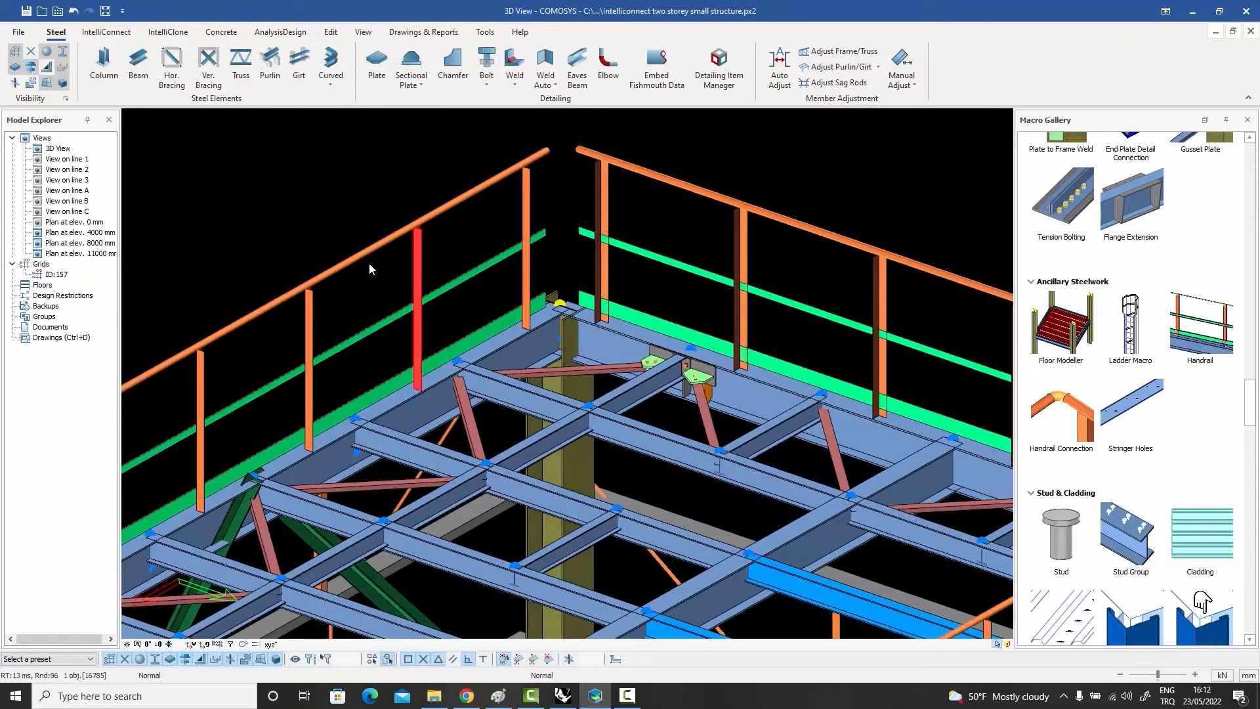
double_click(369, 263)
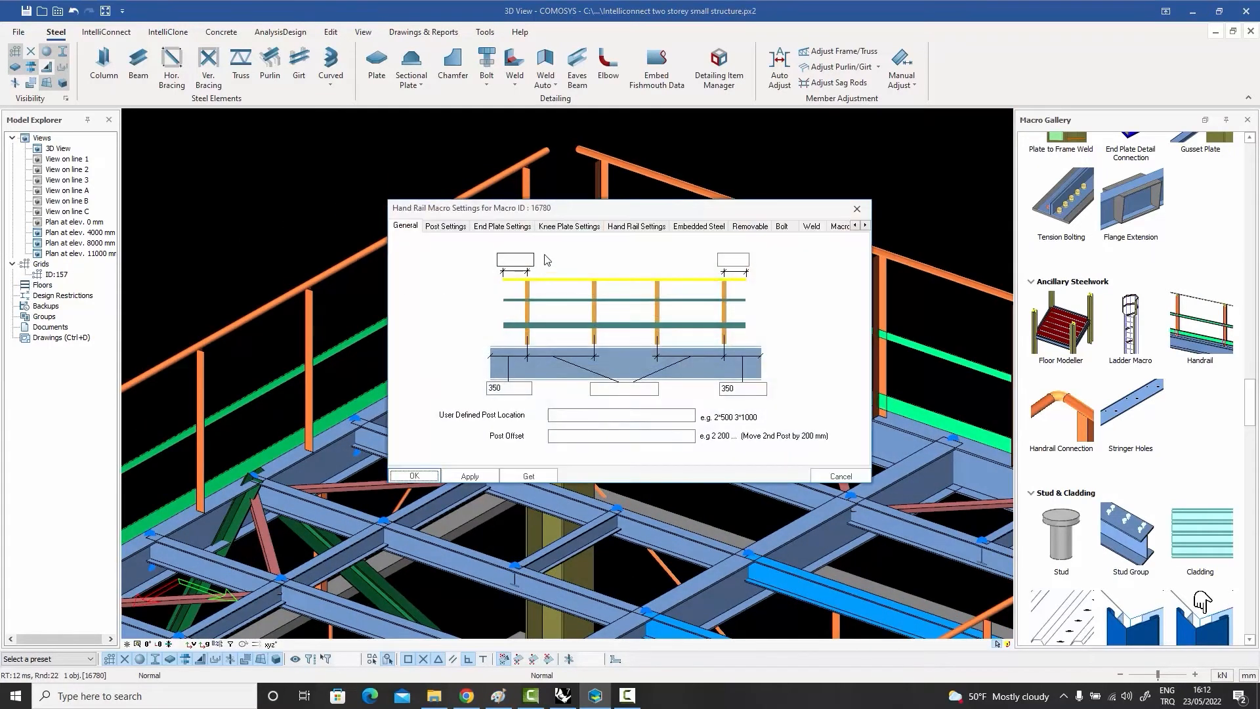
drag(502, 207, 726, 163)
click(669, 182)
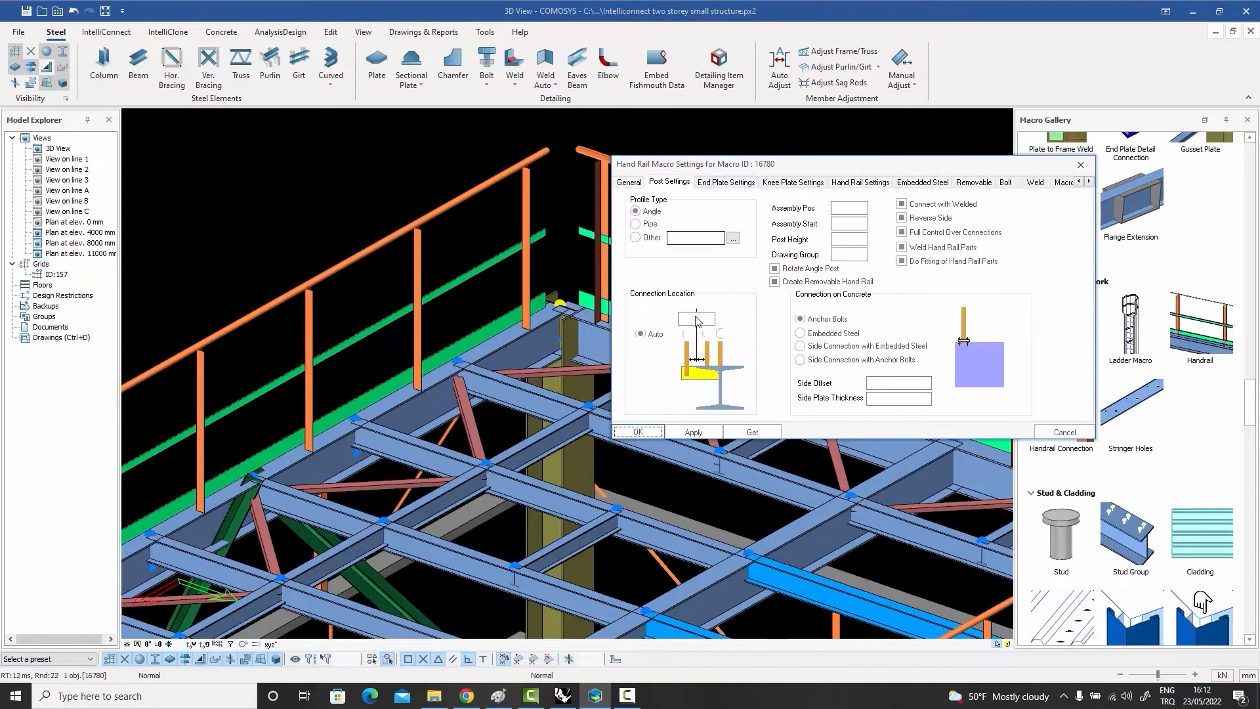
click(687, 334)
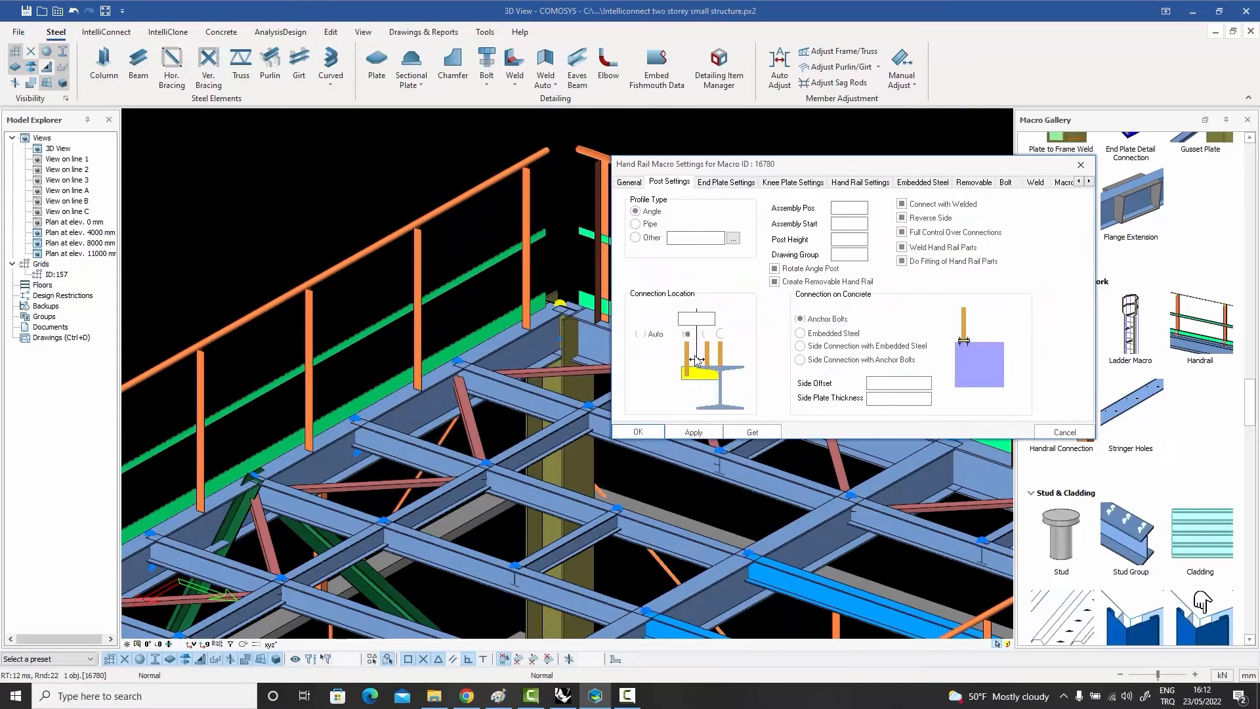
click(691, 432)
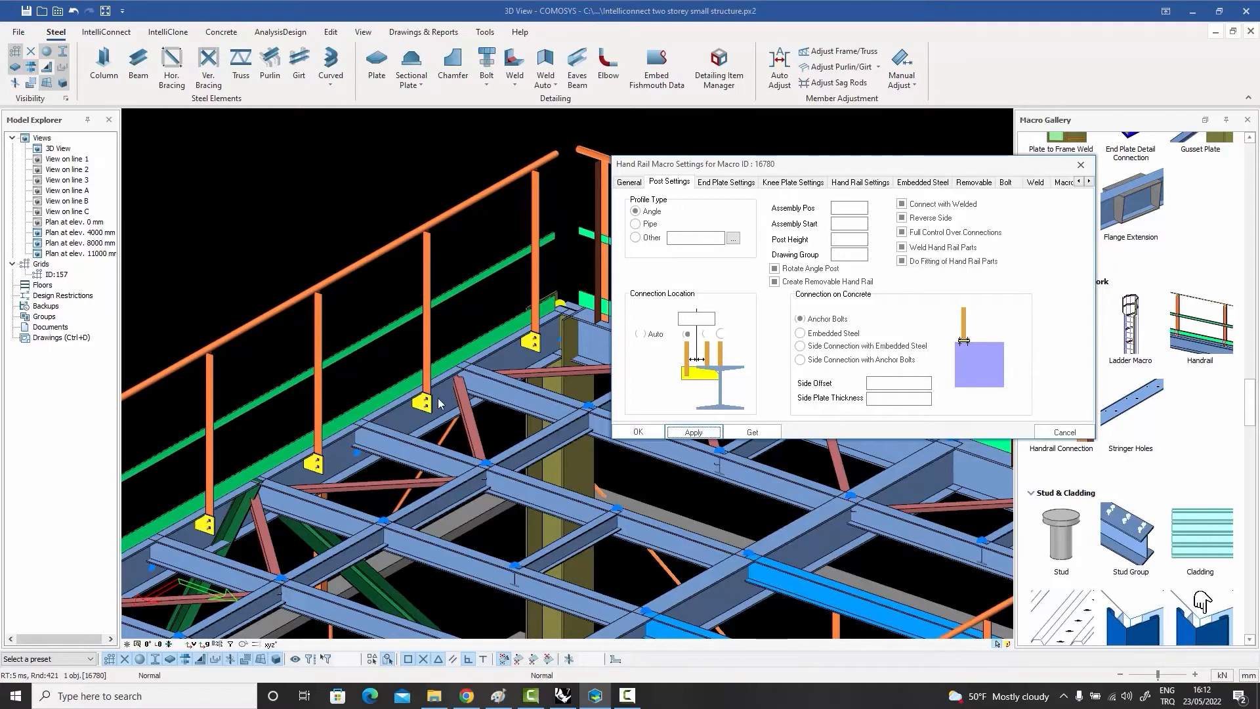
Step: Set the front handrail's post connection offset to -200, apply it, and inspect the bolted side plates from outside
click(696, 319)
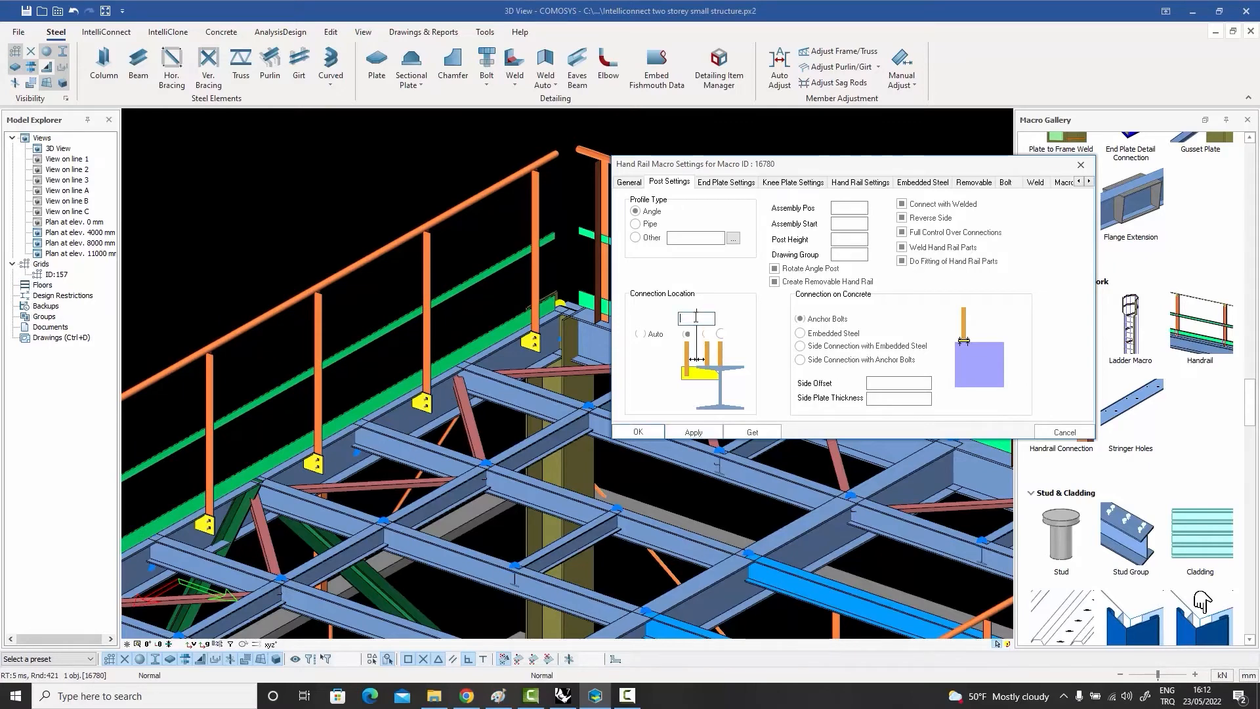
text(-200)
click(698, 426)
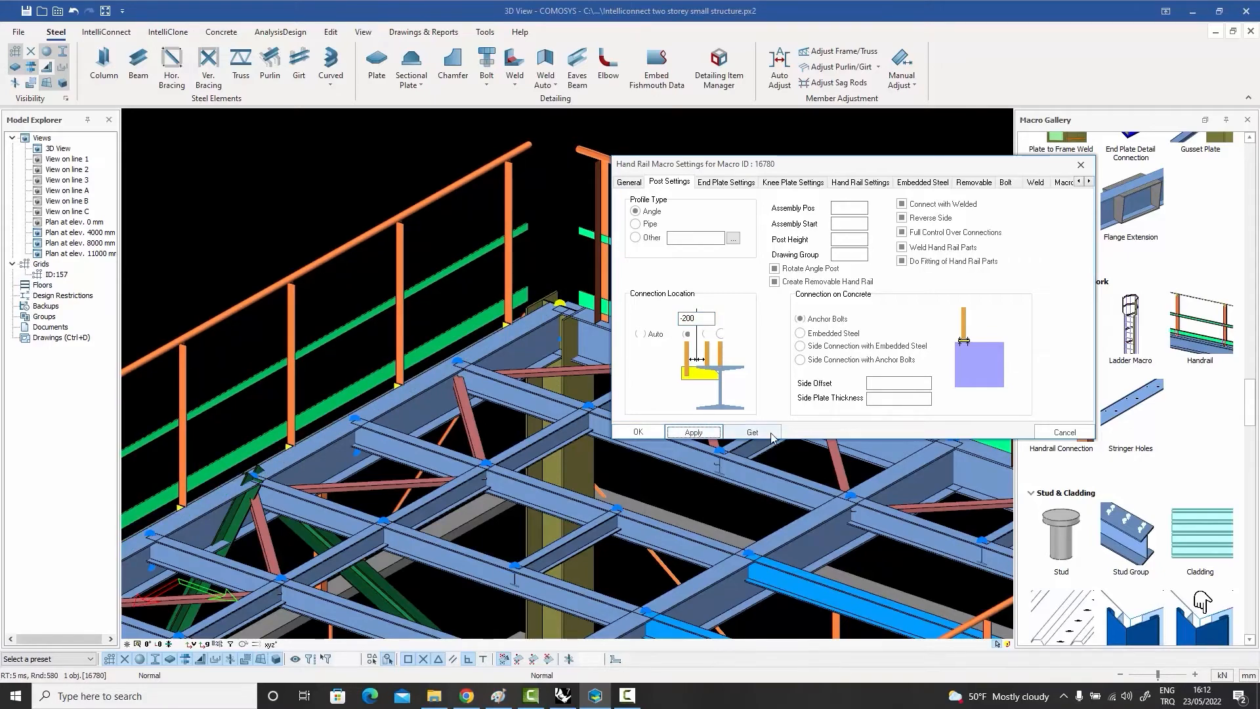
click(1064, 432)
middle_drag(426, 366, 479, 369)
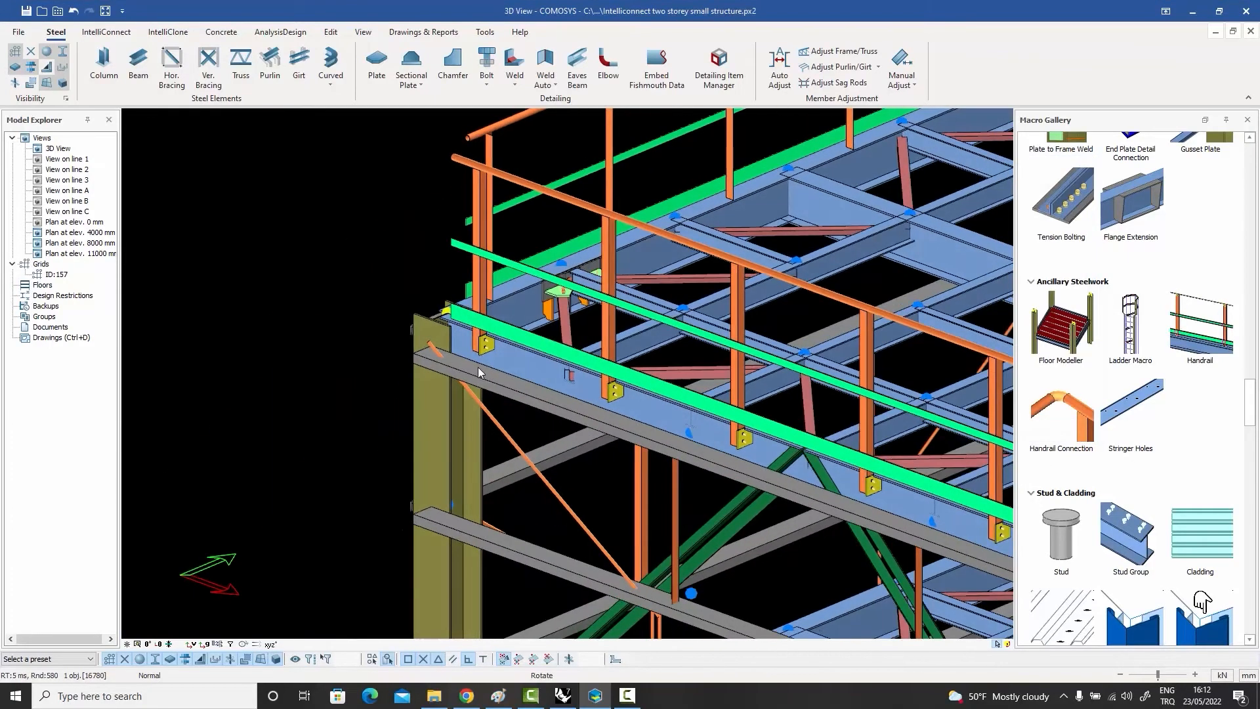
scroll(640, 398, up, 8)
scroll(551, 372, down, 8)
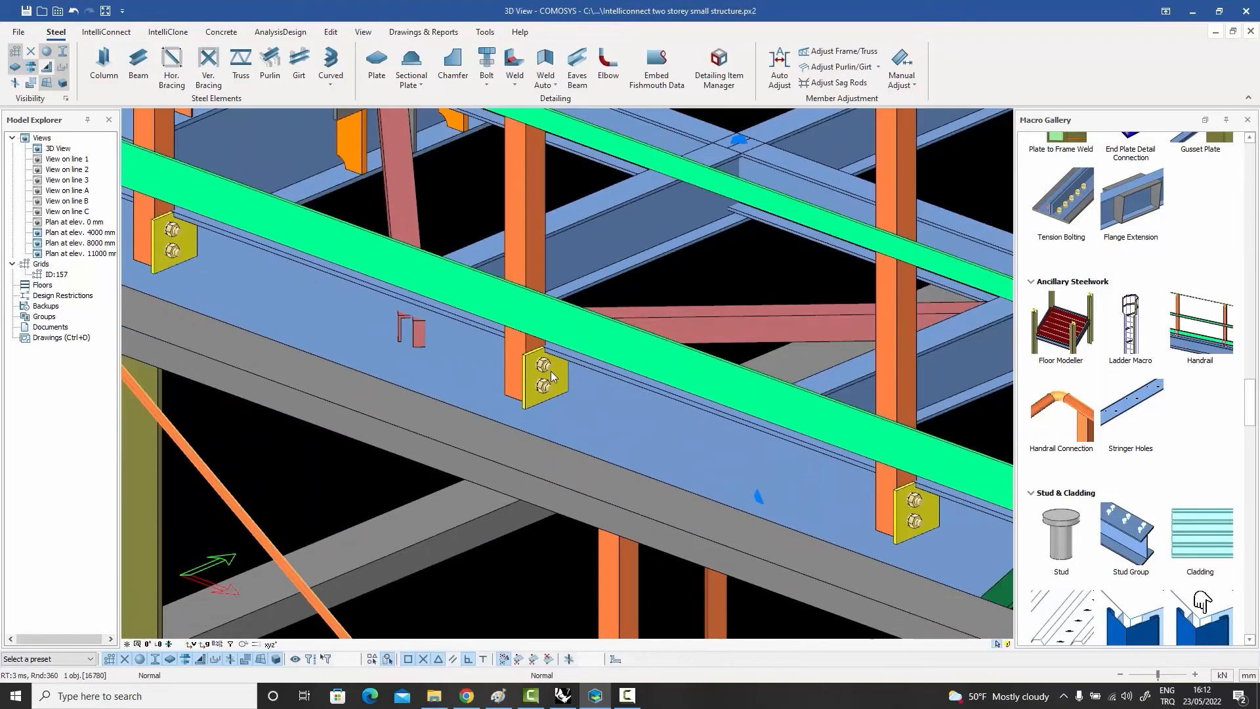
middle_drag(561, 384, 474, 346)
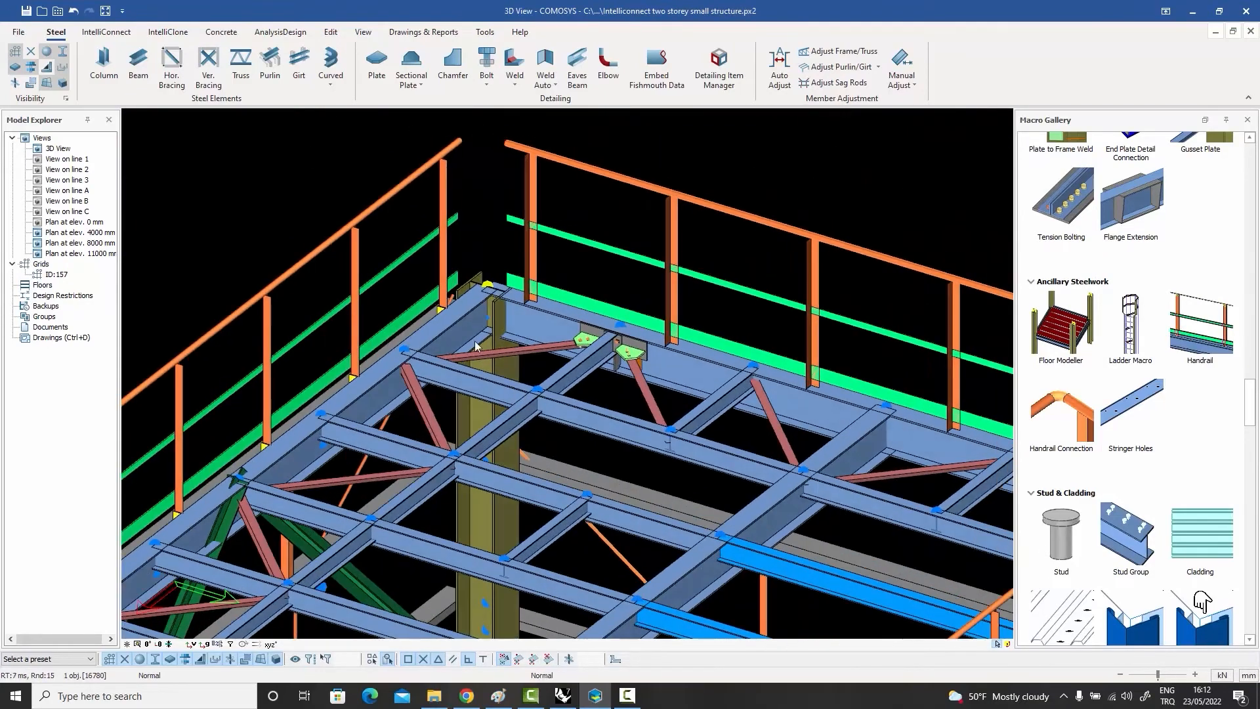
Step: Reopen the front handrail's post settings and apply the connection location that seats the posts on top of the beam
double_click(445, 188)
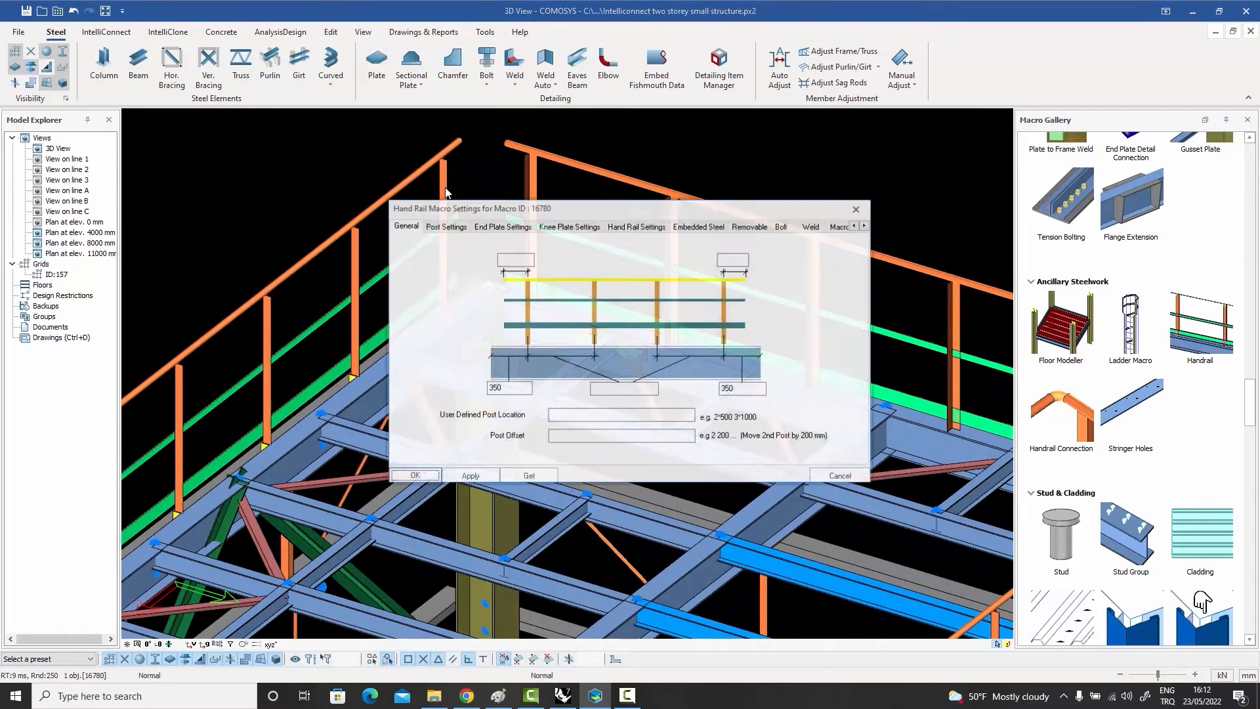
drag(469, 208, 647, 168)
click(629, 189)
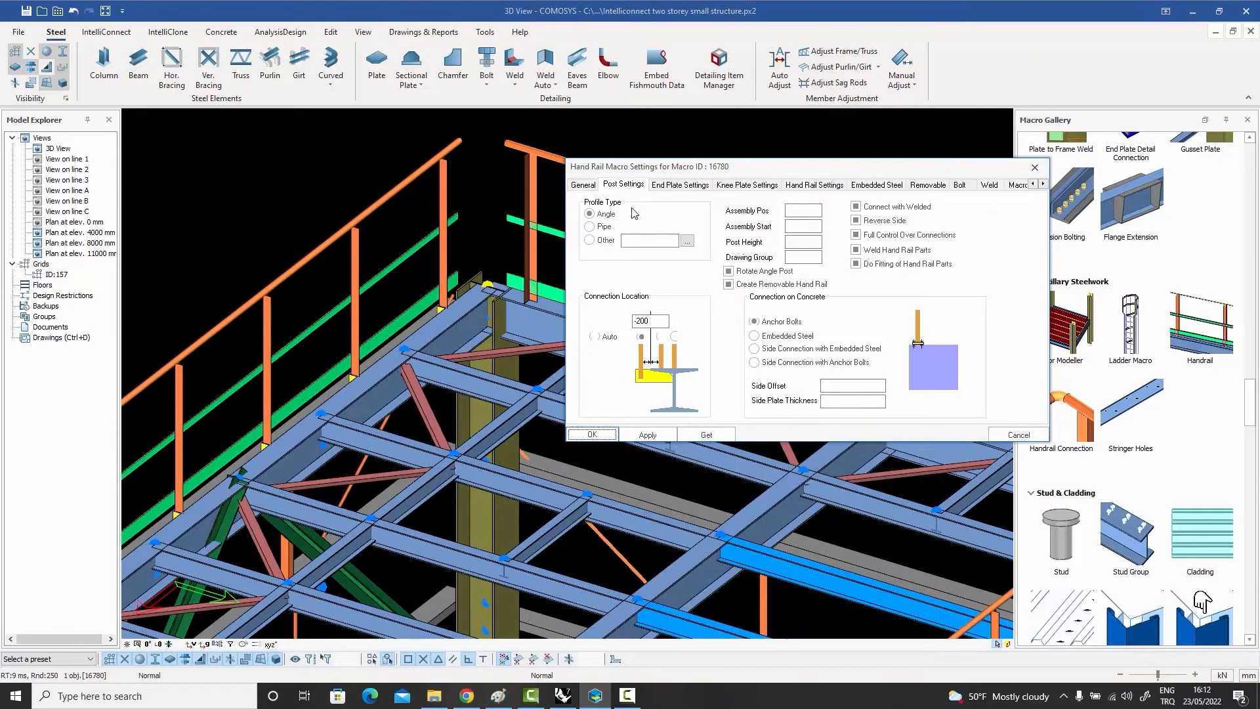
click(656, 434)
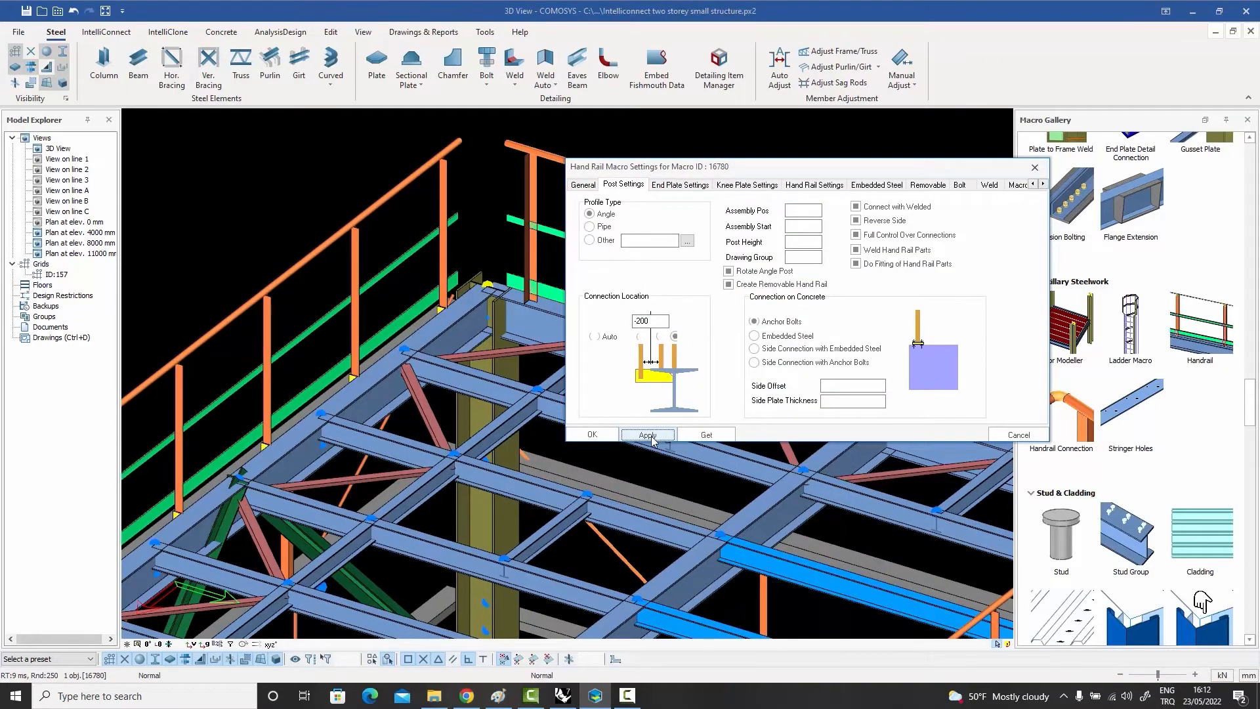
Step: Change the front handrail's post profile type to Pipe and apply Create Removable Hand Rail
click(591, 227)
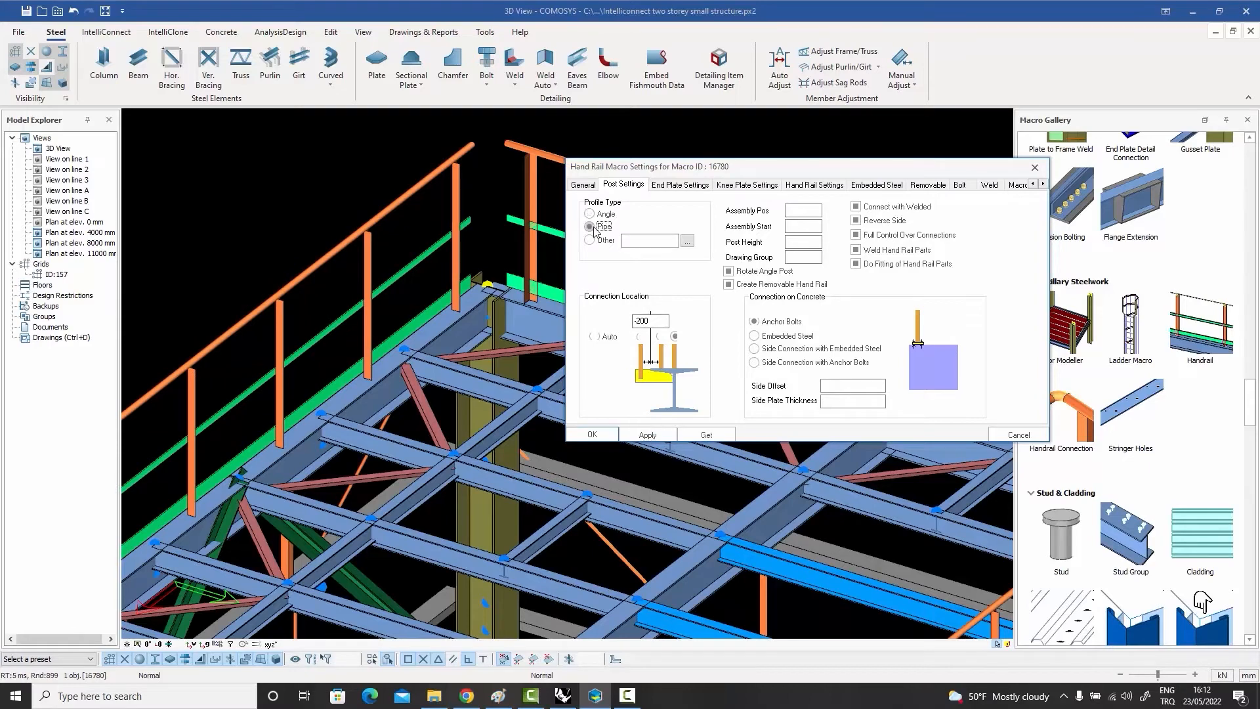
click(648, 436)
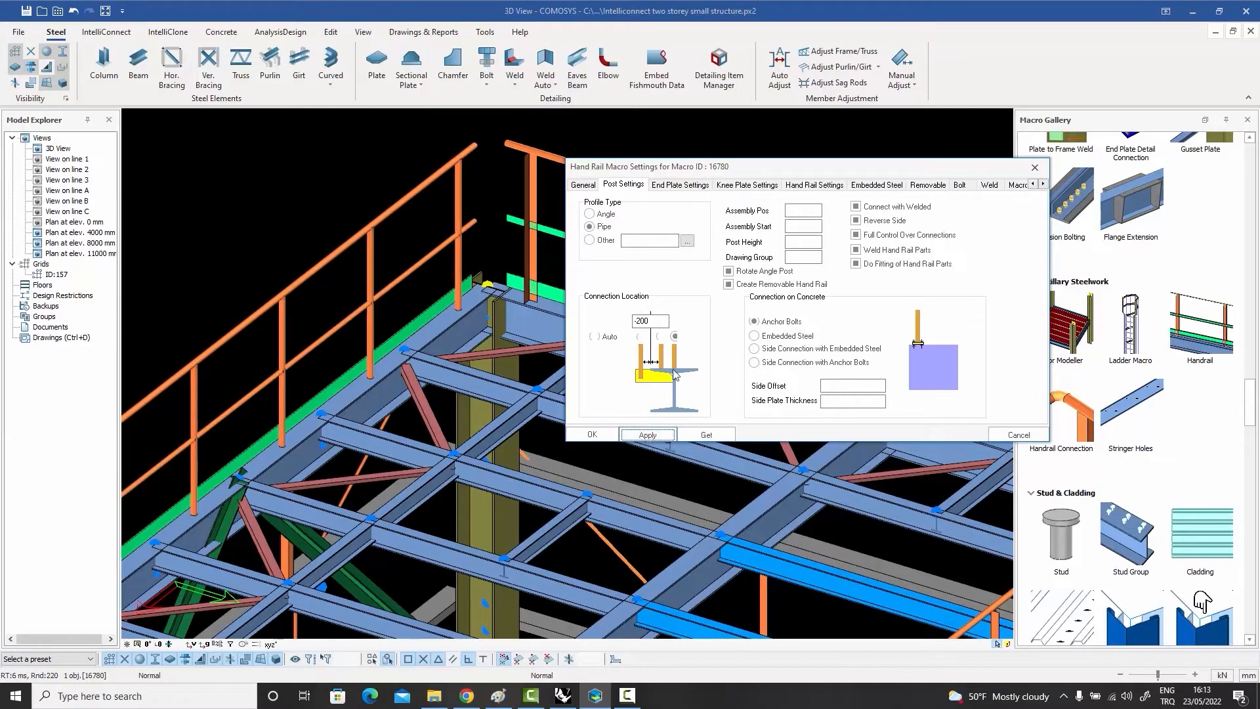
click(729, 285)
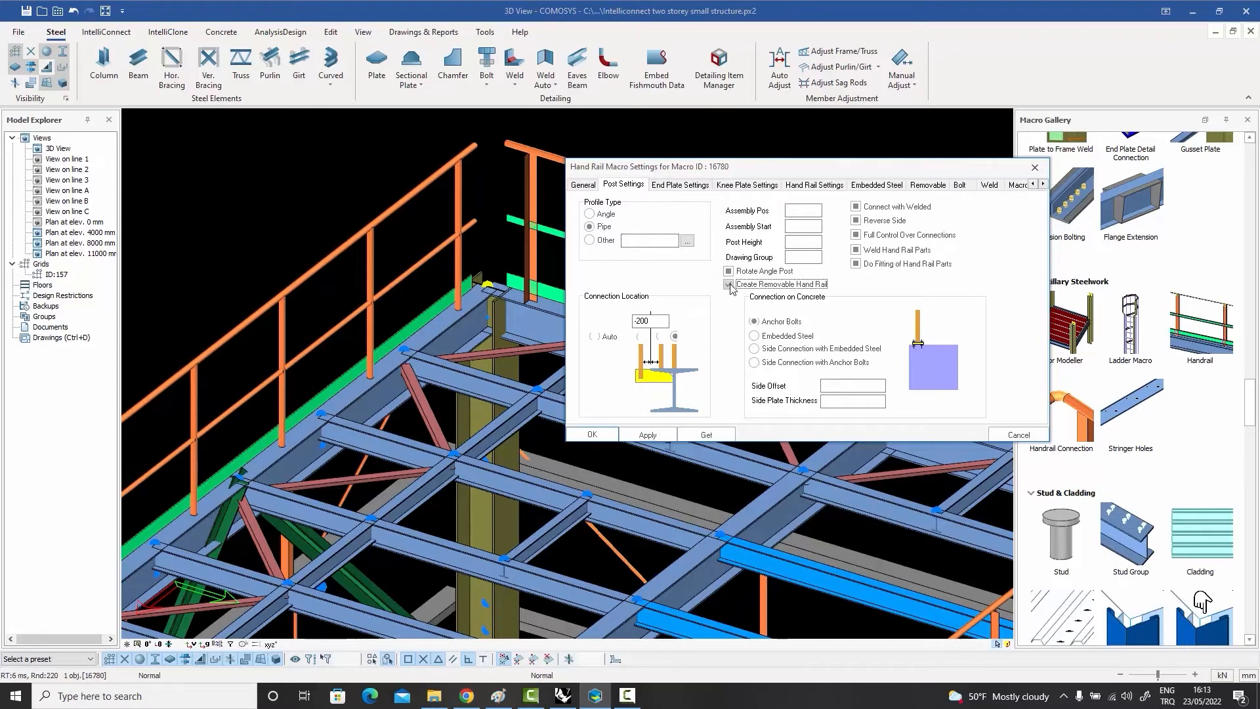
click(631, 435)
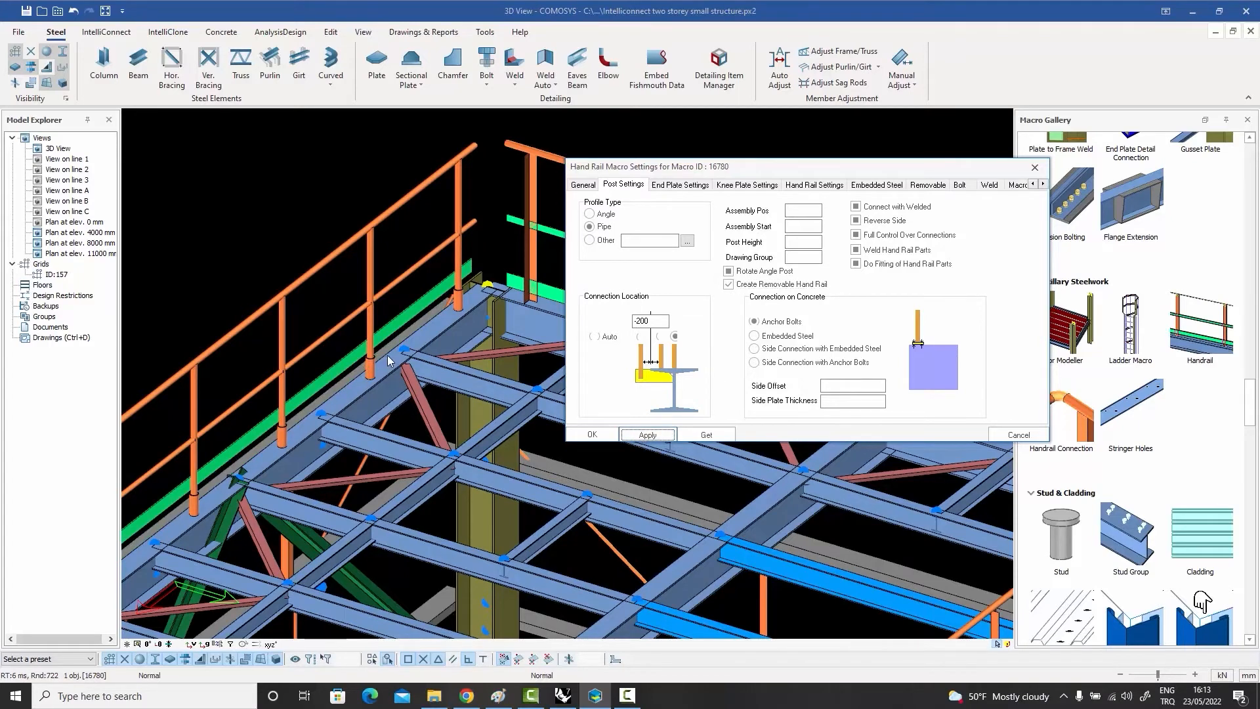
Step: Review the handrail's end plate, knee plate, hand rail, embedded steel and removable settings, and close the macro settings
click(682, 185)
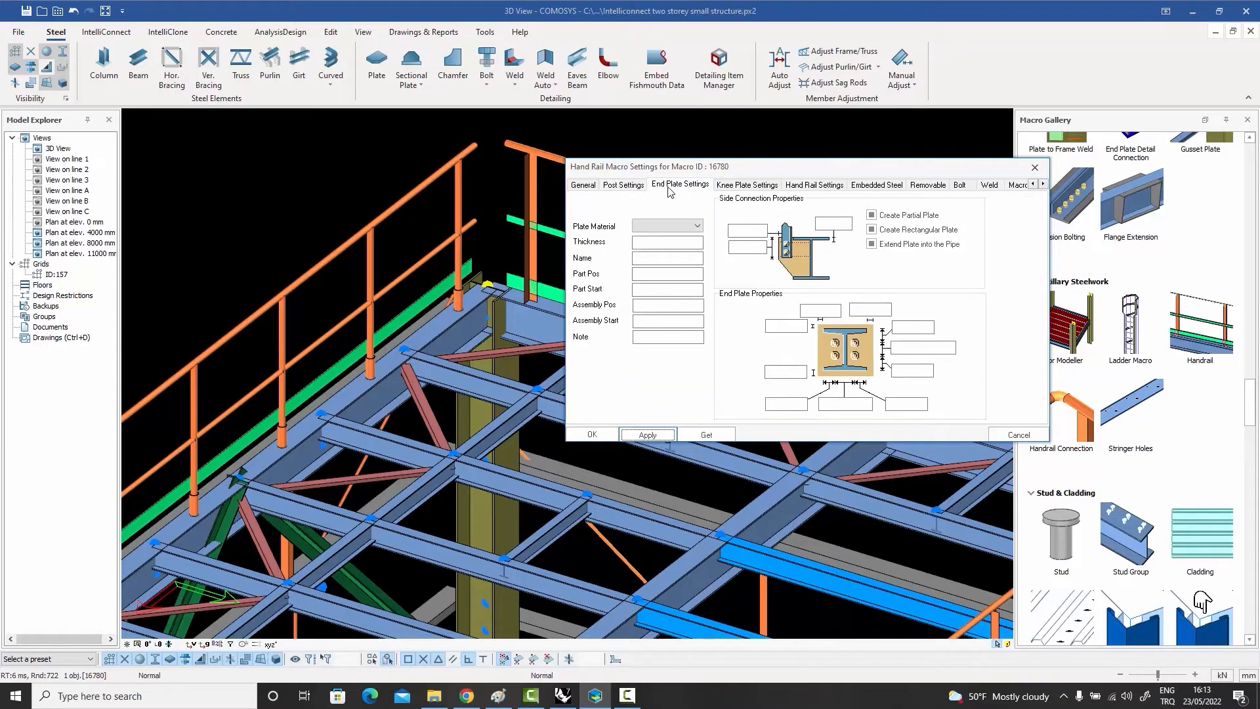
click(743, 186)
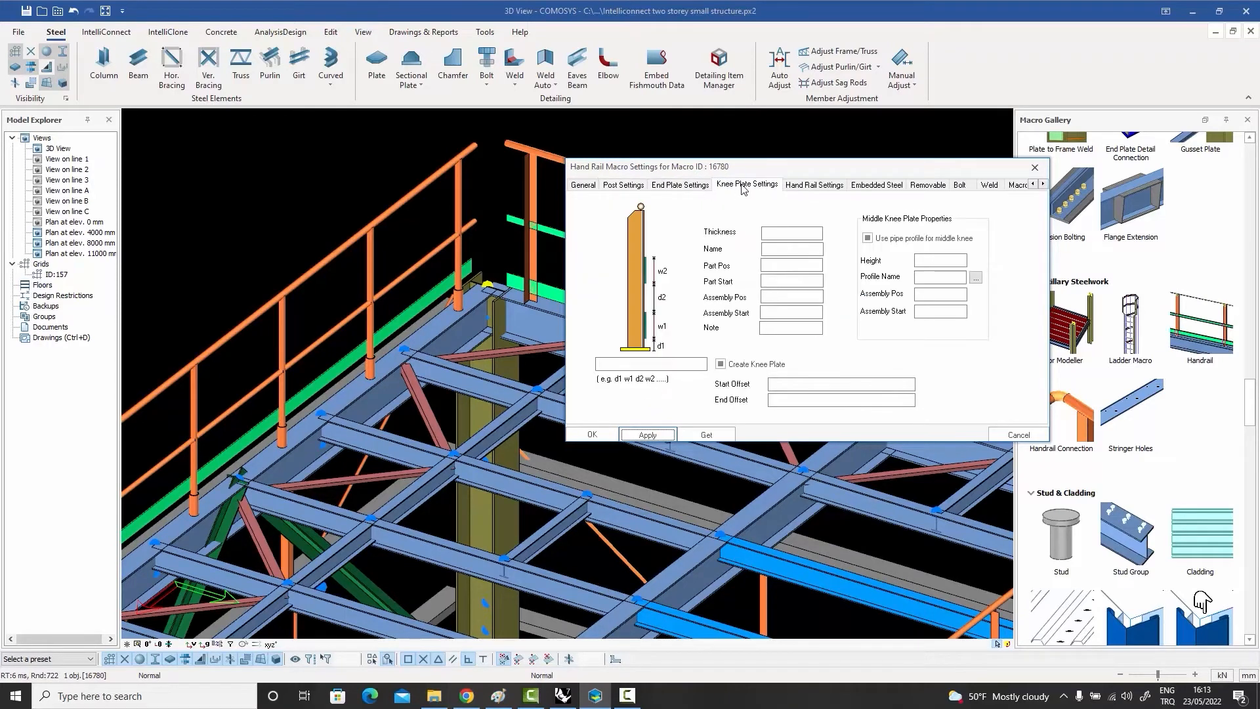
click(818, 187)
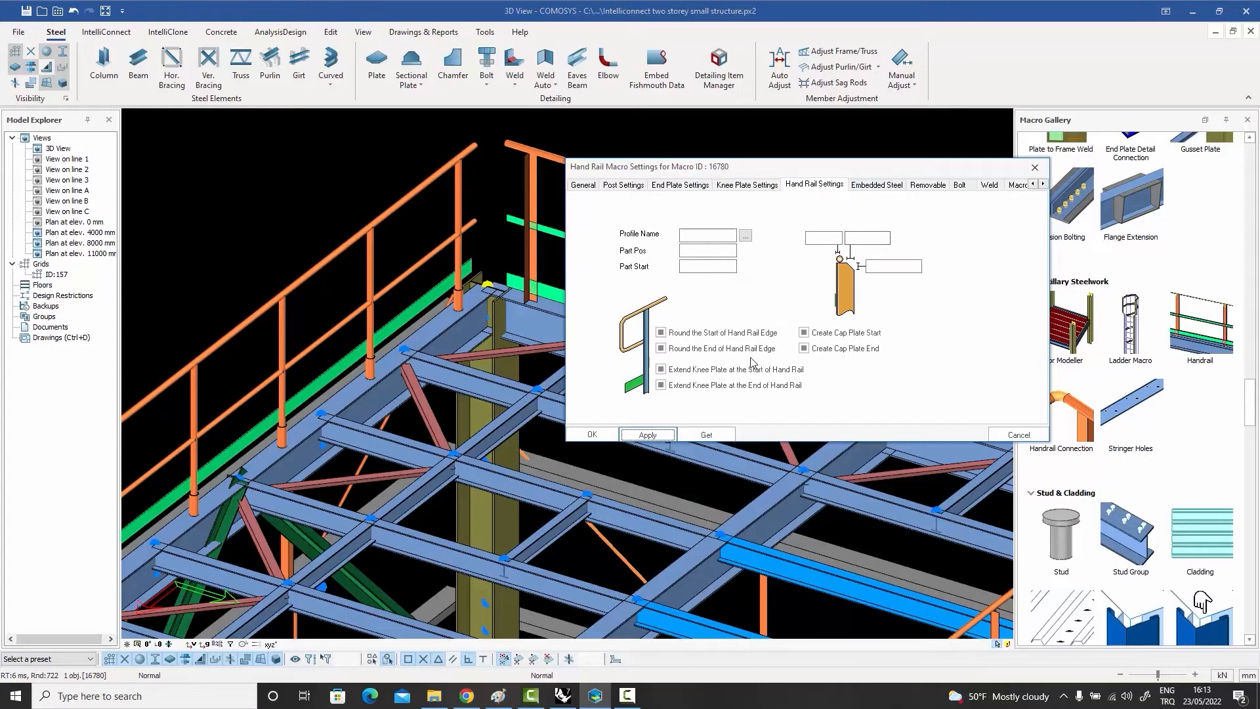
click(886, 186)
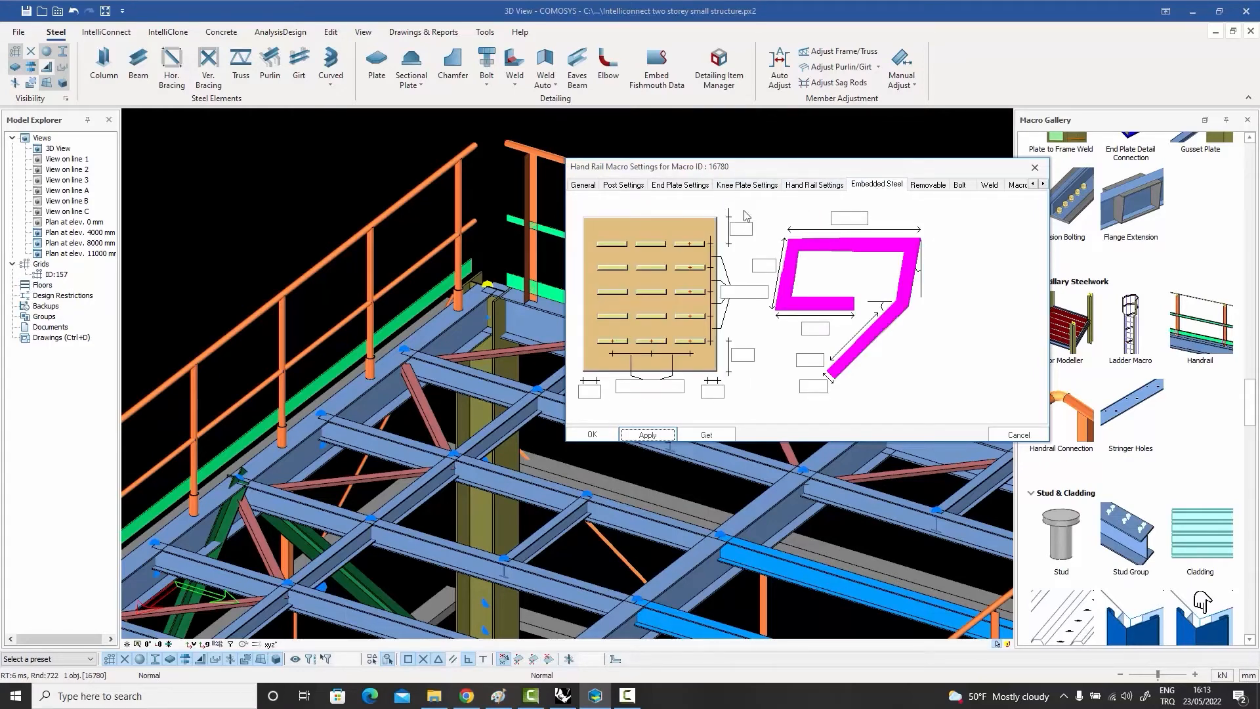
click(932, 186)
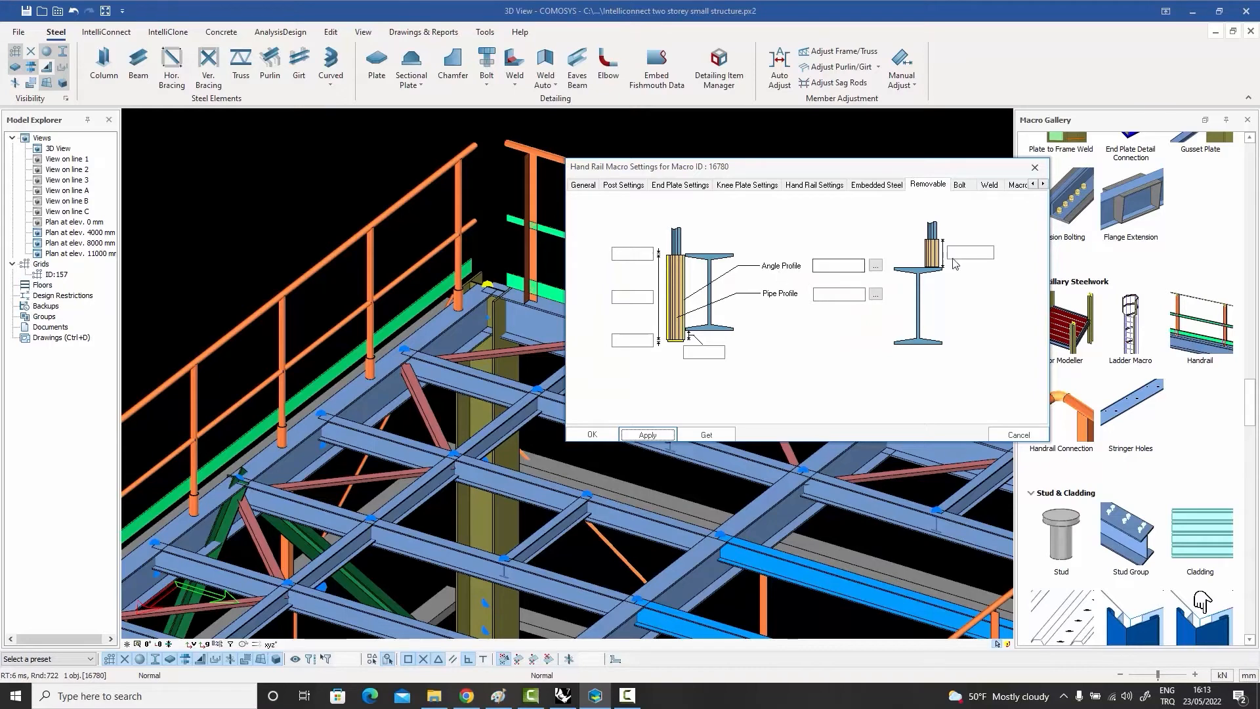
click(1035, 167)
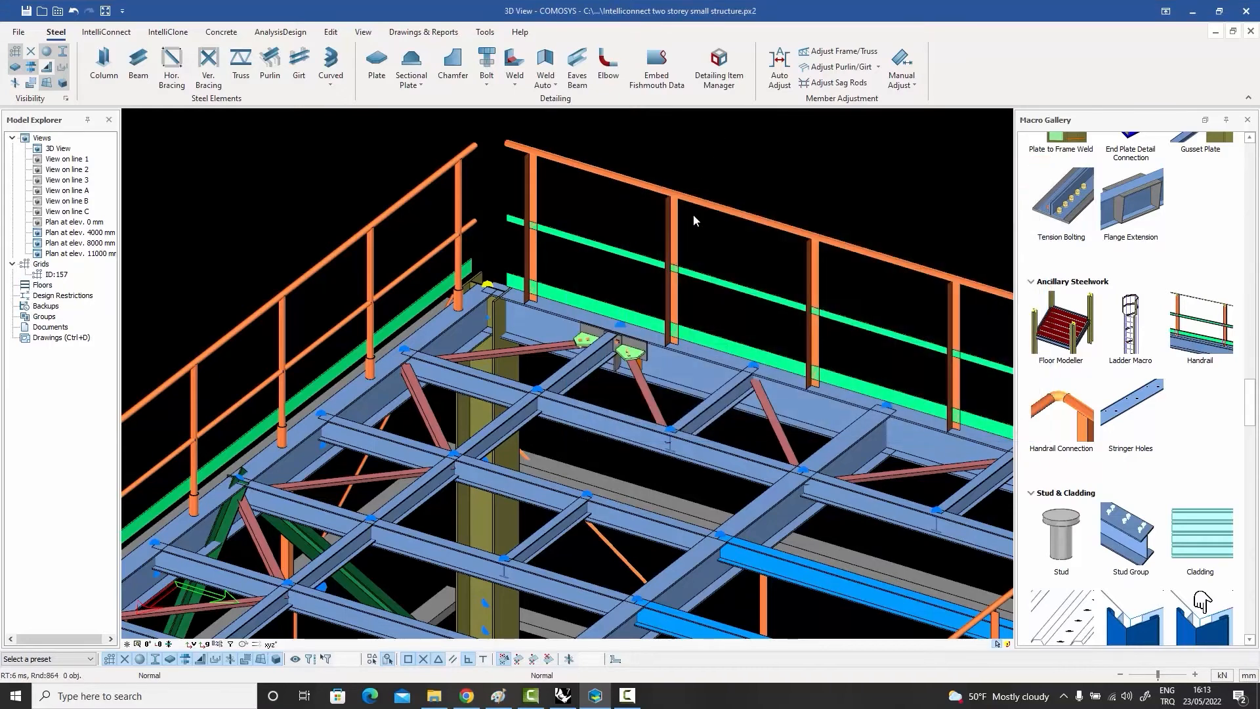
Step: Place a Ladder Macro at ground level, at the midpoint between grid lines B and C on line 3
middle_drag(693, 214, 689, 270)
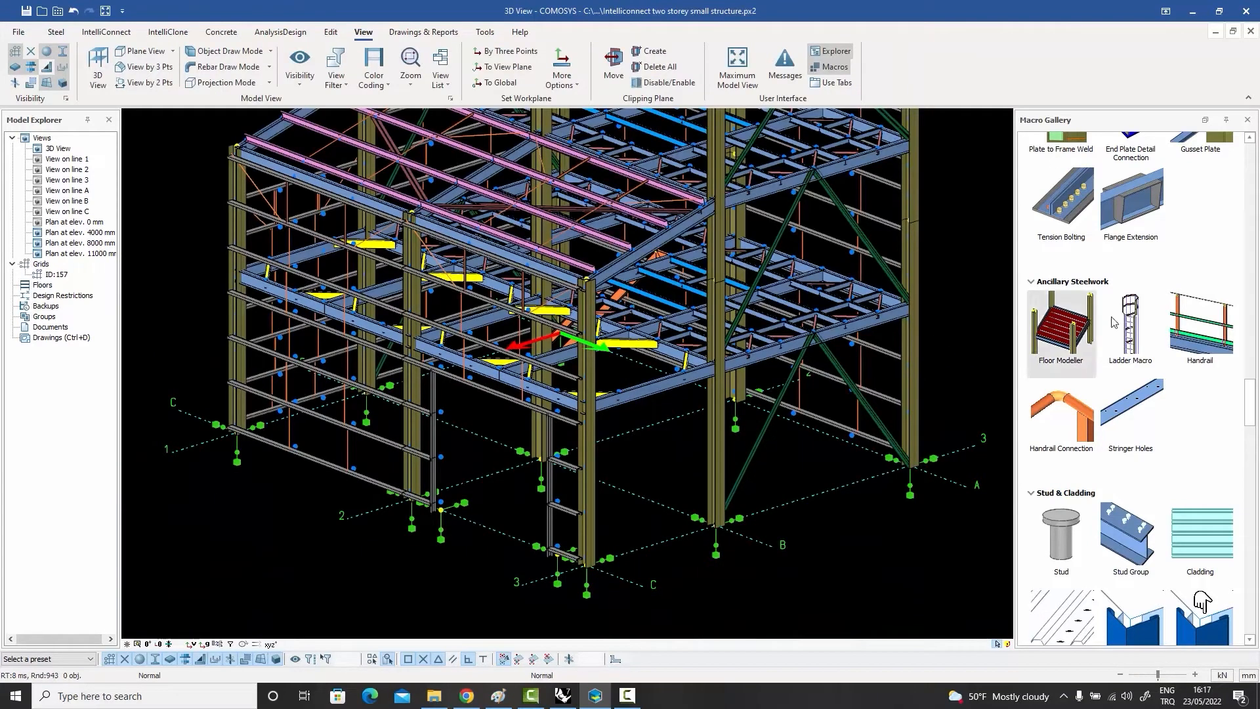
click(1130, 335)
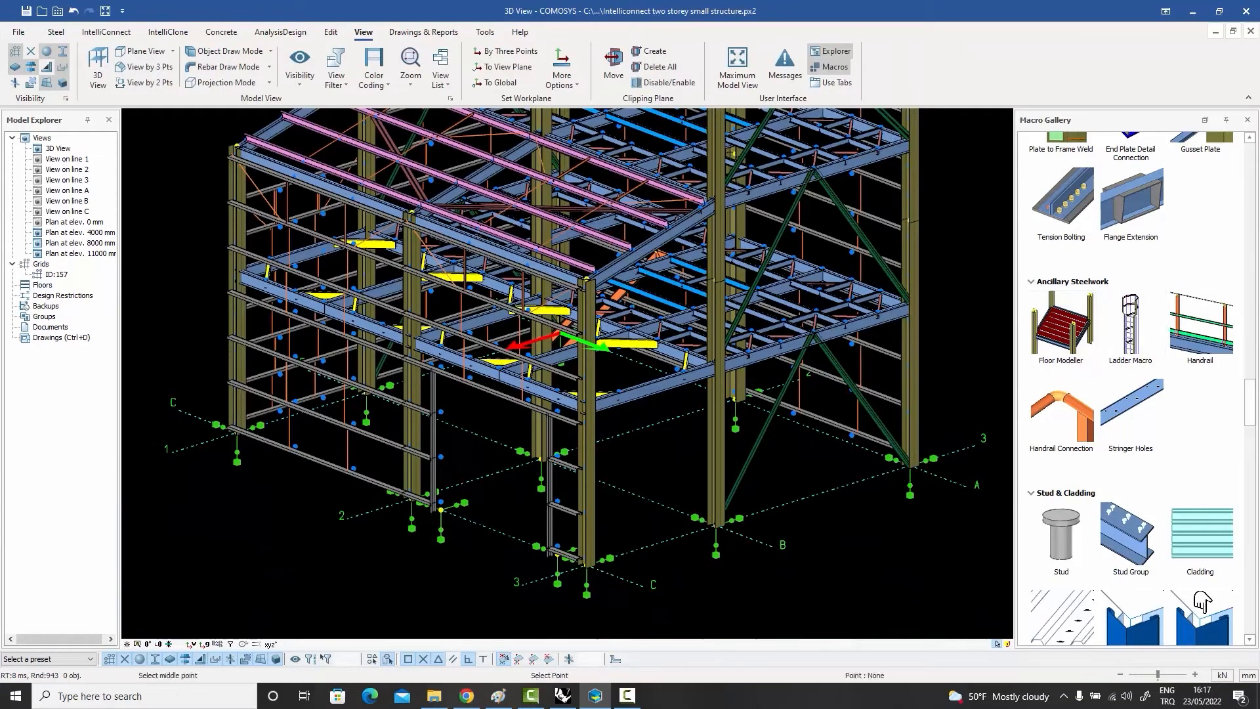
click(660, 543)
scroll(662, 506, up, 2)
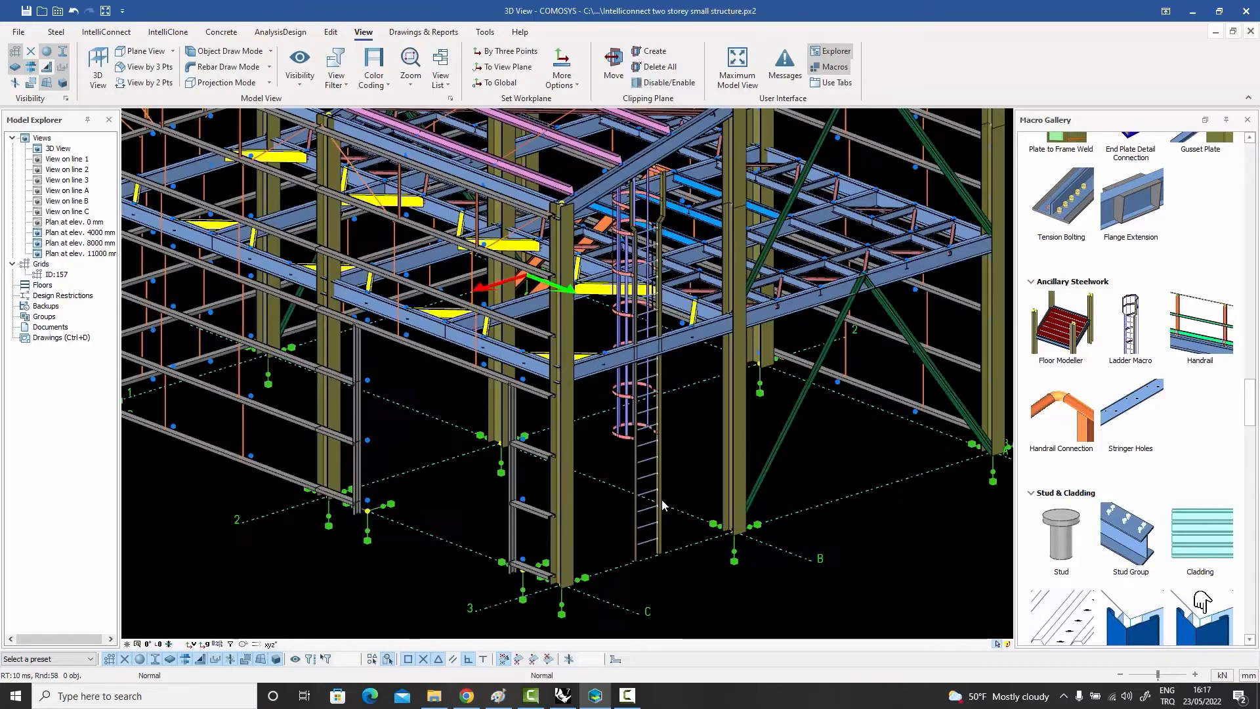
Step: Set the ladder's rotation angle to 180 in its macro settings and apply it
double_click(662, 506)
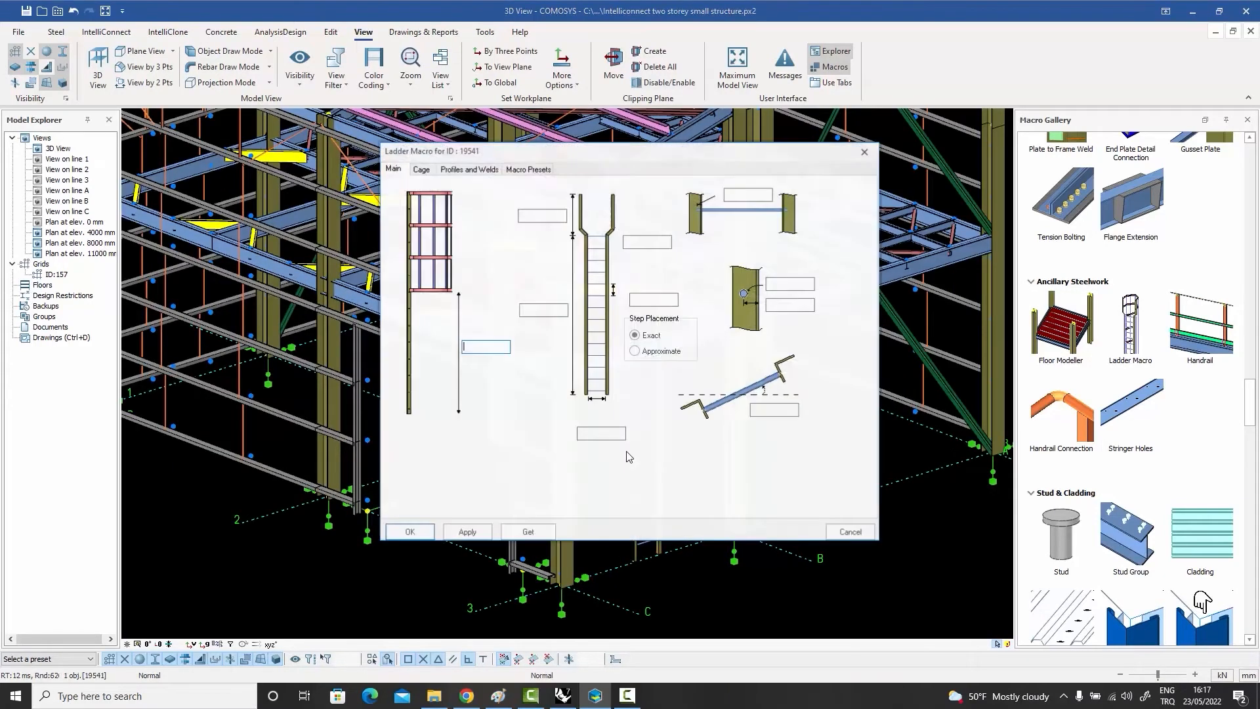
click(775, 410)
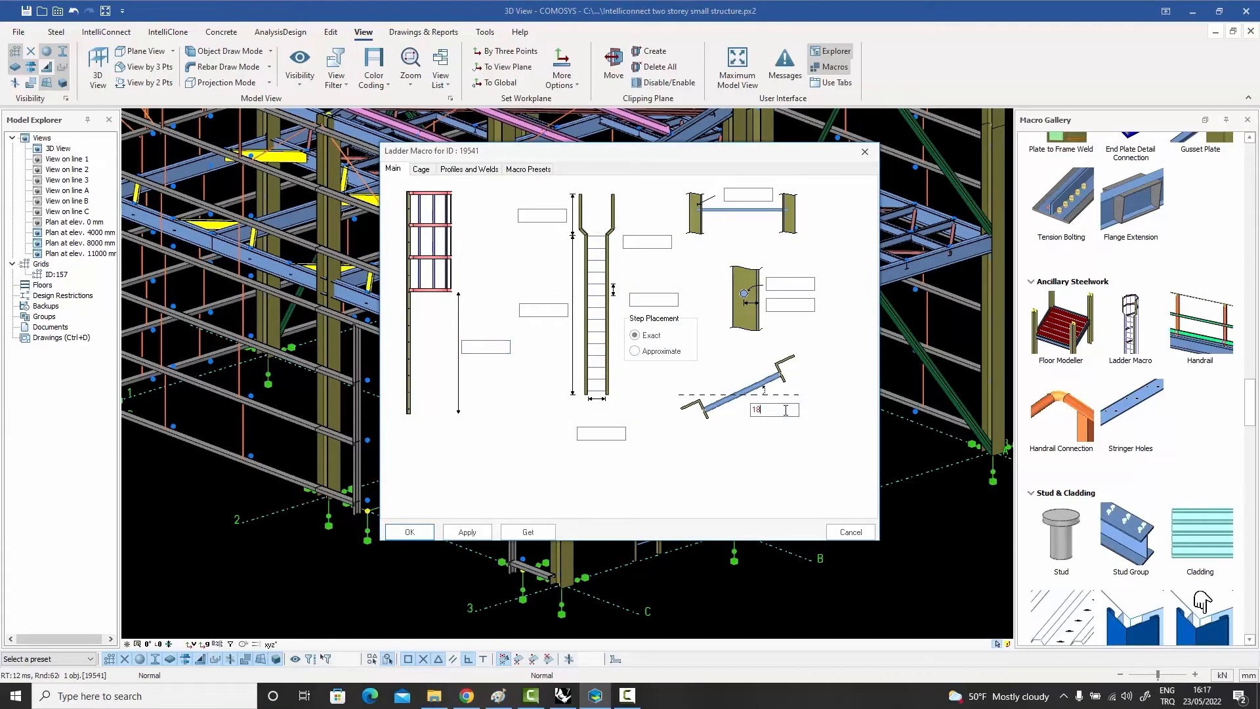
click(467, 531)
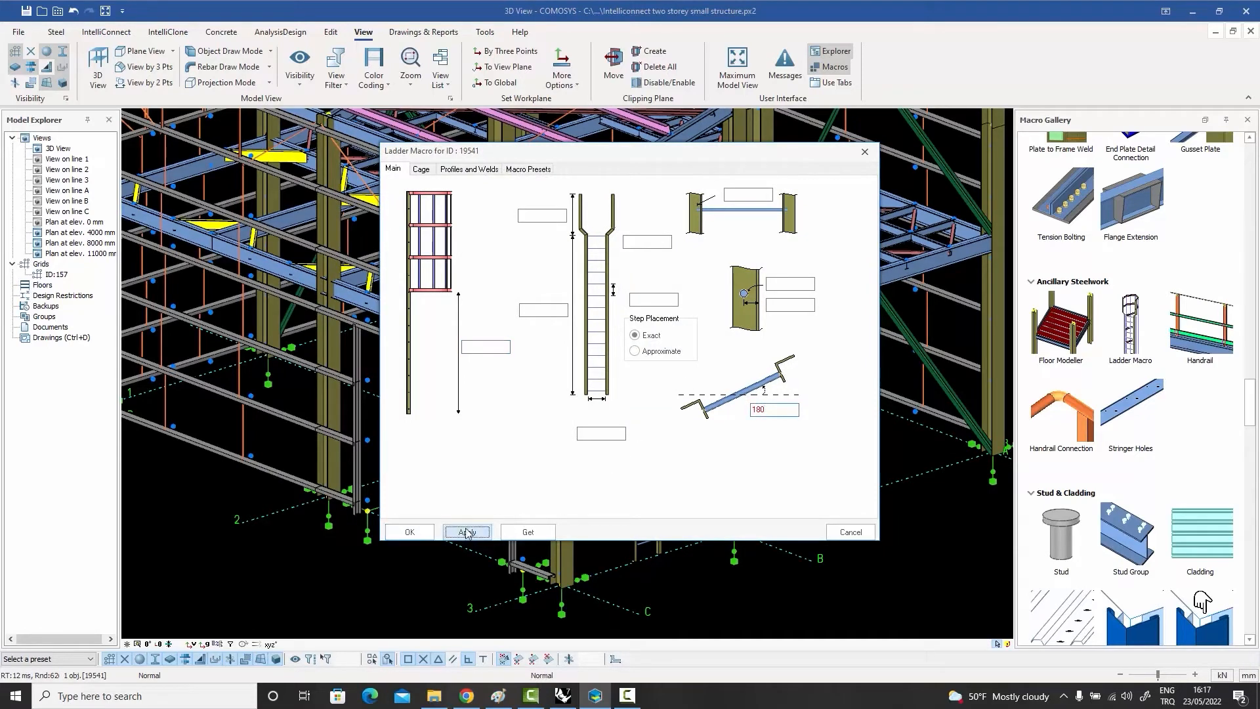
drag(604, 156, 919, 150)
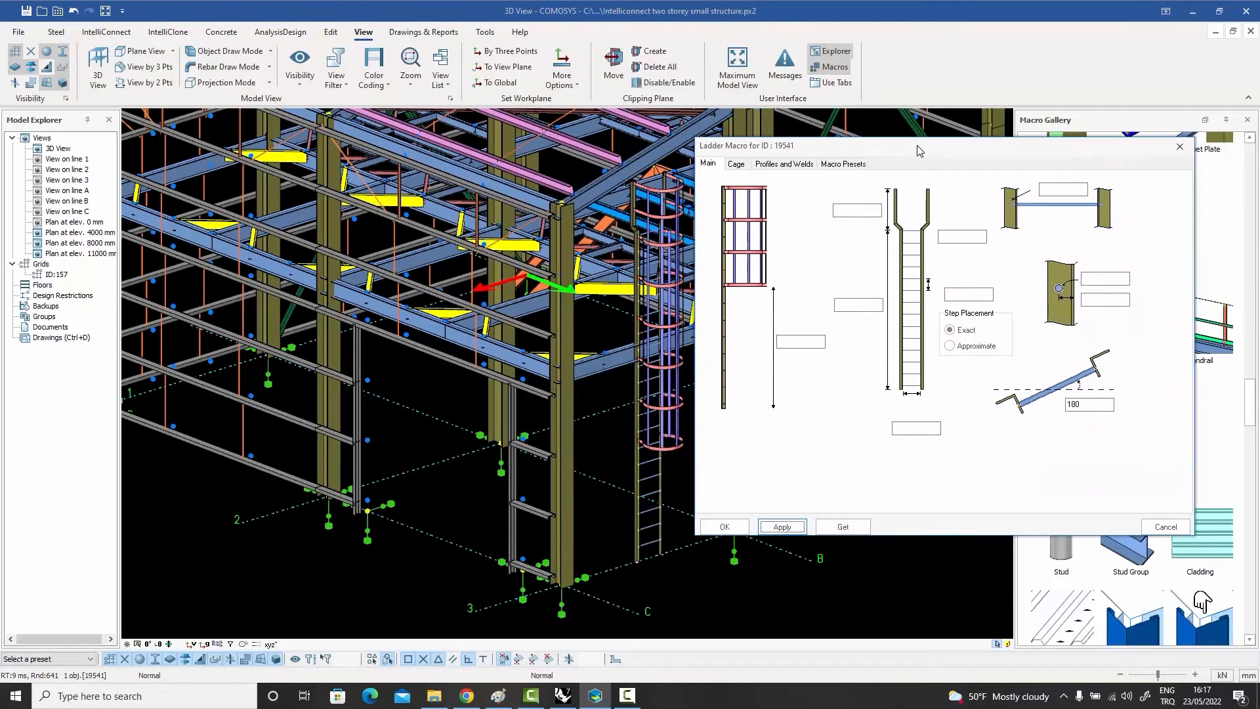
Step: Review the ladder's cage, profile and weld settings, and close the macro settings
click(736, 164)
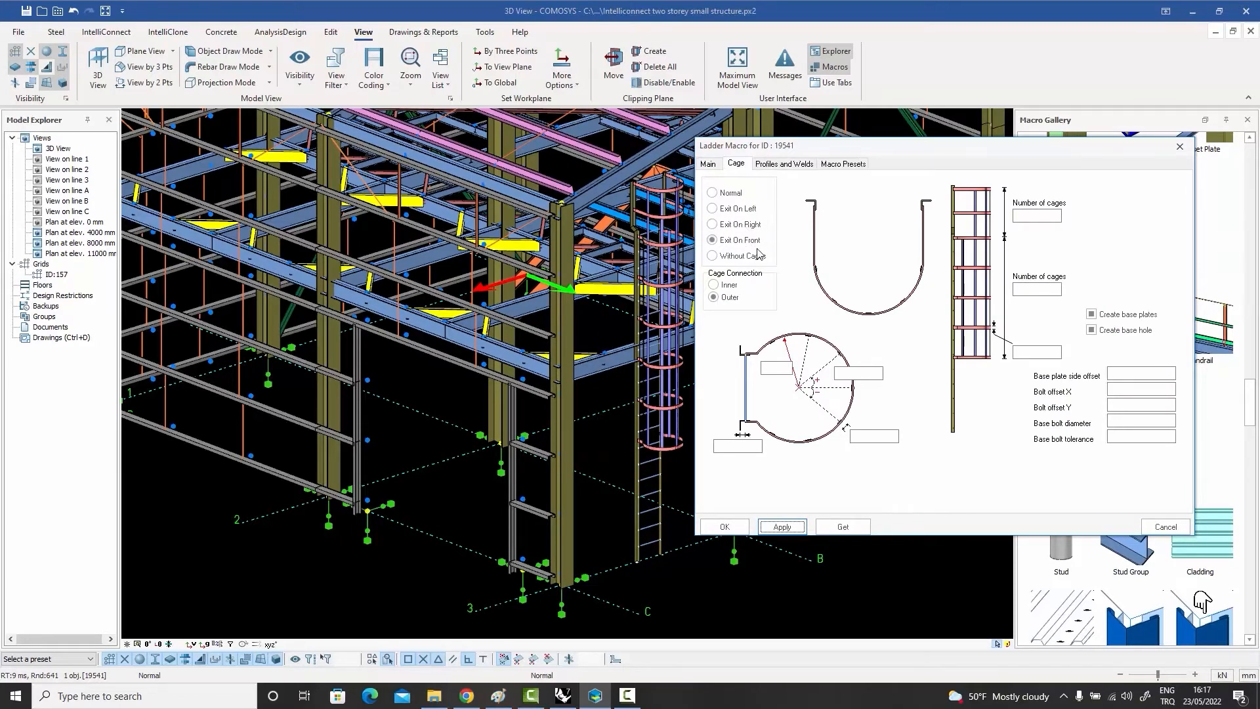
click(781, 165)
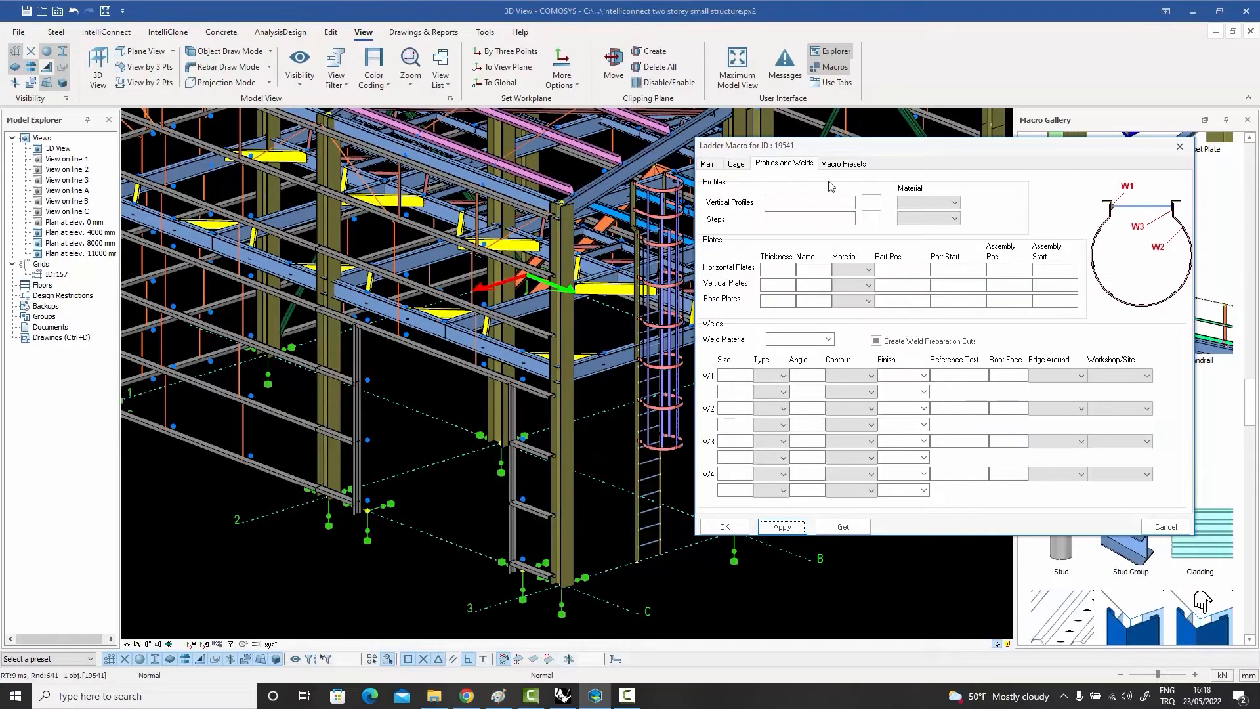
click(709, 164)
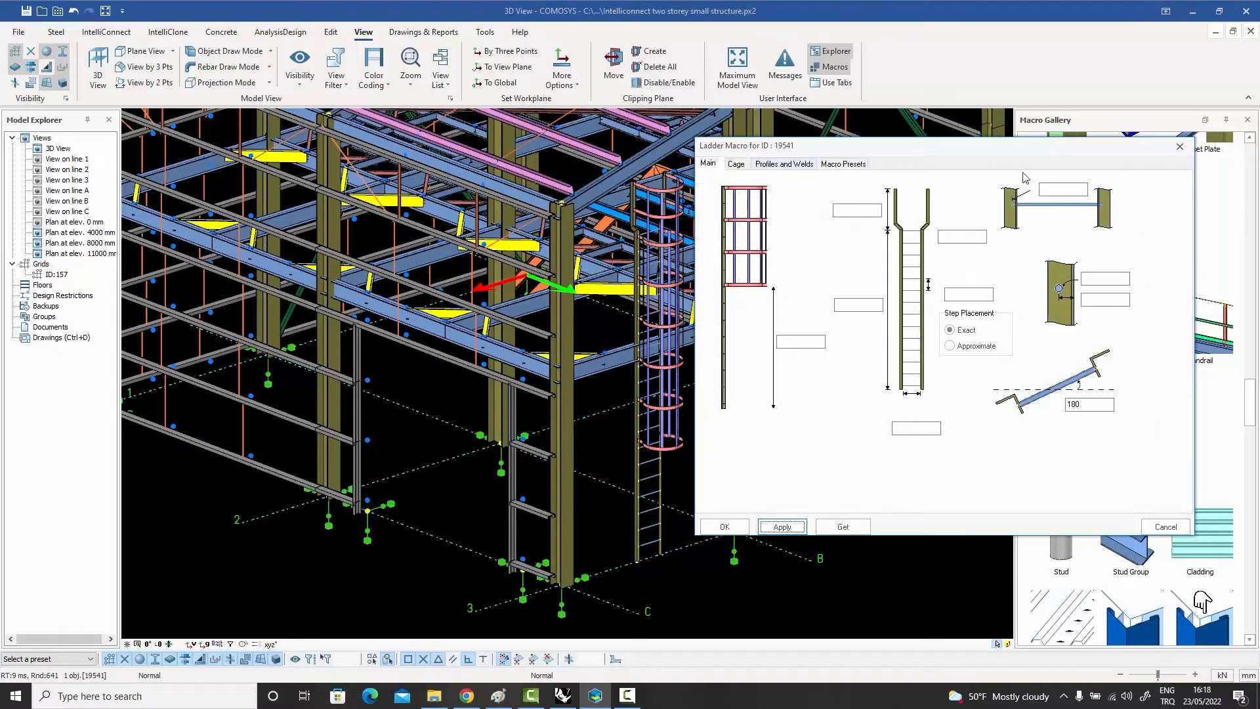
click(1179, 147)
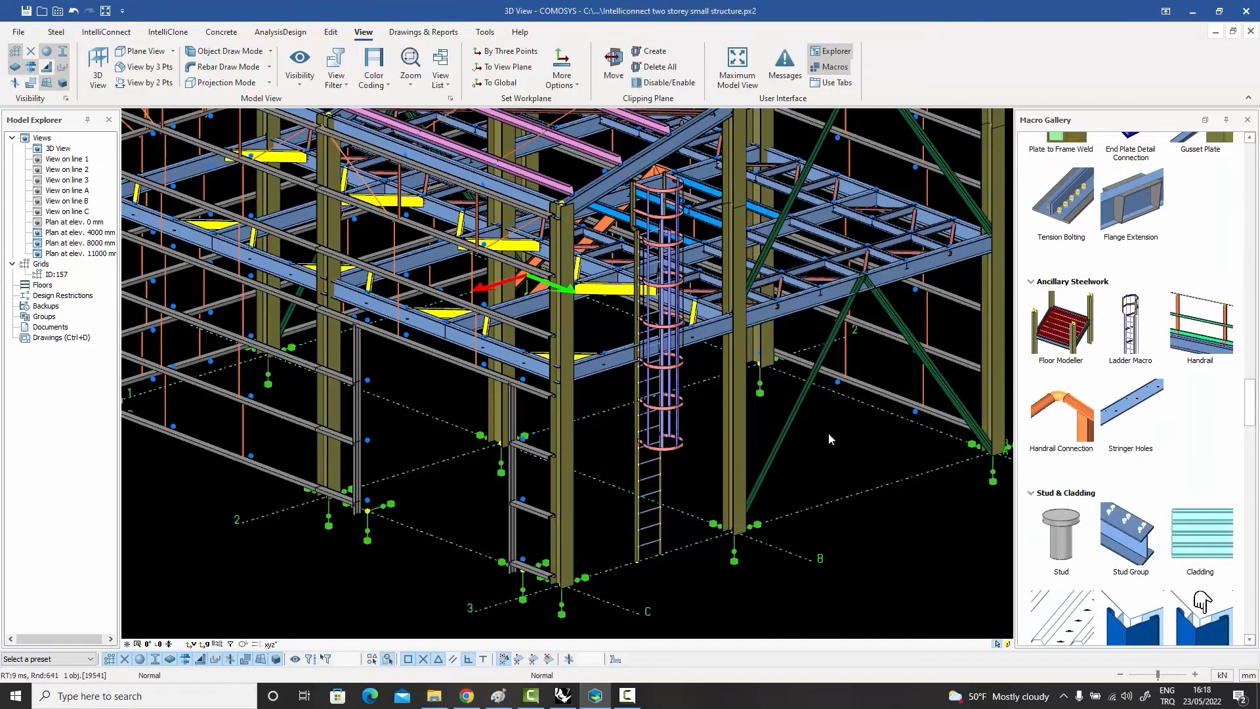
Step: Read the Floor Modeller macro's description in the gallery and view the structure with the caged ladder from other angles
middle_drag(828, 432, 802, 436)
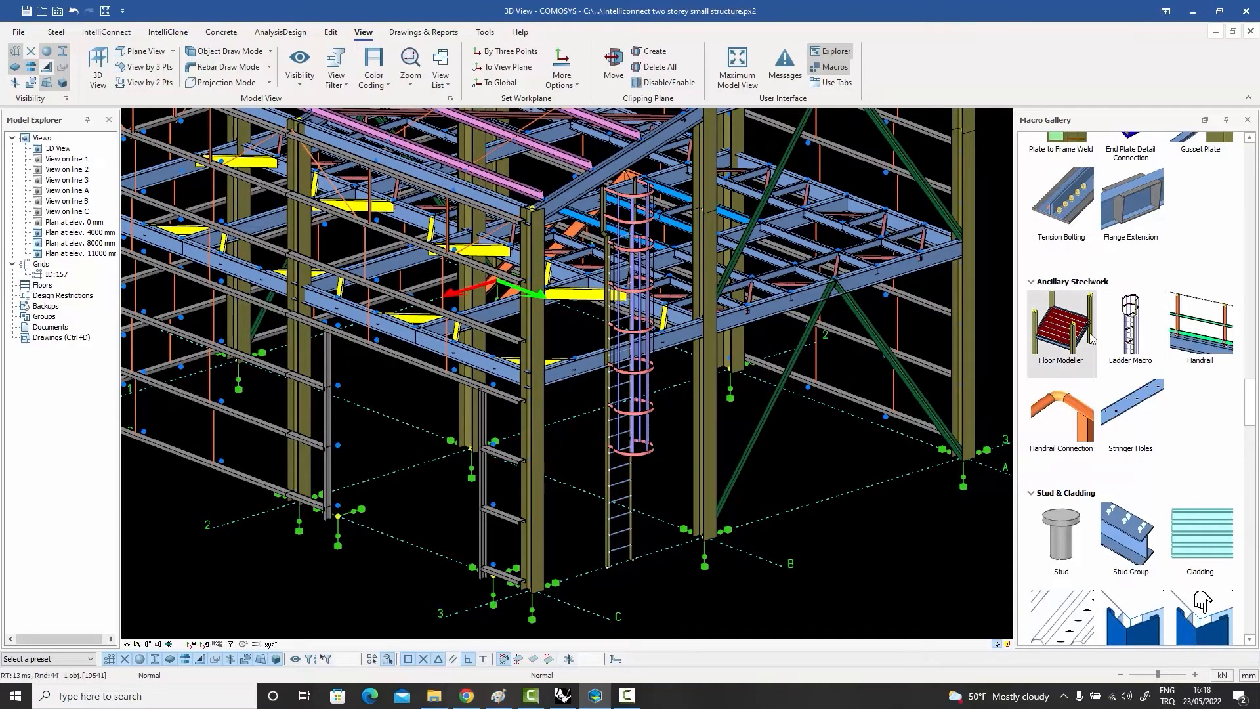
mouse_move(1088, 328)
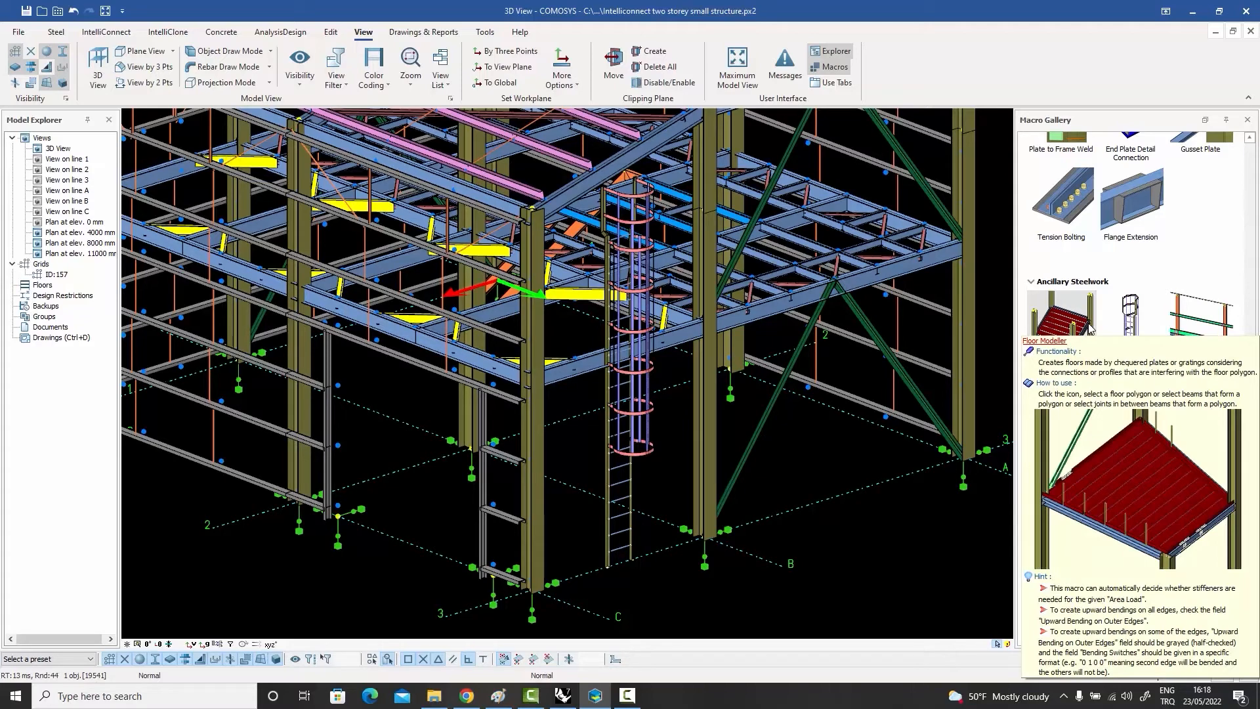
scroll(850, 326, down, 3)
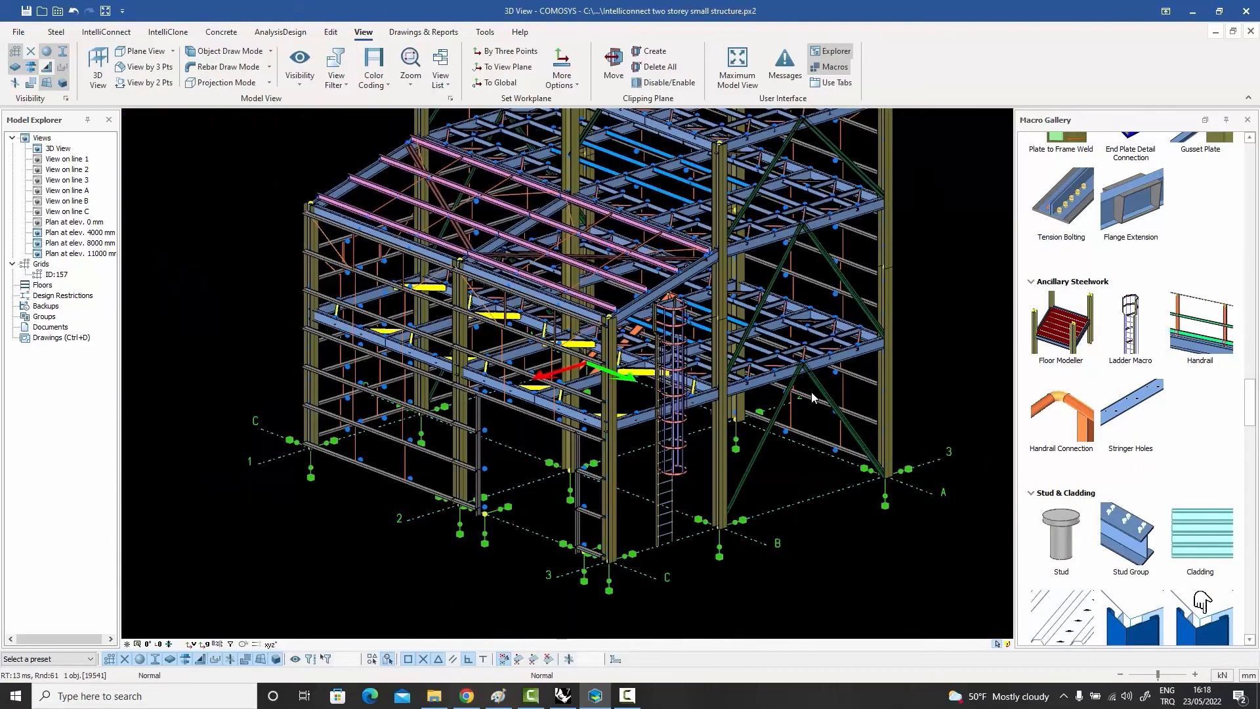
middle_drag(812, 392, 802, 389)
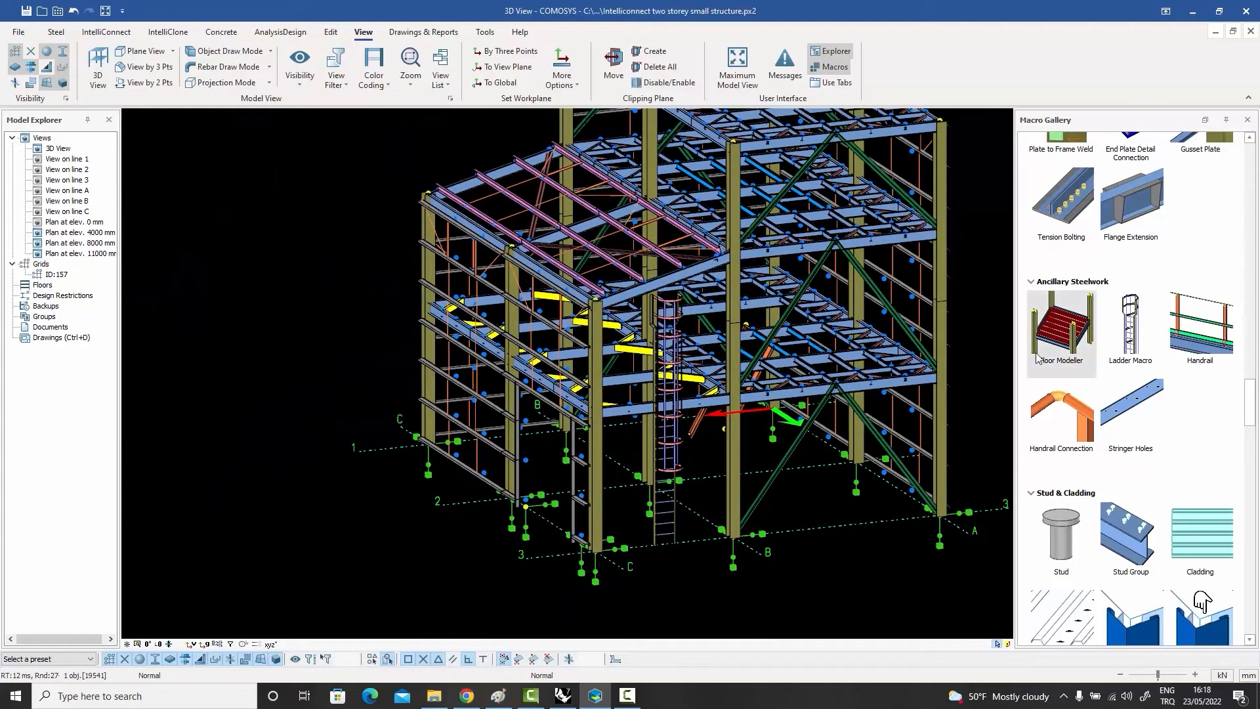
middle_drag(850, 407, 749, 393)
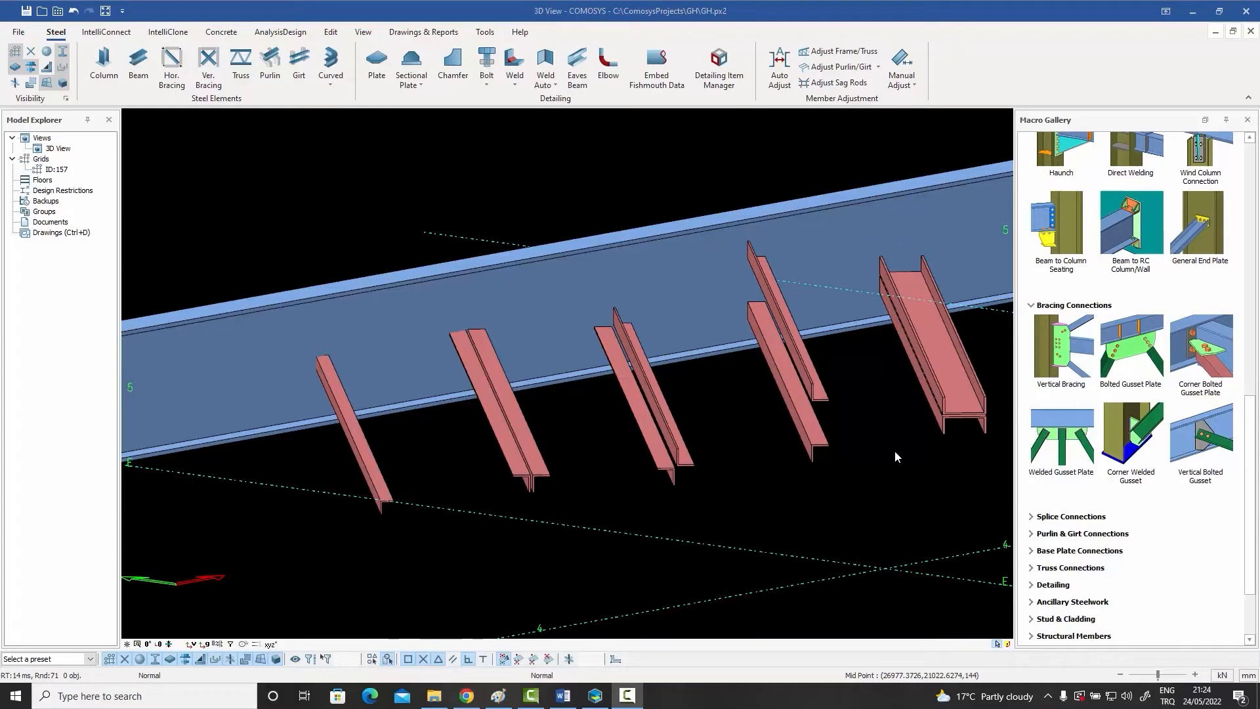
Step: Examine the main beam and the differently arranged single- and double-profile braces that meet it, highlighting the first members
middle_drag(891, 450, 842, 469)
scroll(887, 451, down, 1)
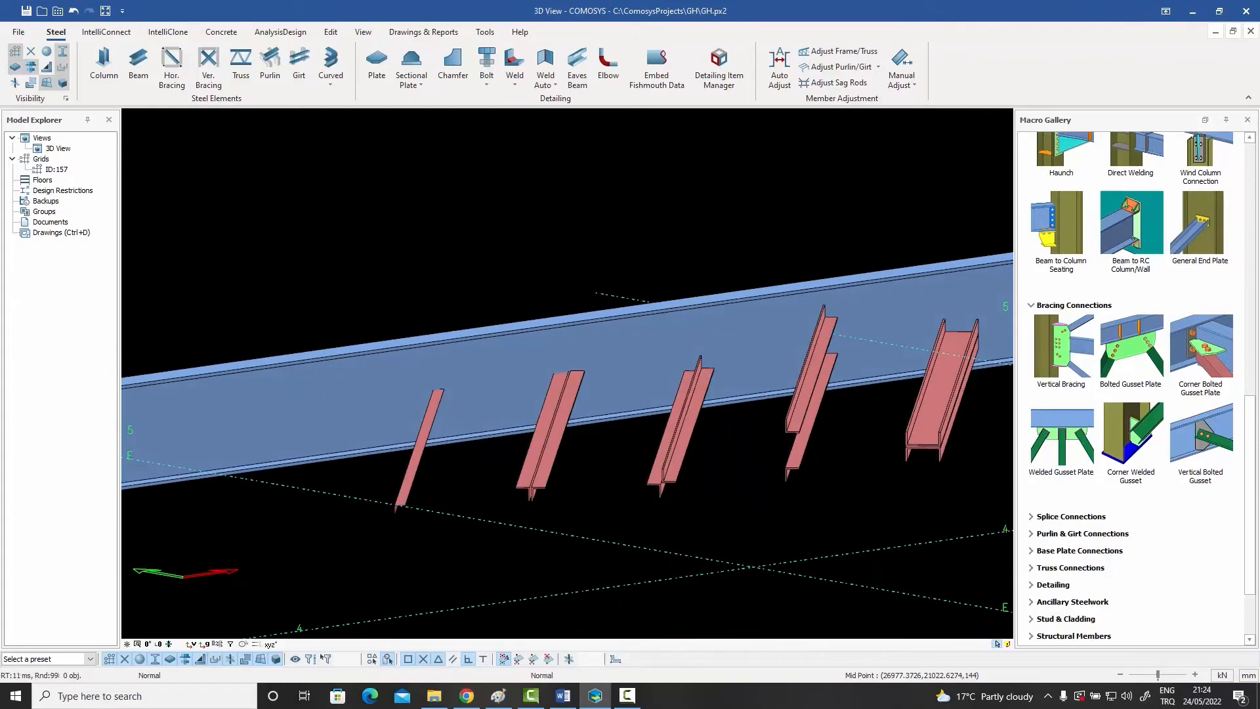
middle_drag(761, 465, 850, 470)
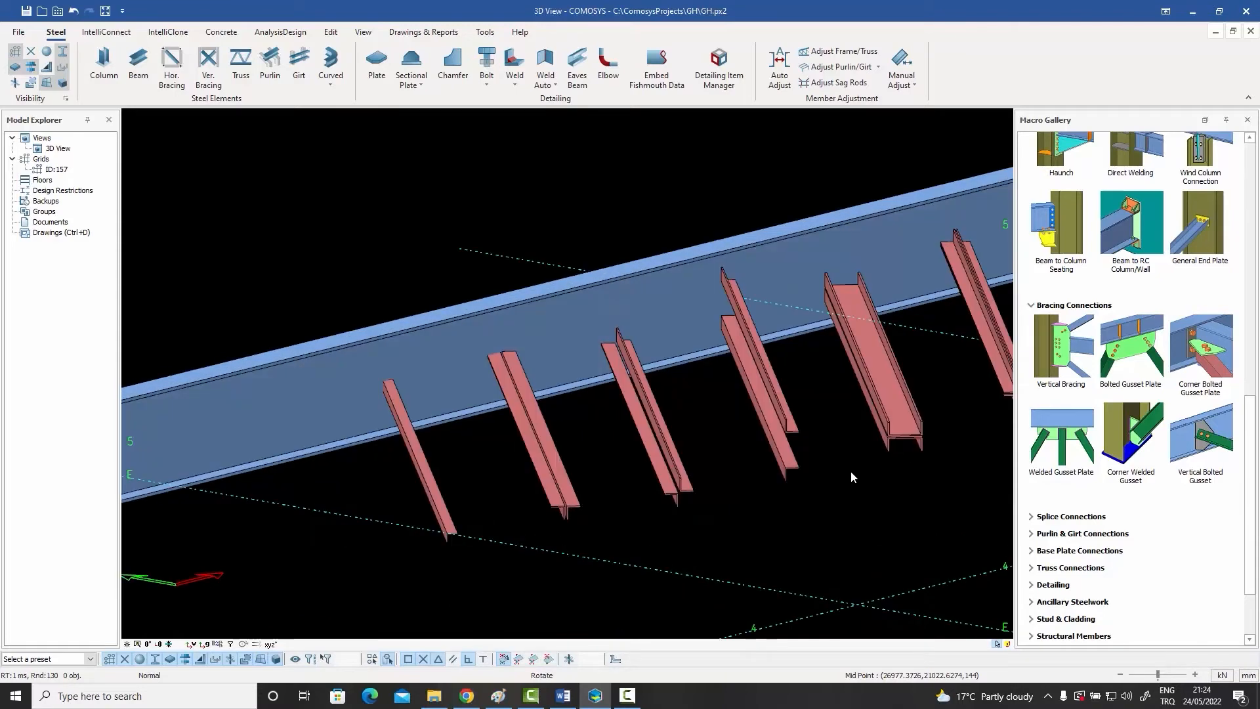
click(420, 351)
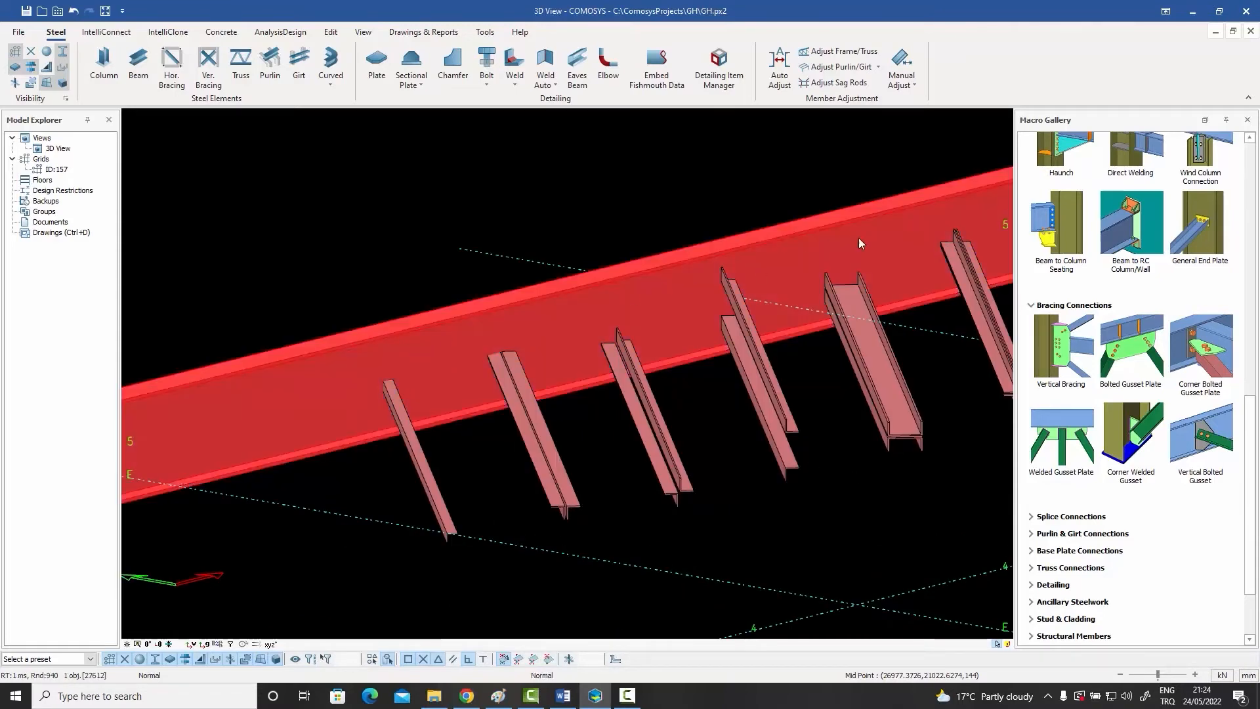
click(434, 462)
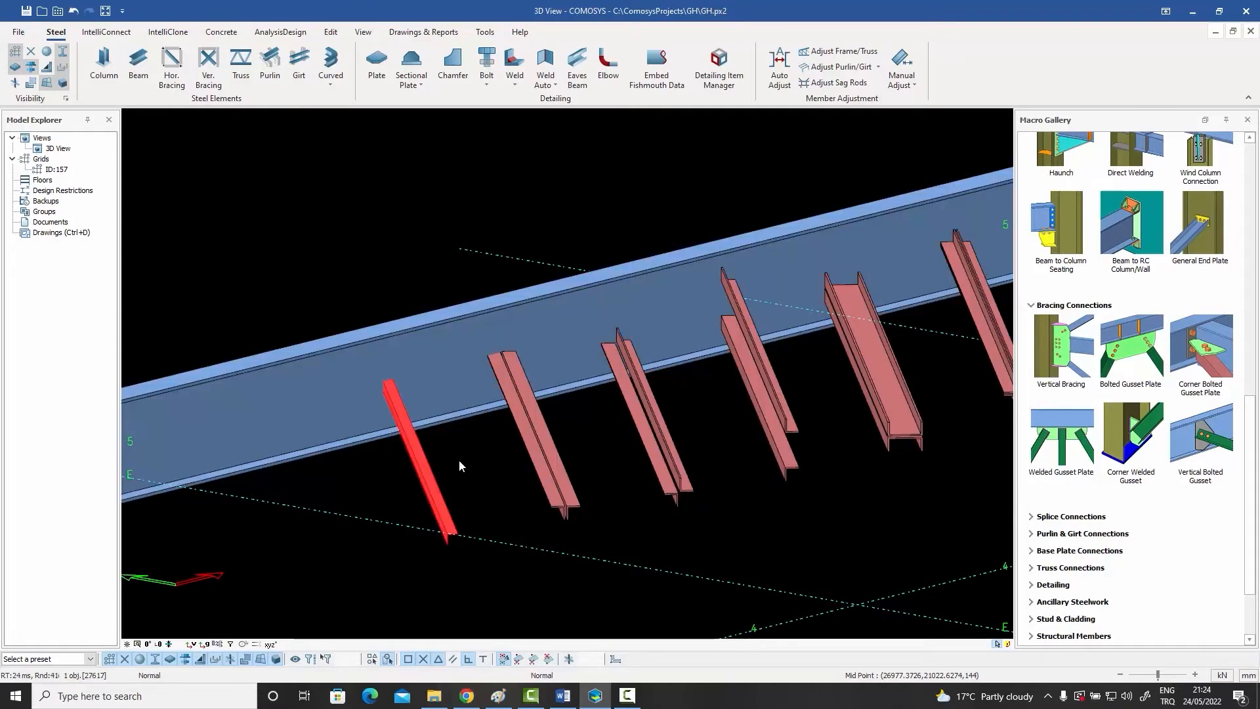
click(537, 445)
click(584, 528)
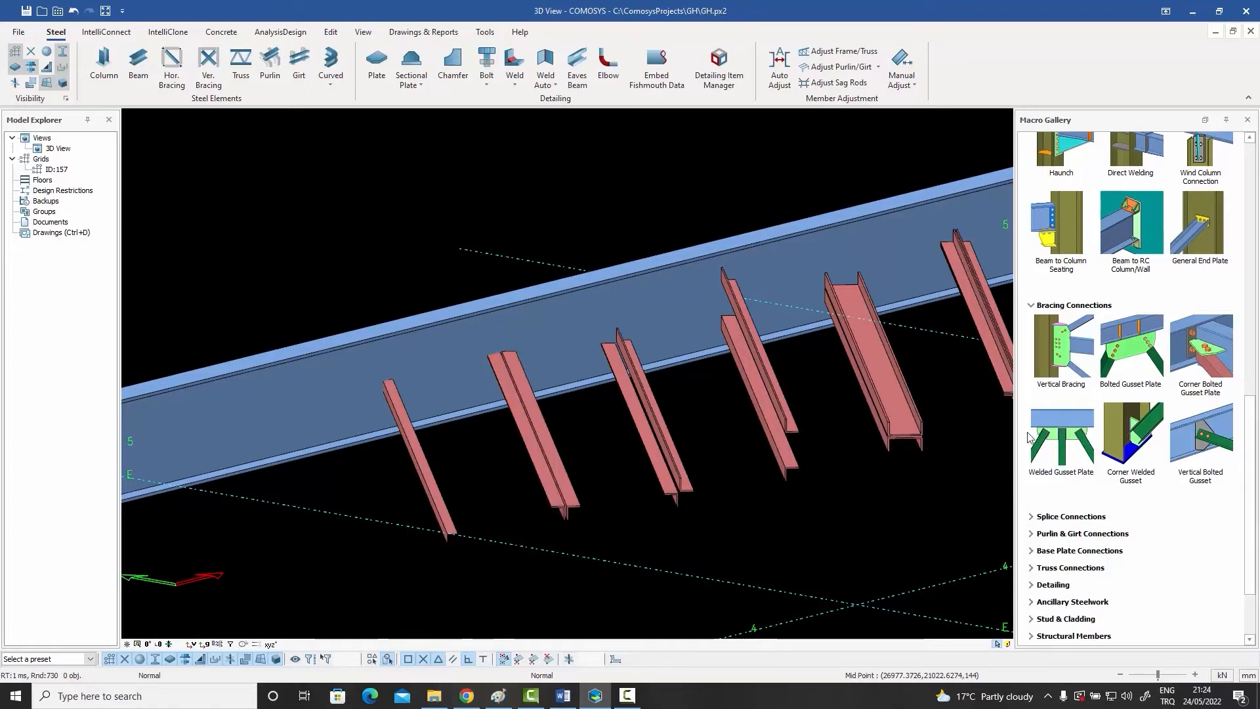
Step: Connect the first brace, the single angle, to the beam's web with the Bolted Gusset Plate macro
click(1128, 351)
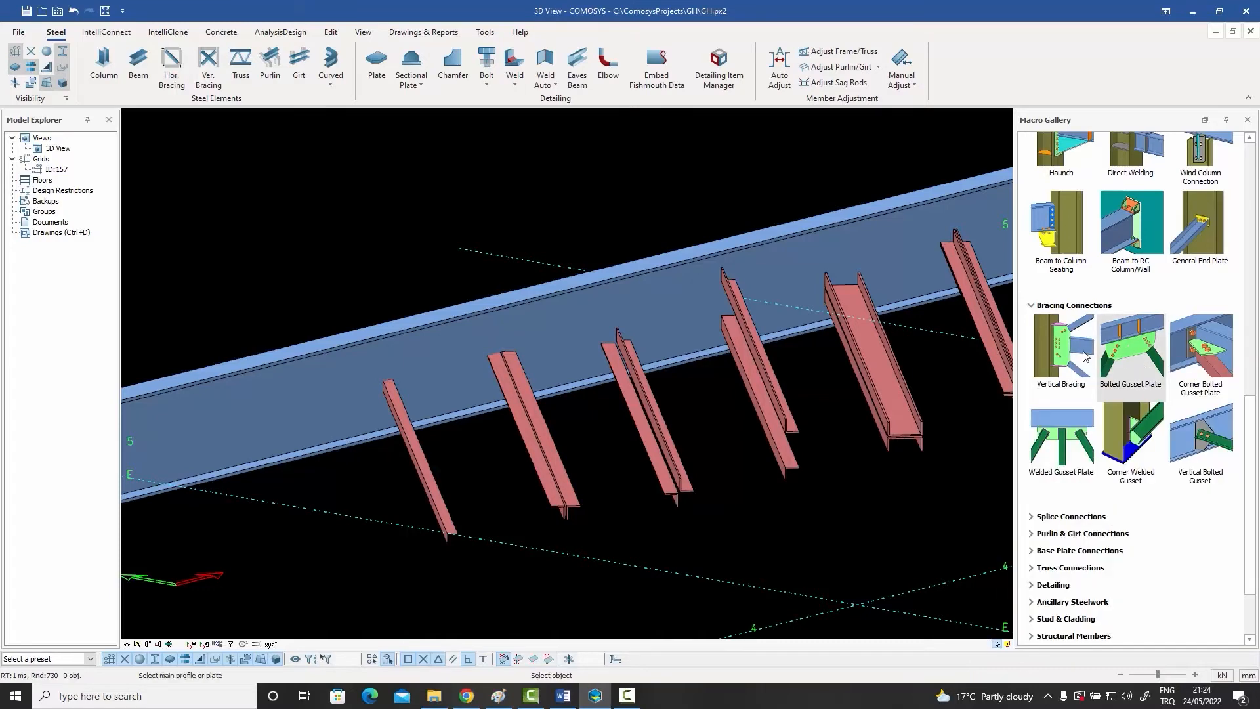
click(423, 373)
click(398, 409)
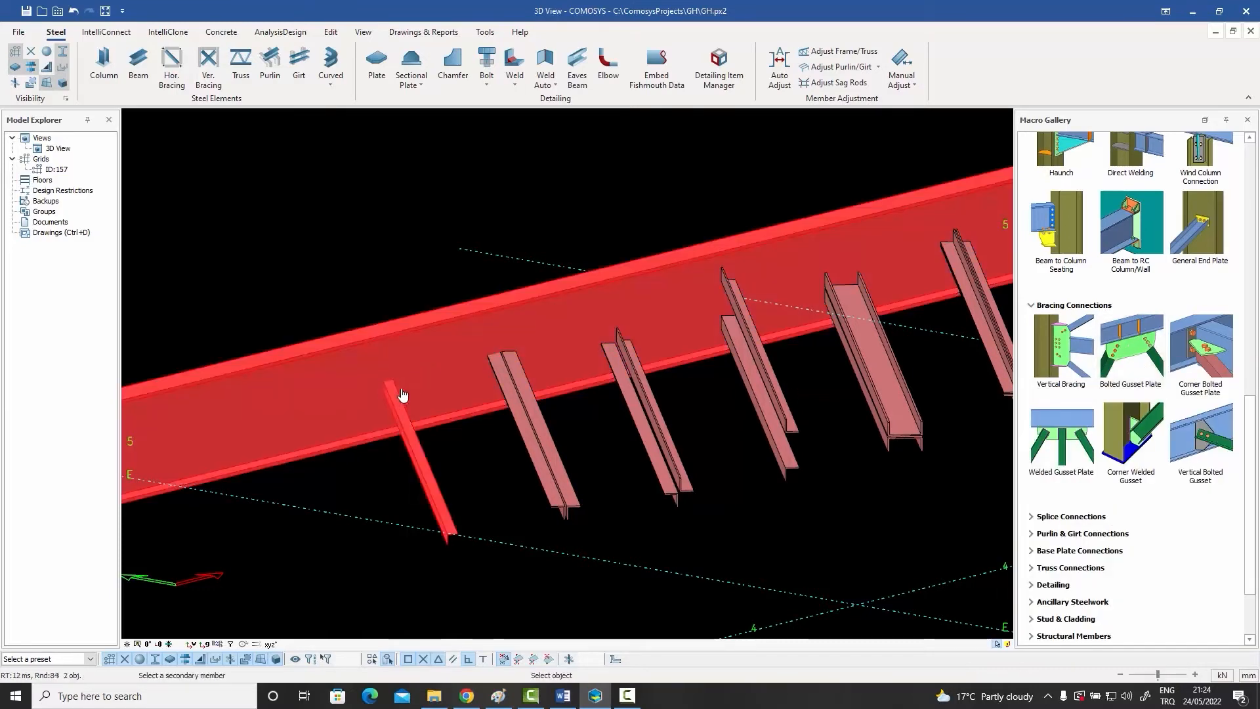
scroll(397, 384, up, 5)
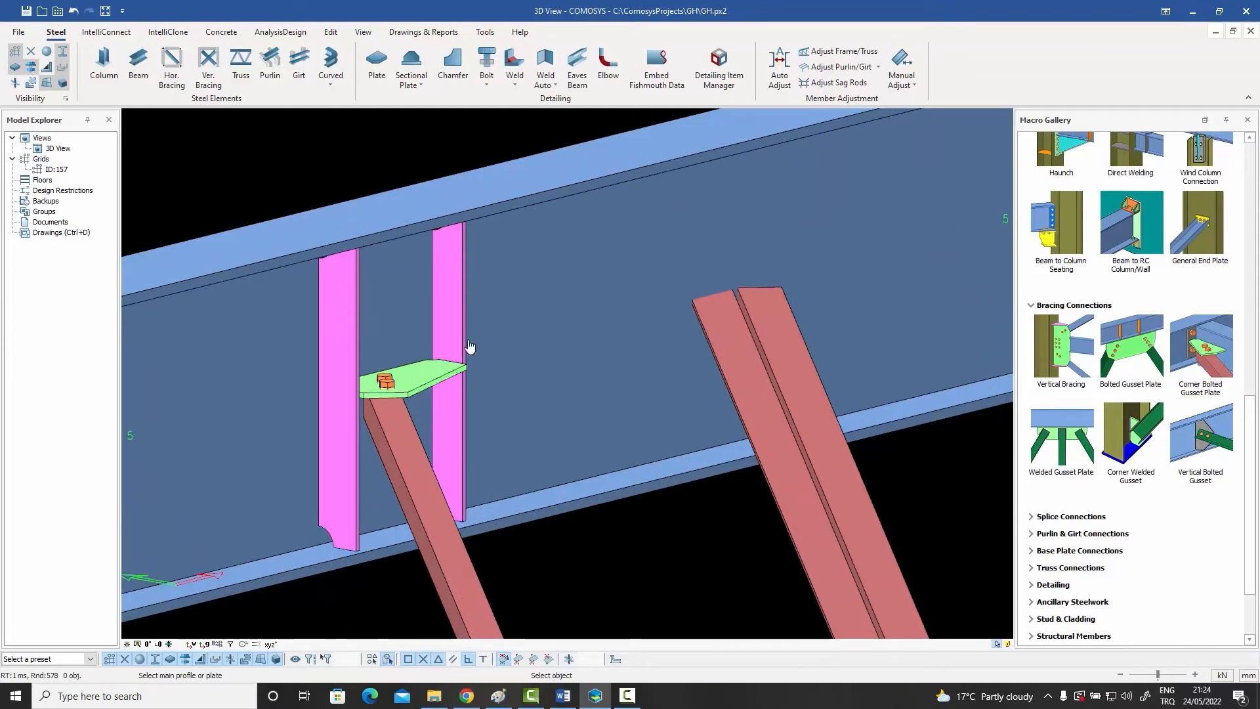
scroll(418, 398, down, 5)
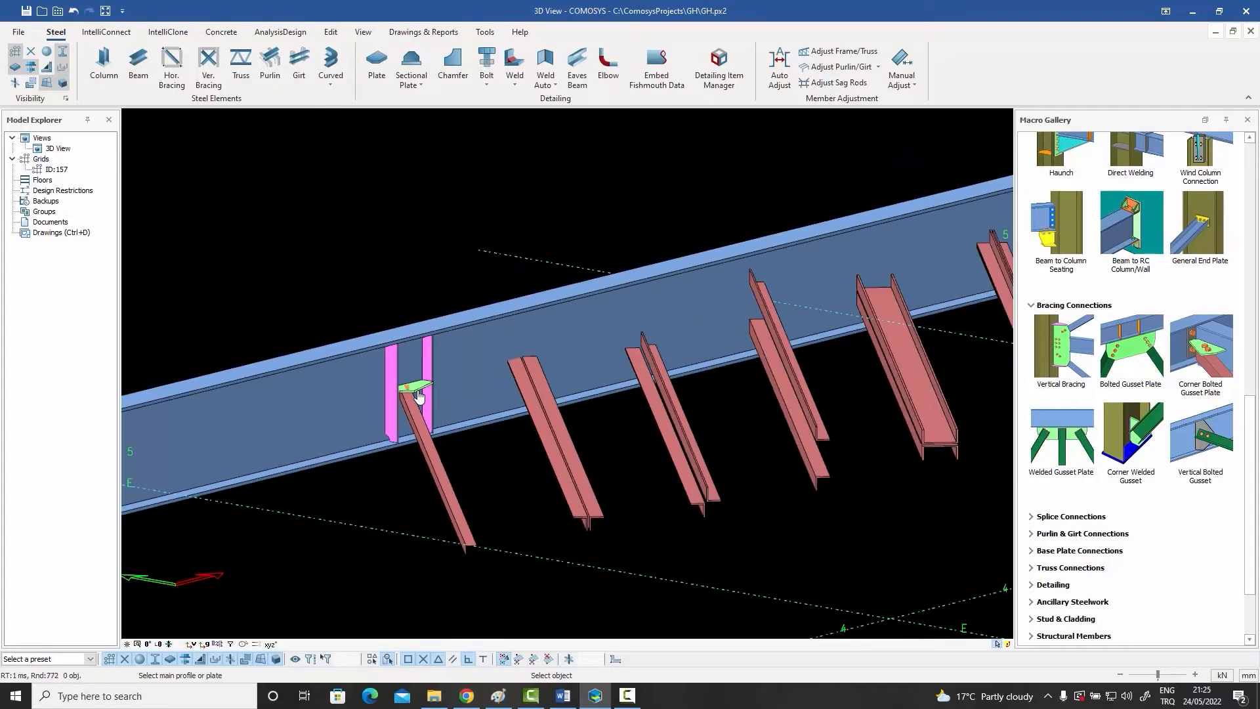
Step: Add a bolted gusset plate between the beam and the second brace, the back-to-back double angle
scroll(591, 536, up, 5)
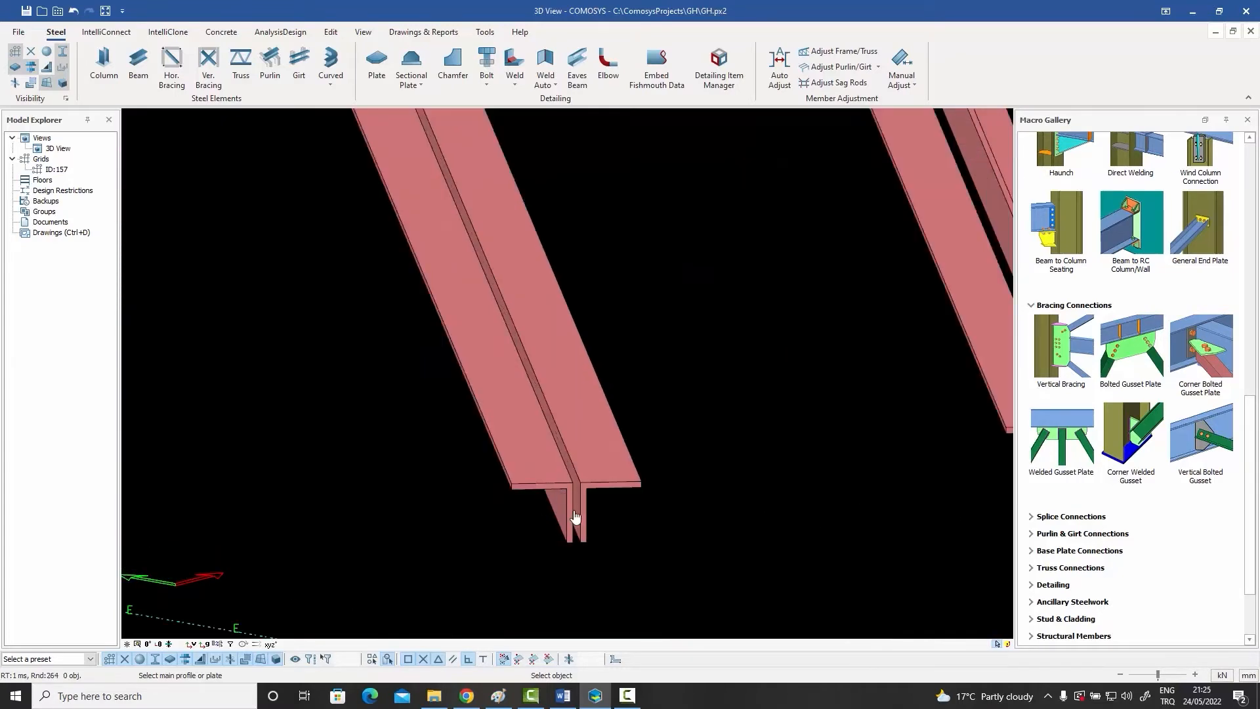
scroll(579, 355, down, 5)
click(577, 274)
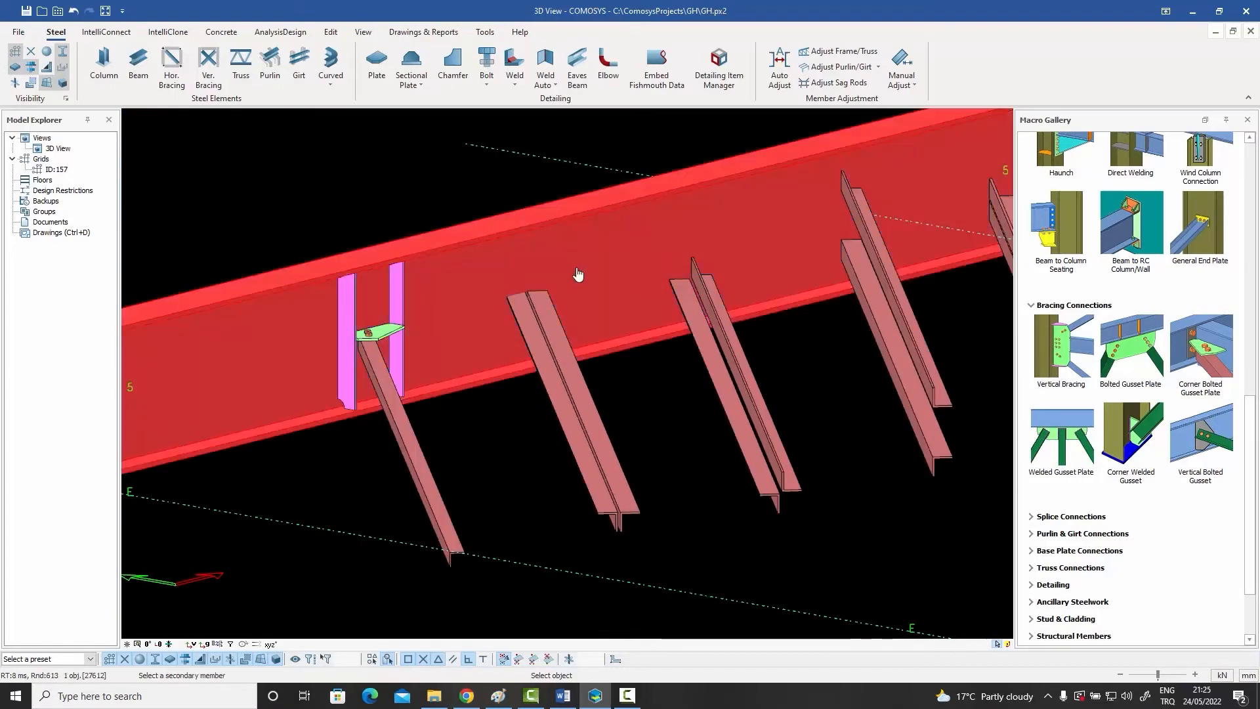
click(554, 318)
key(Return)
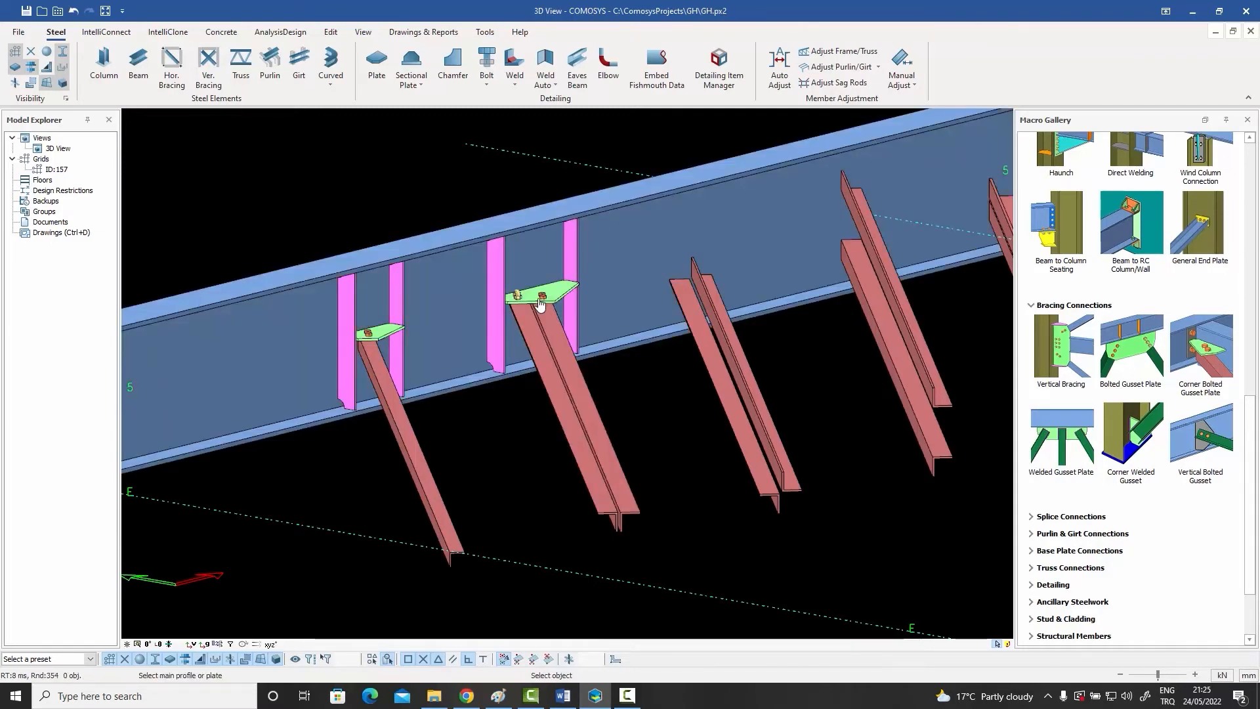
scroll(555, 317, up, 2)
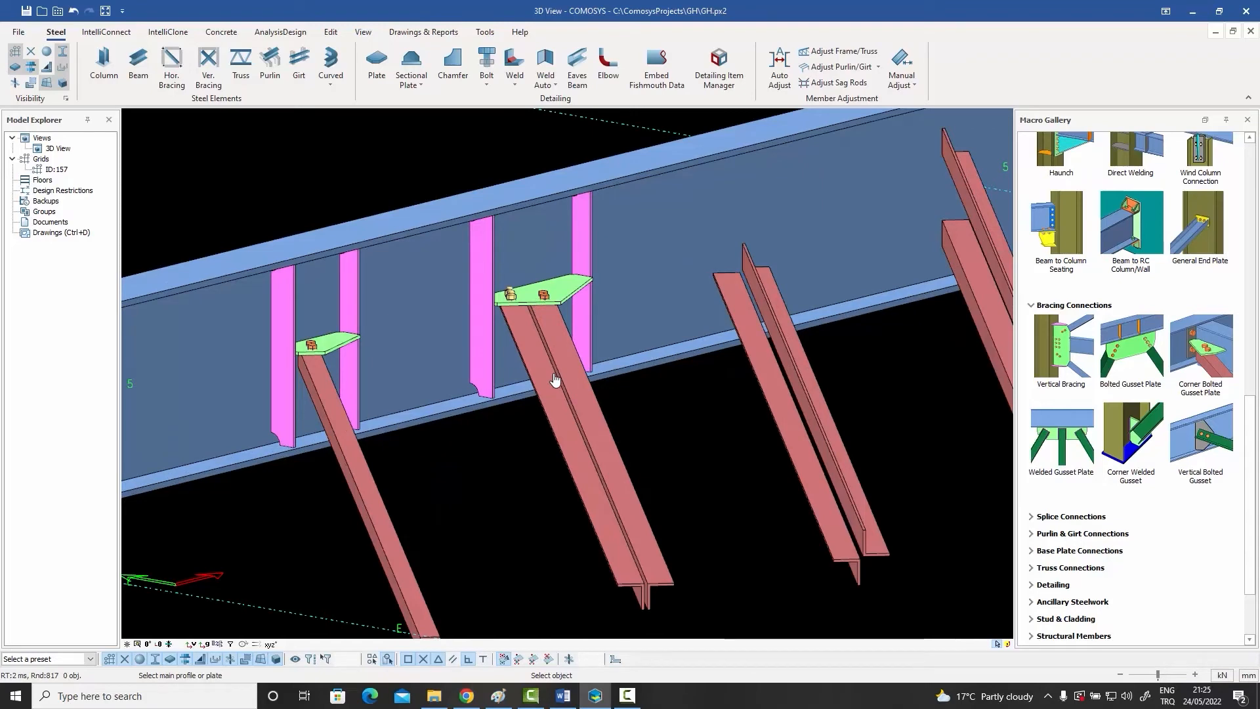
Step: Join the third brace, the double angle with diagonally opposed legs, to the beam with a bolted gusset plate
scroll(578, 384, down, 2)
scroll(762, 500, up, 2)
scroll(754, 495, up, 2)
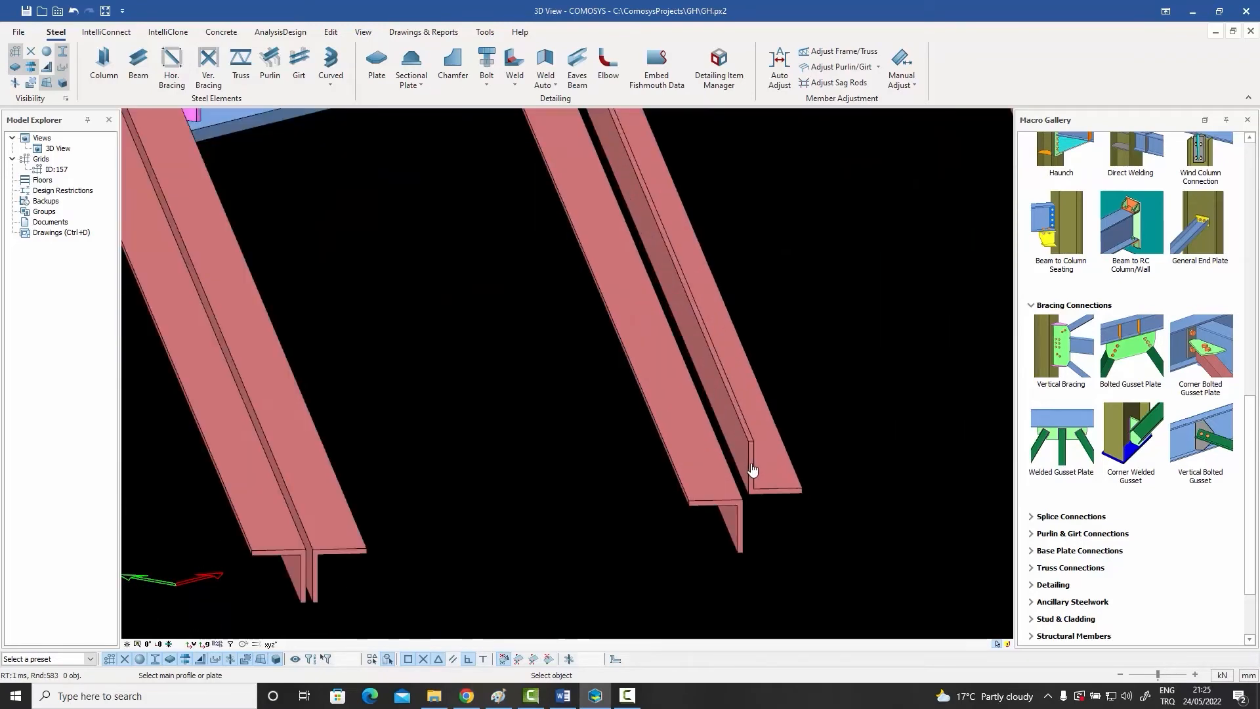
scroll(754, 479, down, 3)
click(699, 223)
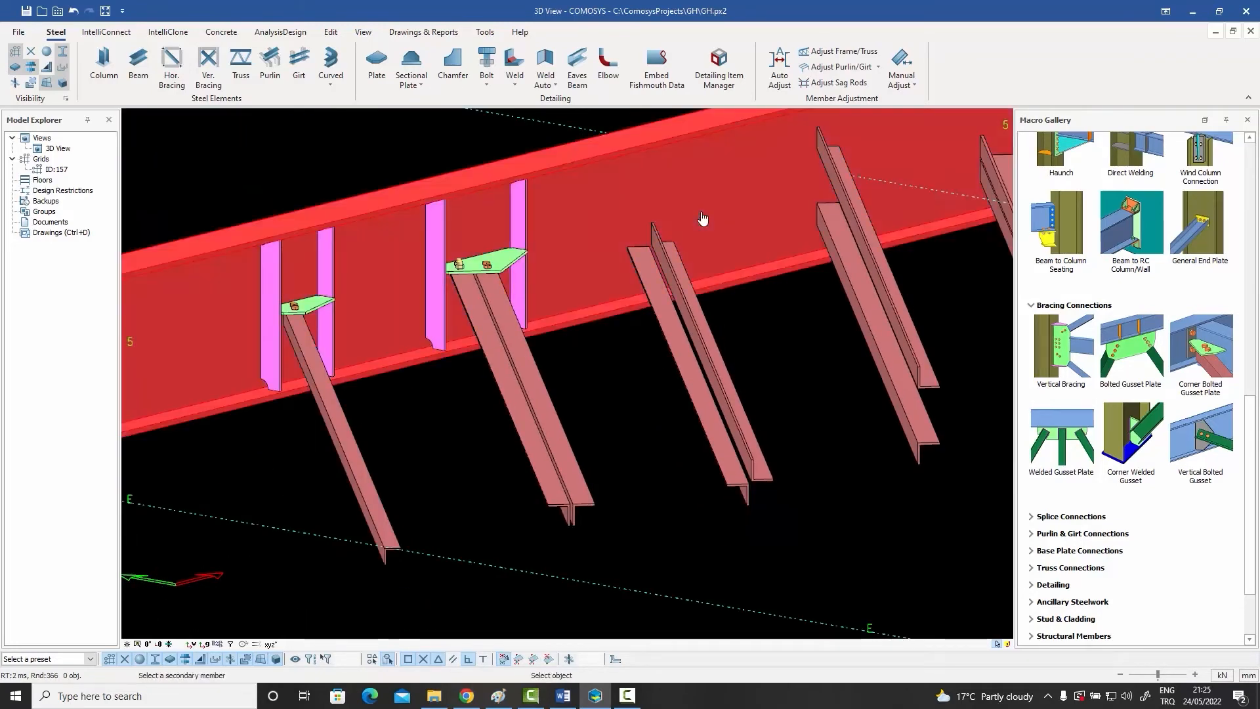
click(662, 265)
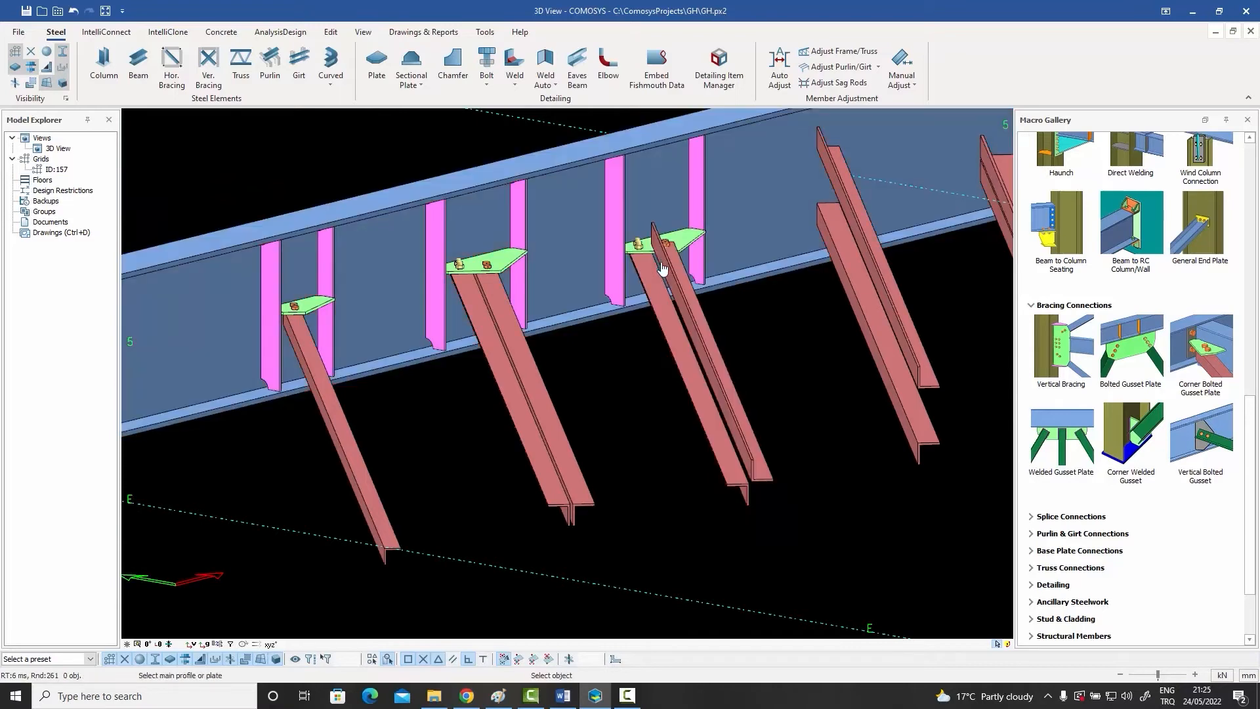
Step: Connect the fourth brace, two vertically spaced angles with legs pointing apart, to the beam with bolted gusset plates
scroll(599, 332, down, 3)
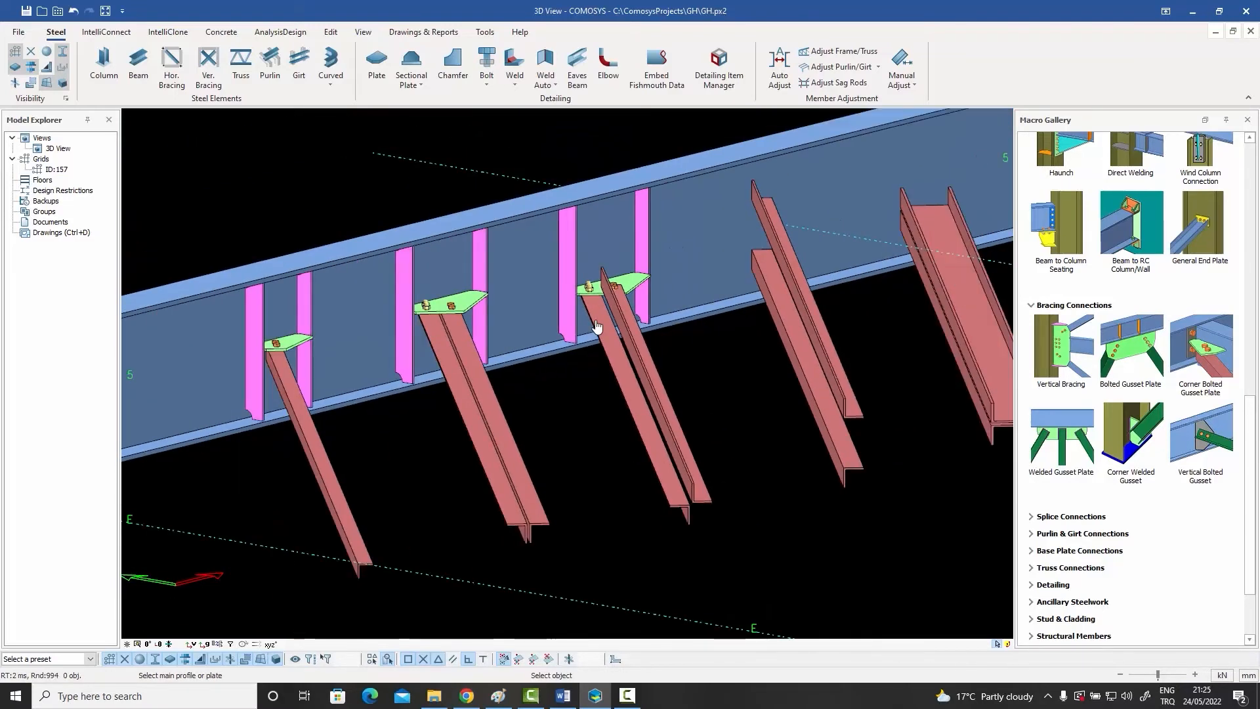
scroll(783, 398, up, 1)
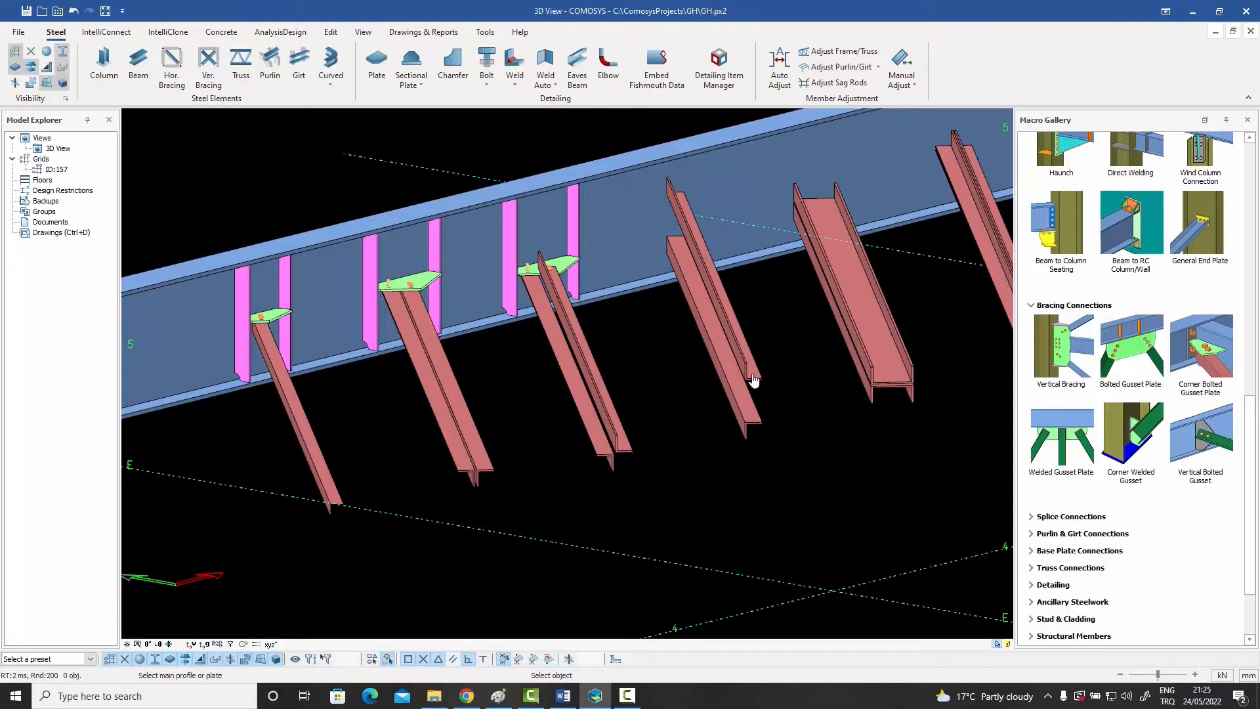
click(727, 169)
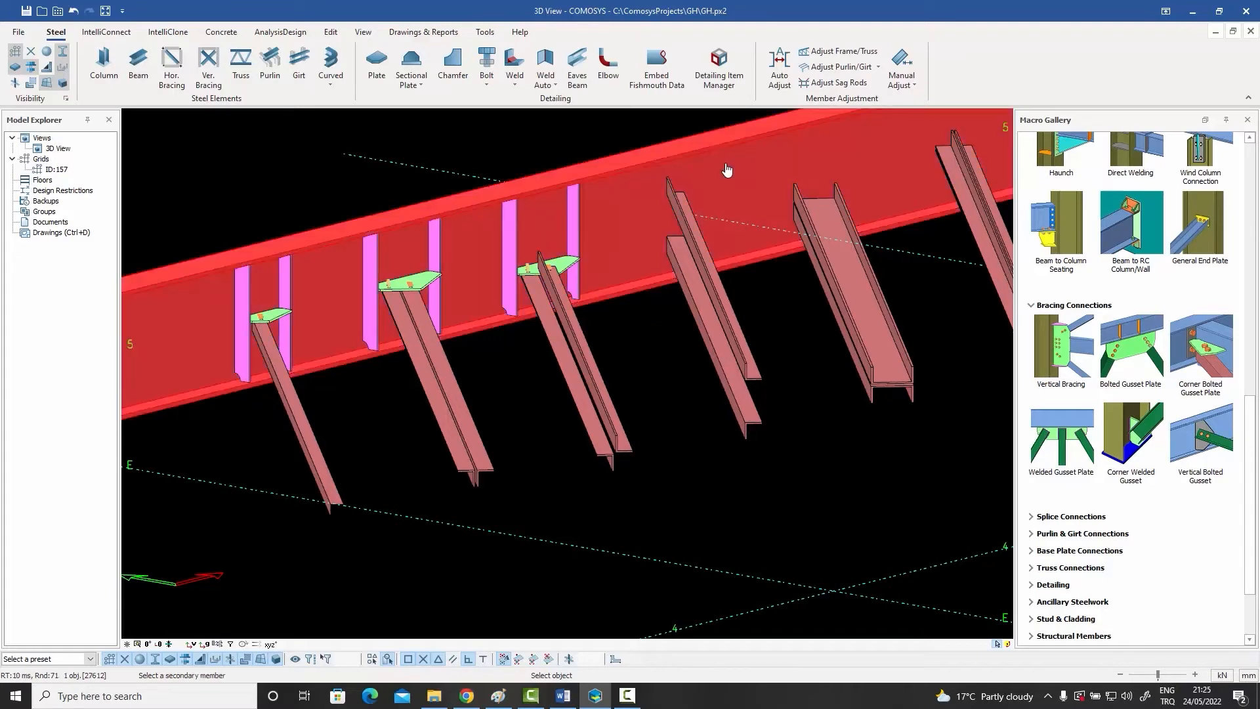
click(688, 229)
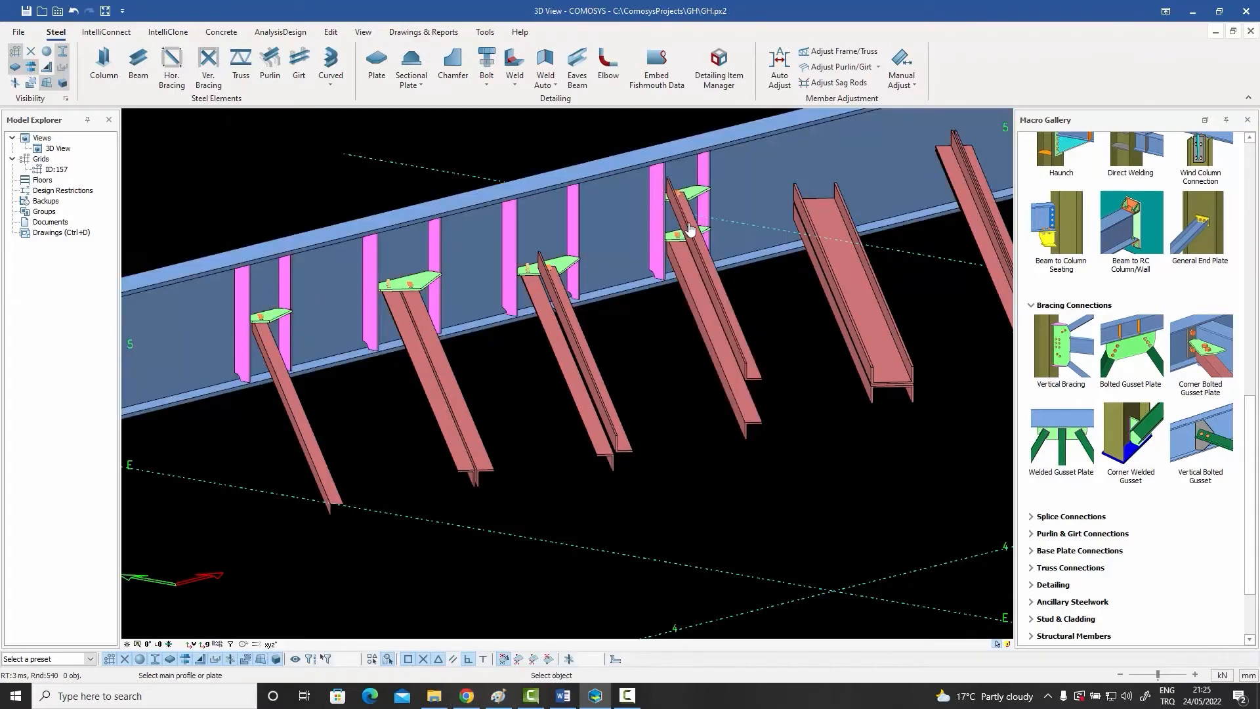
scroll(696, 218, up, 6)
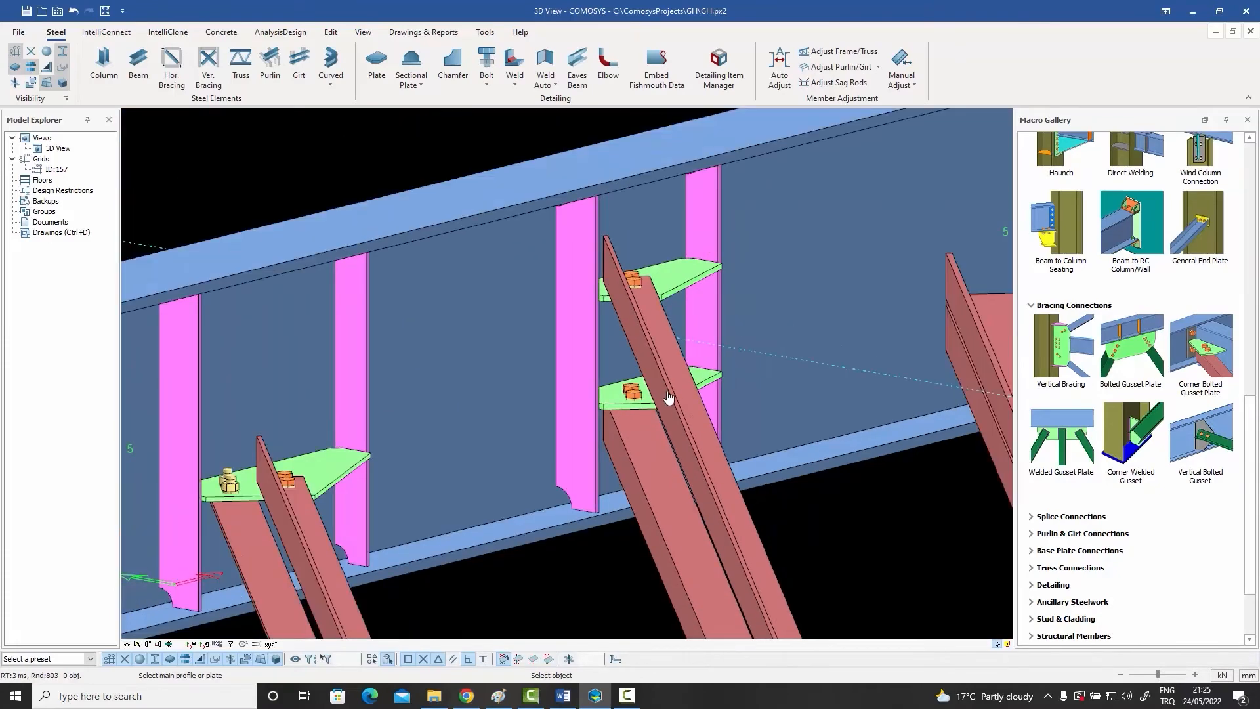
scroll(669, 401, down, 5)
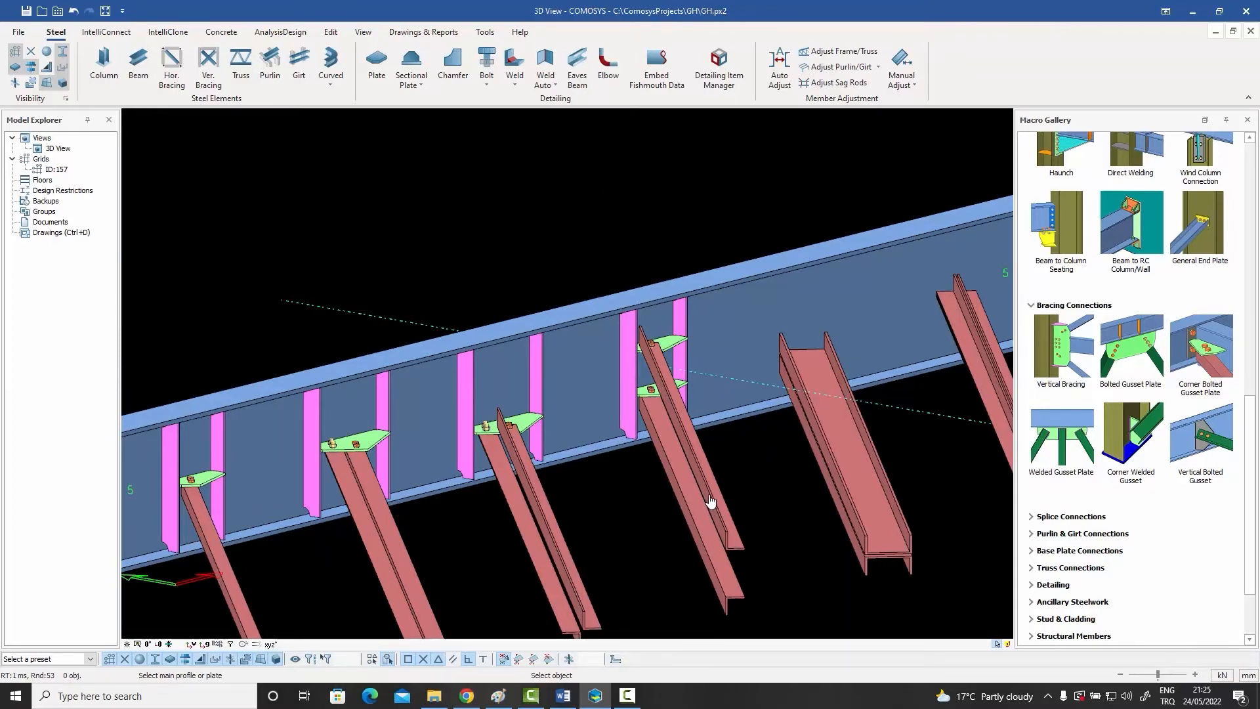
Step: Add a bolted gusset plate between the beam and the fifth brace, the back-to-back double channel
scroll(552, 416, down, 2)
scroll(768, 509, up, 4)
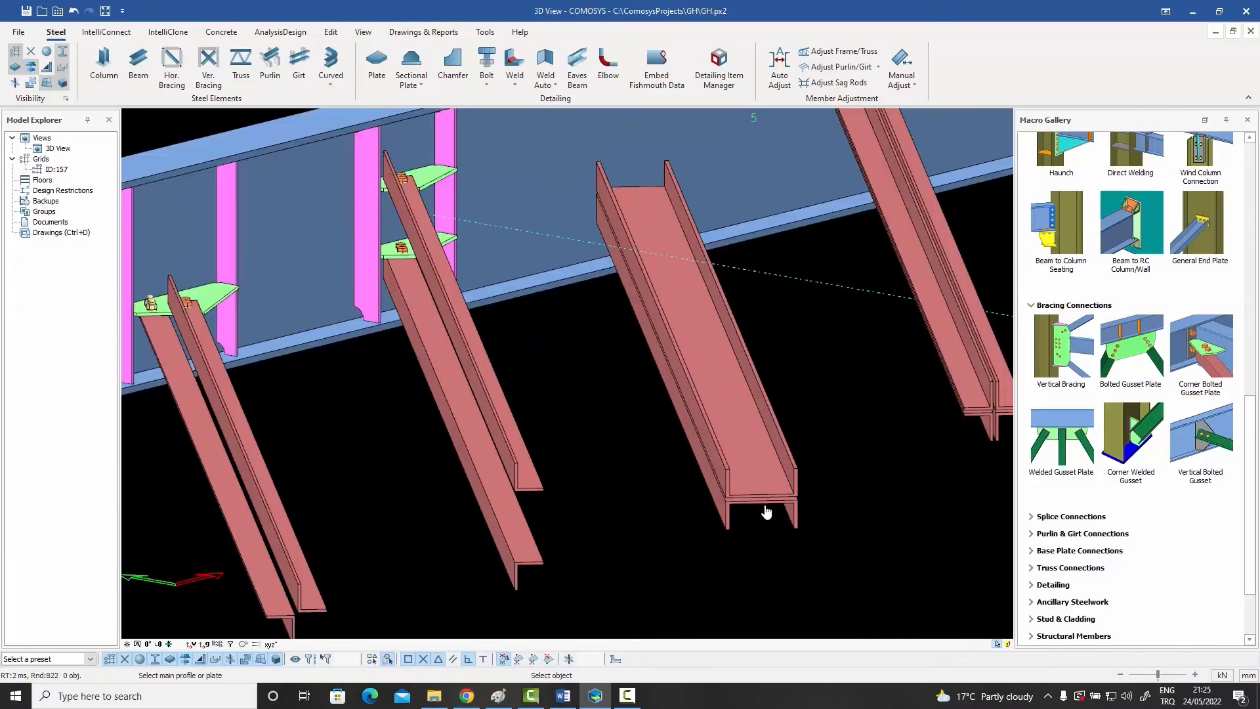
scroll(766, 511, up, 3)
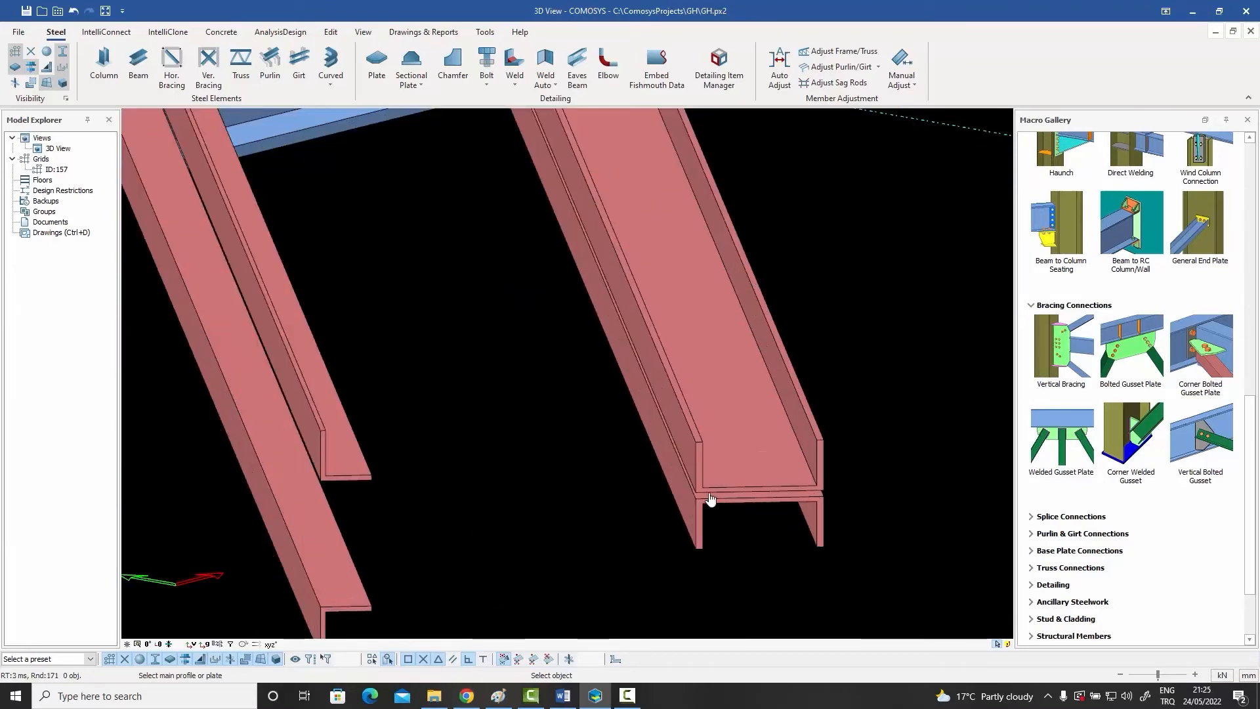
scroll(711, 486, down, 5)
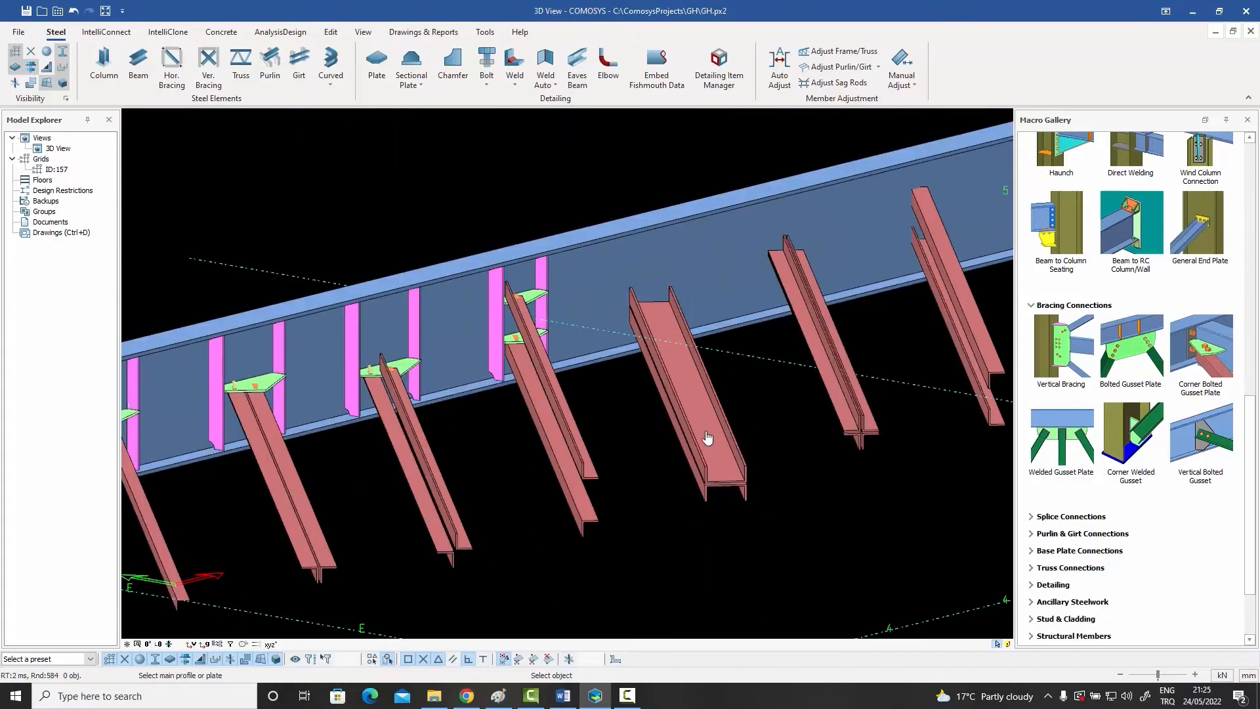
click(686, 258)
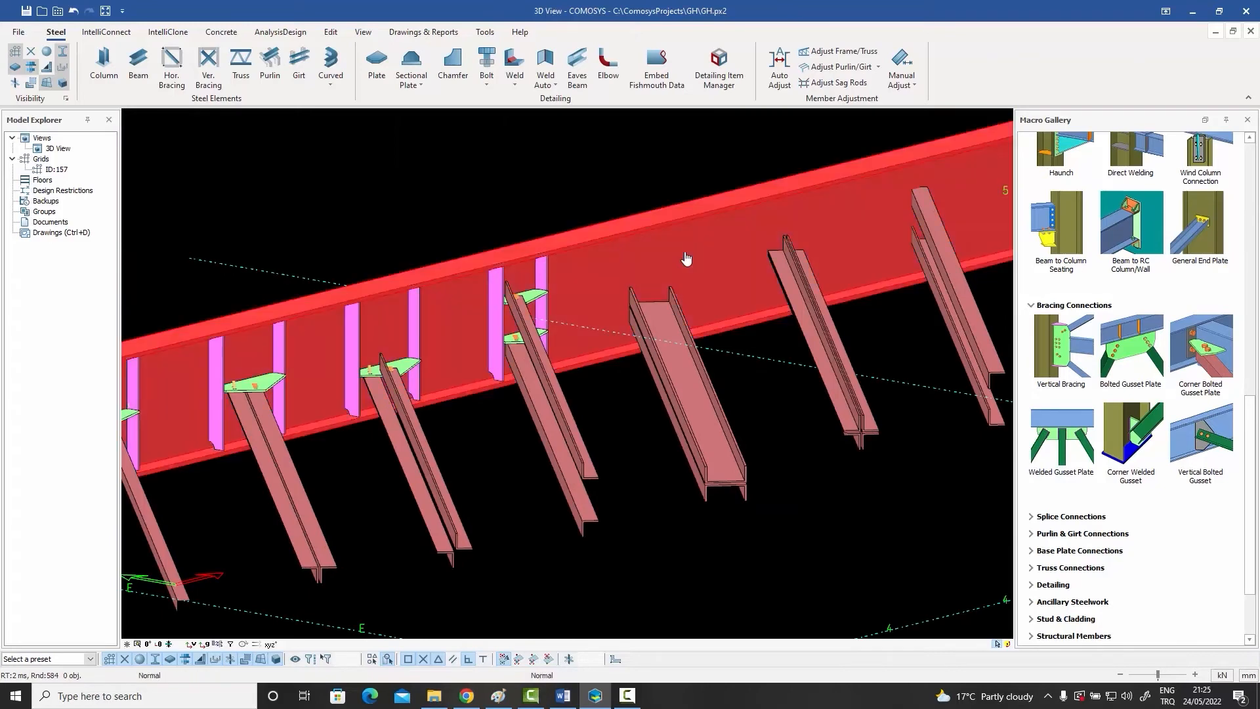
click(678, 358)
scroll(664, 315, up, 3)
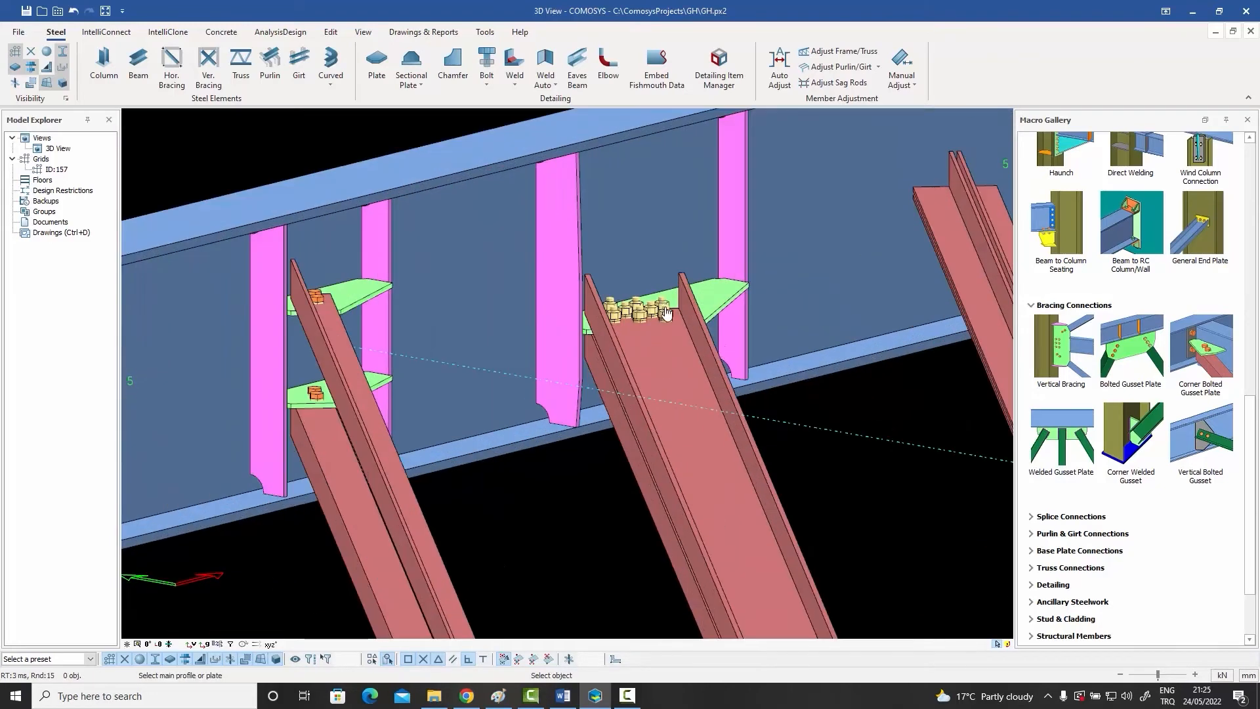
scroll(661, 315, down, 5)
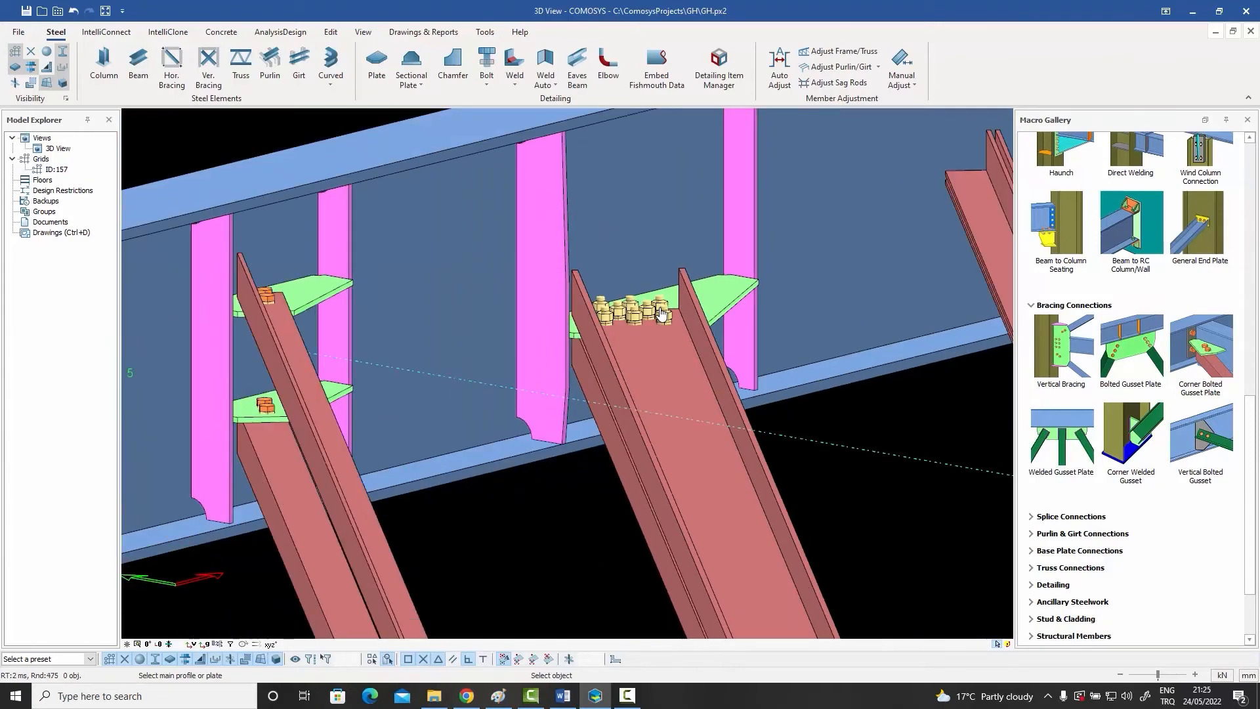
Step: Join the sixth brace, the cross-shaped group of four angles, to the beam with a bolted gusset plate
scroll(897, 458, up, 5)
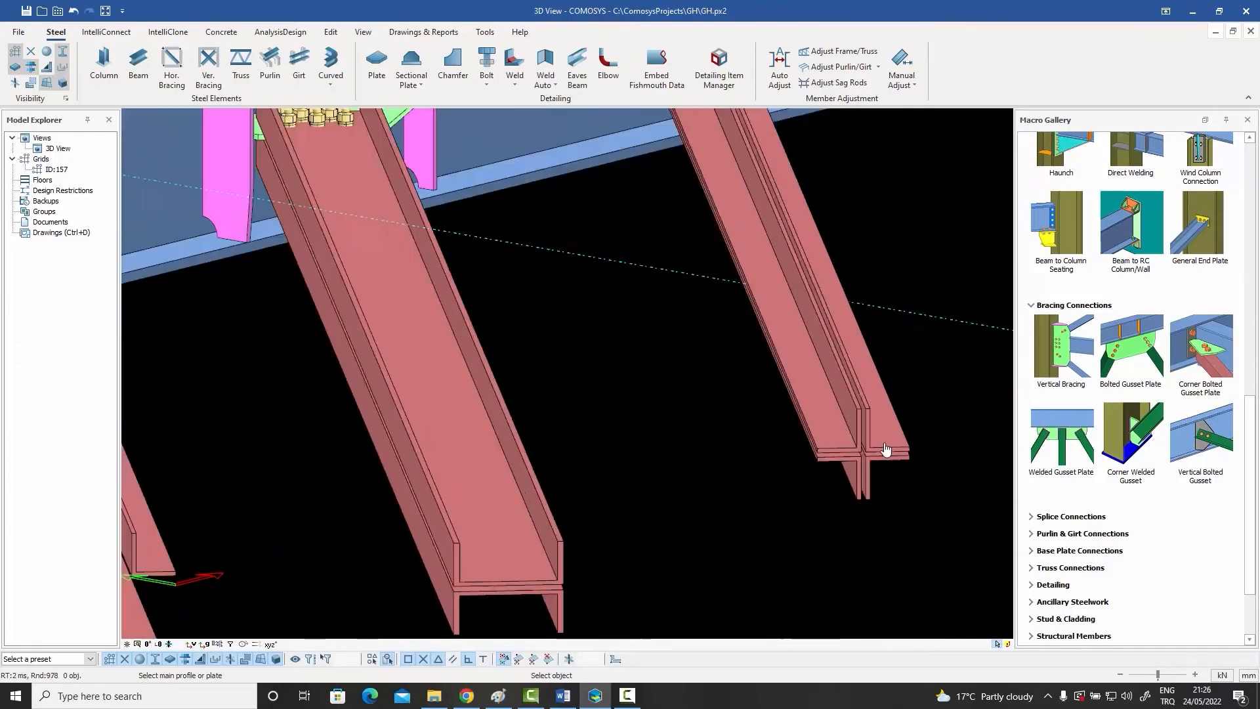
scroll(834, 416, down, 5)
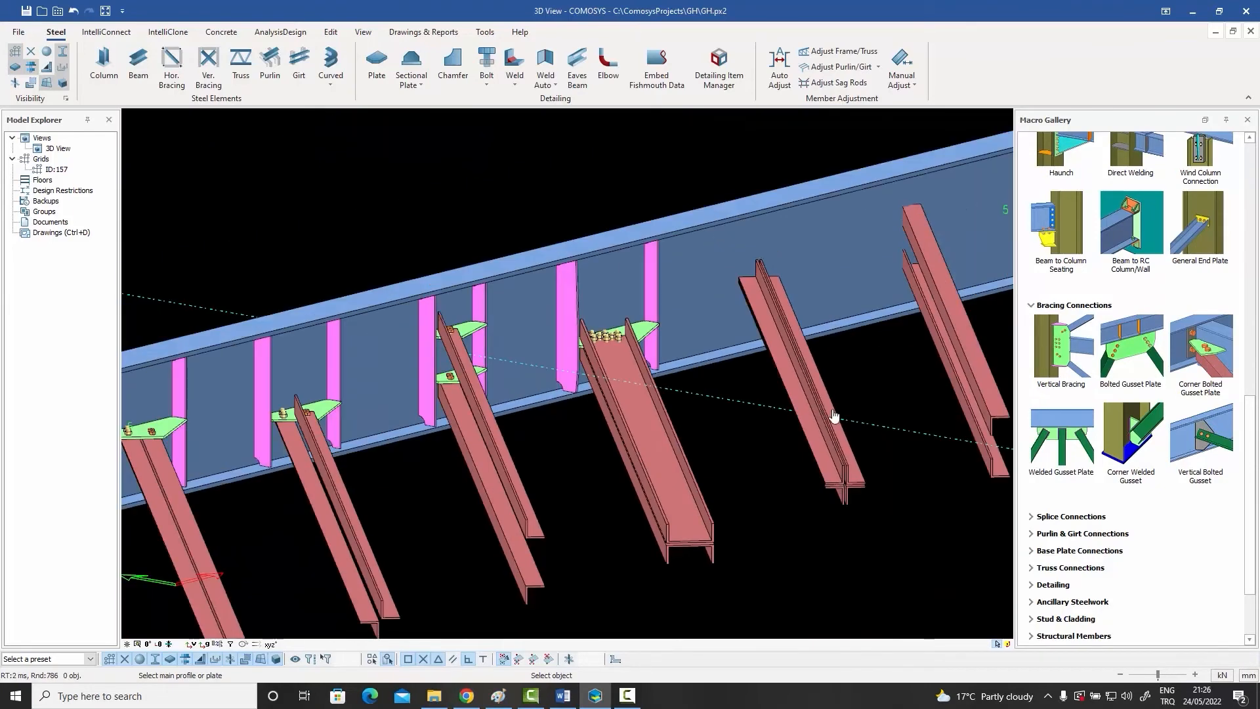
click(811, 271)
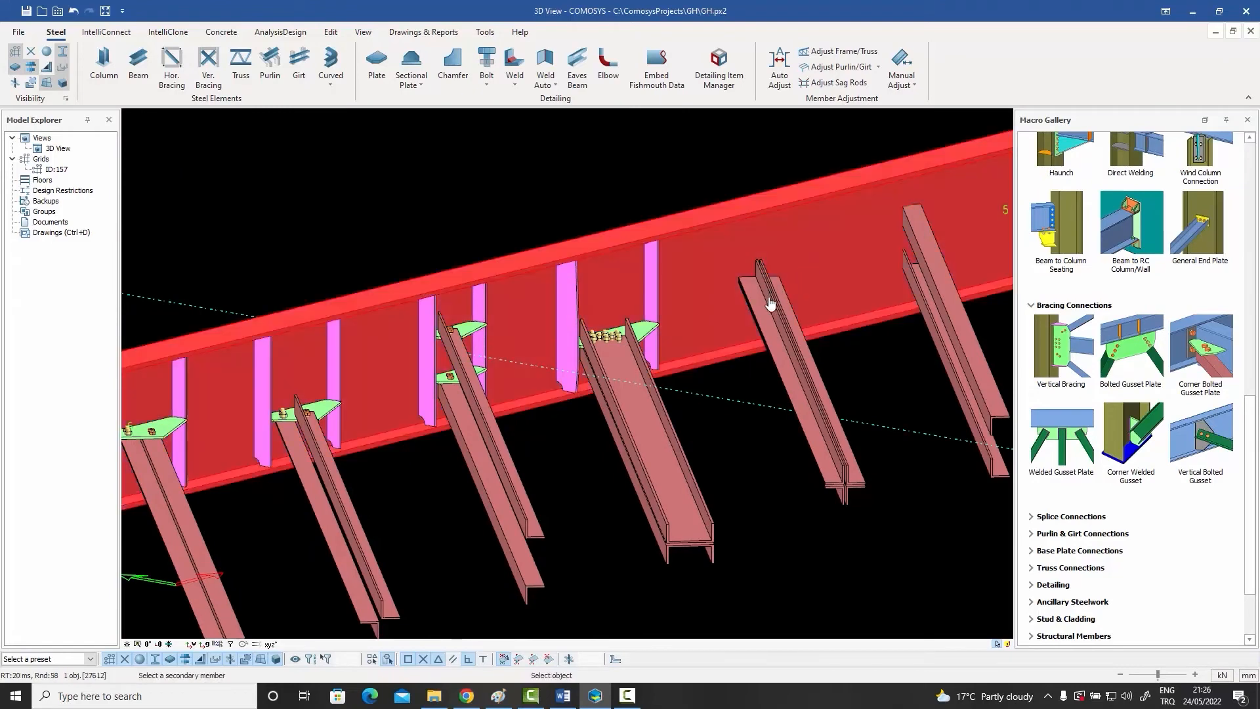
click(770, 304)
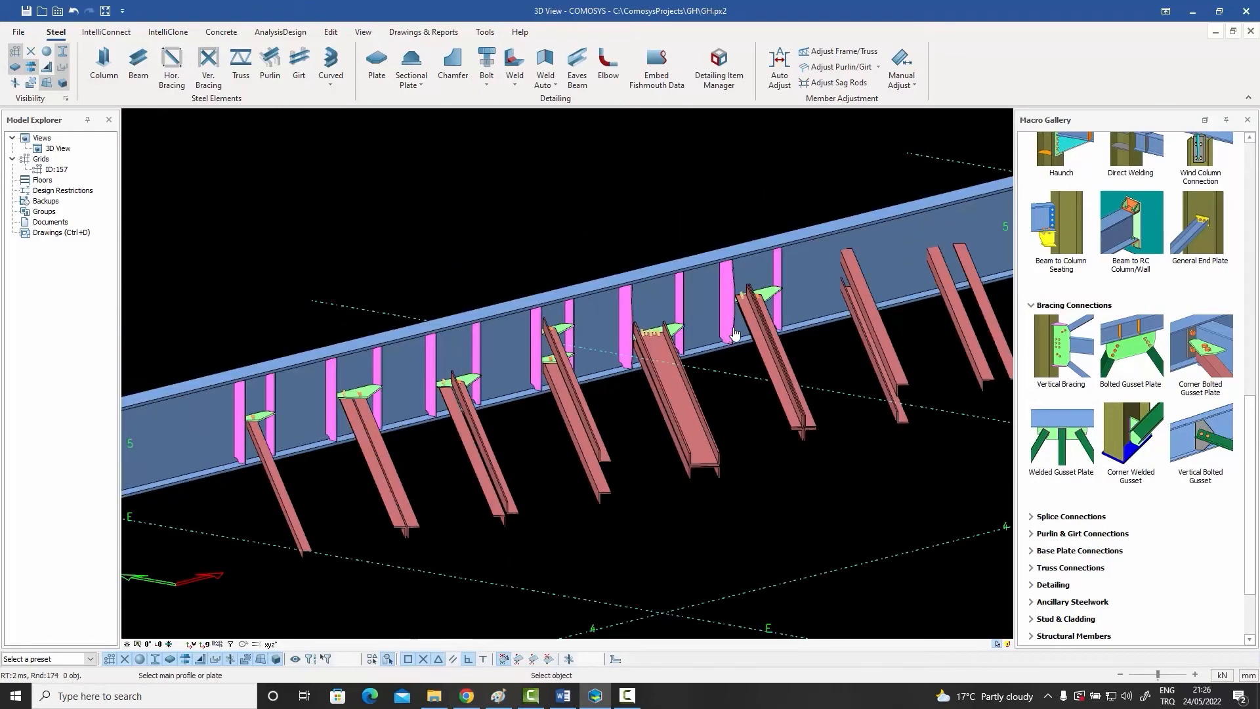
Step: Connect the seventh brace, two stacked angles with vertical legs facing each other, to the beam with bolted gusset plates
scroll(890, 398, up, 5)
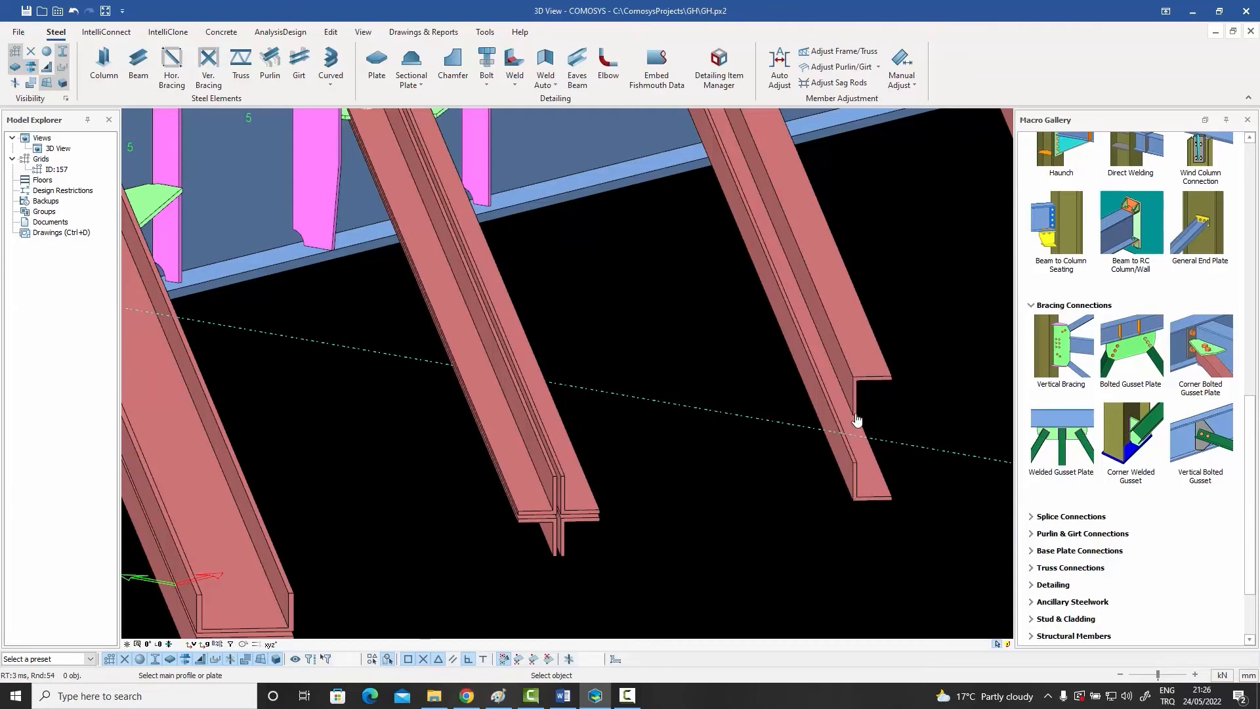
scroll(871, 389, down, 4)
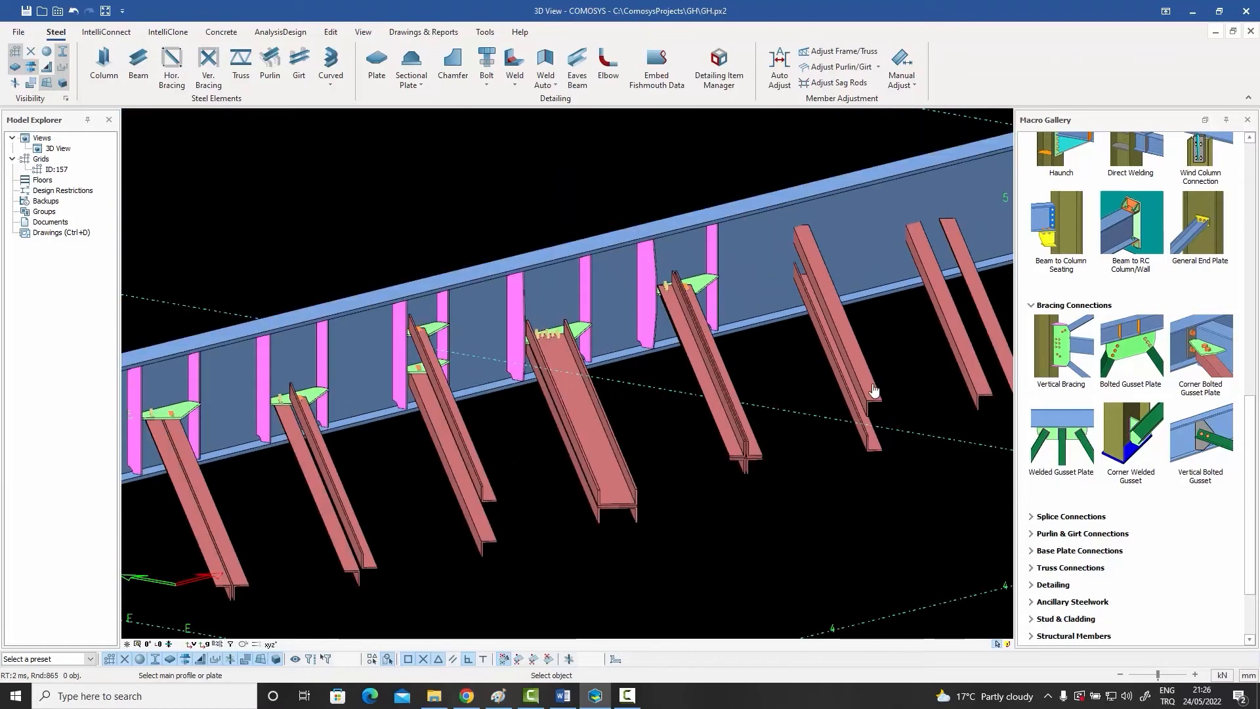
click(848, 233)
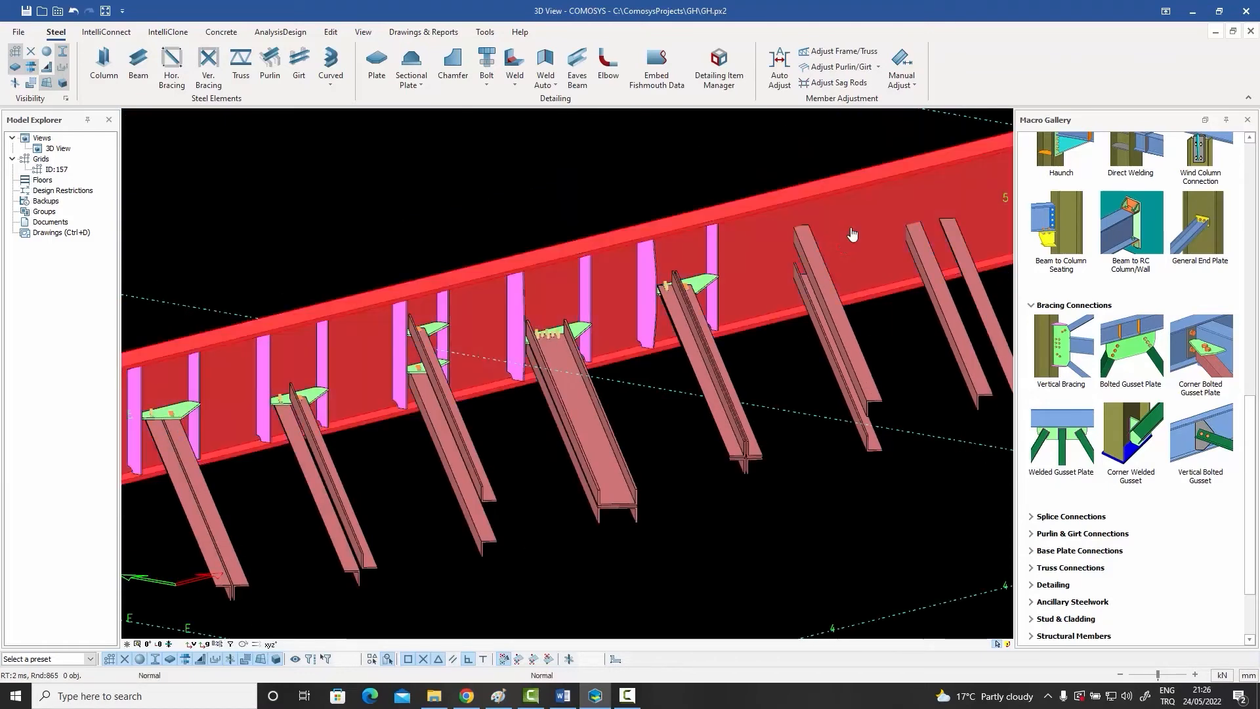
click(820, 281)
scroll(797, 315, up, 6)
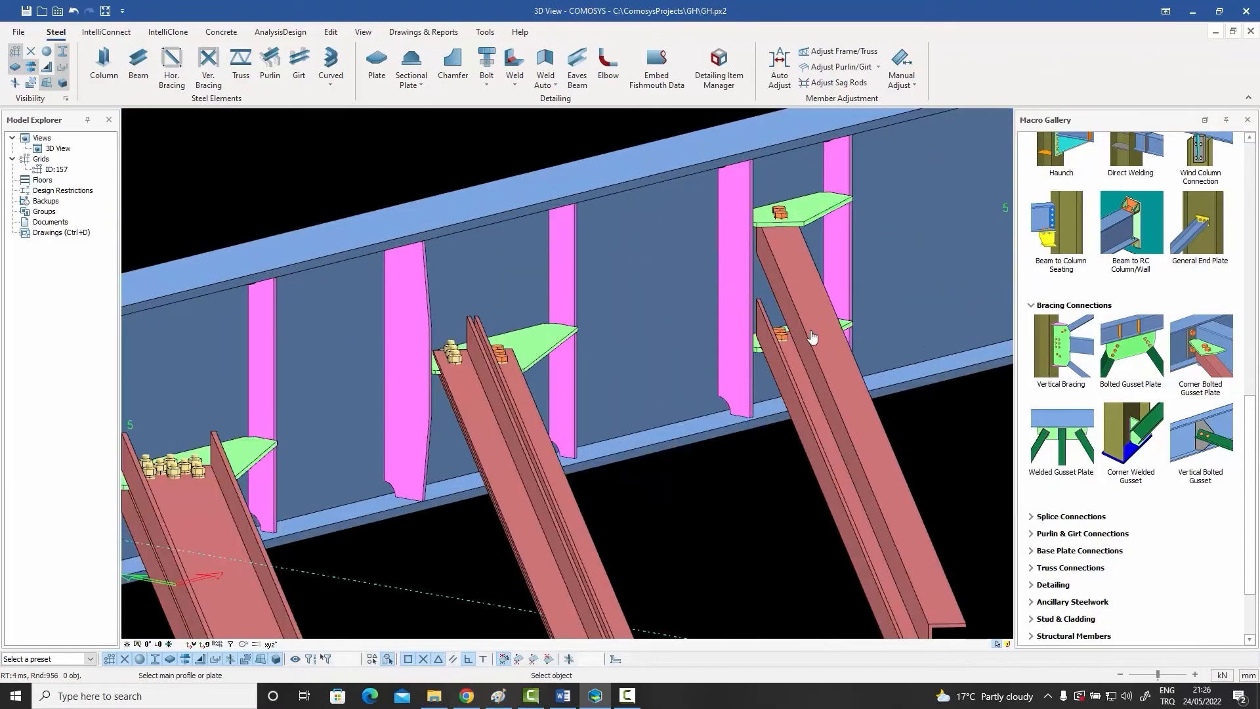
scroll(788, 333, down, 5)
Step: Examine the seventh brace and the neighbouring eighth brace from a rotated view, highlighting their paired angles
click(794, 320)
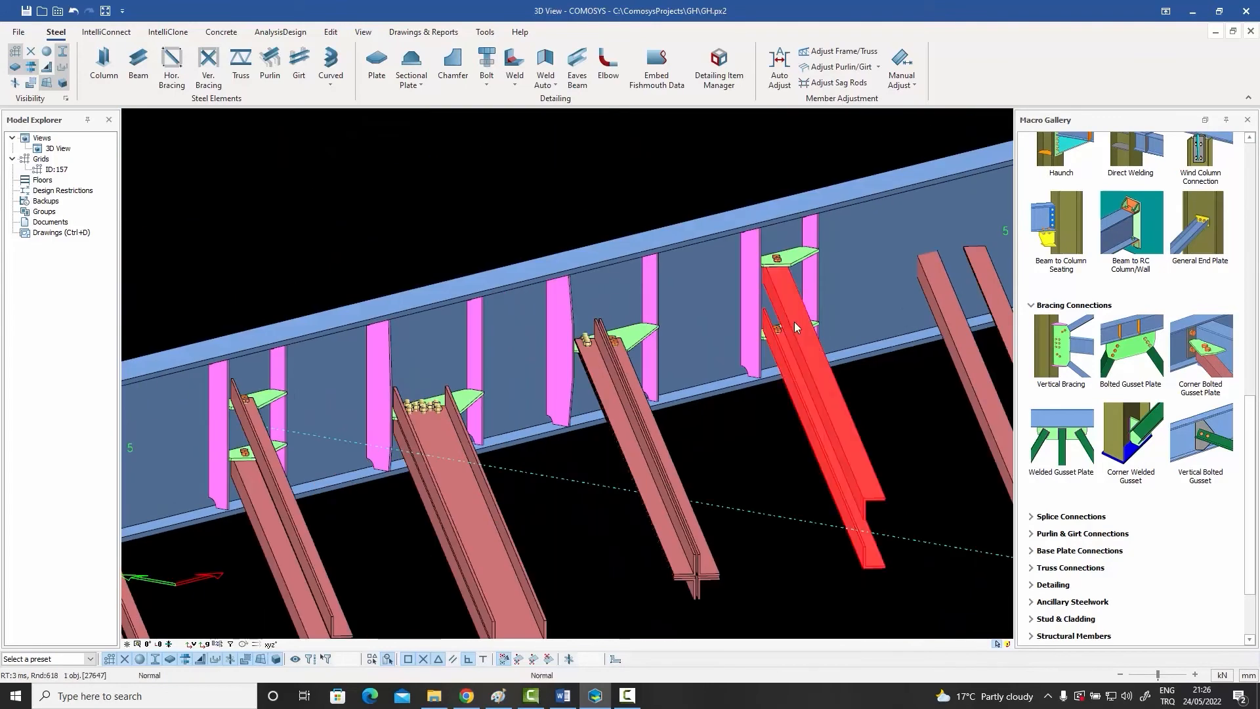
scroll(794, 321, up, 3)
scroll(786, 329, down, 4)
middle_drag(821, 289, 679, 355)
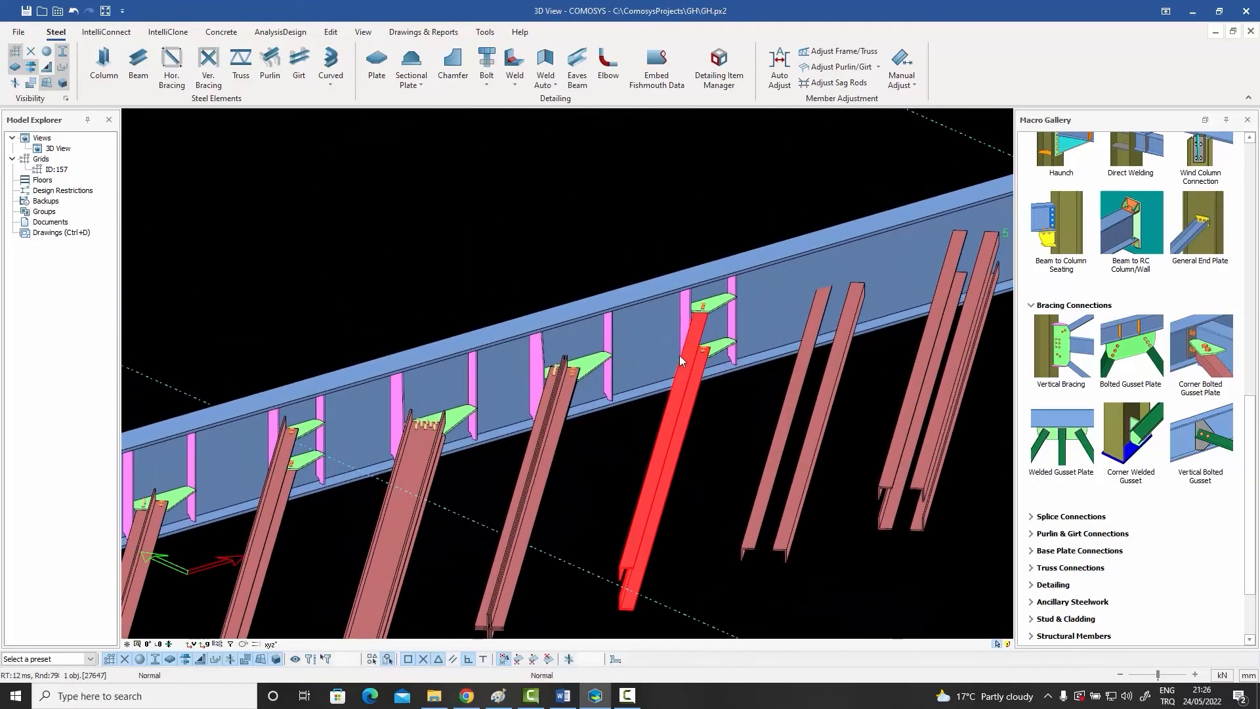
scroll(679, 356, up, 4)
scroll(798, 427, down, 4)
click(643, 430)
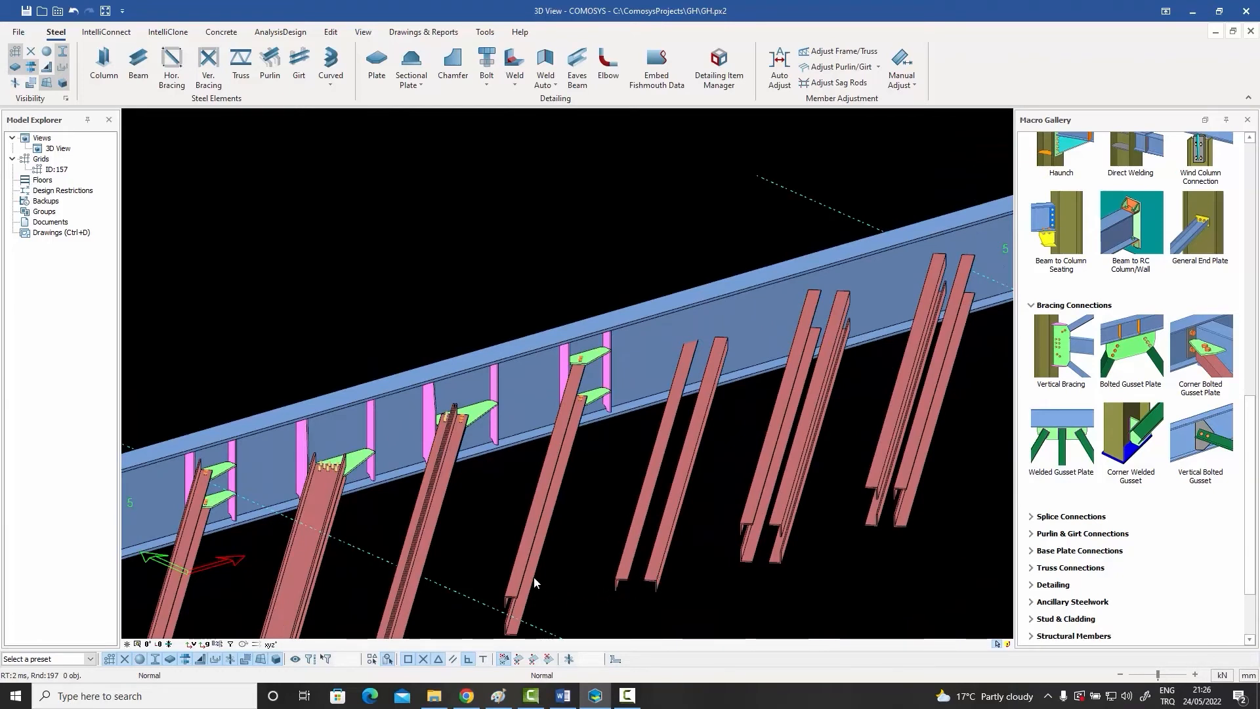
click(516, 570)
click(634, 558)
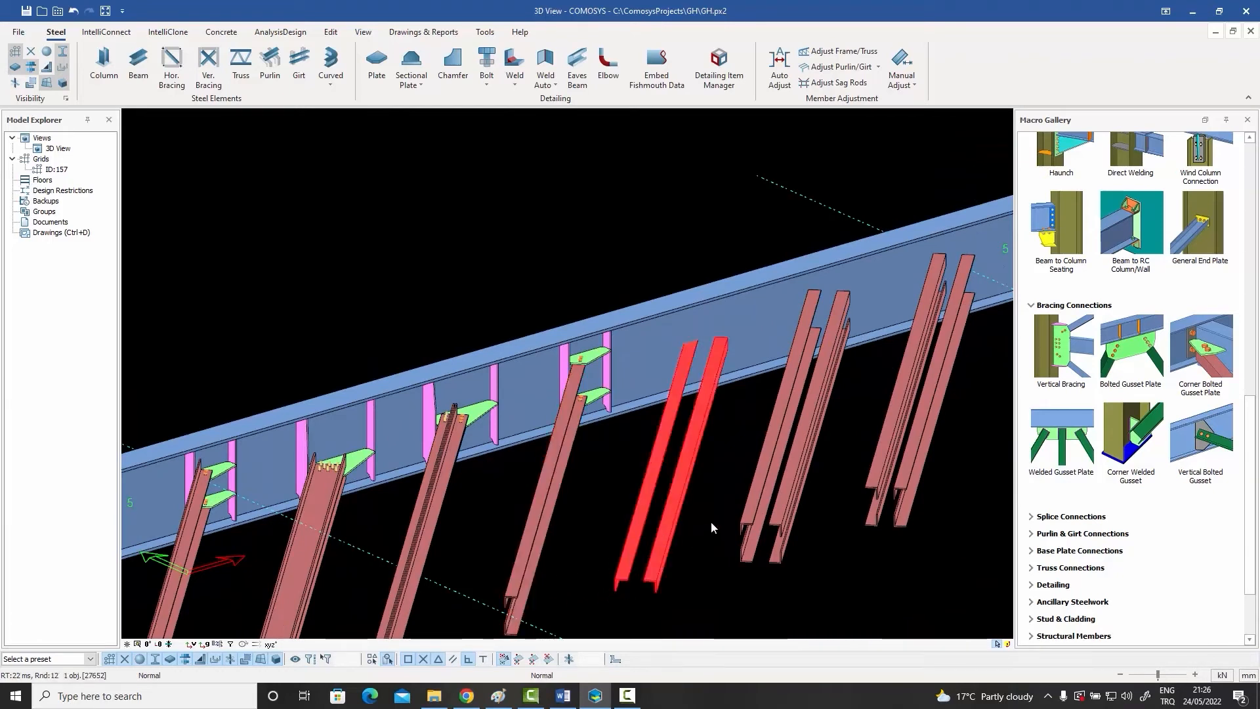
key(Escape)
Step: Connect the eighth brace, two angles spaced side by side, to the beam with the Bolted Gusset Plate macro
click(1137, 355)
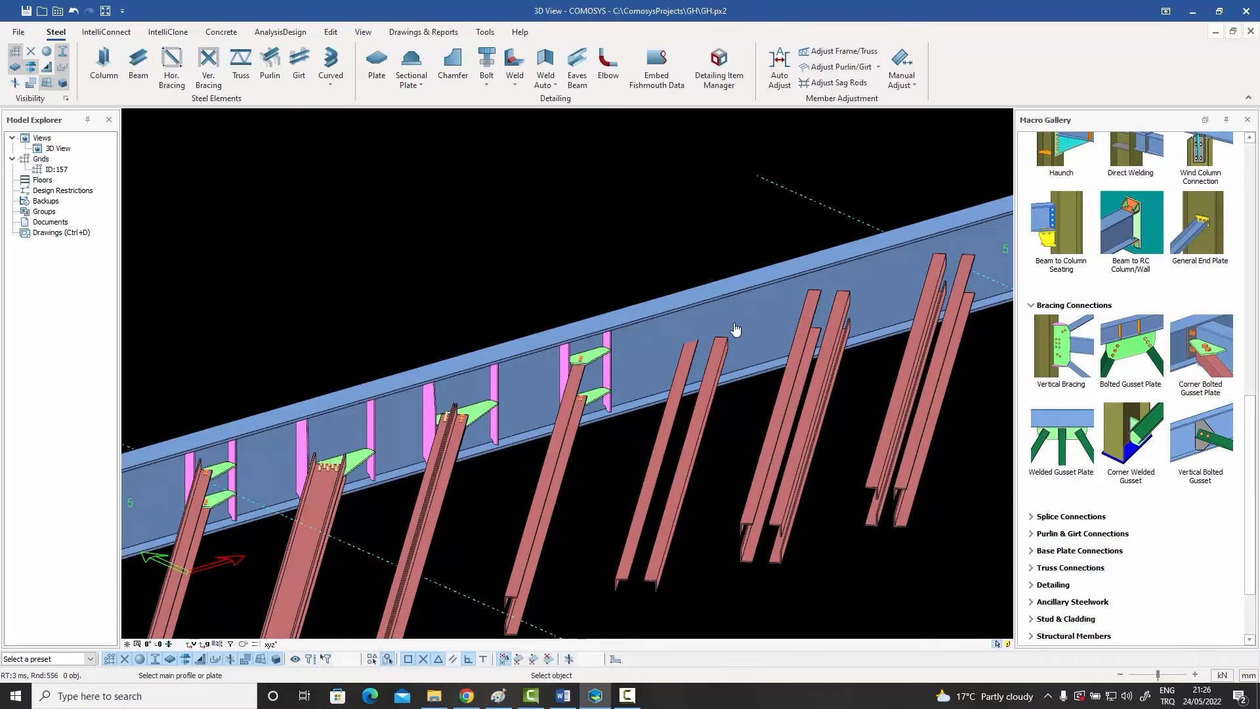
scroll(718, 361, up, 2)
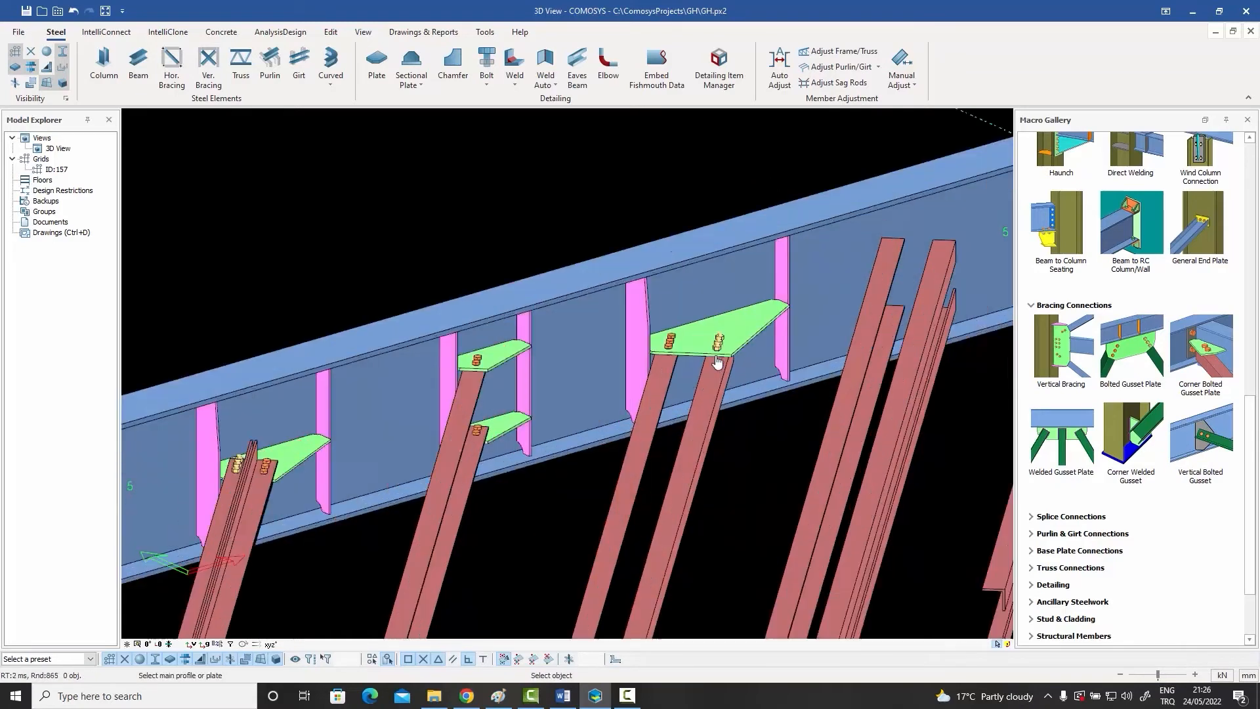
scroll(717, 362, up, 2)
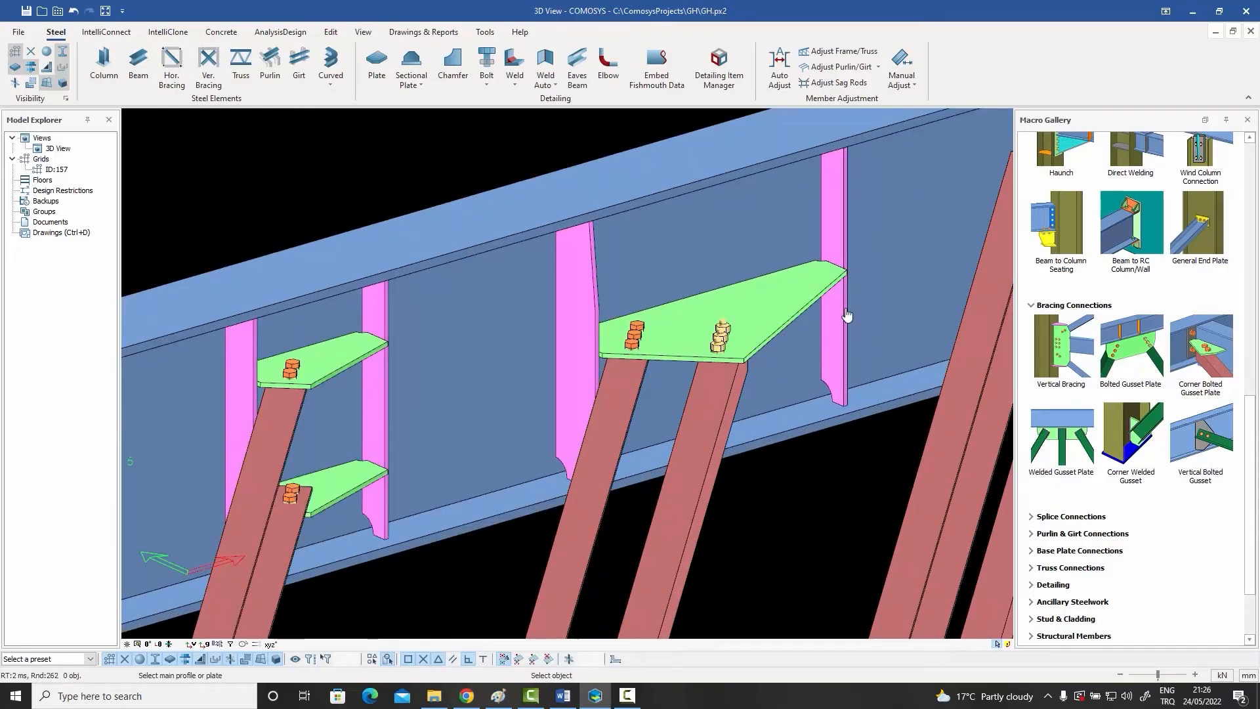
scroll(721, 322, down, 2)
scroll(722, 321, down, 2)
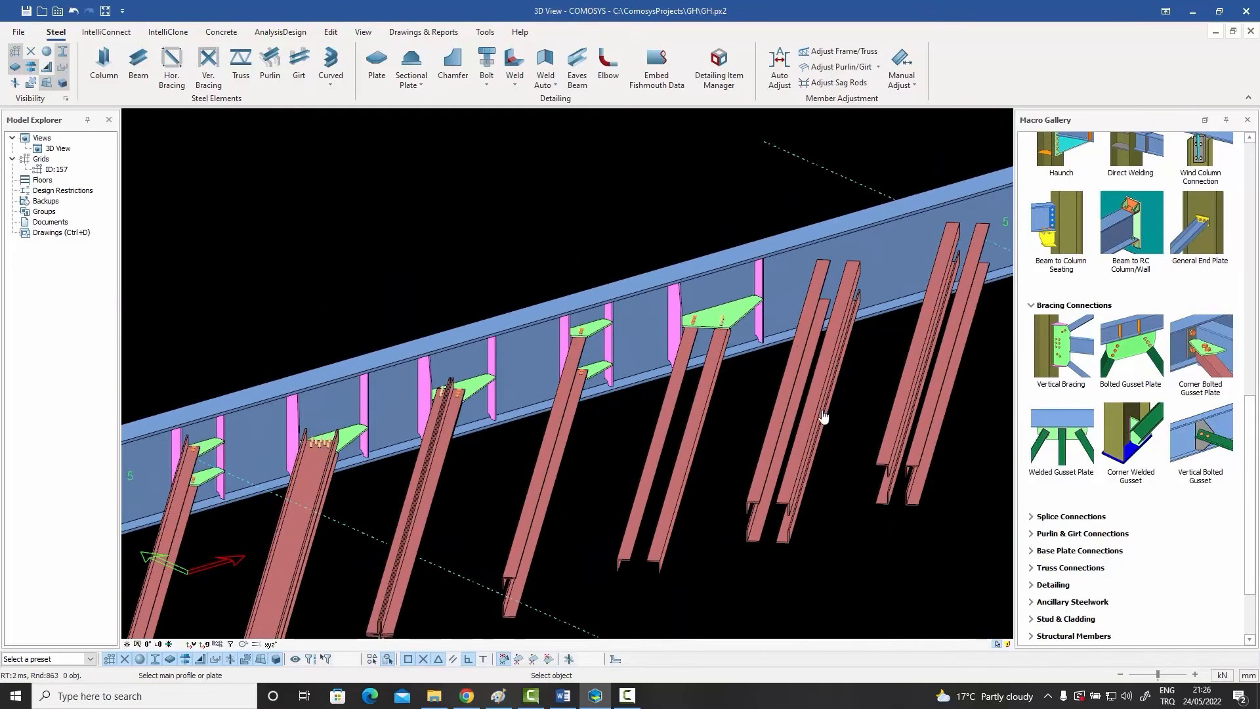
Step: Join the ninth brace, four spaced angles with their vertical legs on the outside, to the beam with bolted gusset plates
scroll(780, 536, up, 3)
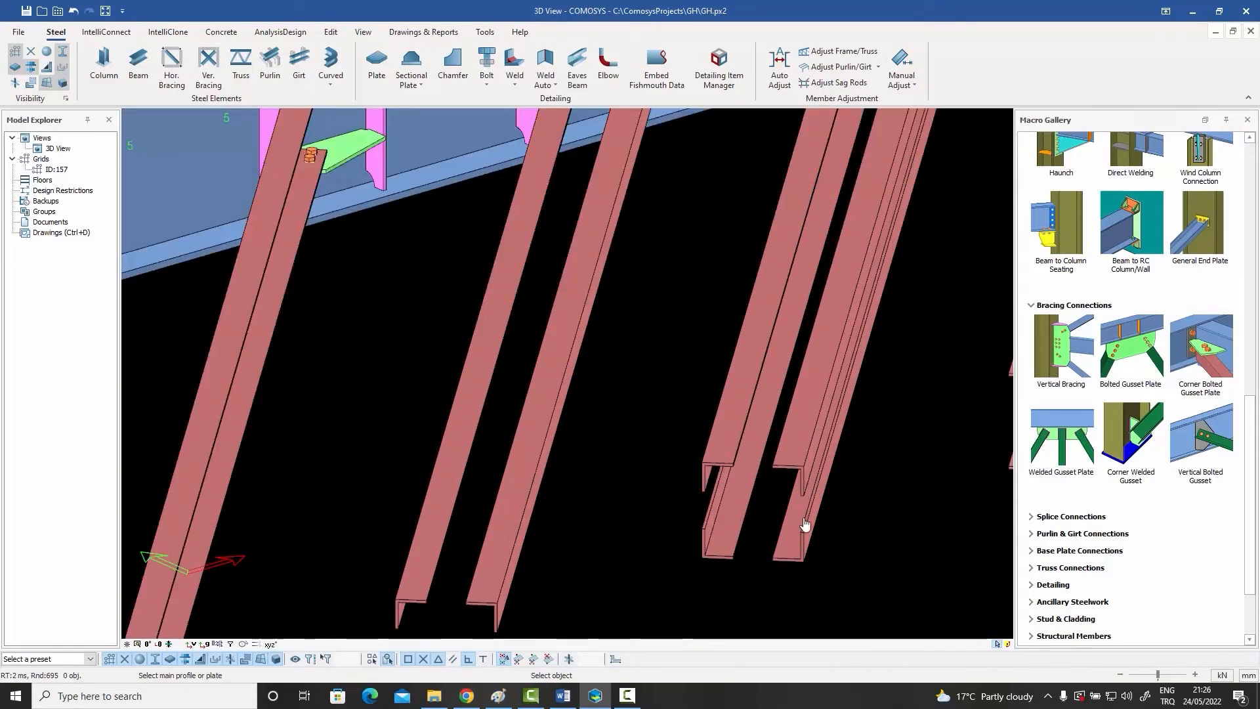
scroll(722, 525, down, 4)
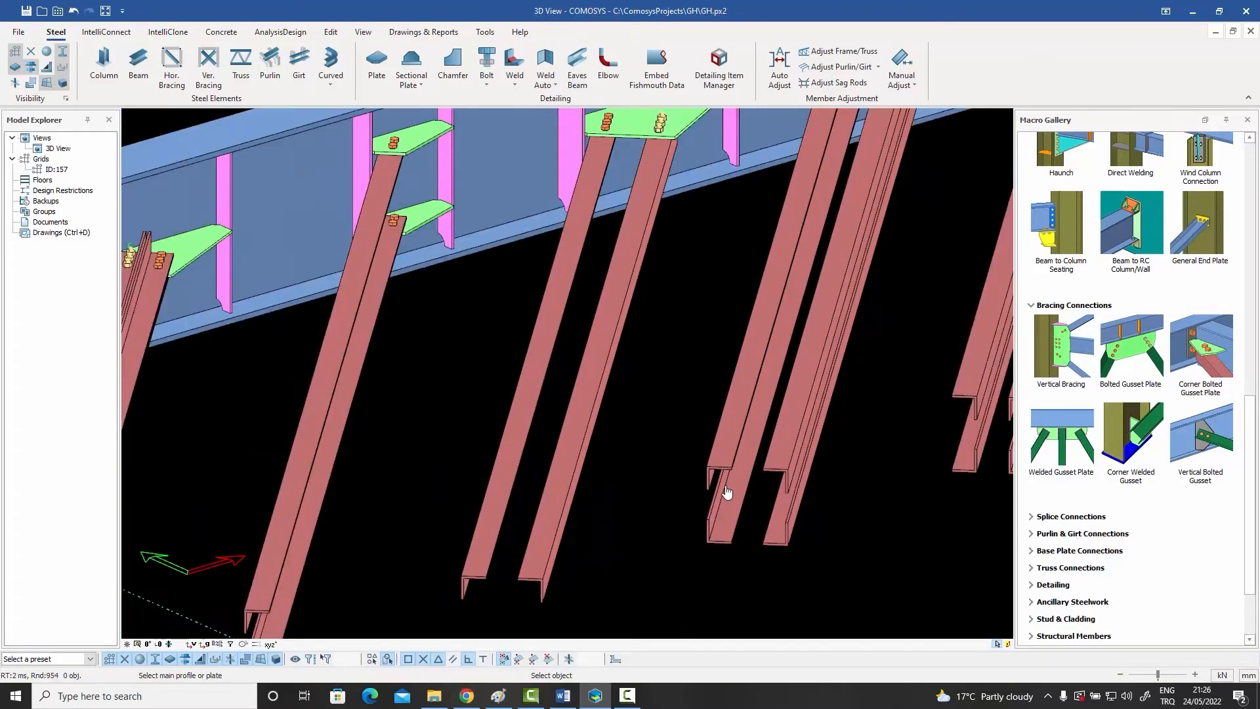
scroll(828, 290, up, 2)
click(791, 323)
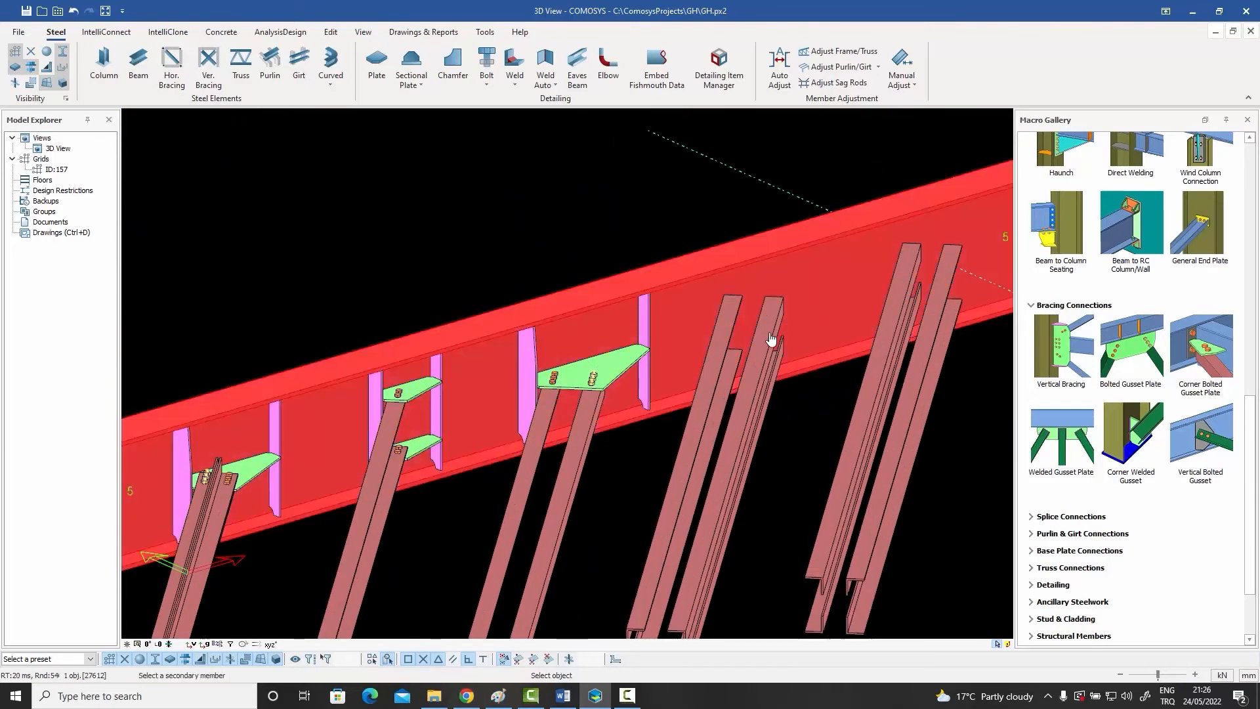
click(771, 336)
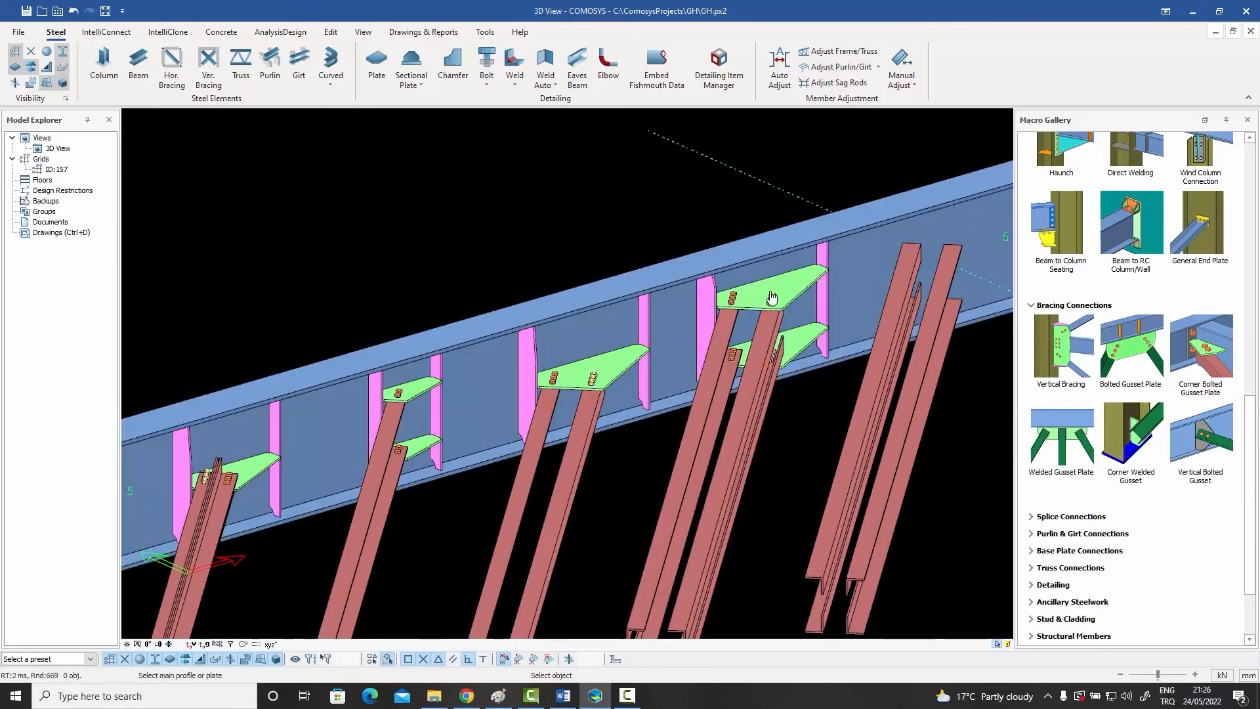
scroll(771, 298, down, 1)
Step: Add bolted gusset plates between the beam and the last brace, four spaced angles with vertical legs on the inside
scroll(811, 483, up, 4)
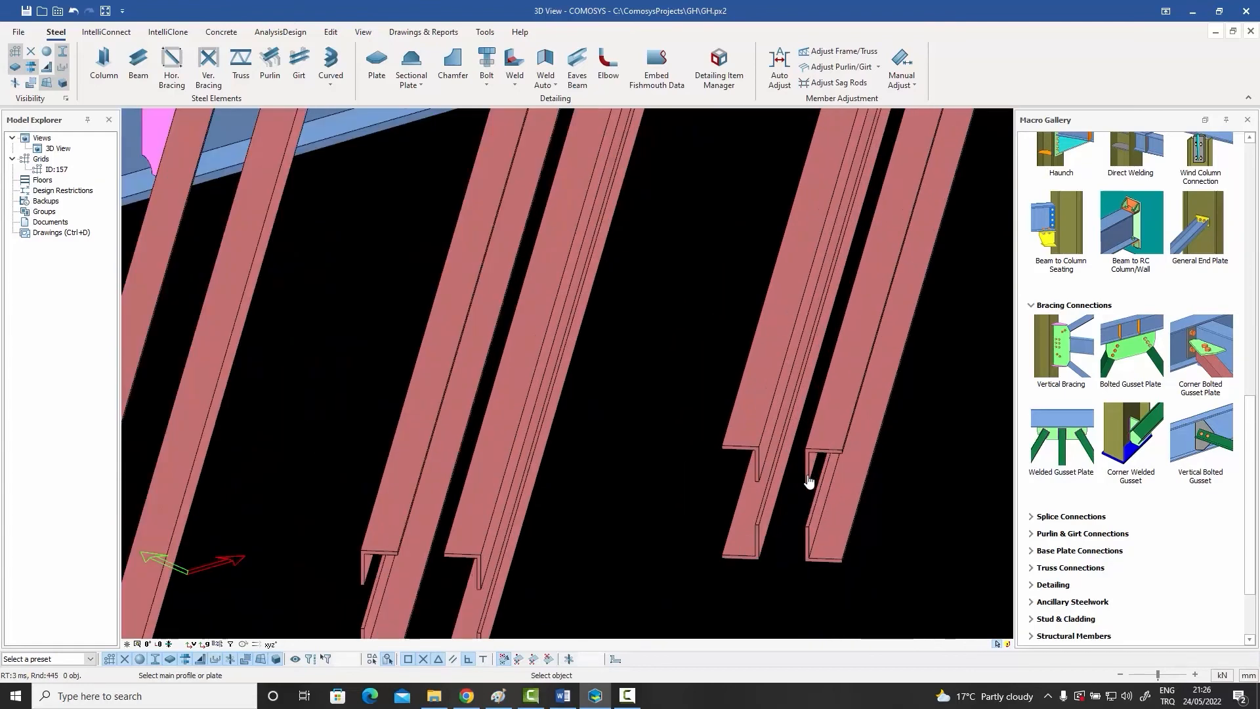
scroll(809, 481, down, 4)
click(925, 210)
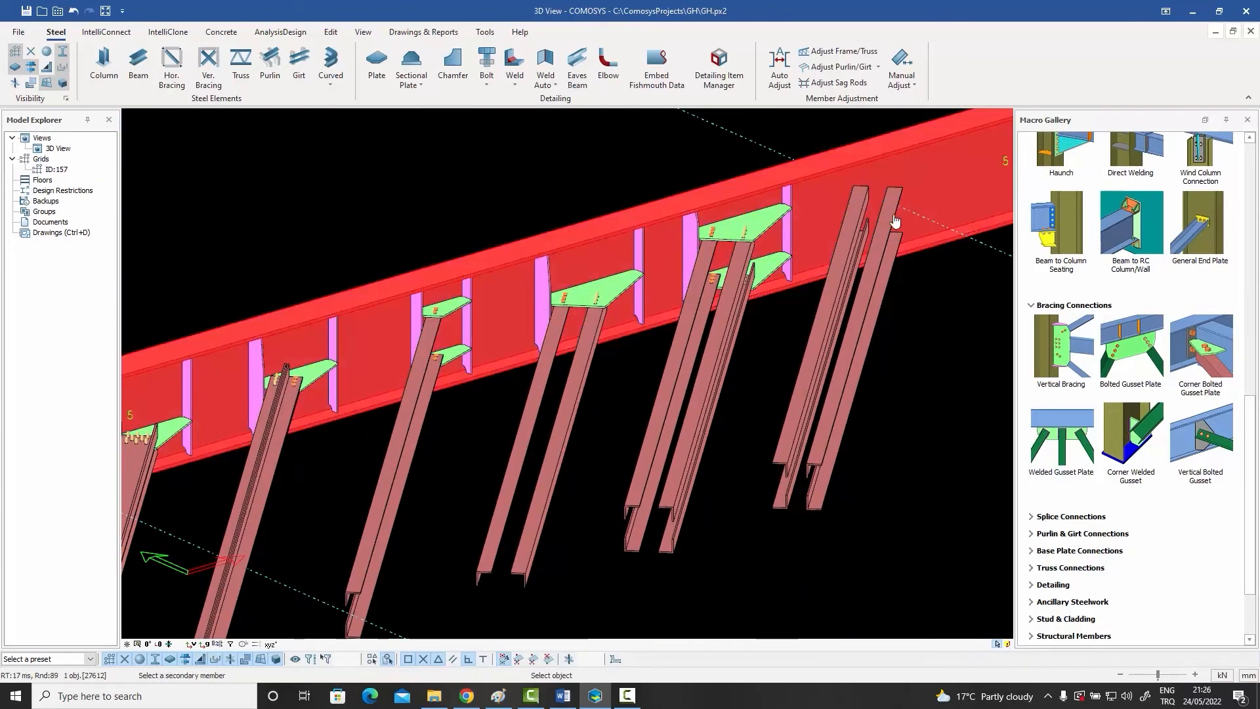
click(889, 230)
scroll(911, 269, down, 5)
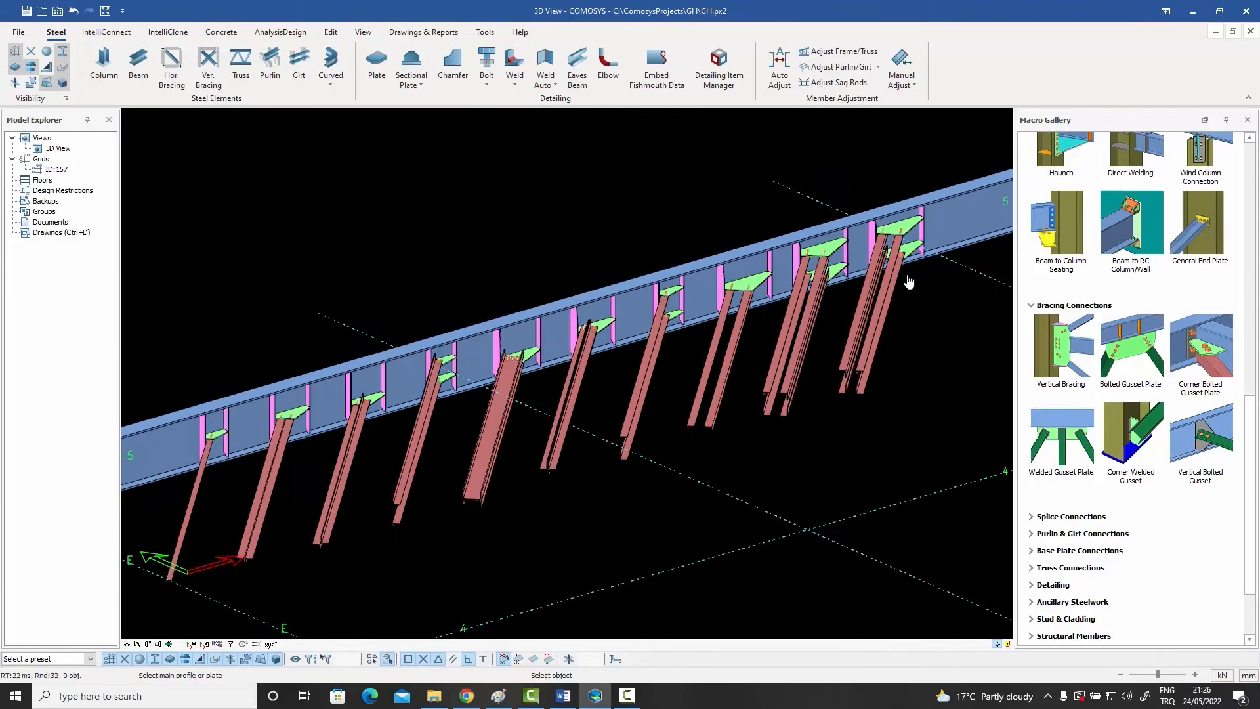
Step: Connect the first pipe brace to the flat-lying second beam with the Bolted Gusset Plate macro and inspect the plate
middle_drag(915, 277, 711, 362)
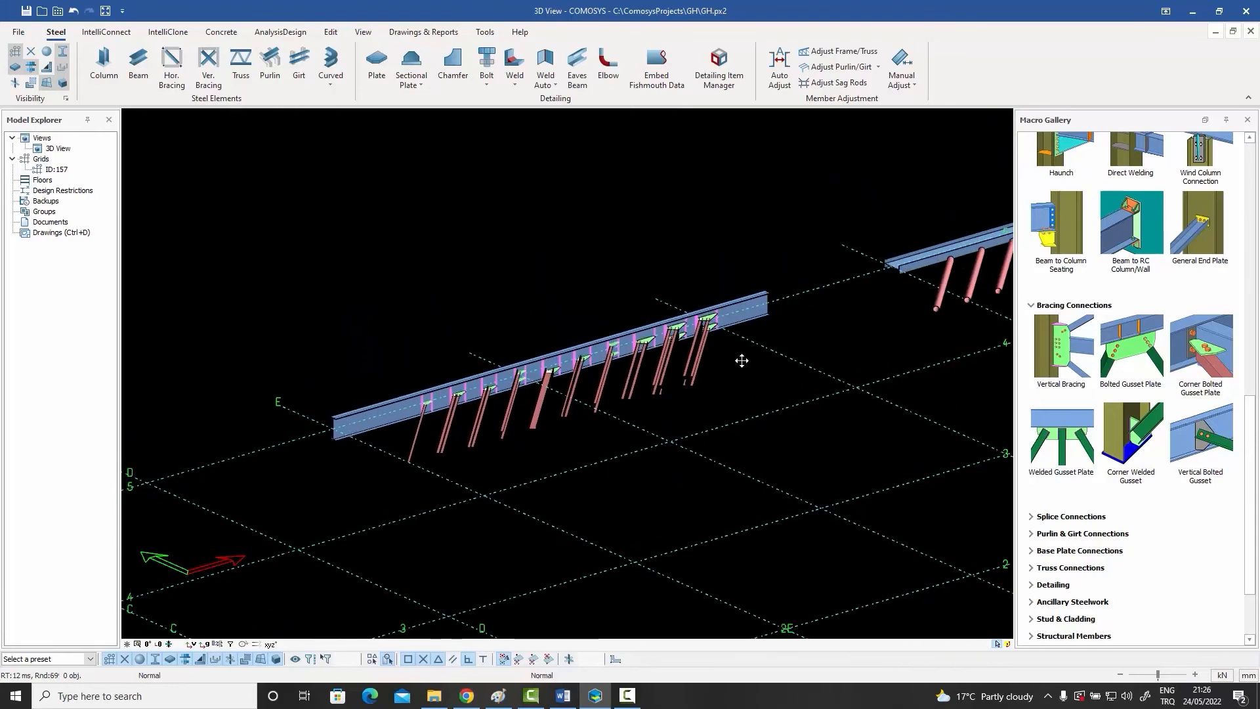
scroll(810, 347, up, 5)
scroll(863, 311, up, 5)
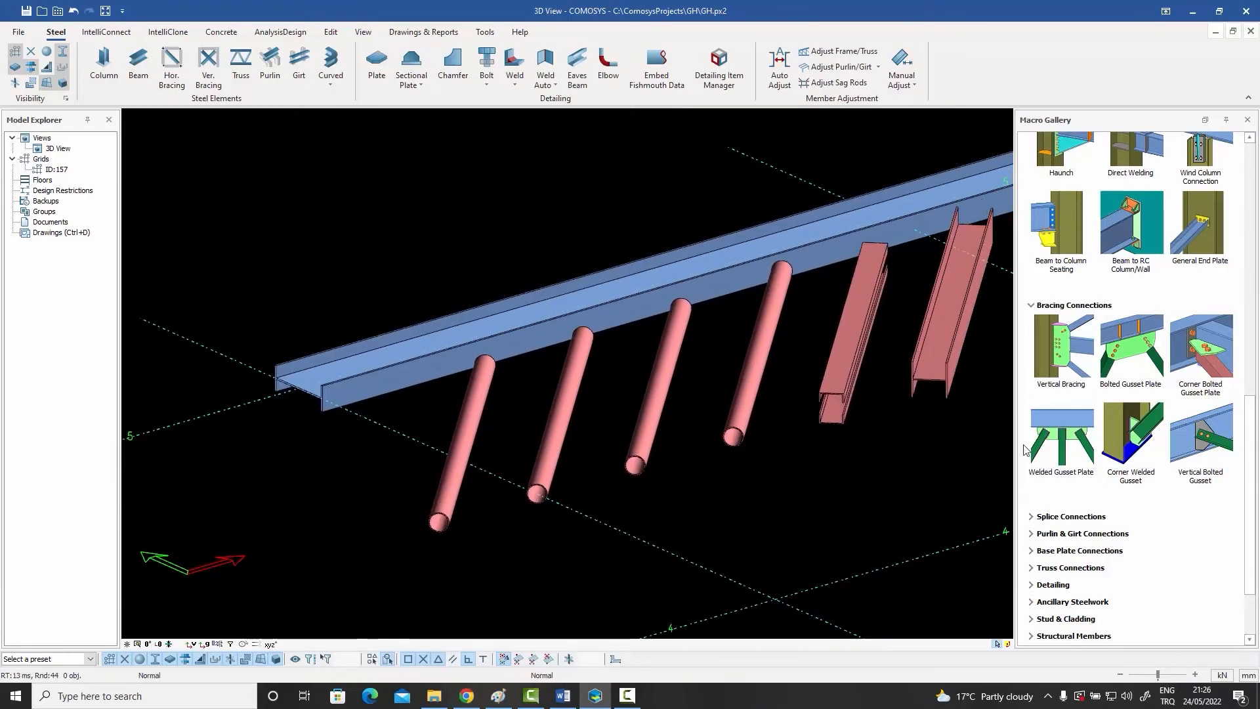
click(1125, 353)
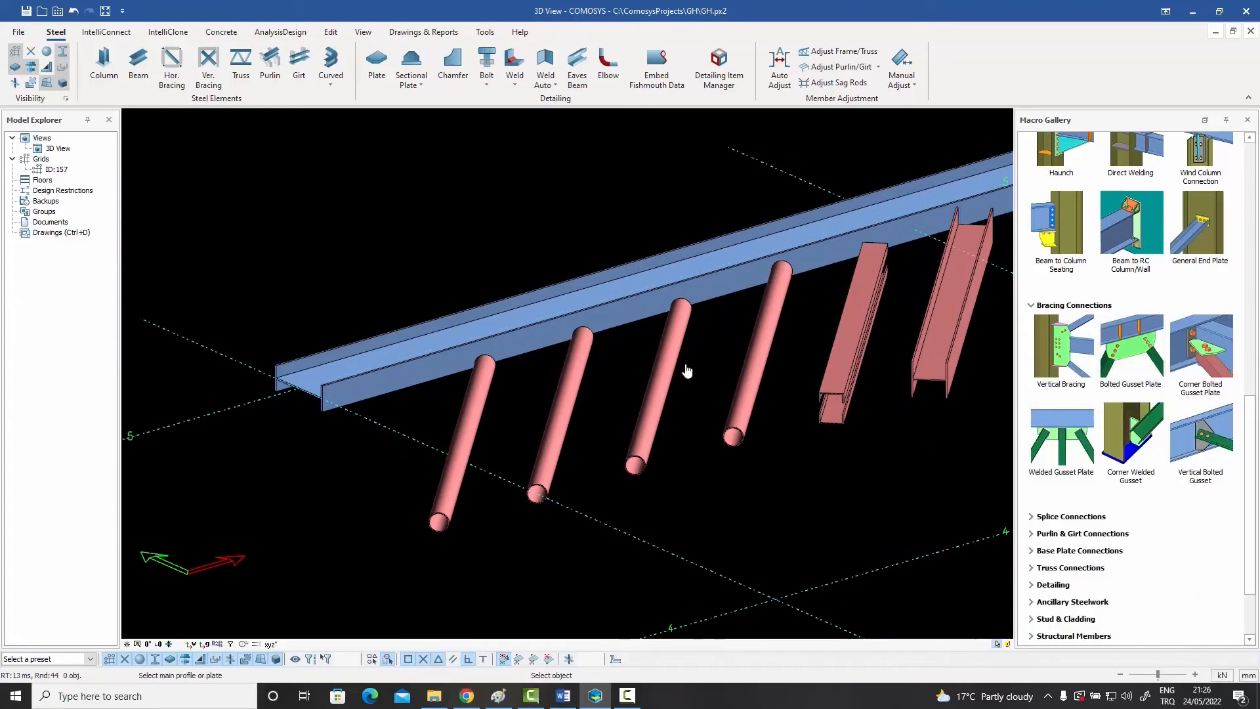
click(541, 351)
click(483, 385)
right_click(483, 380)
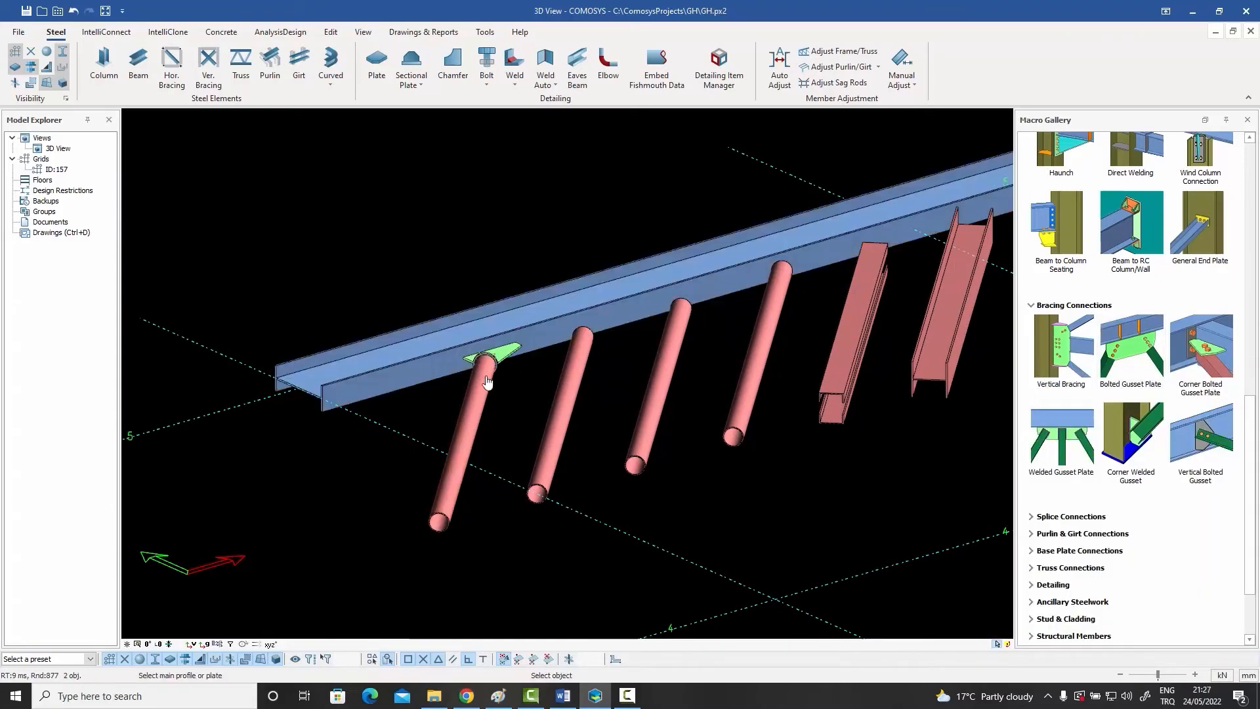
scroll(505, 367, up, 8)
right_click(481, 350)
click(481, 354)
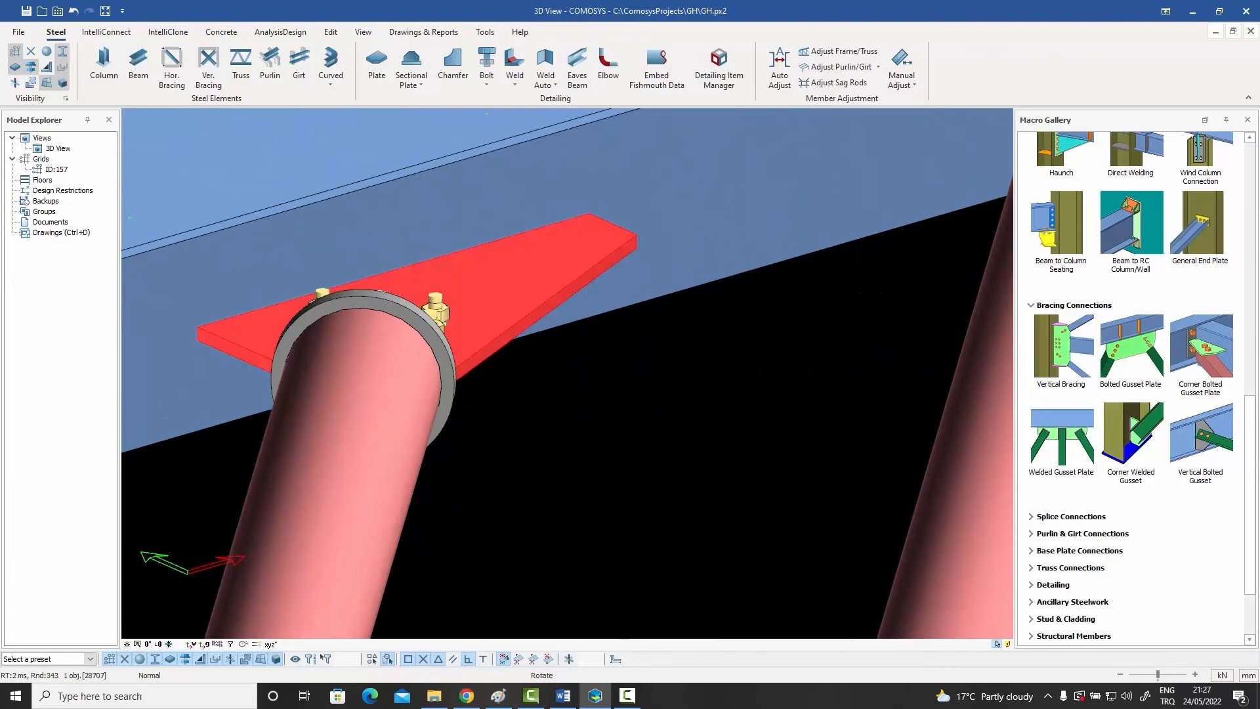
middle_drag(481, 355, 453, 404)
Step: Add a Bolted Gusset Plate connection between the beam and the second pipe brace
click(1131, 348)
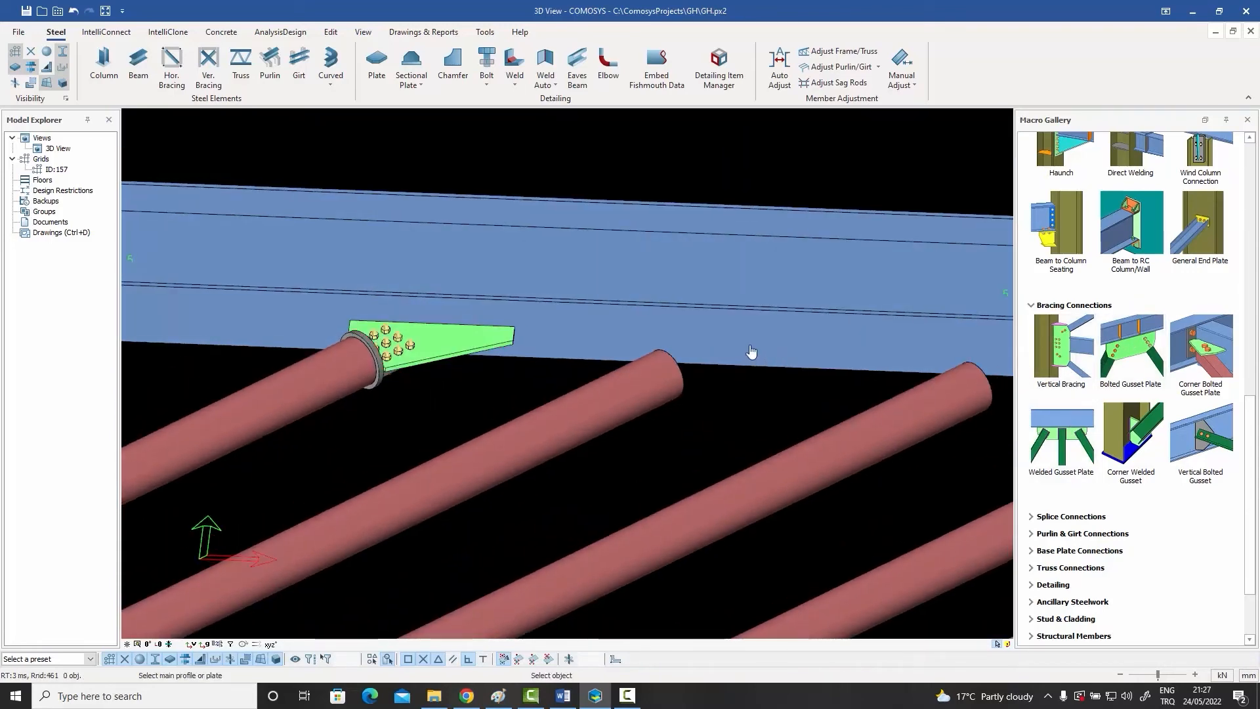
click(751, 354)
click(664, 387)
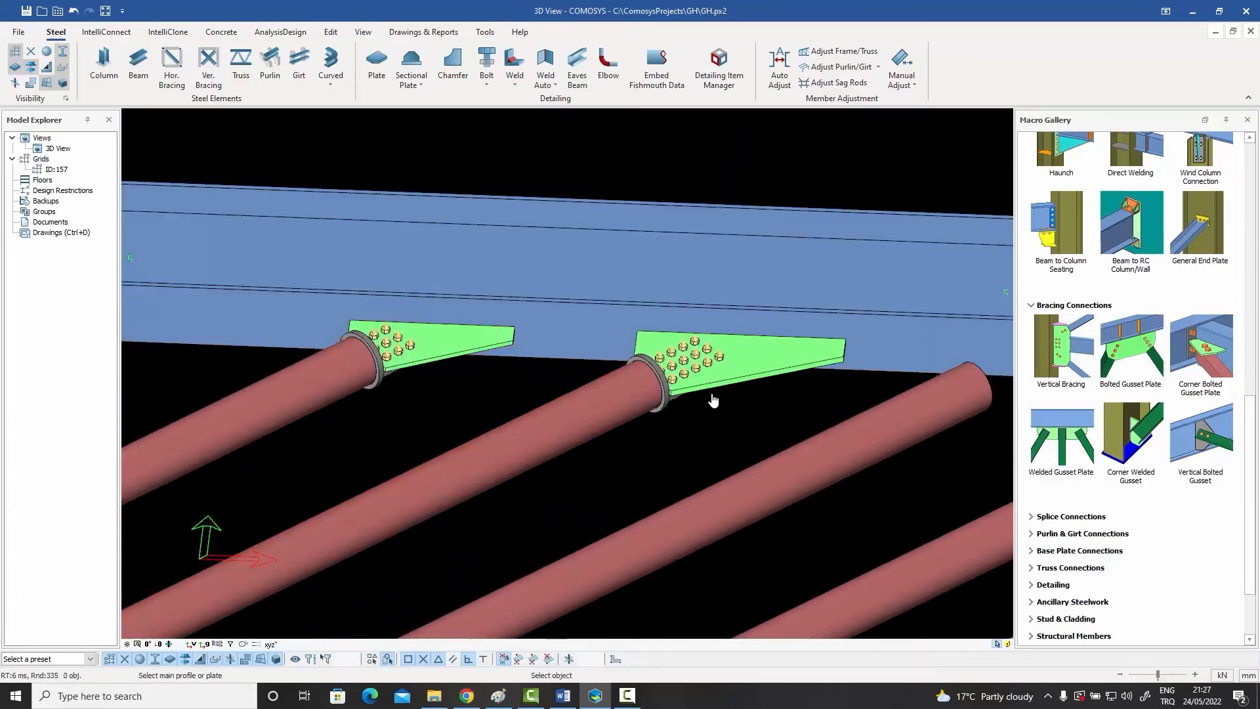
key(Escape)
Step: Load the macro preset "Pipe with double plates and end plate" into the second pipe brace's gusset connection and accept it
double_click(741, 372)
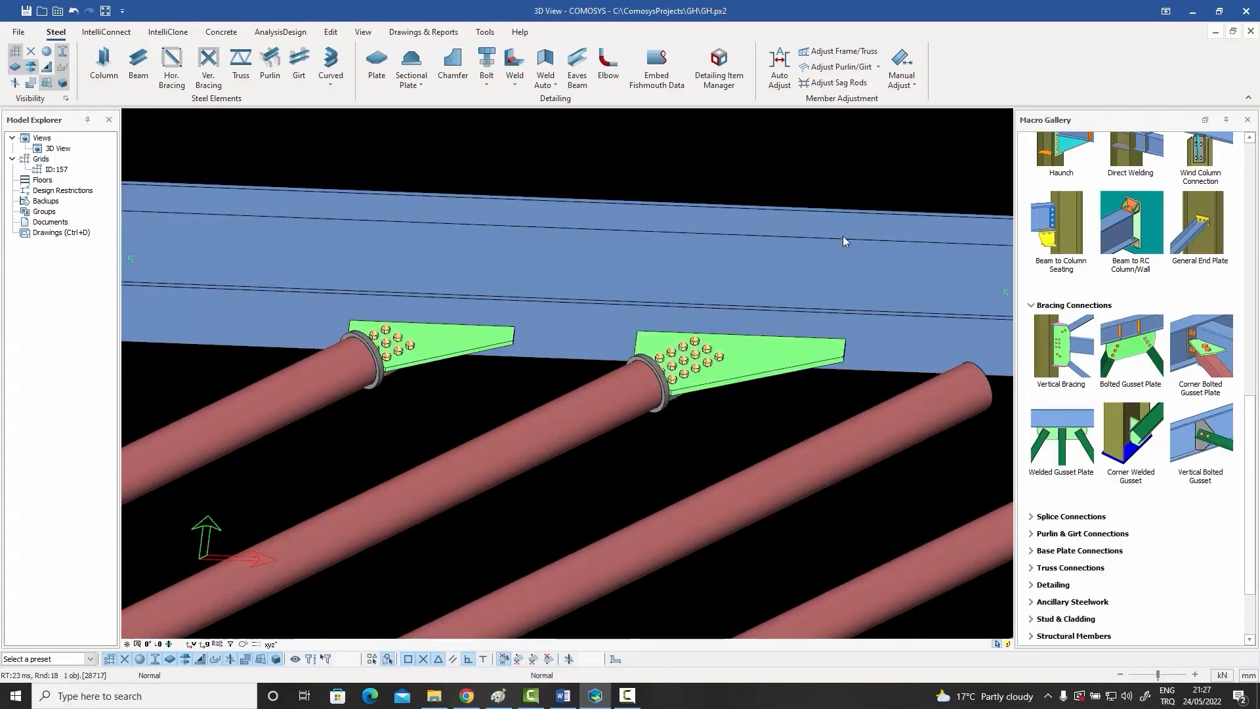
click(856, 220)
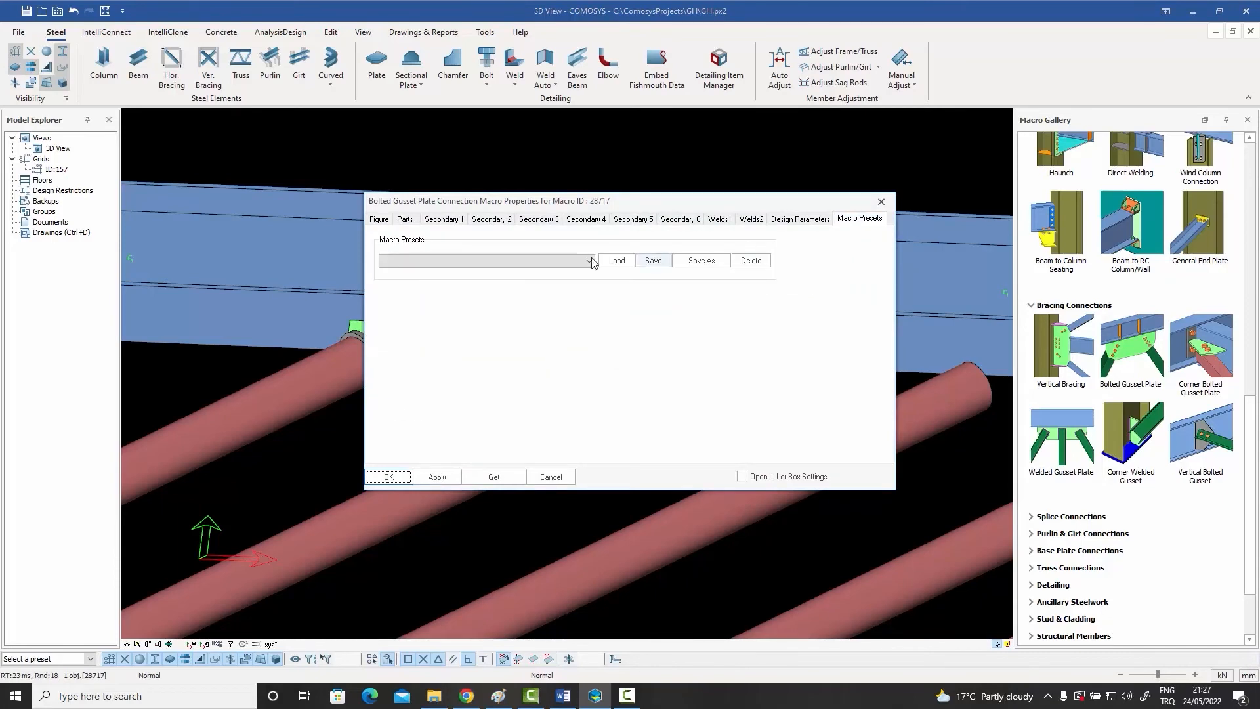
click(590, 261)
click(460, 271)
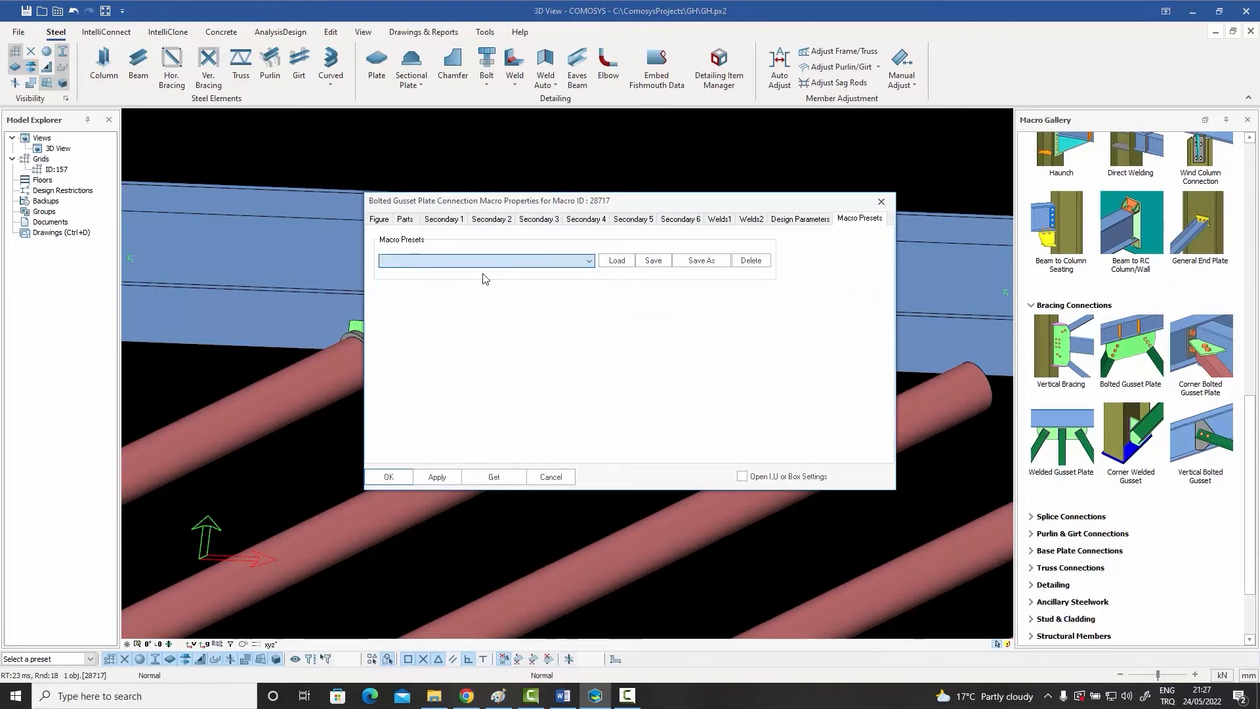
click(617, 262)
click(389, 477)
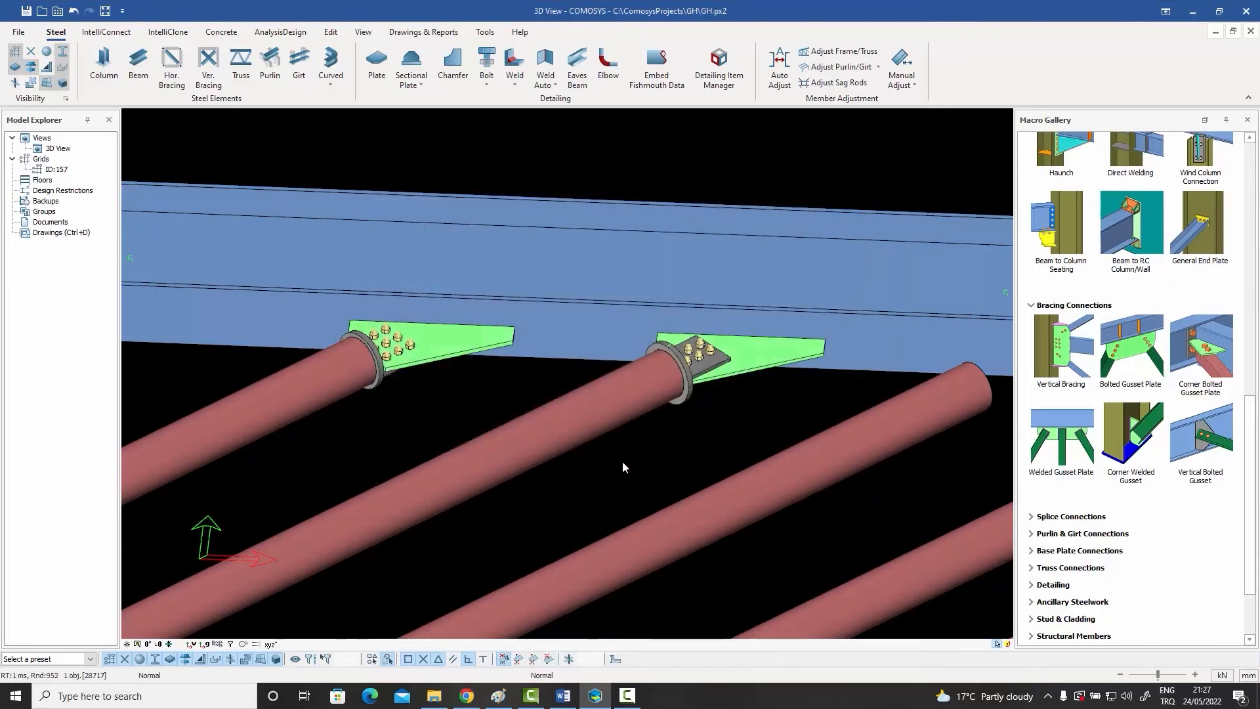
Step: Join the third pipe brace to the beam with the Bolted Gusset Plate macro and select its gusset plate
middle_drag(622, 462, 464, 459)
scroll(583, 459, up, 5)
scroll(586, 448, down, 6)
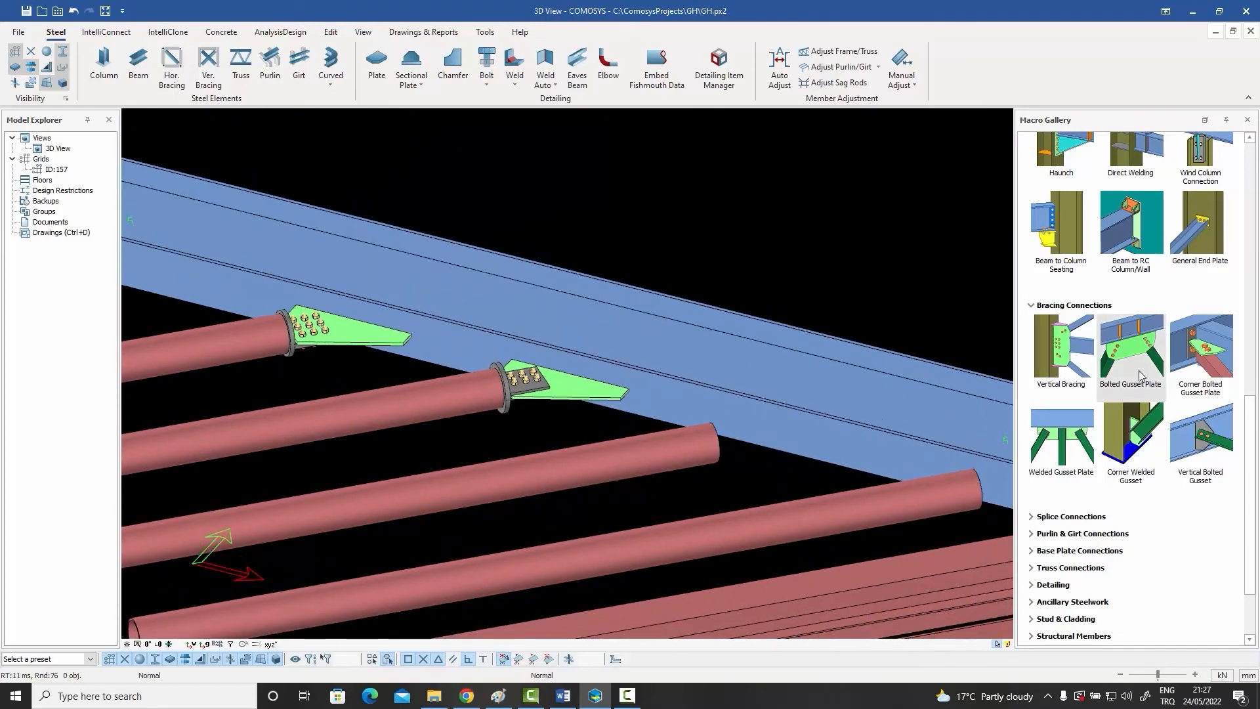
click(1124, 348)
click(815, 431)
click(701, 450)
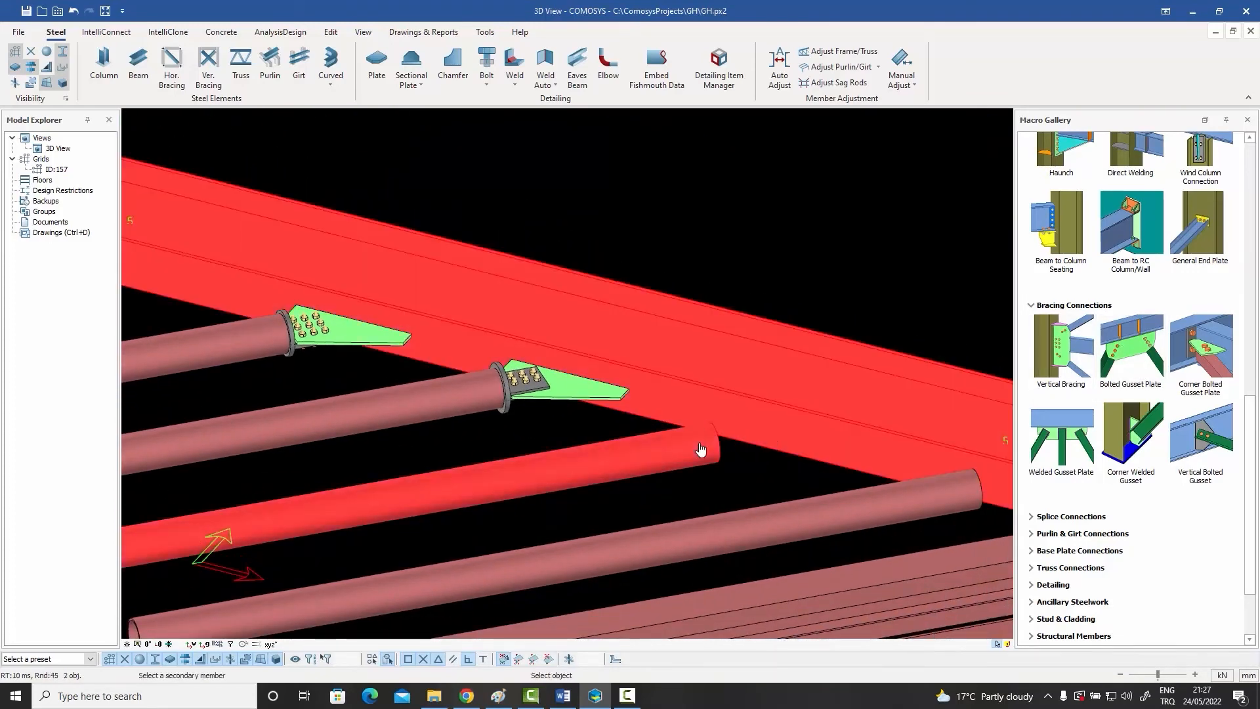
click(779, 443)
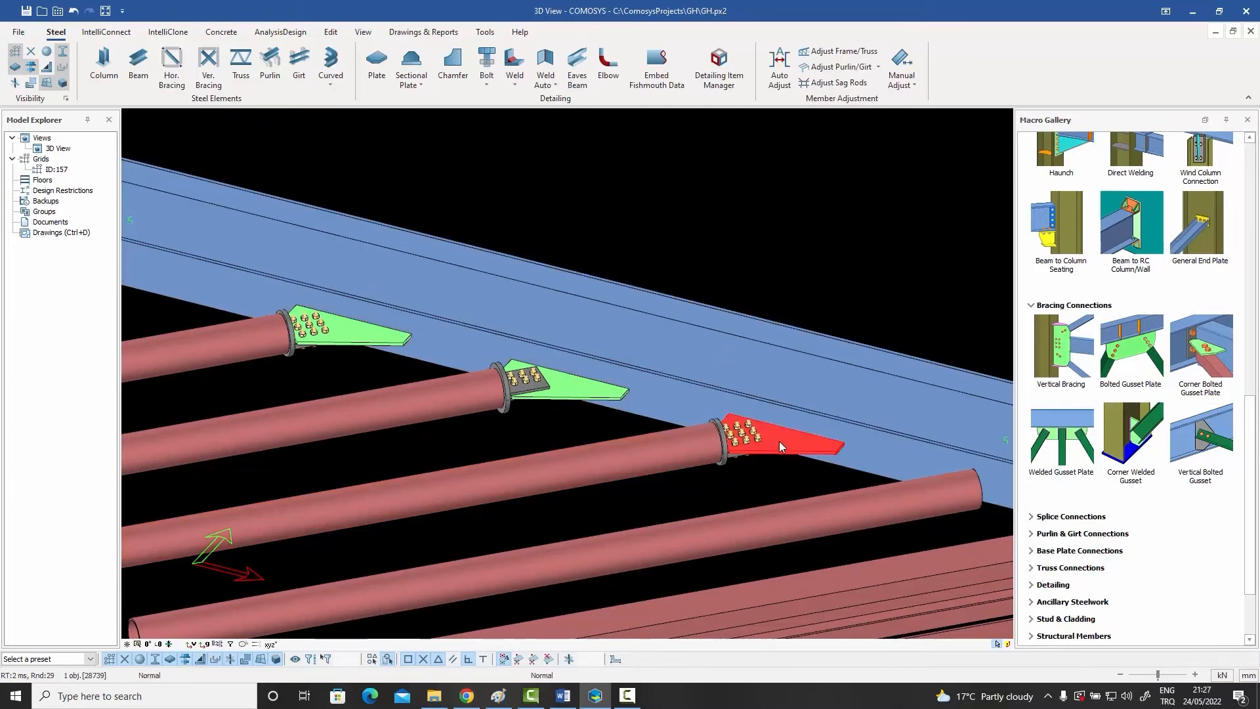
Step: Load the preset "Pipe with no end plate" for the third pipe brace's gusset connection and accept it
double_click(778, 441)
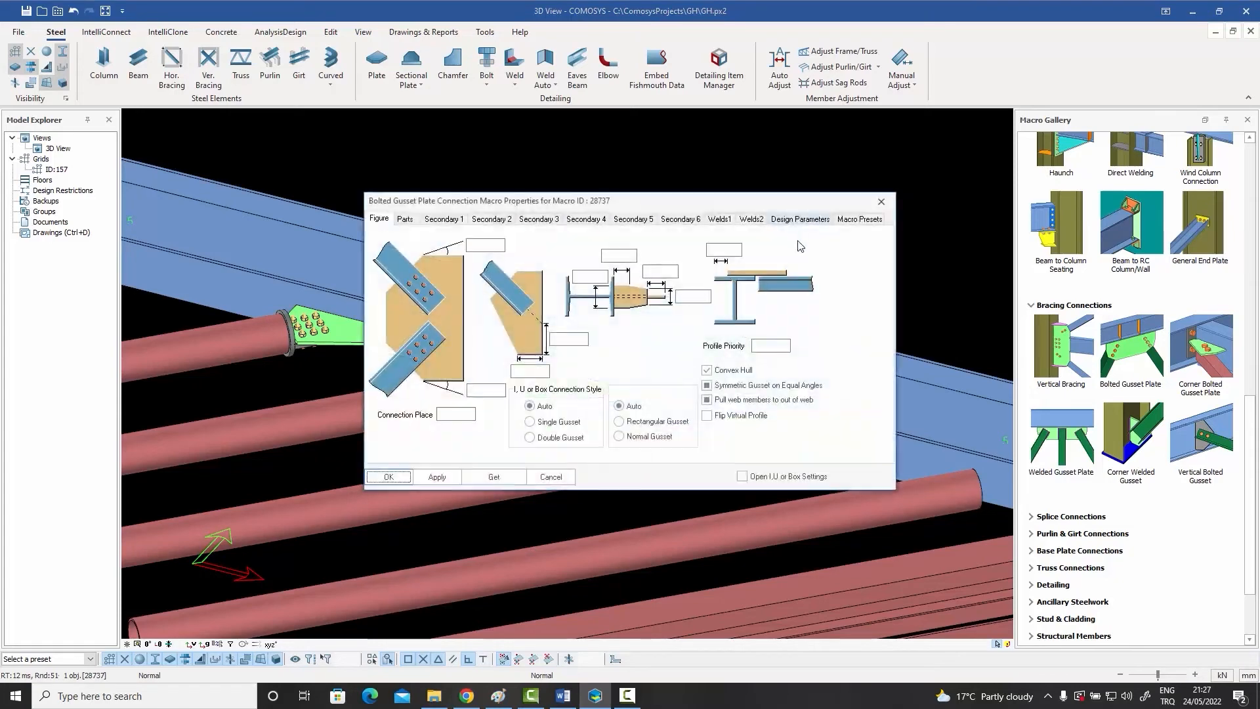
click(855, 221)
click(543, 261)
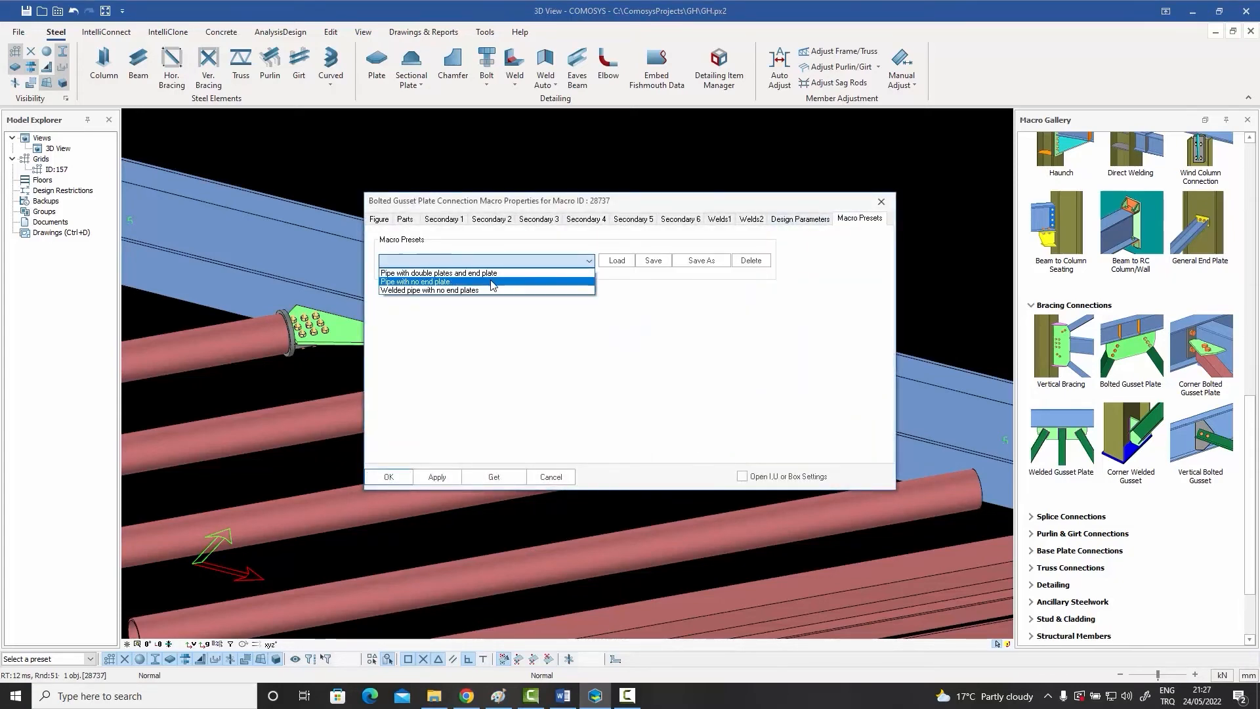
click(427, 282)
click(617, 261)
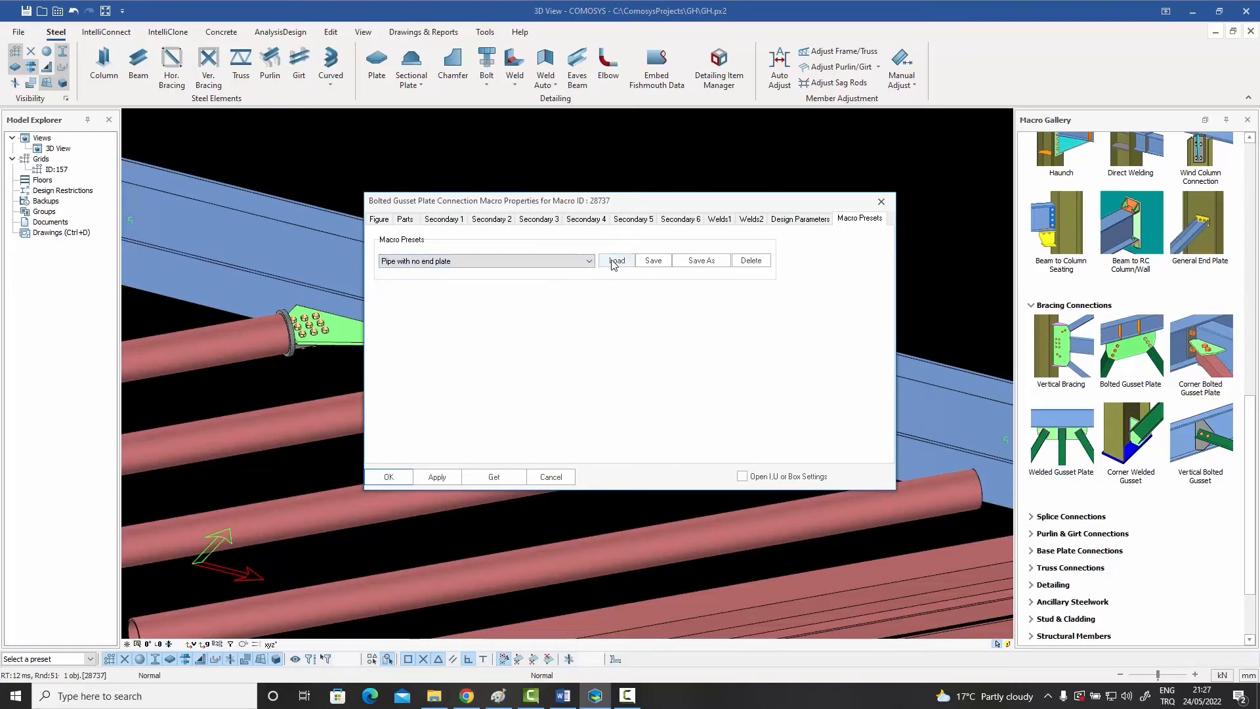
click(390, 479)
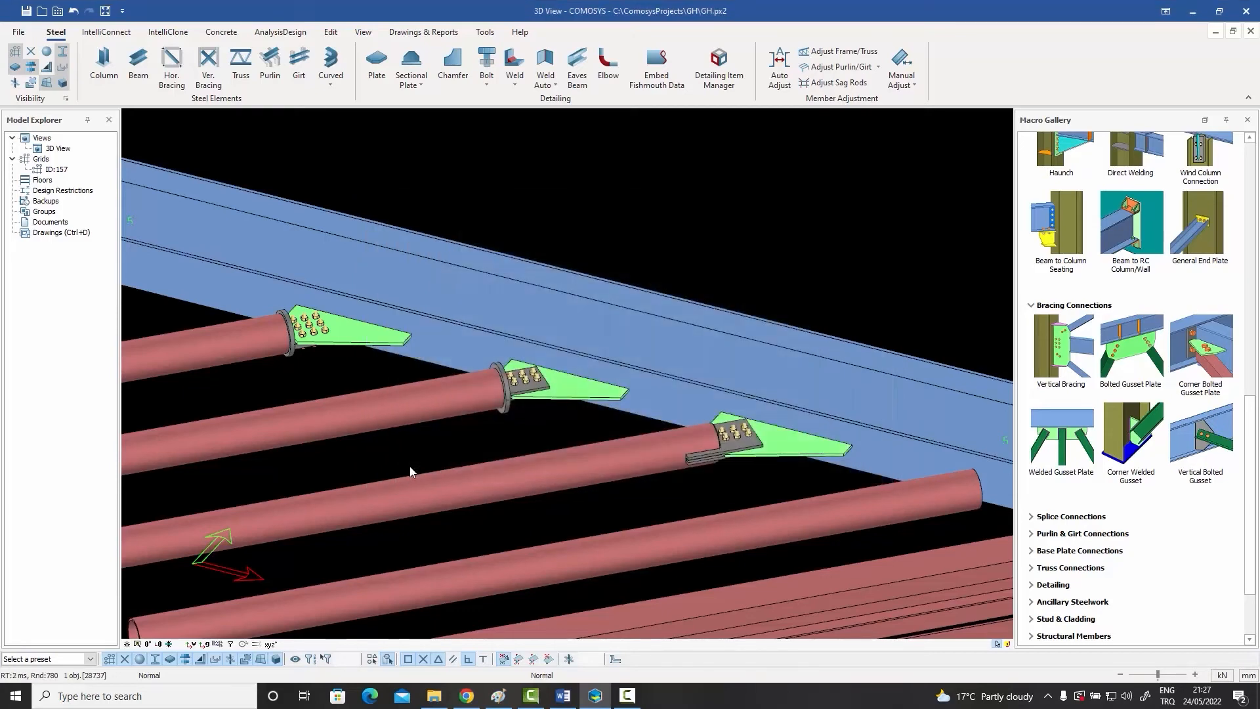
Step: Compare the third pipe brace's slotted end with the second brace's end plate, highlighting the end plate
scroll(727, 434, up, 5)
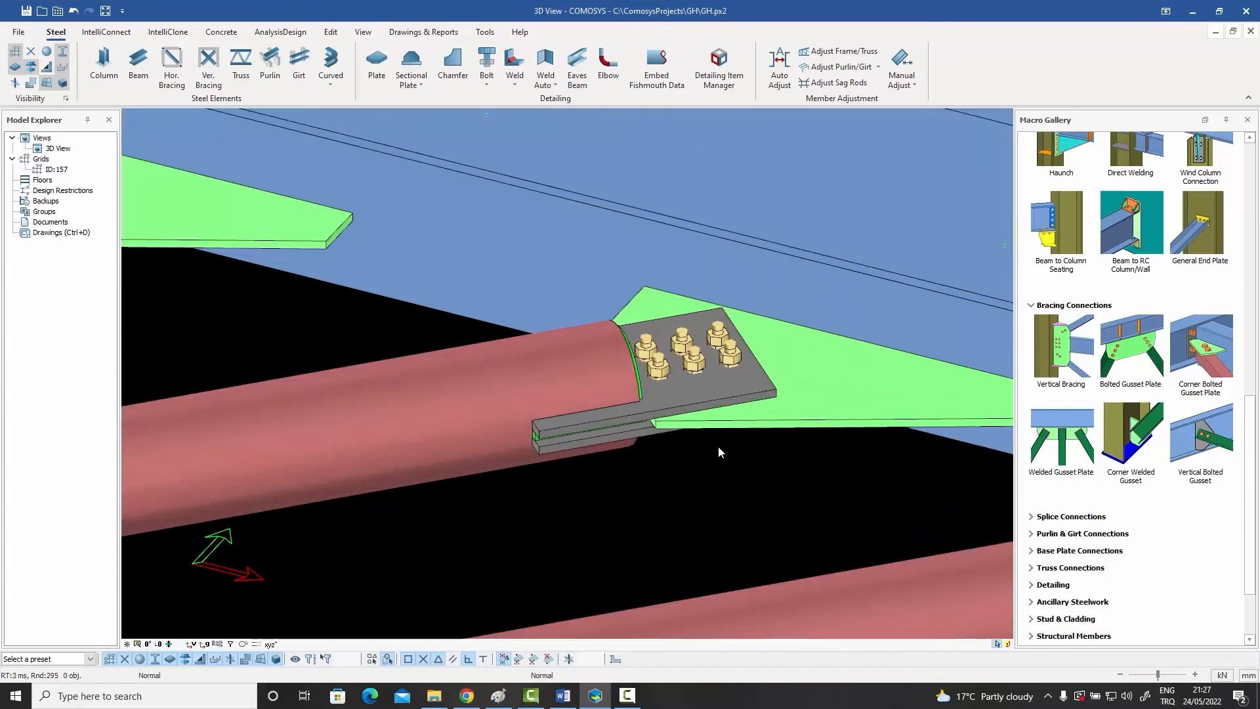
scroll(718, 451, down, 4)
scroll(486, 351, up, 4)
click(496, 337)
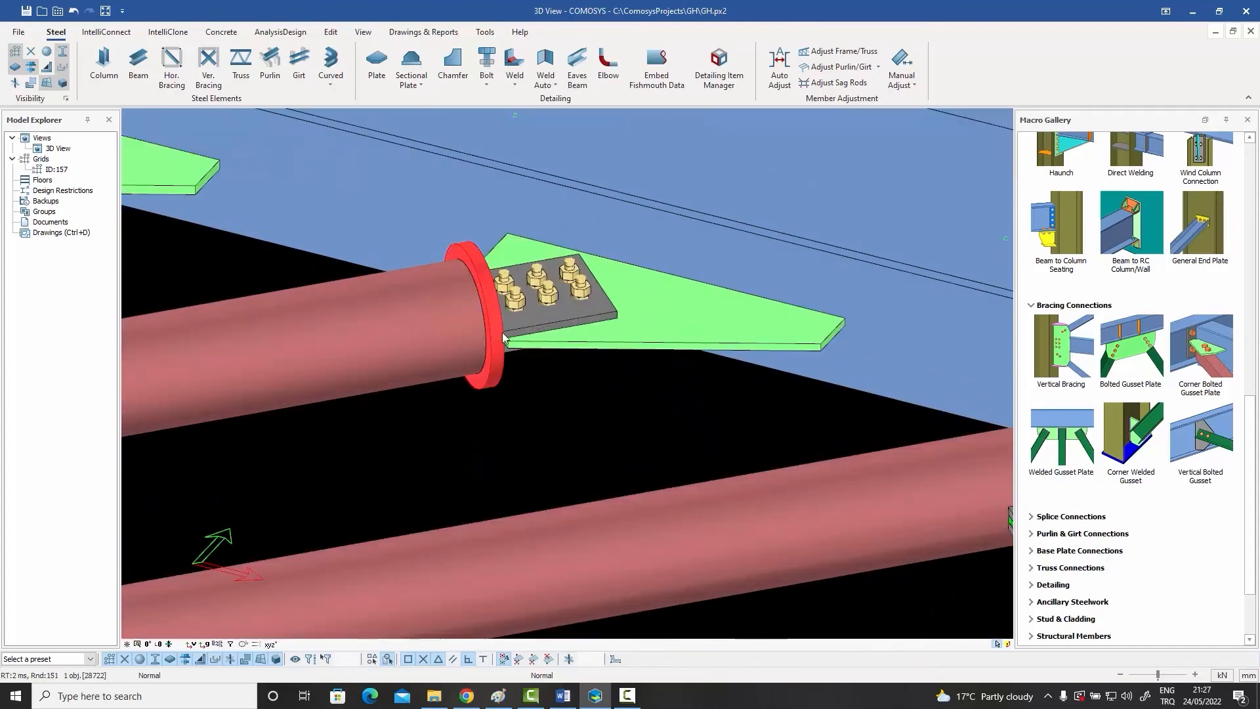
middle_drag(529, 367, 541, 357)
scroll(539, 367, down, 3)
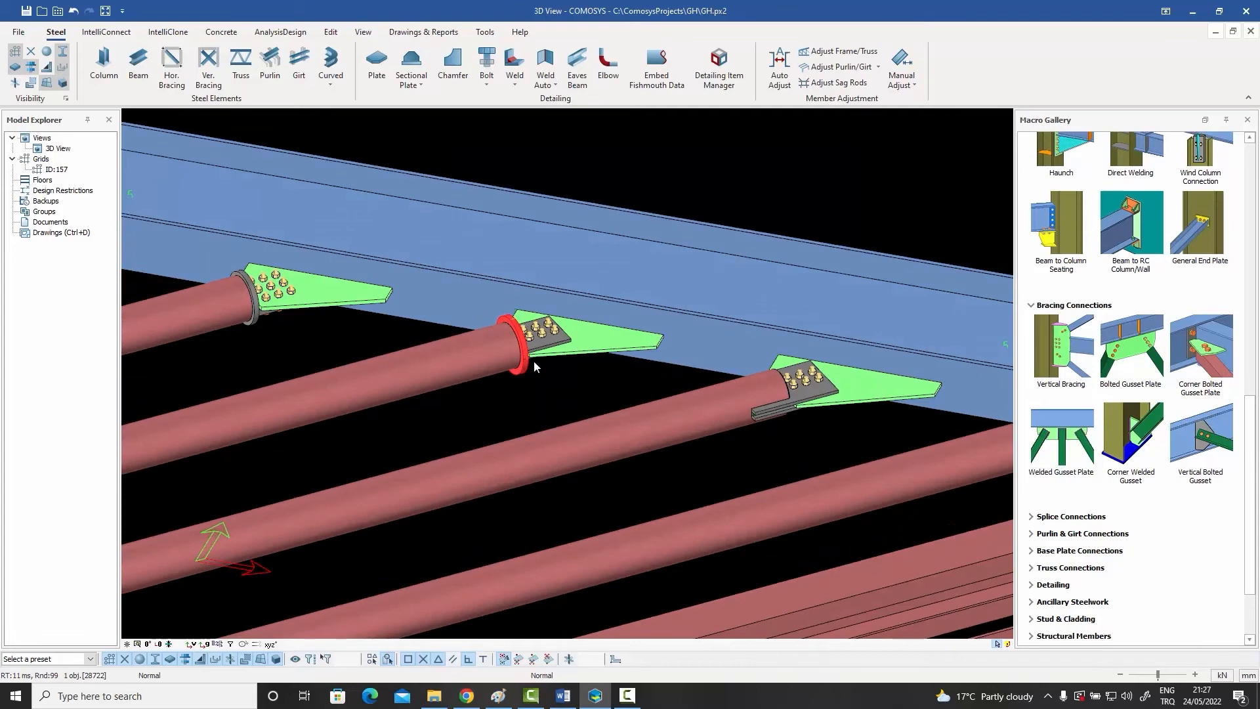
middle_drag(613, 386, 541, 384)
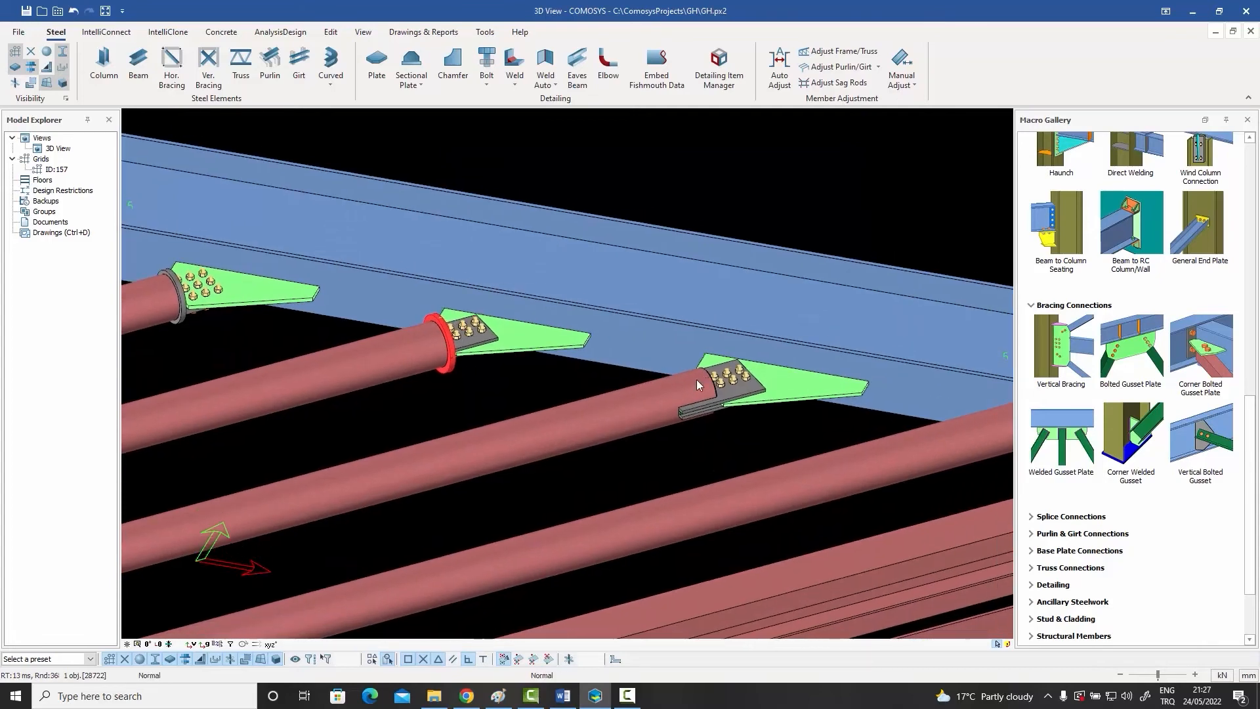
scroll(697, 384, up, 3)
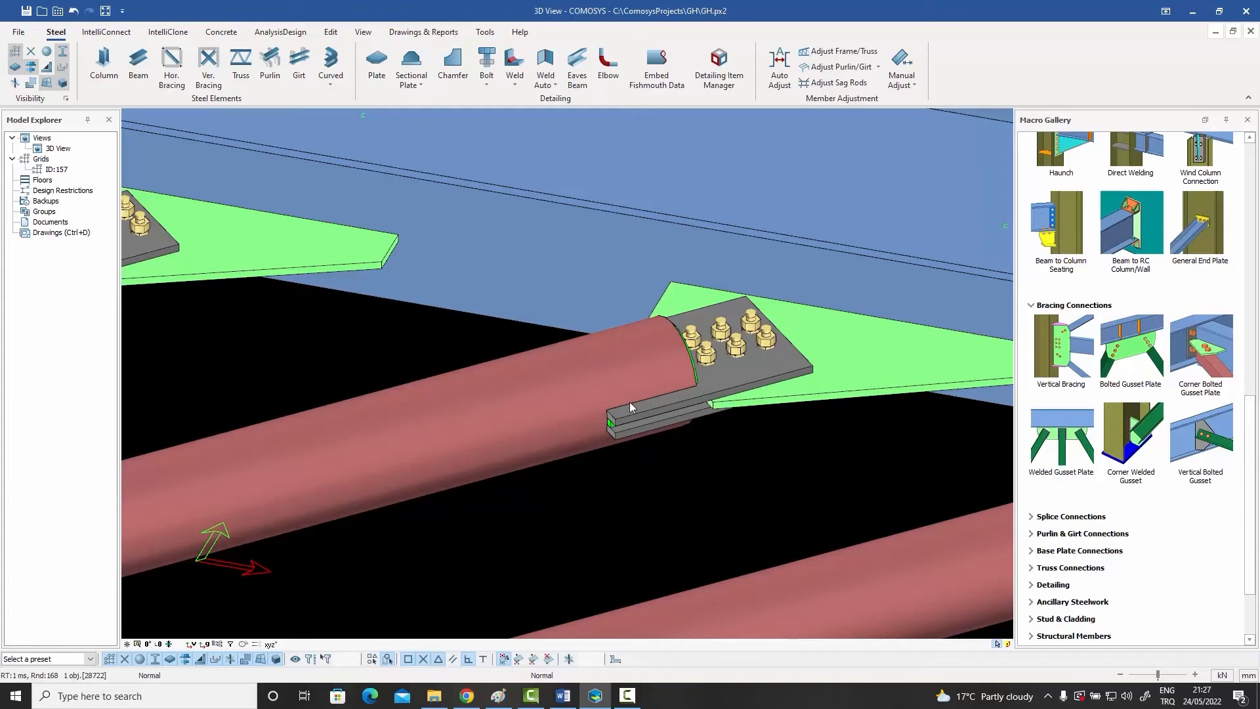
middle_drag(669, 407, 480, 424)
scroll(706, 437, down, 3)
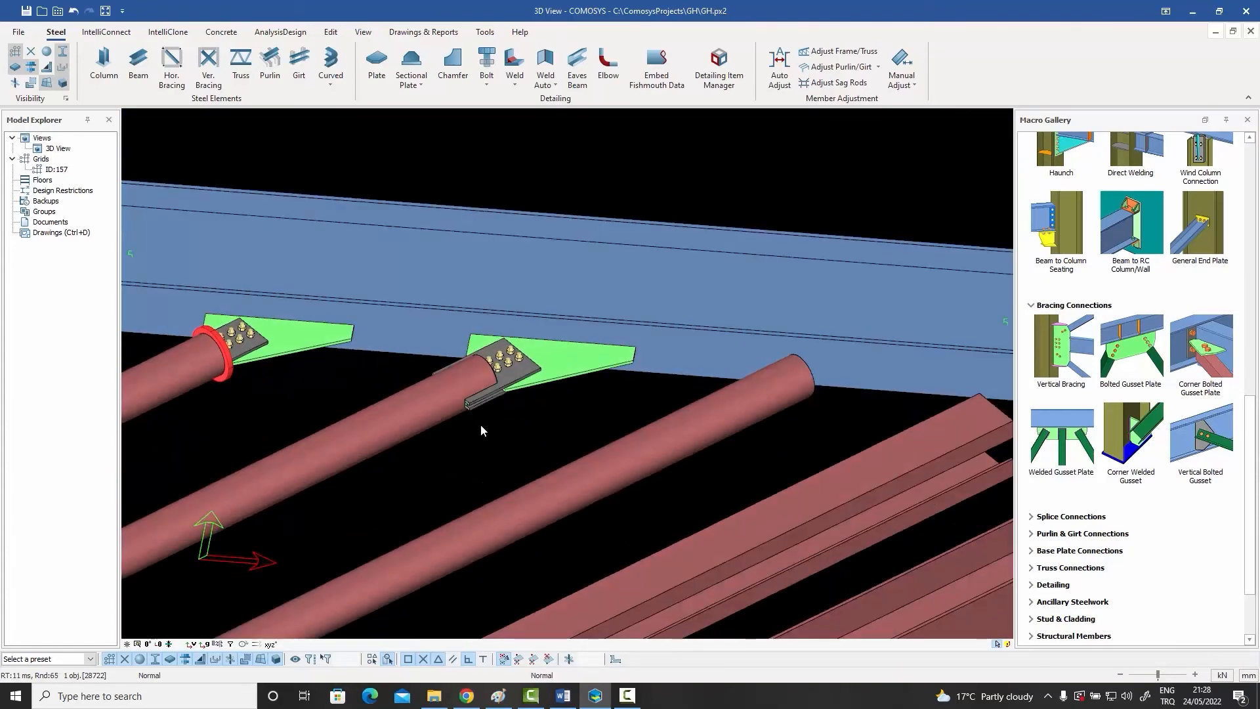
Step: Apply the Bolted Gusset Plate macro to the beam and the fourth pipe brace
click(1121, 351)
click(848, 368)
click(776, 398)
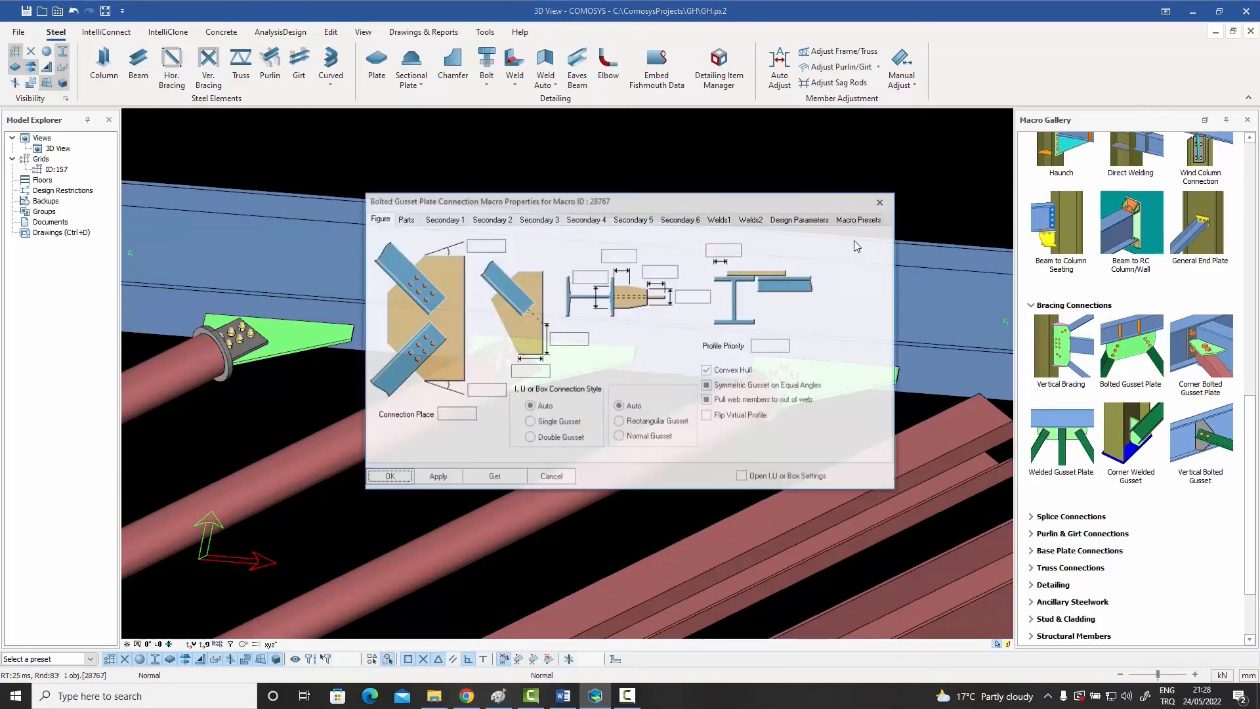
Step: Load the preset "Welded pipe with no end plates" for the fourth pipe brace's connection, accept it and inspect the joint
click(858, 218)
click(546, 260)
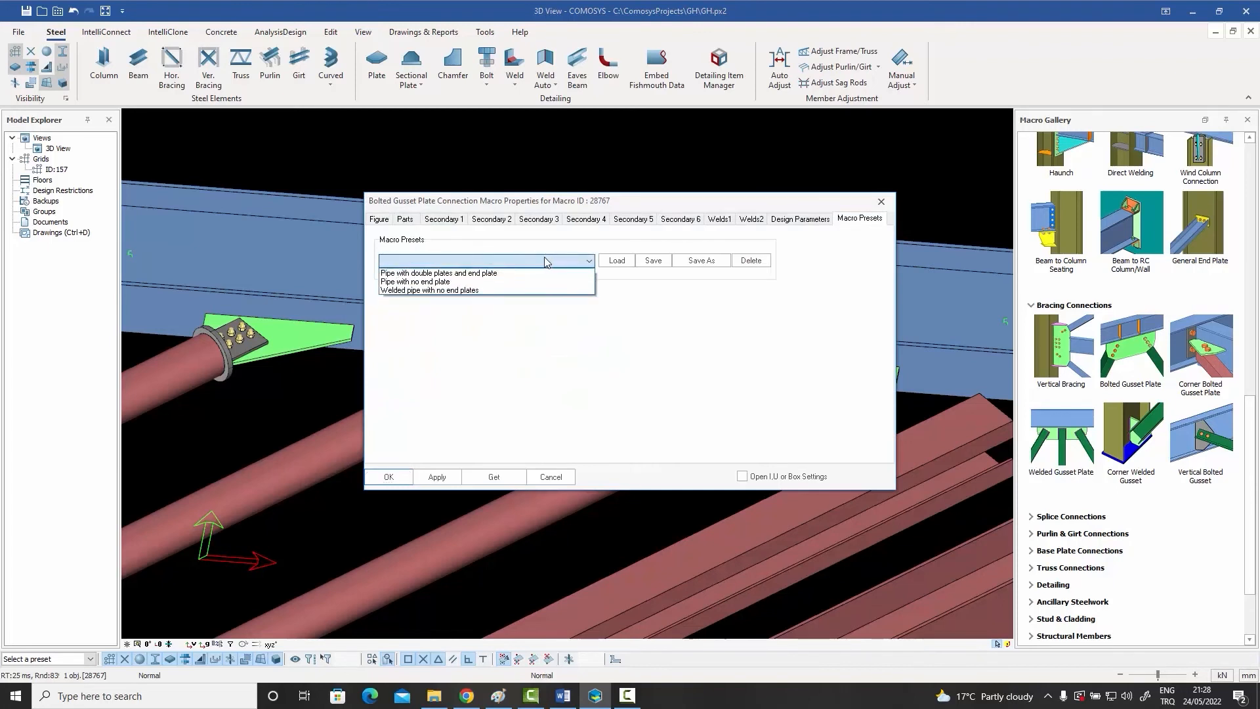
click(468, 291)
click(618, 261)
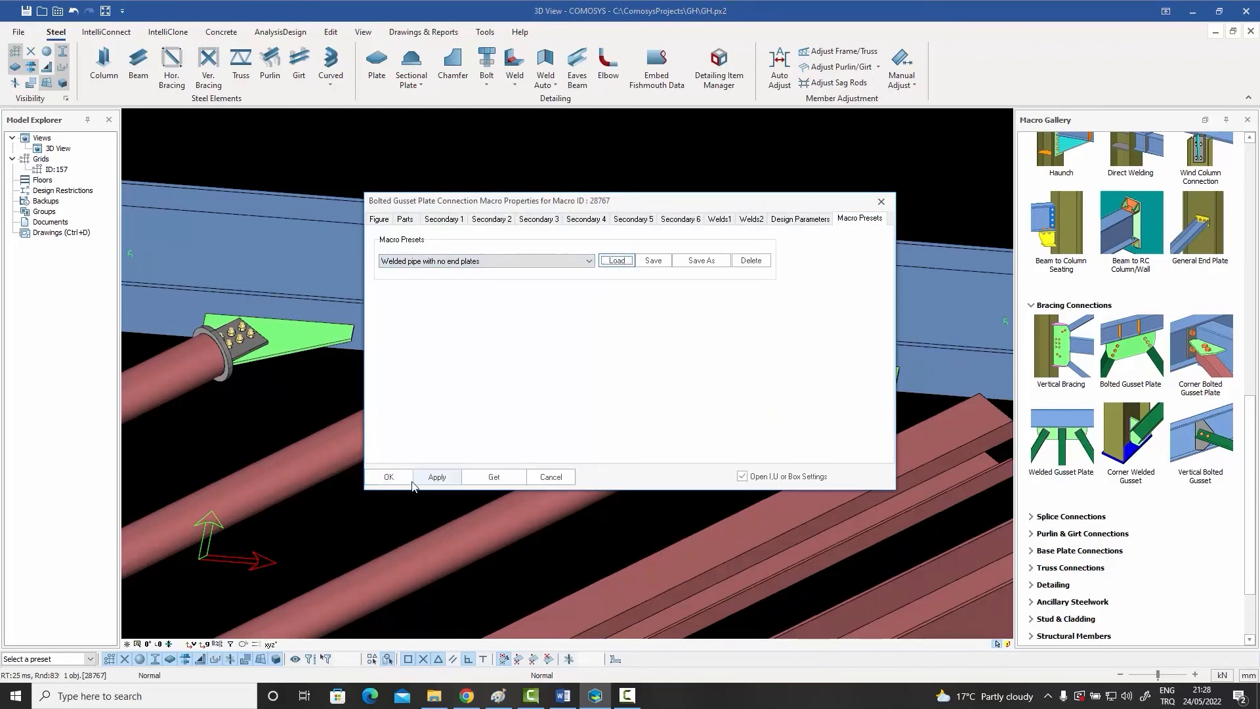
click(389, 477)
scroll(801, 412, up, 3)
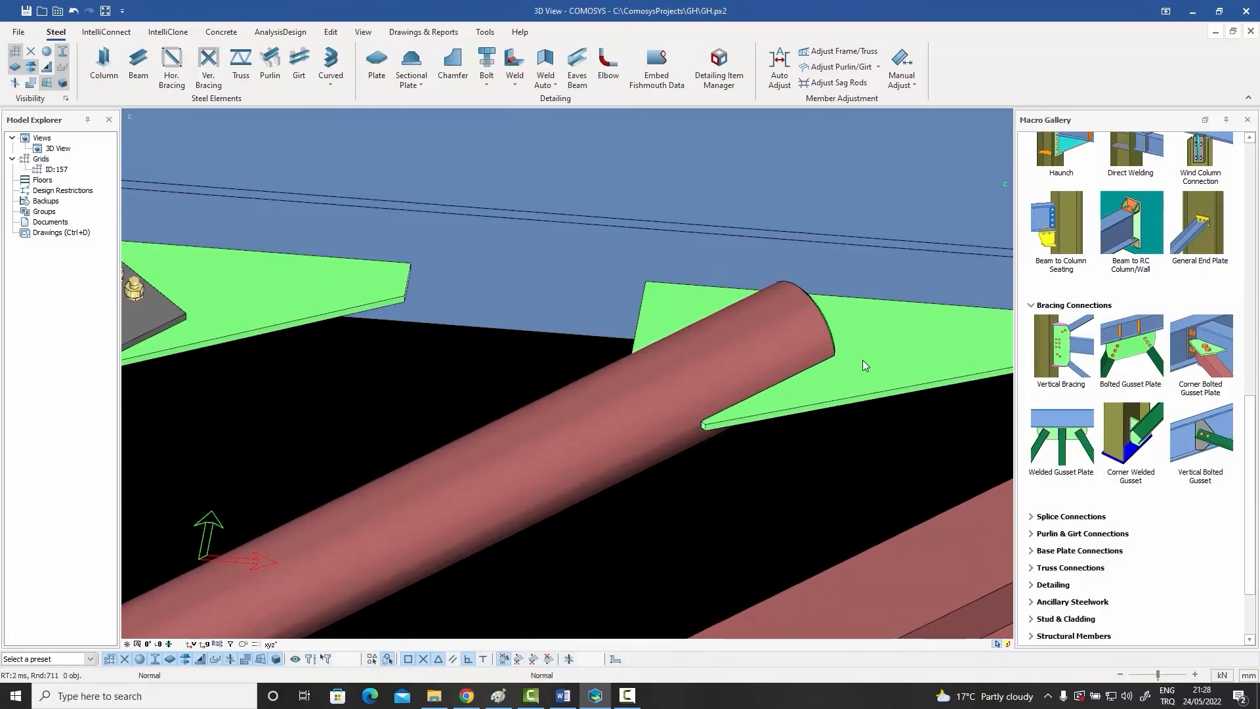
scroll(755, 384, down, 4)
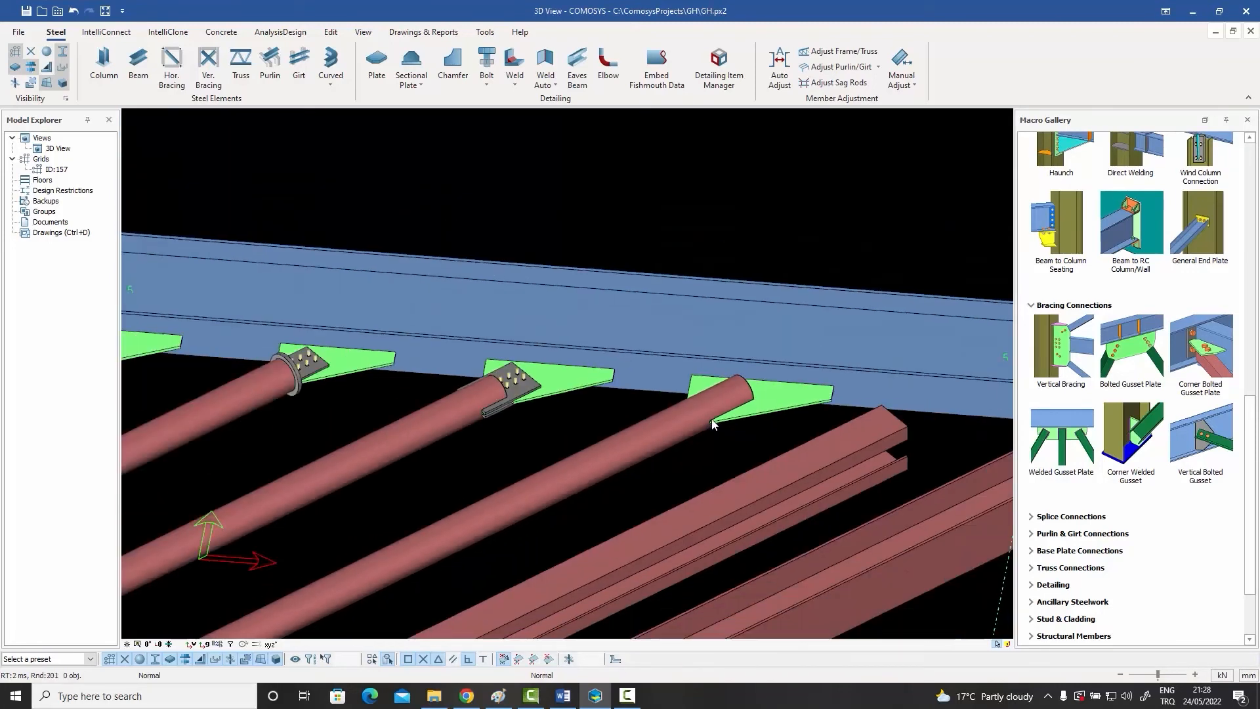
Step: Connect the first I-profile brace, next to the pipes, to the beam with the Bolted Gusset Plate macro and inspect its bolted plates
scroll(695, 388, up, 2)
middle_drag(694, 388, 644, 388)
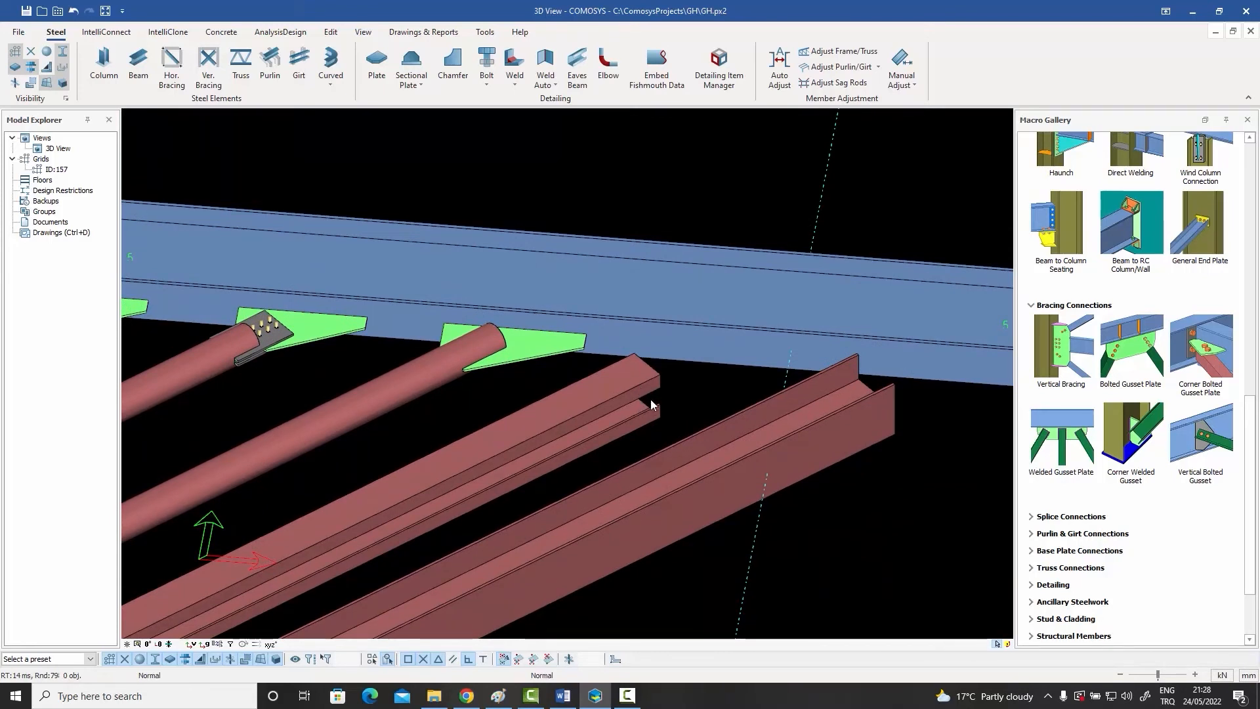
click(1132, 346)
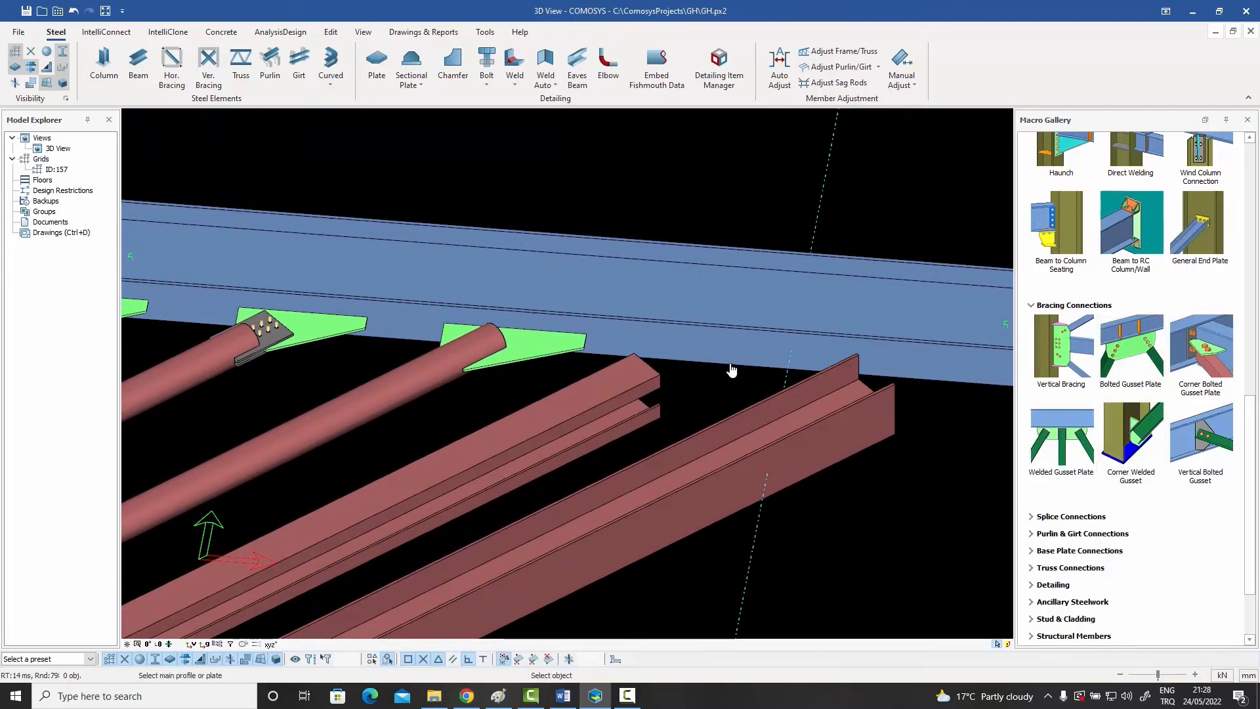
click(720, 358)
click(617, 399)
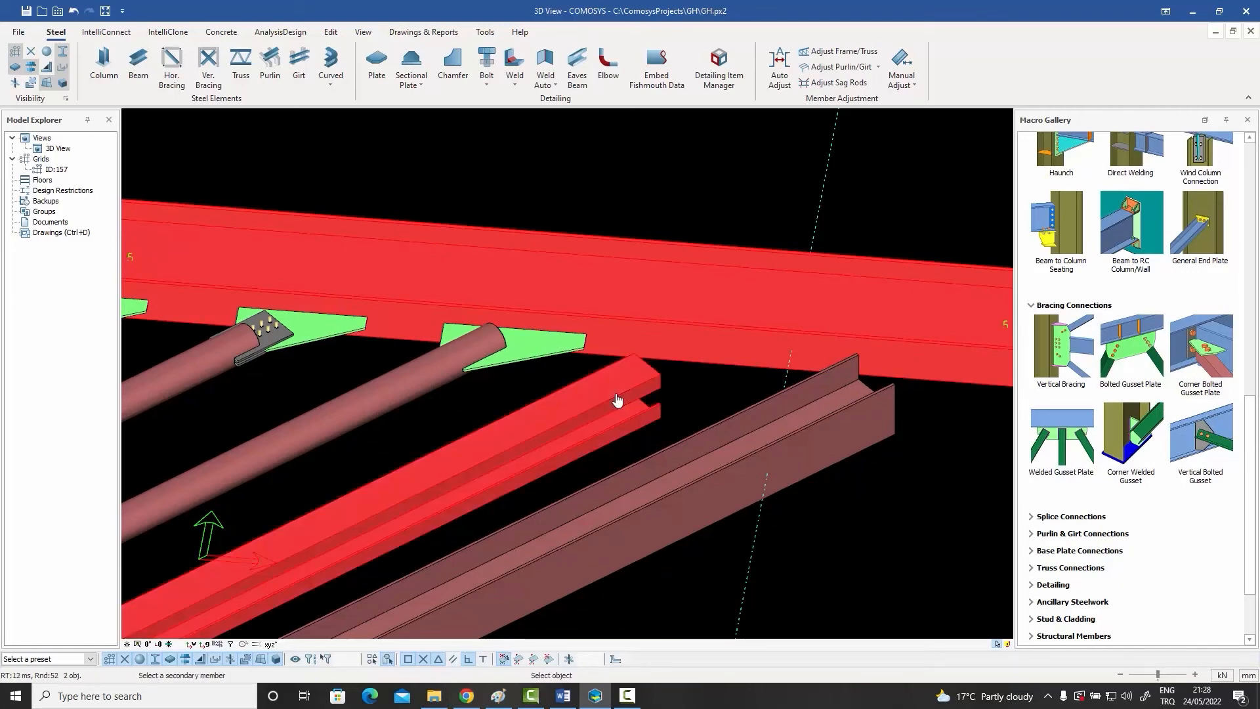
right_click(618, 399)
scroll(676, 382, up, 3)
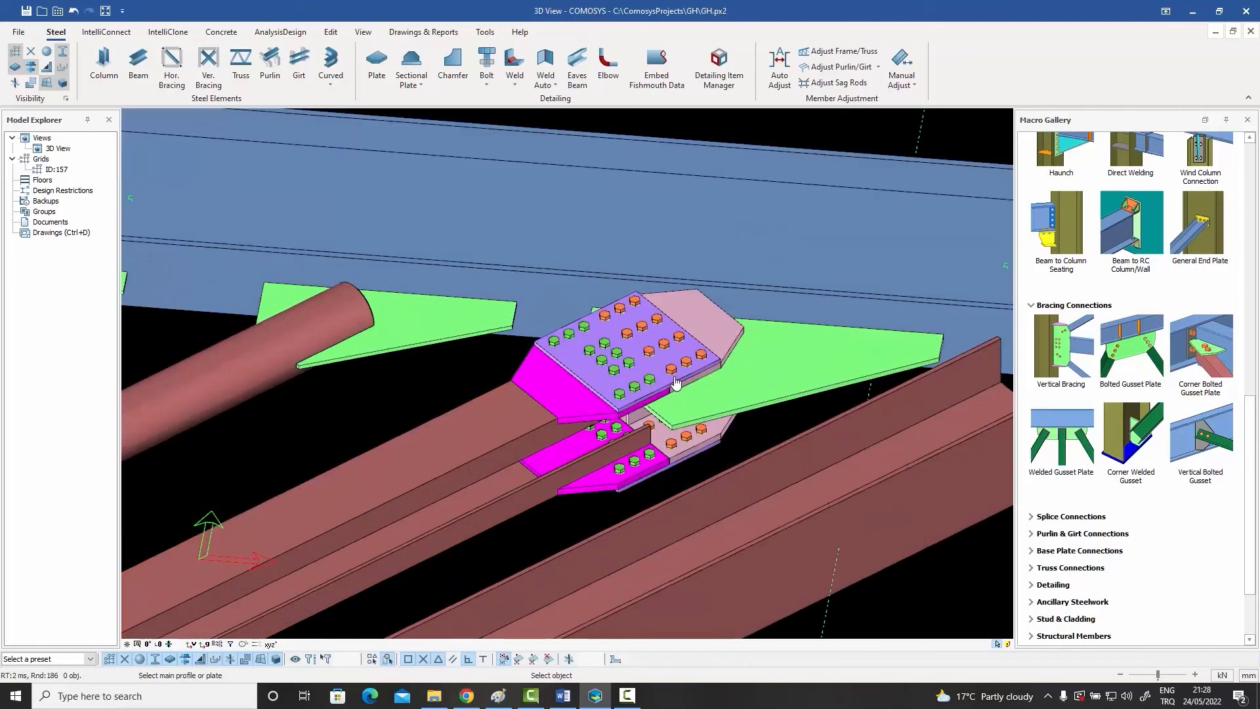
key(Escape)
click(673, 370)
middle_drag(674, 370, 565, 386)
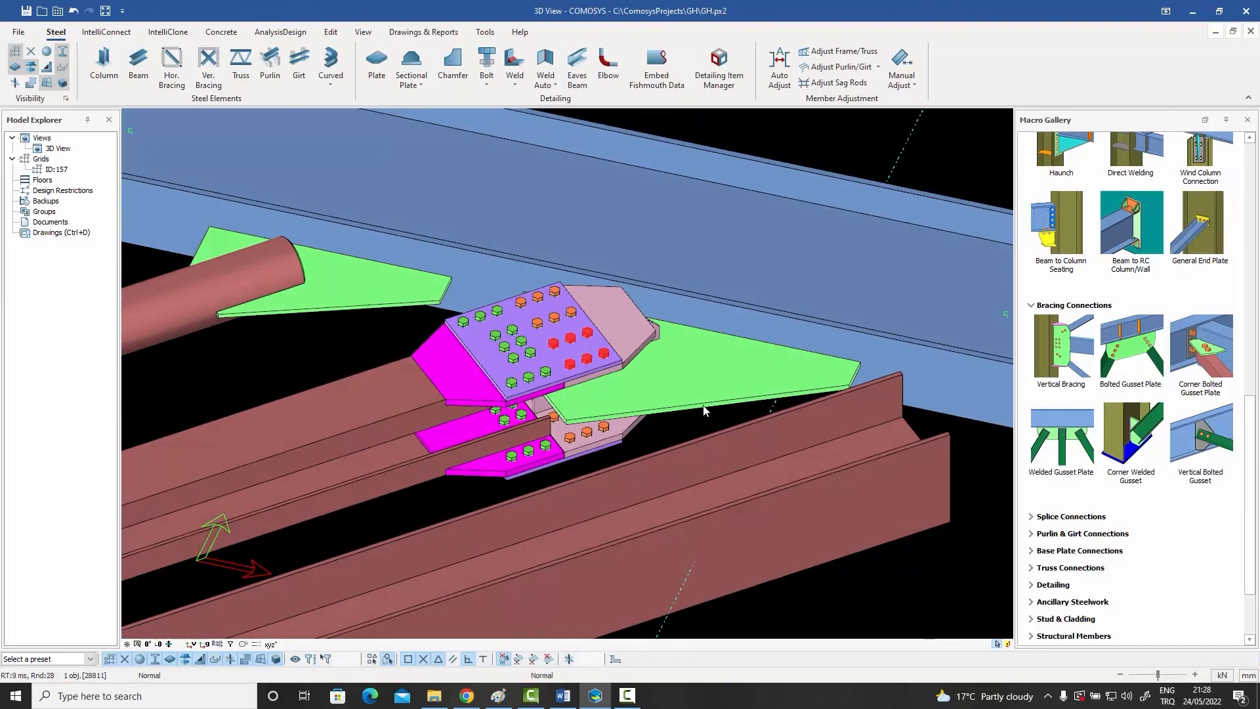
middle_drag(674, 421, 624, 395)
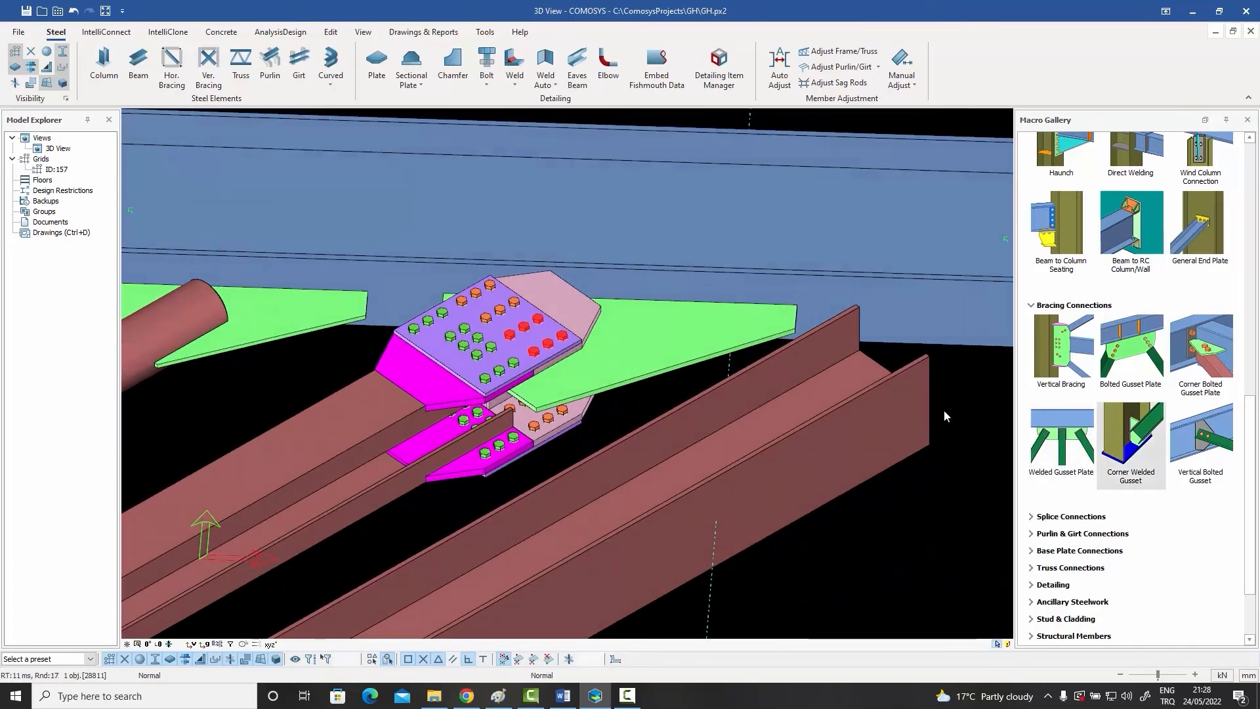
Step: Delete the first I-profile brace's gusset connection and connect the second I-profile brace to the beam with the Bolted Gusset Plate macro
click(637, 341)
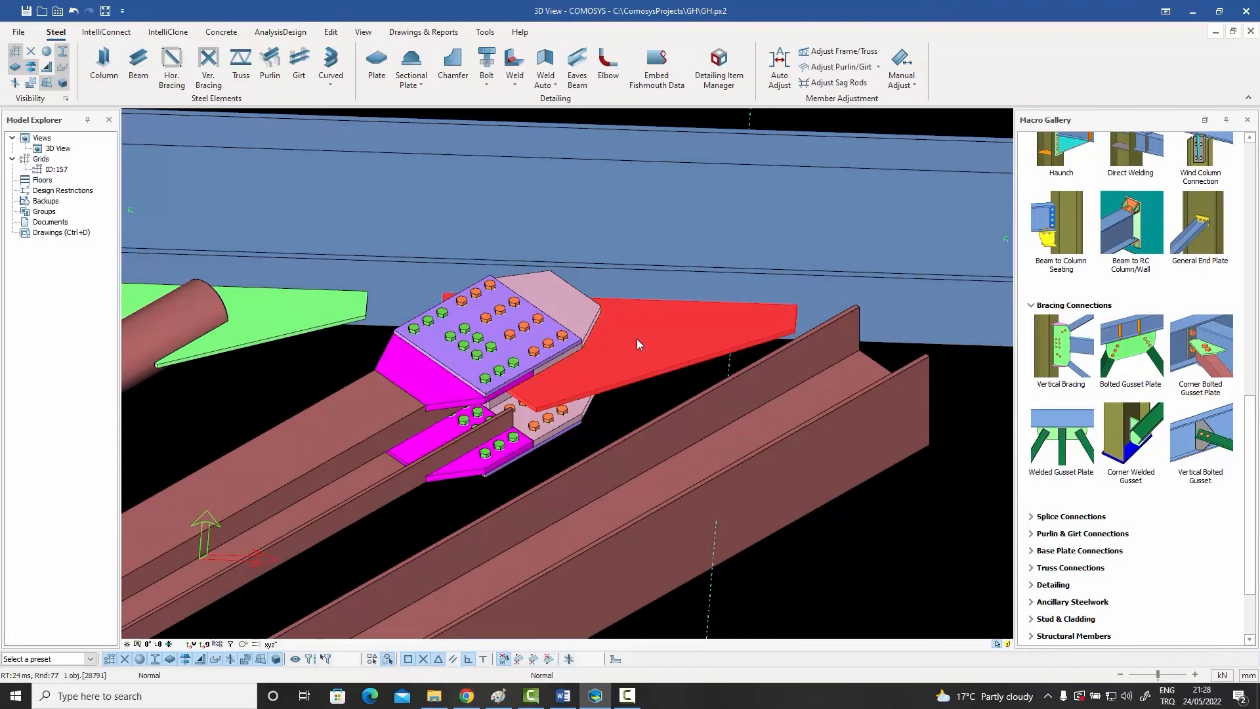
key(Delete)
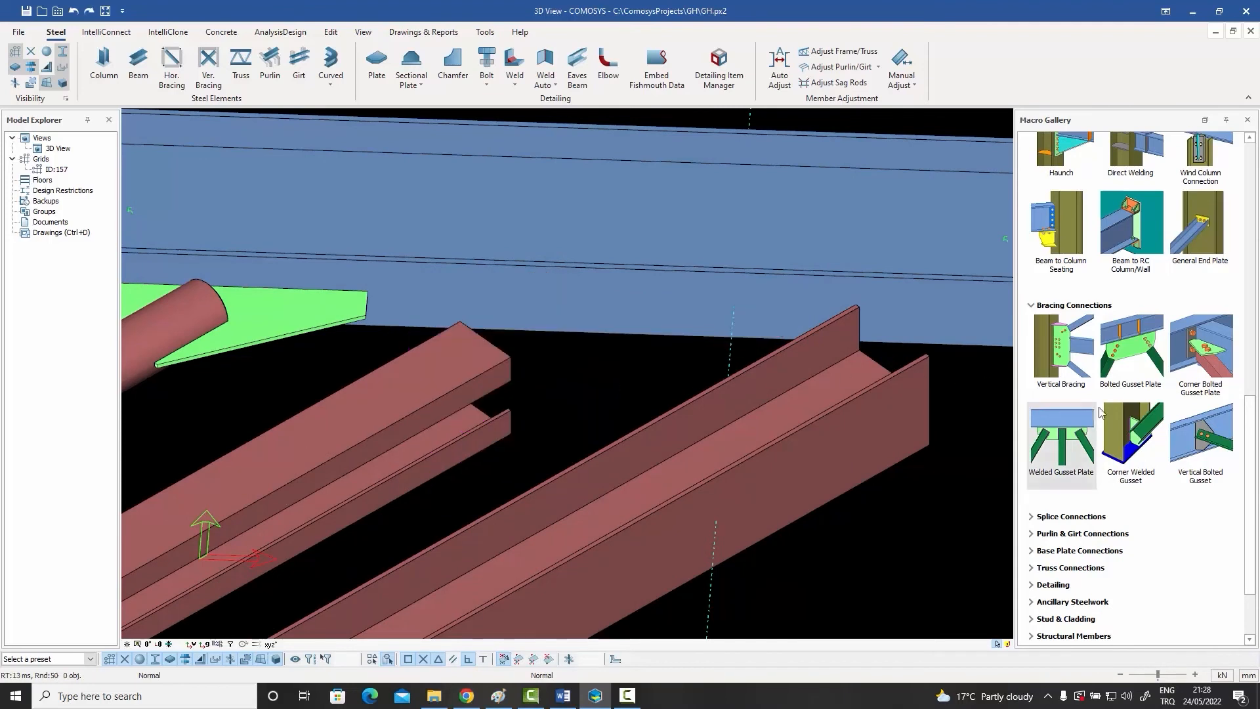
click(1134, 360)
click(946, 320)
click(804, 374)
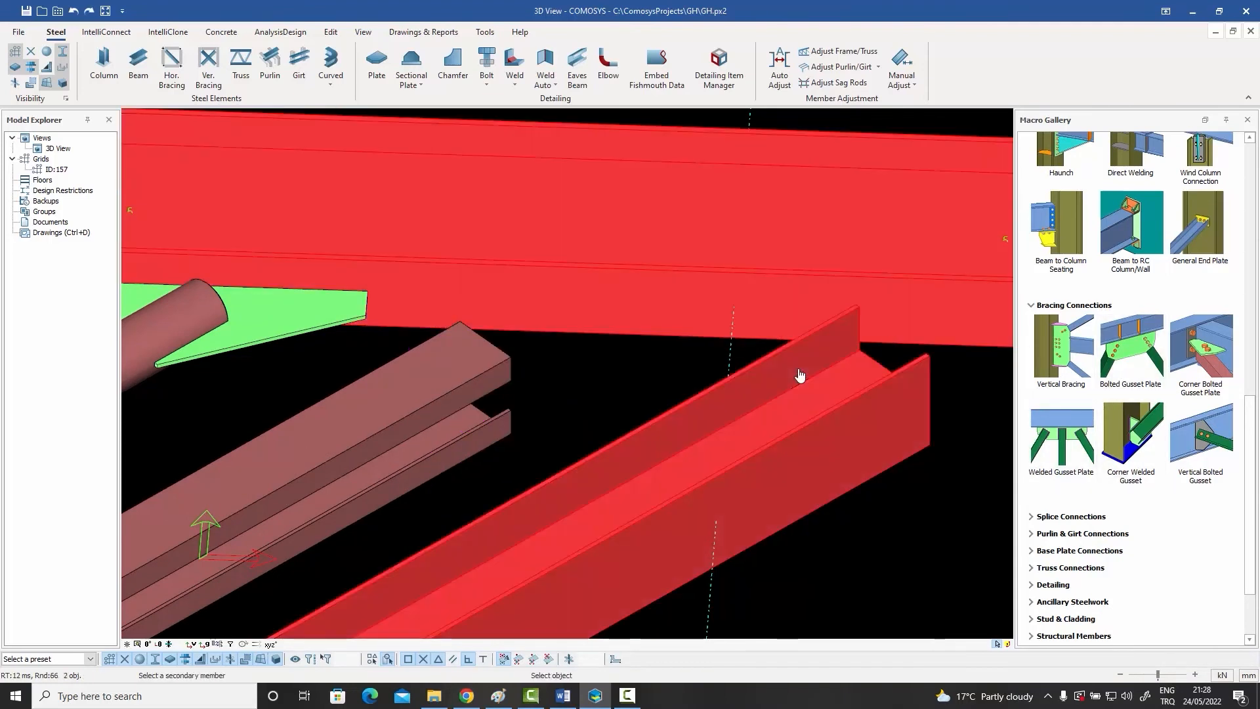
scroll(814, 364, down, 5)
key(Escape)
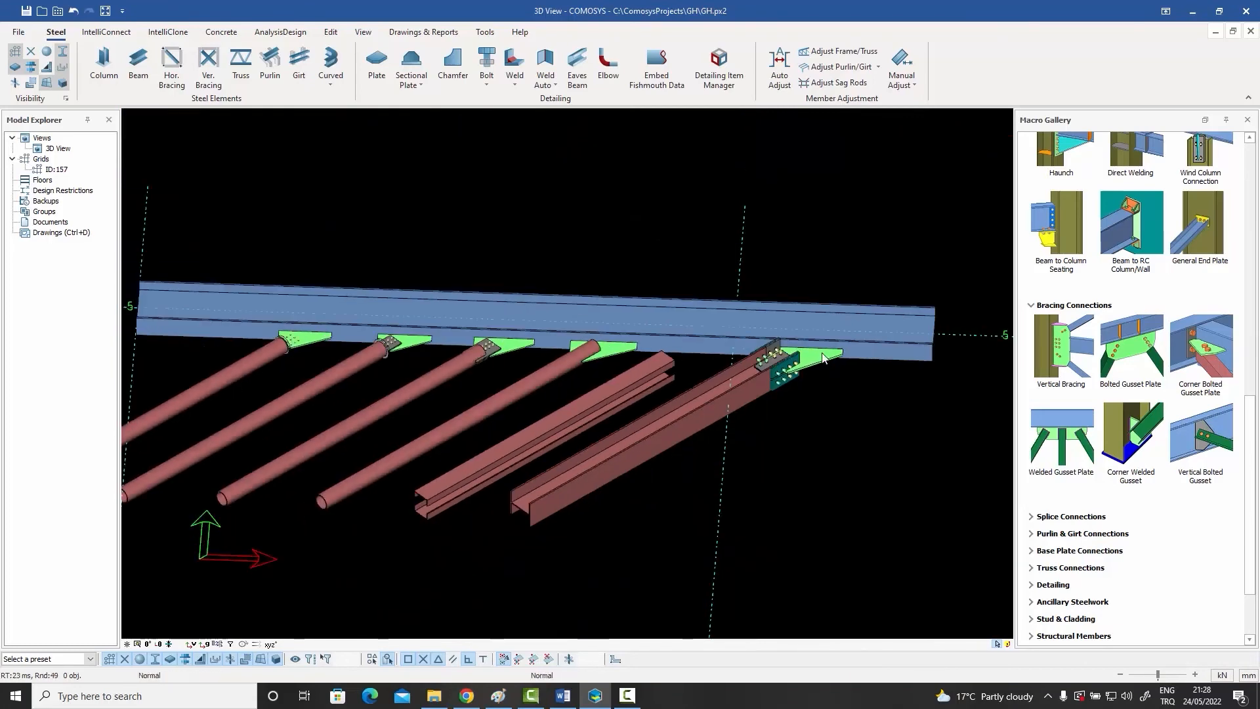
Step: Inspect the second I-profile brace's bolted plates and review the row of pipe brace connections, highlighting the first pipe brace
scroll(810, 356, up, 8)
mouse_move(1138, 350)
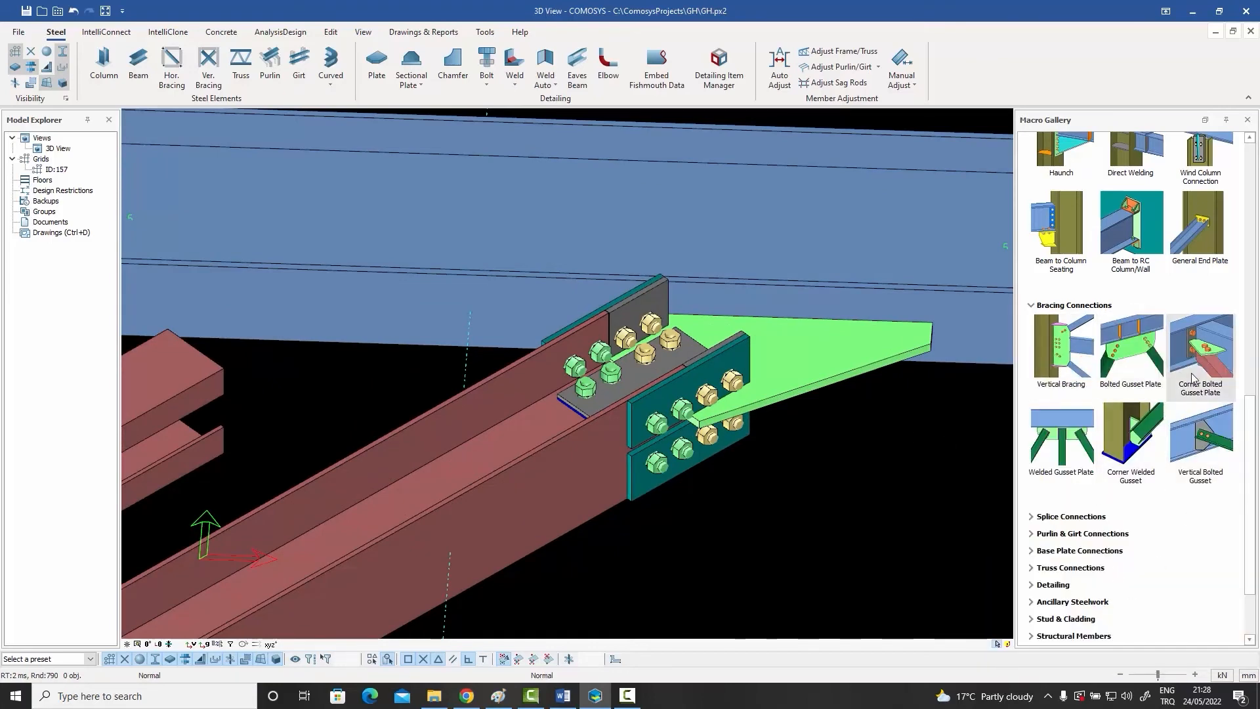
mouse_move(1192, 378)
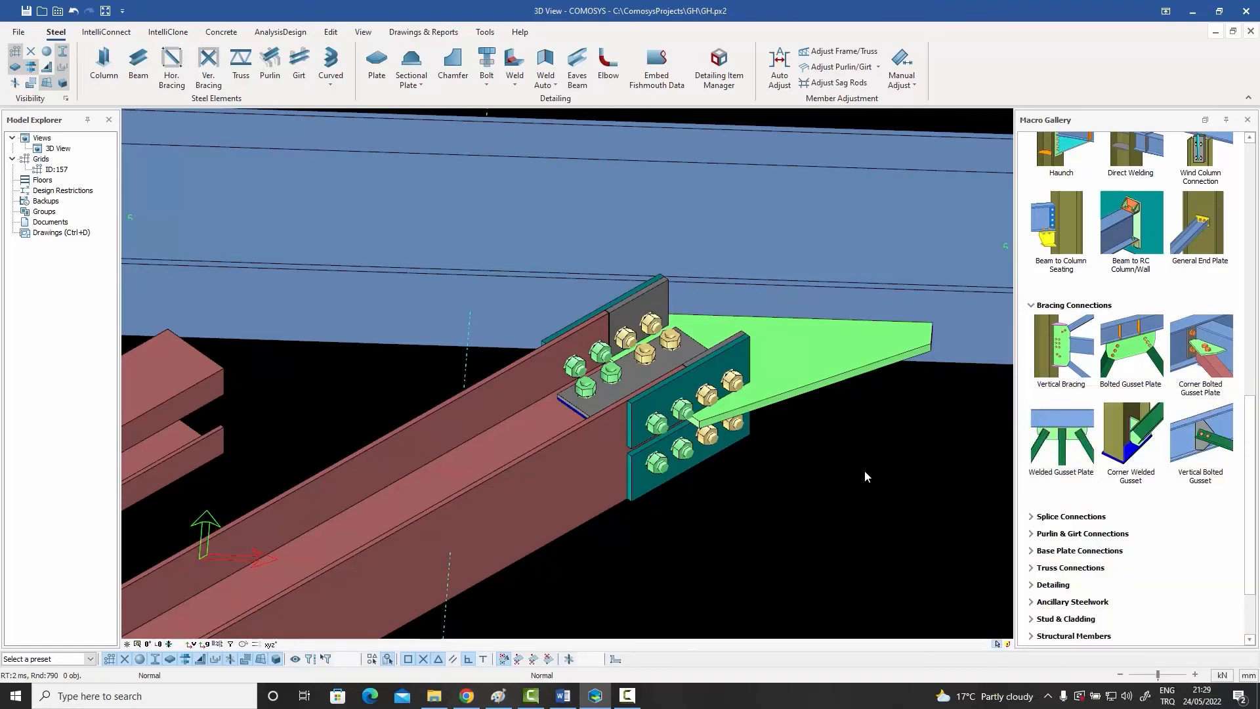
scroll(865, 470, down, 5)
scroll(523, 463, up, 3)
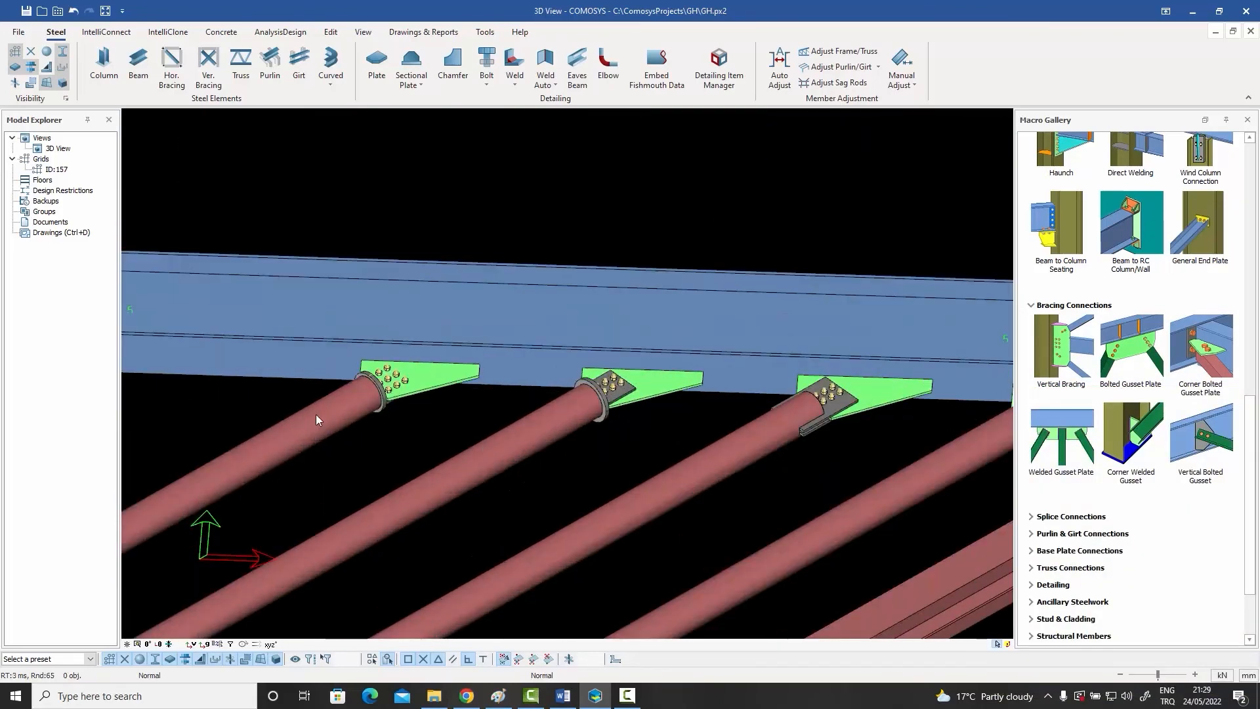
click(317, 415)
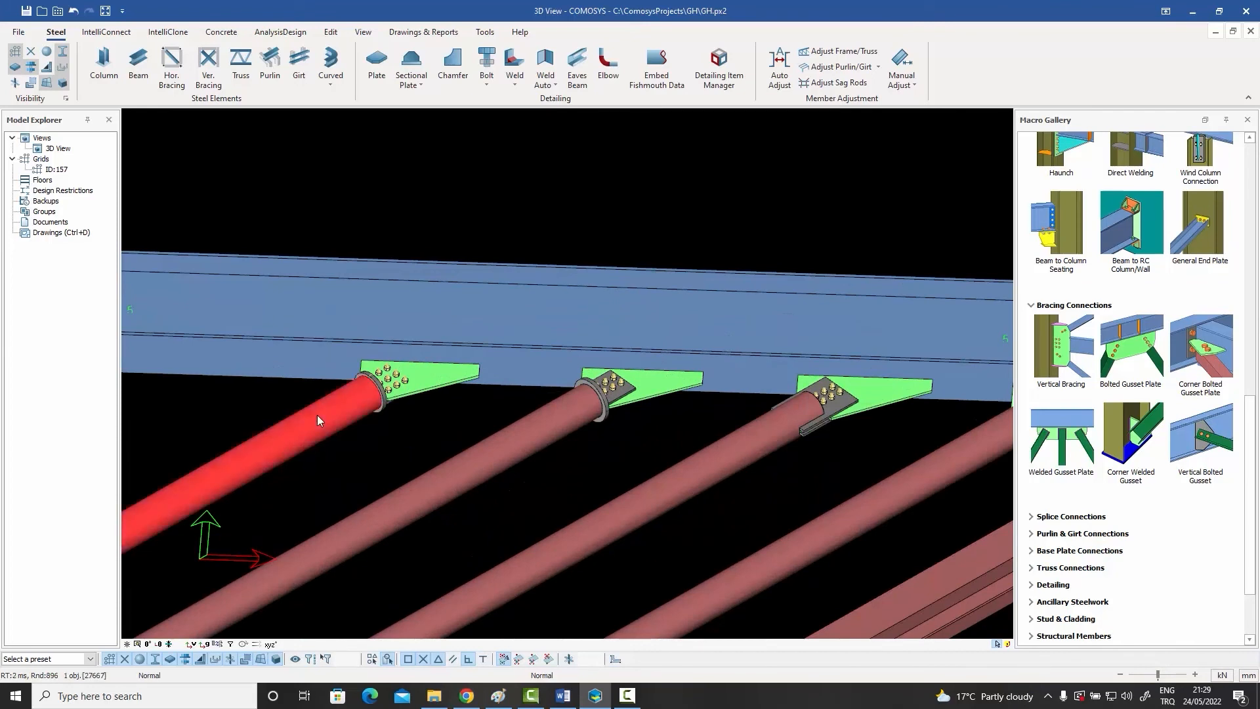
scroll(322, 416, down, 4)
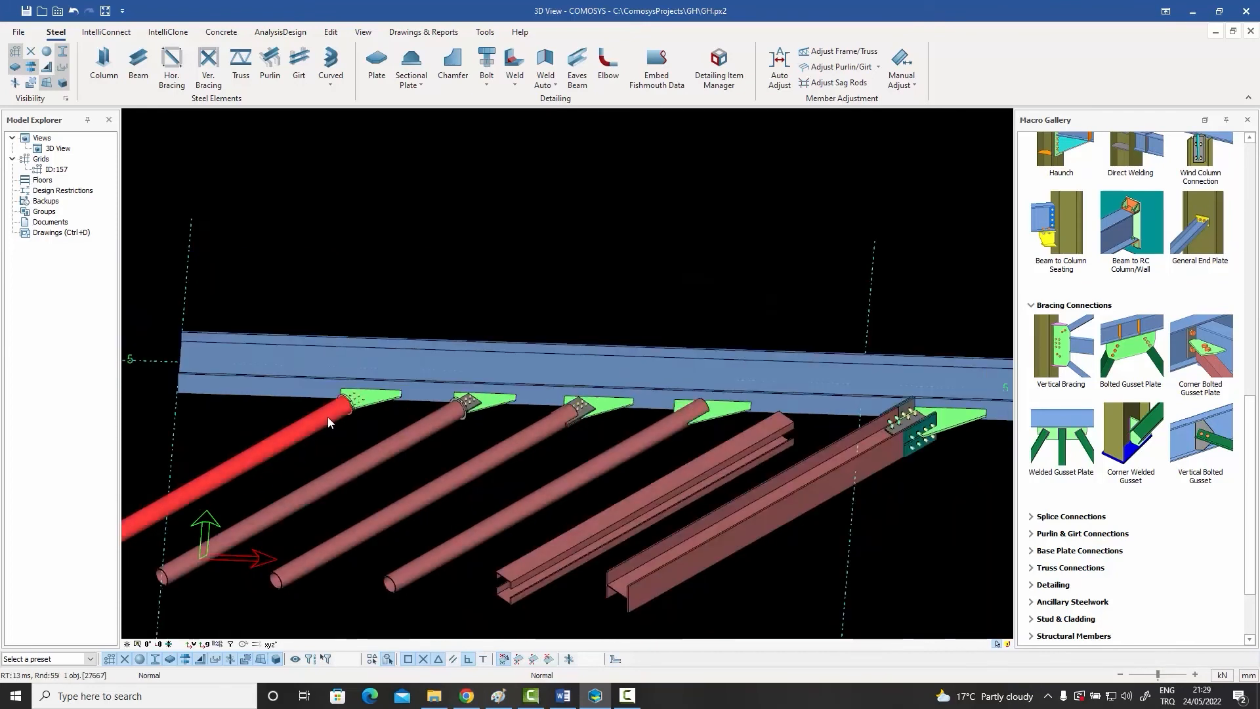
middle_drag(325, 420, 845, 420)
middle_drag(365, 413, 474, 451)
scroll(316, 382, up, 3)
scroll(707, 376, up, 3)
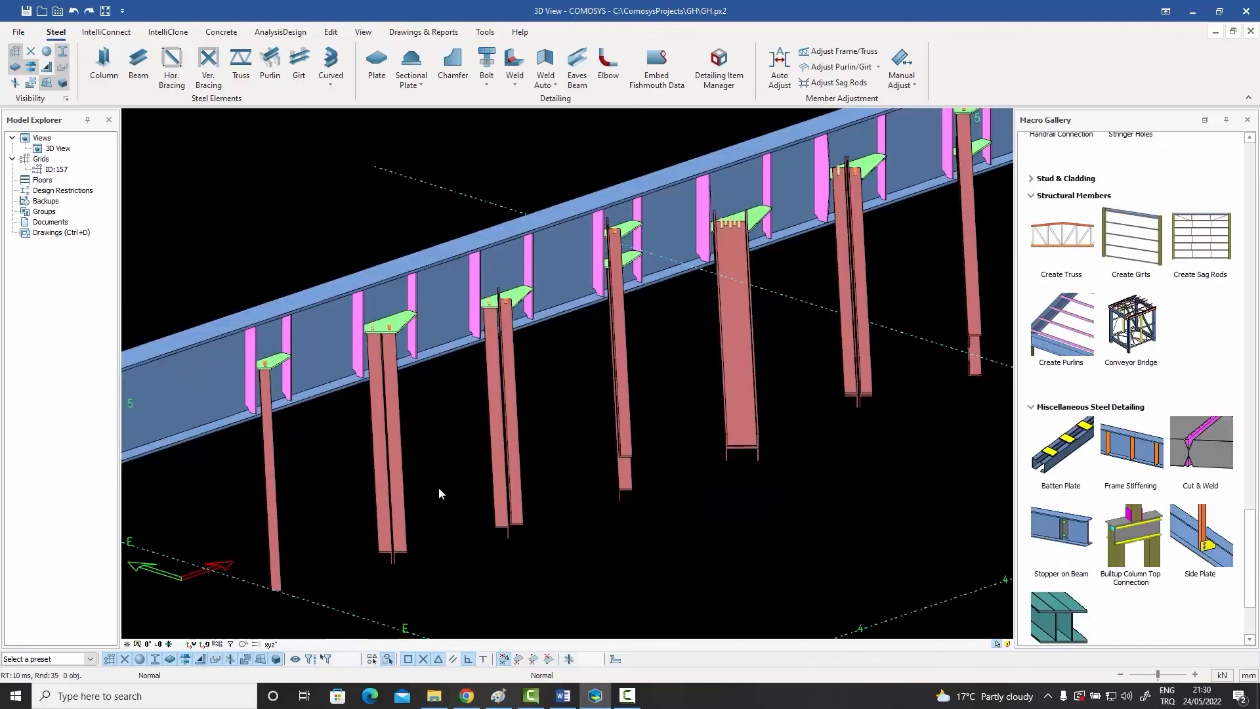
Step: Highlight the second through sixth braces along the beam one after another to point out the built-up members, and clear the selection
click(403, 541)
click(510, 505)
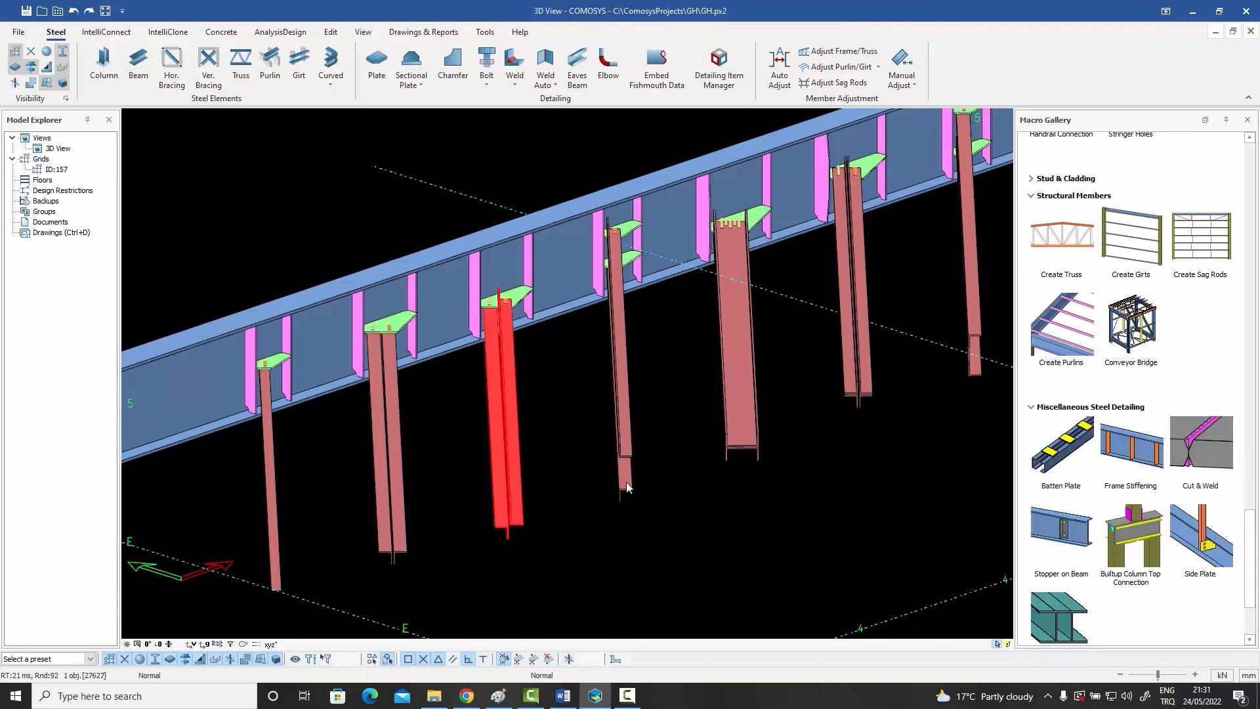
click(627, 483)
click(733, 436)
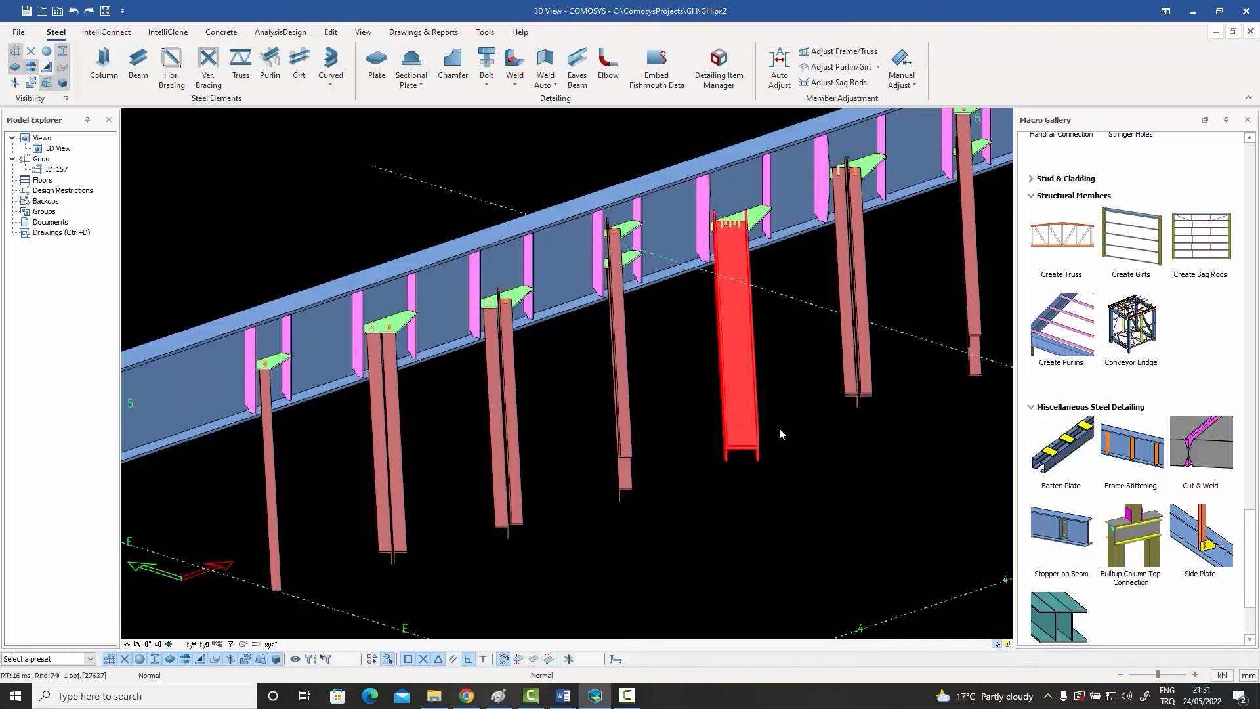
click(857, 388)
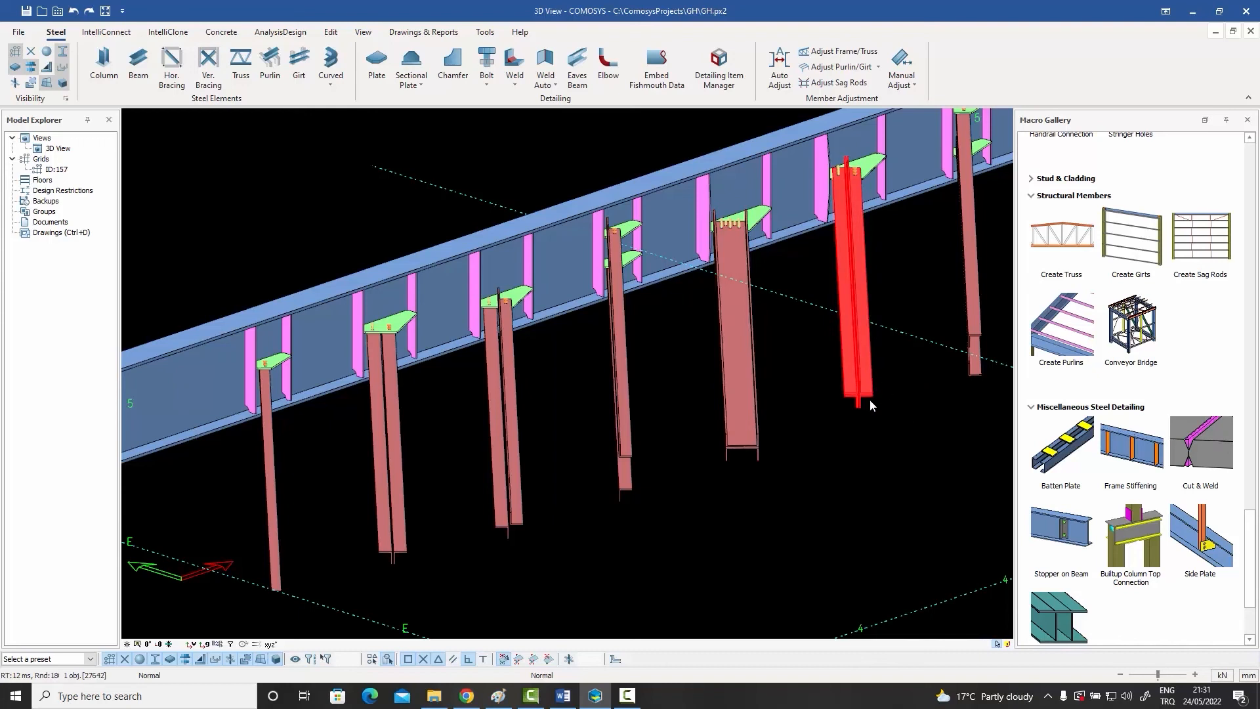
click(793, 483)
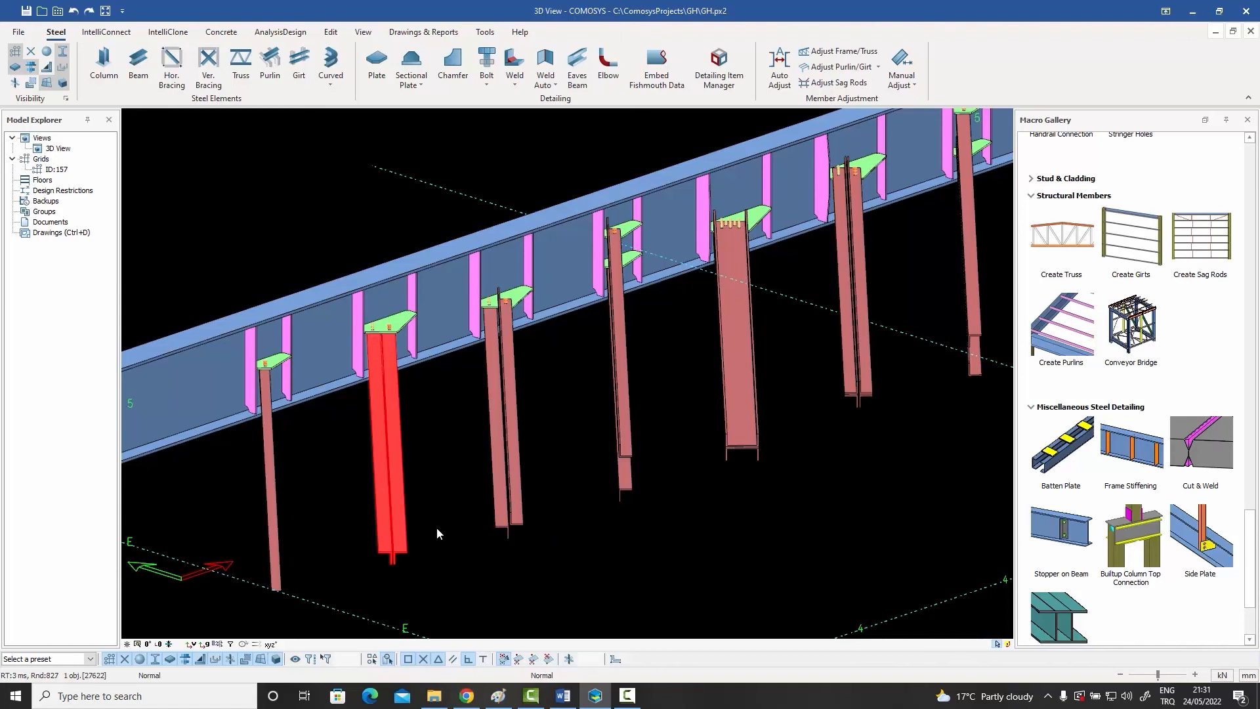
Step: Add batten plates to the second and third braces with the Batten Plate macro and view them from below the beam
click(1053, 453)
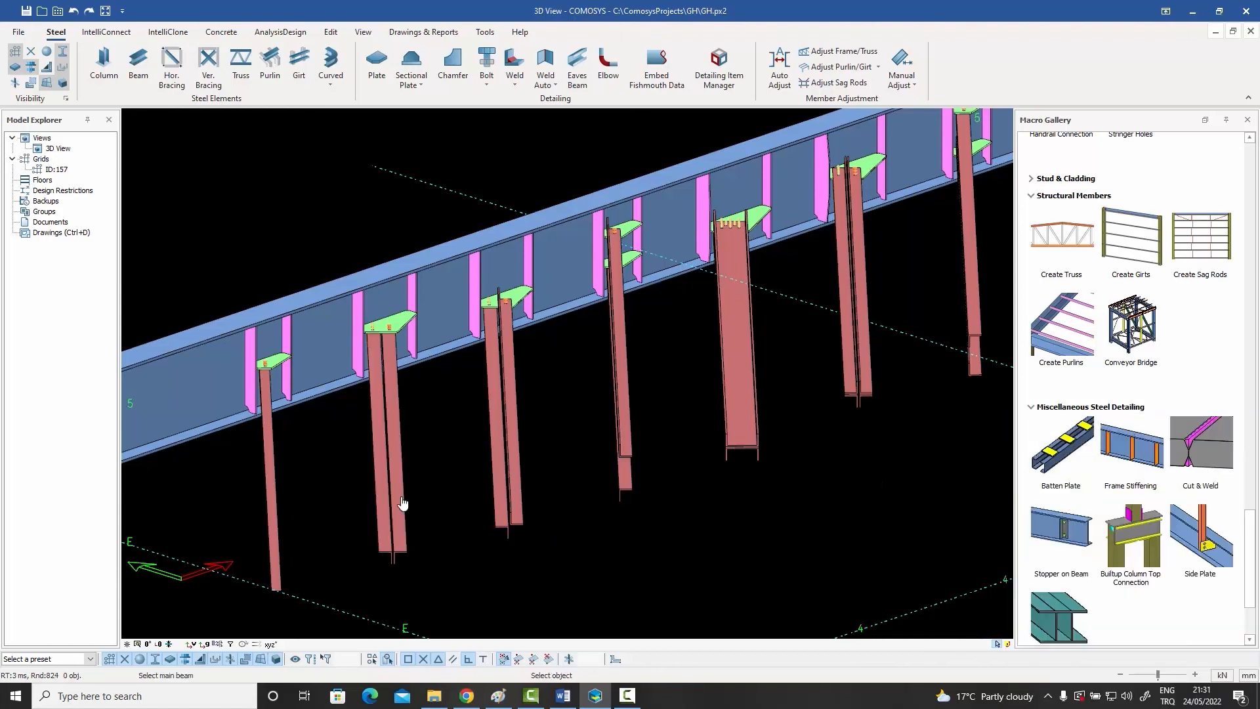
scroll(380, 455, up, 3)
scroll(394, 449, up, 2)
scroll(460, 445, down, 5)
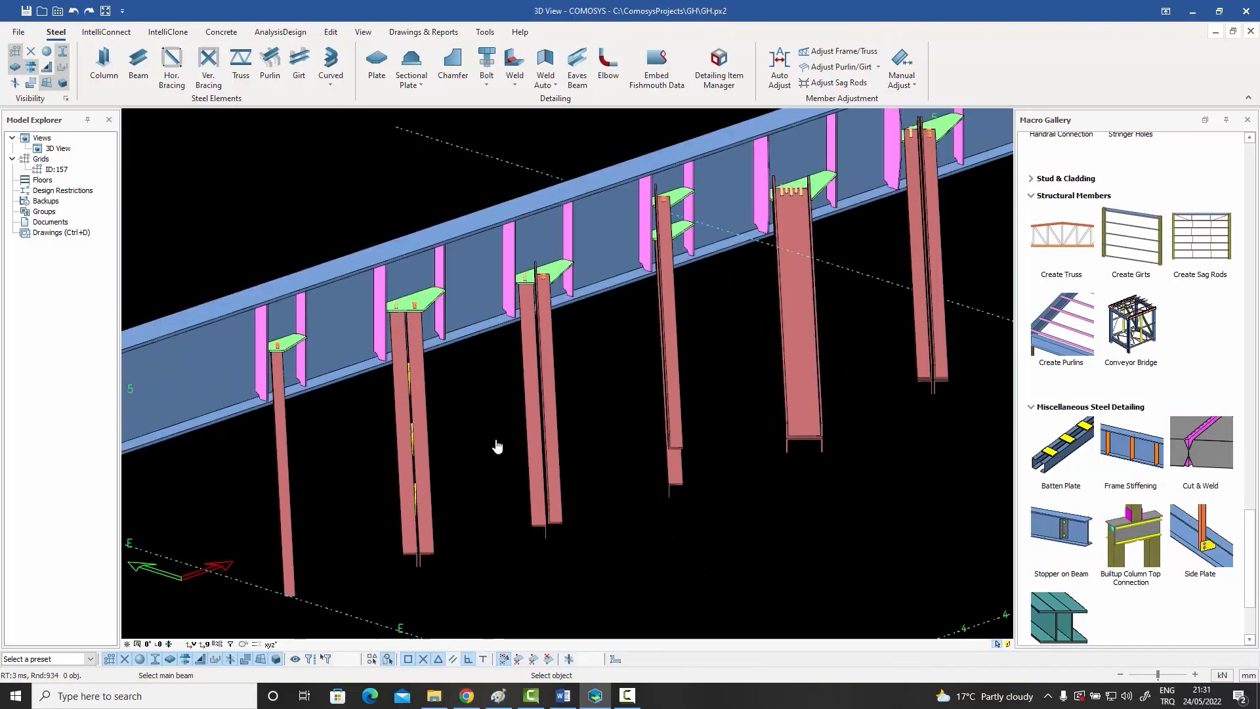
click(540, 445)
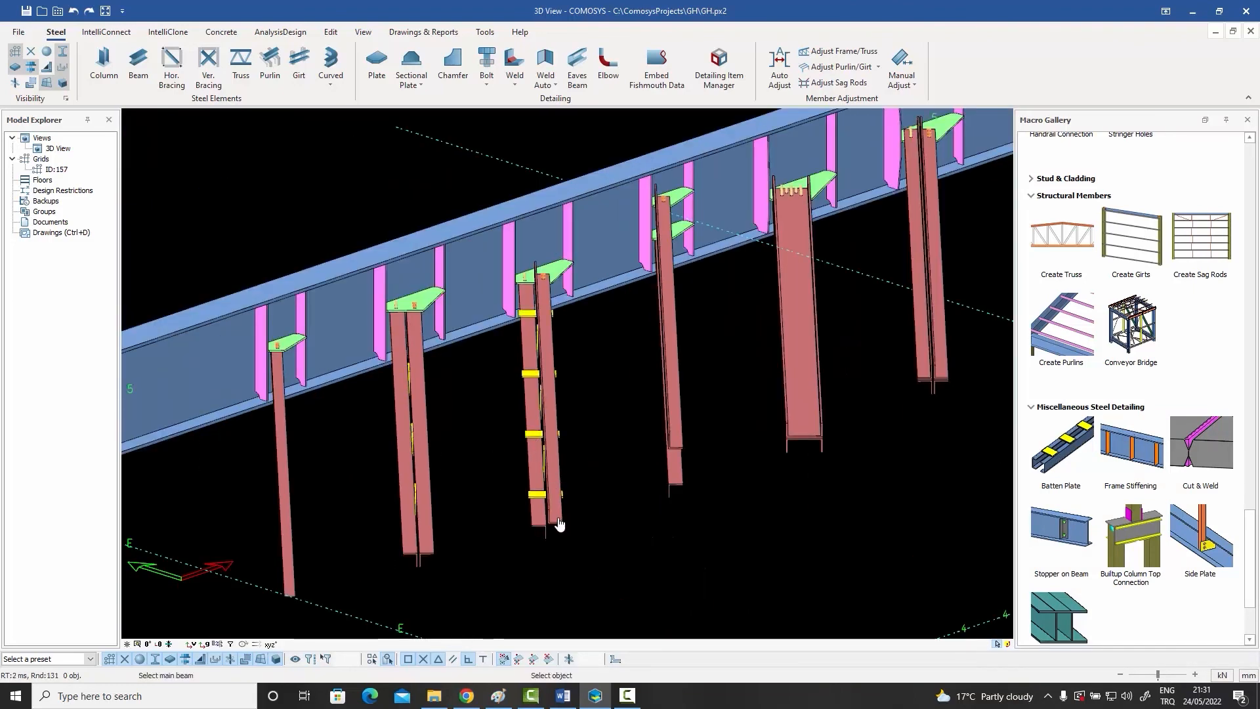
scroll(557, 515, up, 3)
scroll(541, 465, down, 3)
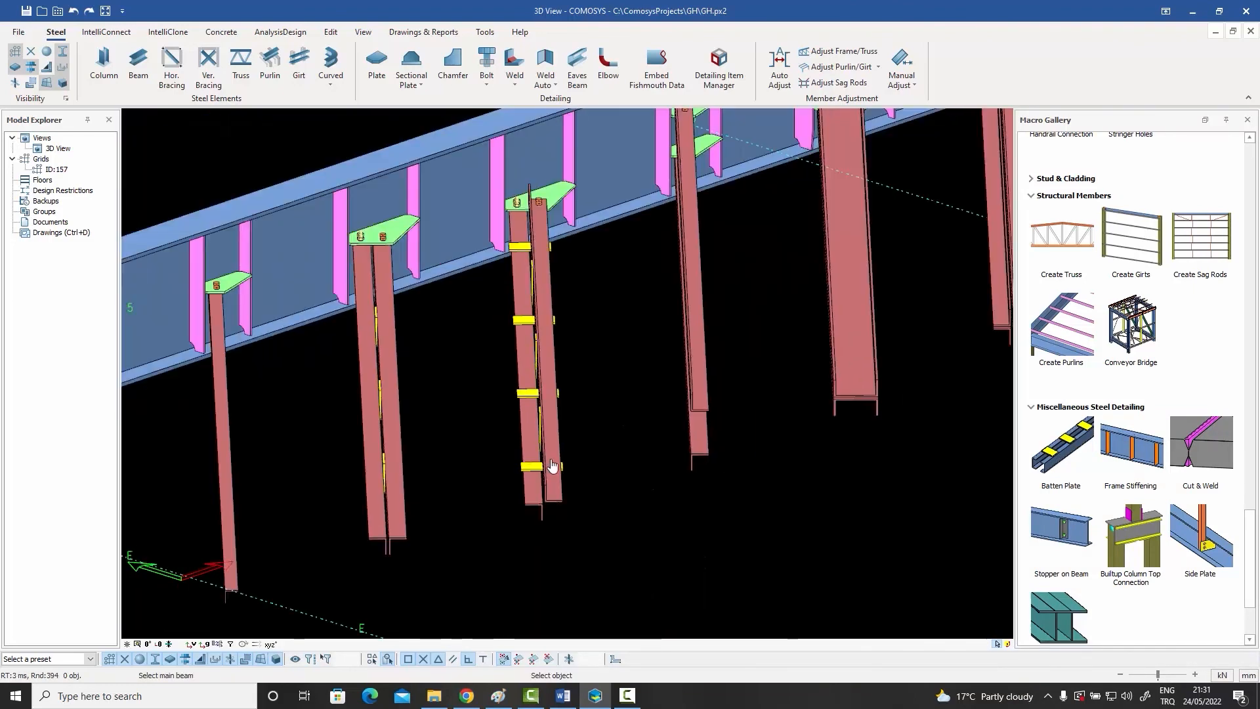
right_click(612, 459)
click(621, 468)
middle_drag(623, 472, 628, 446)
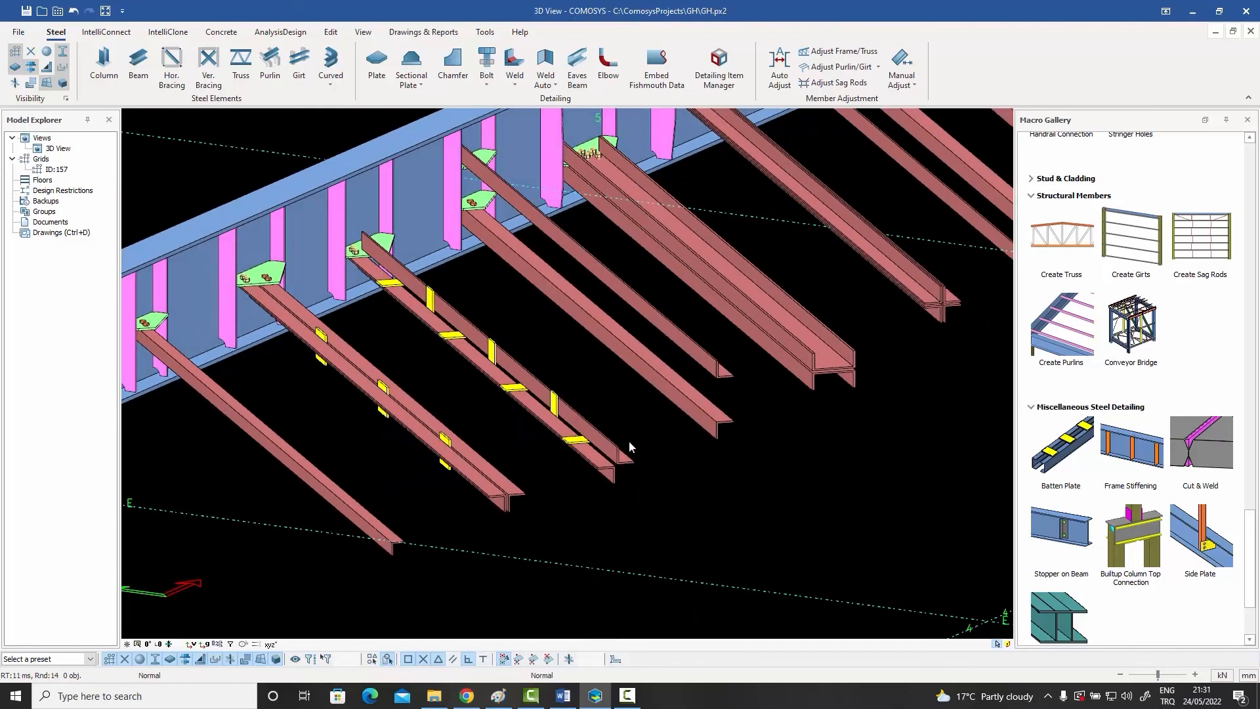
Step: Add batten plates to the fourth, fifth and sixth braces with the Batten Plate macro, checking the narrow gaps of the last two
click(1047, 453)
click(710, 422)
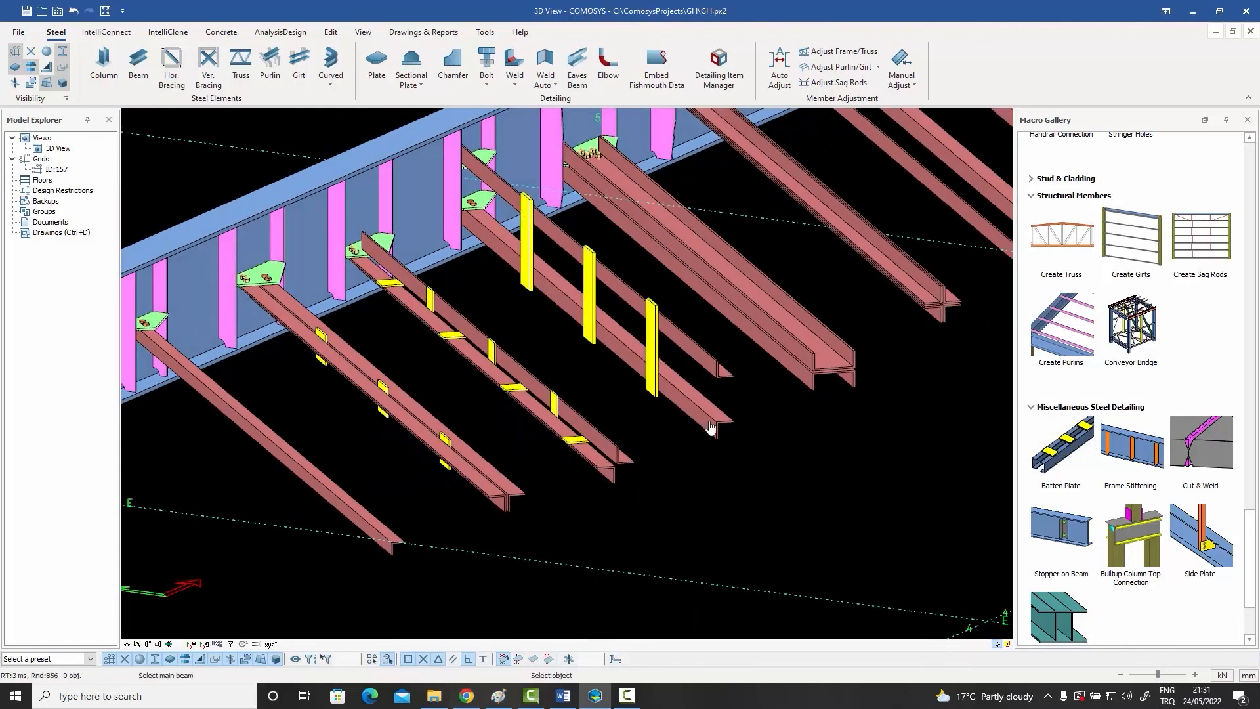
scroll(710, 416, down, 2)
scroll(761, 384, up, 2)
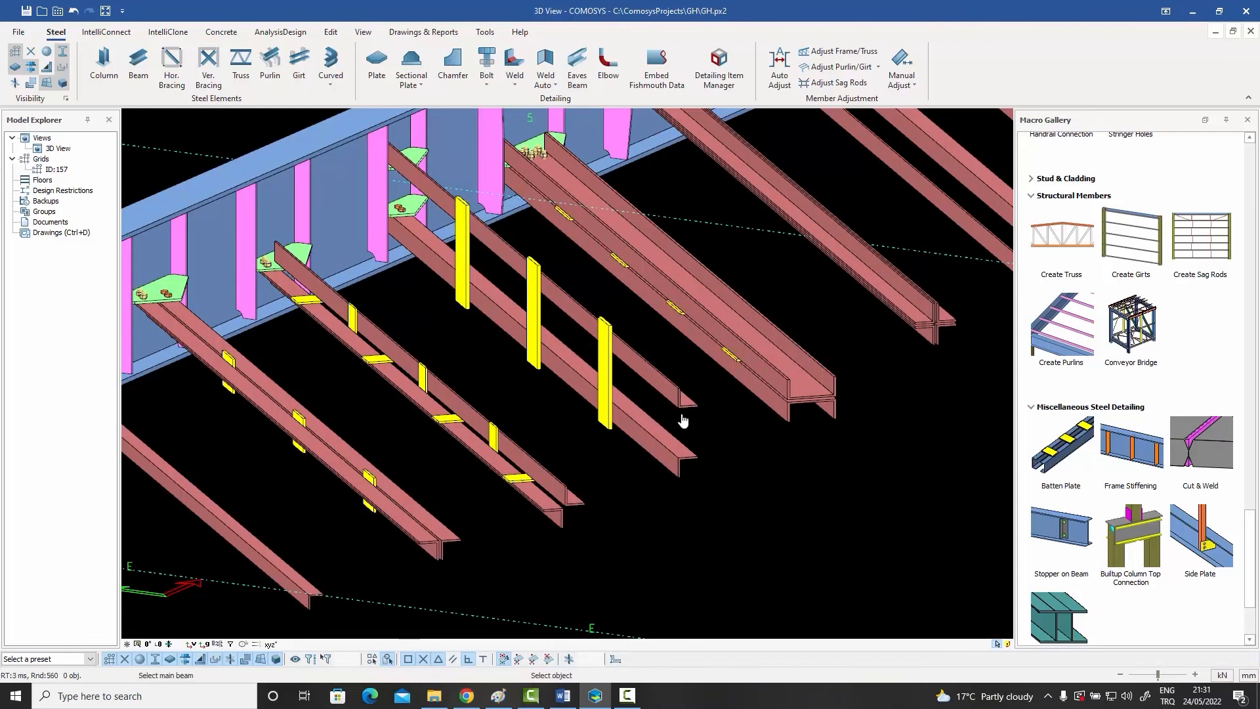
scroll(761, 384, down, 2)
scroll(781, 366, up, 5)
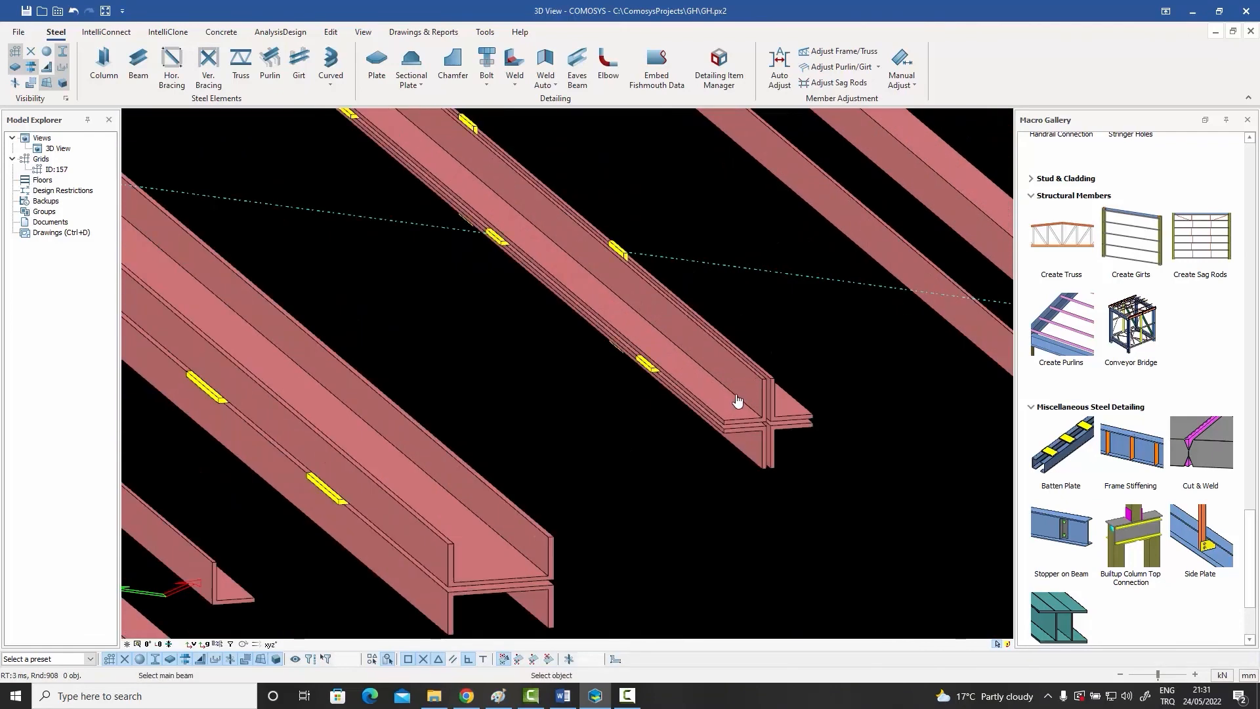
scroll(736, 396, down, 2)
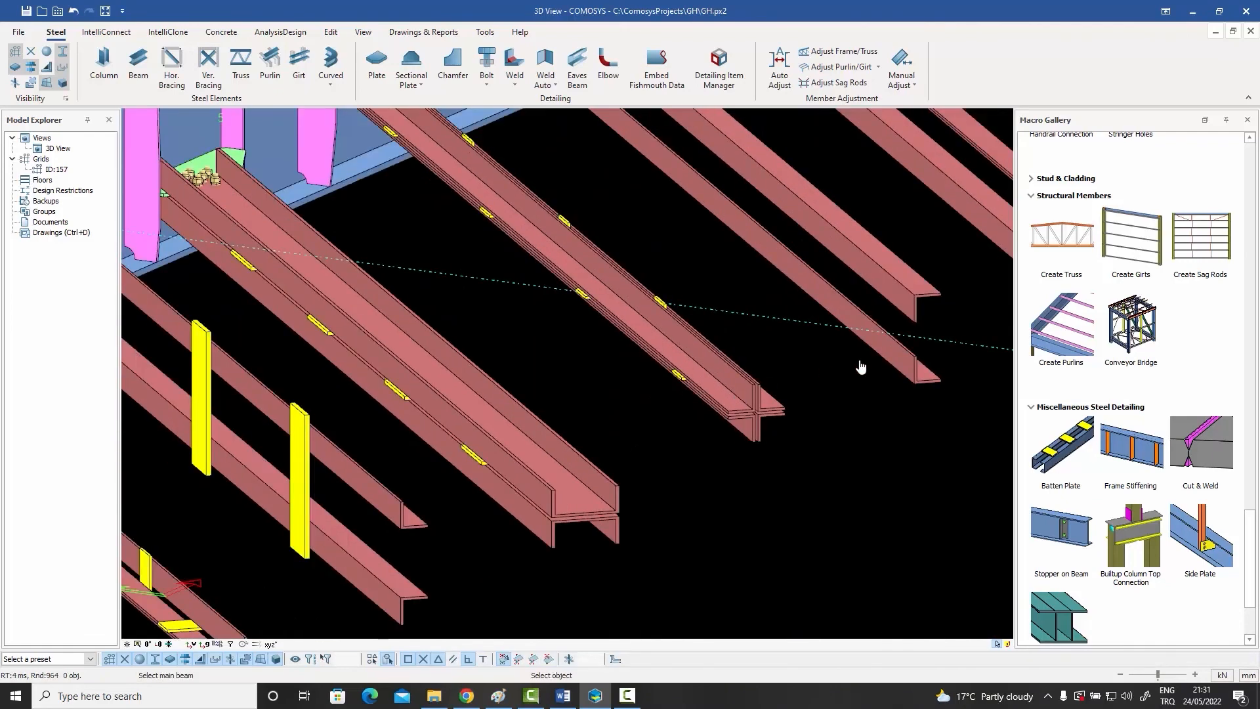
Step: Add batten plates to the seventh and eighth spaced pairs and the ninth four-part brace, end the macro and look over the row
click(894, 359)
scroll(848, 401, down, 3)
scroll(853, 386, down, 3)
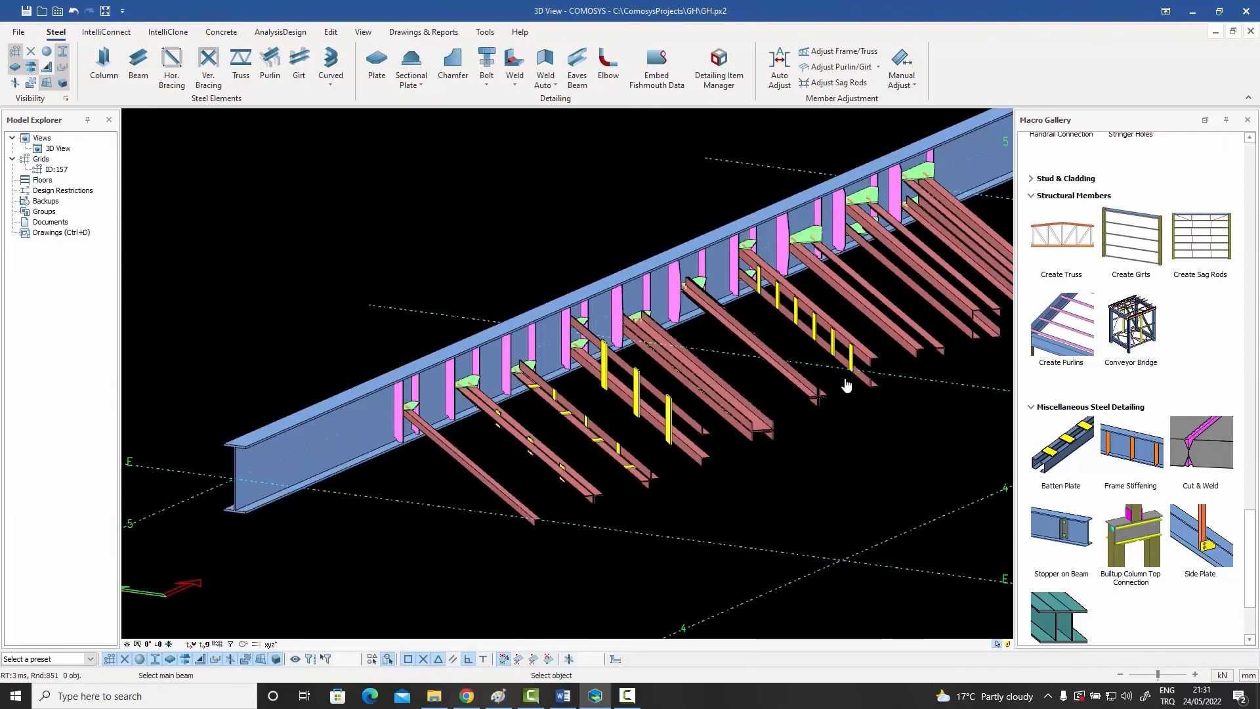
scroll(917, 356, up, 5)
click(918, 355)
scroll(854, 371, down, 3)
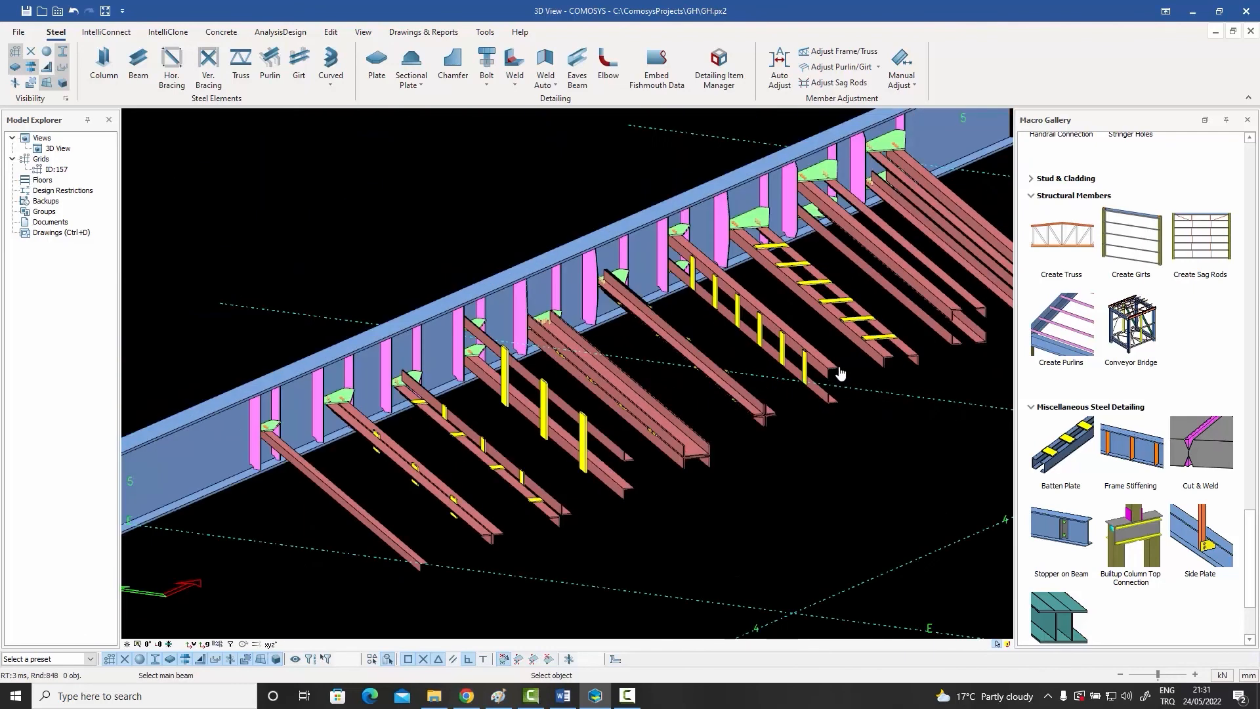
click(945, 321)
right_click(913, 312)
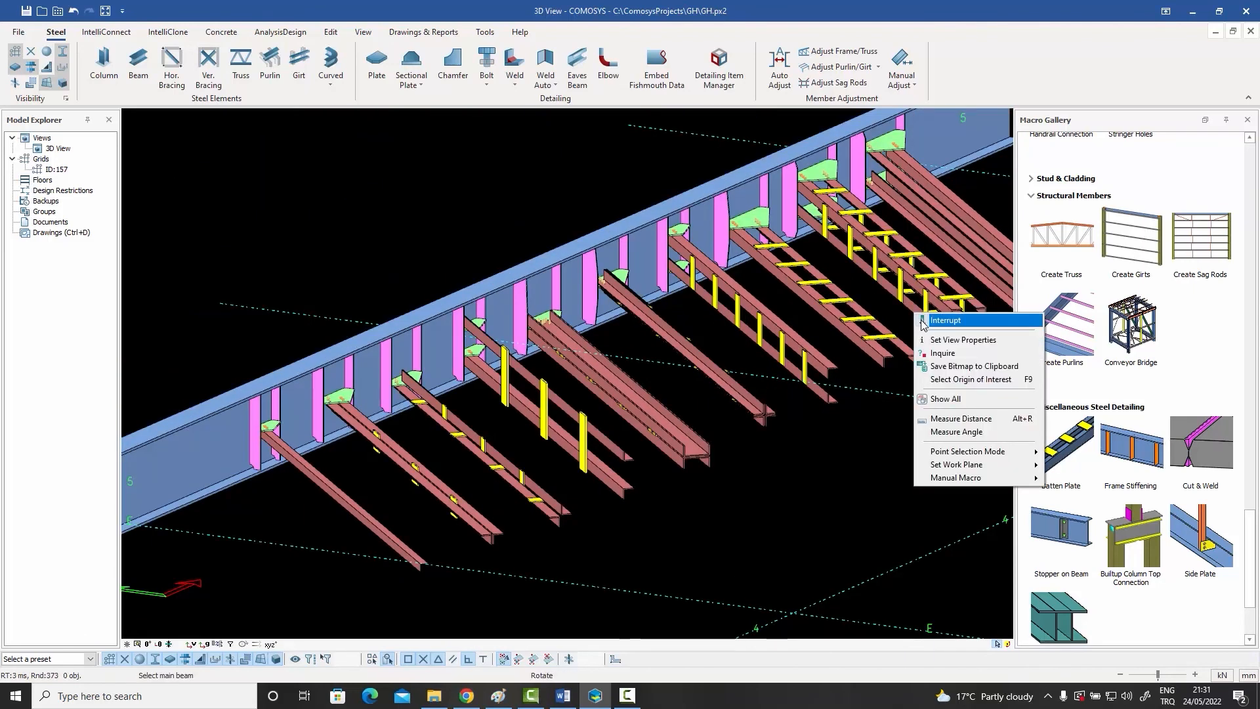
click(921, 321)
middle_drag(767, 455, 710, 464)
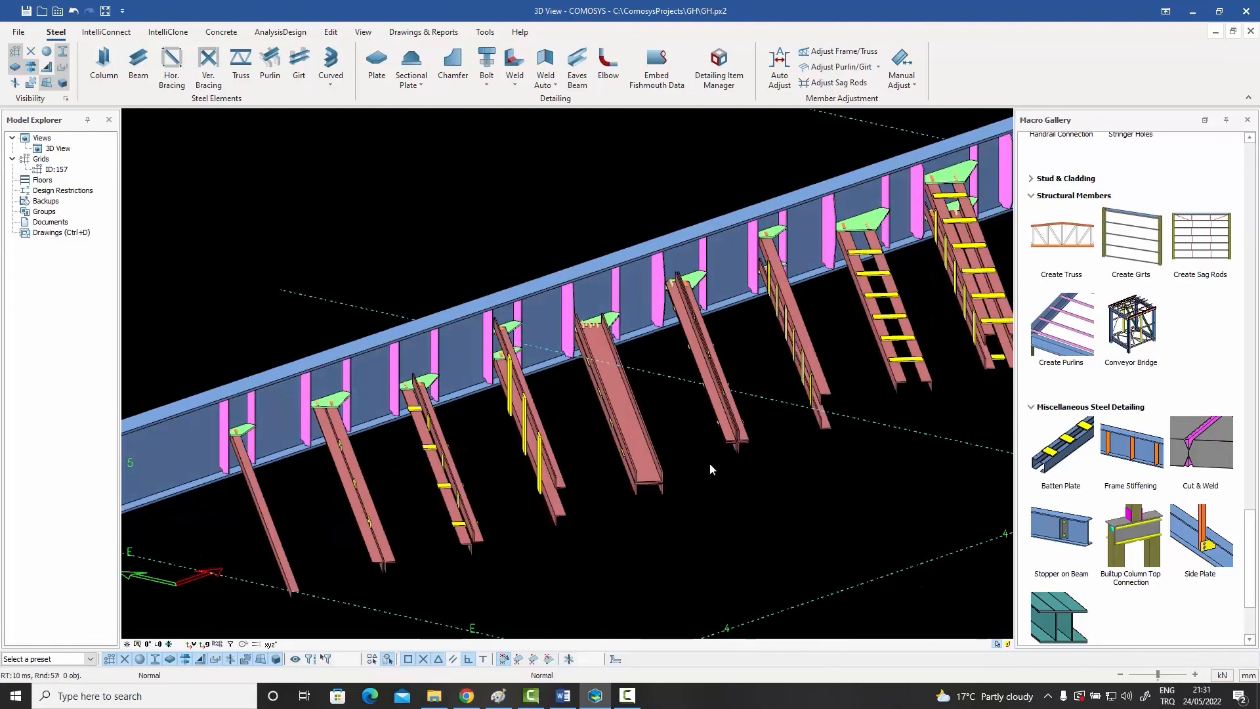